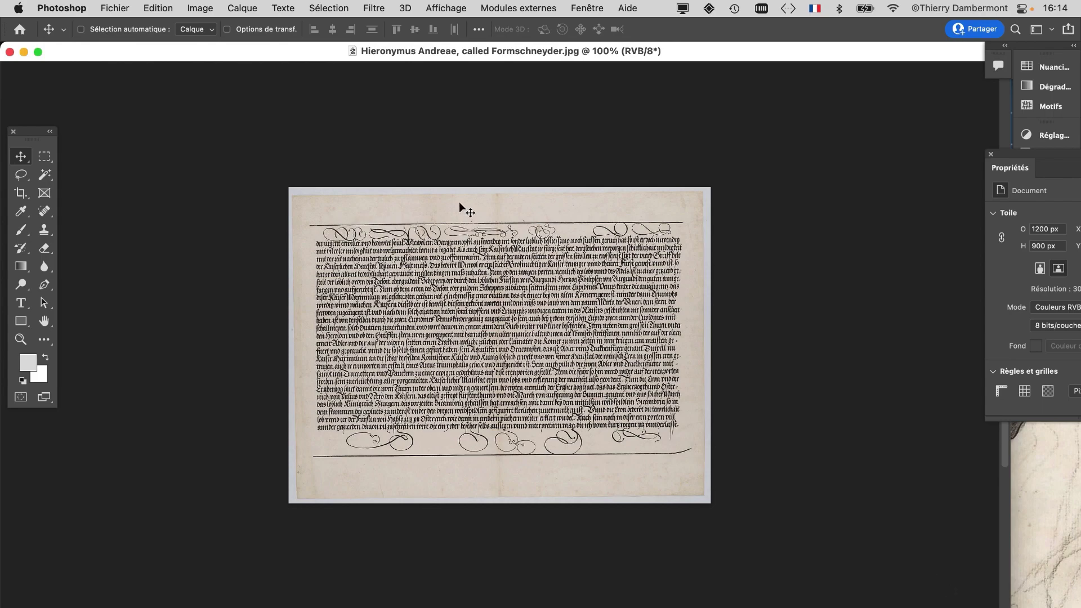
Magnify the manuscript's text and display a compact Layers panel over the image
scroll(448, 304, "up", 5)
scroll(449, 304, "up", 2)
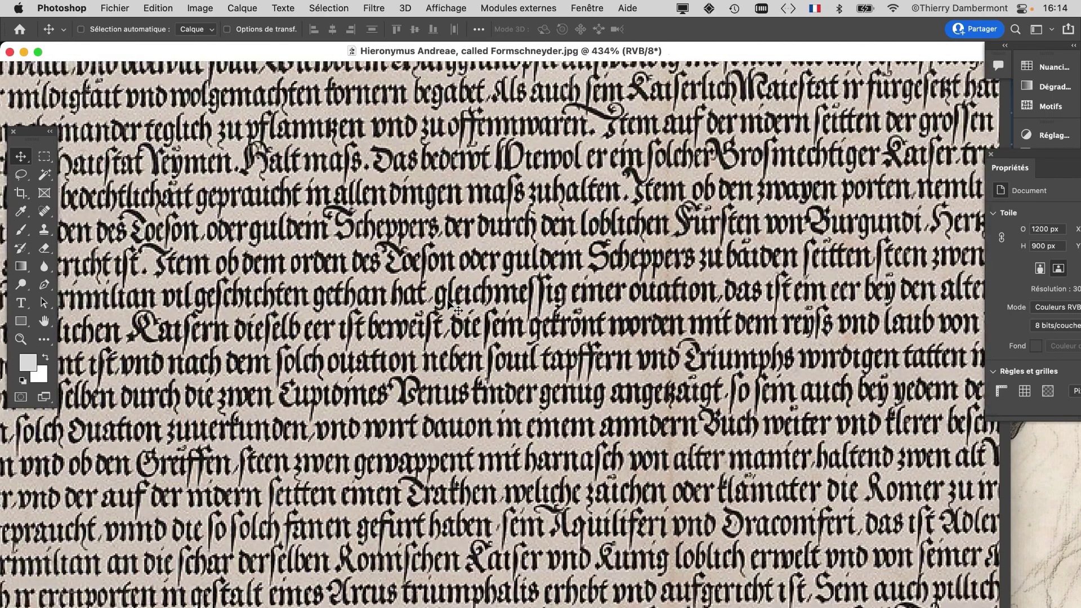
left_click_drag(468, 306, 316, 310)
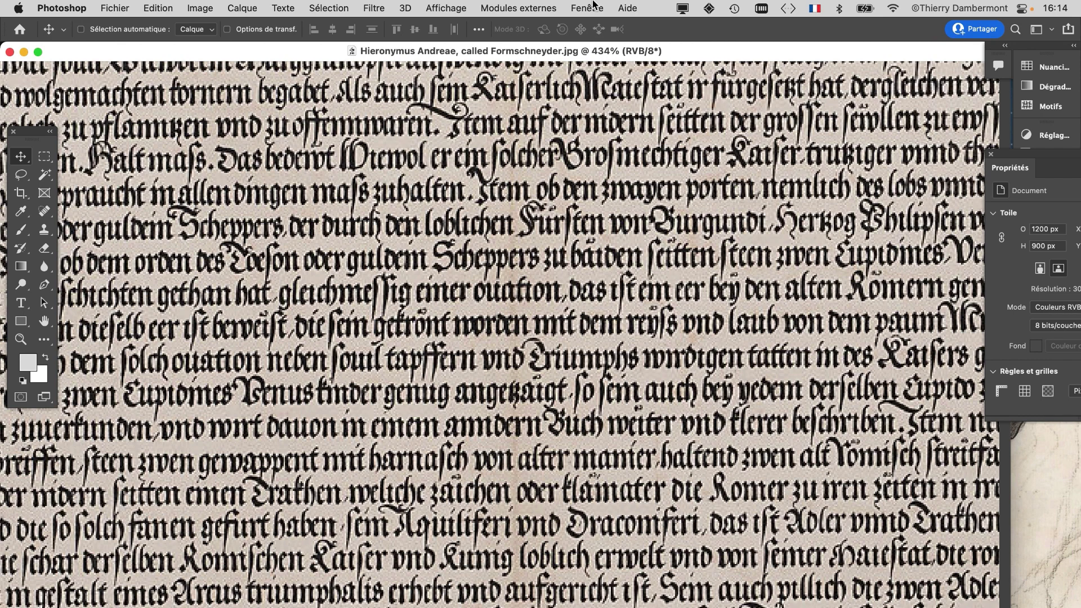
left_click(594, 5)
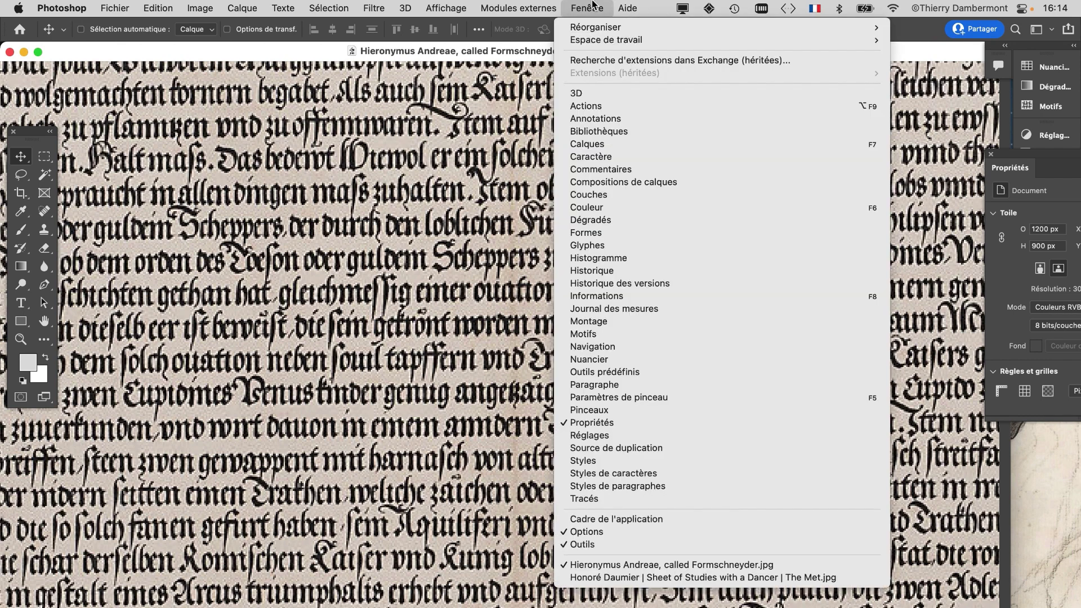
left_click(619, 144)
left_click_drag(888, 142, 622, 152)
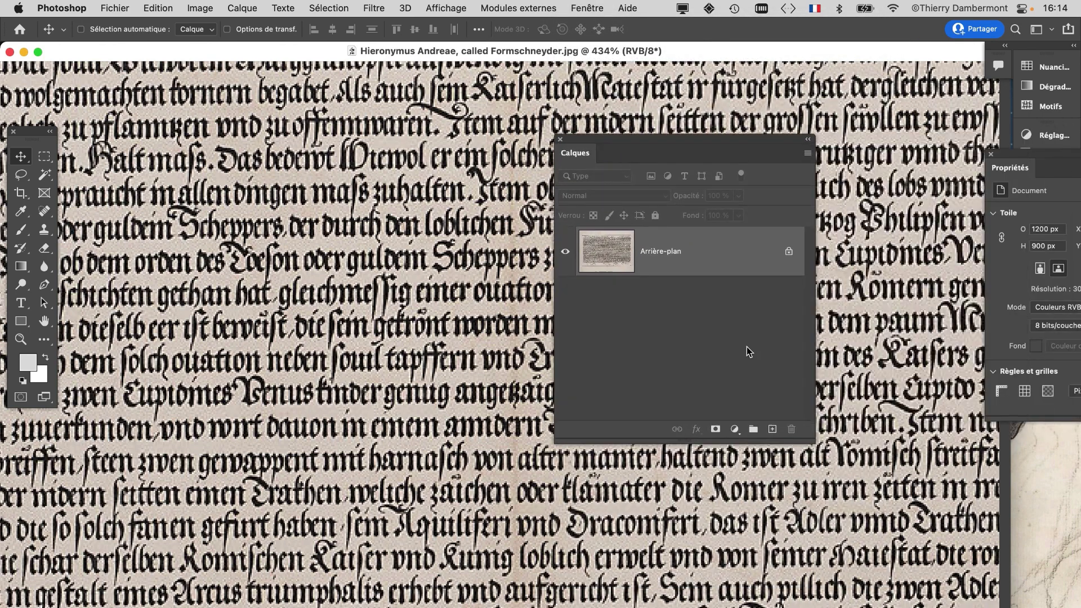
left_click_drag(809, 438, 784, 331)
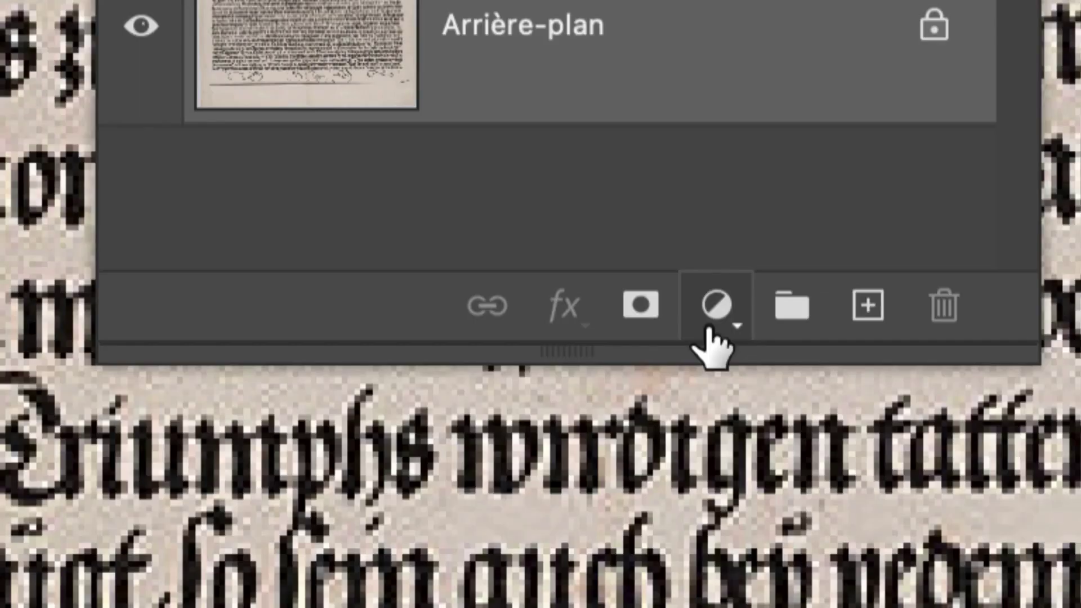
Add a Levels adjustment layer above the manuscript background and arrange its properties and the Layers panel on opposite sides
left_click(714, 315)
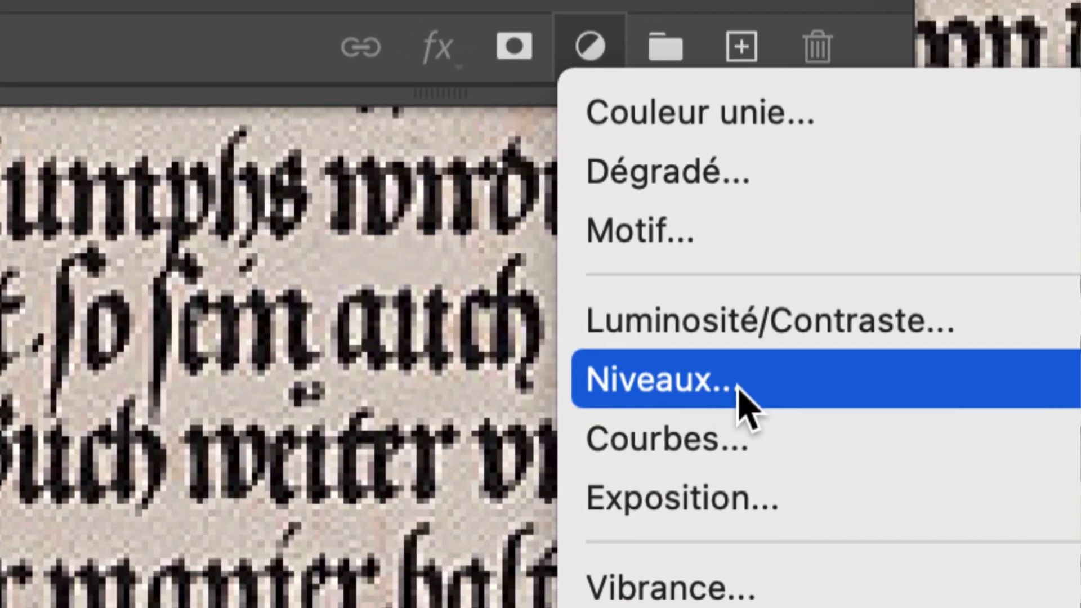
left_click(743, 405)
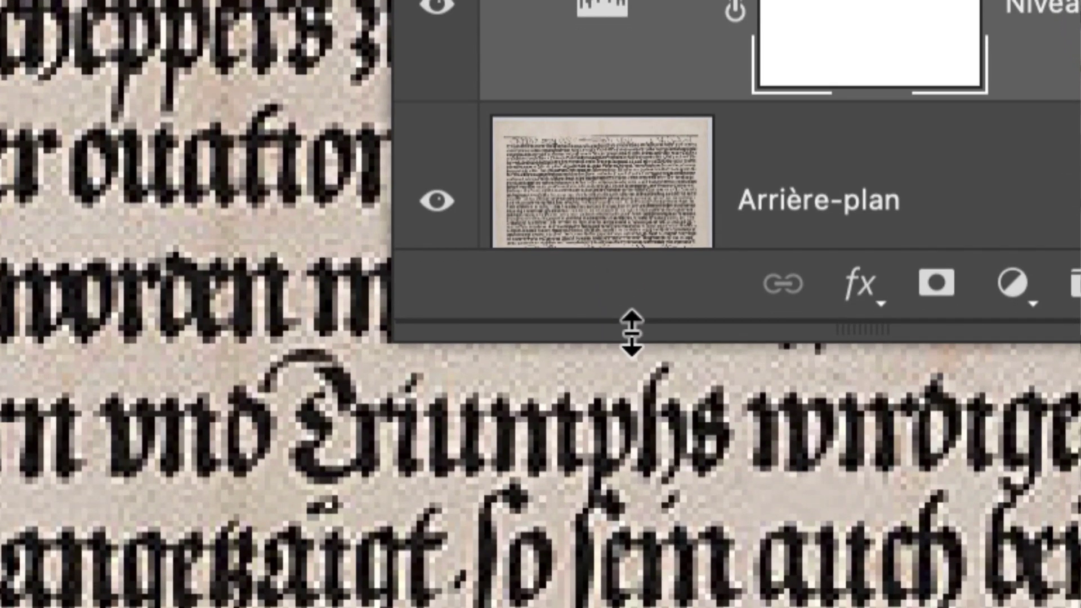
left_click_drag(631, 331, 635, 402)
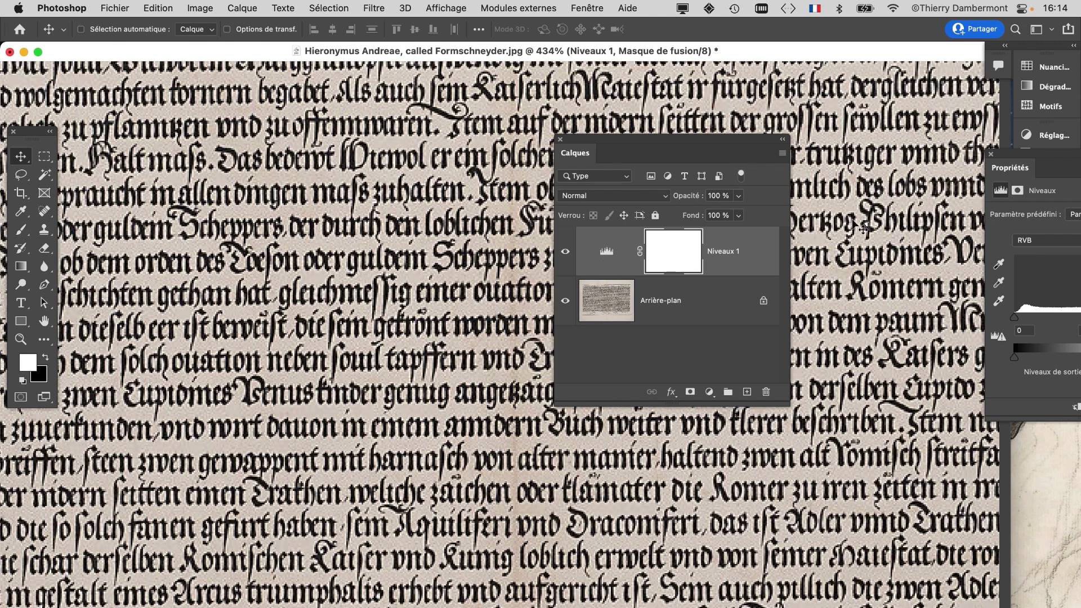
left_click_drag(1027, 163, 149, 136)
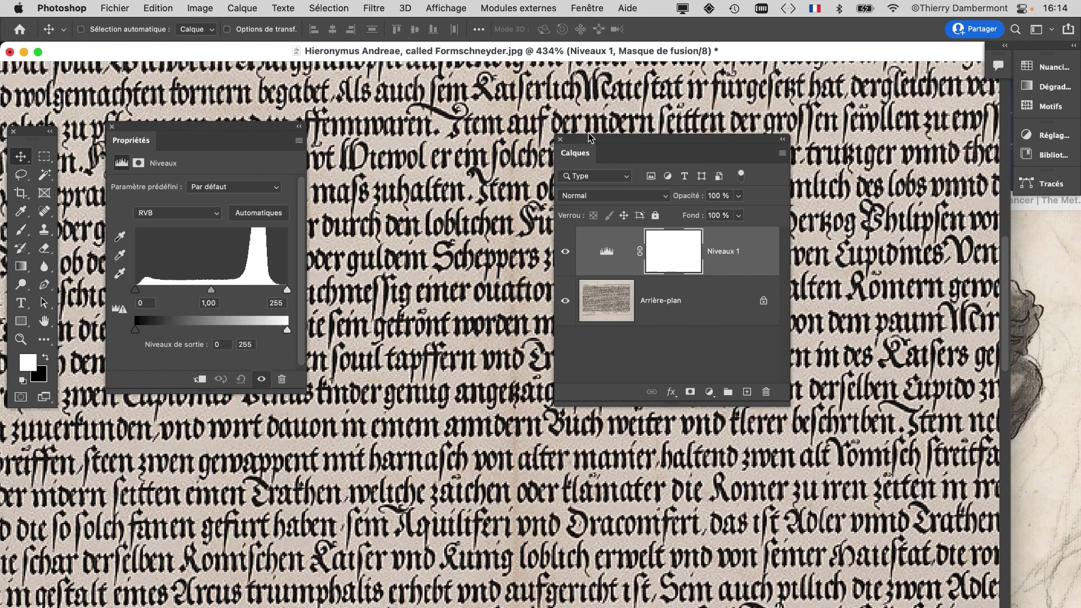
left_click_drag(597, 144, 854, 118)
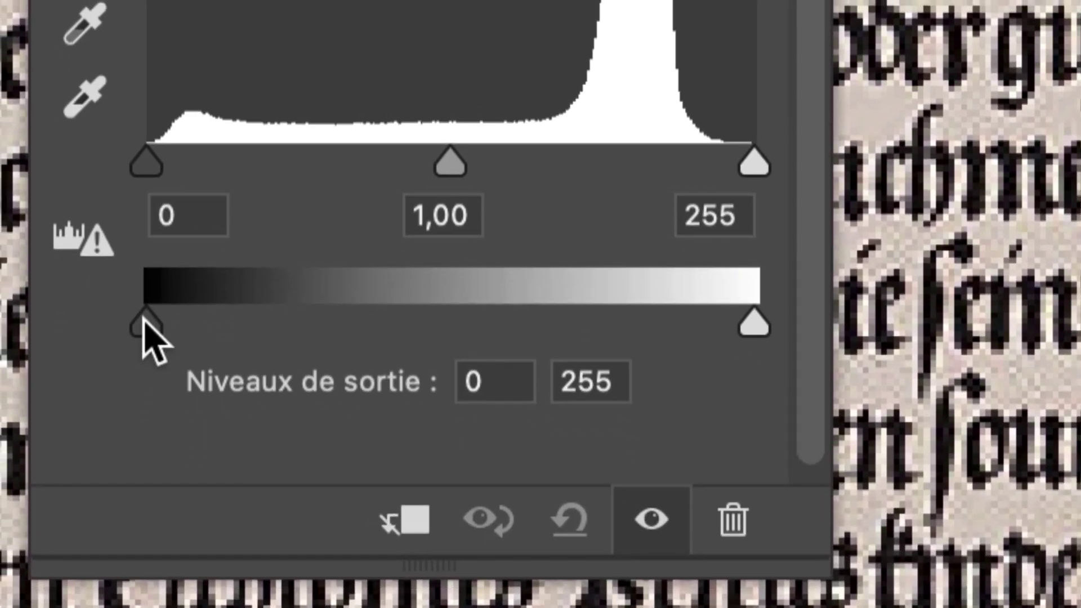
Lighten the manuscript's text by raising the Levels black output level to 140, and close the adjustment's properties
left_click_drag(144, 323, 276, 324)
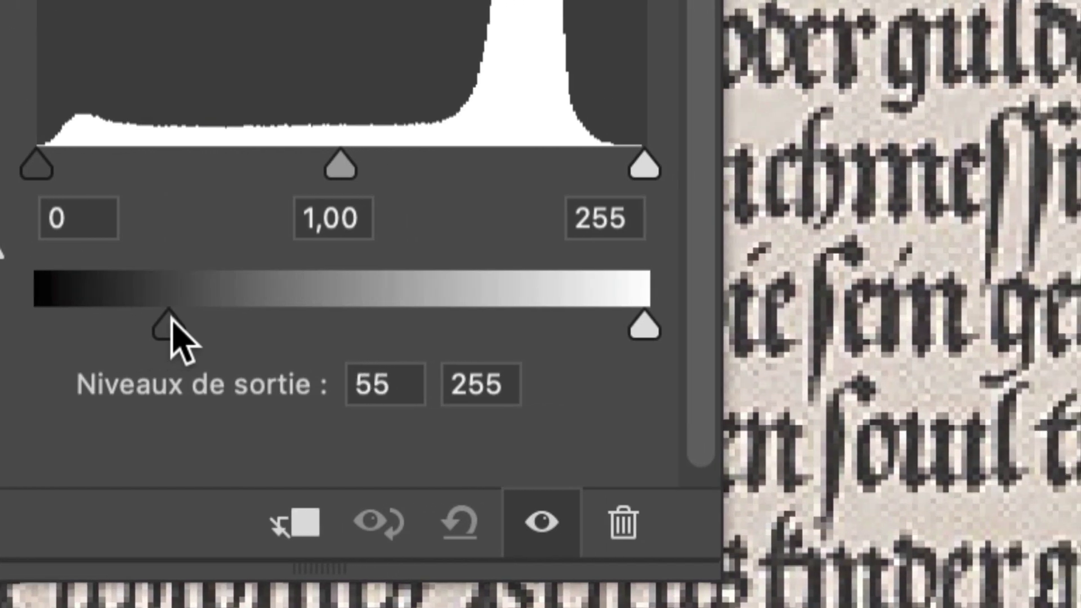
left_click_drag(172, 322, 217, 321)
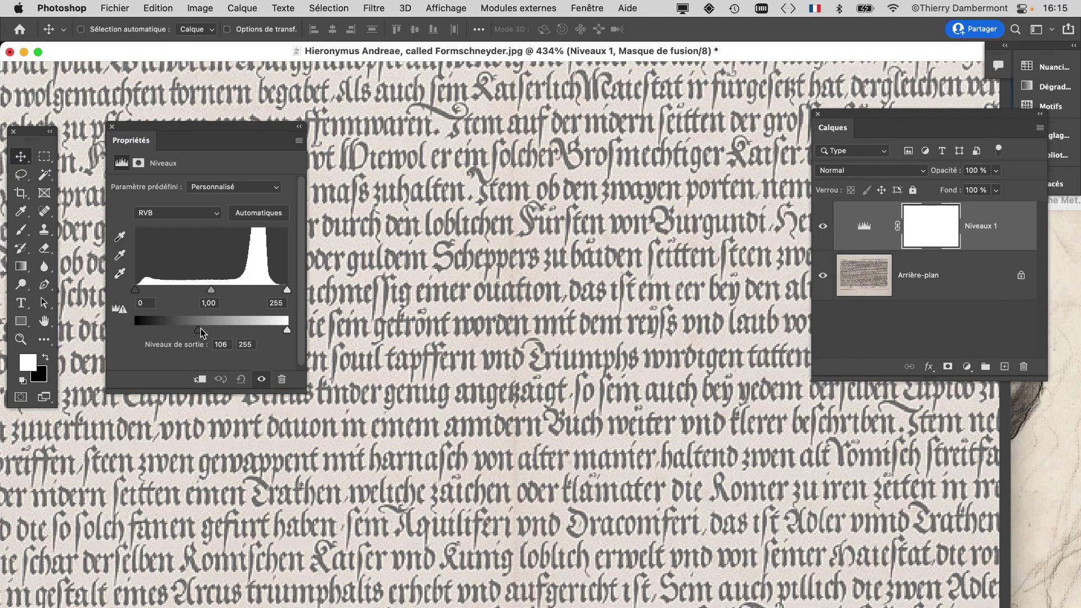
left_click_drag(205, 332, 220, 333)
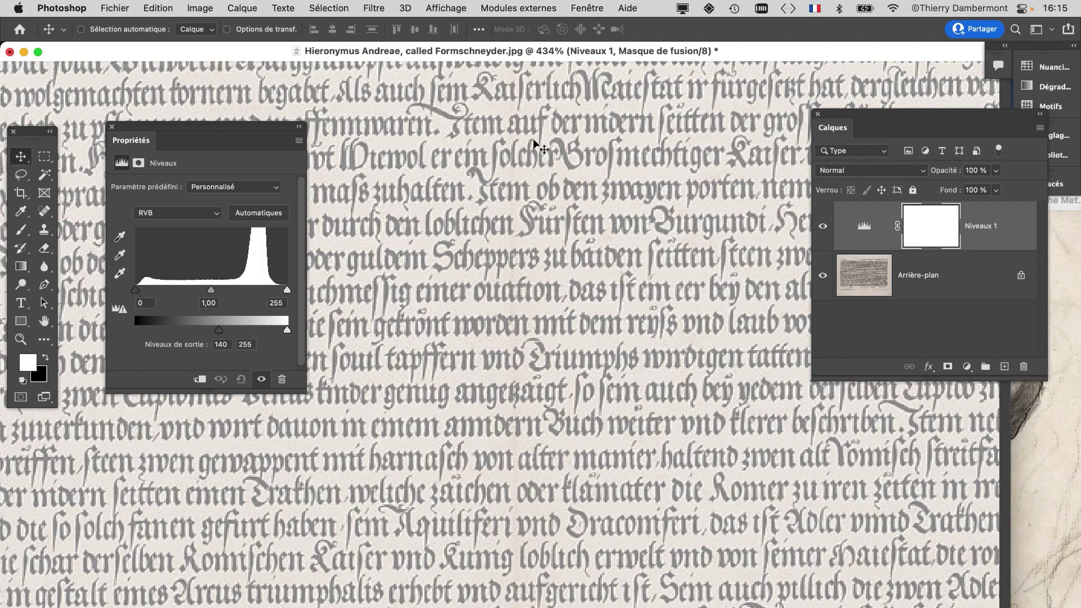
left_click(112, 127)
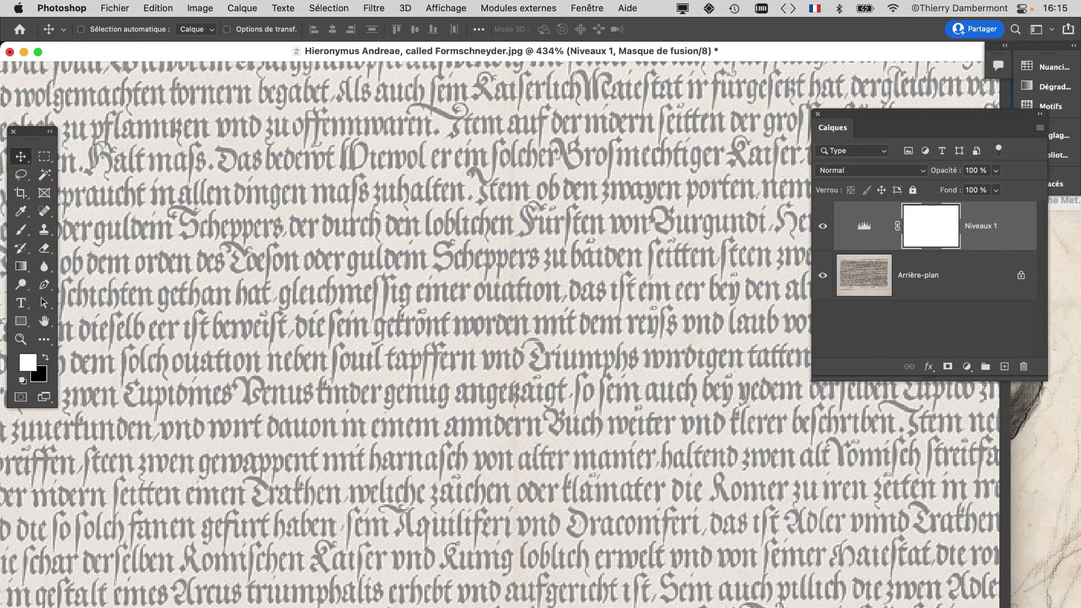
Copy the Honoré Daumier dancer drawing from its own document into the manuscript document, above the Levels adjustment layer
scroll(492, 458, "down", 2)
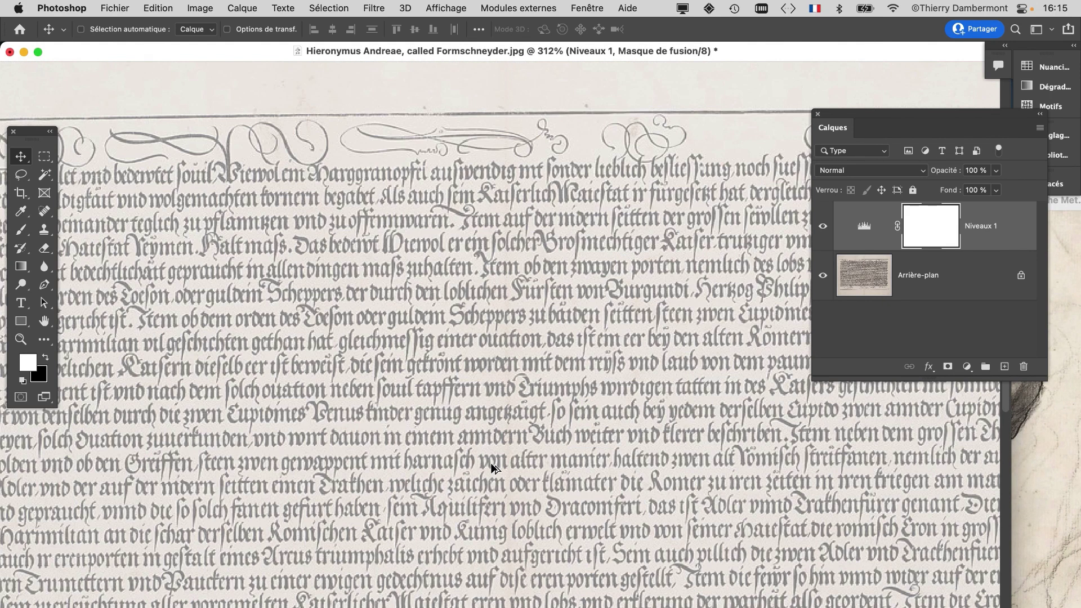
scroll(493, 468, "down", 4)
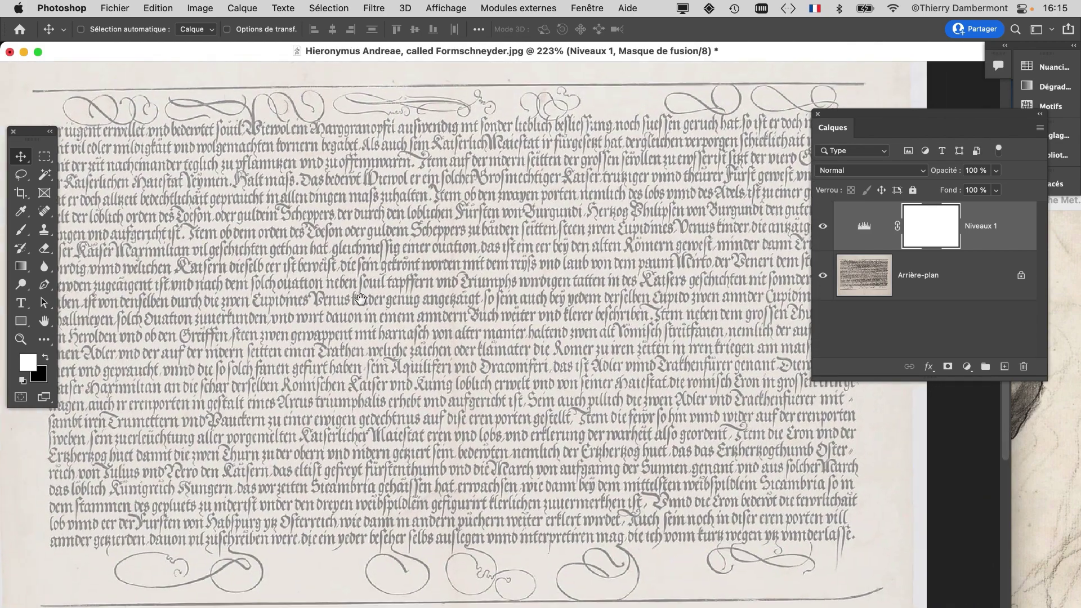
left_click(1049, 501)
left_click_drag(675, 201, 586, 121)
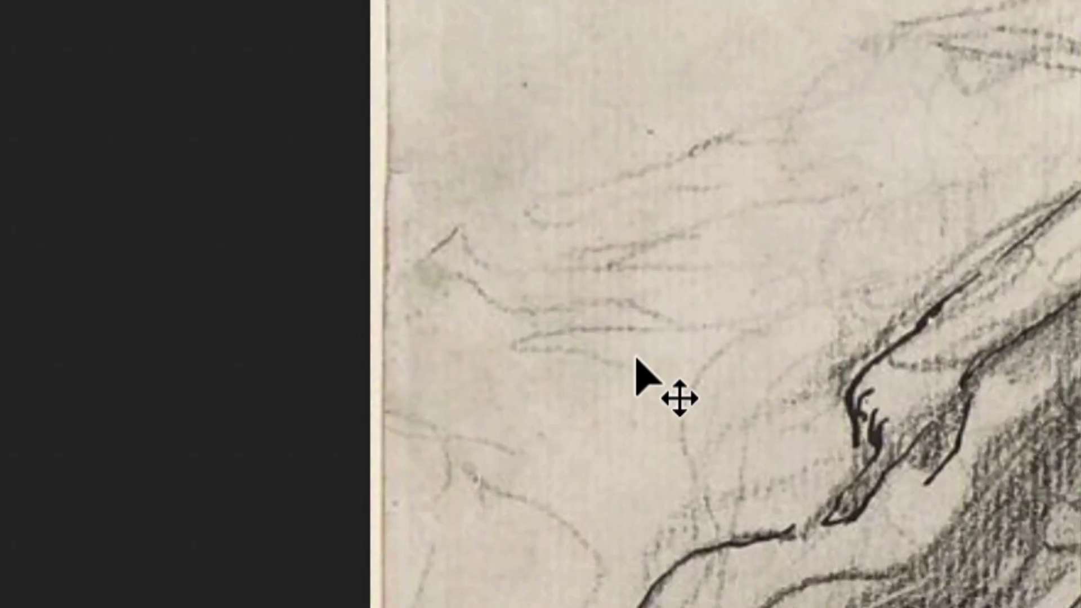
mouse_move(642, 366)
left_mouse_down()
mouse_move(354, 326)
mouse_move(405, 332)
left_mouse_up()
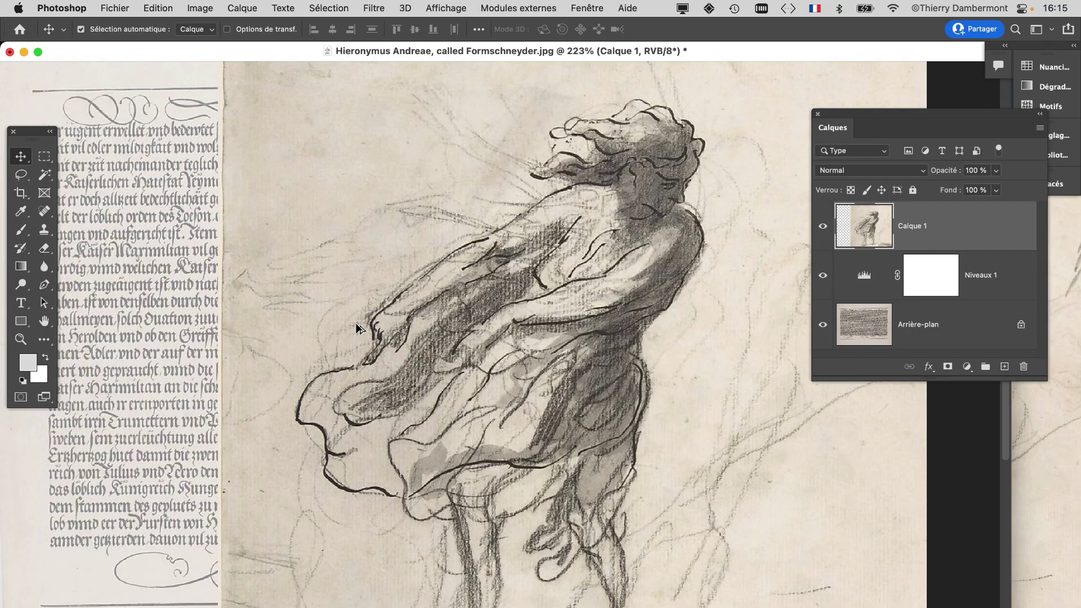
Enlarge and reposition the Layers panel beside the figure, and show the composition in full-screen mode with the menu bar
scroll(482, 345, "down", 3)
mouse_move(573, 295)
left_mouse_down()
mouse_move(468, 283)
mouse_move(461, 293)
left_mouse_up()
left_click_drag(850, 111, 726, 106)
left_click_drag(926, 370, 926, 467)
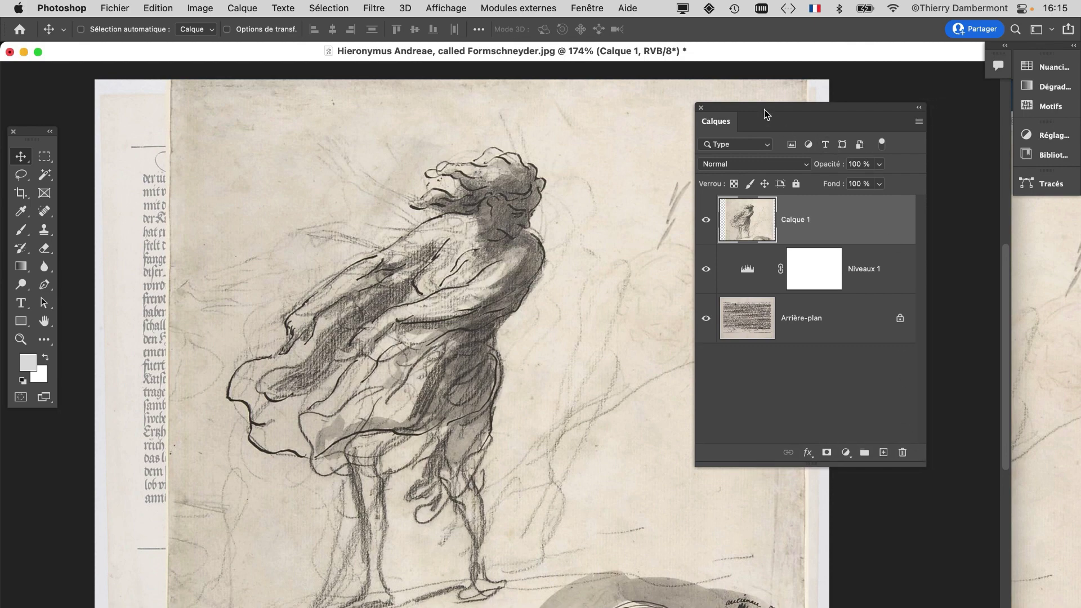
left_click_drag(765, 110, 790, 107)
key("f")
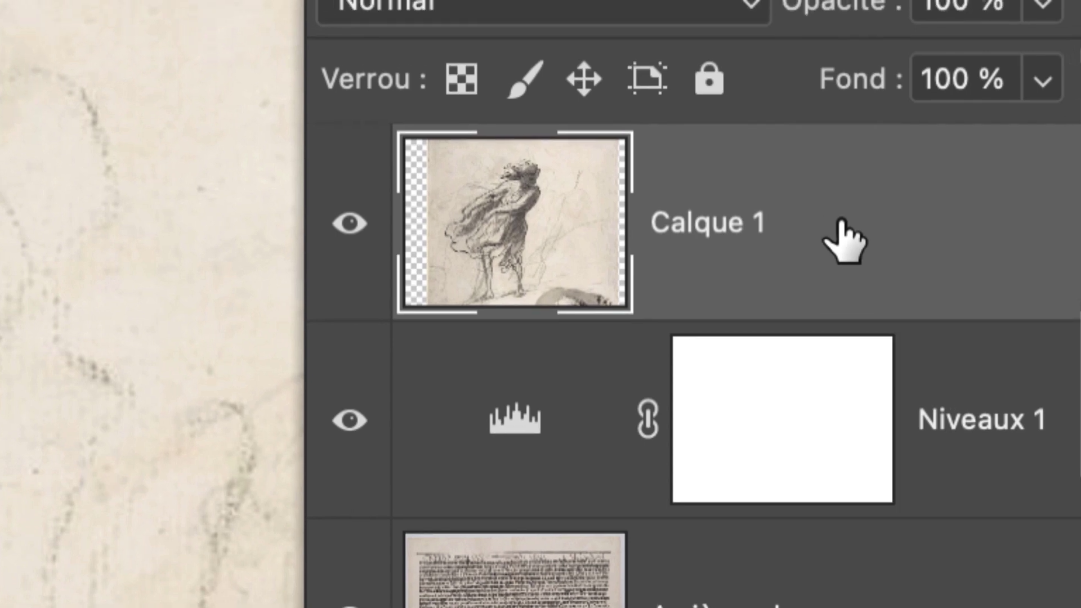
In the drawing layer's blending options, lower the white limit for this layer to 181 on the grey comparison
double_click(843, 239)
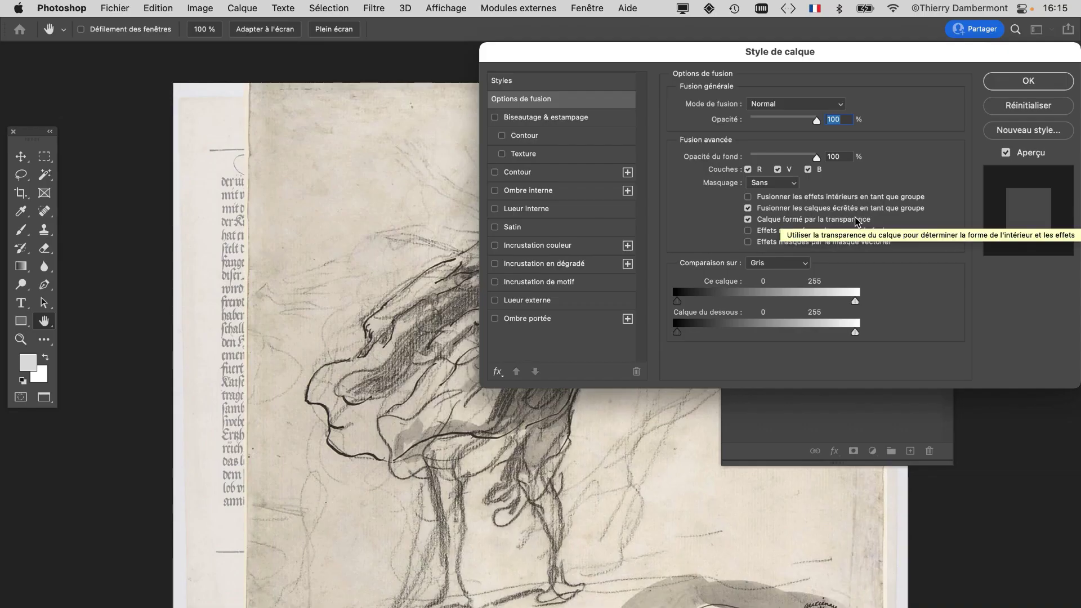
key("alt")
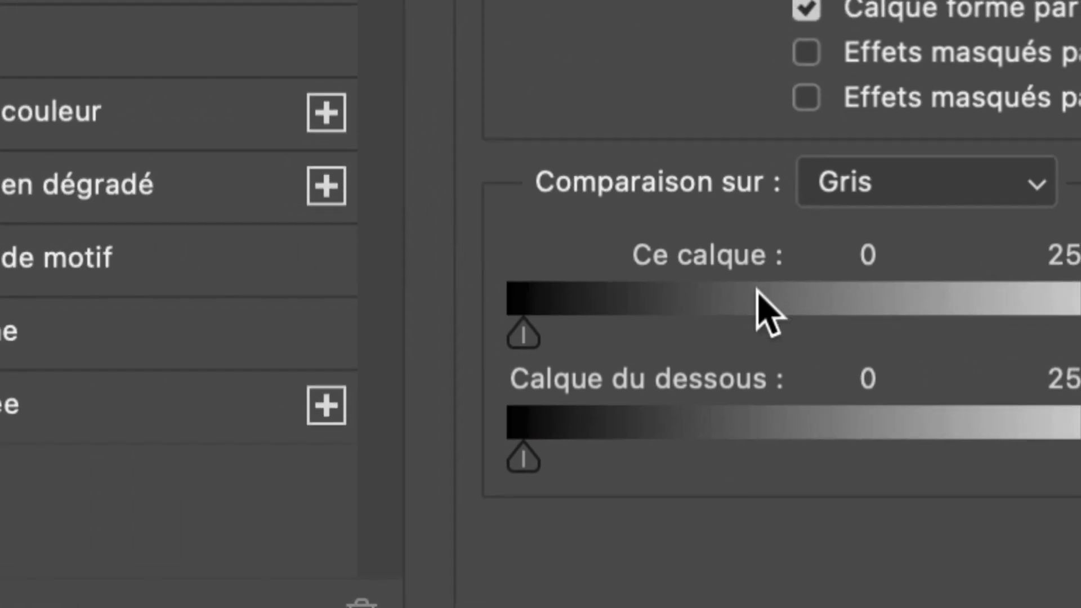
left_click_drag(1080, 338, 1080, 338)
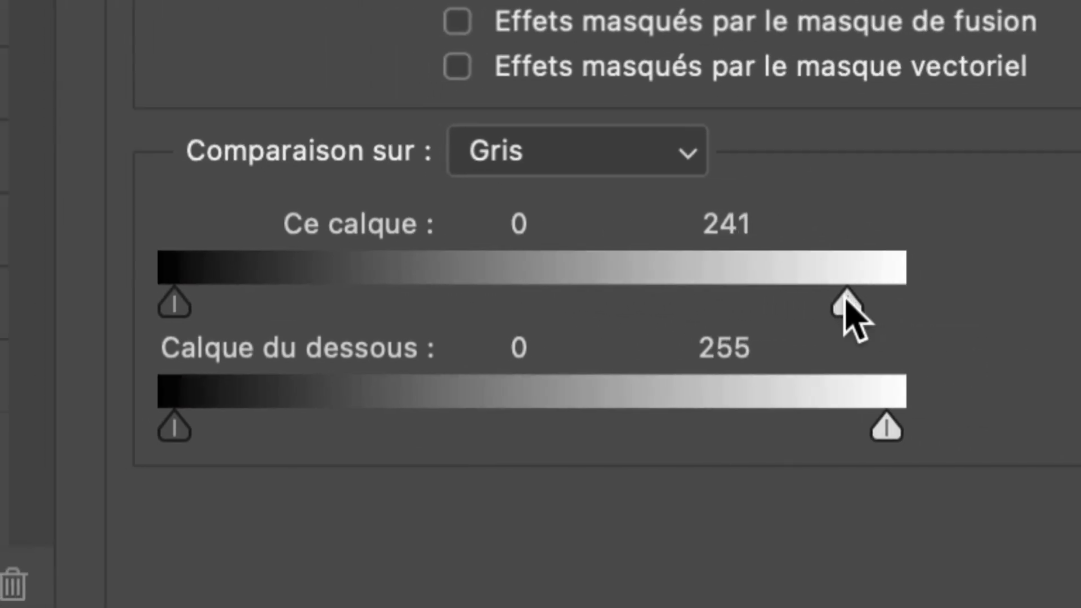
left_click_drag(844, 302, 819, 302)
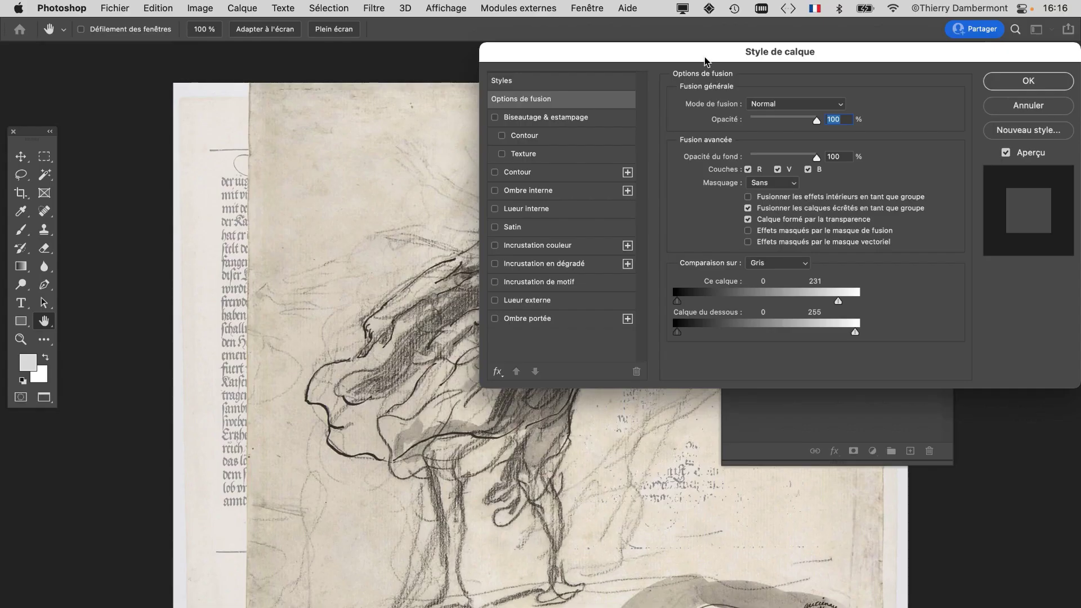
mouse_move(705, 61)
left_mouse_down()
mouse_move(952, 45)
mouse_move(931, 45)
left_mouse_up()
left_click_drag(1041, 277, 1008, 277)
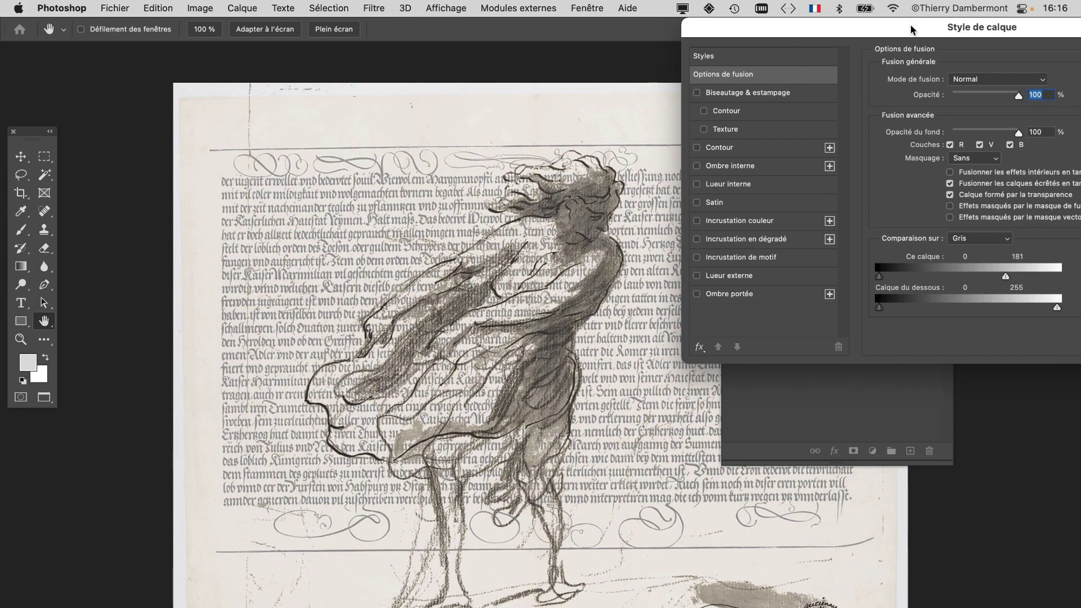
Examine up close how the edges and shading of the drawn figure blend with the manuscript text
left_click_drag(913, 29, 884, 29)
left_click_drag(522, 257, 303, 220)
left_click_drag(869, 21, 707, 33)
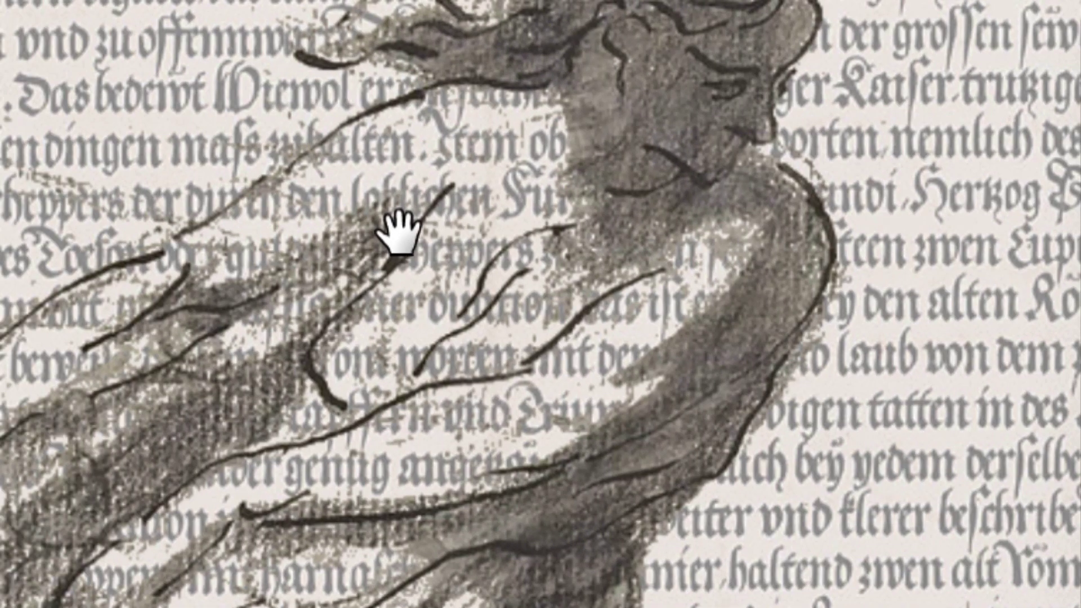
scroll(422, 232, "down", 3)
scroll(432, 232, "up", 8)
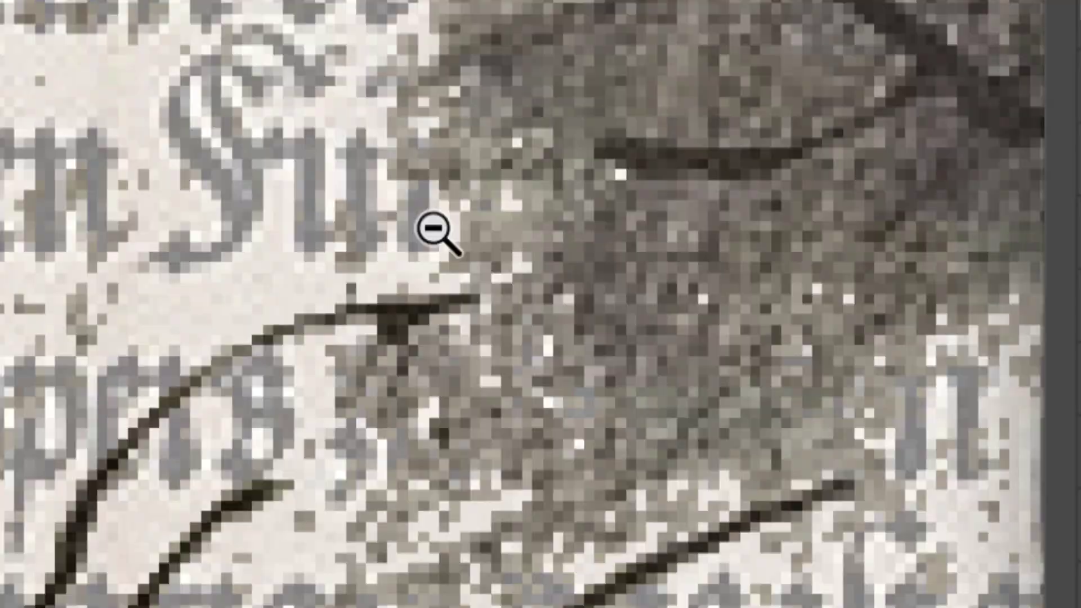
scroll(432, 232, "down", 5)
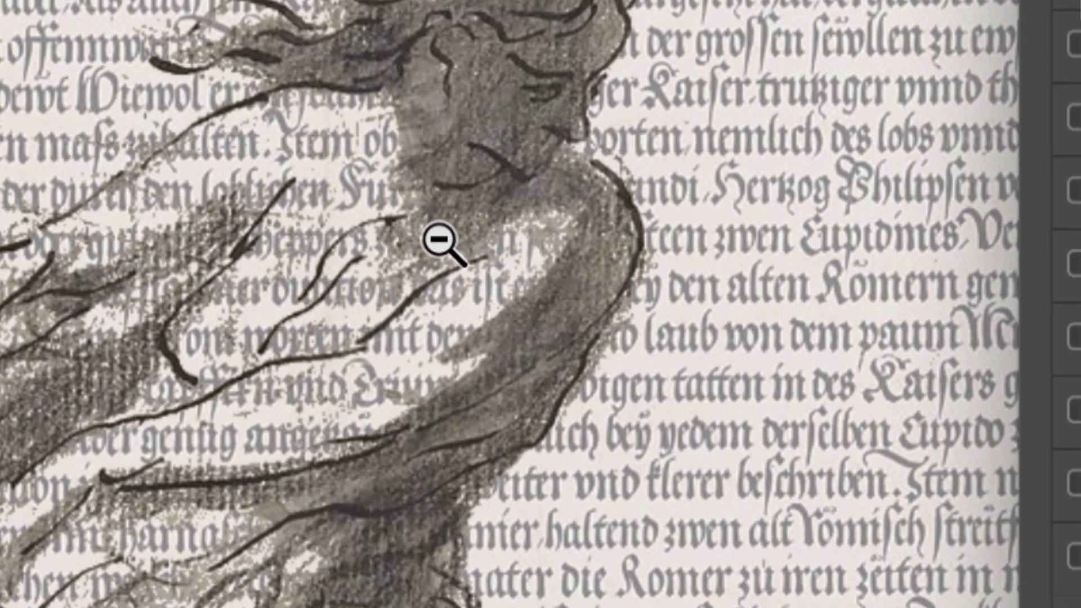
scroll(454, 243, "up", 3)
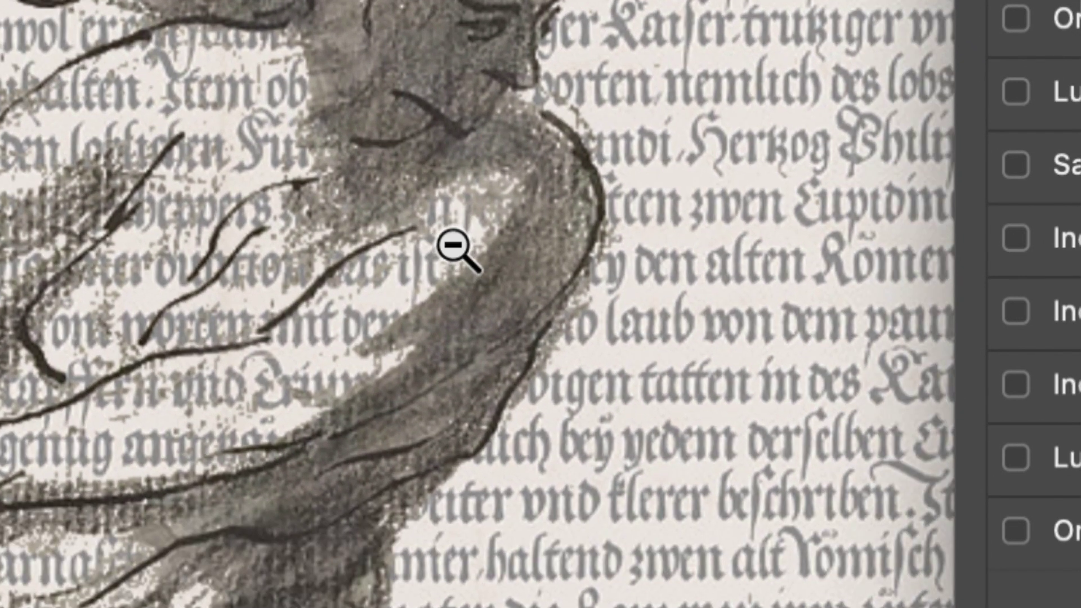
scroll(459, 242, "up", 4)
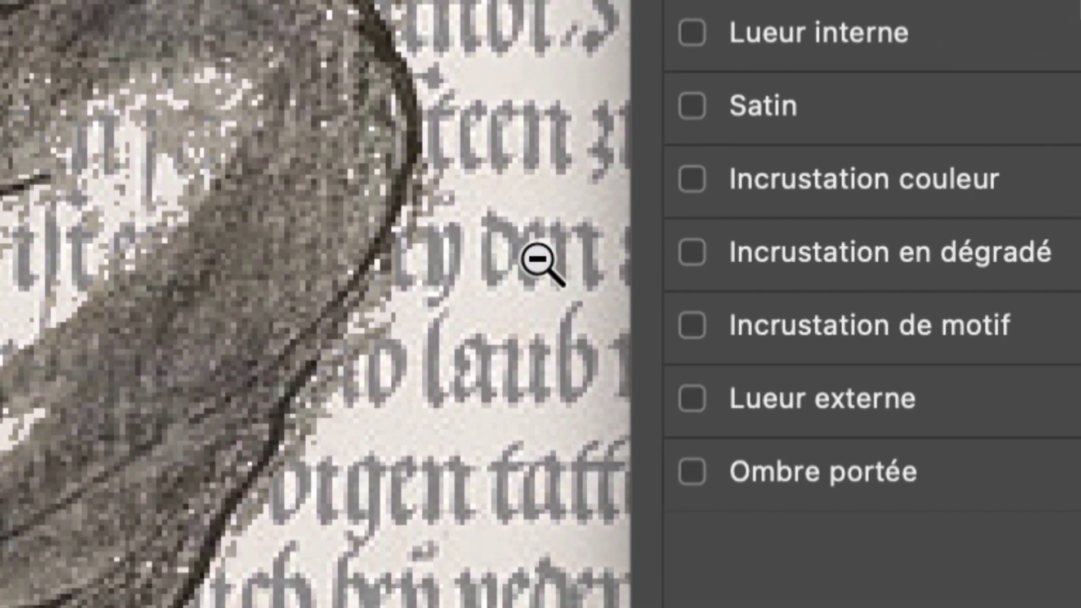
key("space")
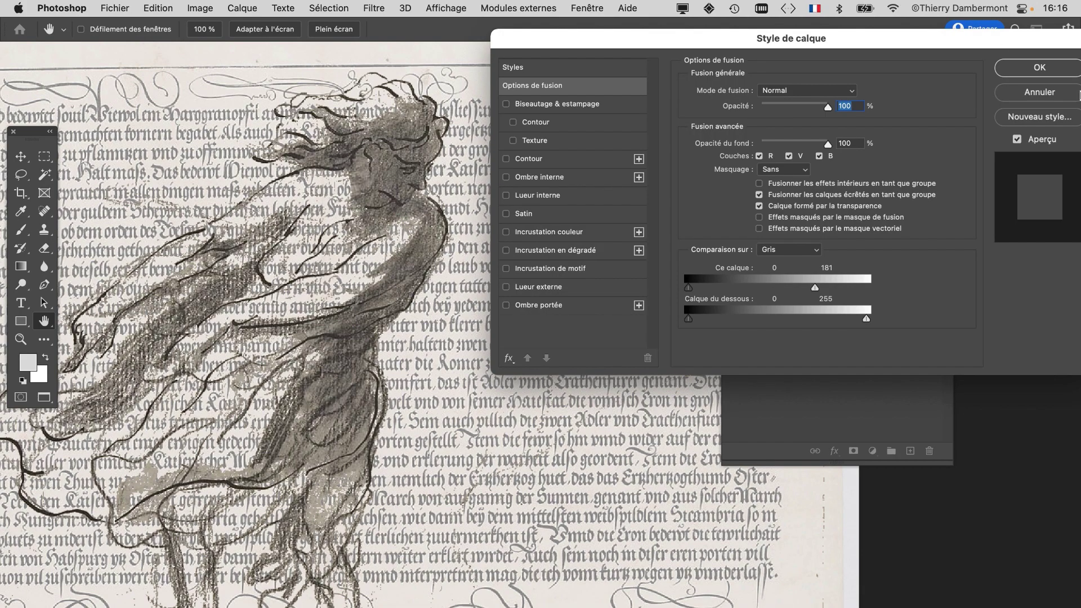
Apply the drawing's layer style and move the Layers panel clear of the composition to inspect the text
left_click(1063, 73)
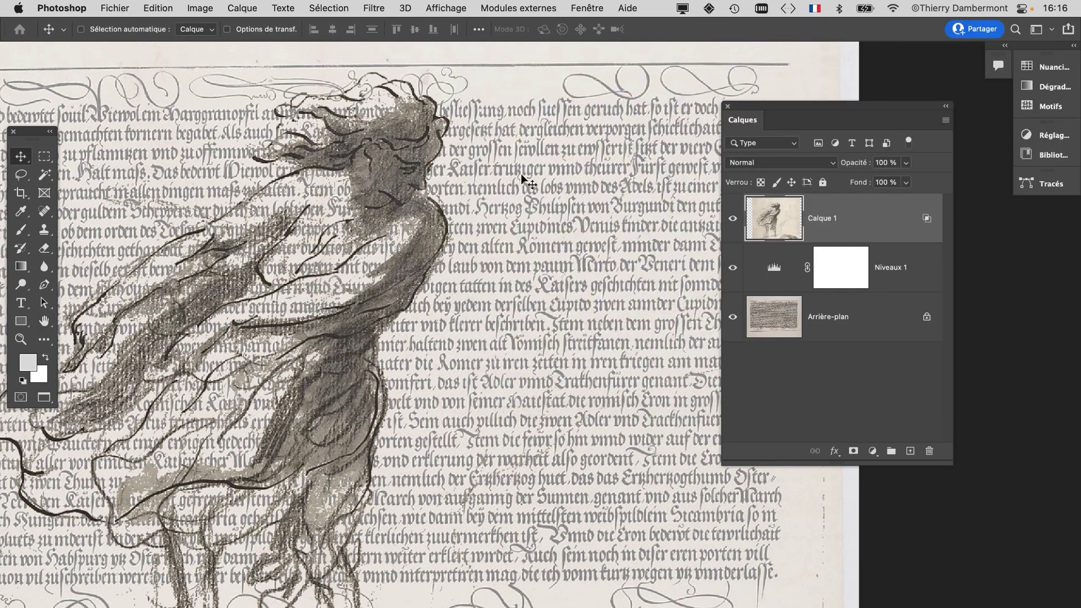
left_click_drag(771, 108, 899, 107)
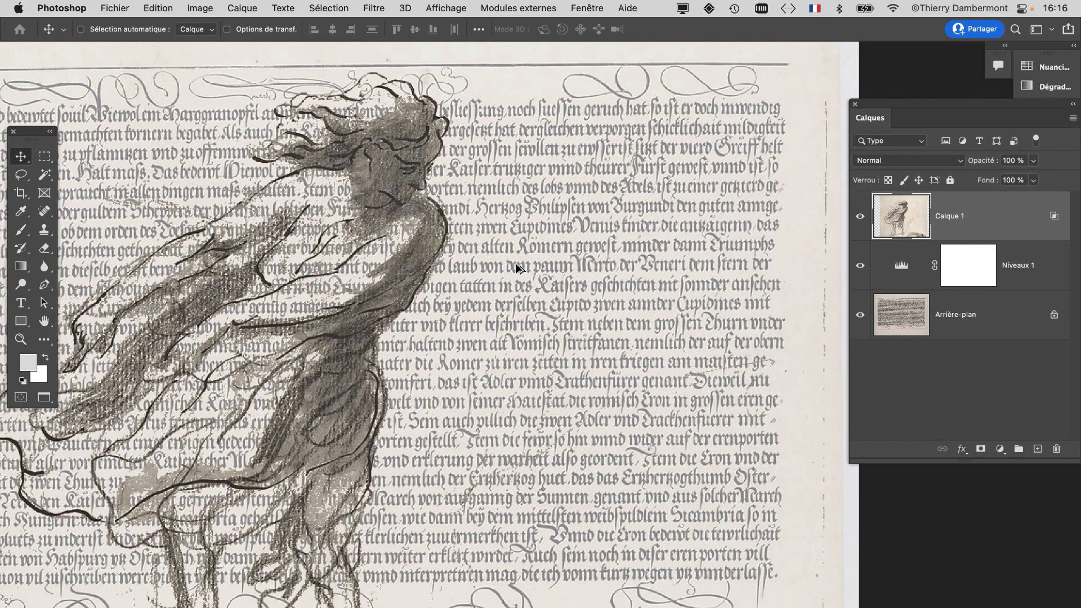
scroll(522, 266, "up", 6)
scroll(522, 266, "up", 2)
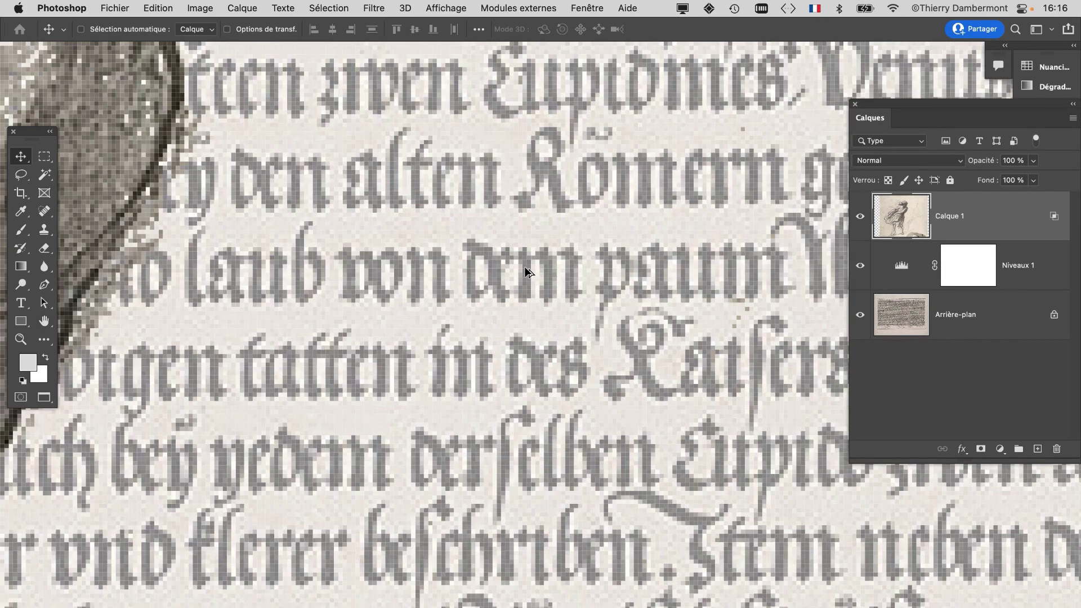
scroll(509, 285, "up", 3)
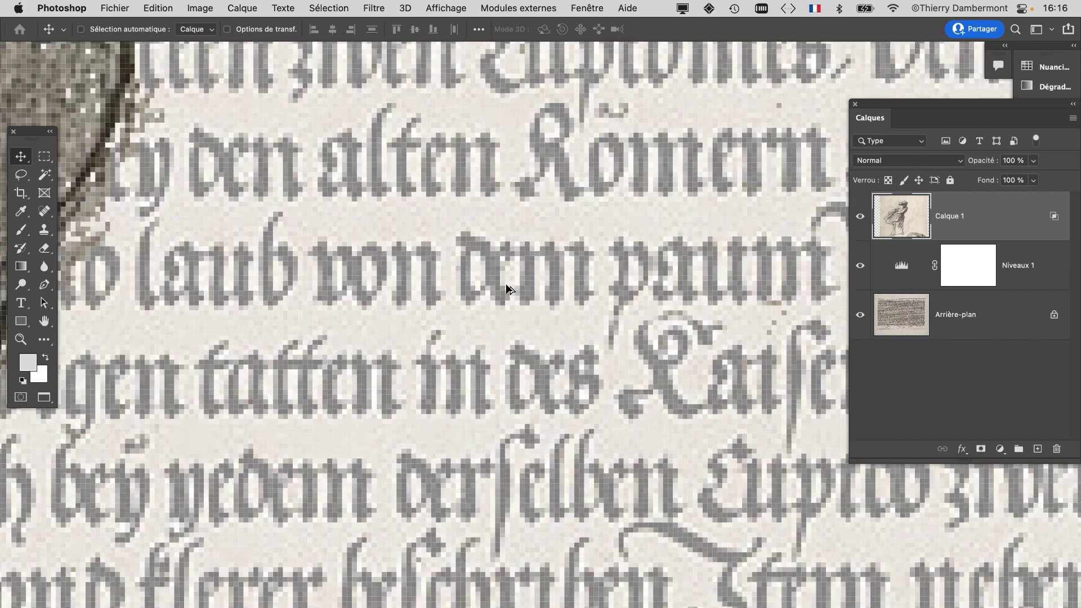
Open the image size settings, shrink the dialog and place it over the middle of the composition
scroll(555, 343, "down", 4)
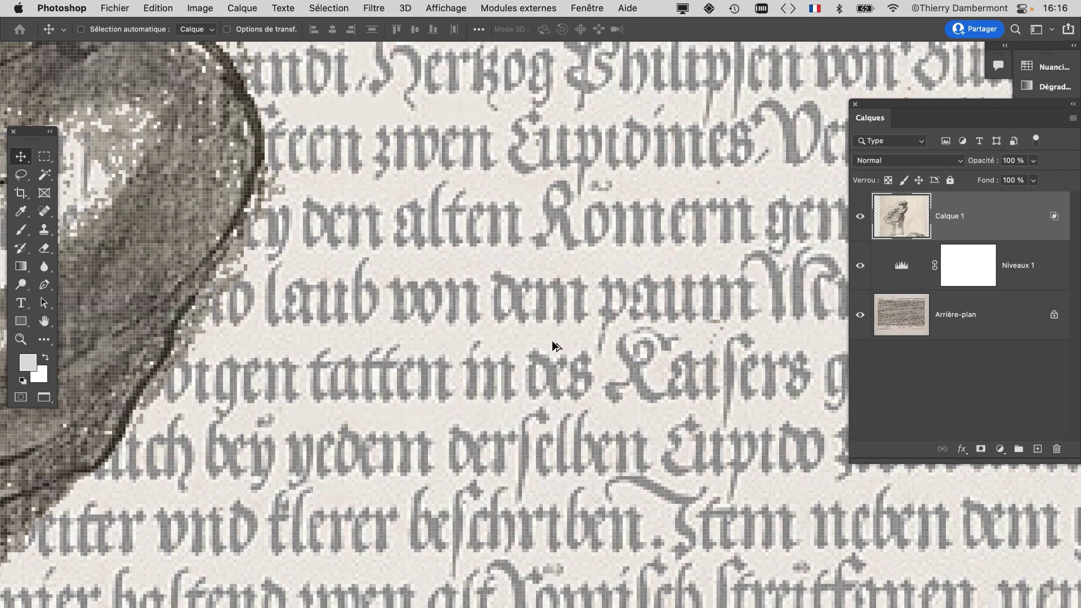
scroll(615, 225, "up", 2)
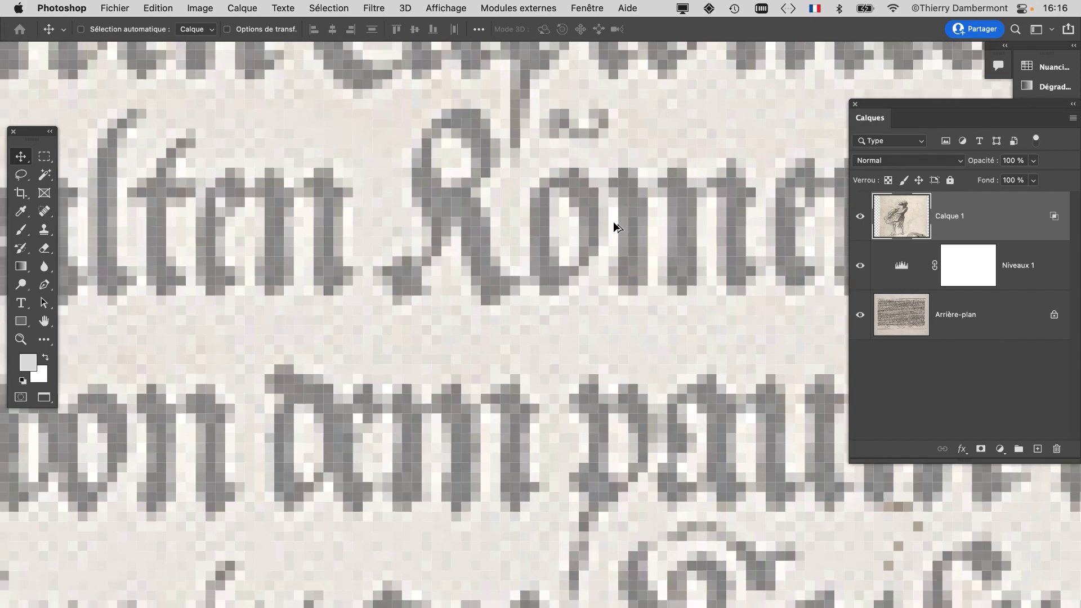
scroll(614, 224, "down", 3)
left_click(217, 8)
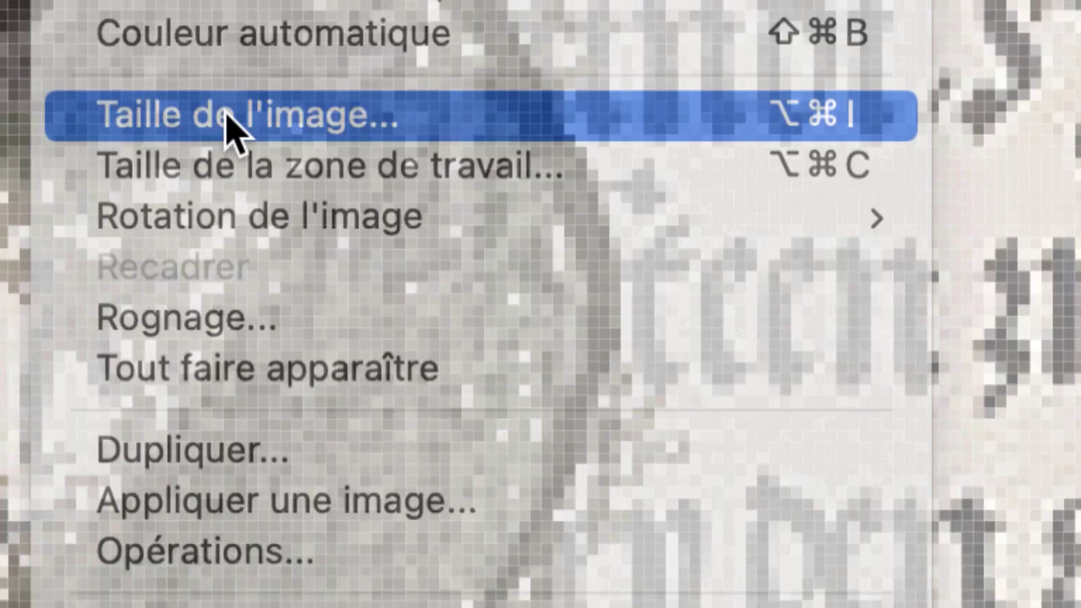
left_click(228, 115)
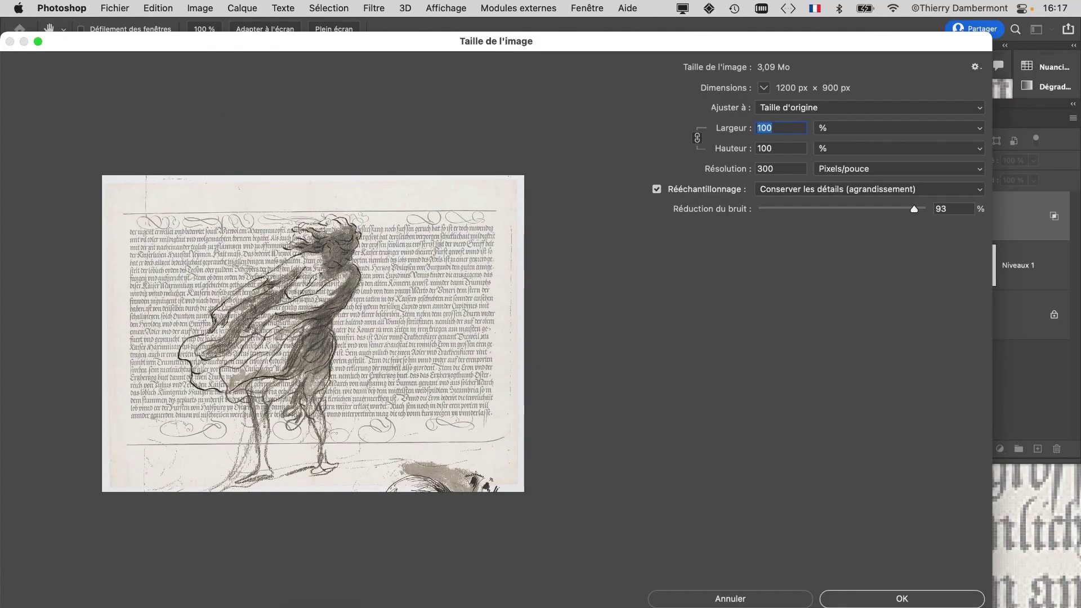
left_click_drag(989, 606, 450, 316)
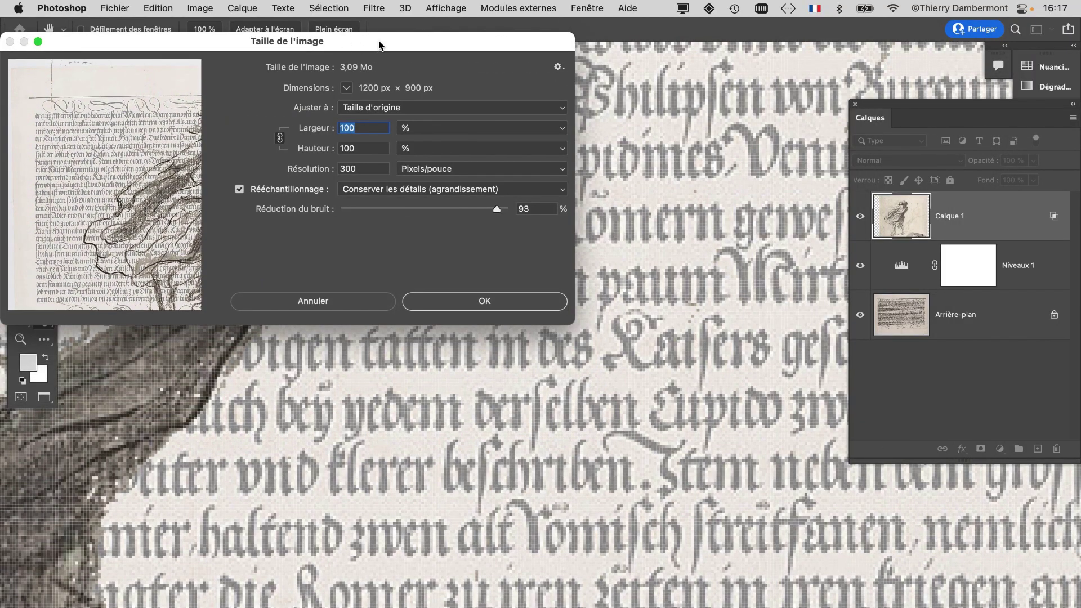
left_click_drag(379, 42, 572, 155)
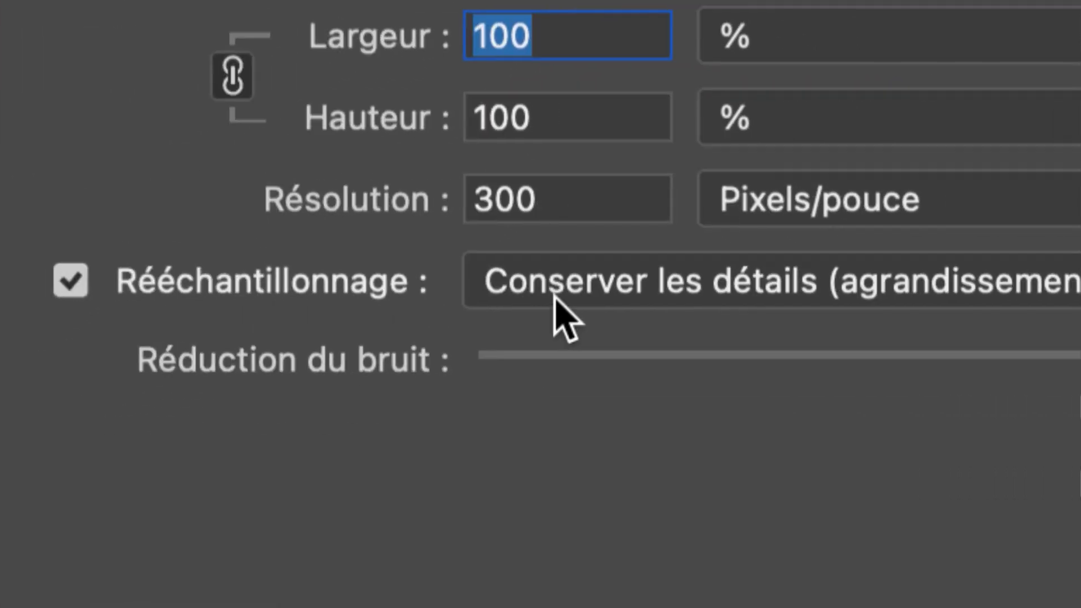
Enlarge the image to 300 % in width and height at 300 pixels per inch, with resampling set to automatic
left_click(715, 294)
left_click(720, 207)
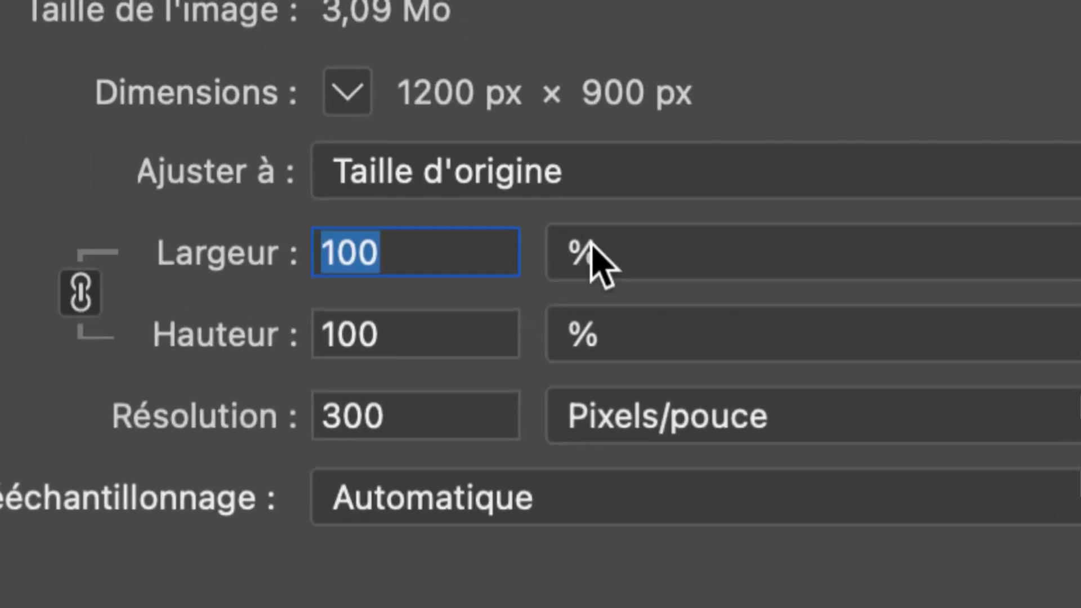
left_click(935, 48)
left_click(596, 249)
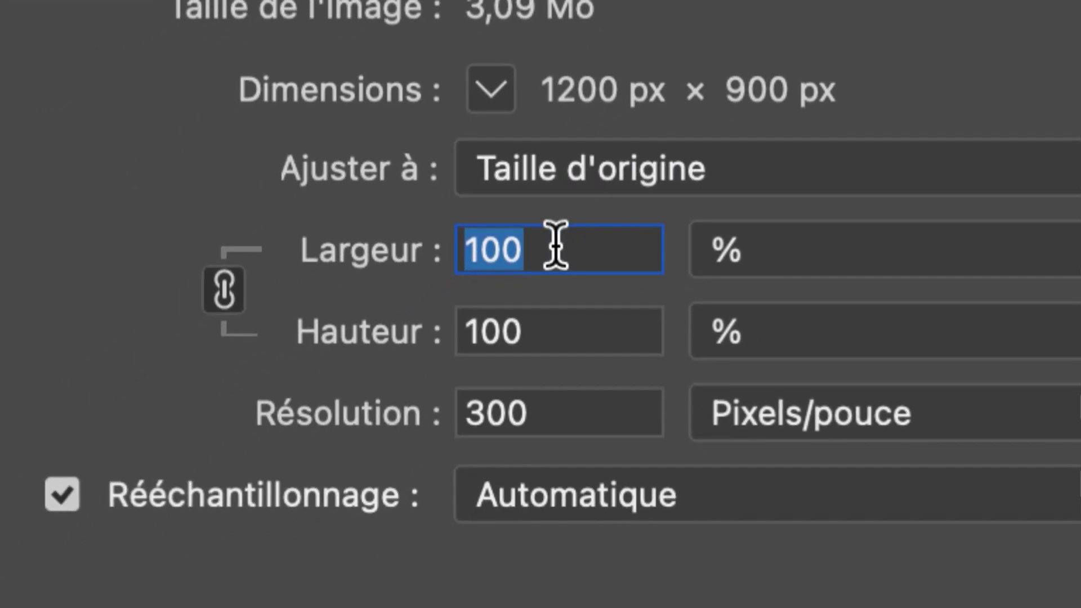
type("300")
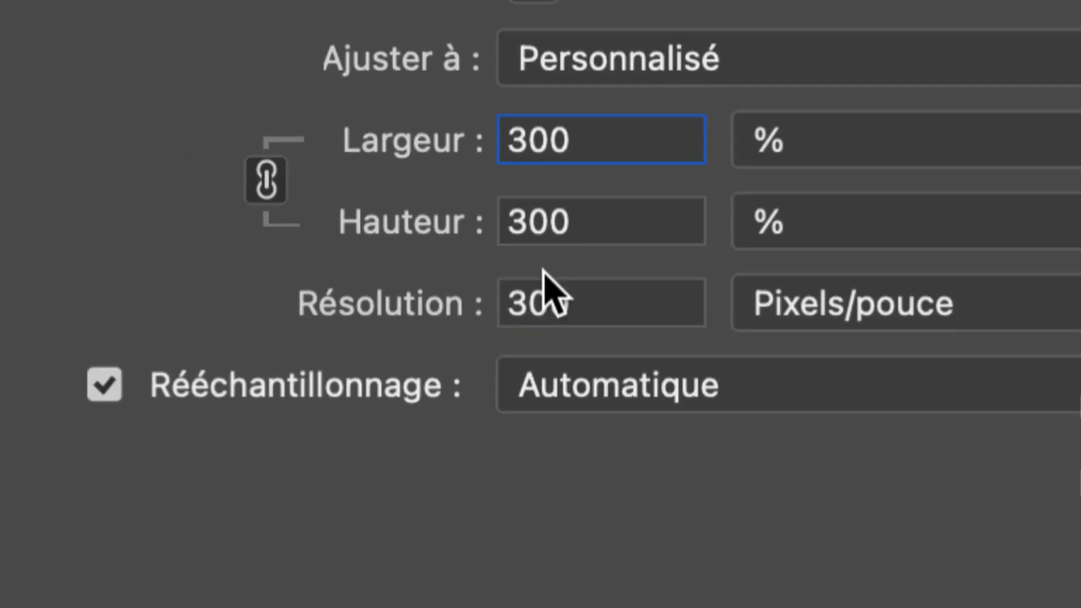
left_click(571, 303)
left_click_drag(571, 302, 437, 319)
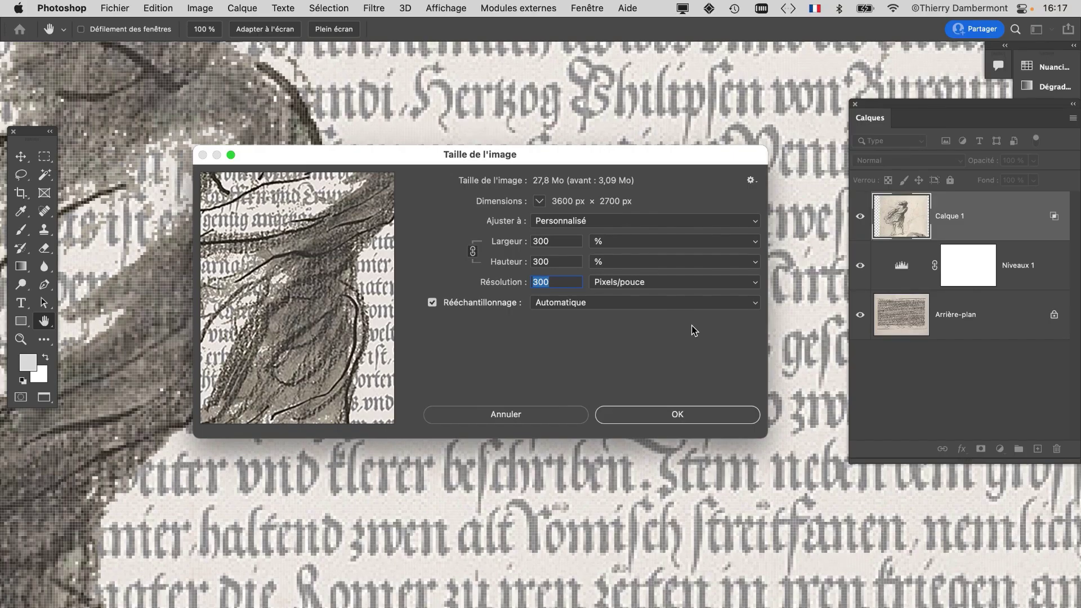
left_click(709, 417)
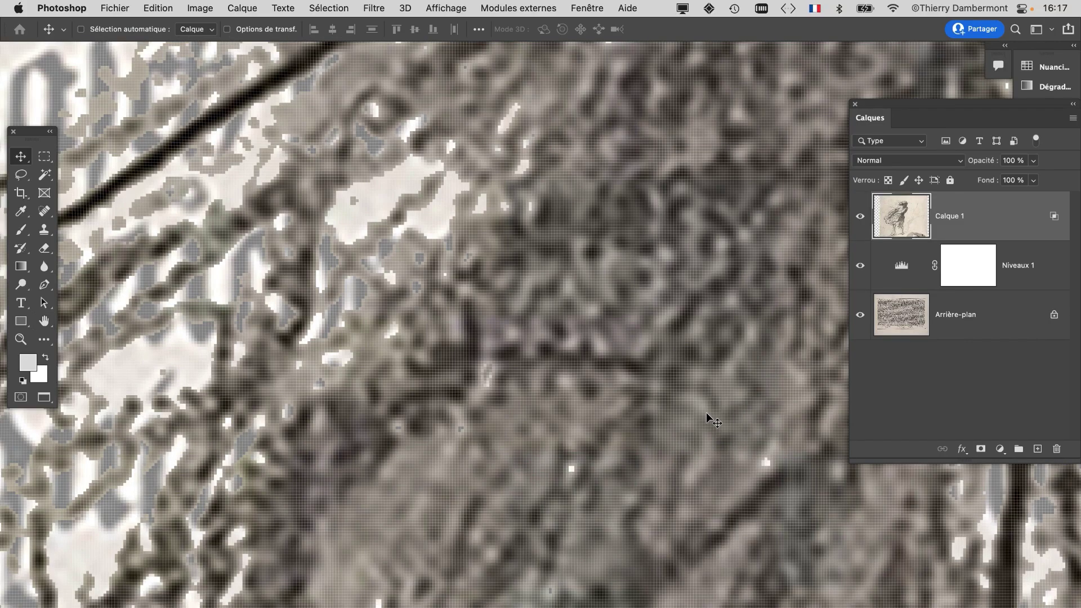
Examine the enlarged manuscript text and the figure's outlines up close and as a whole
scroll(723, 394, "right", 8)
scroll(563, 338, "up", 7)
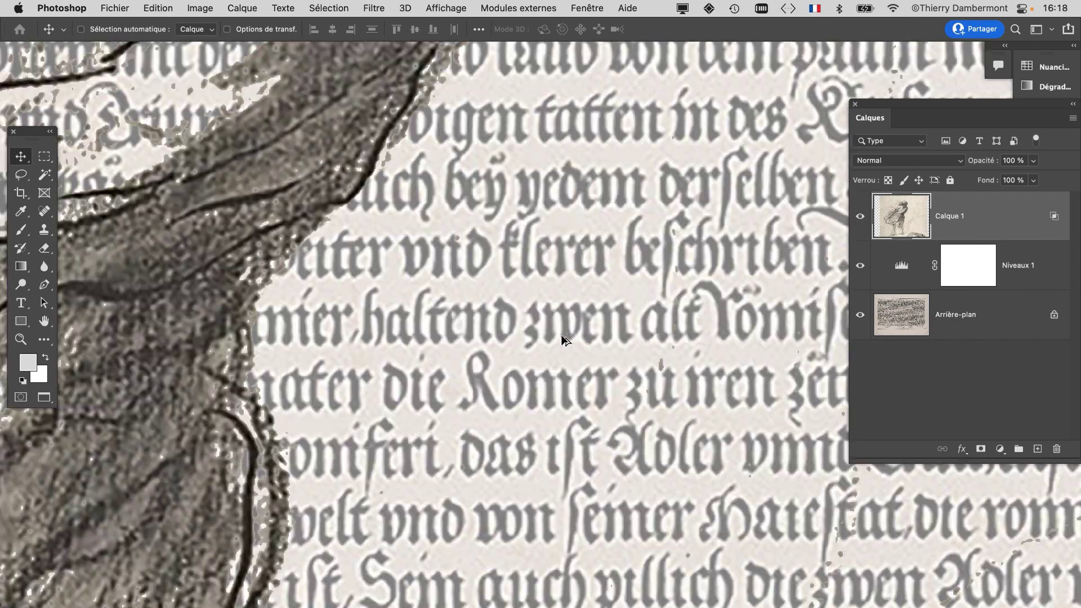
scroll(566, 366, "up", 2)
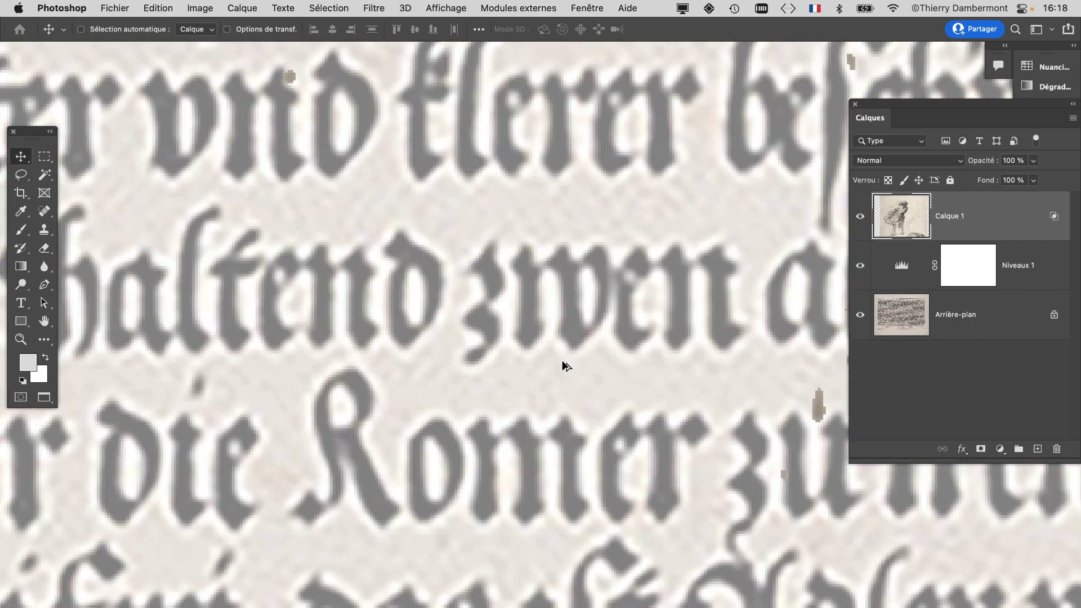
scroll(566, 367, "down", 8)
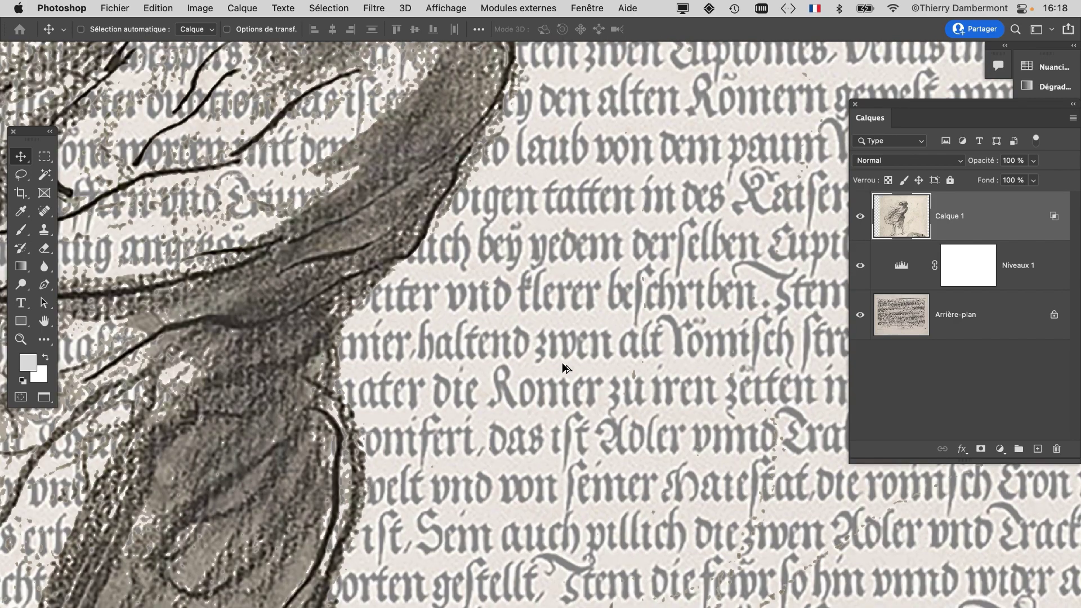
scroll(566, 368, "down", 8)
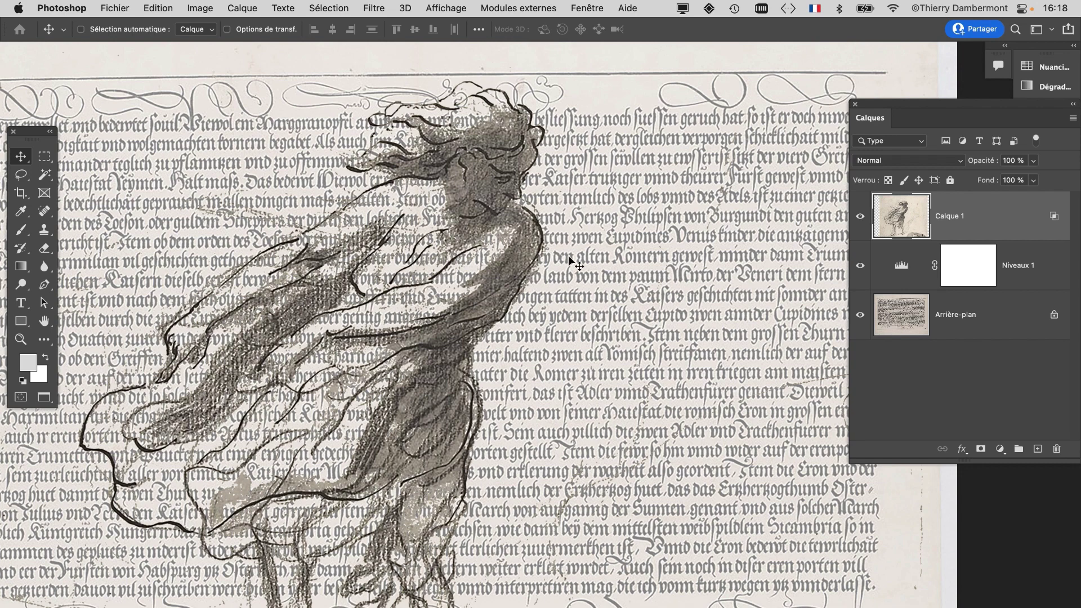
scroll(444, 239, "up", 2)
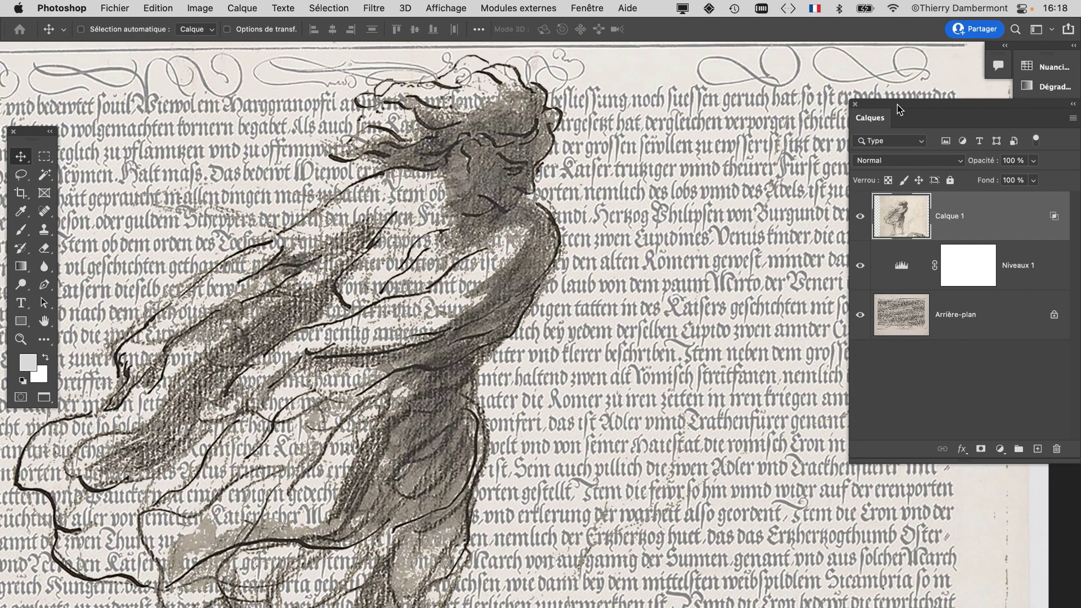
Reopen the drawing layer's blending options and set this layer's white limit to 169 on the grey comparison, keeping the figure in view
left_click_drag(898, 109, 759, 80)
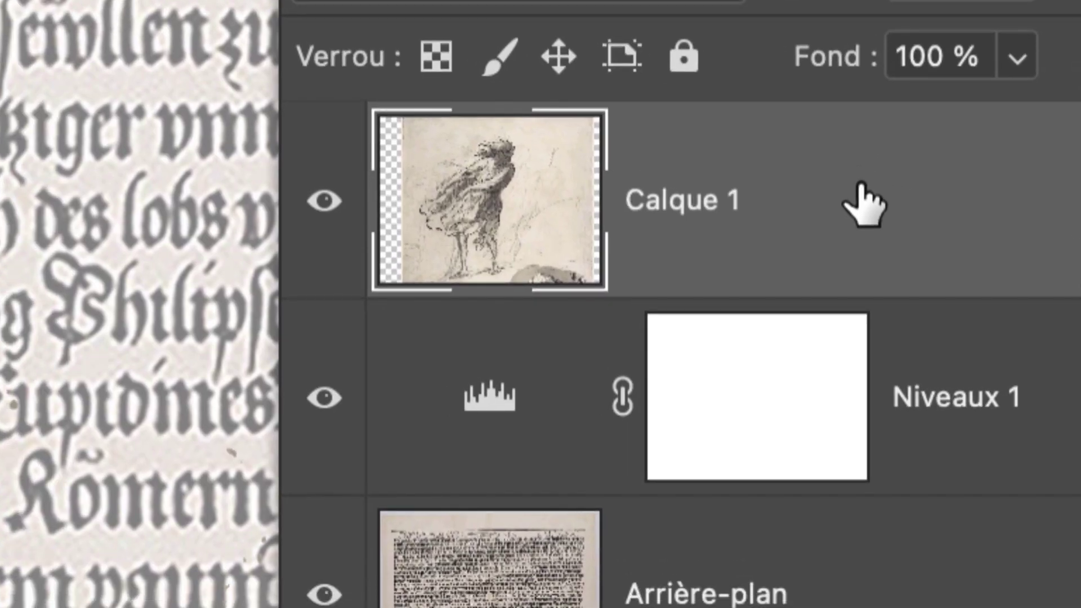
double_click(879, 206)
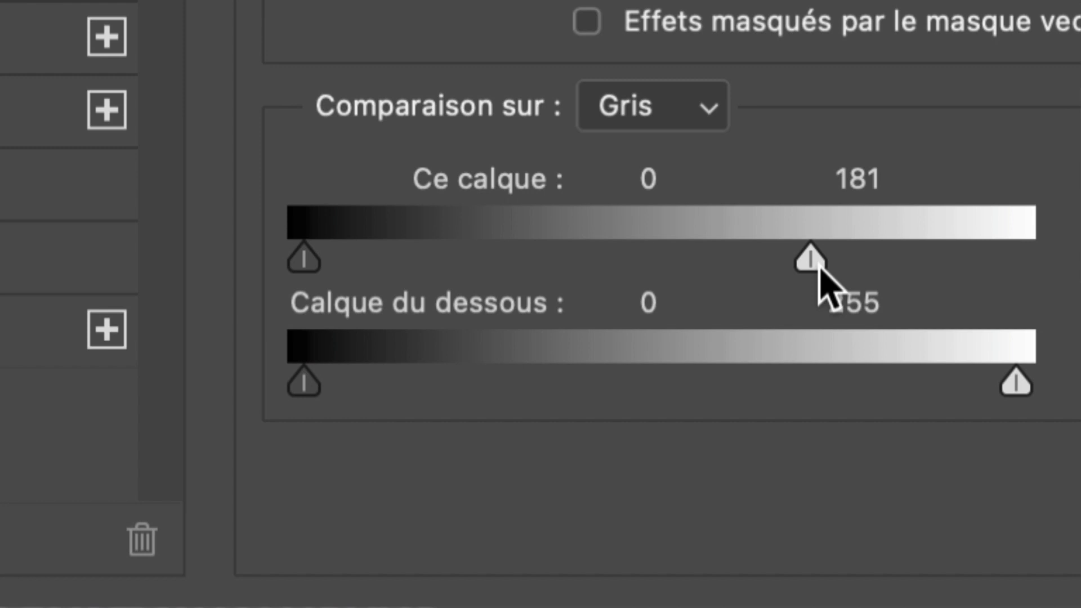
left_click_drag(749, 250, 942, 245)
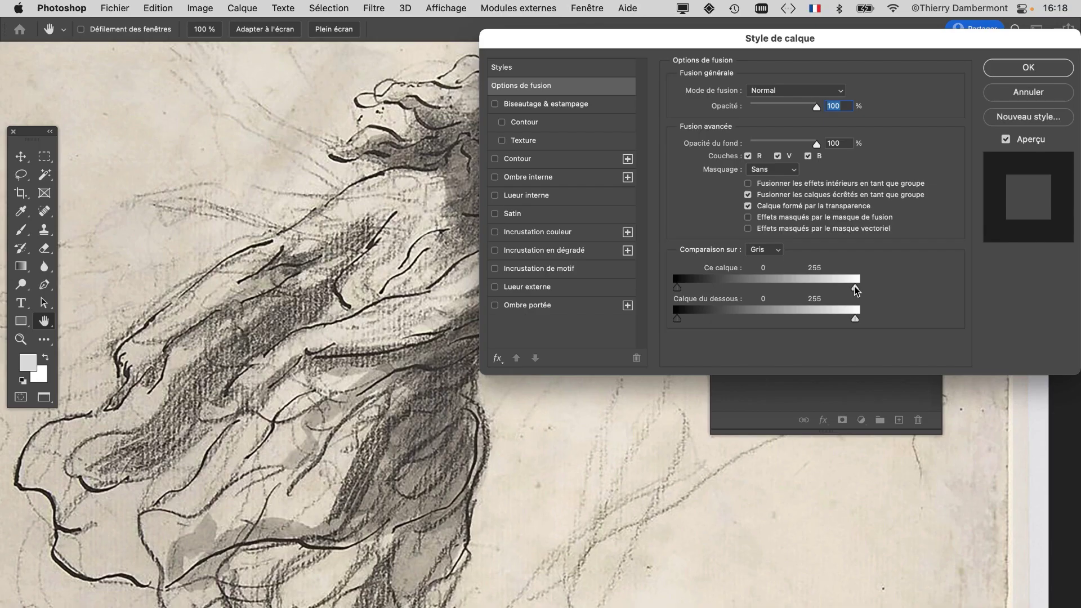
left_click_drag(859, 269, 678, 263)
left_click_drag(812, 289, 801, 289)
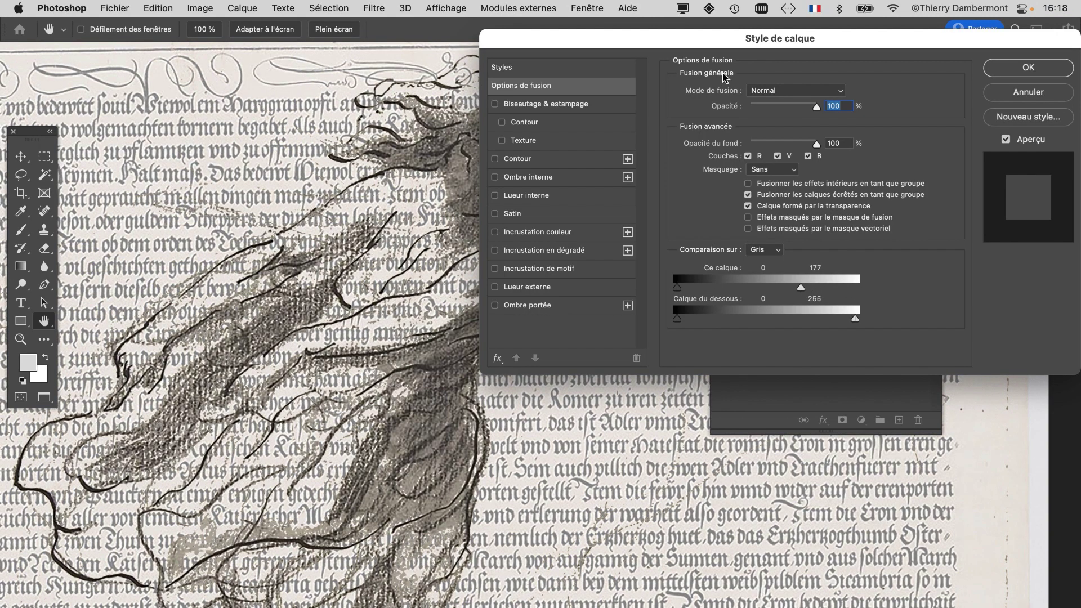
left_click_drag(714, 43, 831, 31)
scroll(499, 185, "up", 5)
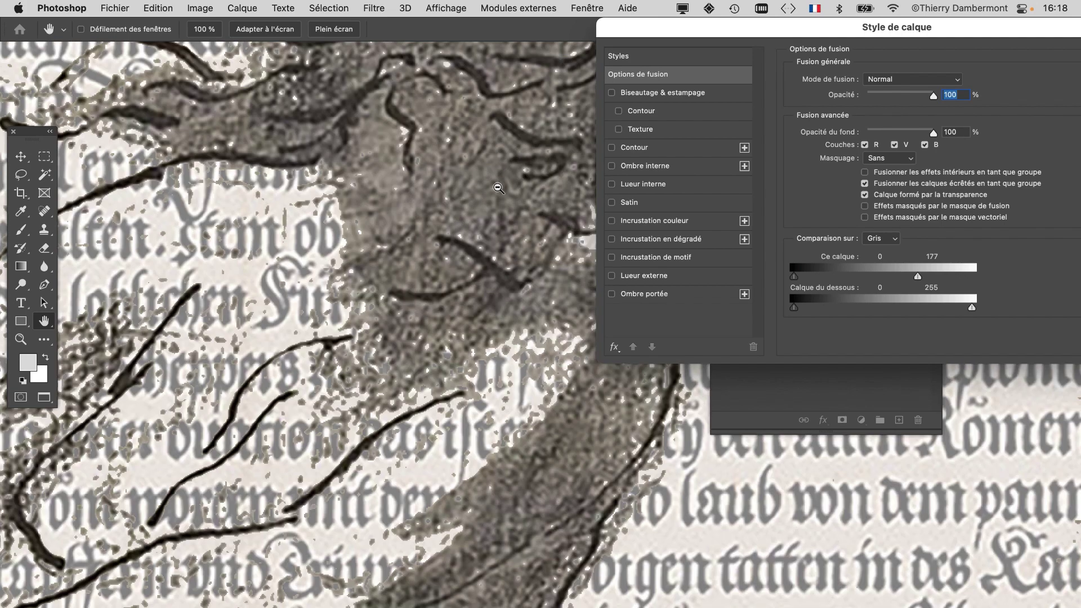
scroll(498, 187, "up", 1)
left_click_drag(916, 277, 913, 277)
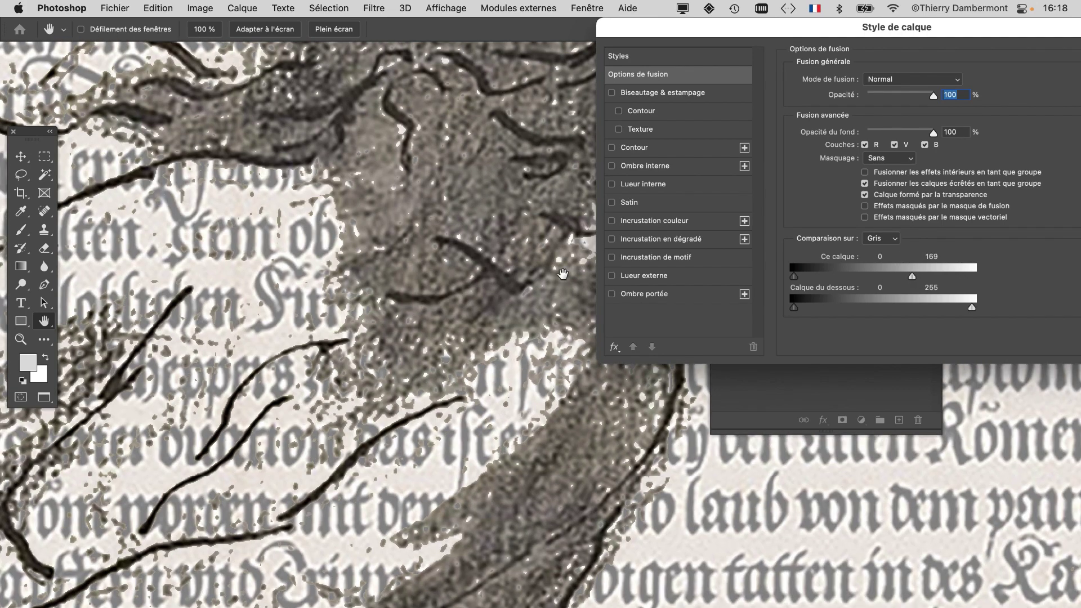
Examine at several magnifications how the pixel edges around the dancer's face meet the manuscript letters
scroll(349, 242, "up", 8)
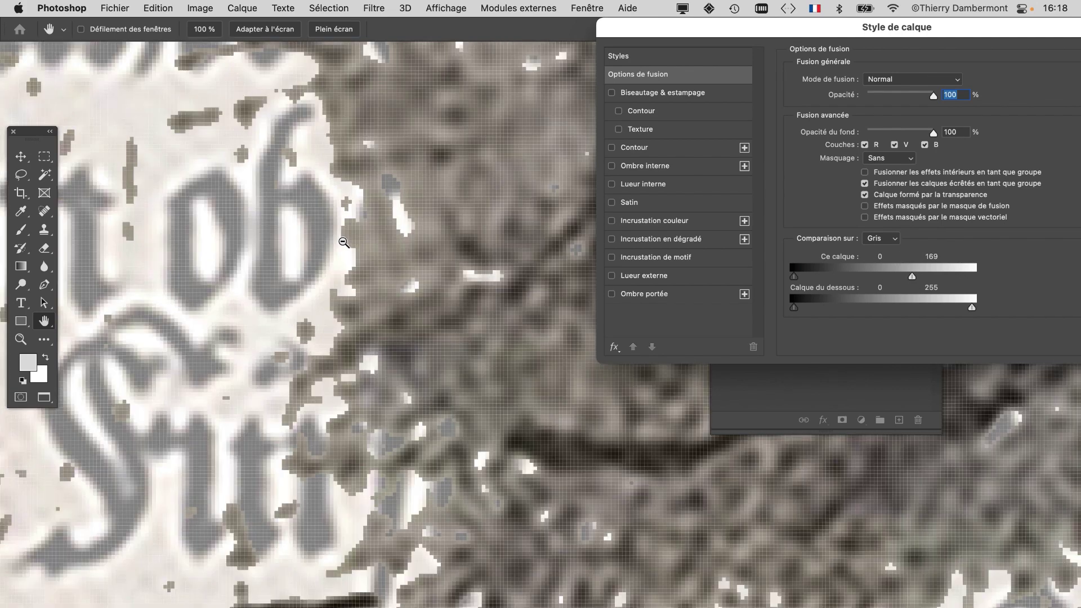
scroll(349, 188, "up", 3)
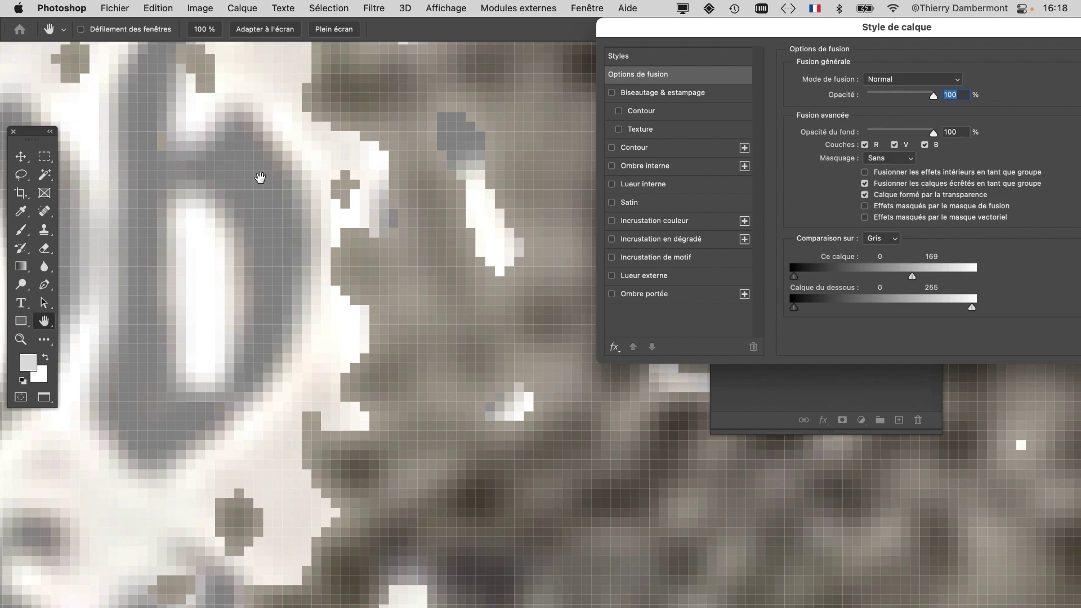
scroll(259, 178, "down", 10)
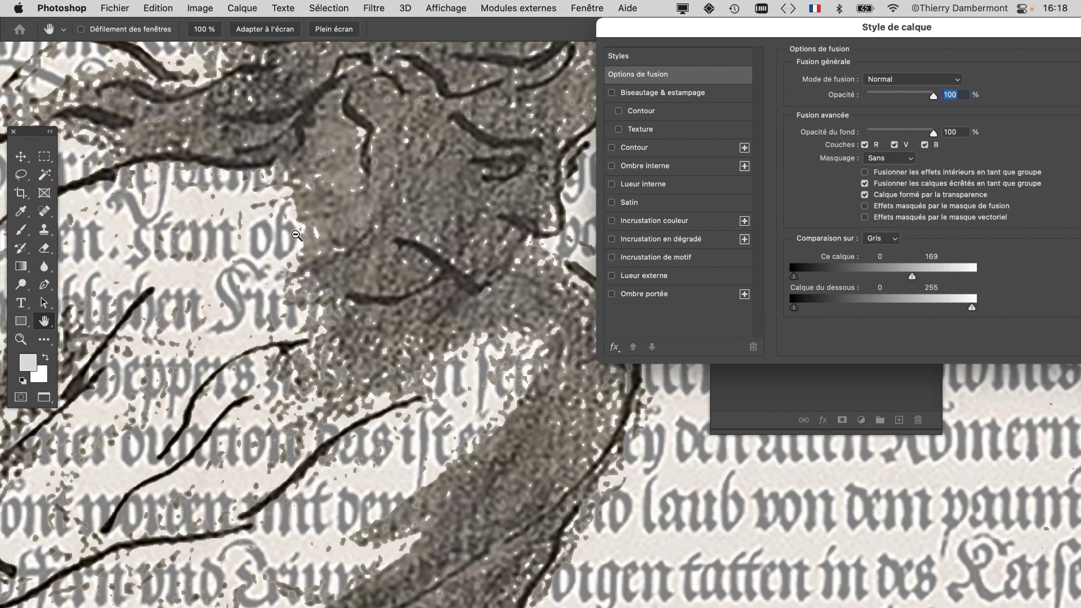
scroll(298, 238, "down", 2)
scroll(297, 239, "down", 1)
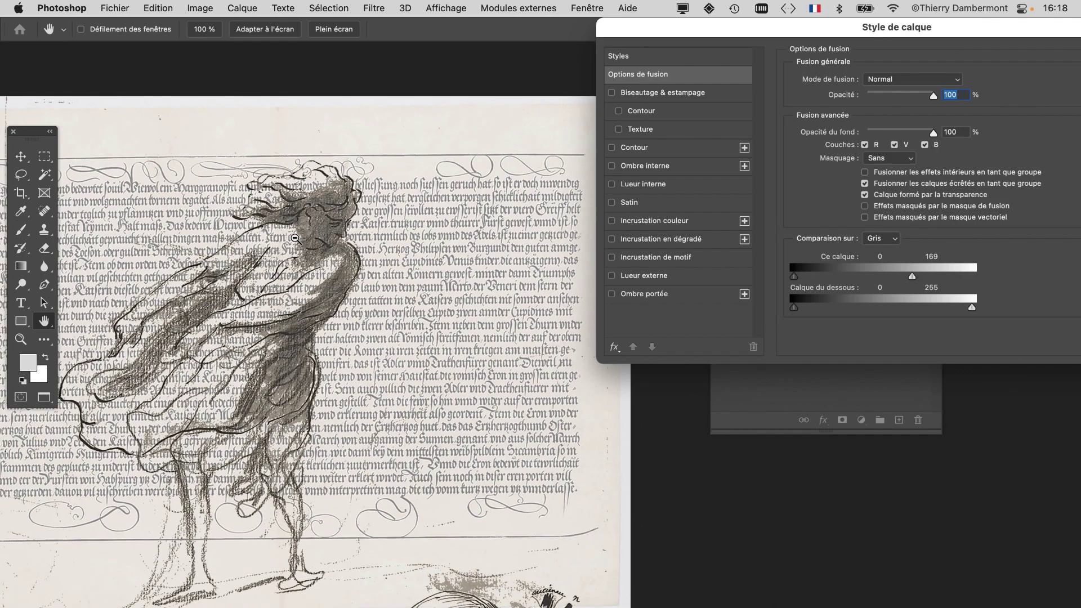
scroll(294, 237, "up", 8)
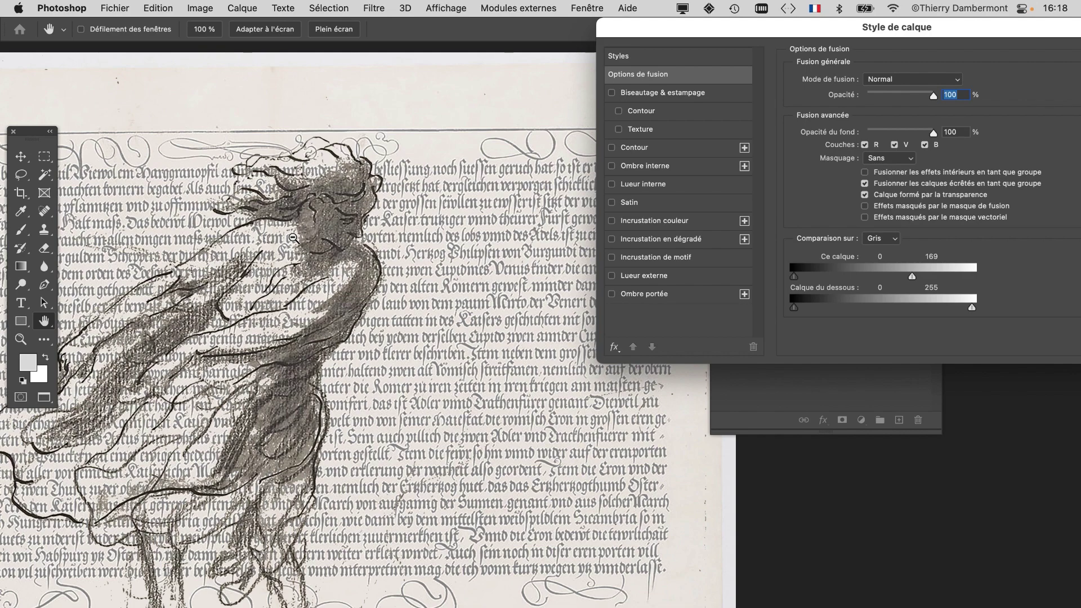
scroll(373, 205, "up", 3)
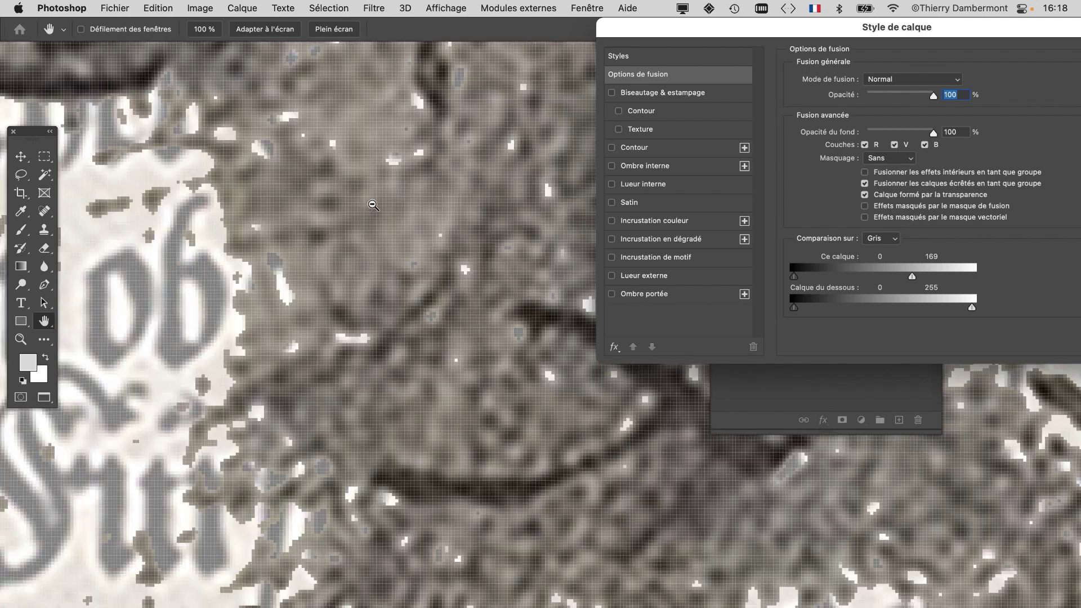
scroll(253, 263, "down", 10)
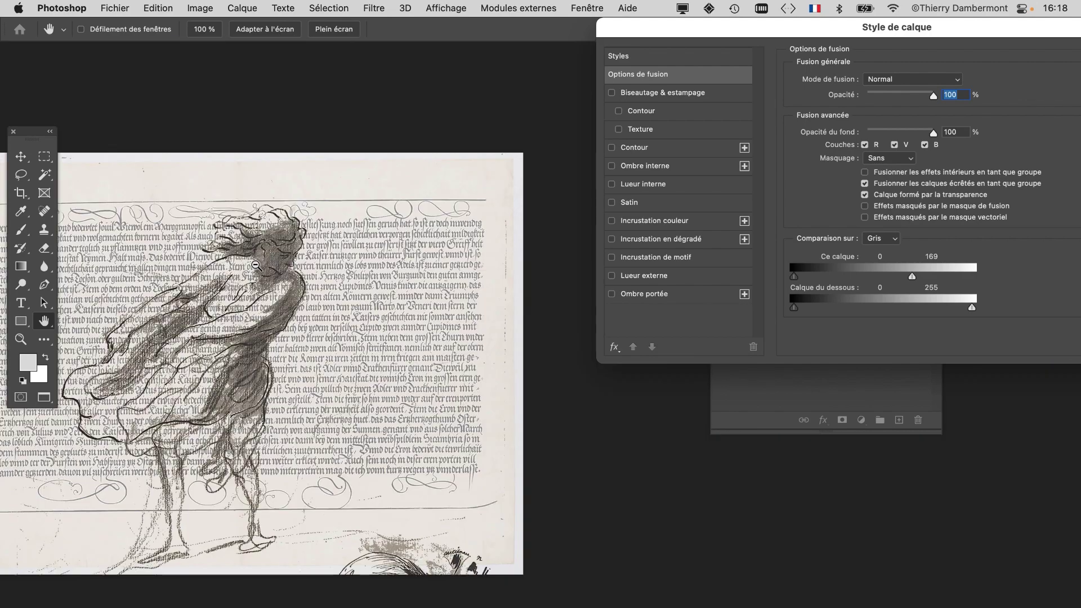
scroll(256, 266, "up", 8)
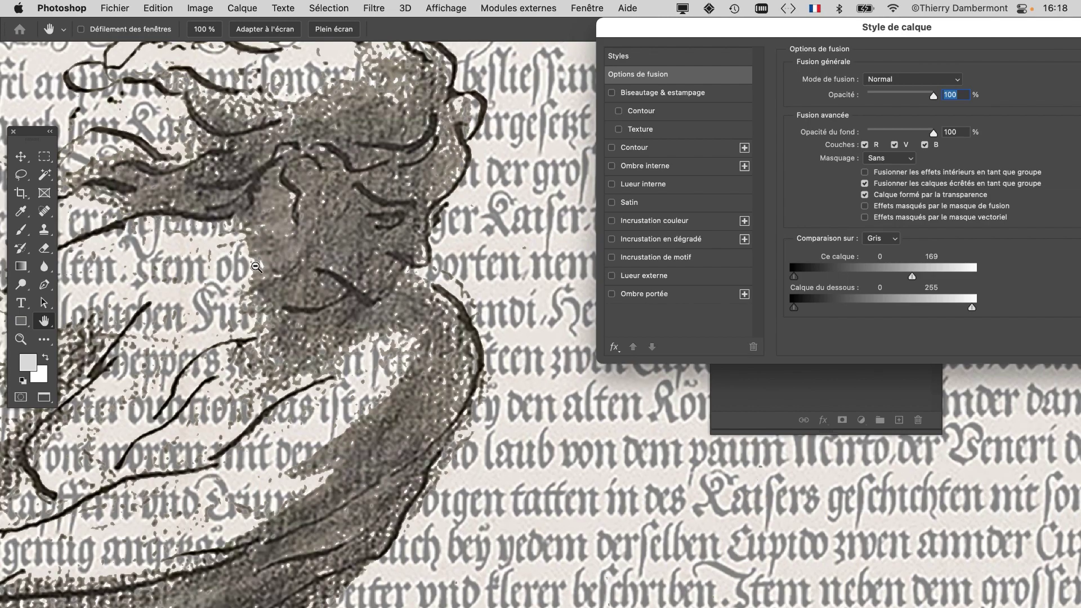
scroll(257, 266, "up", 8)
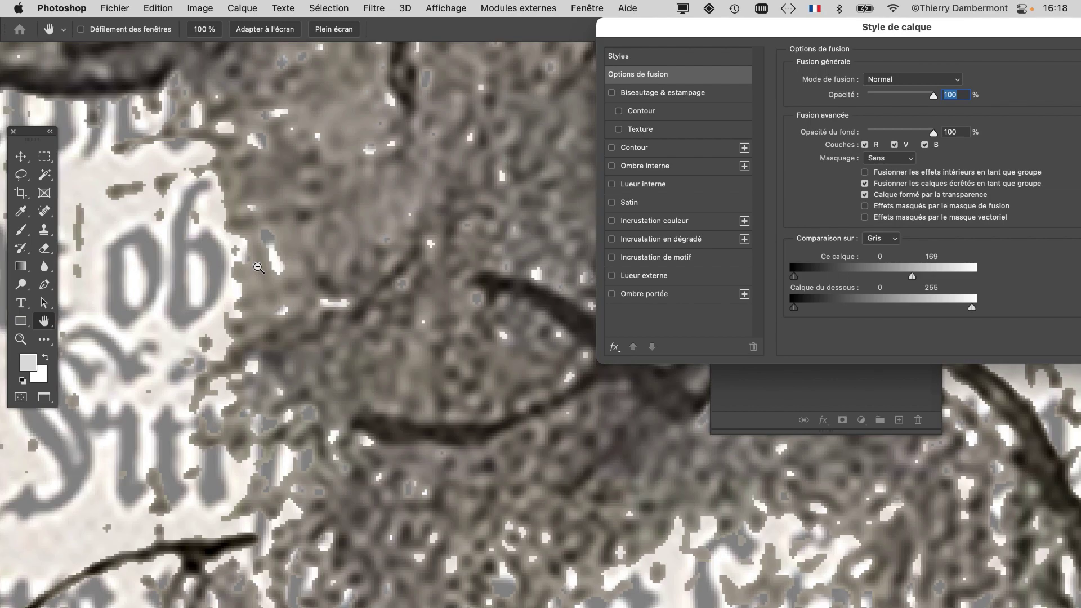
scroll(224, 256, "up", 2)
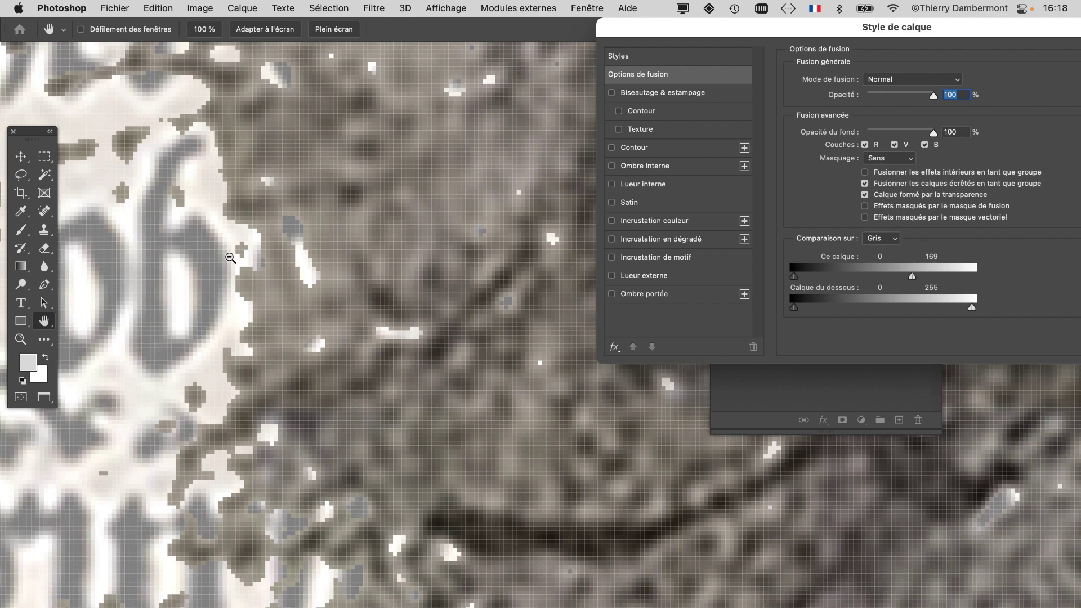
scroll(230, 258, "up", 1)
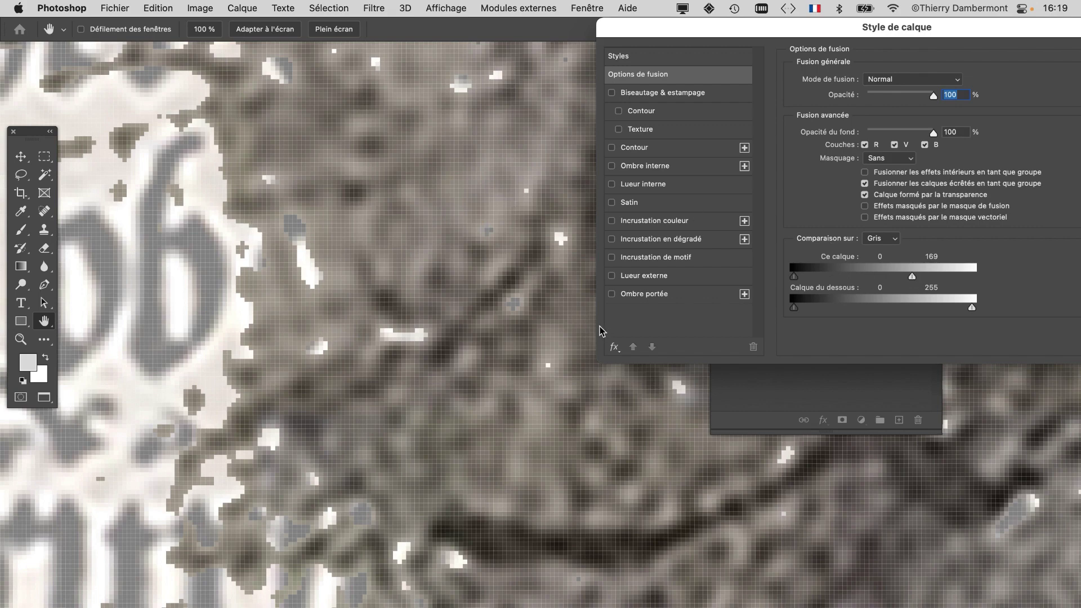
scroll(478, 326, "down", 5)
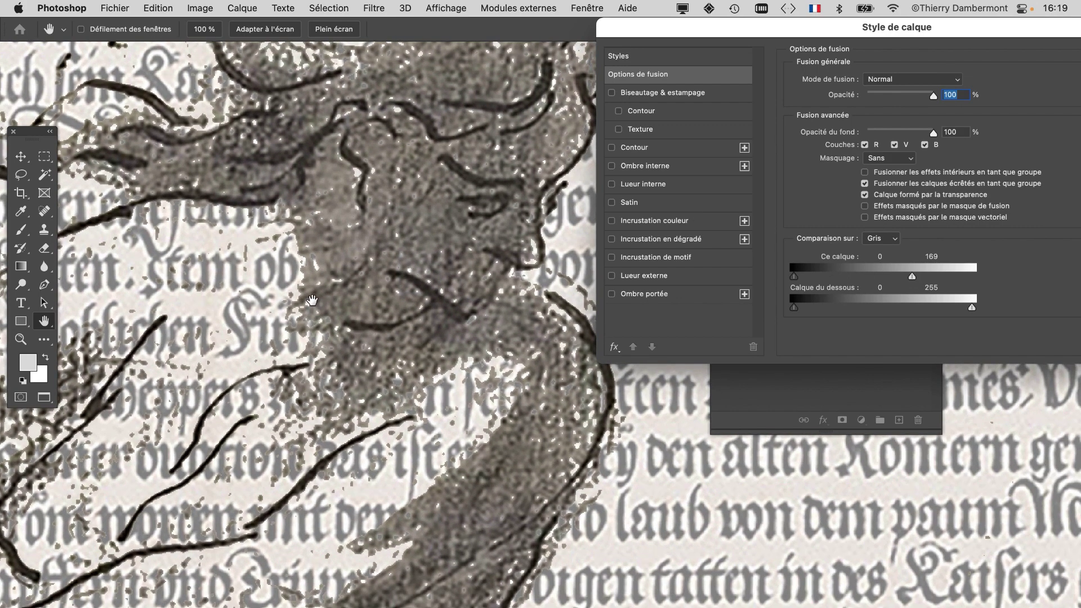
left_click_drag(312, 300, 299, 333)
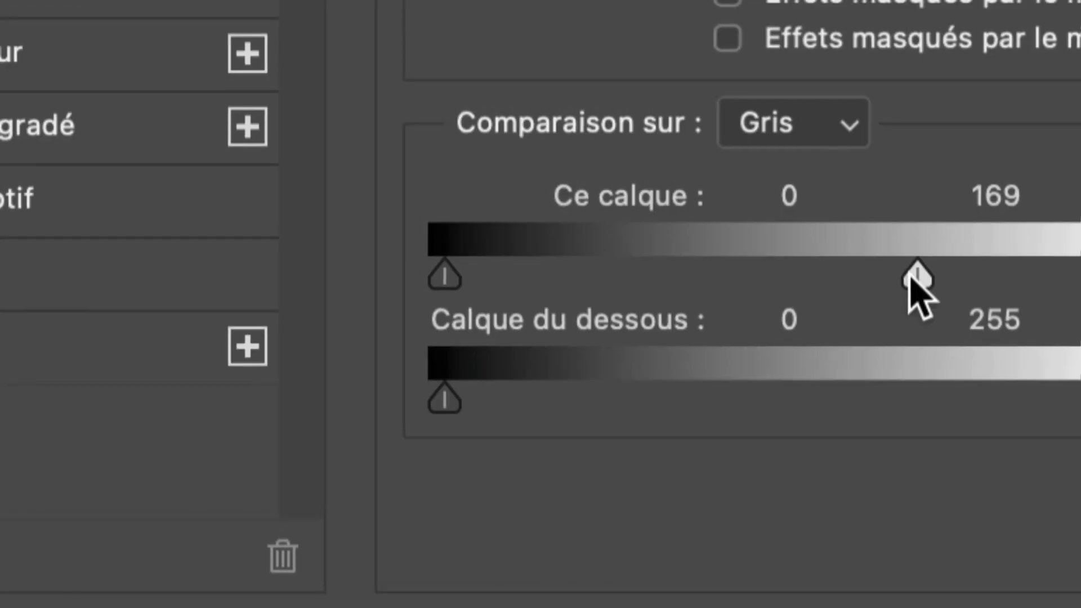
Split this layer's white limit on the grey comparison into 112 / 213, check the soft edges on the dancer, and accept the blending options
mouse_move(910, 276)
left_mouse_down()
mouse_move(828, 264)
mouse_move(890, 270)
left_mouse_up()
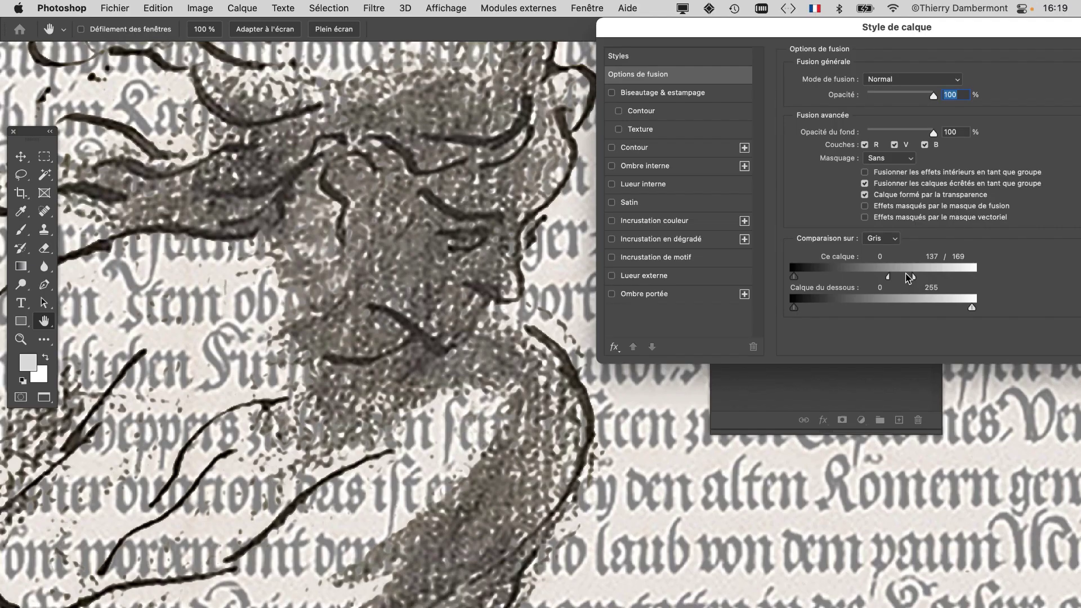
left_click_drag(888, 277, 943, 275)
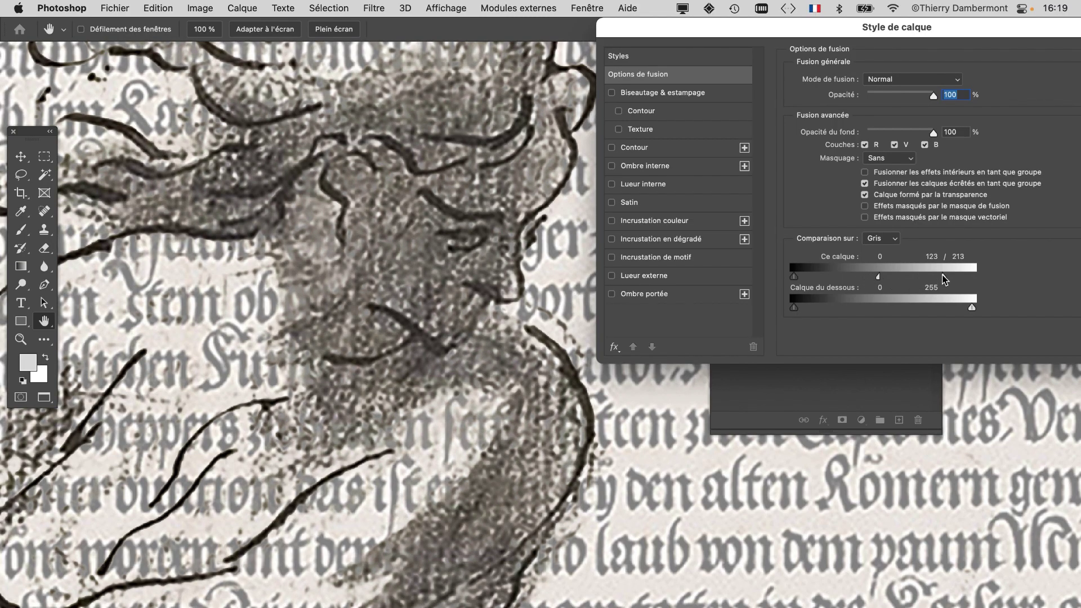
left_click_drag(878, 278, 872, 276)
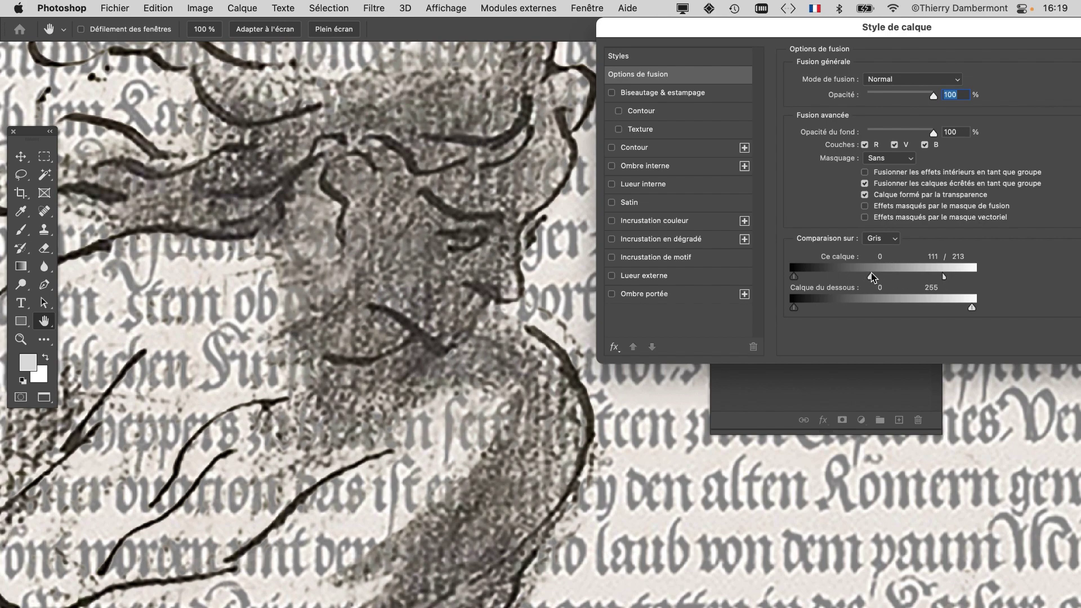
scroll(437, 392, "up", 10)
scroll(443, 397, "down", 8)
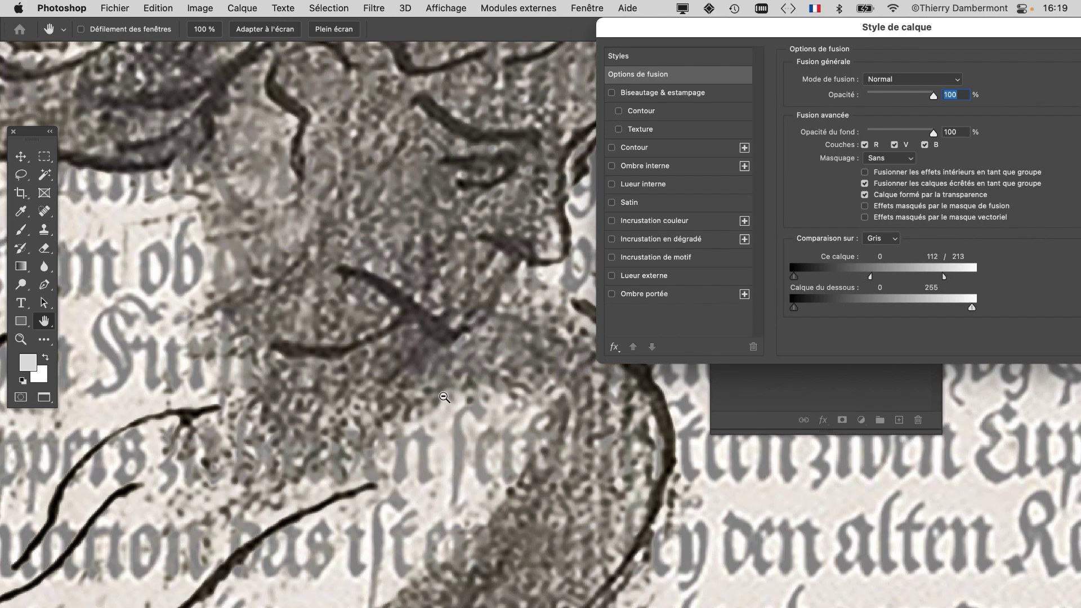
scroll(442, 397, "down", 8)
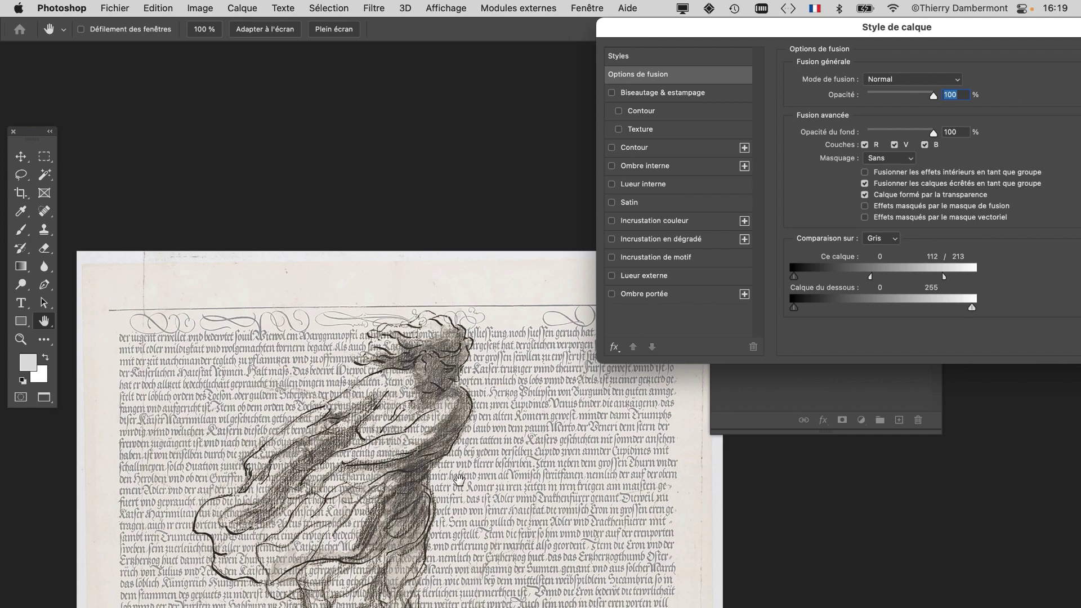
left_click_drag(459, 480, 432, 365)
left_click_drag(980, 42, 800, 25)
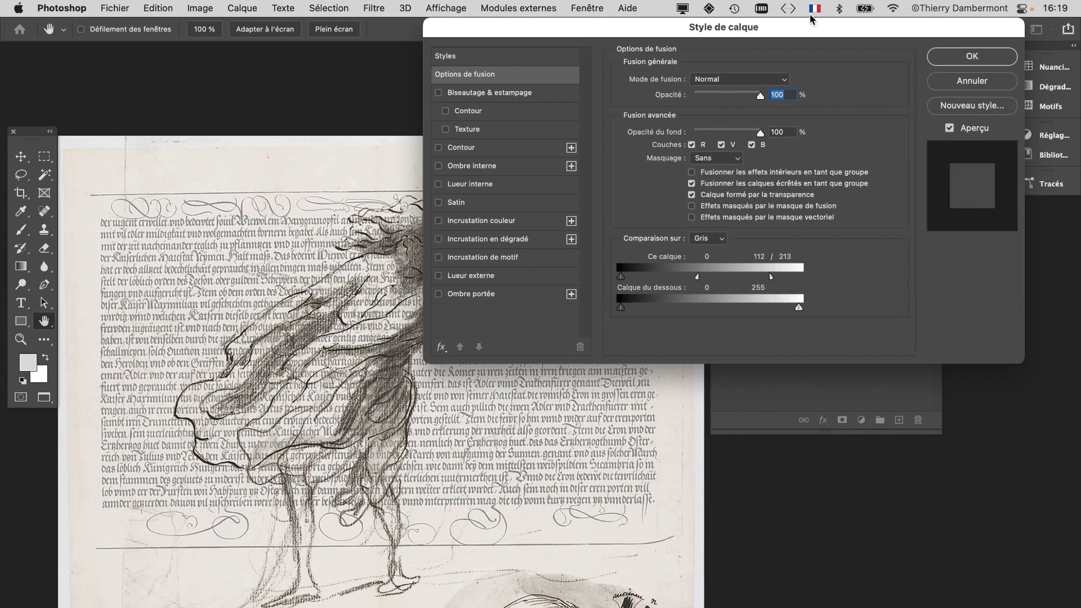
left_click(973, 55)
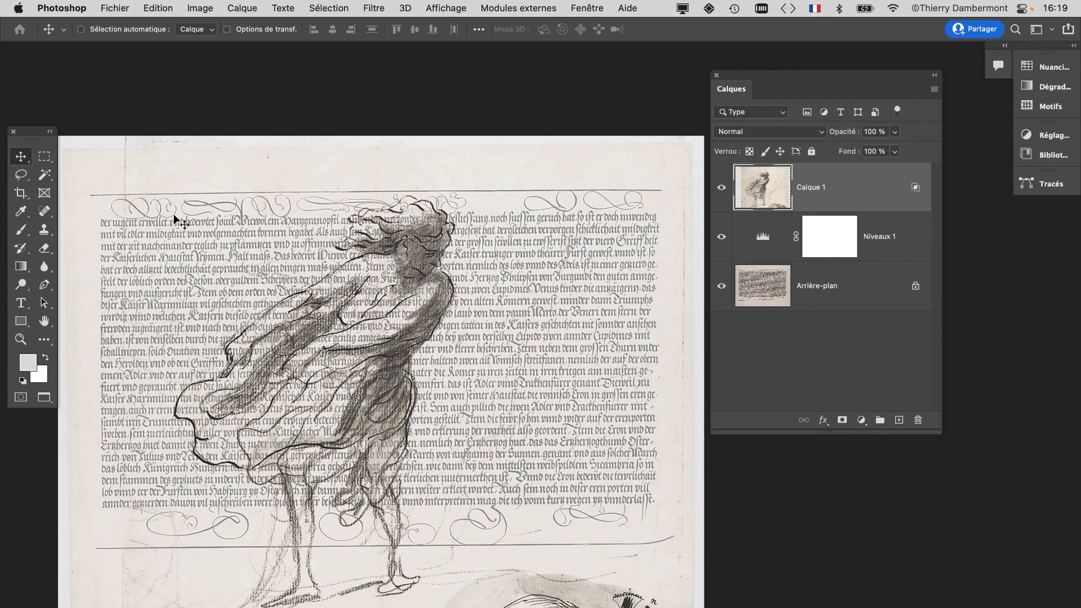
Move the dancer drawing slightly higher on the manuscript page and add a layer mask to its layer
left_click_drag(381, 271, 390, 227)
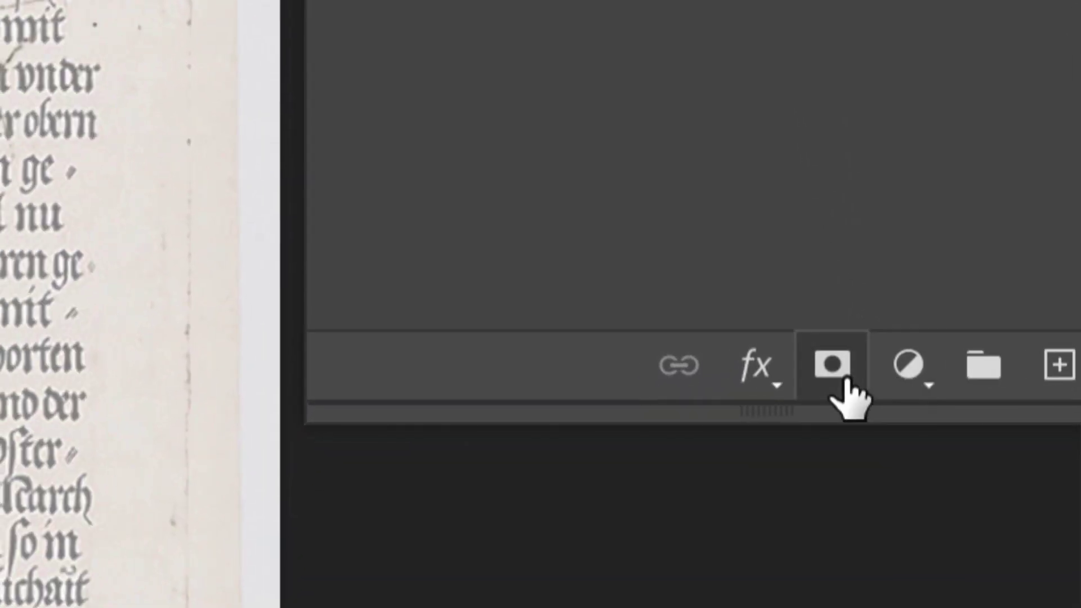
left_click(843, 381)
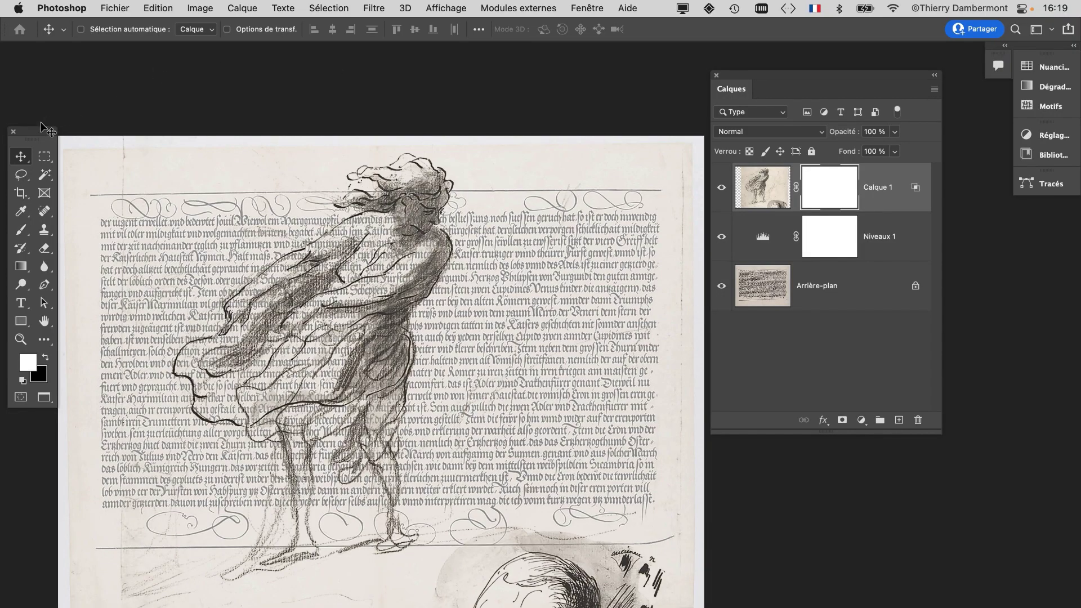
left_click_drag(41, 122, 164, 69)
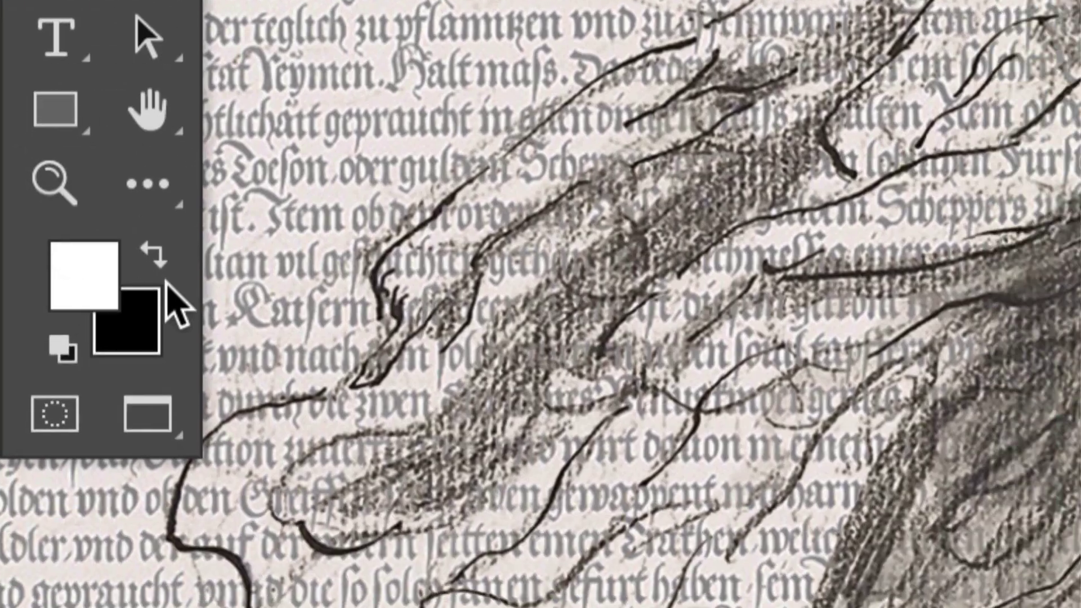
Paint black on the layer mask with a 454-pixel brush to hide the head sketch below the dancer
left_click(152, 255)
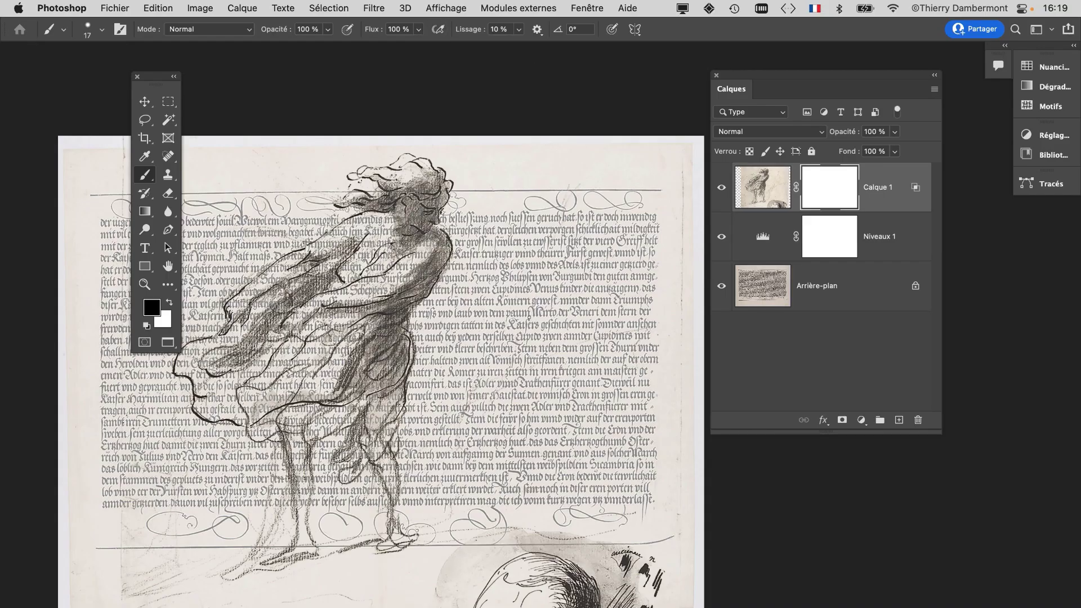
left_click_drag(529, 317, 614, 321, "ctrl+alt")
mouse_move(505, 509)
left_mouse_down()
mouse_move(460, 600)
mouse_move(600, 562)
mouse_move(670, 581)
left_mouse_up()
Hide the background layer and paint black on the drawing's mask over the stray marks on both sides of the dancer
left_click(721, 288)
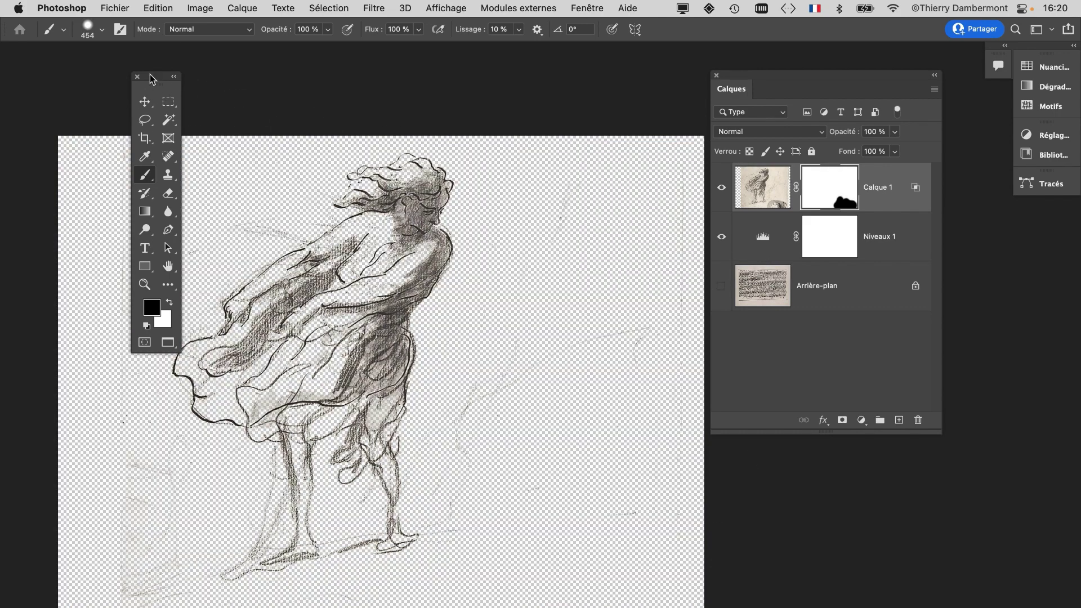
left_click_drag(147, 75, 59, 85)
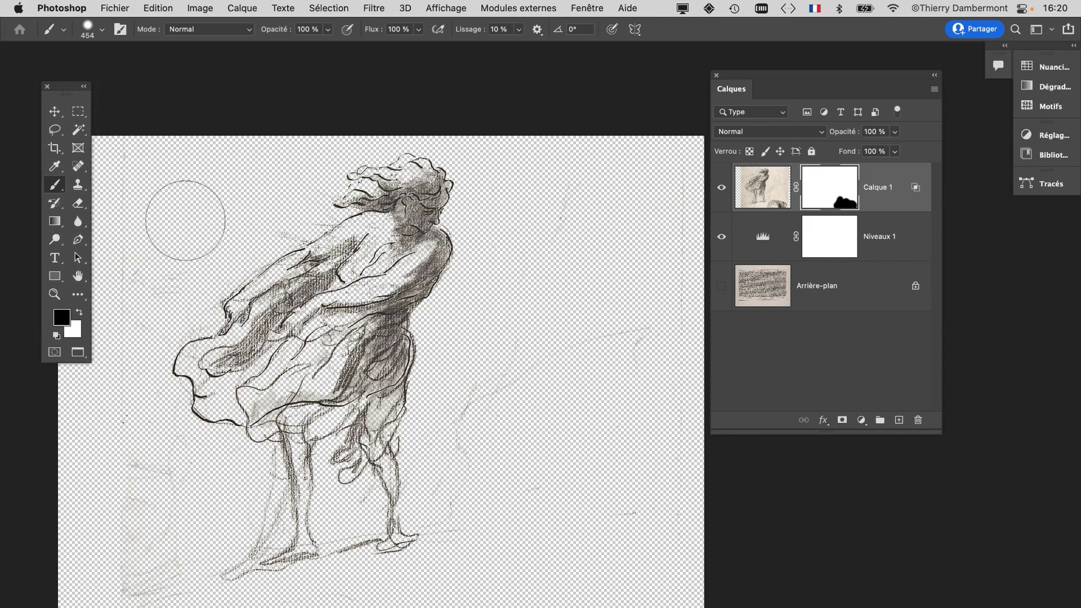
left_click_drag(136, 218, 250, 211)
left_click_drag(251, 213, 396, 162)
mouse_move(308, 186)
left_mouse_down()
mouse_move(276, 244)
mouse_move(235, 388)
mouse_move(294, 517)
mouse_move(279, 413)
mouse_move(320, 466)
mouse_move(309, 555)
left_mouse_up()
scroll(369, 536, "right", 5)
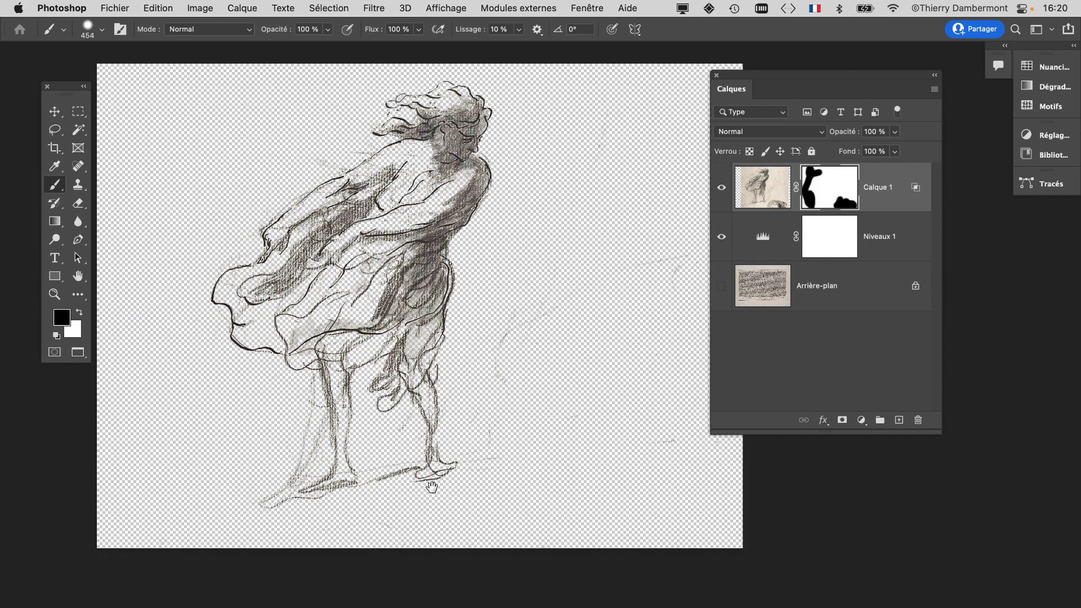
mouse_move(516, 430)
left_mouse_down()
mouse_move(530, 304)
mouse_move(619, 103)
mouse_move(642, 321)
mouse_move(684, 378)
mouse_move(691, 308)
mouse_move(655, 372)
left_mouse_up()
left_click_drag(758, 75, 872, 88)
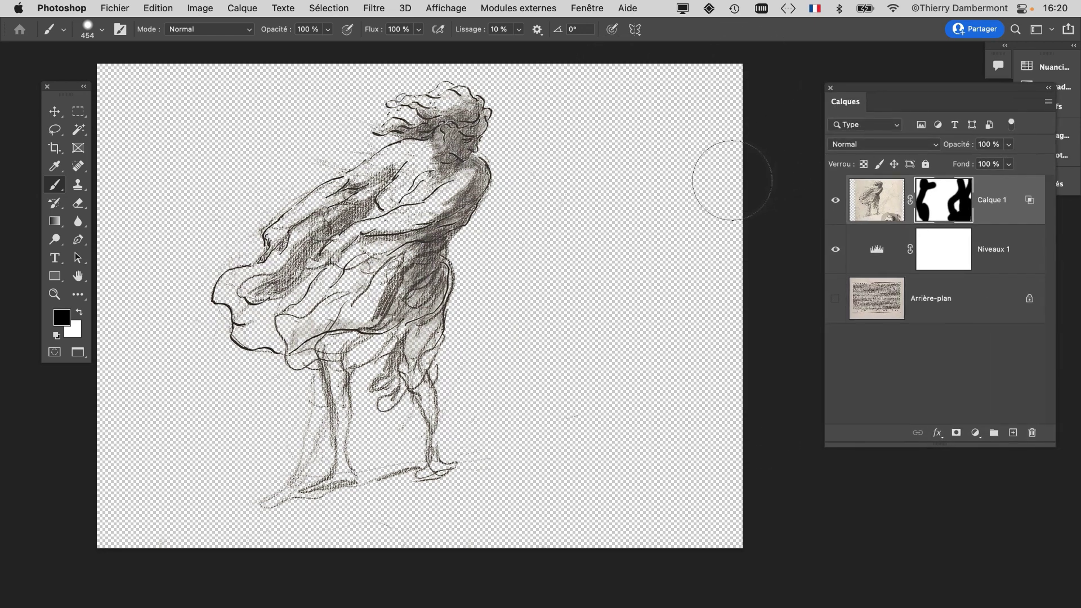
Reduce the brush to 246 pixels and mask out the stray lines above the dancer's back
scroll(482, 148, "up", 5)
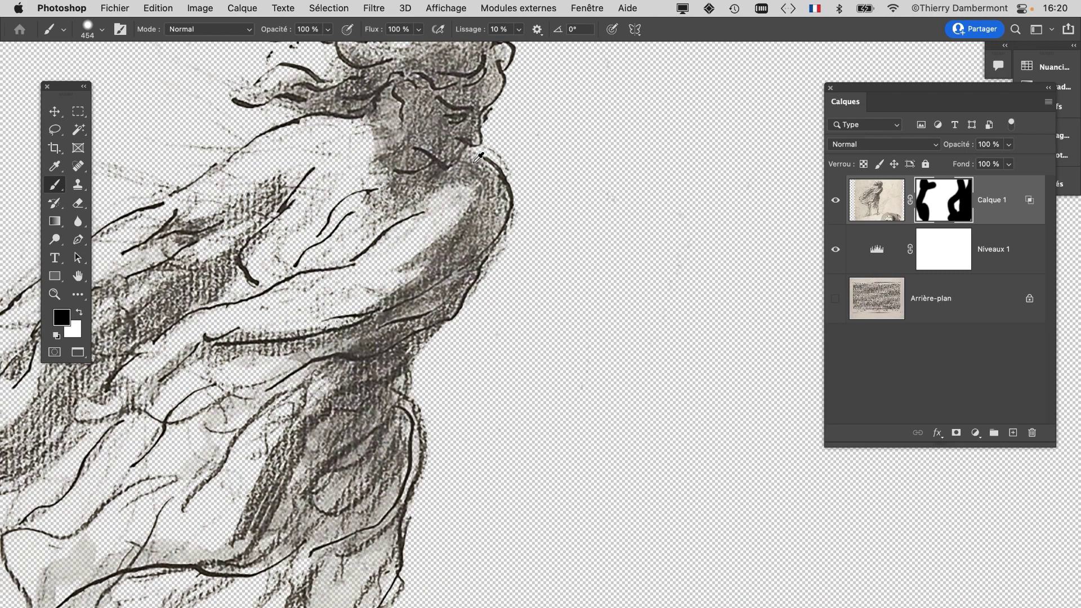
left_click_drag(549, 216, 678, 411)
scroll(432, 260, "up", 5)
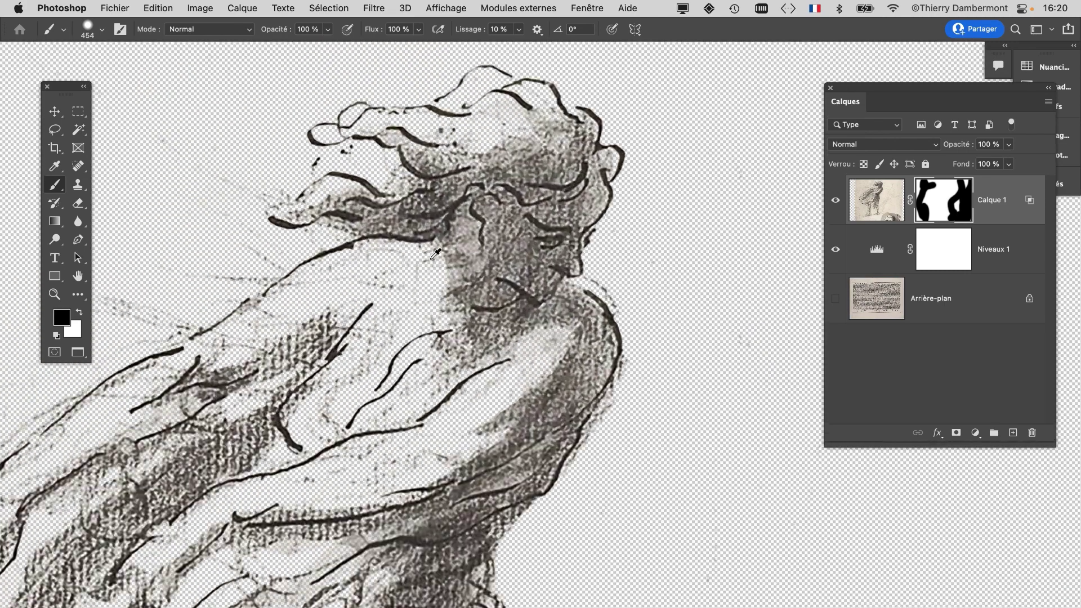
scroll(616, 260, "down", 3)
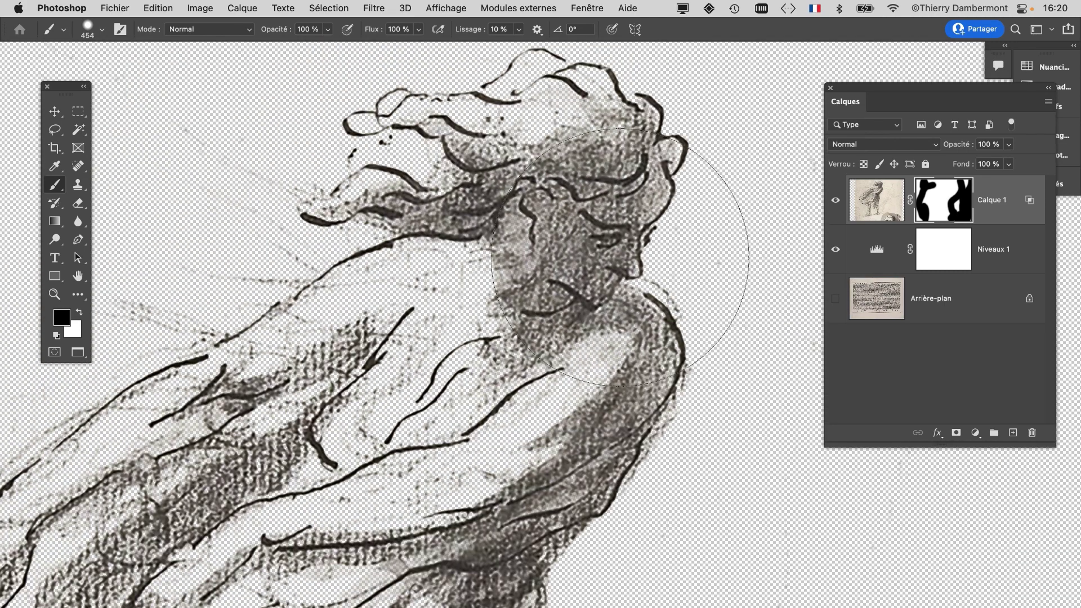
scroll(619, 251, "down", 2)
scroll(607, 247, "down", 2)
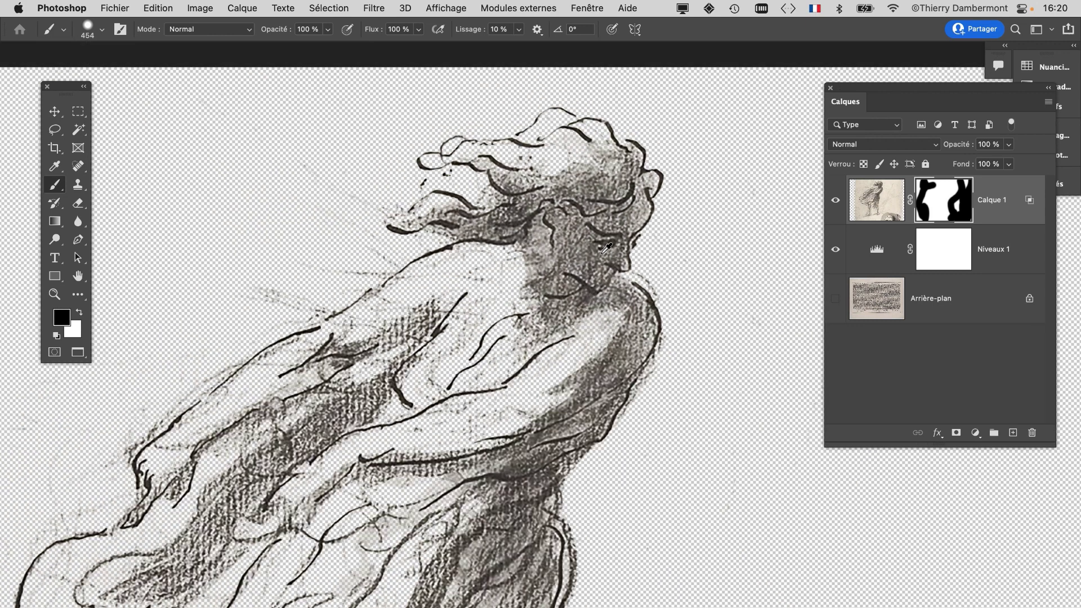
left_click_drag(353, 254, 267, 249)
Save the document in Photoshop format in the current folder, adding a hyphen suffix to the end of the existing file name
left_click(106, 6)
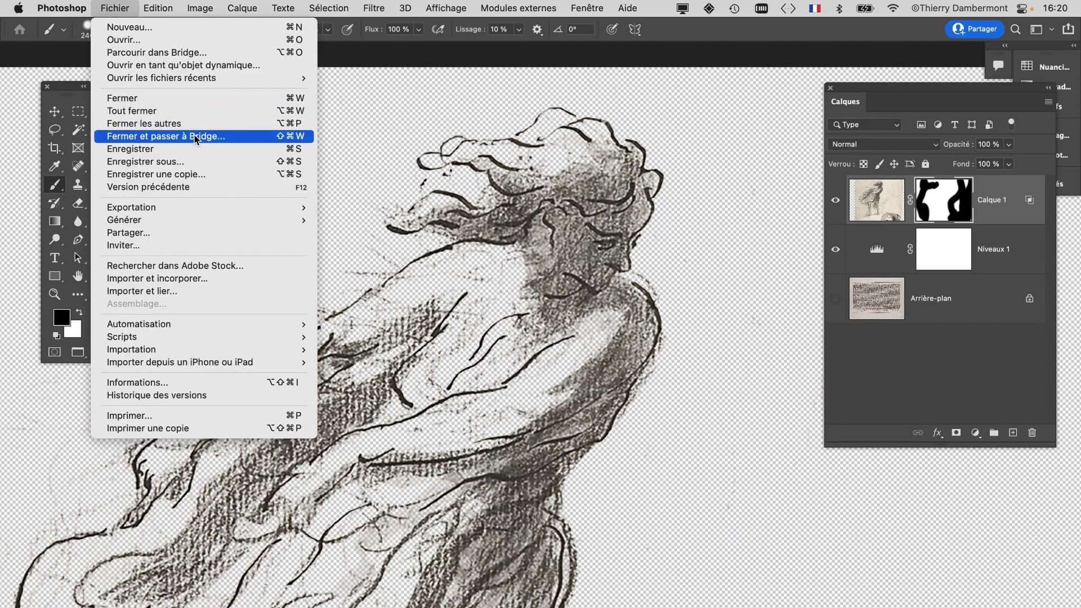
left_click(199, 161)
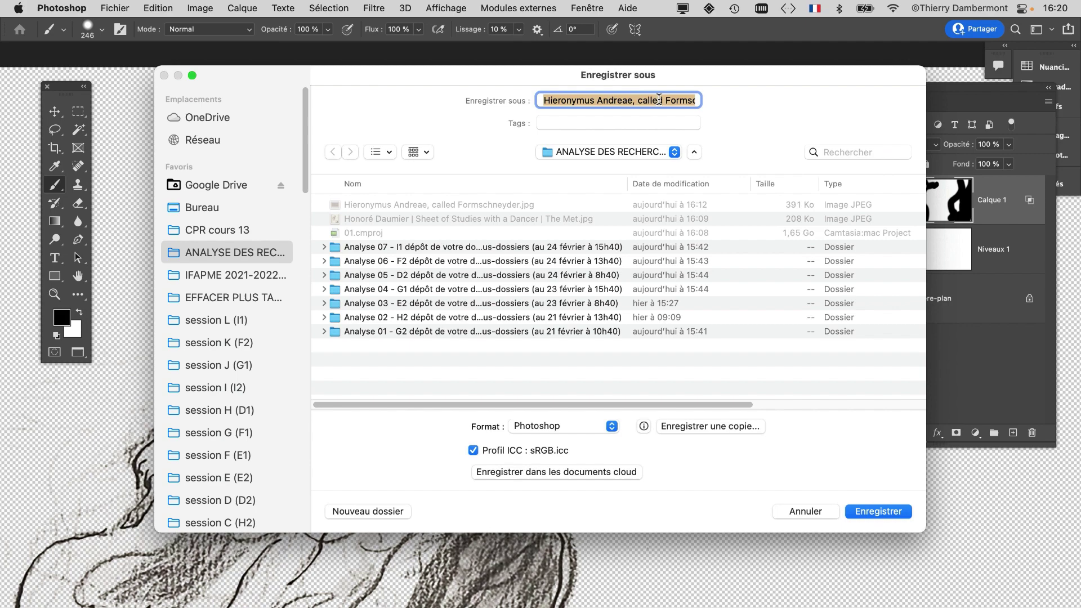
left_click(671, 102)
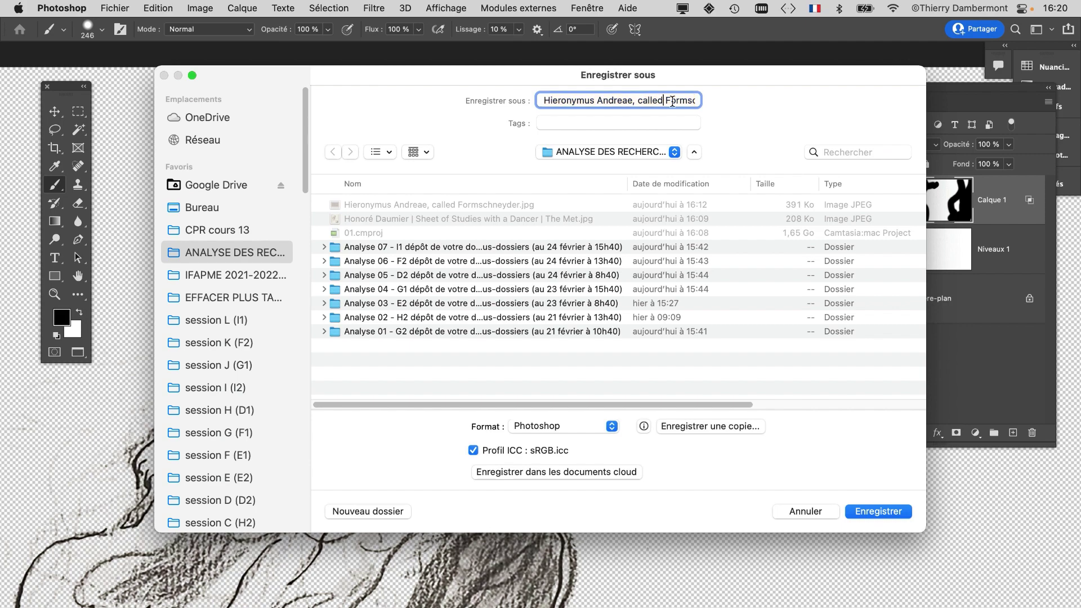
key("Down")
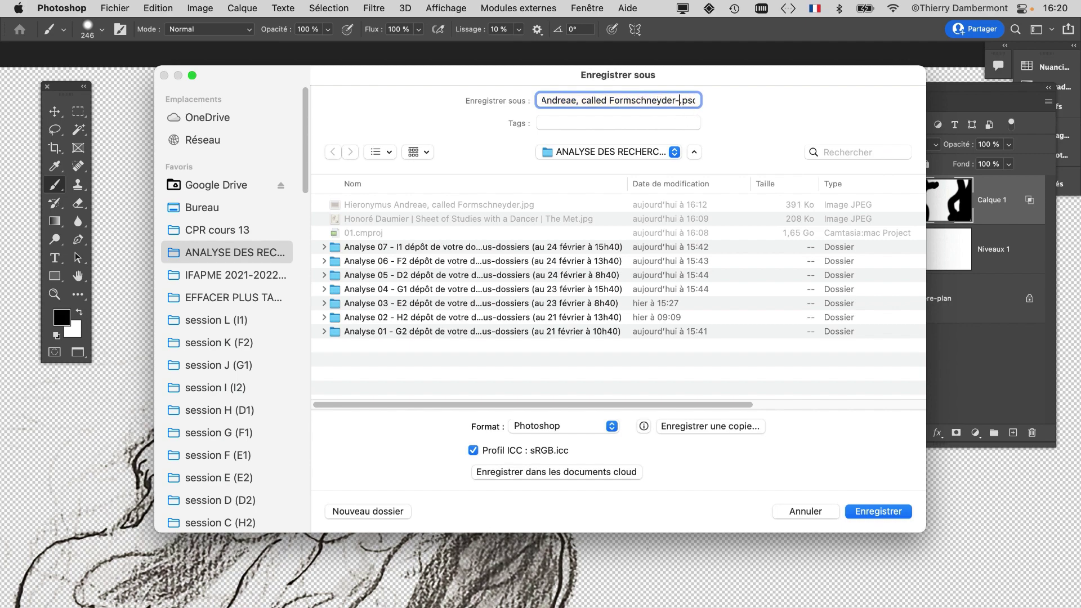
key("Return")
left_click(781, 303)
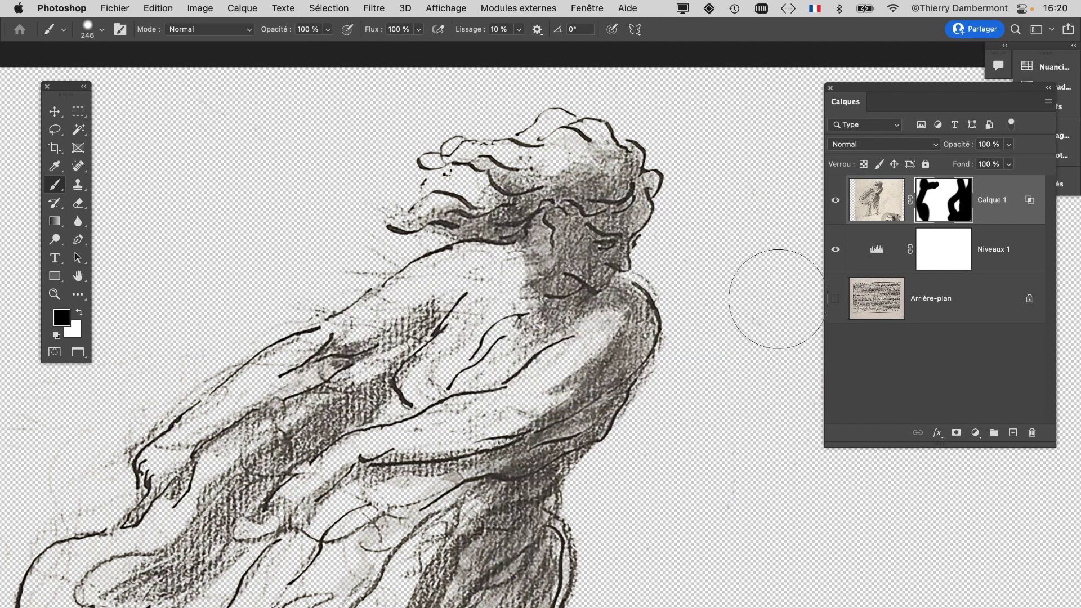
Widen the layer list and make the manuscript background layer visible again
scroll(645, 319, "down", 3)
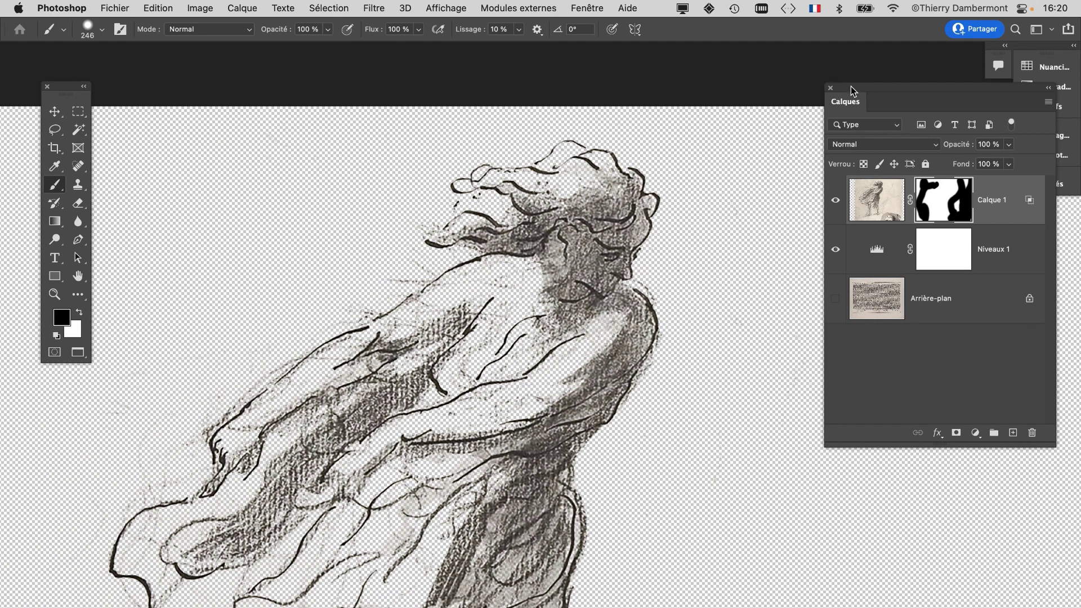
left_click_drag(850, 86, 606, 97)
key("v")
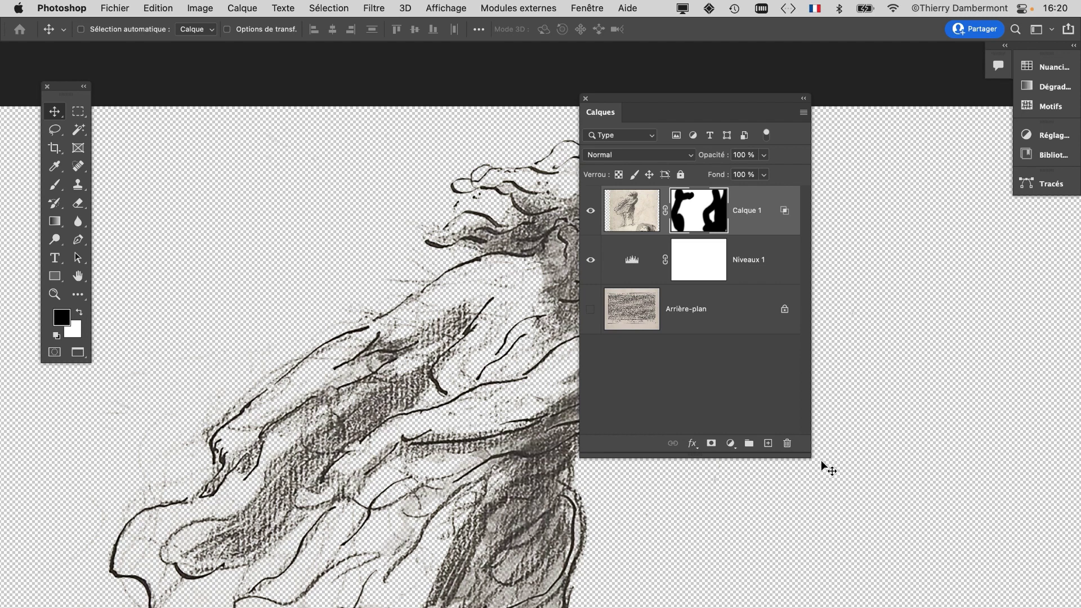
left_click_drag(806, 452, 1000, 463)
left_click(590, 310)
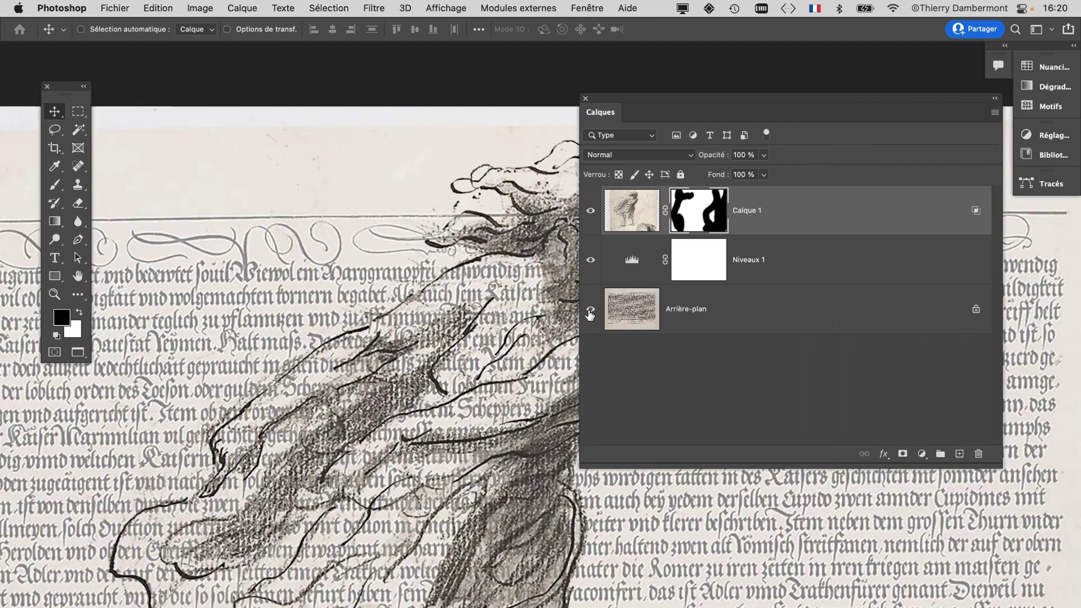
left_click_drag(662, 105, 800, 105)
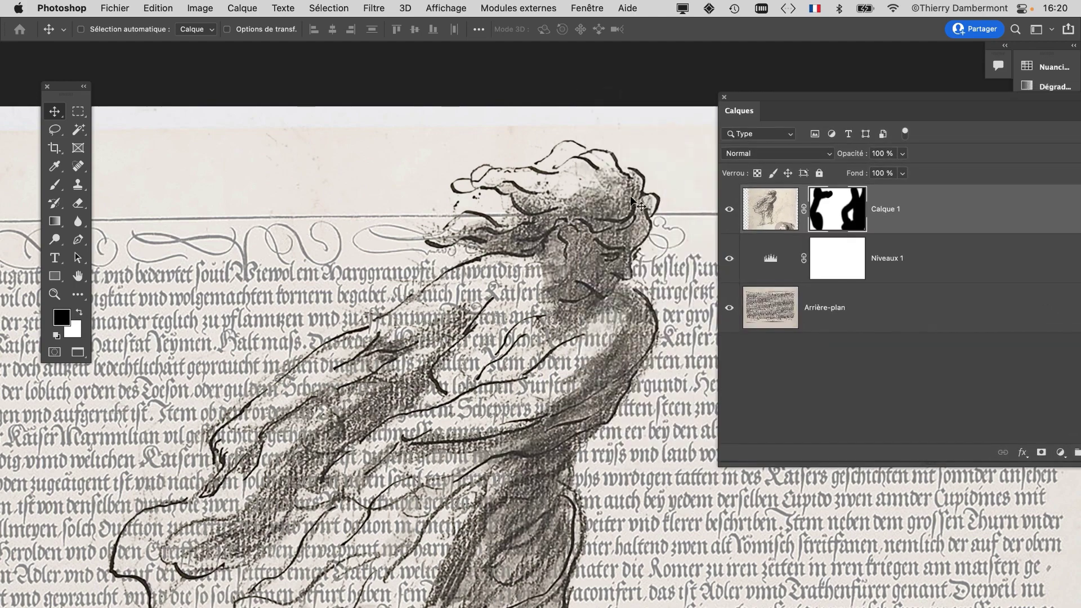
Move the masked dancer drawing lower so that the head lies within the manuscript text
mouse_move(611, 217)
left_mouse_down()
mouse_move(440, 246)
mouse_move(451, 307)
mouse_move(505, 362)
mouse_move(569, 379)
left_mouse_up()
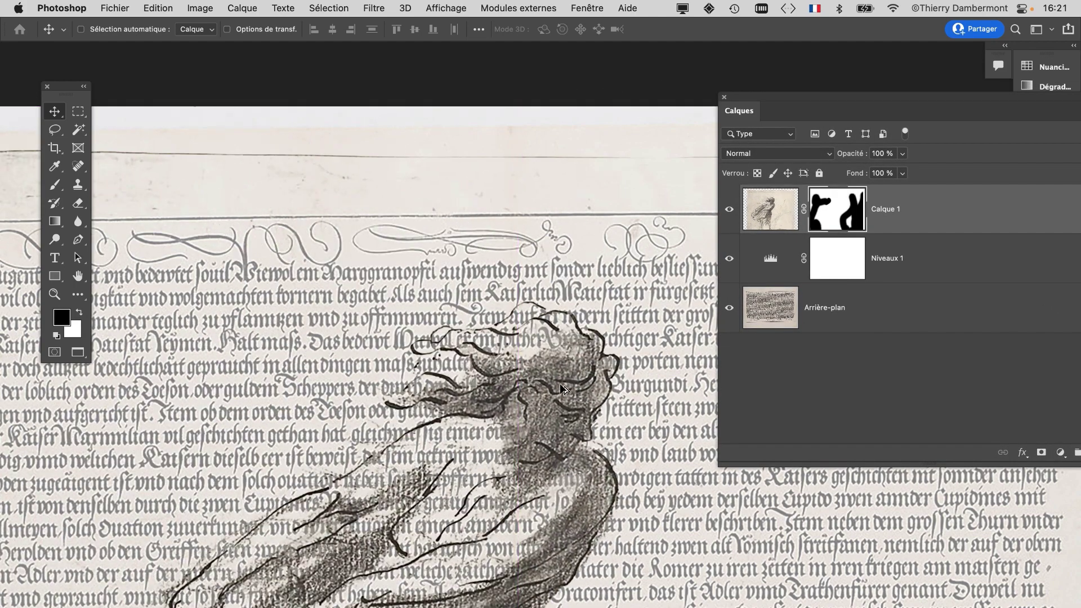
scroll(490, 329, "down", 2)
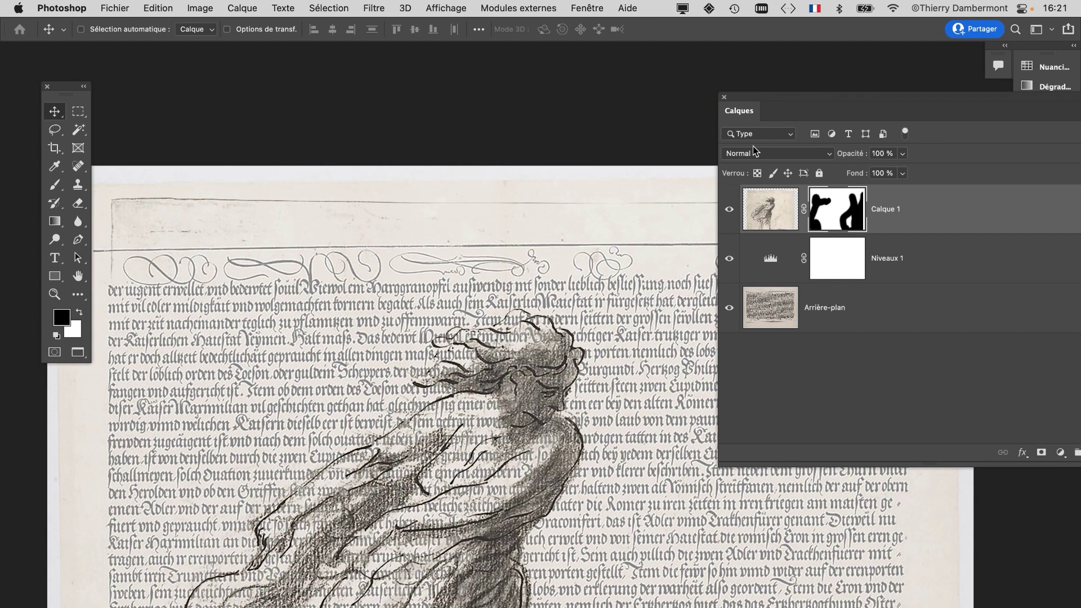
left_click_drag(753, 94, 869, 150)
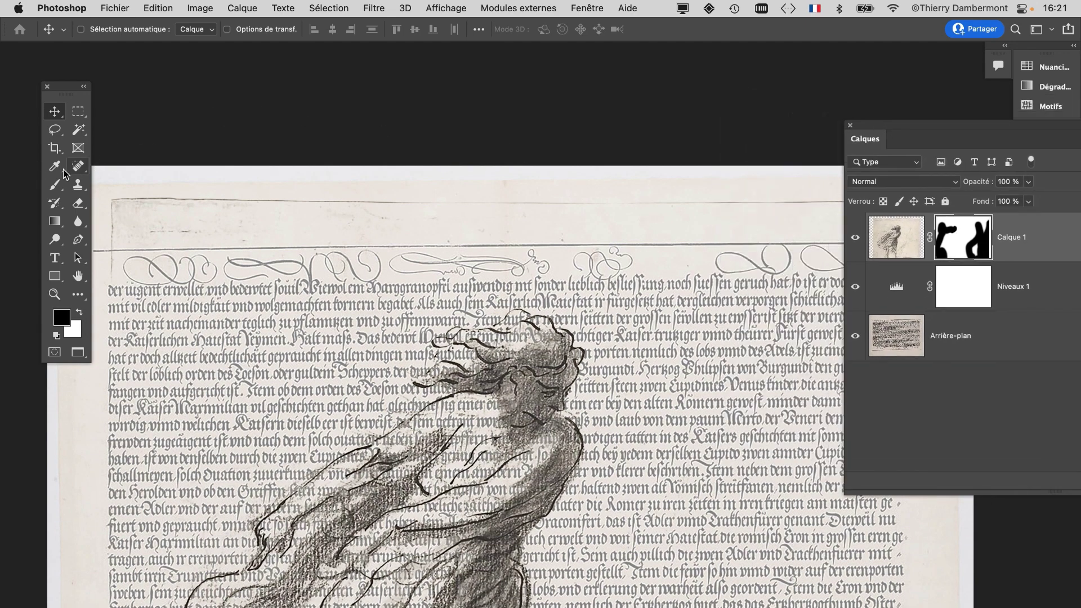
Brush black on the drawing's mask to hide its leftover frame lines along the page's upper edge and right side
left_click(55, 184)
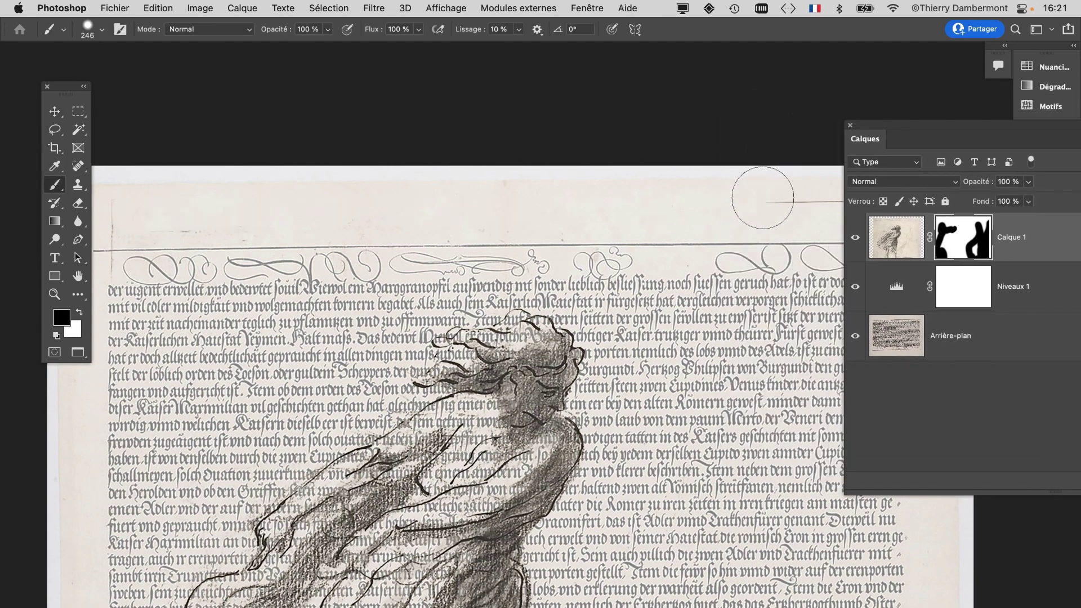
scroll(546, 229, "down", 2)
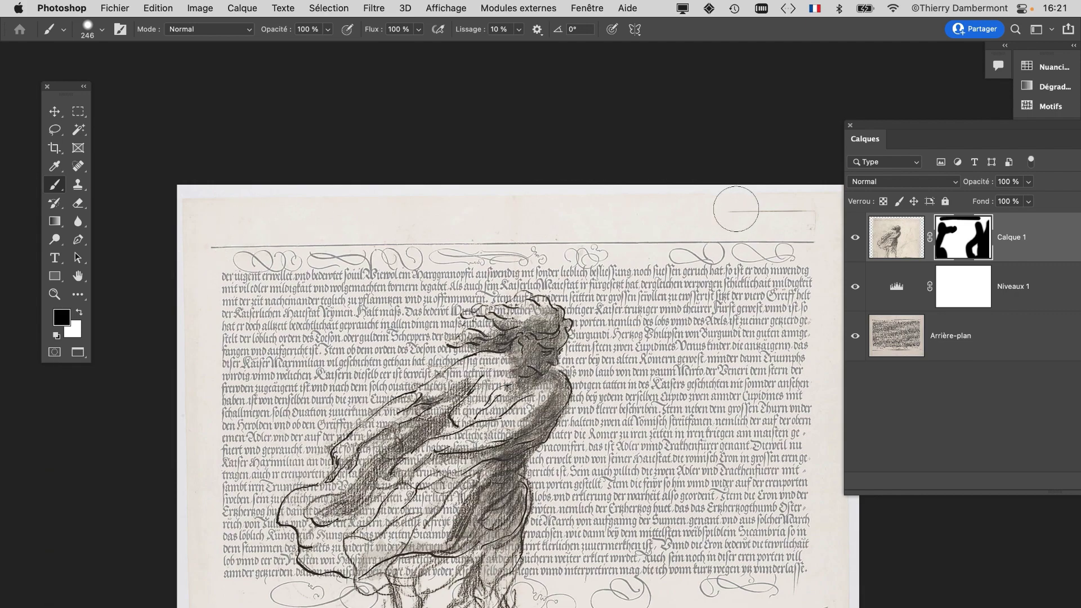
left_click_drag(736, 210, 797, 208)
left_click(791, 589)
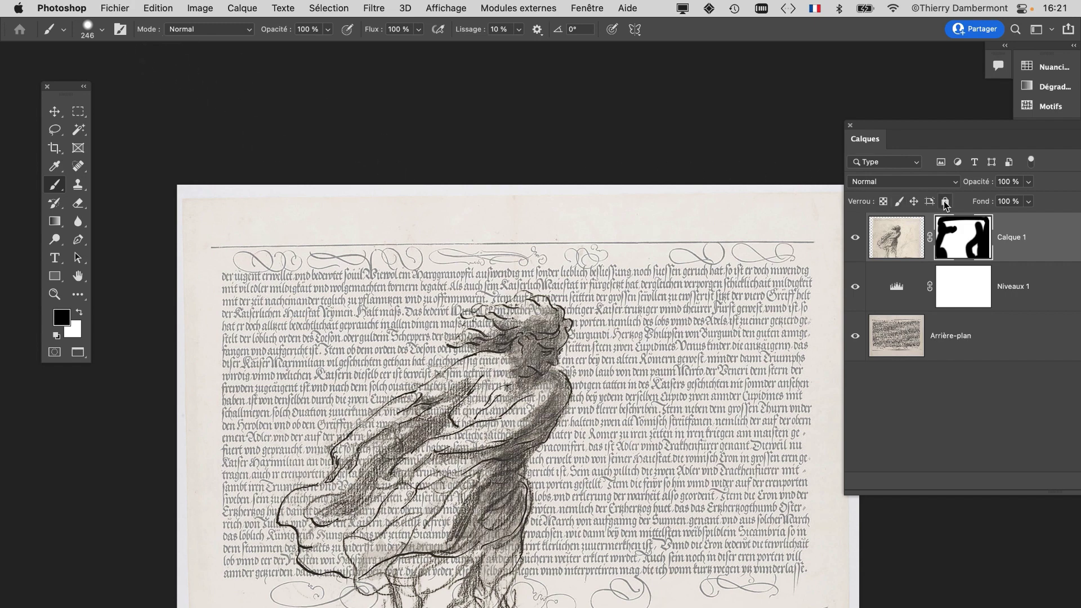
Remove the highlight blending limit from the masked dancer drawing layer so that its paper background covers the manuscript again
left_click_drag(899, 124, 667, 82)
left_click(54, 112)
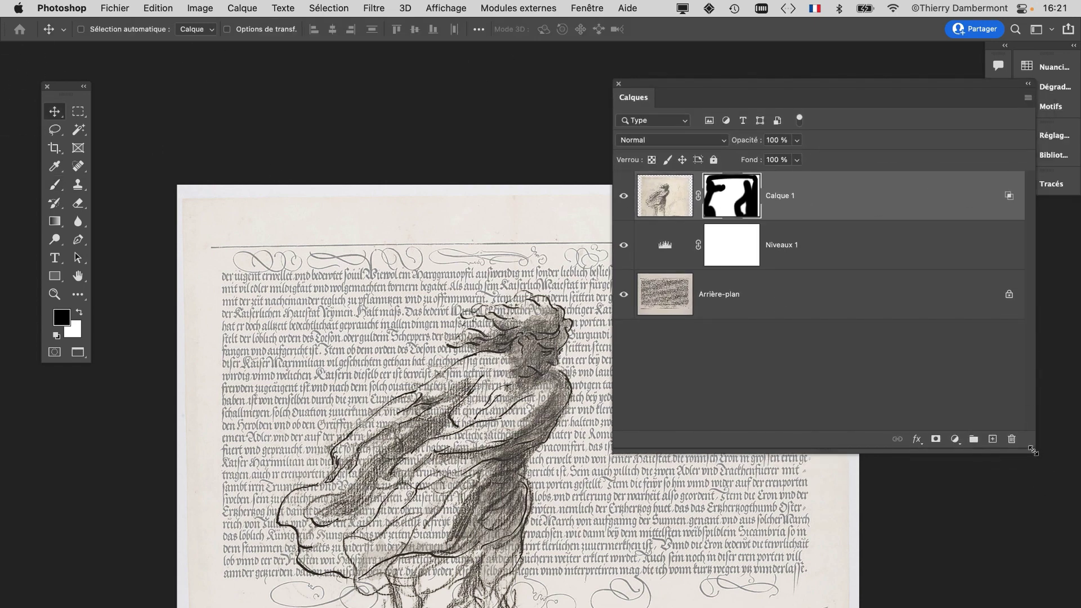
left_click_drag(1034, 451, 886, 389)
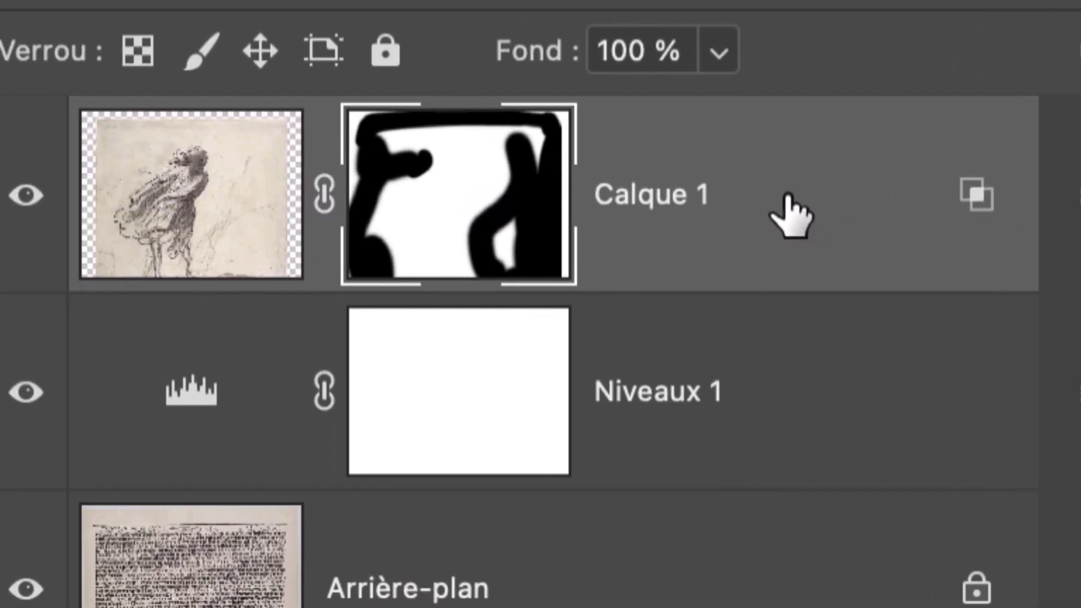
double_click(730, 208)
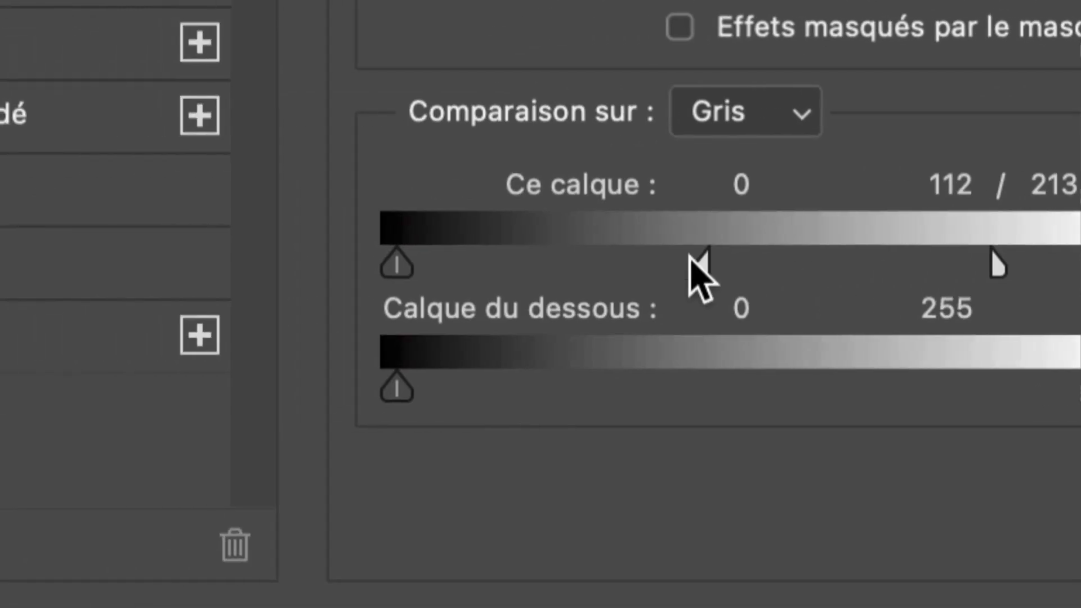
left_click_drag(435, 399, 895, 400)
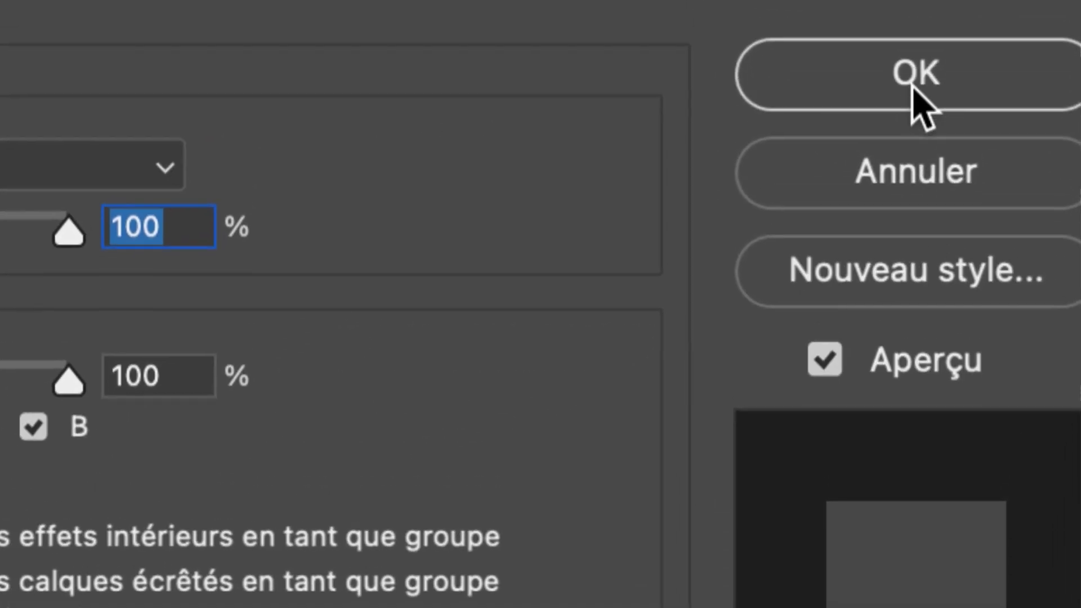
left_click(914, 76)
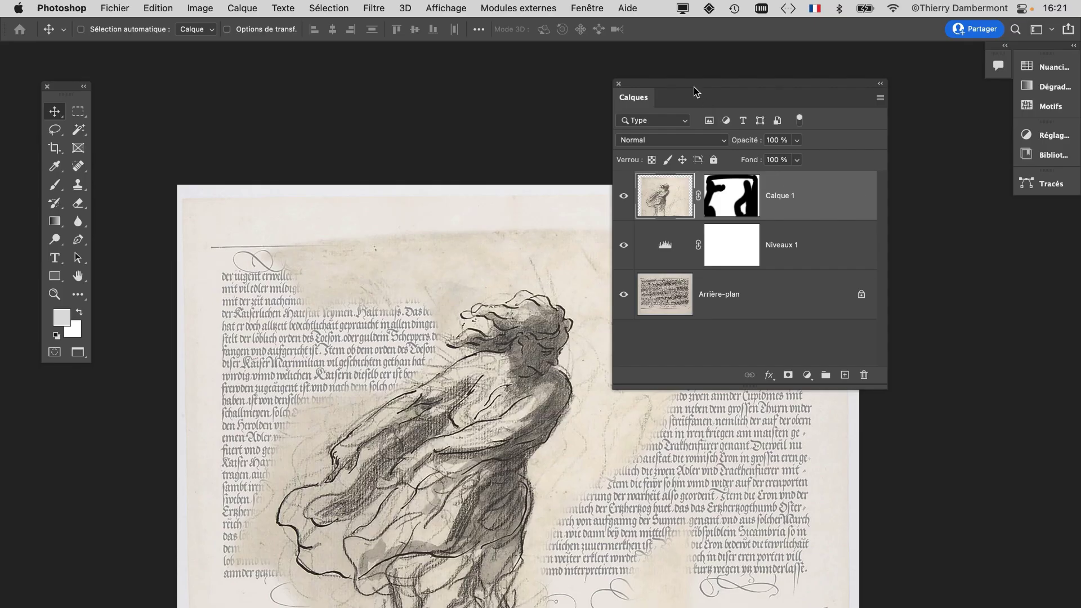
Set the dancer drawing layer's blend mode to Produit (Multiply) and inspect how the figure merges with the text
left_click_drag(694, 87, 842, 60)
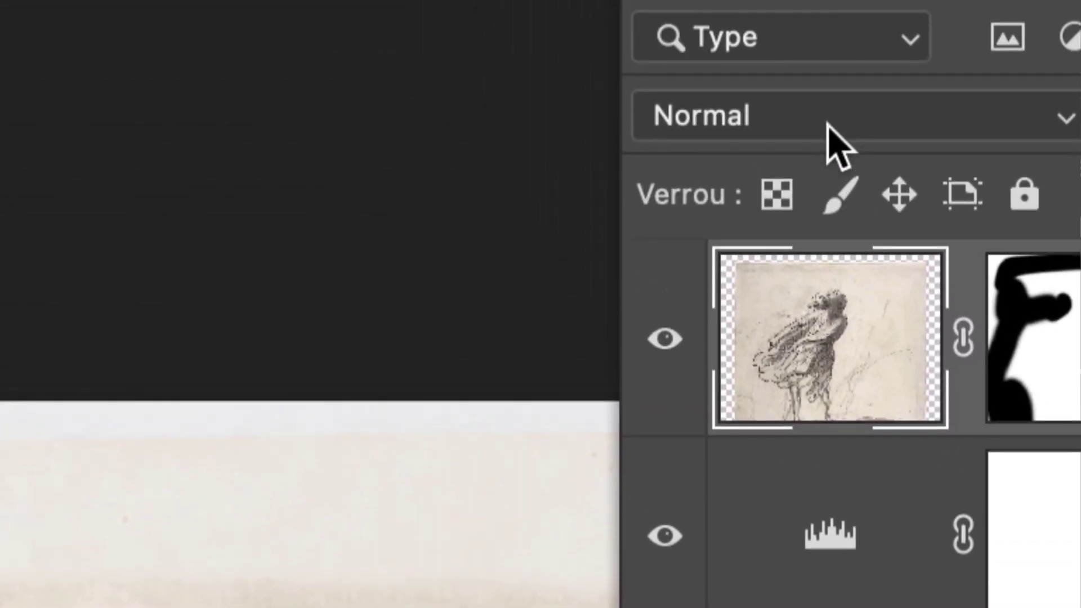
left_click(840, 147)
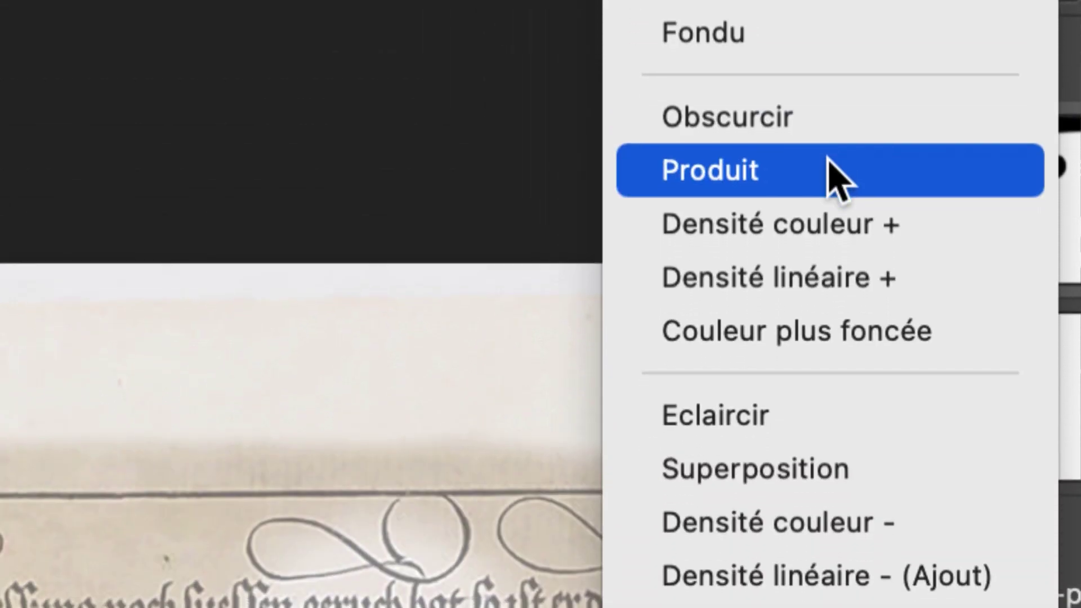
left_click(839, 171)
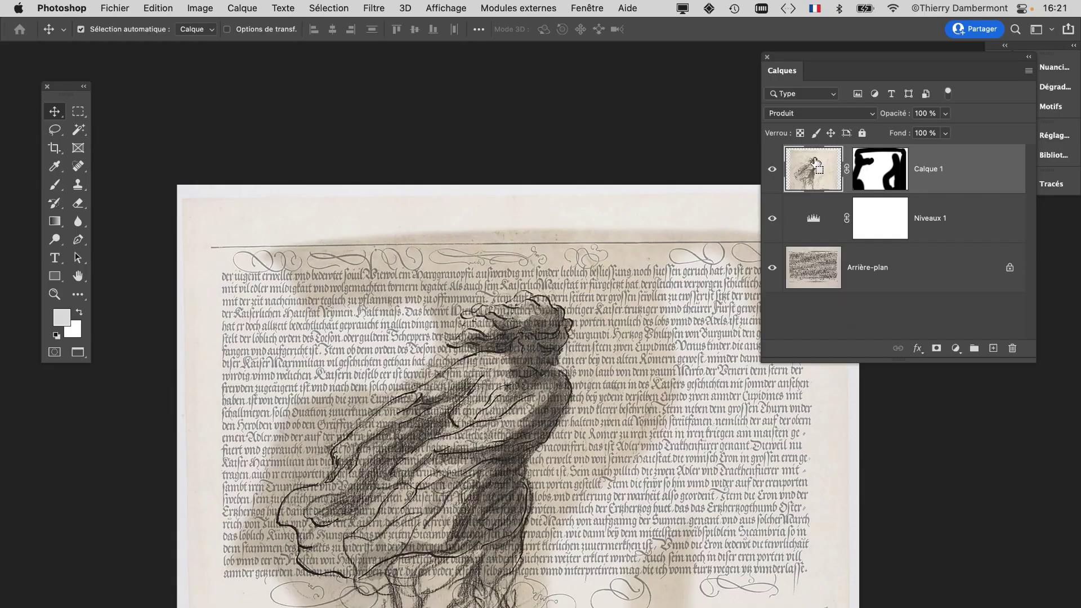
scroll(512, 435, "up", 5)
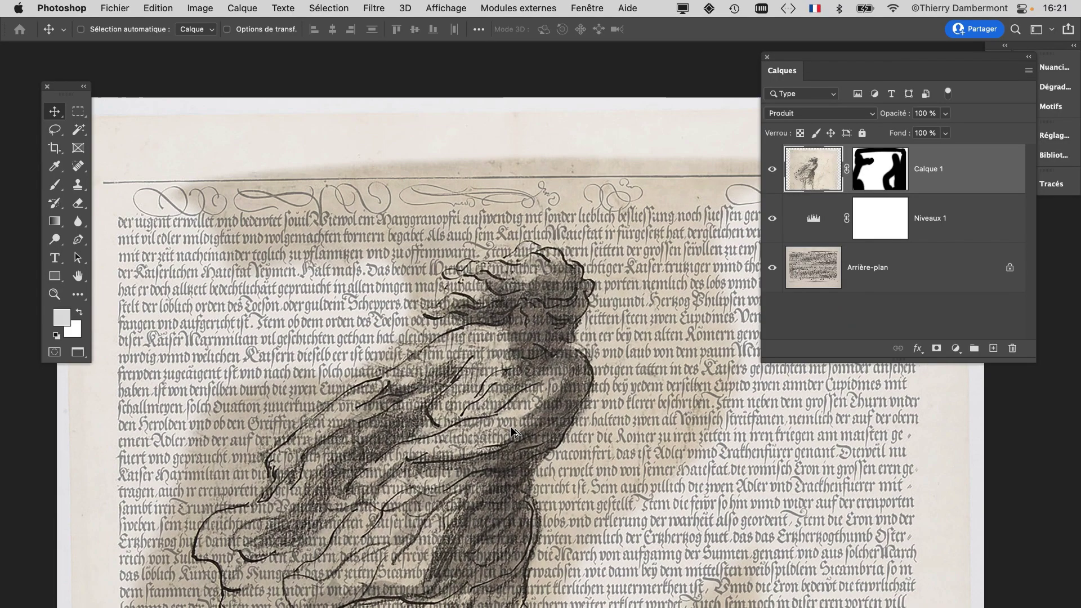
scroll(581, 405, "up", 2)
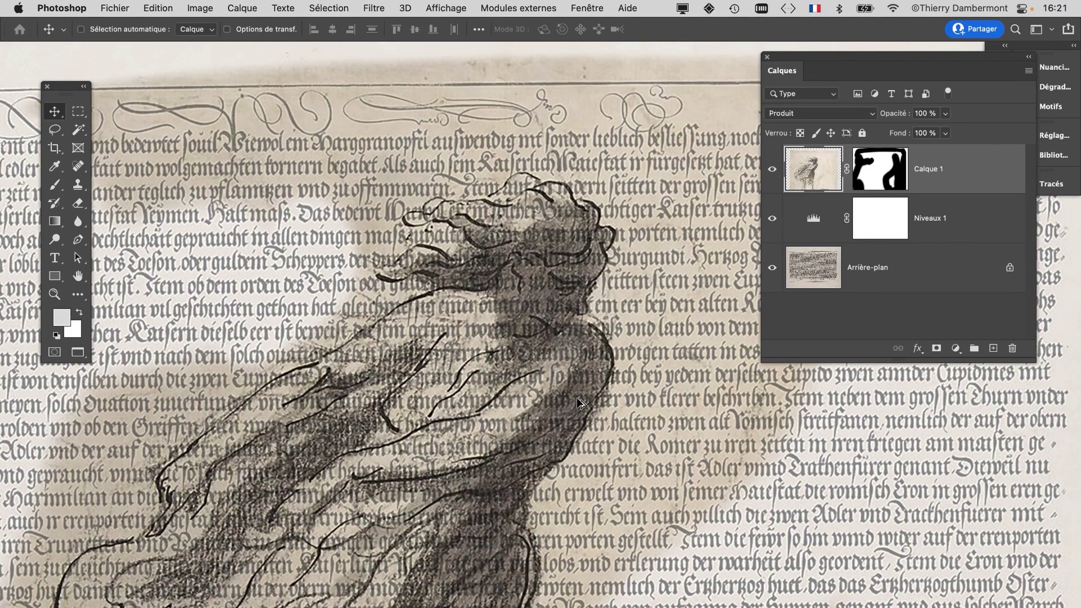
left_click_drag(604, 364, 635, 220)
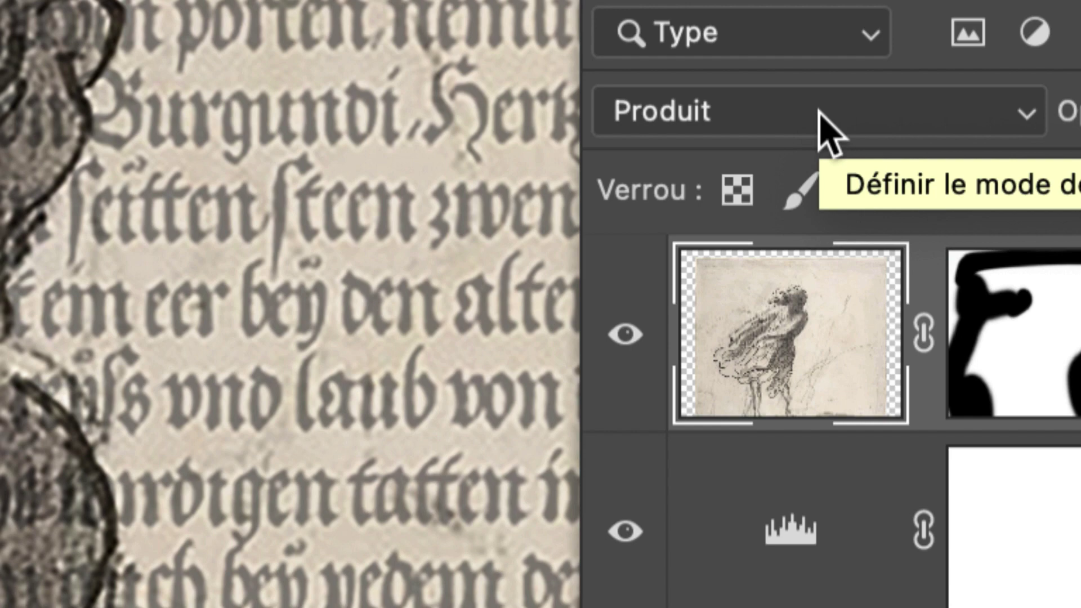
Return the dancer drawing layer's blend mode to Normal and clear the view of the whole figure
left_click(820, 112)
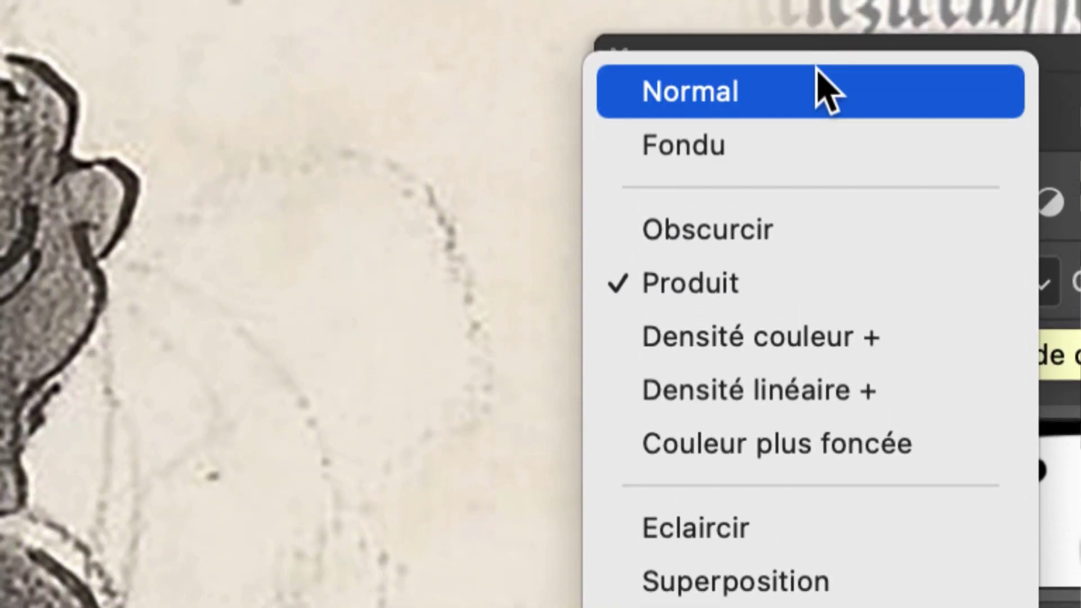
left_click(820, 79)
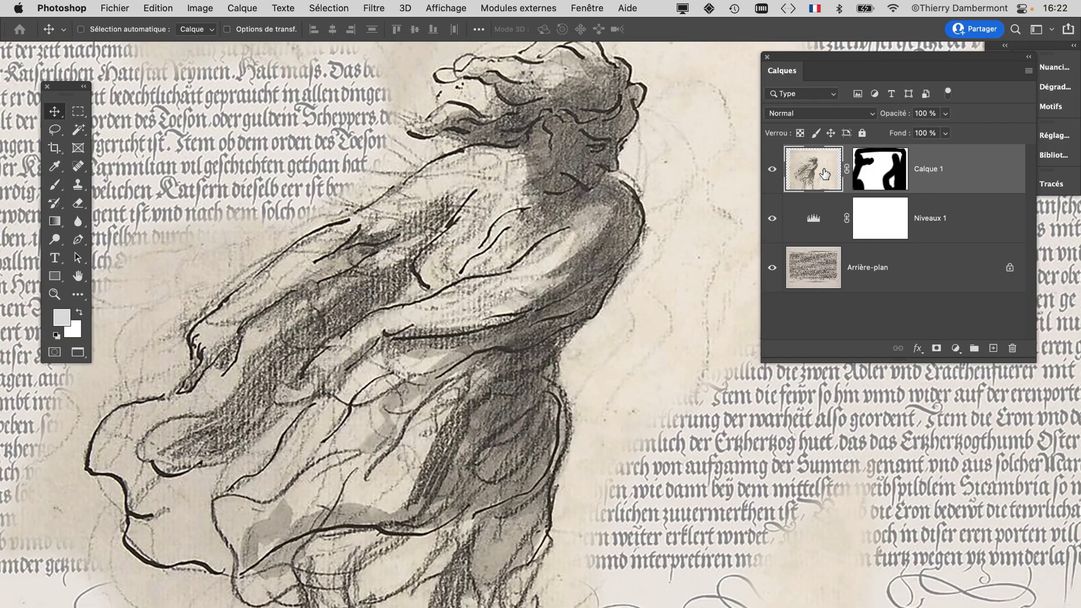
scroll(597, 306, "down", 3)
left_click_drag(506, 269, 402, 271)
left_click_drag(795, 56, 886, 56)
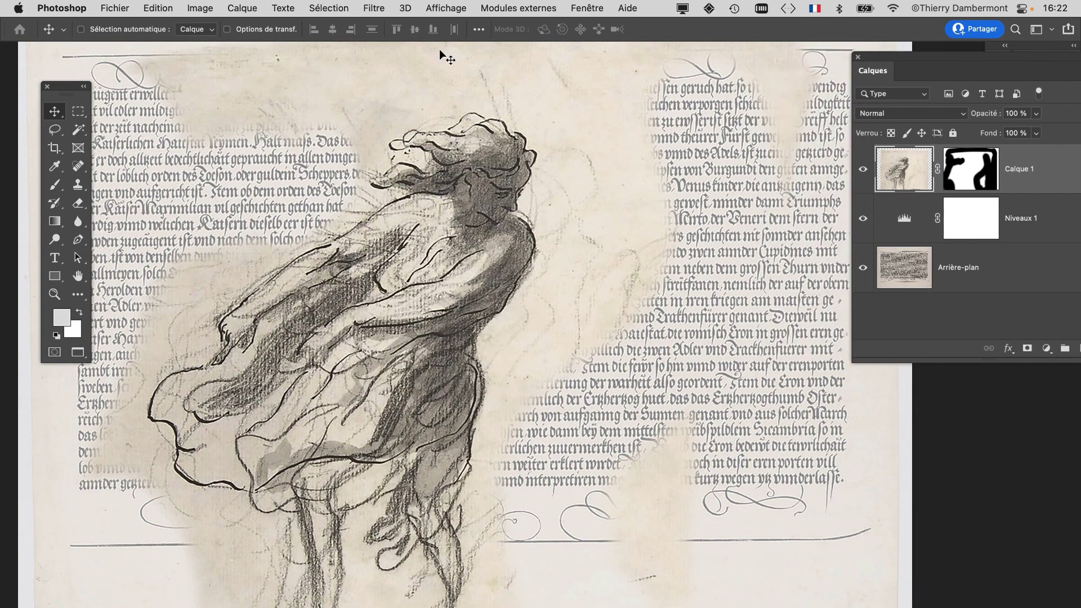
Open a Curves adjustment on the dancer drawing and set its white point by sampling the beige paper beside the outstretched arm
left_click(216, 6)
mouse_move(221, 48)
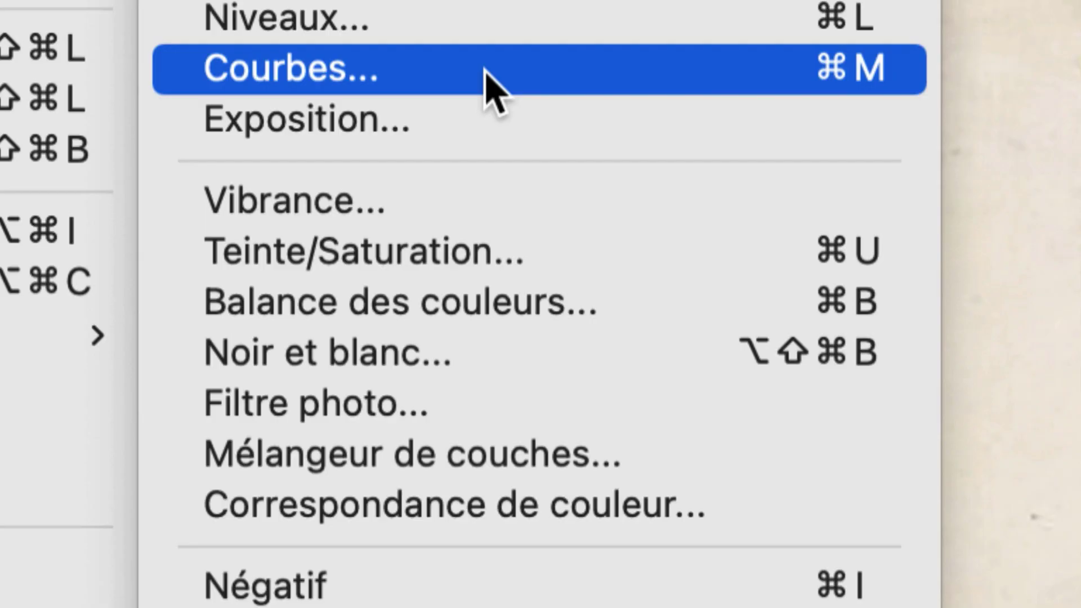
left_click(486, 70)
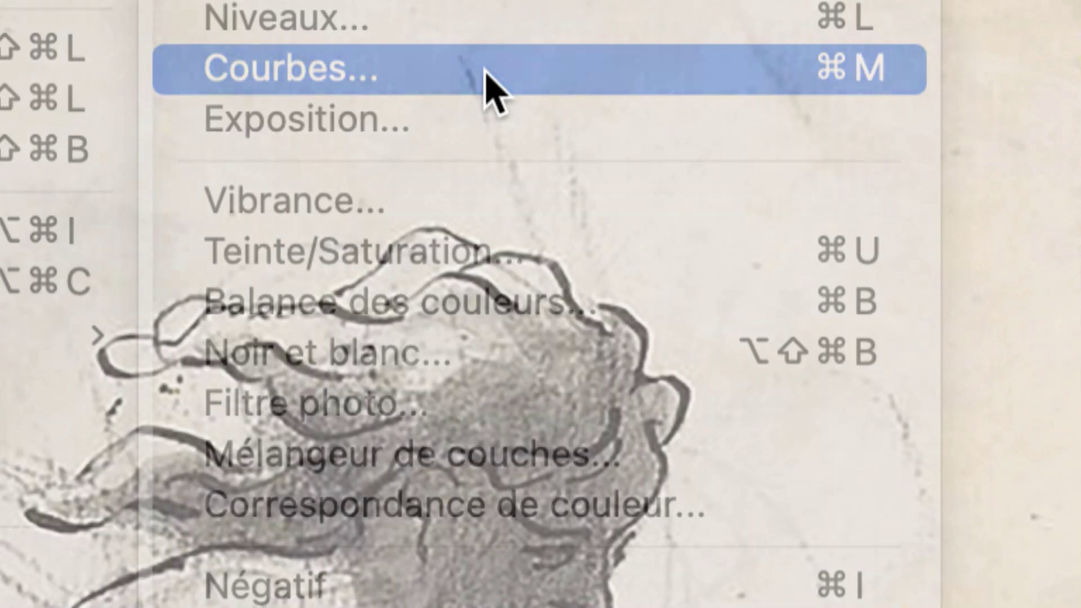
left_click_drag(476, 120, 729, 8)
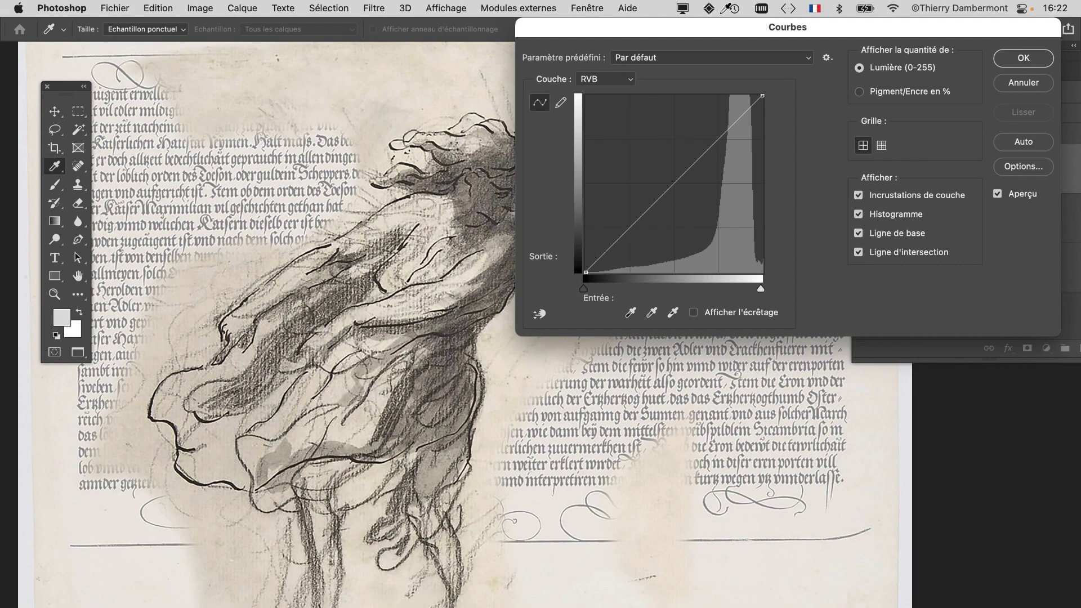
left_click(674, 313)
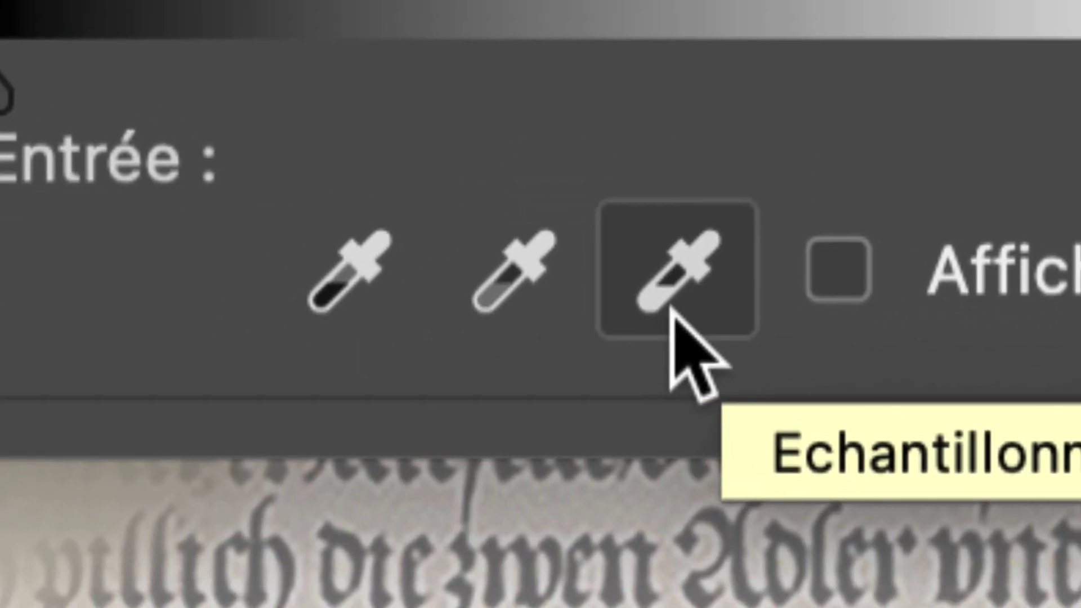
left_click(670, 310)
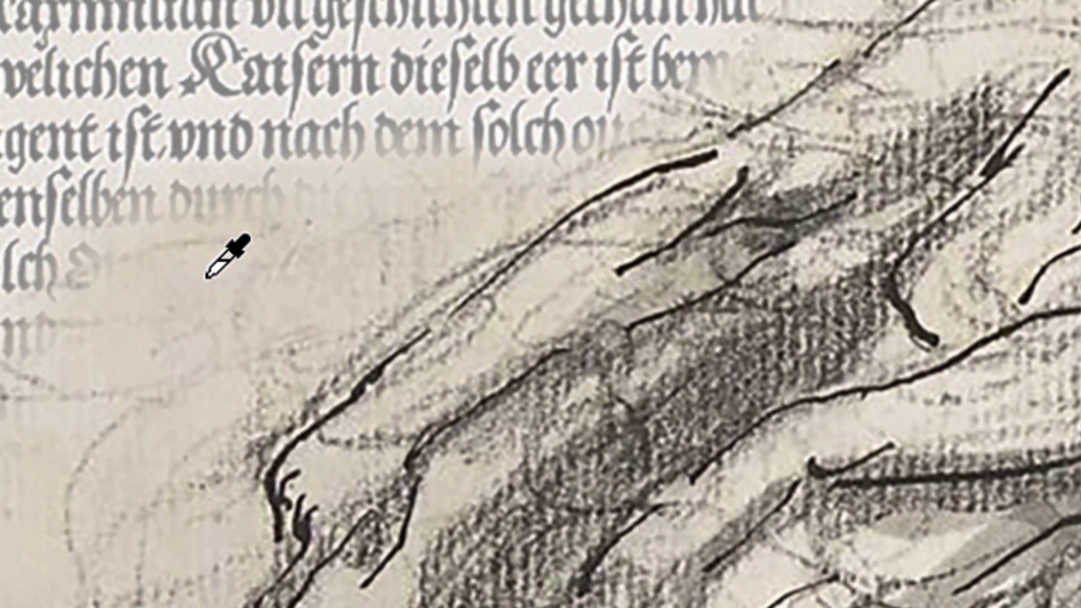
left_click(204, 283)
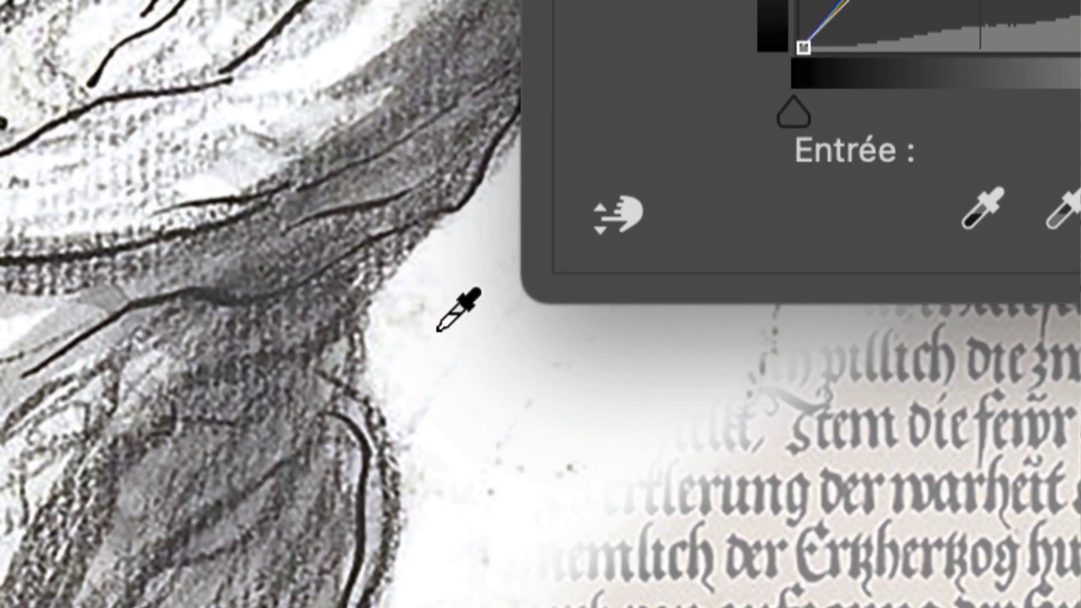
Resample the Curves white point on darker beige paper beside the dancer to whiten the drawing's background, and apply the adjustment
key("alt")
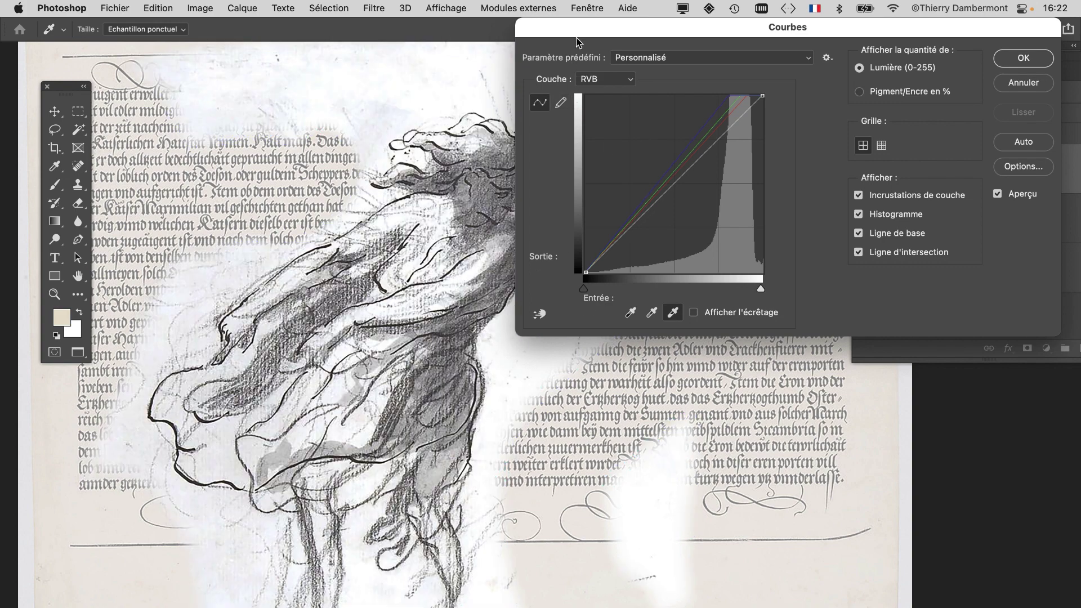
left_click_drag(576, 38, 801, 38)
left_click(554, 170)
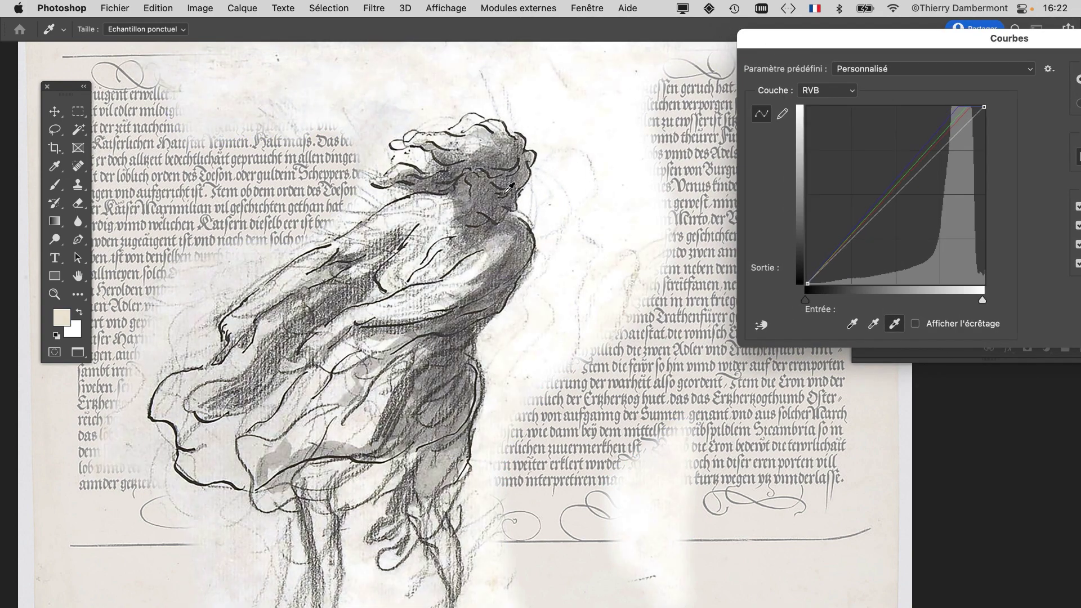
left_click(201, 280)
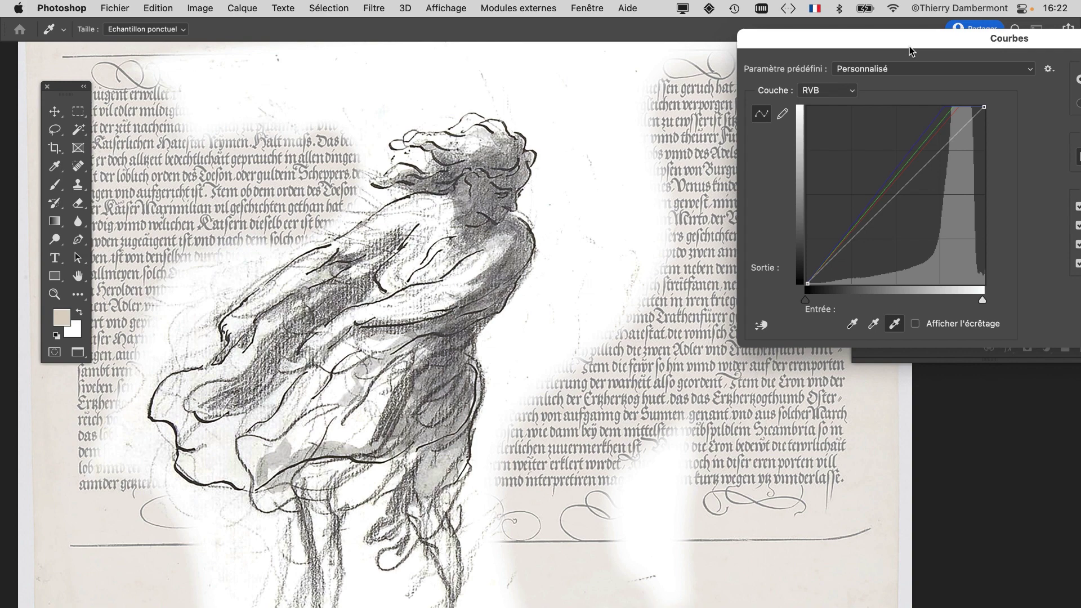
left_click_drag(911, 50, 613, 29)
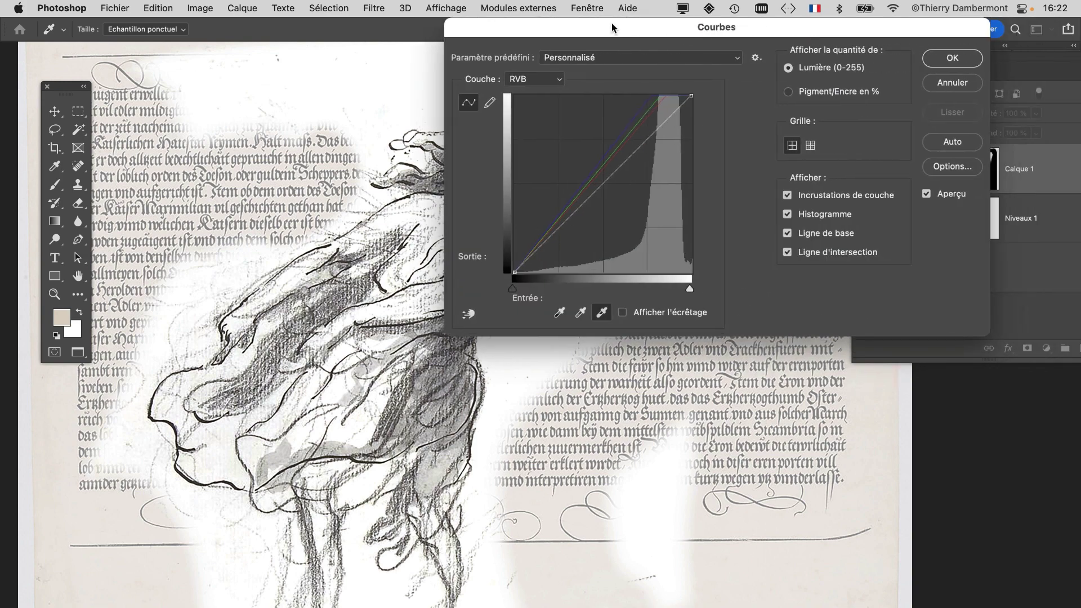
left_click(936, 60)
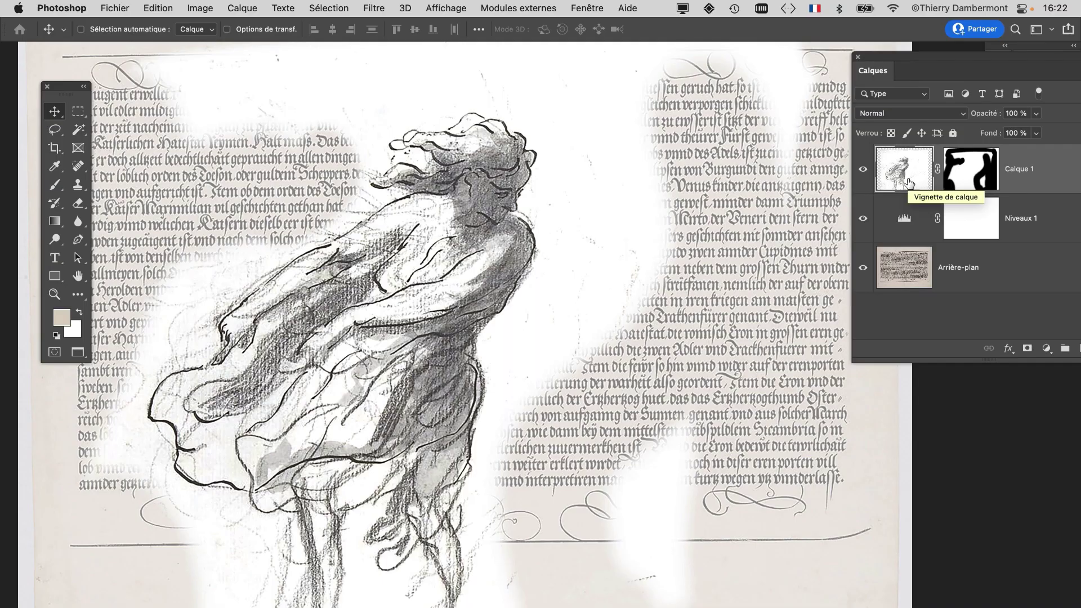
left_click(200, 8)
mouse_move(200, 48)
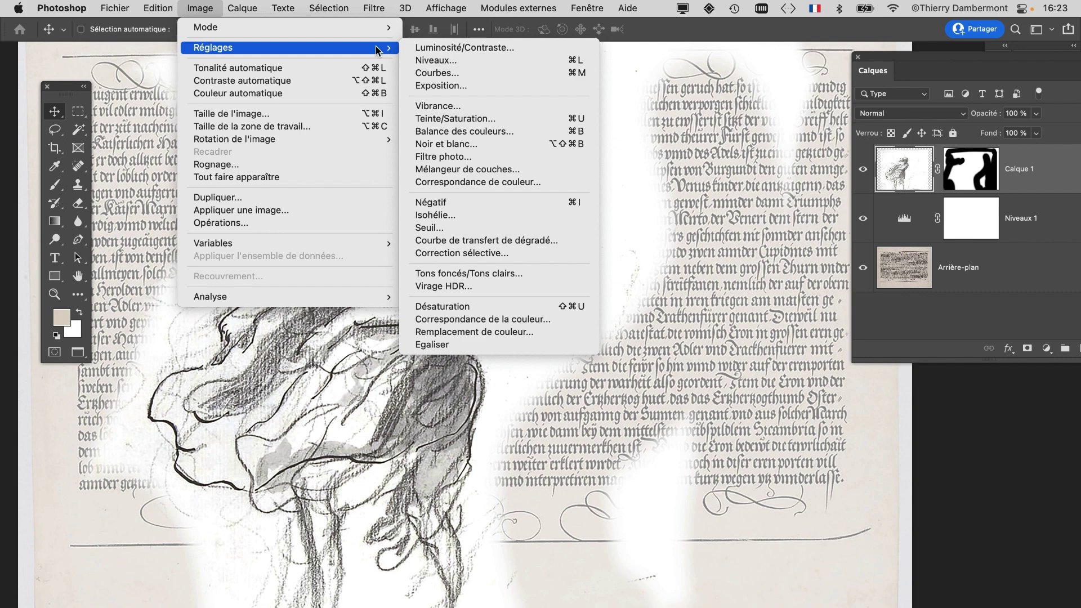
left_click(892, 65)
Set the whitened dancer drawing layer's blend mode to Produit (Multiply) over the manuscript
left_click_drag(893, 65, 727, 75)
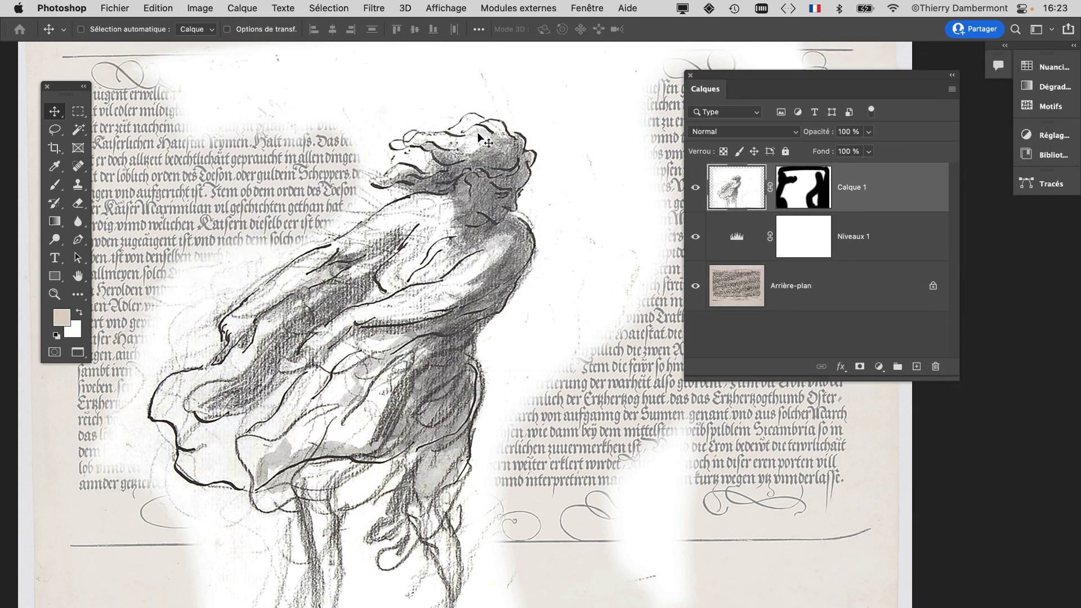
scroll(481, 258, "down", 2)
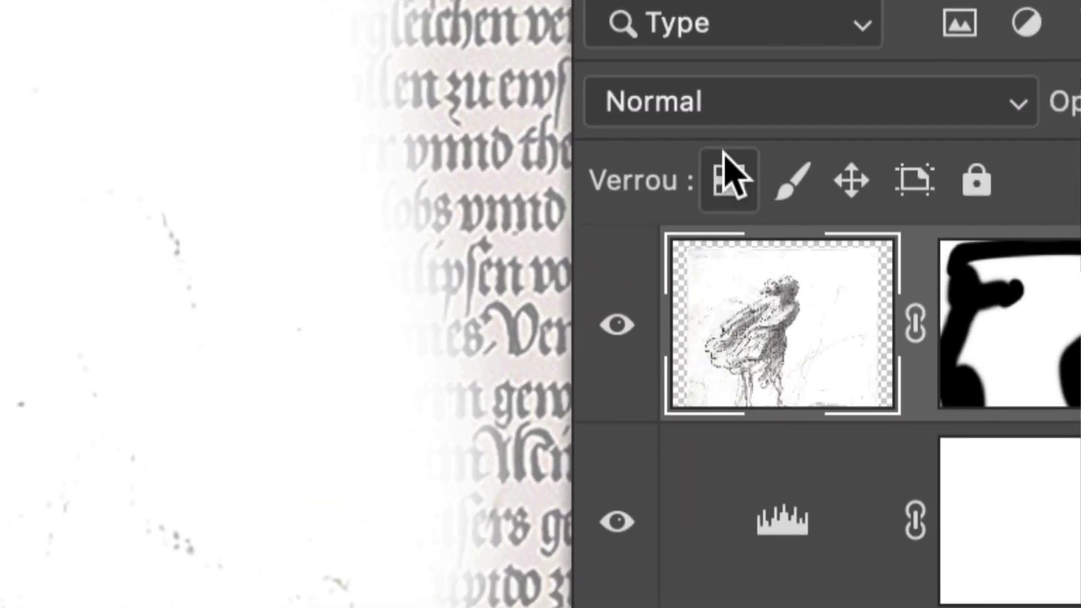
left_click(725, 131)
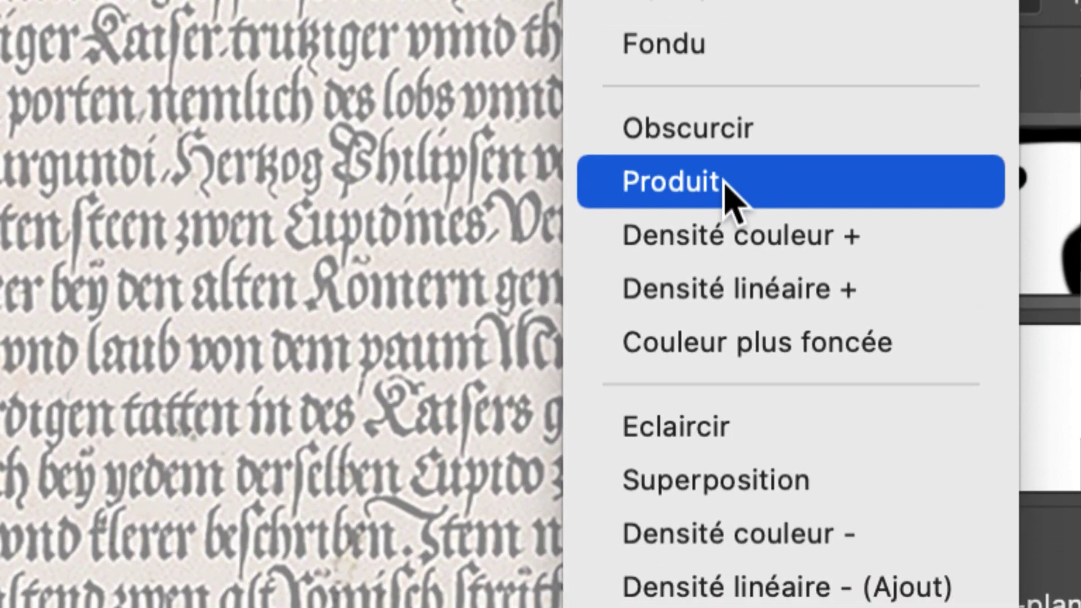
left_click(731, 217)
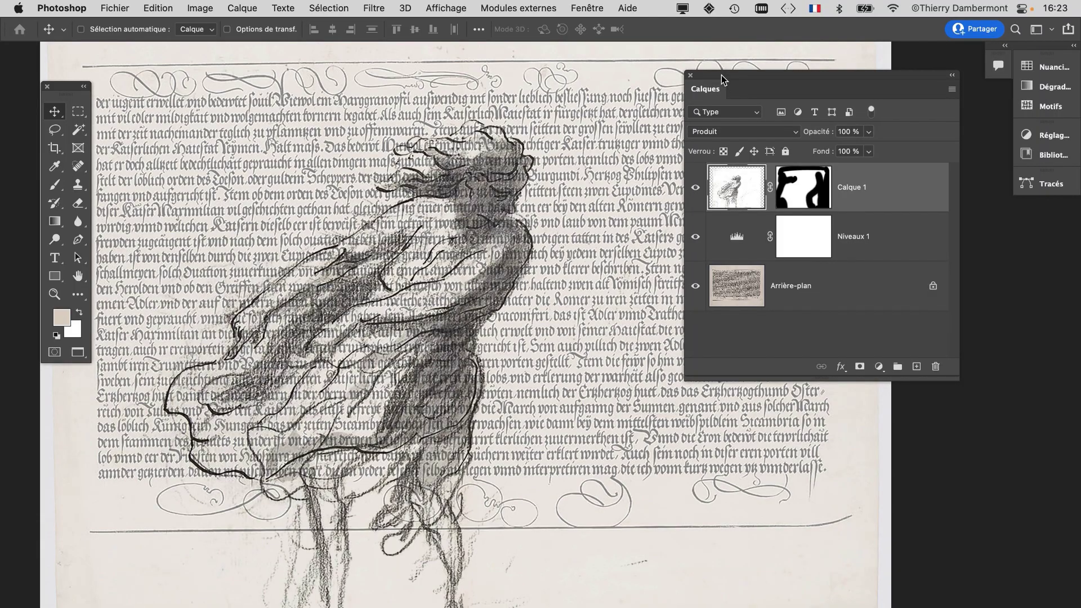
left_click_drag(722, 75, 814, 88)
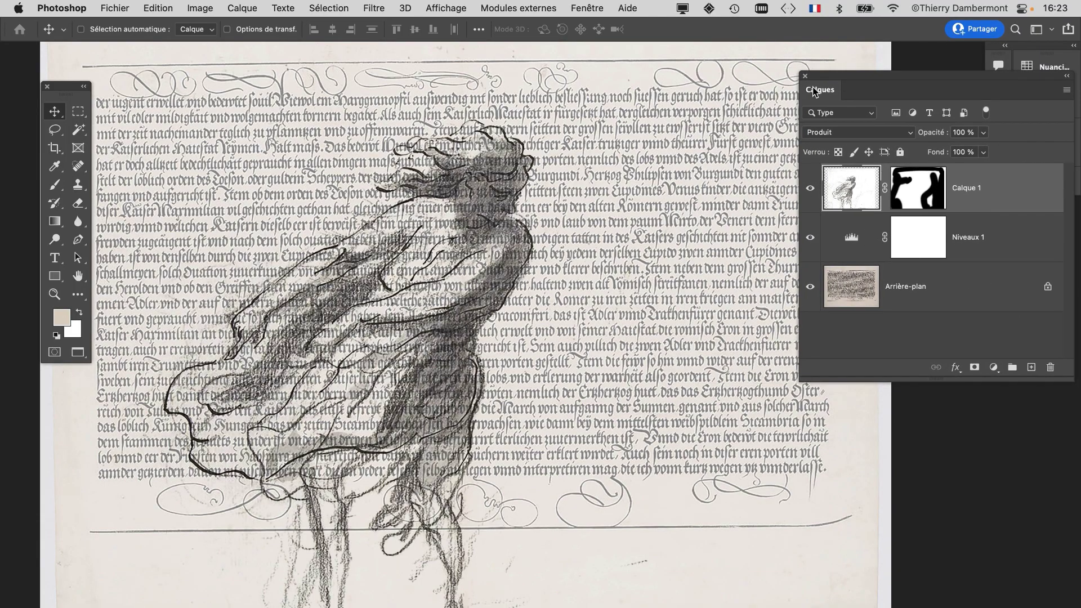
Move the dancer drawing toward the right half of the manuscript page, keeping the whole figure including the feet on it
key("super+minus")
mouse_move(501, 281)
left_mouse_down()
mouse_move(575, 268)
mouse_move(682, 188)
mouse_move(524, 220)
mouse_move(558, 218)
mouse_move(527, 237)
mouse_move(612, 217)
mouse_move(485, 208)
mouse_move(598, 243)
left_mouse_up()
scroll(590, 249, "down", 5)
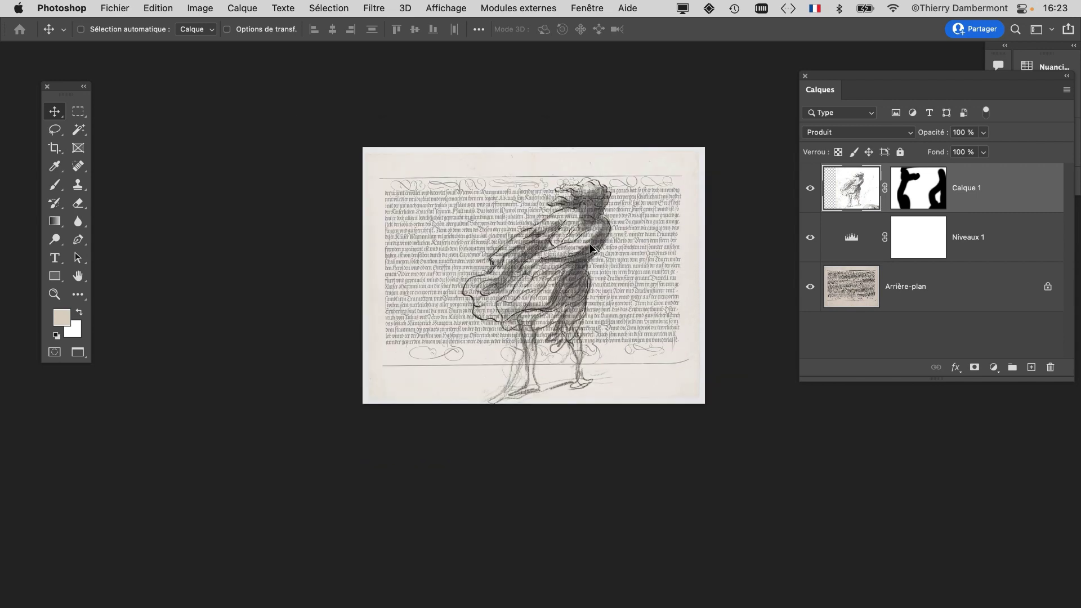
scroll(587, 246, "down", 3)
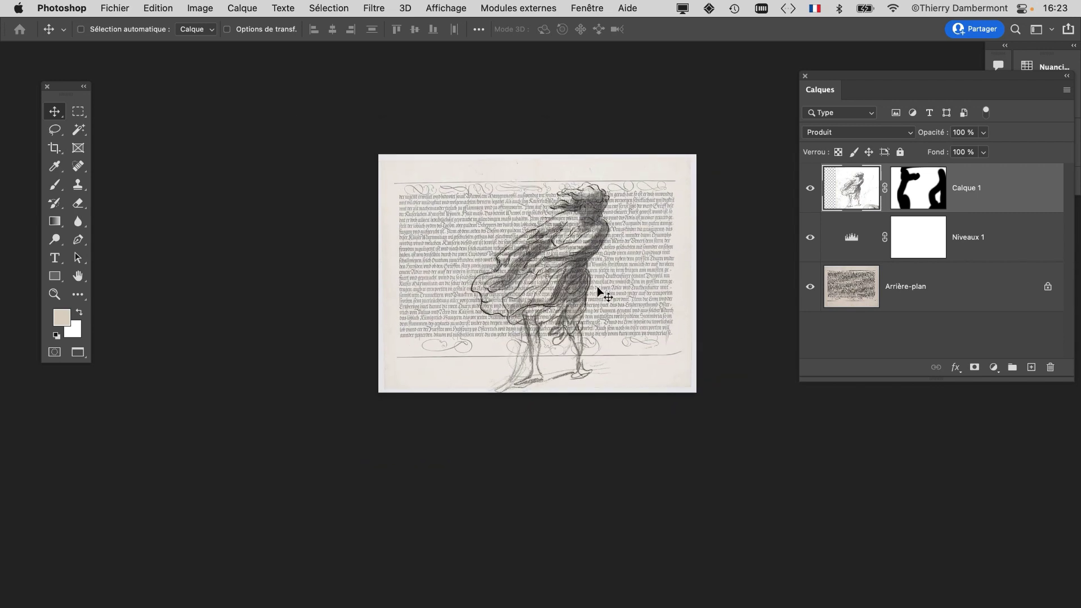
Free-transform the dancer drawing to about 201% and move it down so the head and torso lie on the manuscript page
scroll(572, 256, "down", 1)
left_click_drag(558, 260, 452, 300)
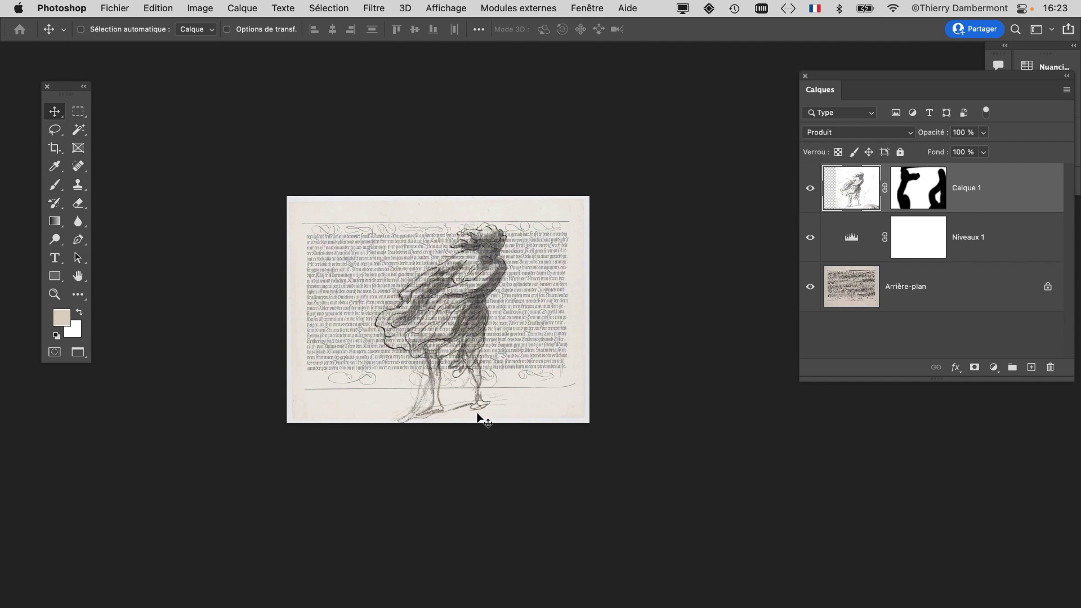
key("super+t")
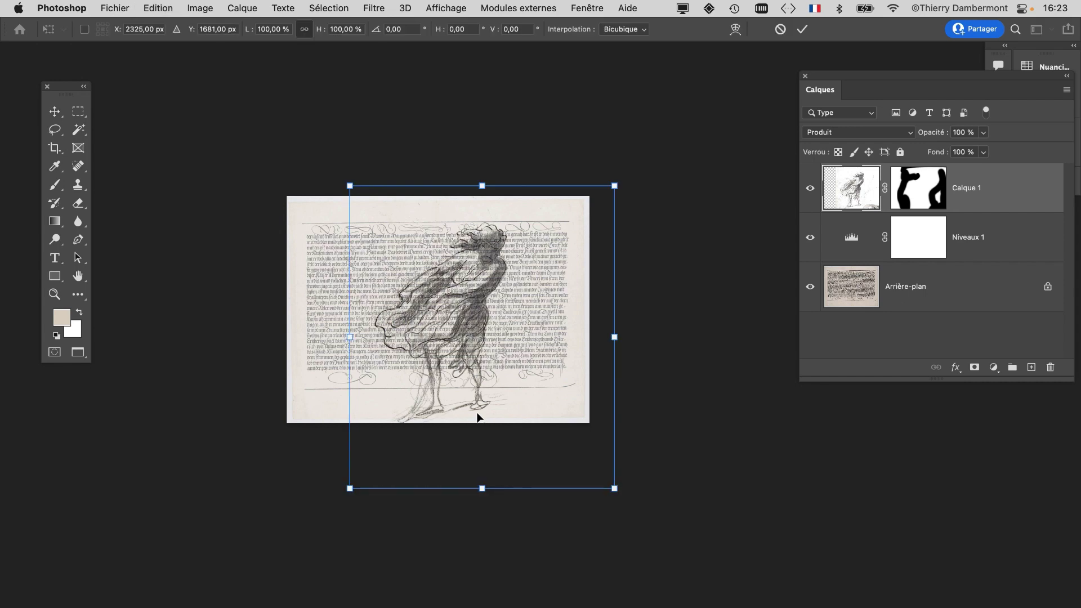
left_click_drag(614, 488, 750, 607)
key("super+minus")
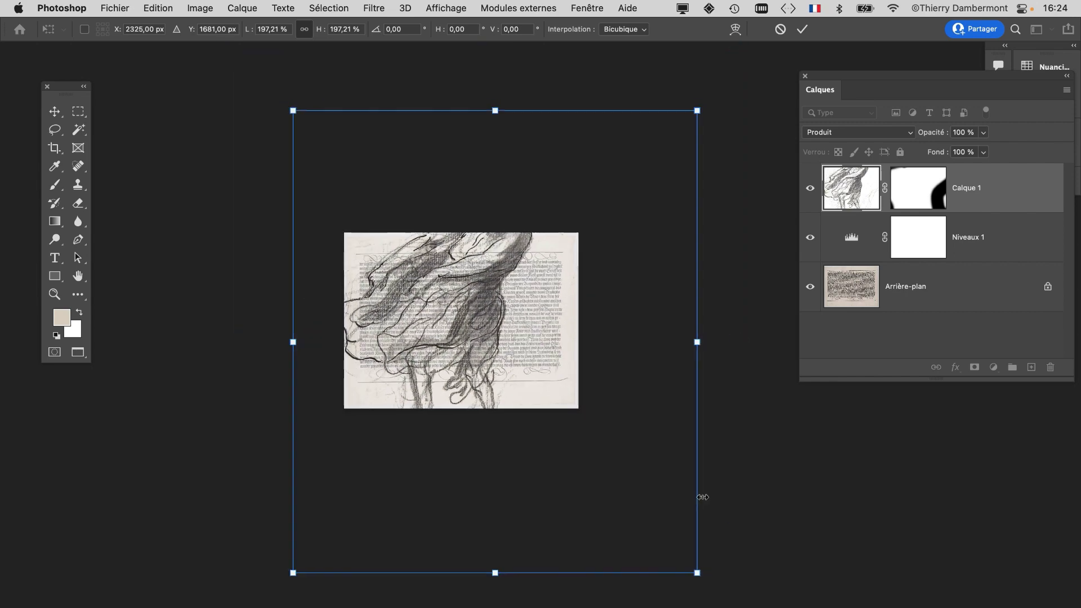
left_click_drag(697, 572, 702, 576)
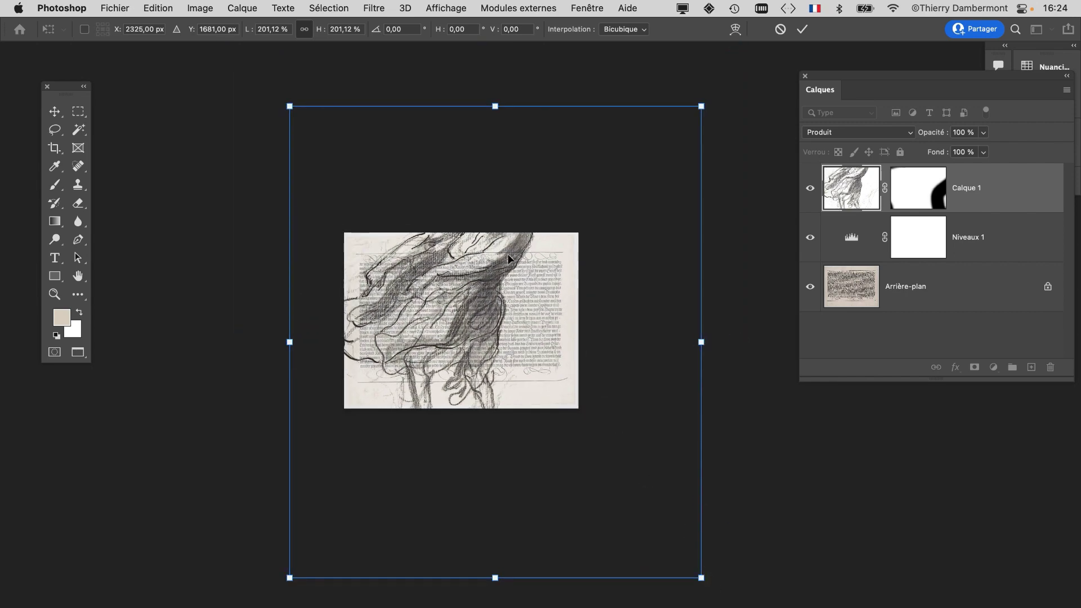
left_click_drag(508, 259, 530, 332)
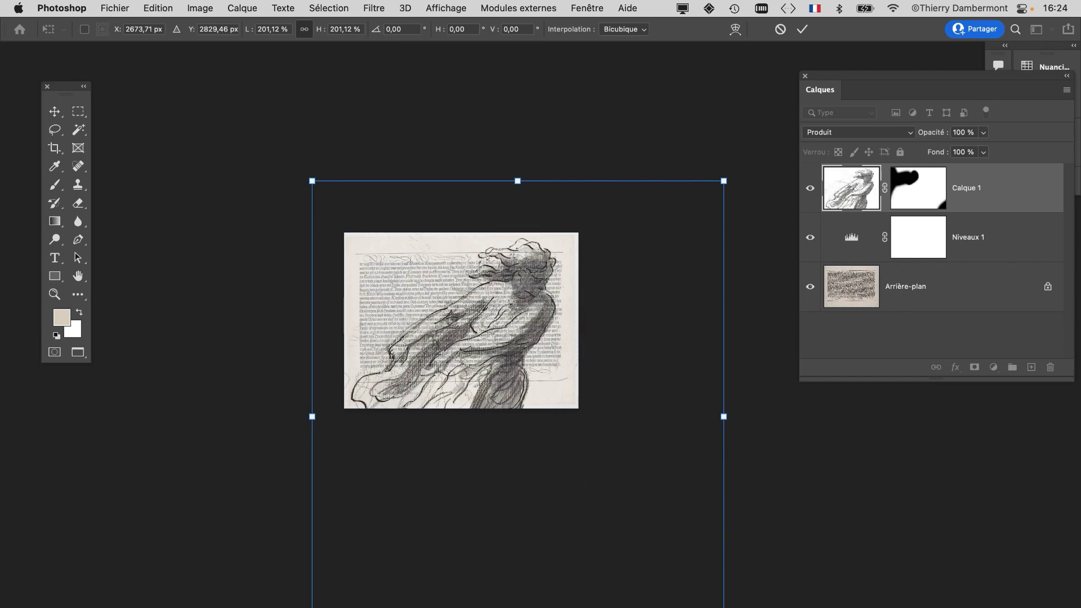
Reduce the dancer drawing to about 152% and reposition it to fit the head and flowing skirt on the page
left_click_drag(723, 607, 693, 607)
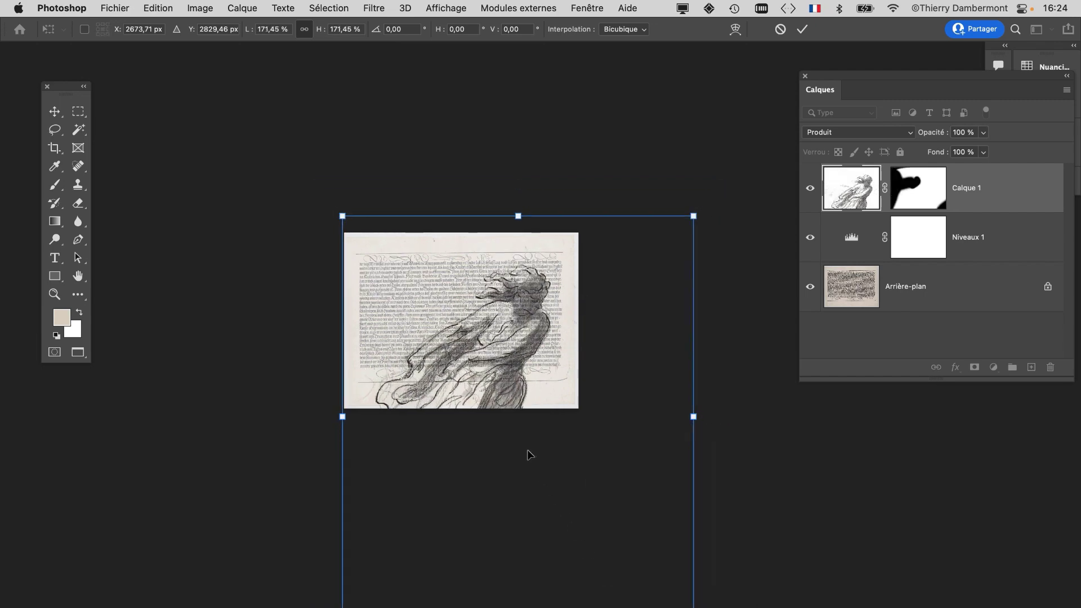
left_click_drag(530, 454, 514, 428)
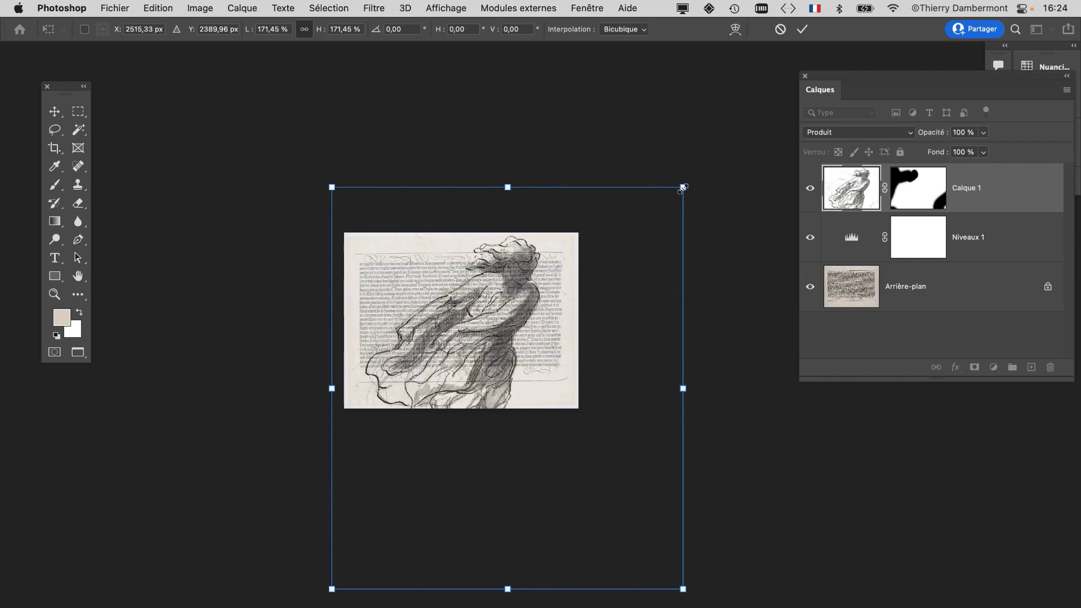
left_click_drag(683, 187, 664, 210)
left_click_drag(519, 289, 502, 282)
Turn off snapping (Magnétisme), shift the dancer slightly toward the middle of the page, and apply the transformation
left_click(446, 8)
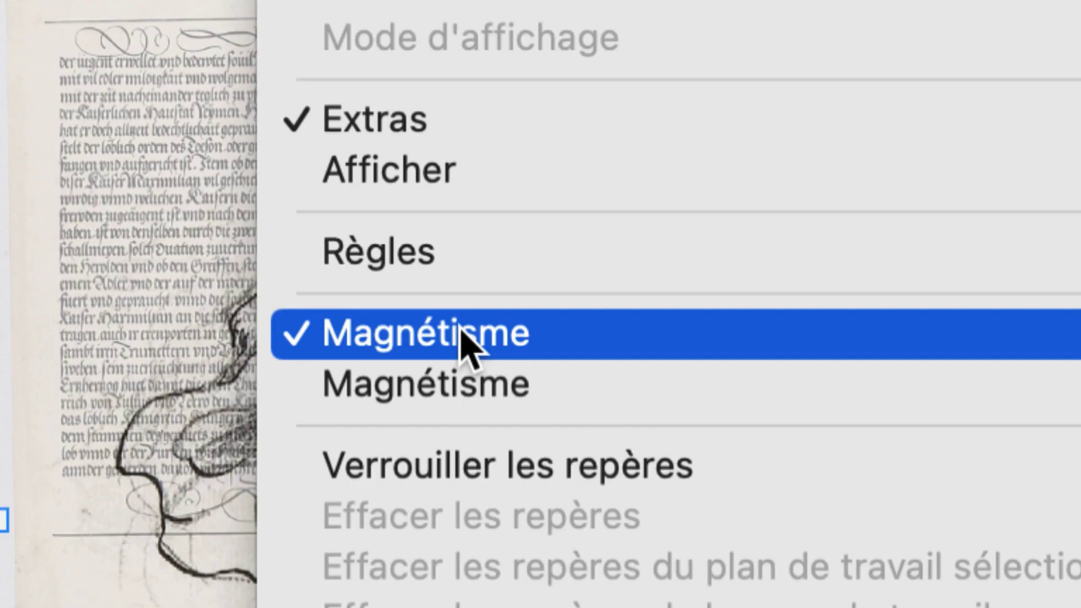
left_click(461, 326)
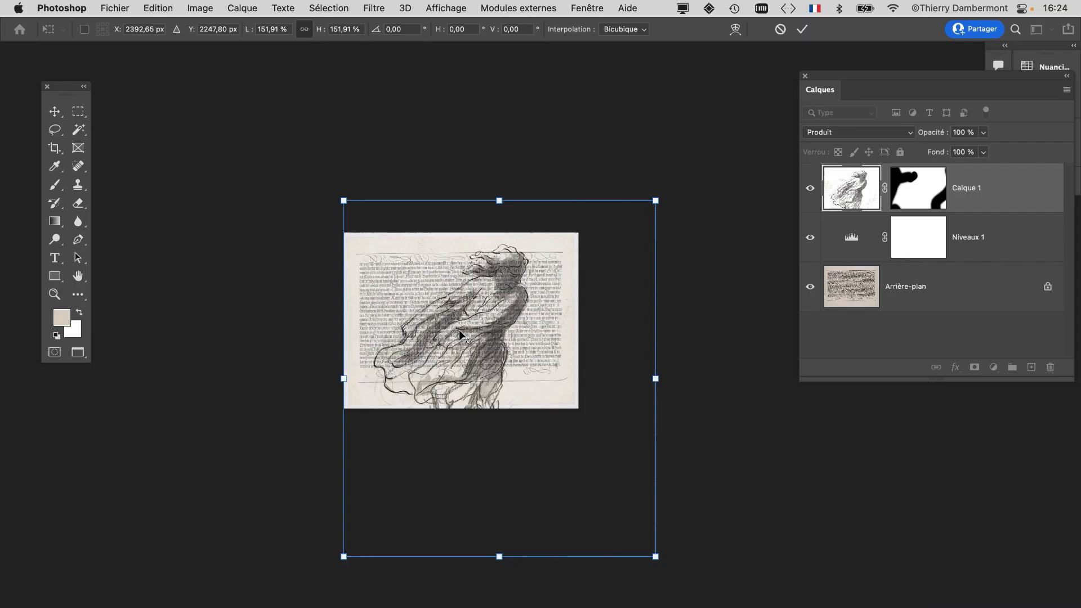
mouse_move(449, 283)
left_mouse_down()
mouse_move(463, 292)
mouse_move(447, 298)
left_mouse_up()
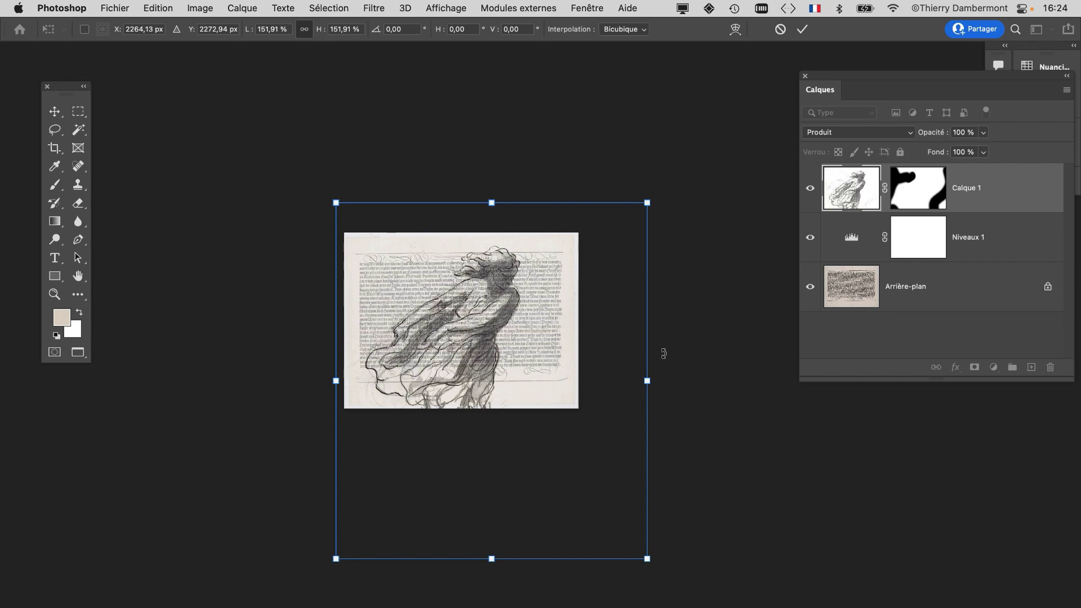
left_click(802, 29)
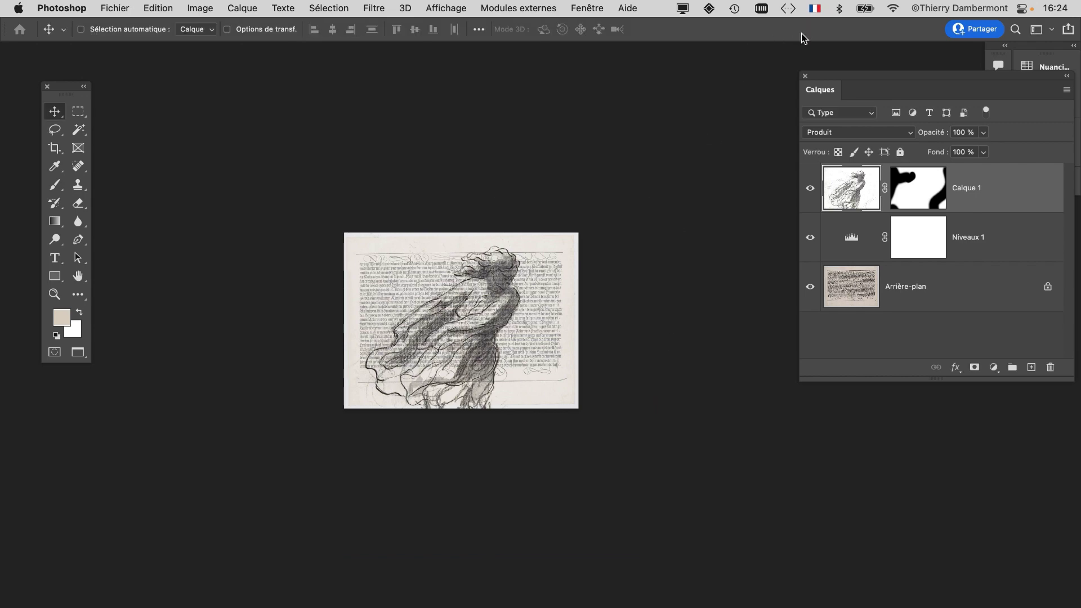
Save the composition as a new Photoshop file ending in Formschneyder-02.psd, with maximum compatibility enabled
scroll(455, 325, "up", 3)
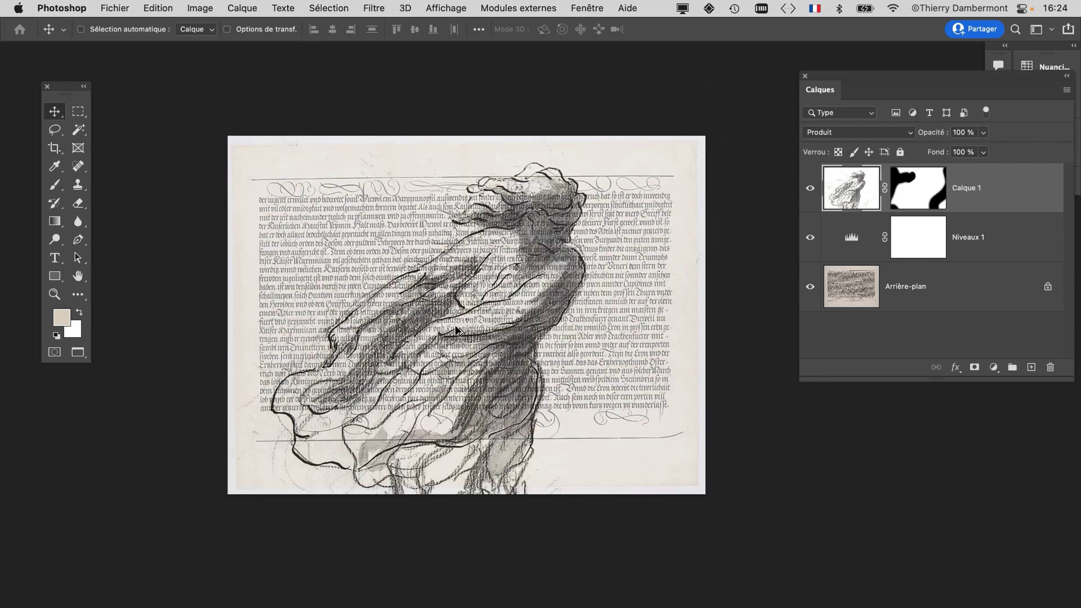
scroll(456, 332, "right", 3)
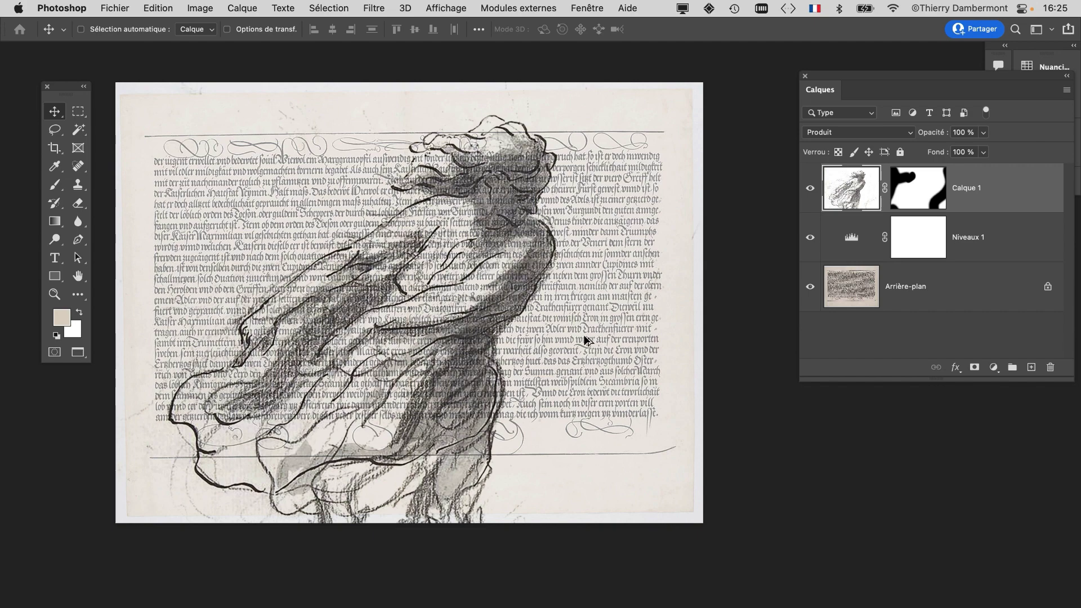
scroll(584, 334, "down", 5)
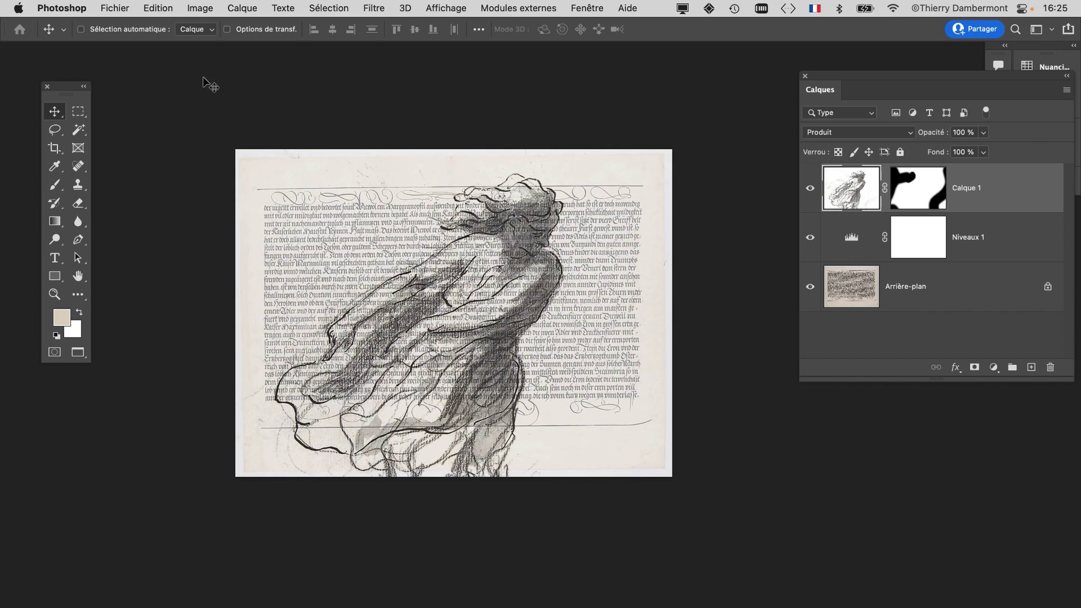
left_click(121, 8)
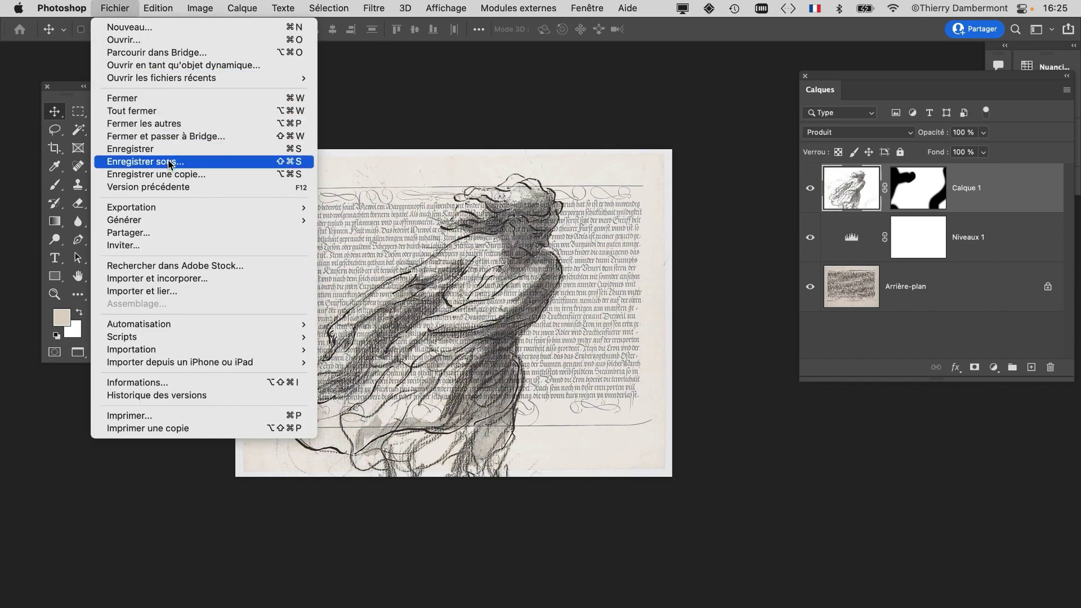
left_click(169, 162)
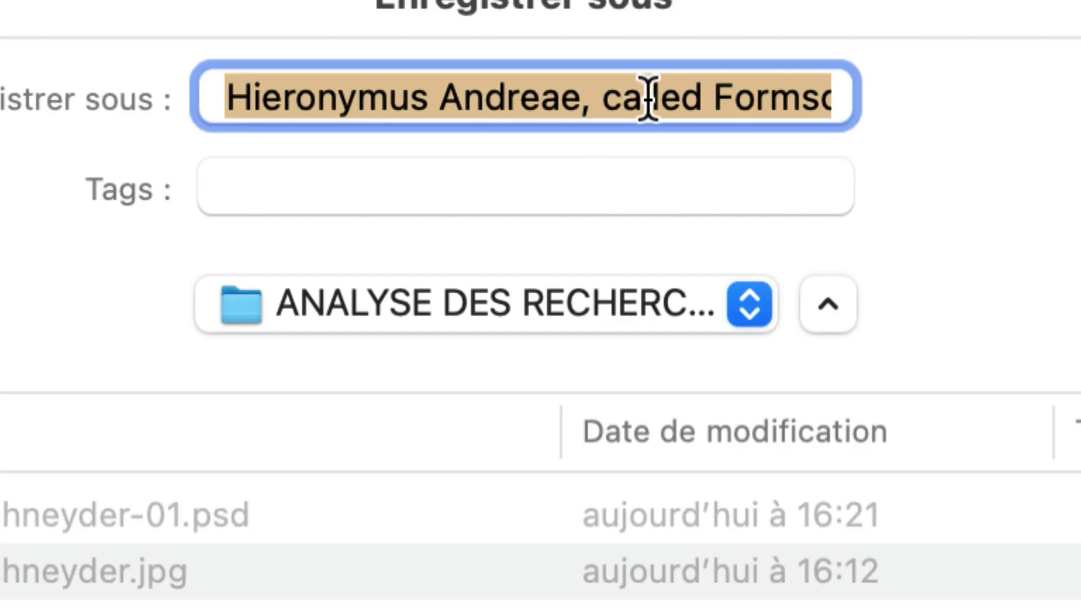
left_click(648, 97)
scroll(650, 93, "right", 3)
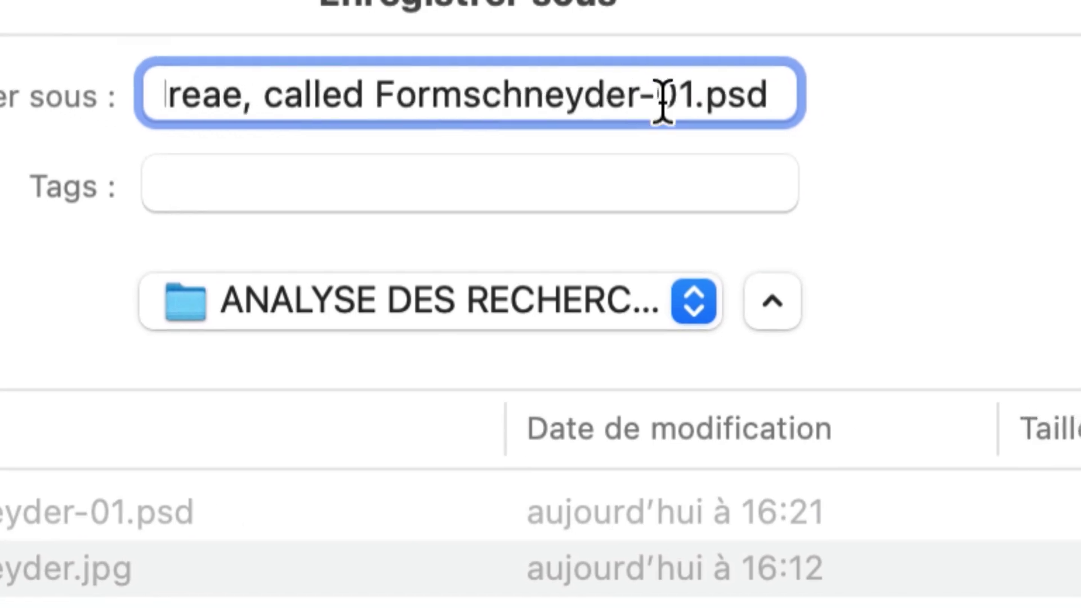
left_click(741, 102)
key("Delete")
type("2")
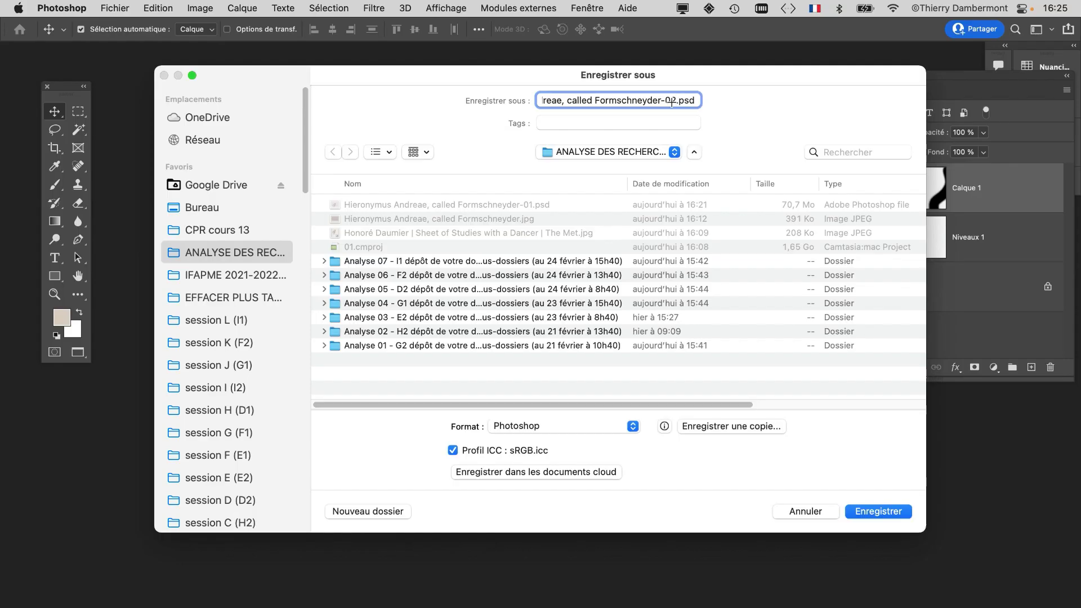
left_click(907, 511)
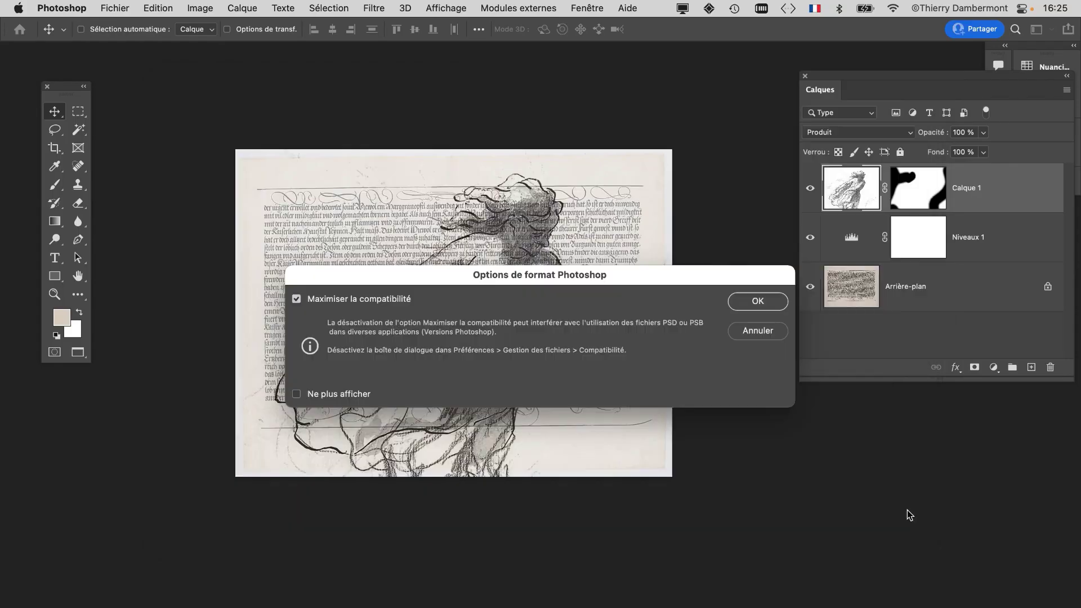
left_click(758, 302)
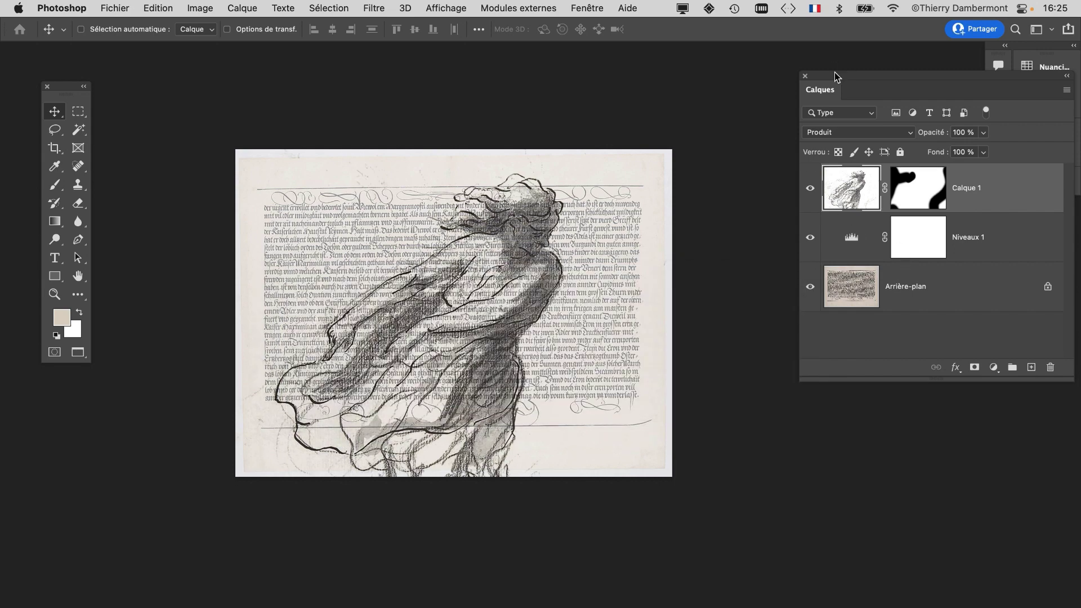
Move the floating Layers panel beside the dancer's head and widen it
left_click_drag(835, 73, 714, 101)
scroll(467, 269, "up", 5)
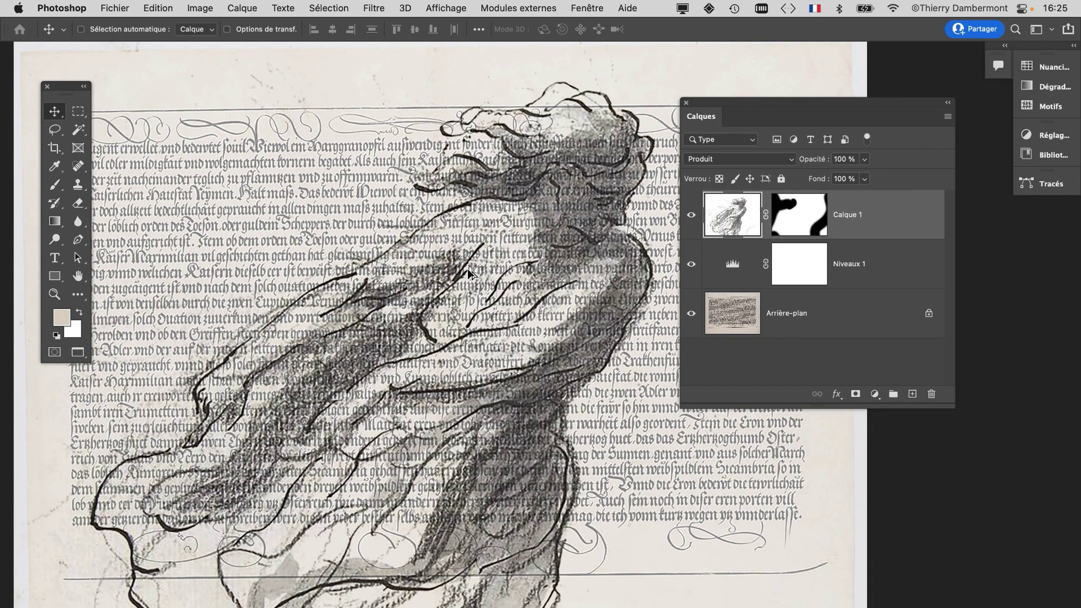
left_click_drag(584, 228, 536, 255)
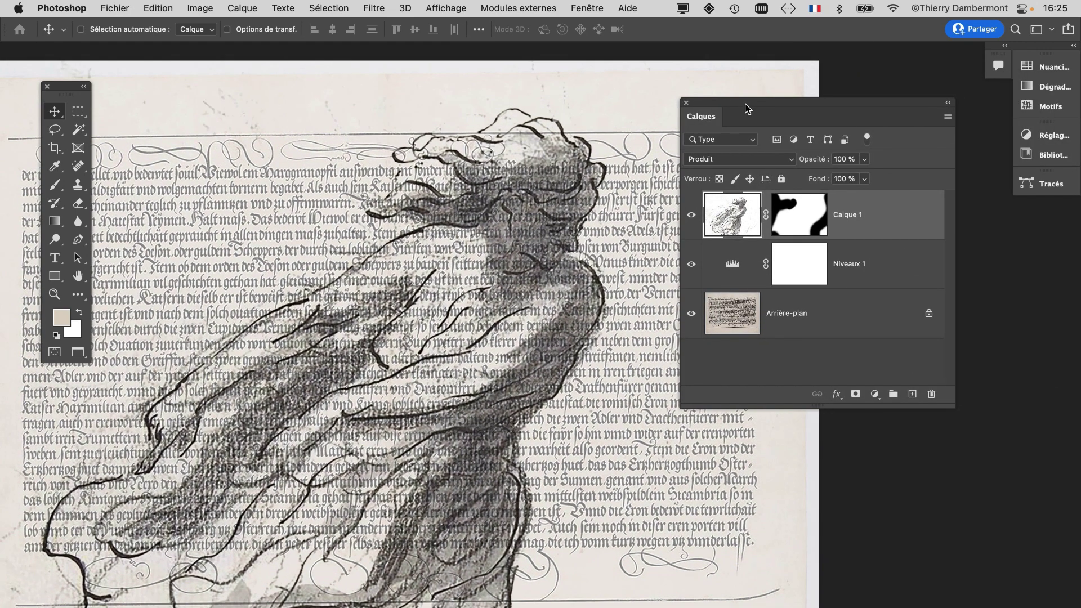
left_click_drag(749, 103, 735, 103)
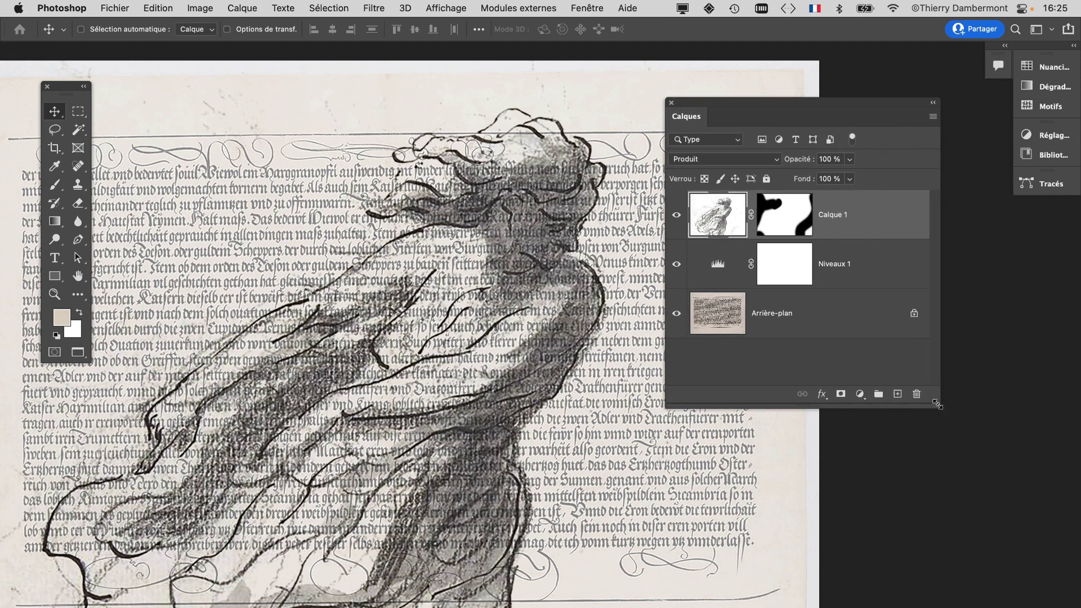
left_click_drag(938, 404, 994, 410)
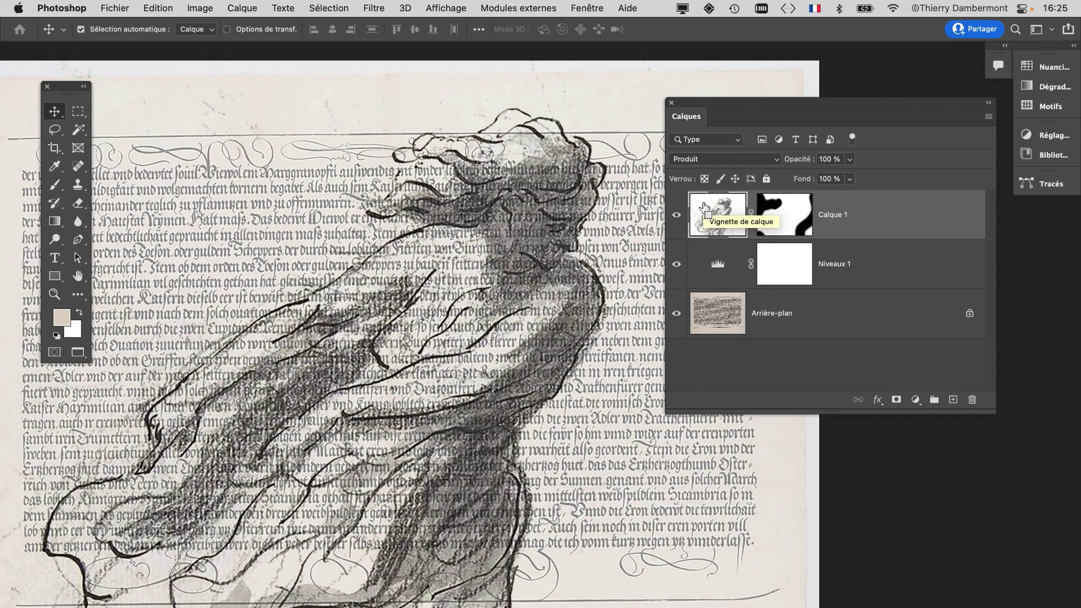
left_click_drag(739, 107, 798, 95)
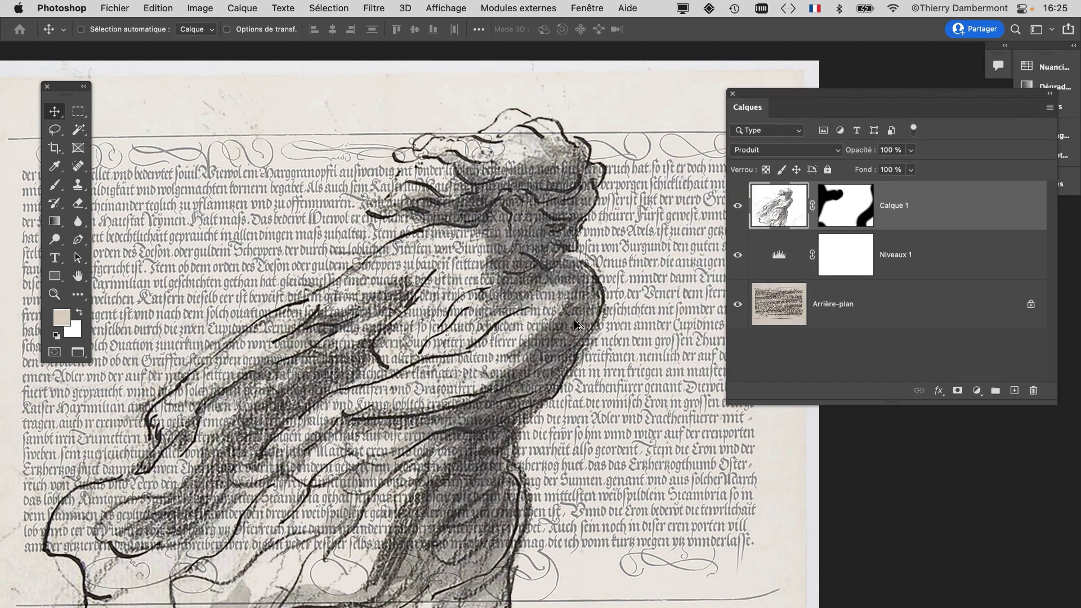
scroll(573, 319, "down", 2)
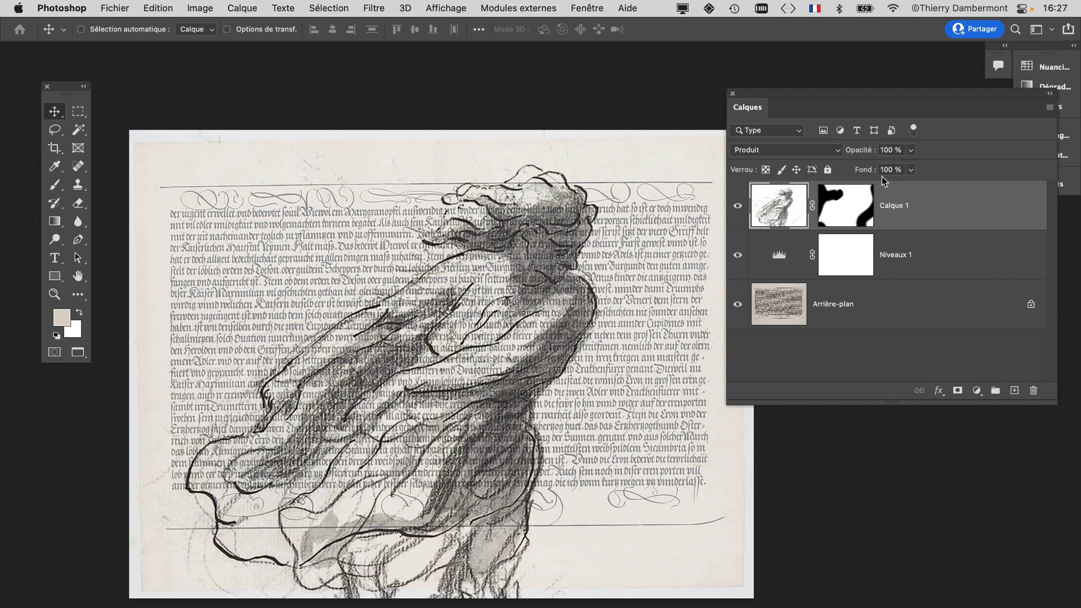
left_click_drag(763, 93, 738, 80)
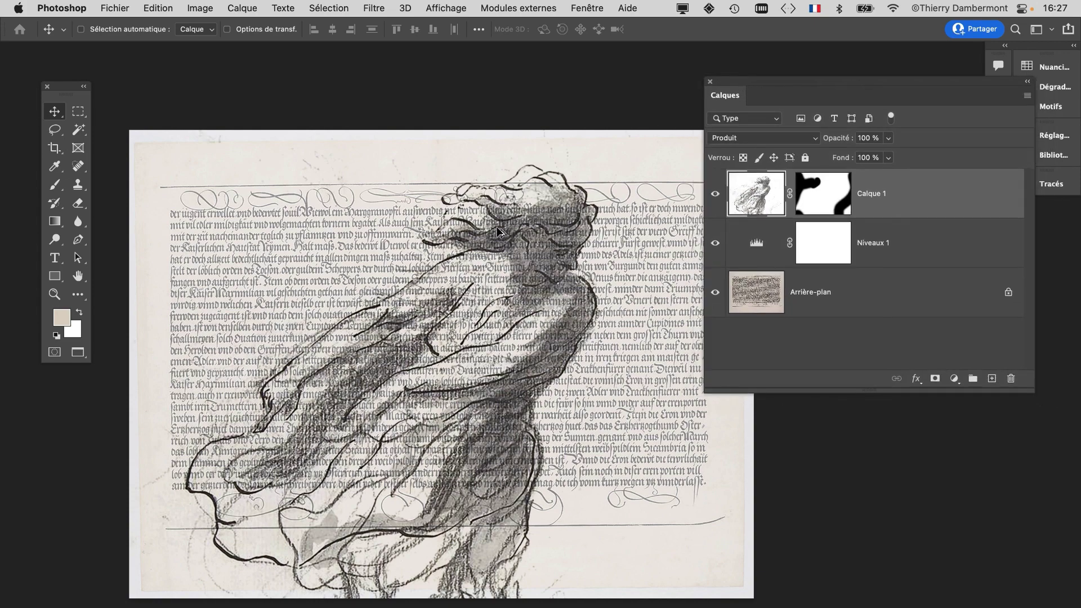
Add an empty layer directly above Arrière-plan, and make the Layers panel narrower and taller to show the full stack
scroll(439, 259, "up", 3)
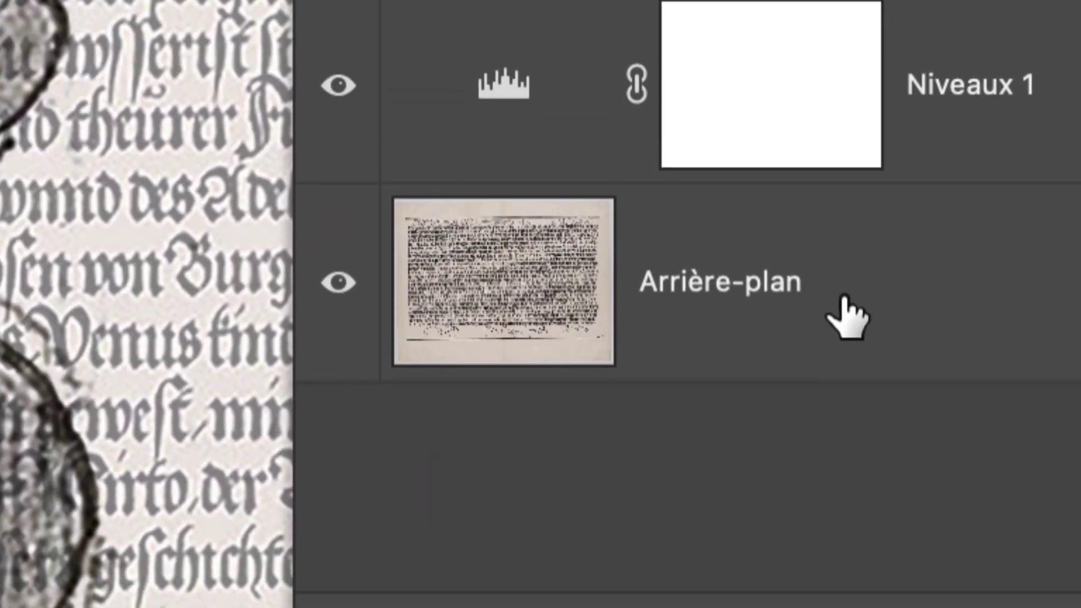
left_click(846, 318)
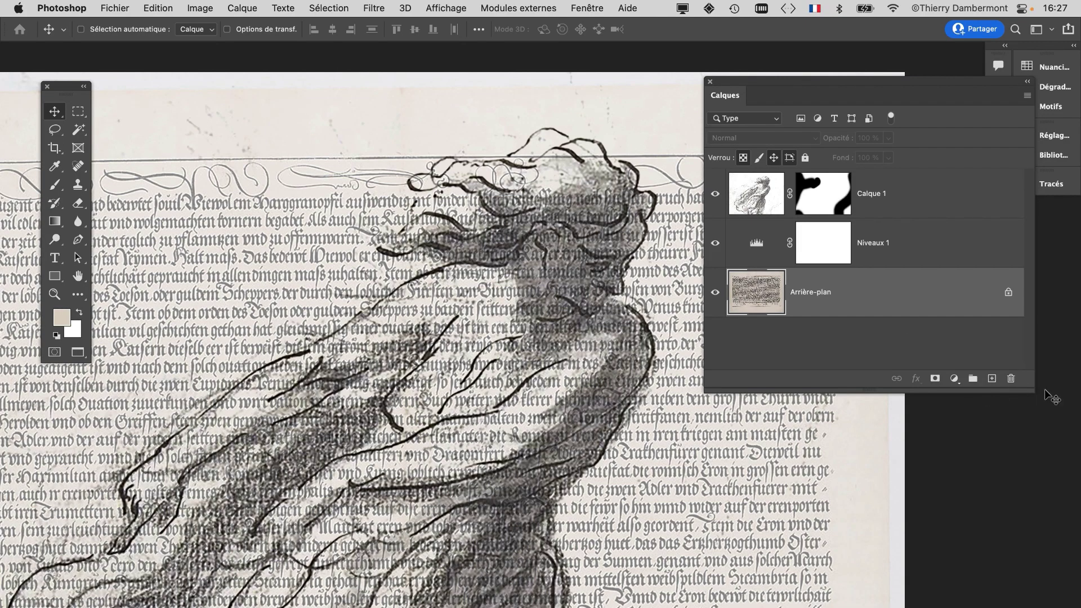
left_click_drag(1034, 390, 903, 388)
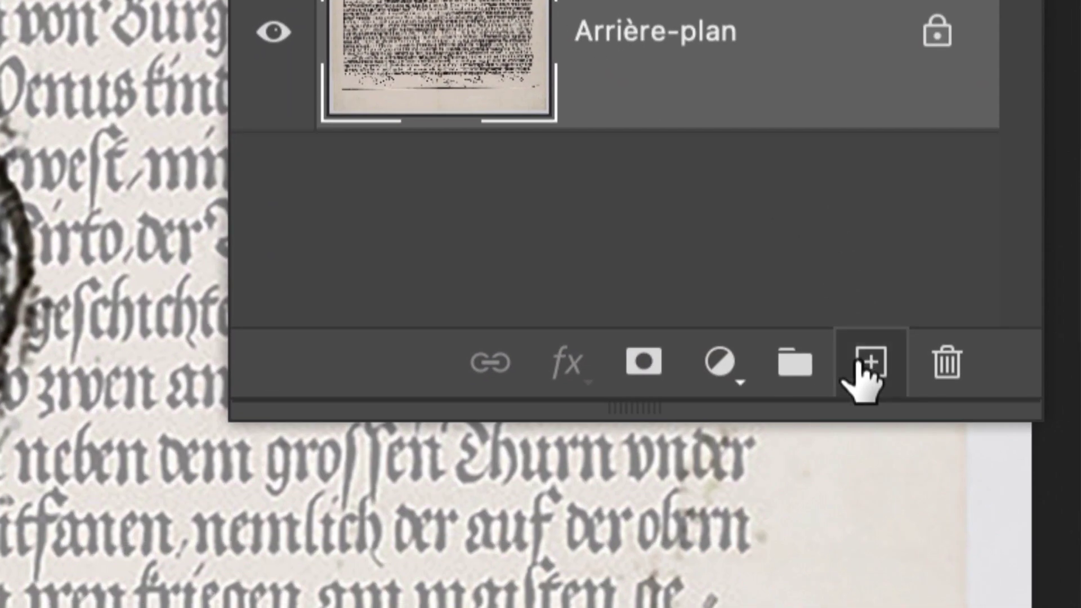
left_click(858, 363)
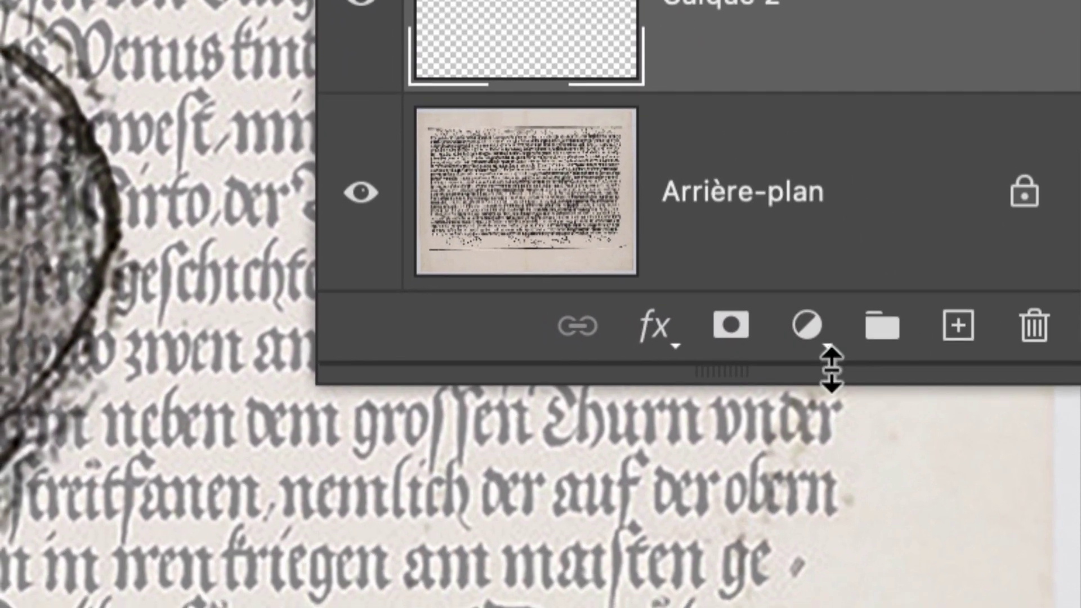
left_click_drag(741, 414, 744, 575)
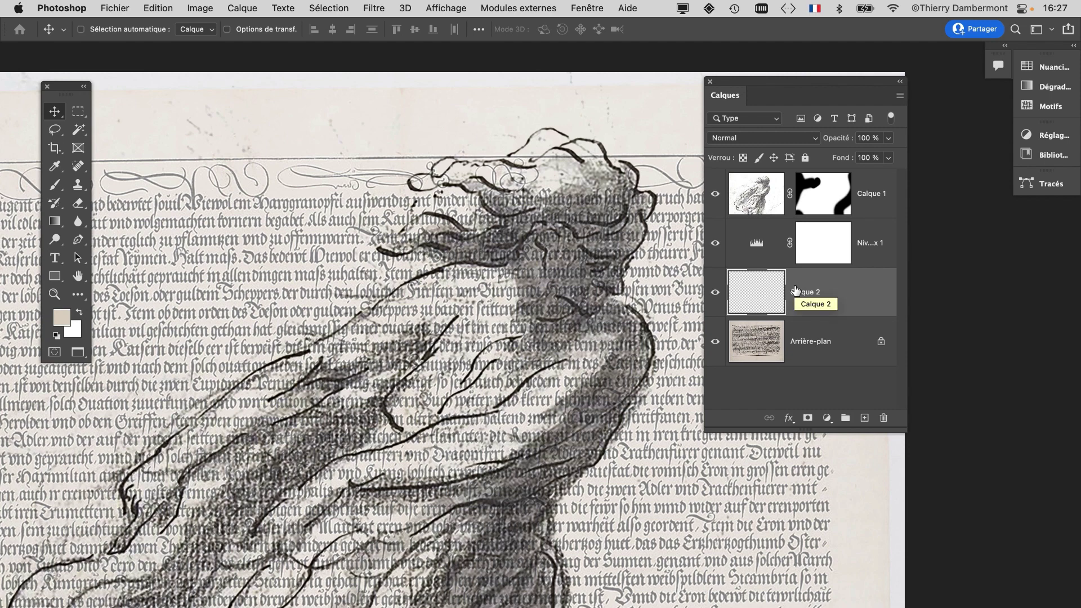
Fill Calque 2 with white (Blanc) in Normal mode at 100% opacity
key("shift+BackSpace")
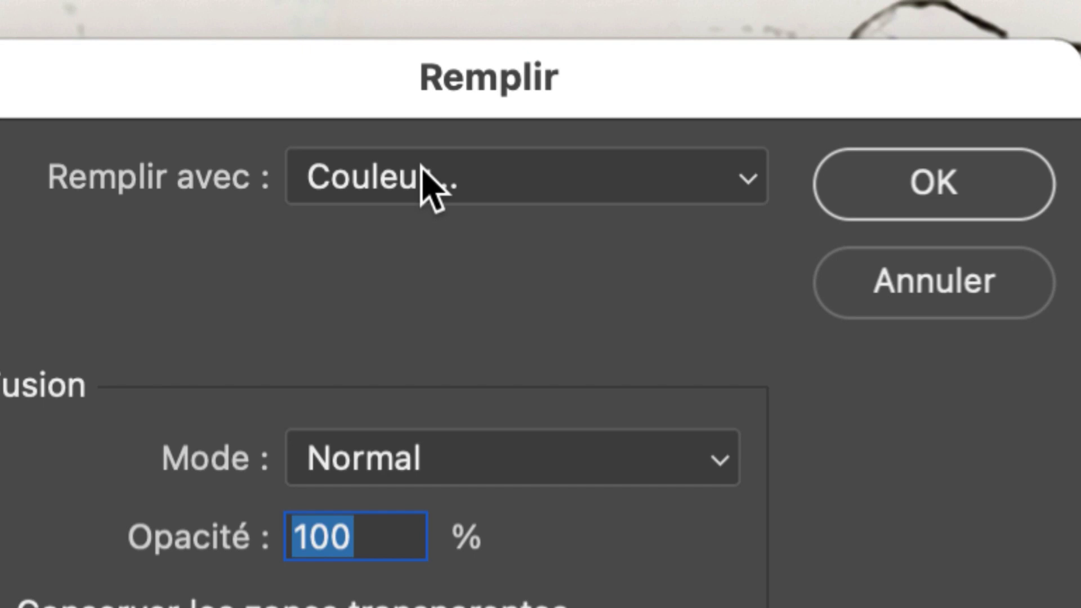
left_click(424, 172)
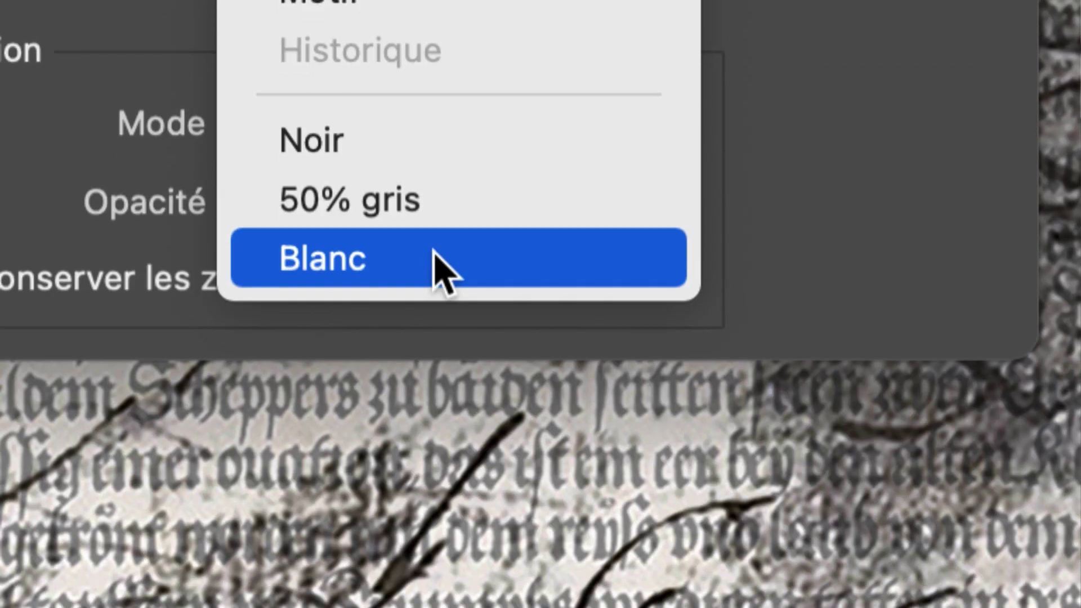
left_click(437, 265)
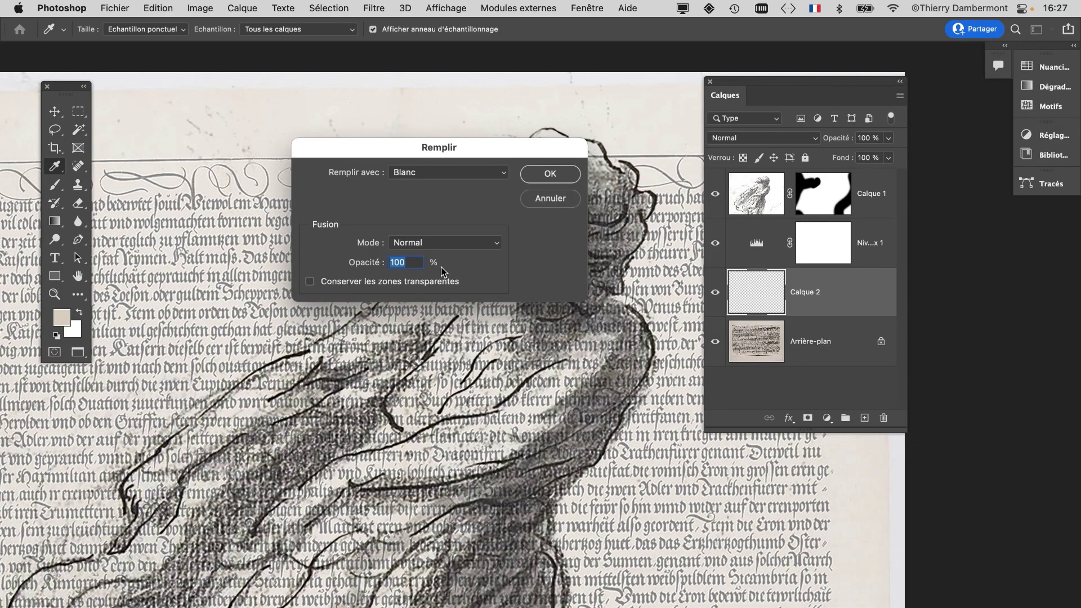
left_click(551, 175)
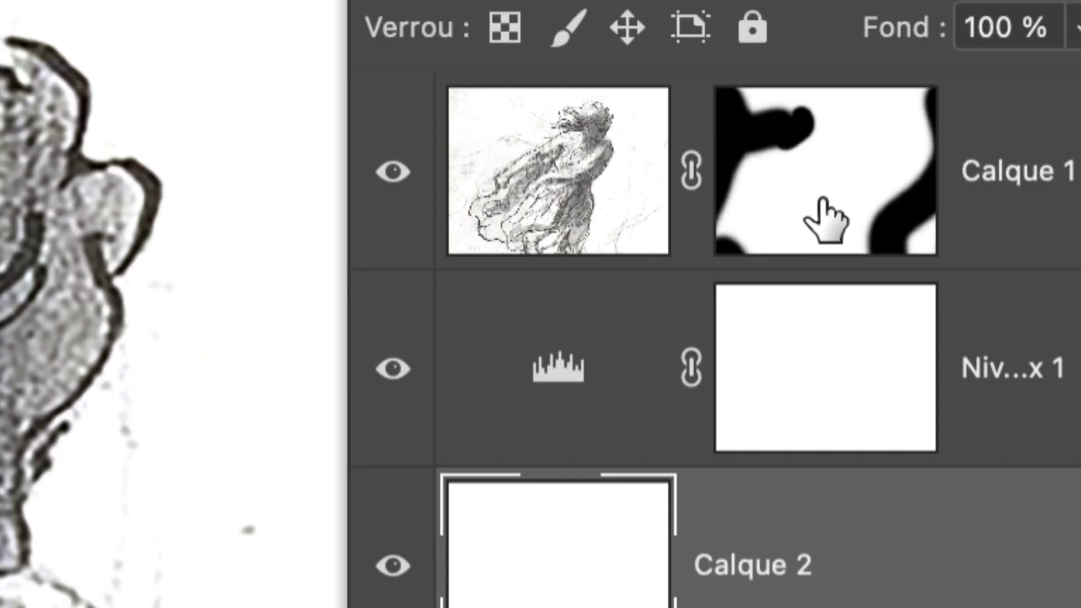
Paint black on Calque 1's mask with the 246 px brush to hide stray sketch lines around the dancer's back and hair, keeping the Layers panel clear
left_click(824, 214)
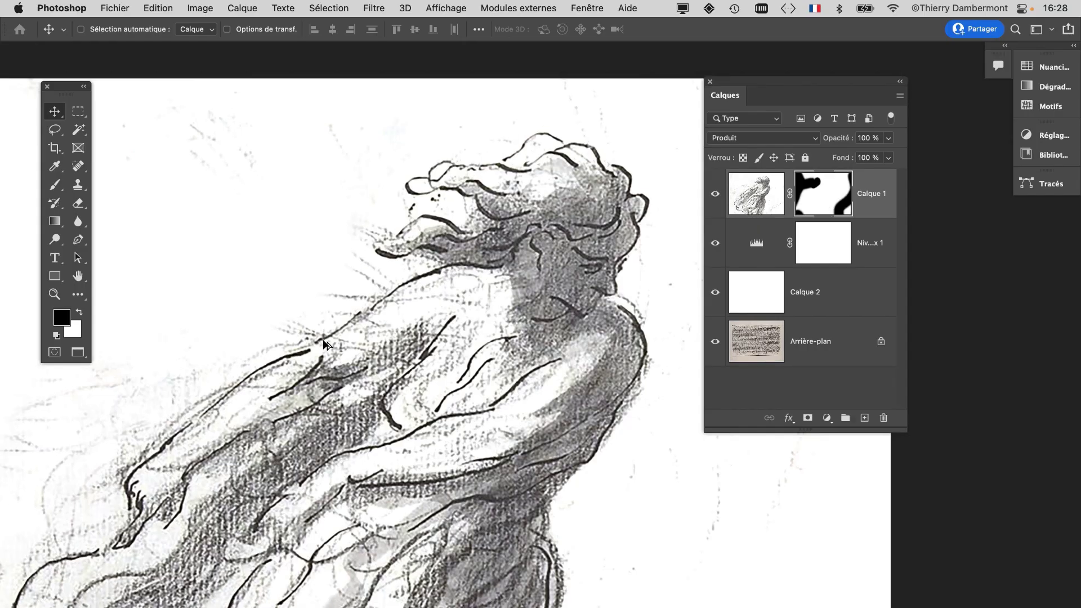
scroll(327, 345, "down", 1)
left_click_drag(348, 378, 536, 344)
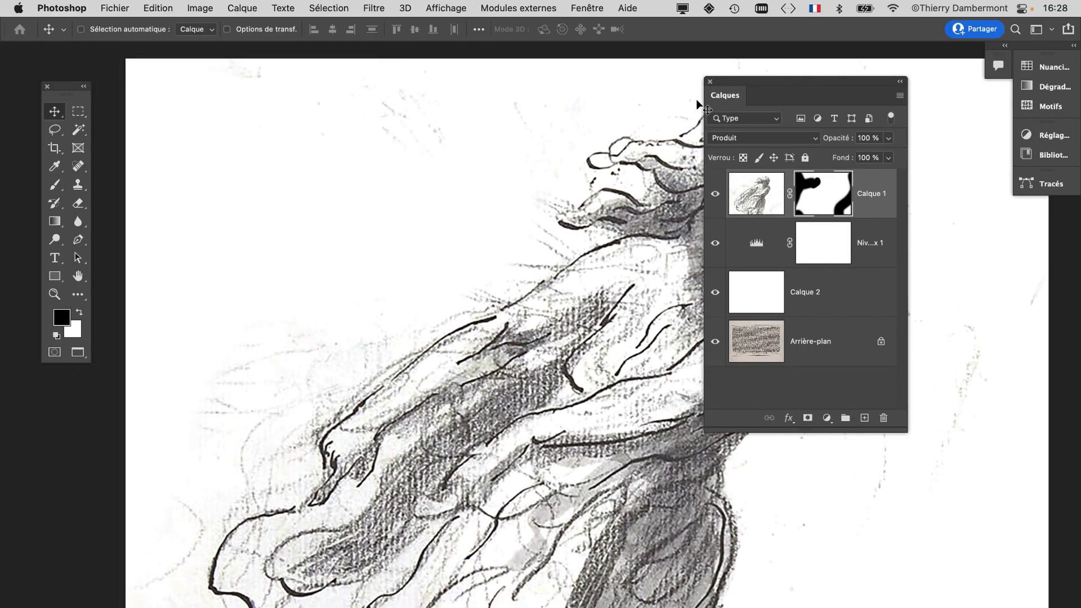
left_click_drag(723, 92, 914, 253)
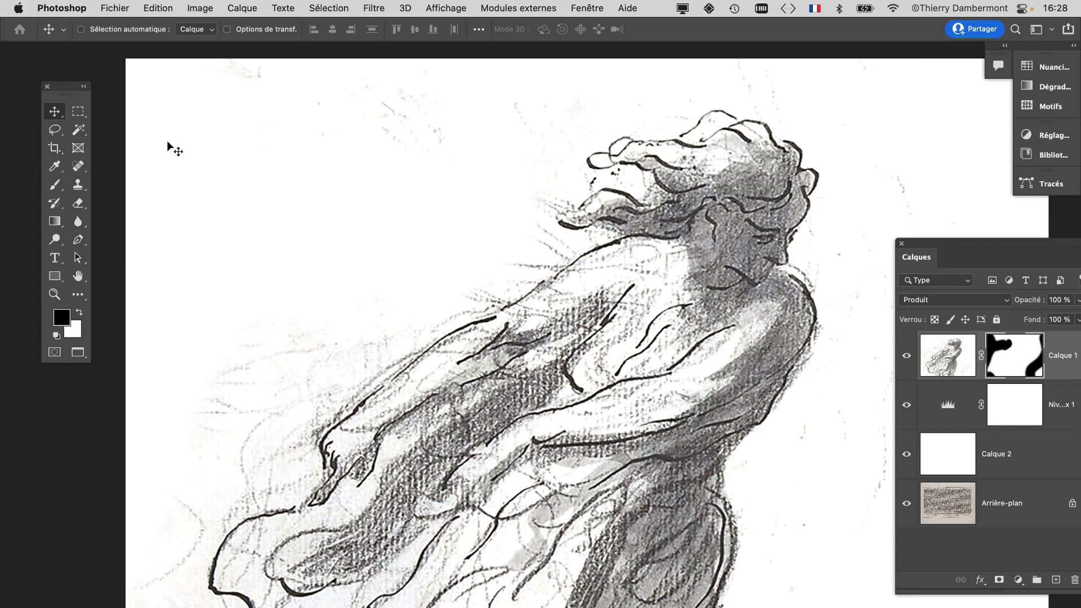
left_click(56, 184)
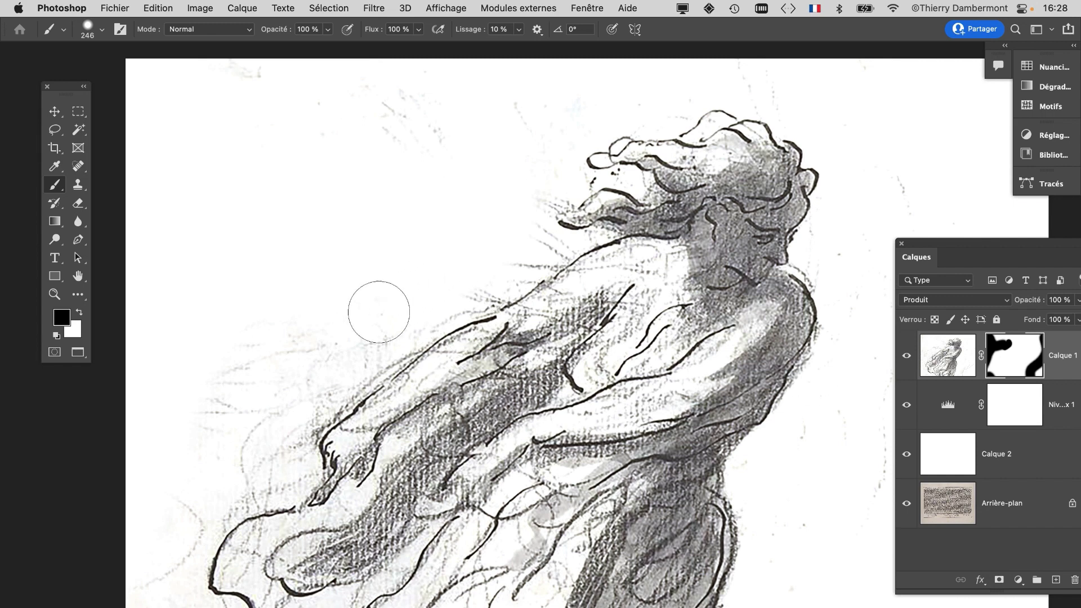
mouse_move(379, 312)
left_mouse_down()
mouse_move(250, 422)
mouse_move(286, 327)
mouse_move(192, 445)
mouse_move(243, 419)
mouse_move(264, 460)
mouse_move(307, 377)
mouse_move(541, 224)
mouse_move(540, 241)
mouse_move(351, 349)
mouse_move(280, 420)
mouse_move(274, 467)
mouse_move(221, 504)
mouse_move(174, 569)
left_mouse_up()
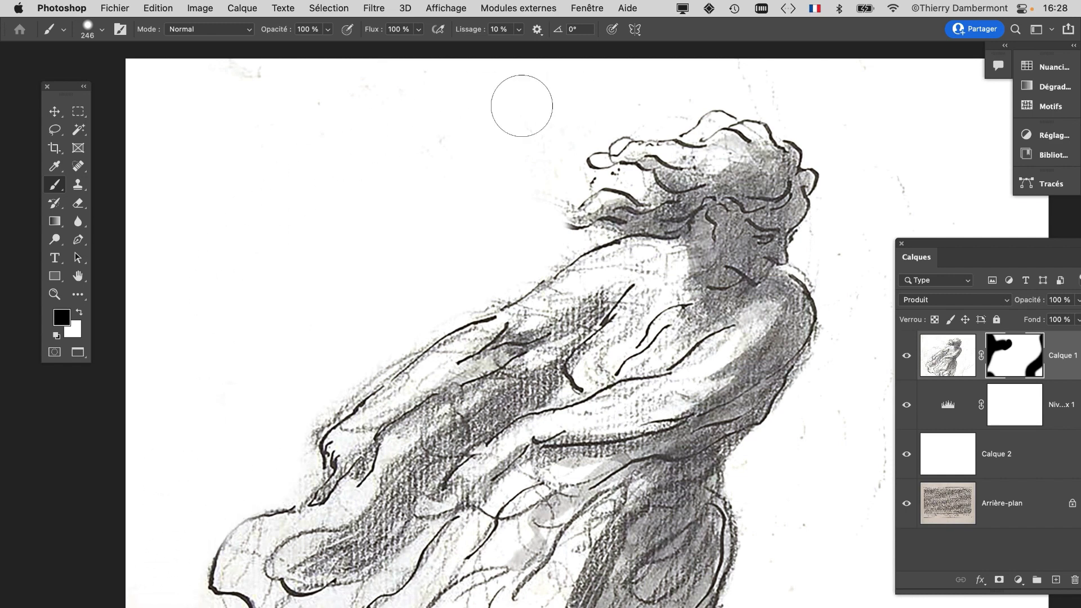
left_click_drag(545, 239, 372, 184)
left_click_drag(712, 135, 744, 367)
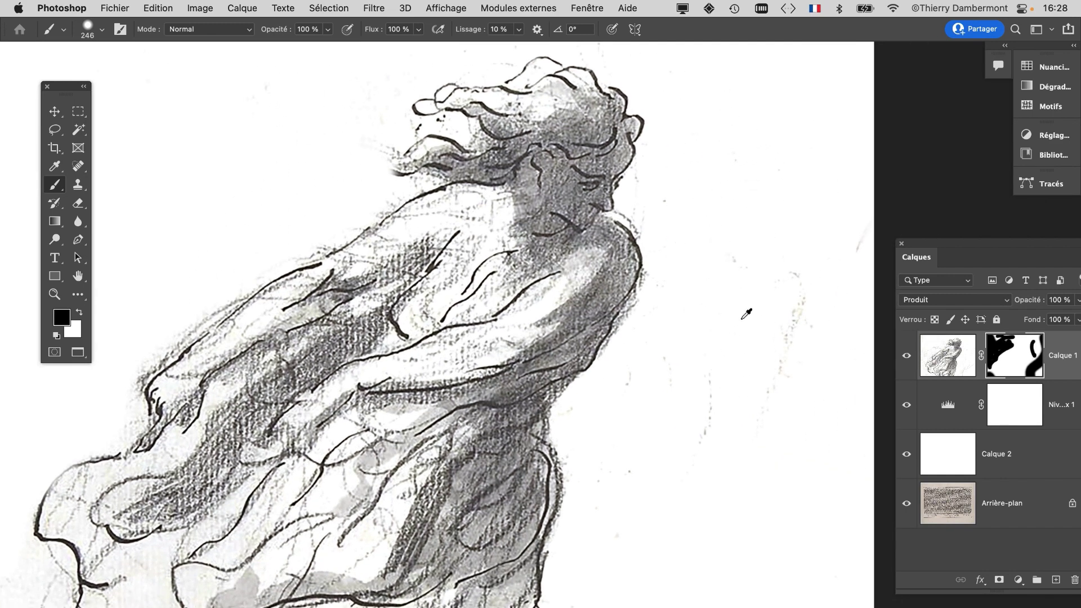
Mask out remaining stray marks at the lower-left edge of the page and in the area facing the dancer
scroll(746, 314, "down", 5)
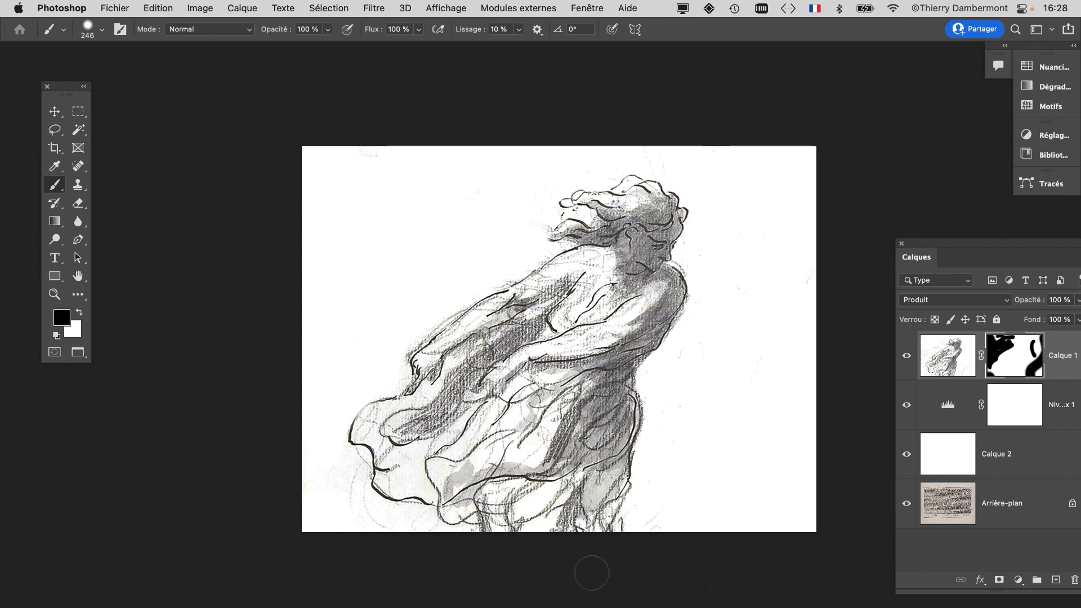
mouse_move(326, 482)
left_mouse_down()
mouse_move(350, 495)
mouse_move(334, 470)
mouse_move(344, 496)
left_mouse_up()
scroll(517, 325, "up", 3)
left_click_drag(699, 162, 626, 198)
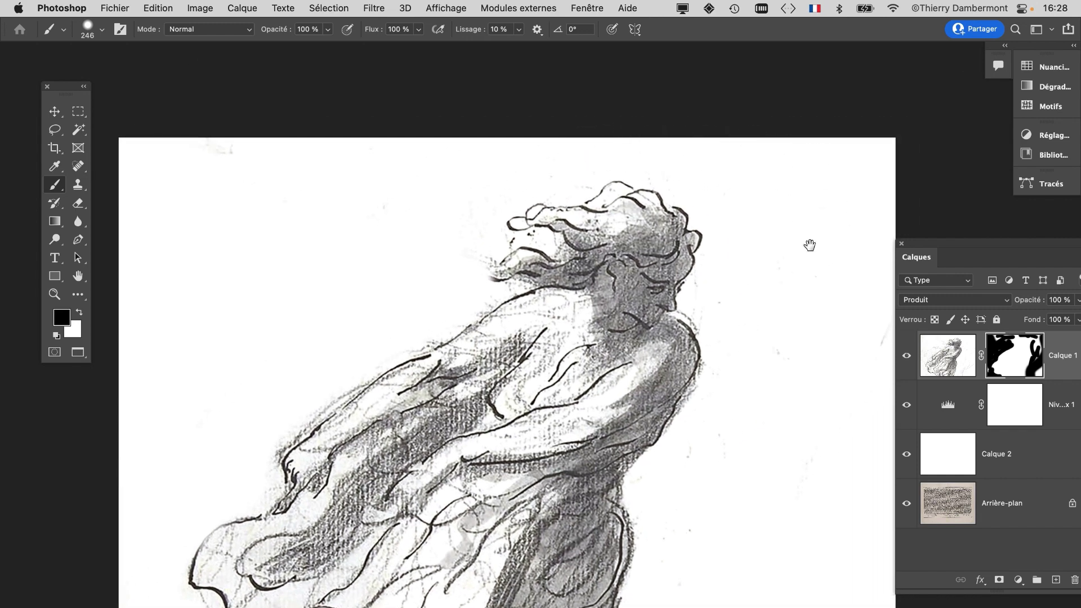
left_click_drag(747, 268, 701, 184)
Display the composition in a floating window narrowed beside the original Daumier drawing, and close the Layers panel
left_click_drag(933, 243, 808, 130)
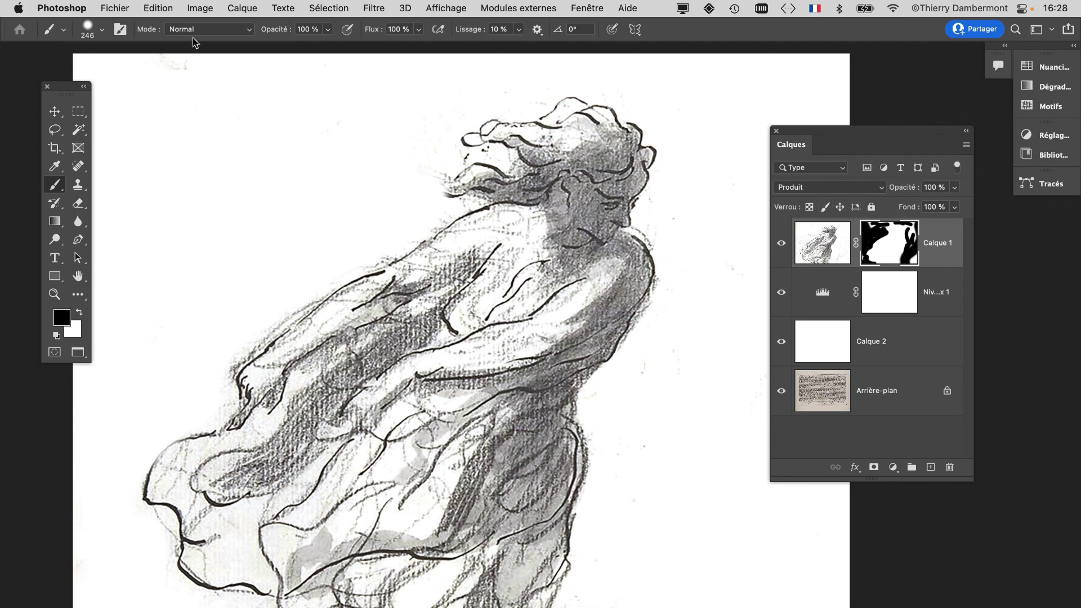
key("f")
key("f")
key("f")
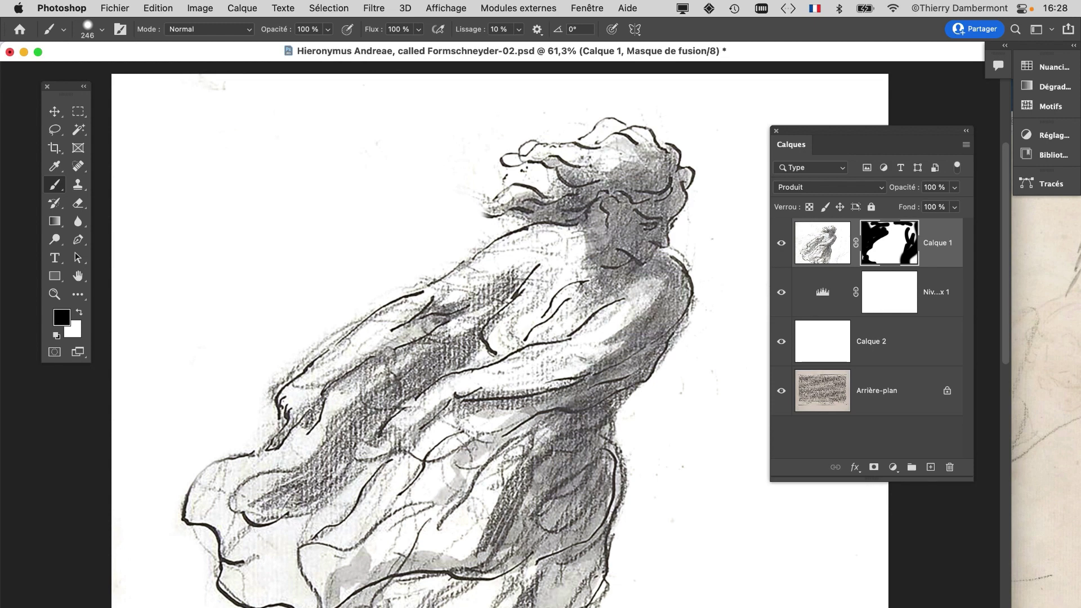
left_click_drag(1009, 471, 576, 491)
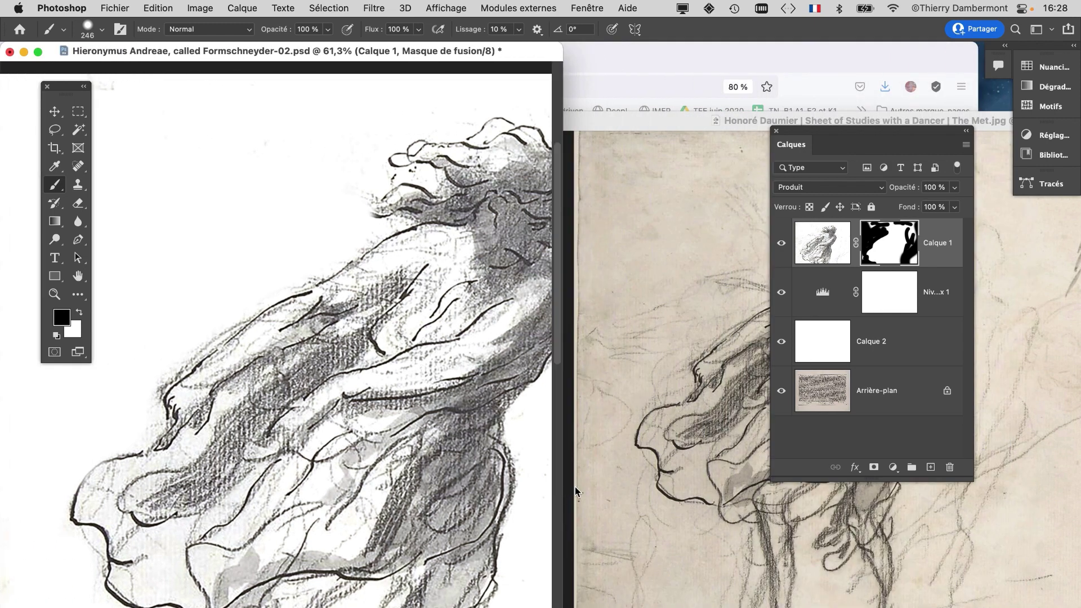
left_click(777, 132)
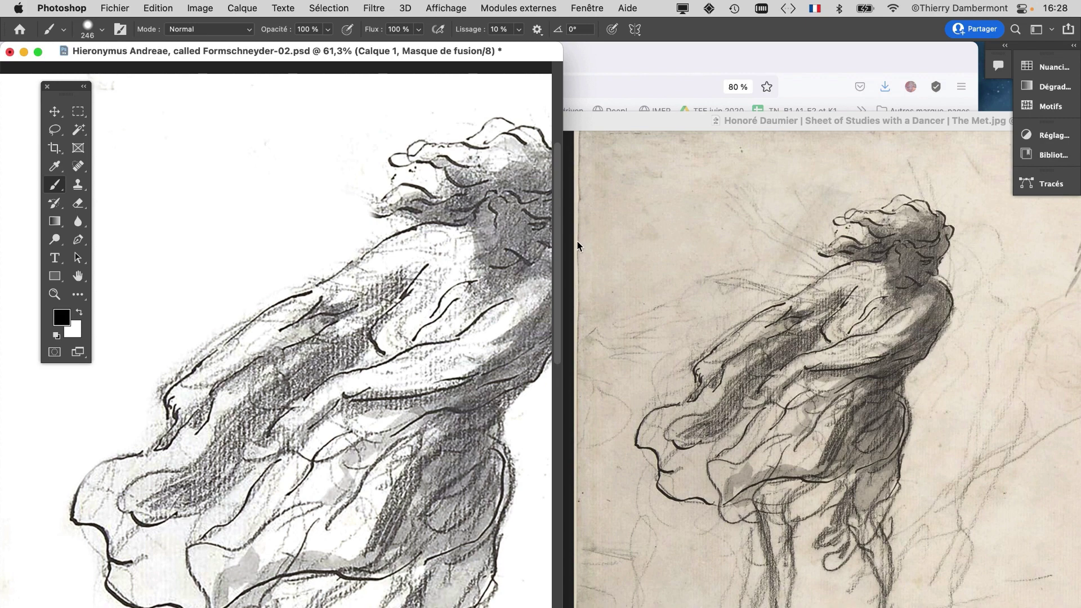
Compare the masked dancer with the original Daumier drawing side by side at similar framing and magnification
scroll(442, 266, "right", 5)
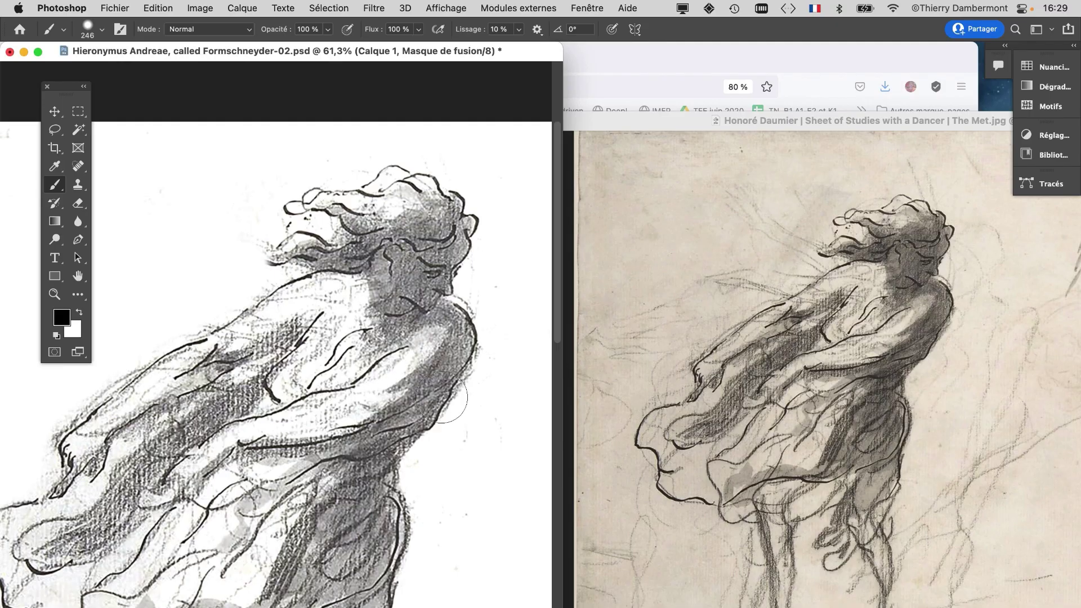
scroll(438, 430, "down", 2)
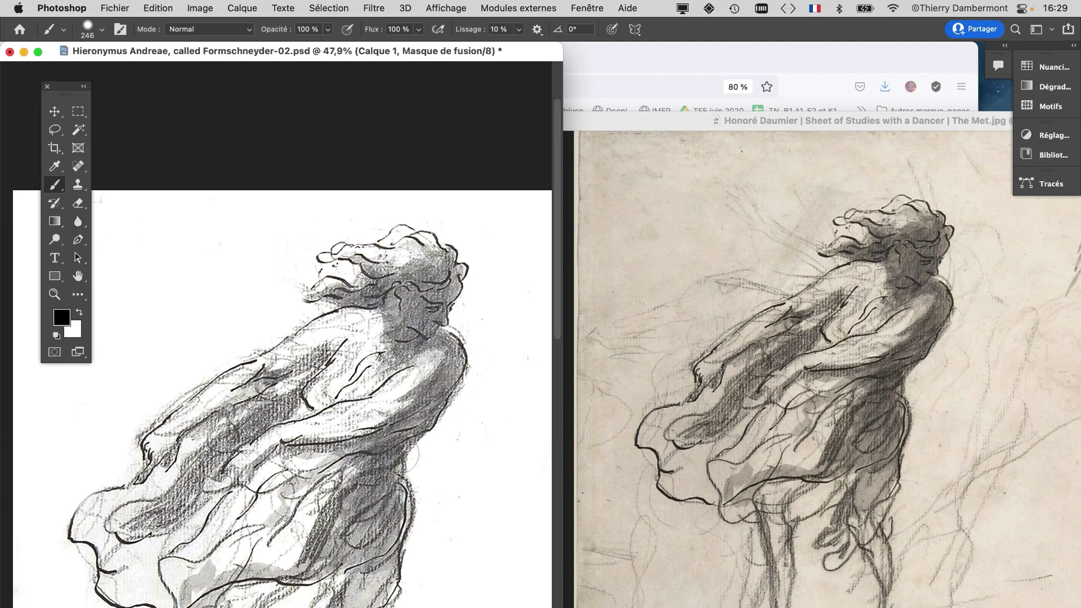
scroll(743, 495, "up", 3)
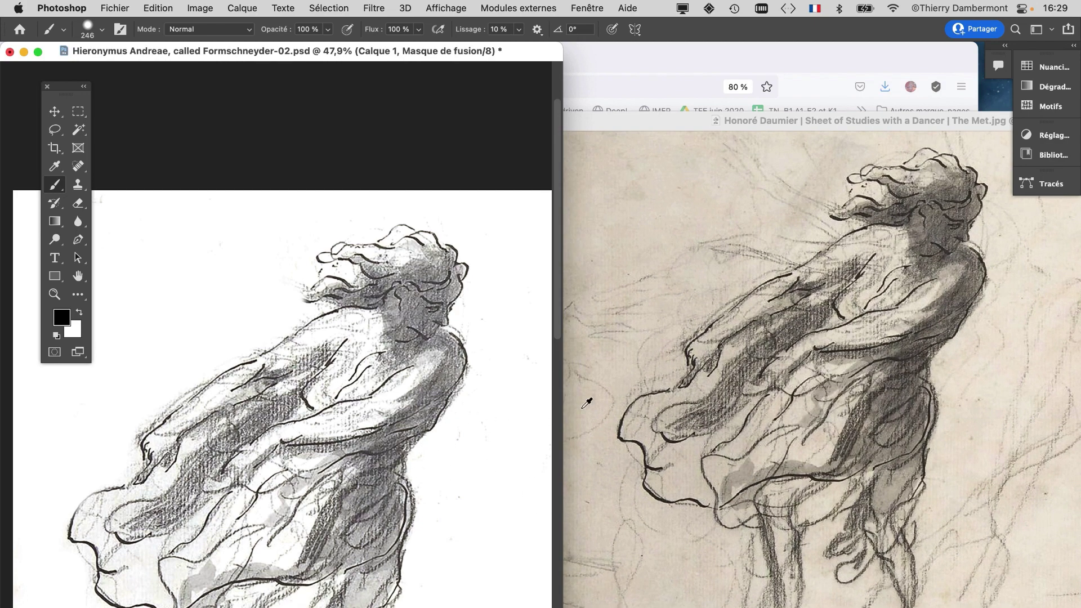
scroll(314, 378, "up", 3)
left_click_drag(419, 403, 362, 339)
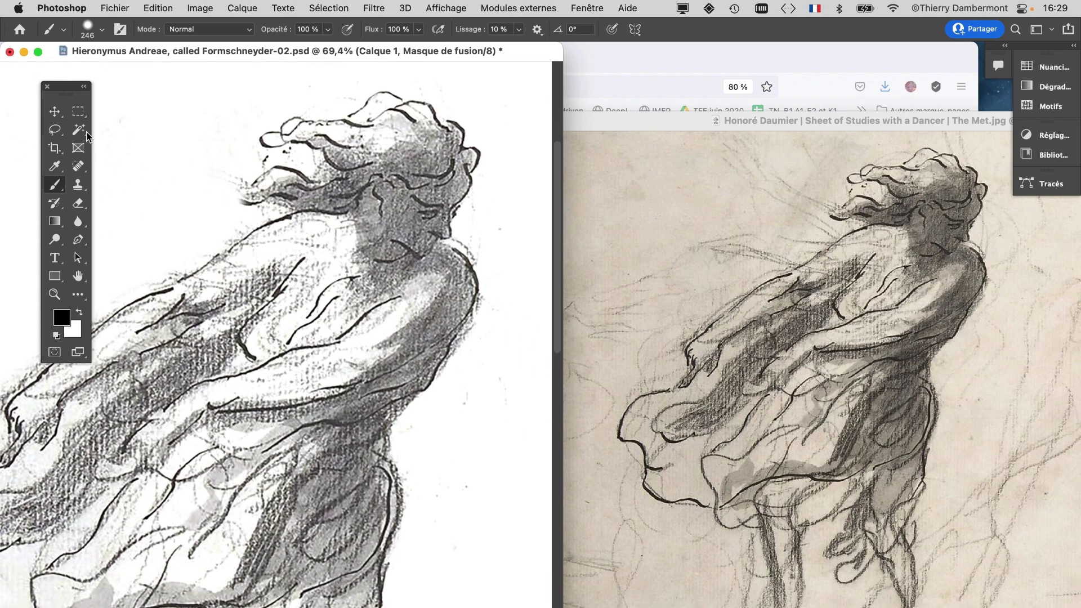
left_click(58, 110)
left_click(664, 122)
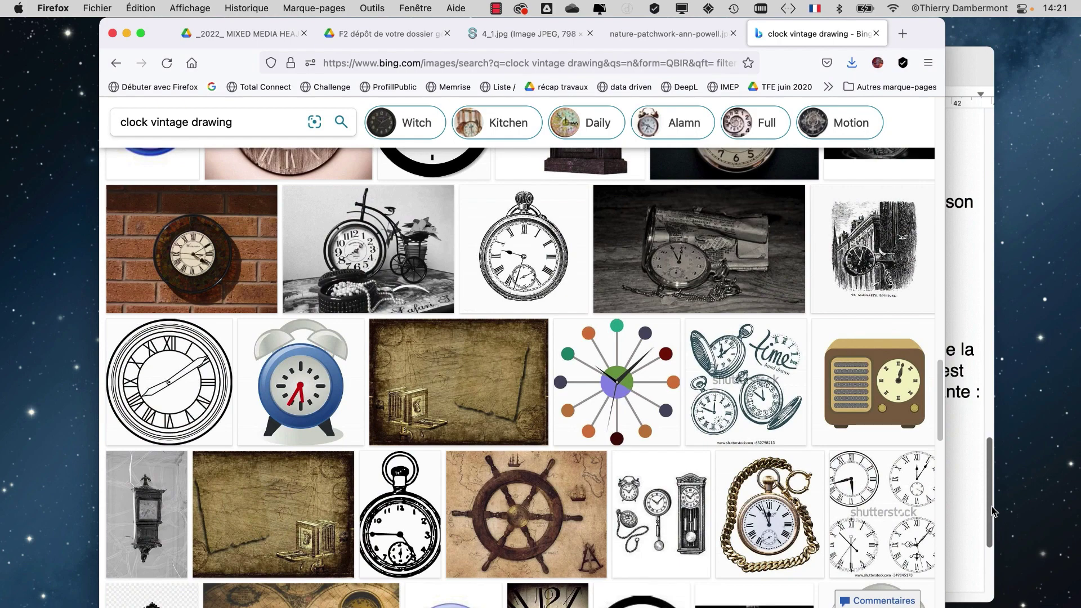
In Firefox, browse the Bing images for "clock vintage drawing" and open the first pocket watch's source image in its own tab
scroll(940, 512, "up", 20)
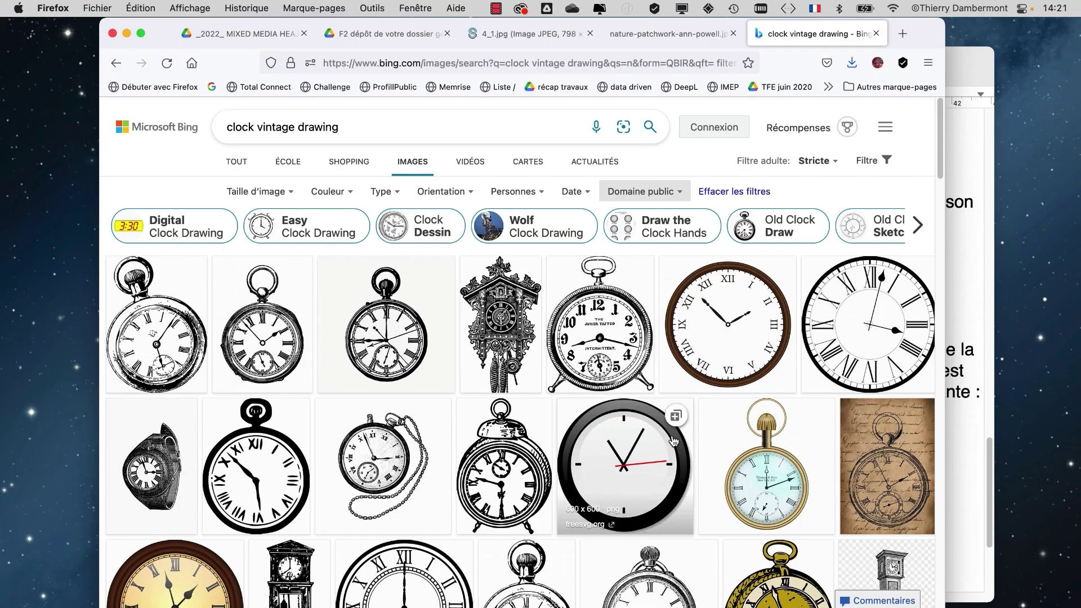
scroll(674, 440, "down", 2)
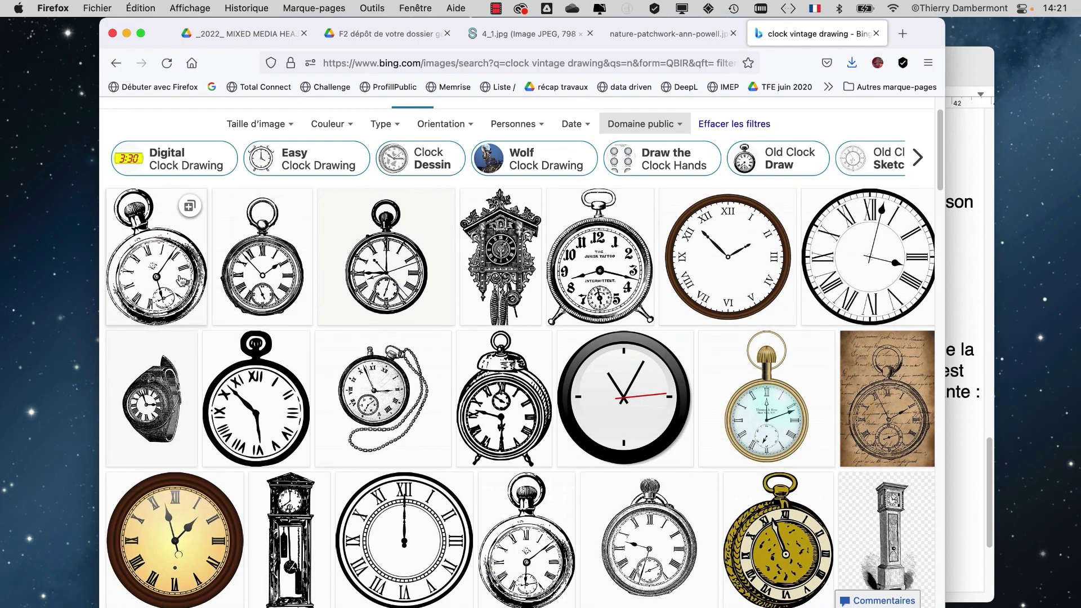
scroll(648, 197, "up", 2)
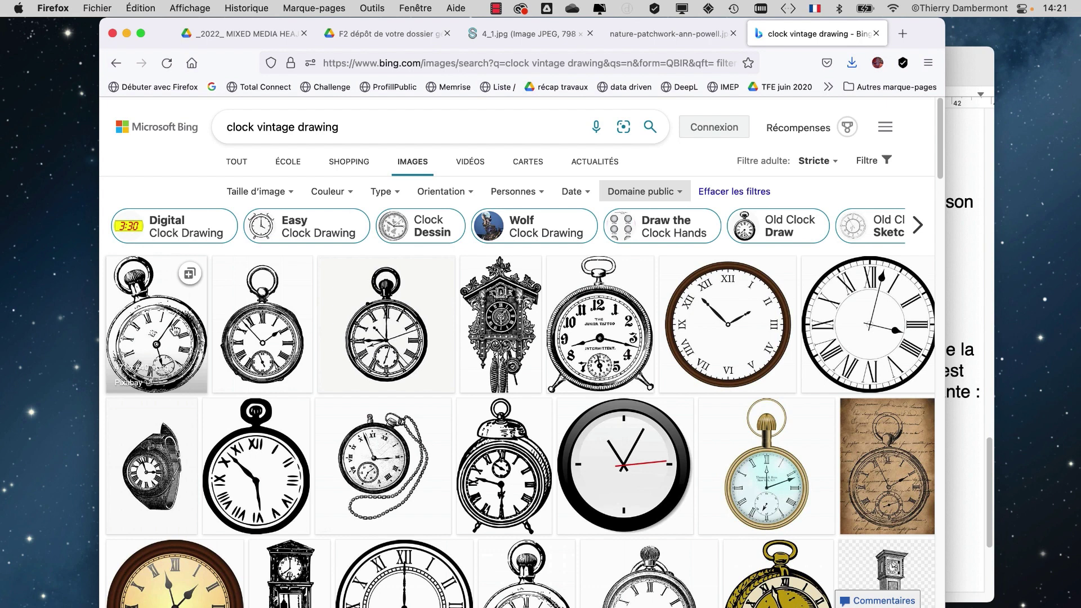
left_click(166, 312)
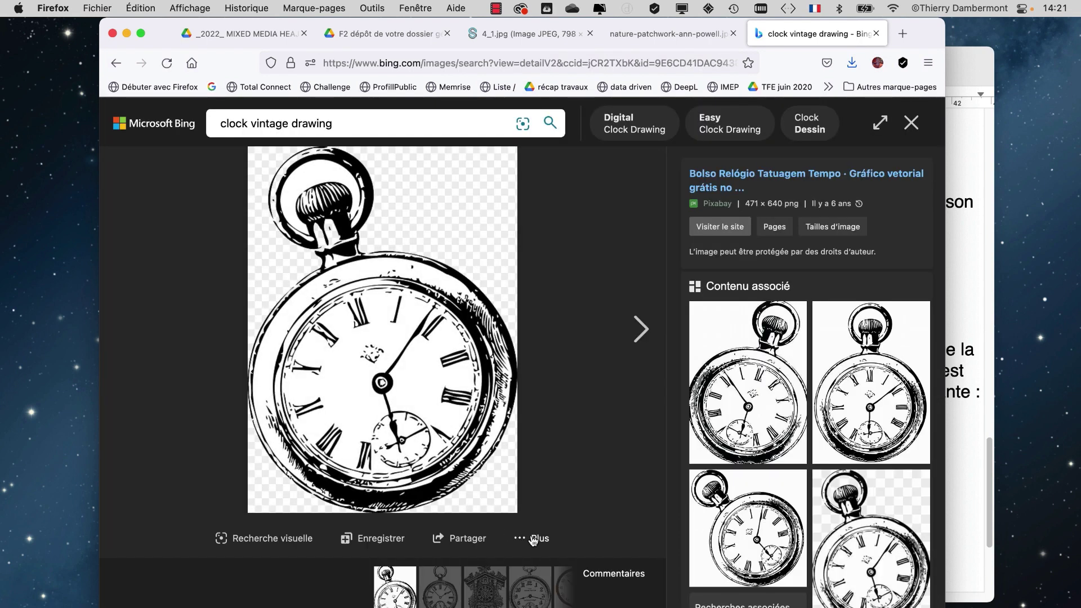
left_click(534, 541)
left_click(529, 453)
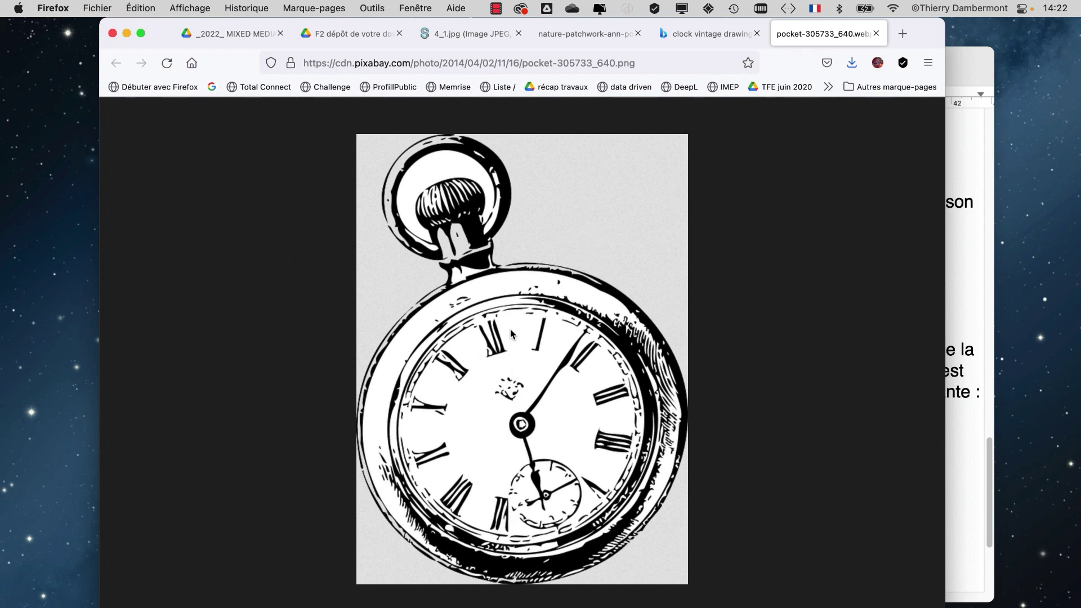
Save the pocket watch image as pocket-305733_640.webp in the ANALYSE DES RECHERC... folder and minimize the browser window
key("super+s")
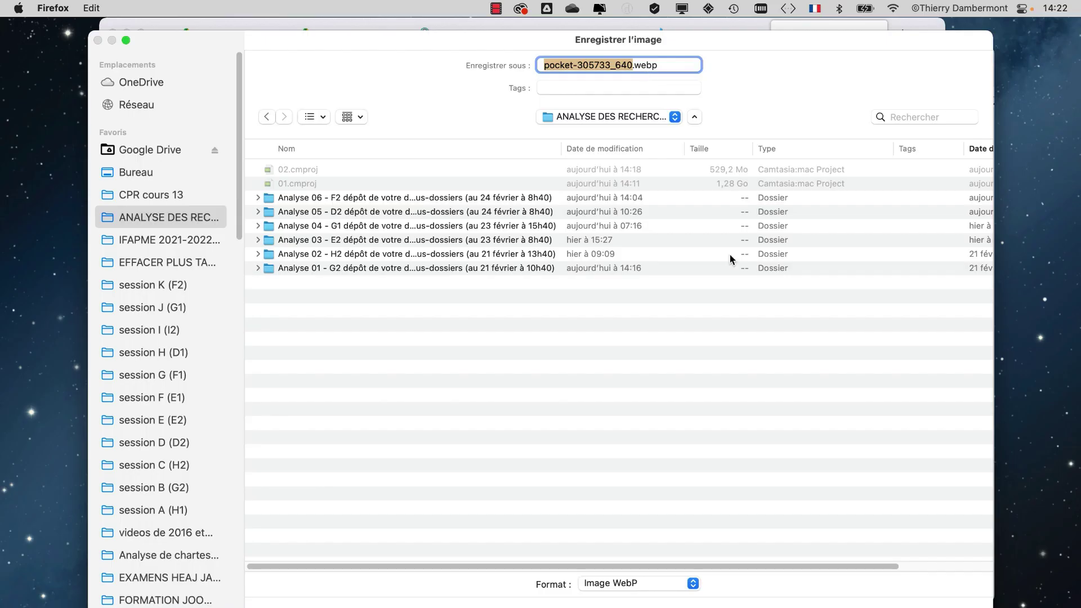
key("Return")
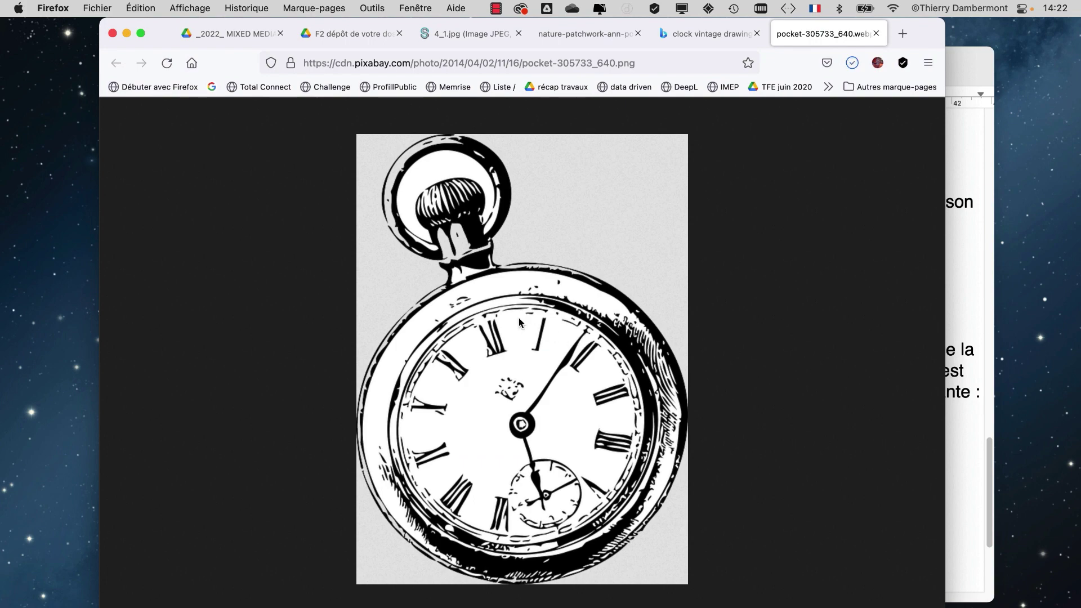
left_click(127, 34)
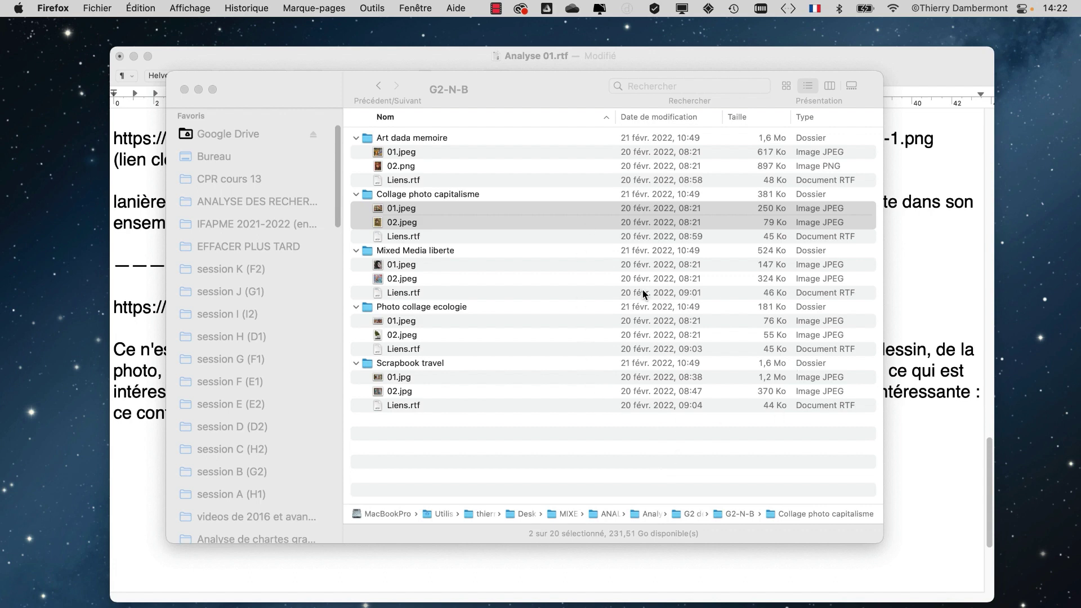
Switch to Photoshop and open the saved pocket watch image
key("super+Tab")
key("super+Tab")
key("super+Tab")
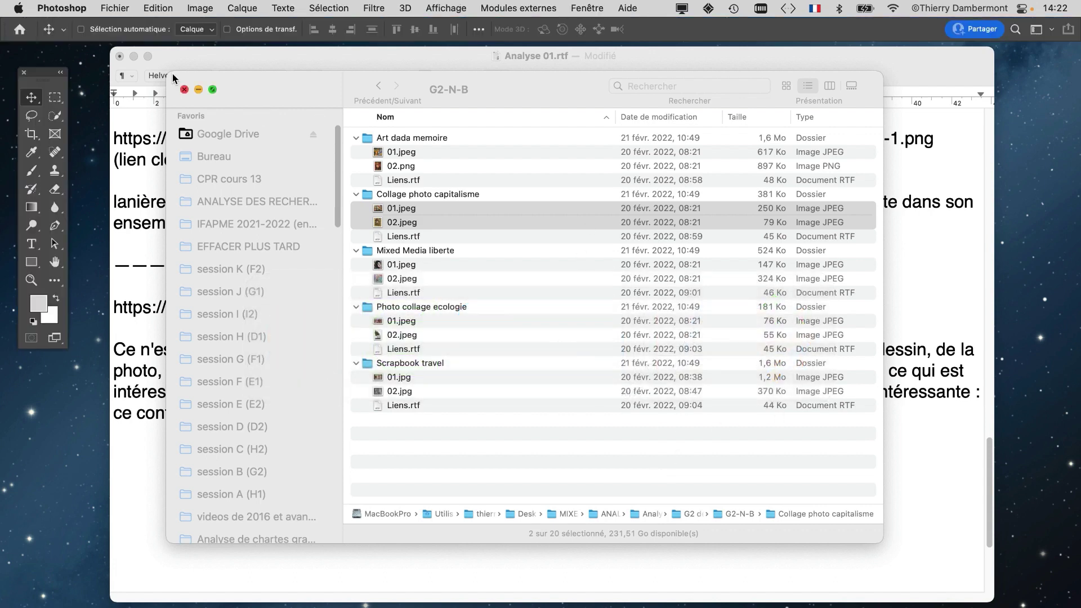
left_click(115, 8)
left_click(542, 204)
key("super+o")
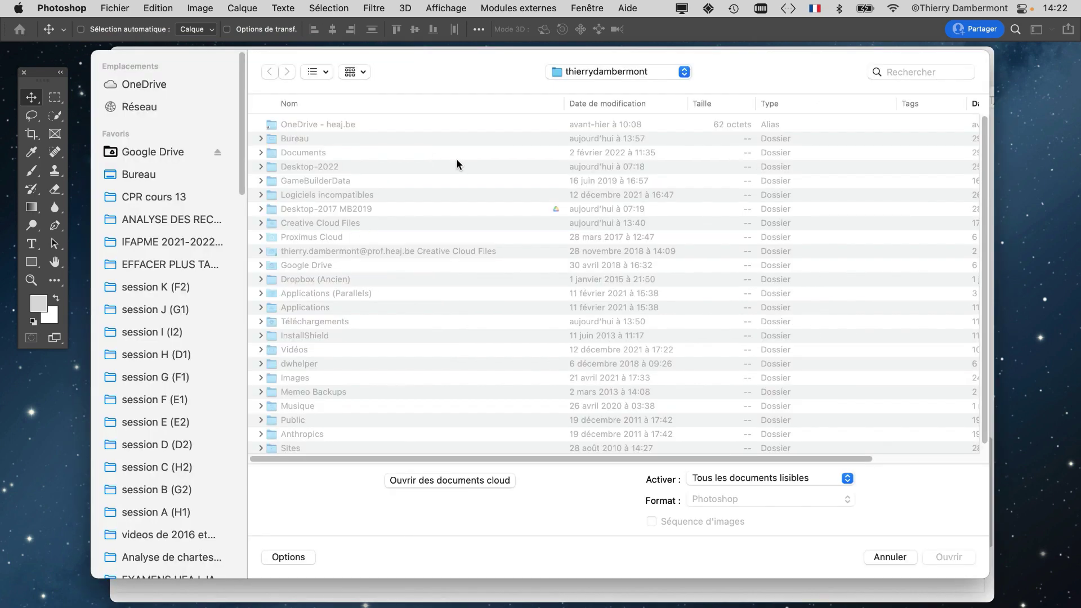
left_click(949, 557)
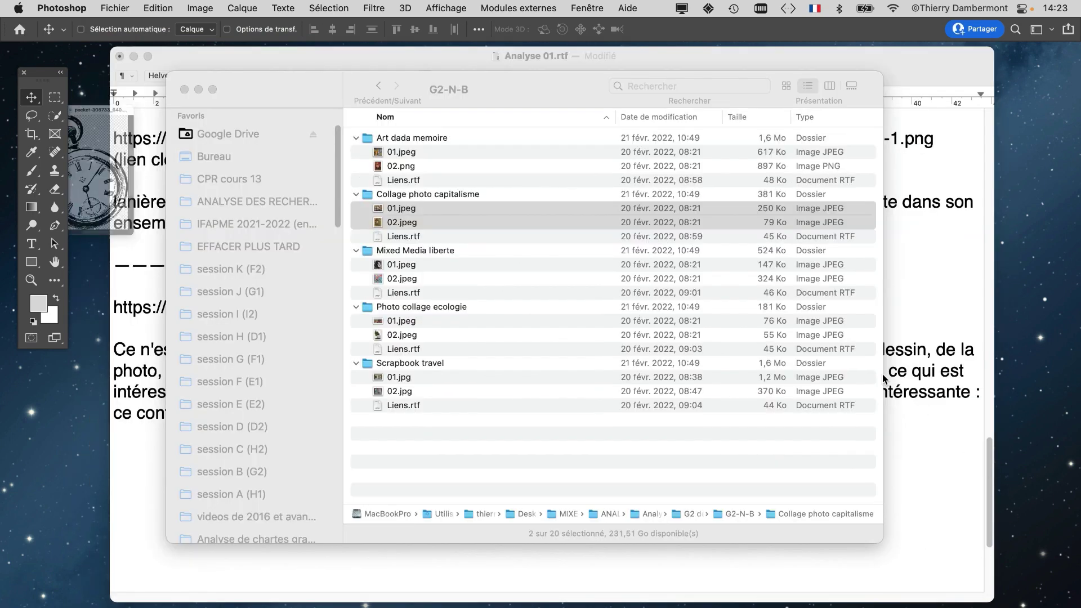
Examine the pocket watch drawing enlarged in full screen, and preview 01.jpeg from the Collage photo capitalisme folder in Finder
key("f")
scroll(587, 371, "up", 5)
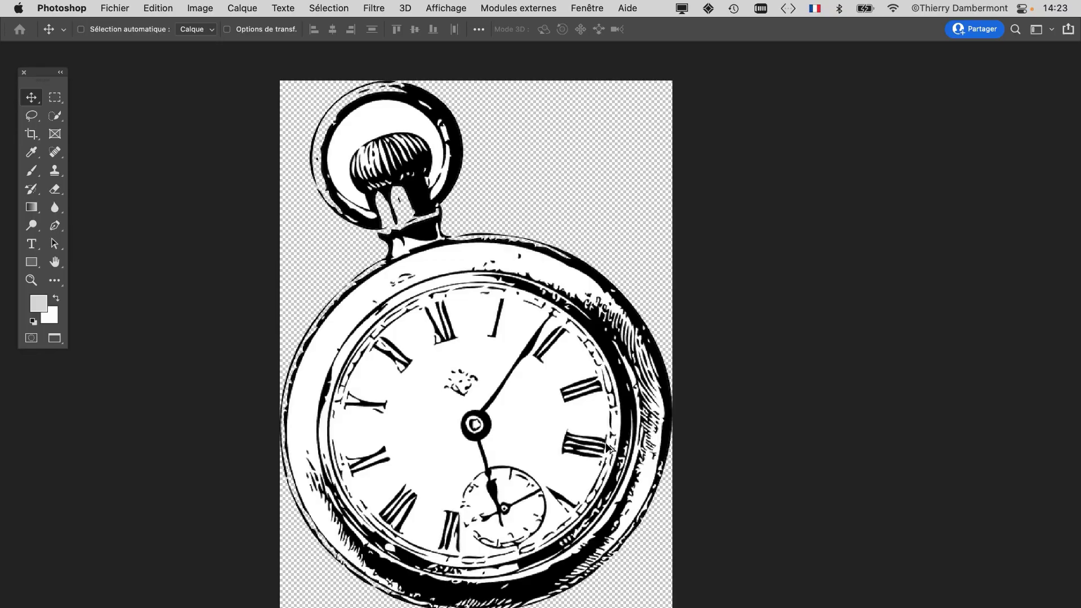
scroll(610, 447, "up", 3)
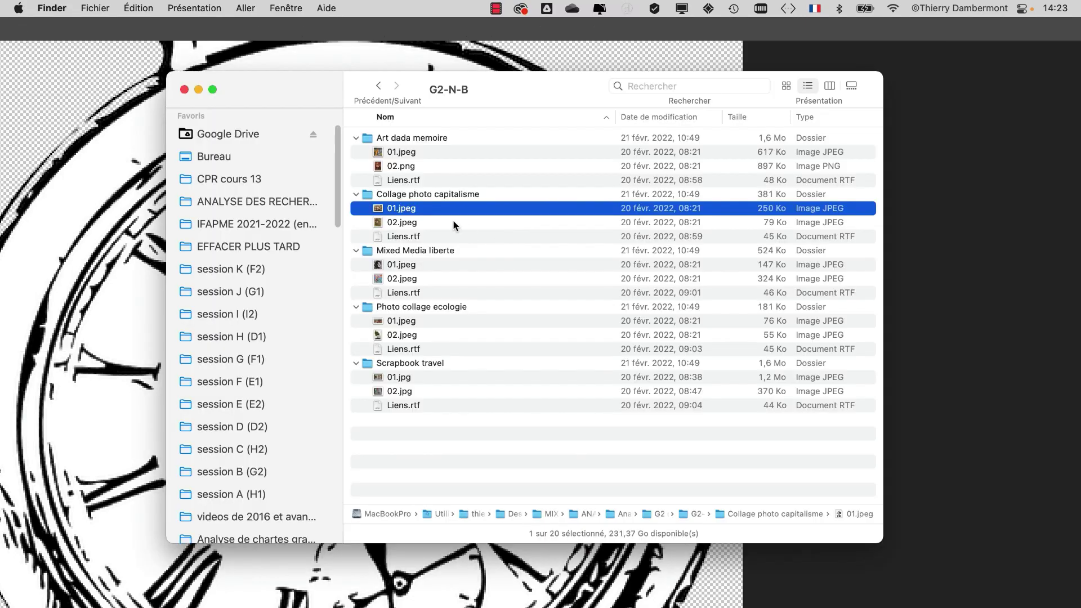
key("space")
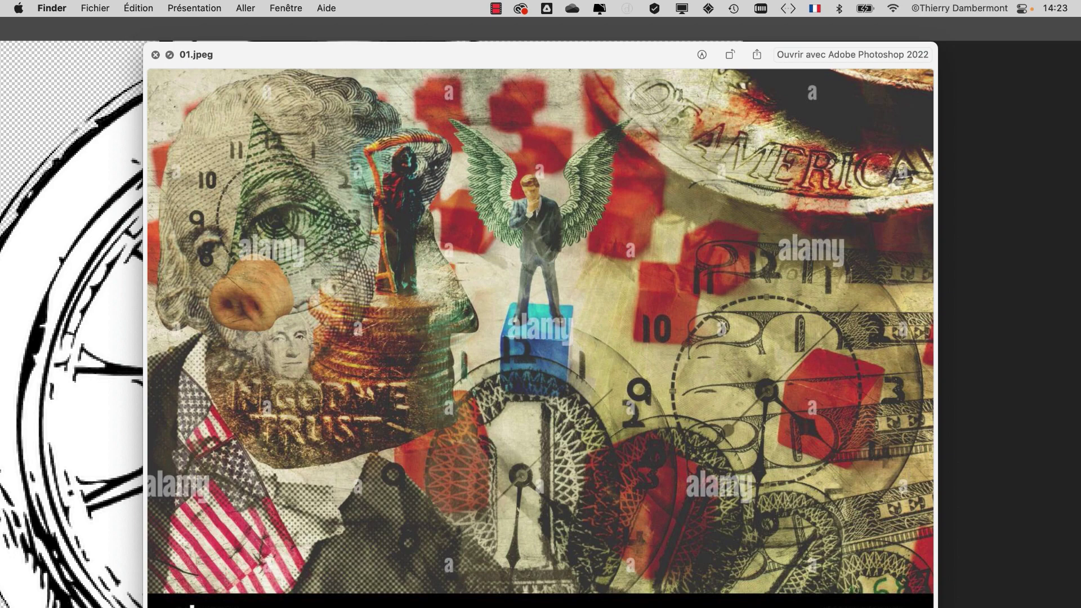
Switch back to Photoshop and examine the pixelated edges of the pocket watch drawing at different magnifications
key("super+Tab")
scroll(658, 296, "up", 5)
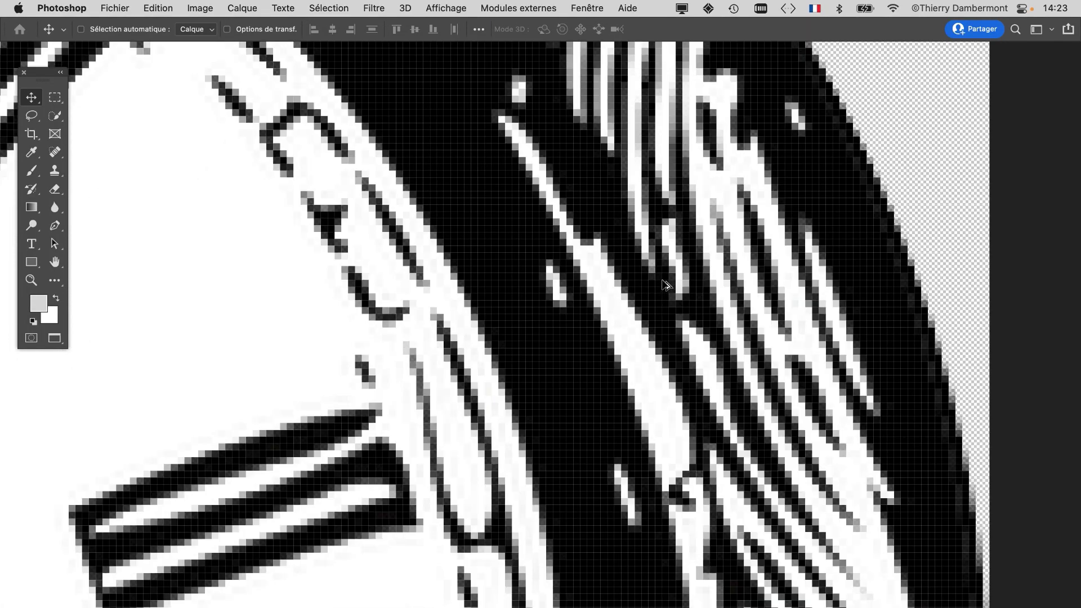
scroll(681, 256, "down", 4)
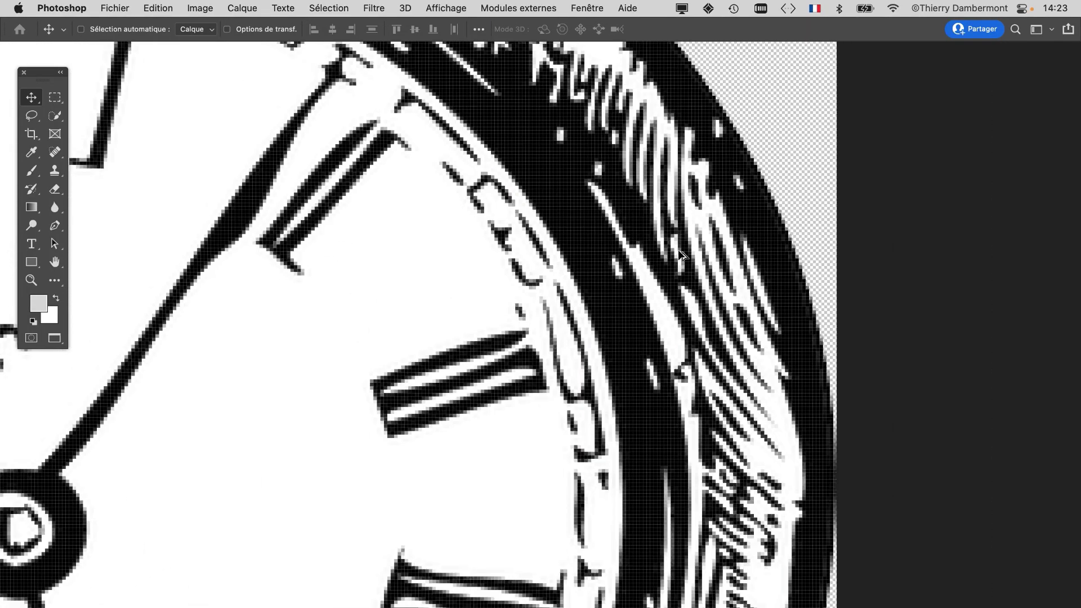
scroll(697, 258, "up", 3)
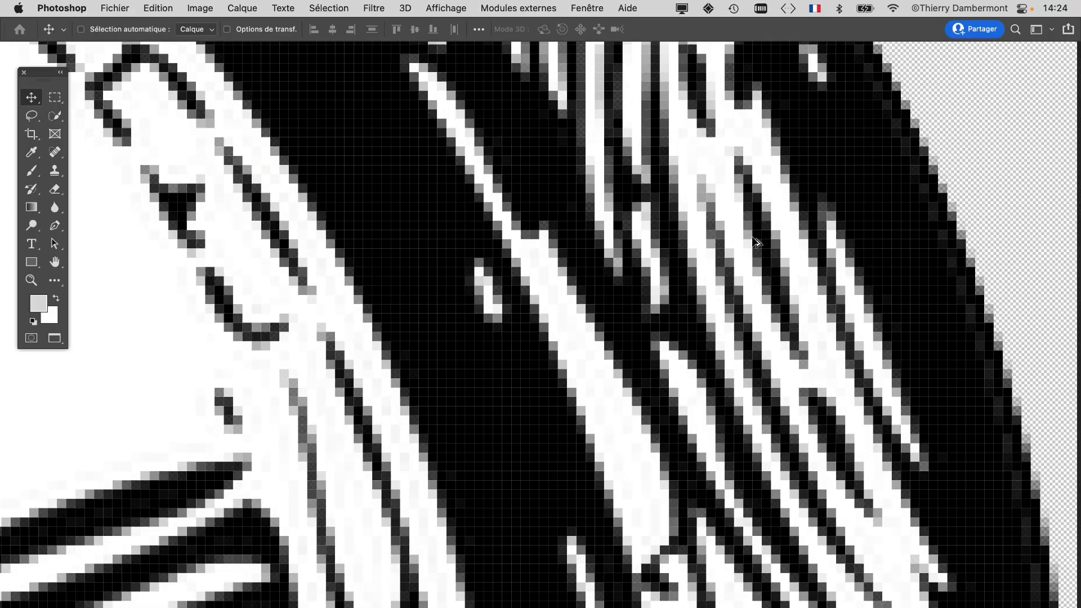
scroll(753, 263, "down", 3)
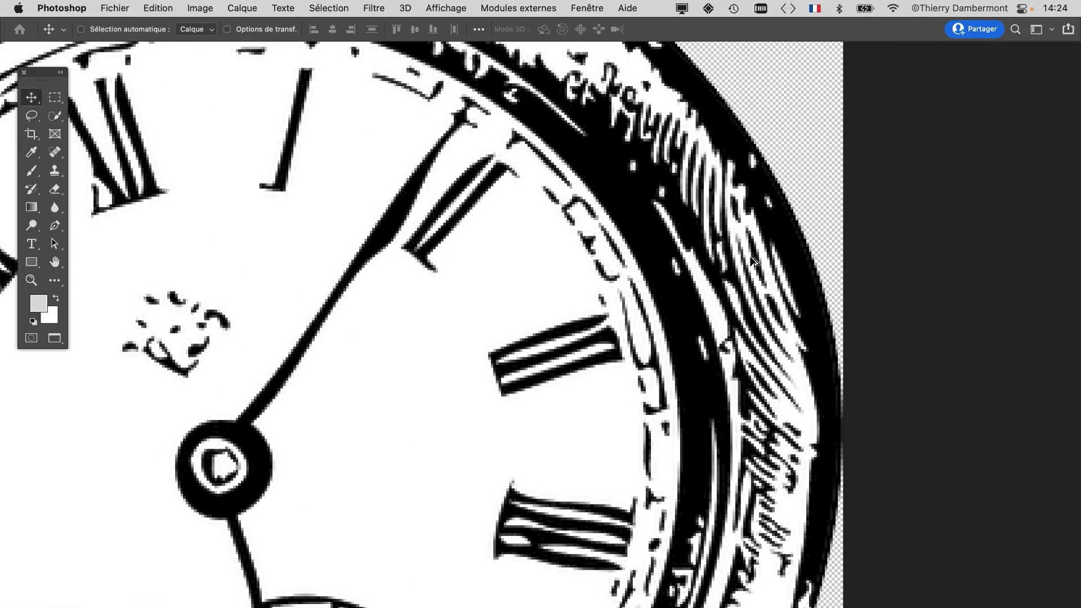
scroll(755, 262, "up", 5)
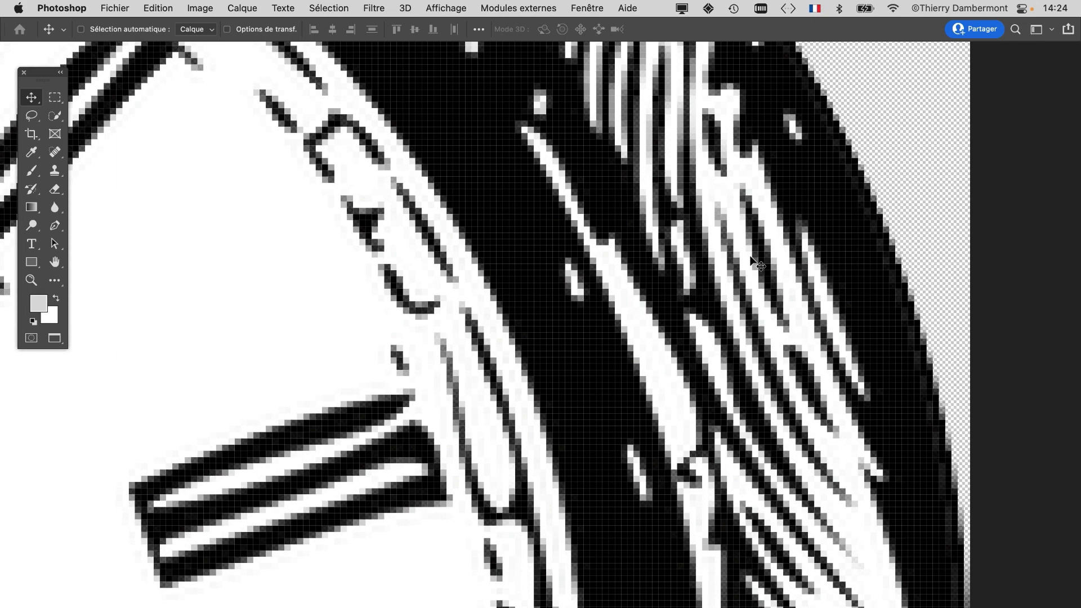
scroll(750, 256, "down", 5)
left_click(220, 7)
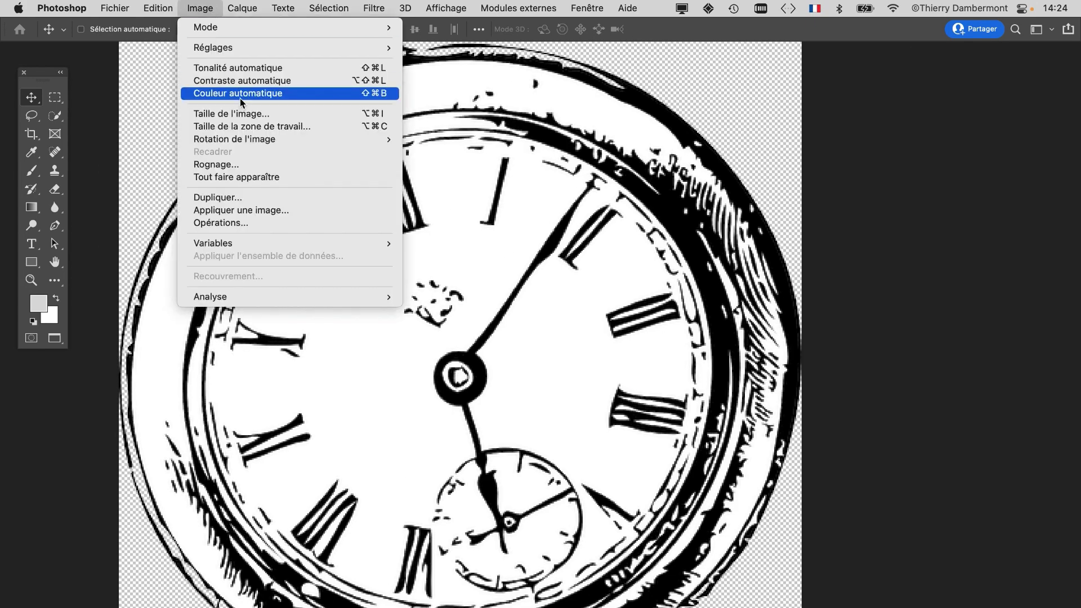
left_click(732, 241)
key("super+alt+i")
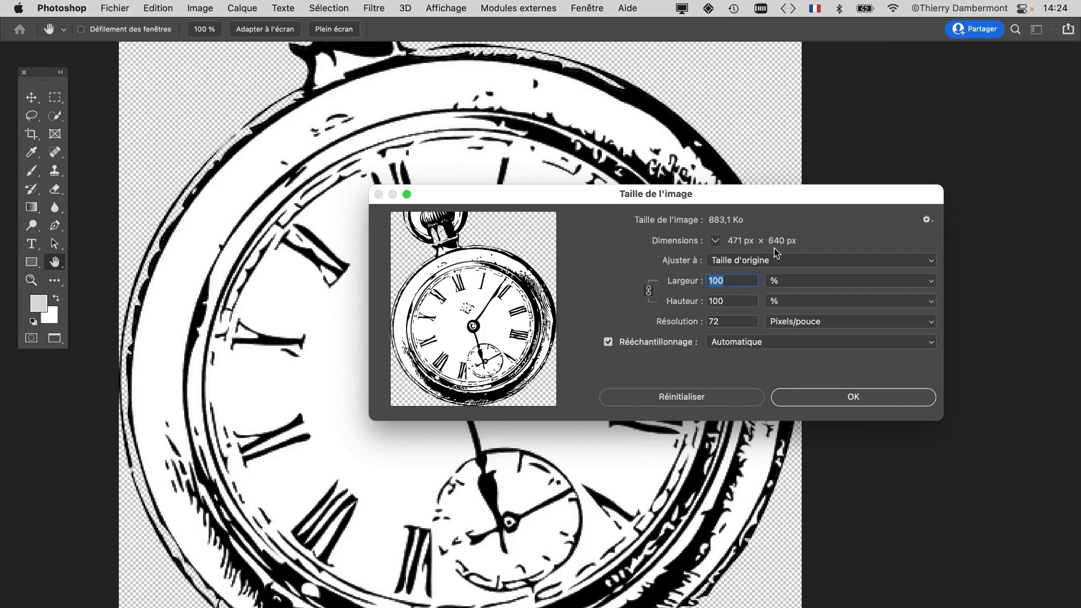
left_click(681, 397)
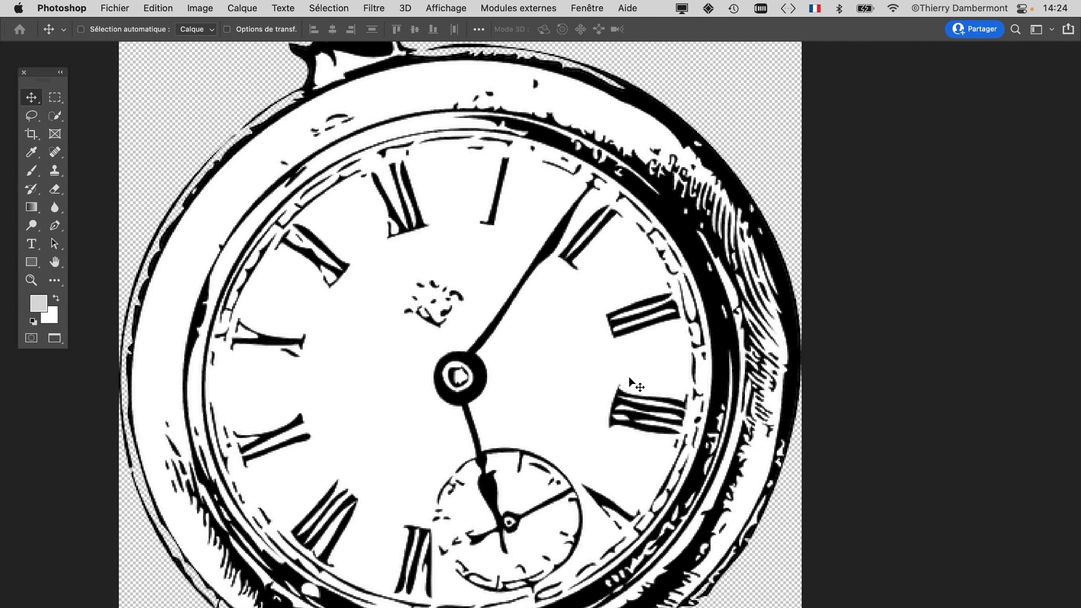
Start resizing the pocket watch image and set its linked width and height to 300 % with automatic resampling
left_click(204, 8)
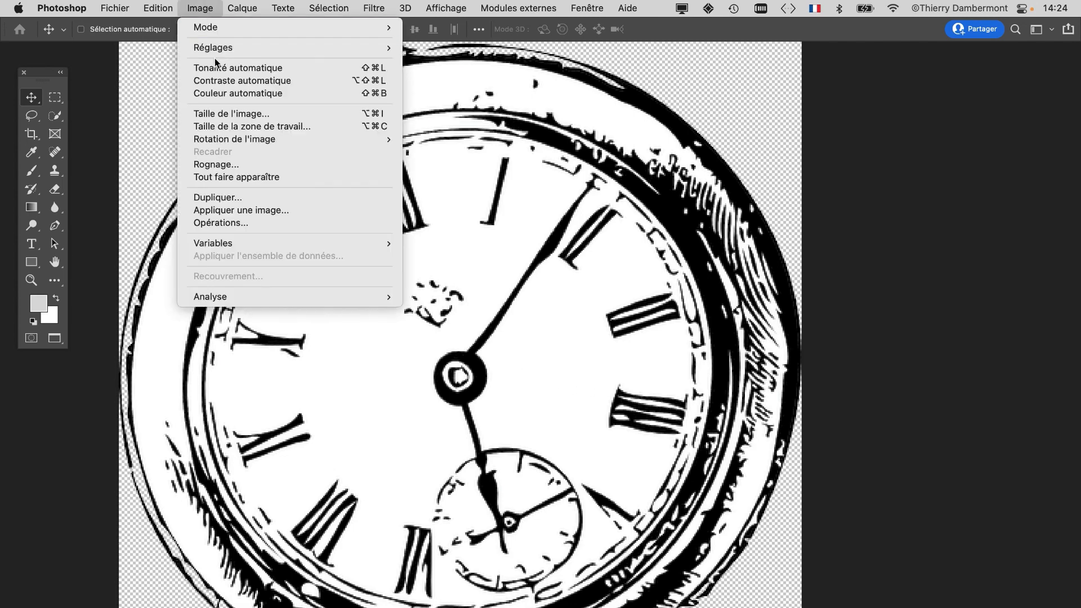
left_click(223, 113)
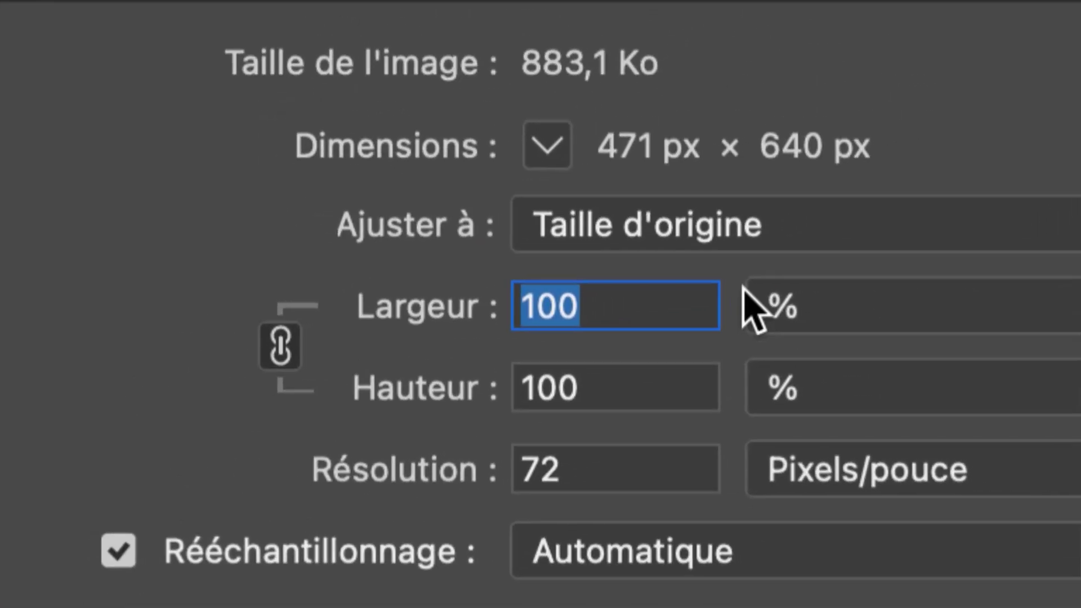
left_click(791, 88)
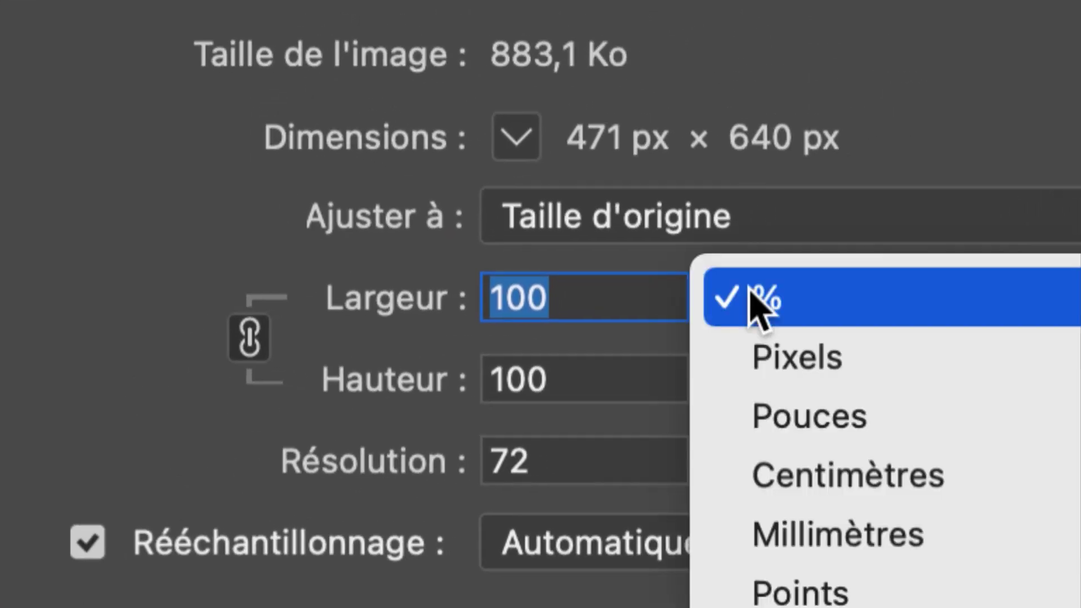
left_click(760, 304)
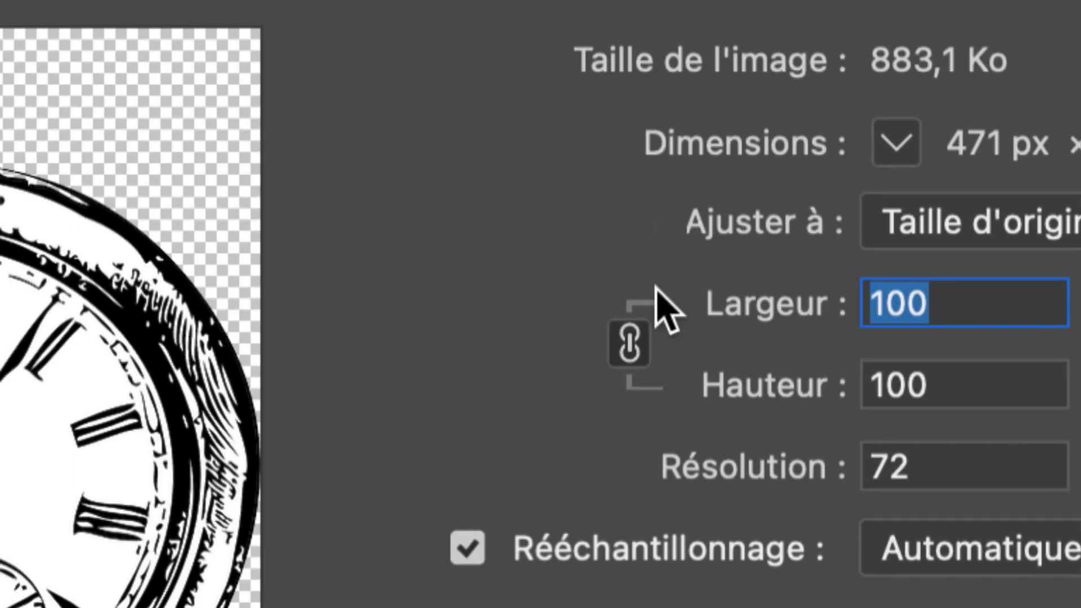
type("300")
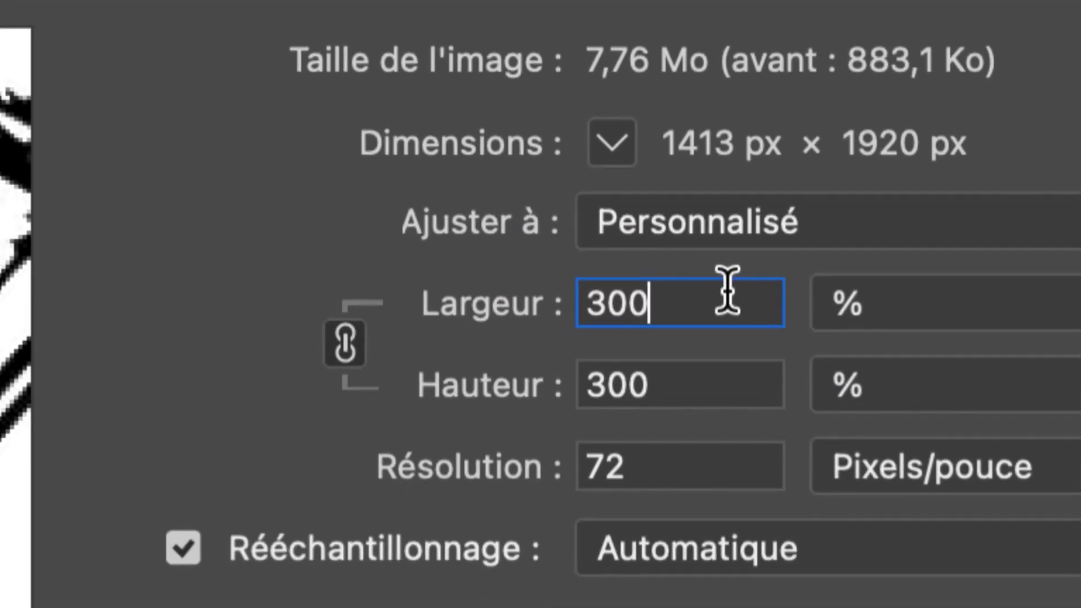
left_click_drag(679, 293, 566, 292)
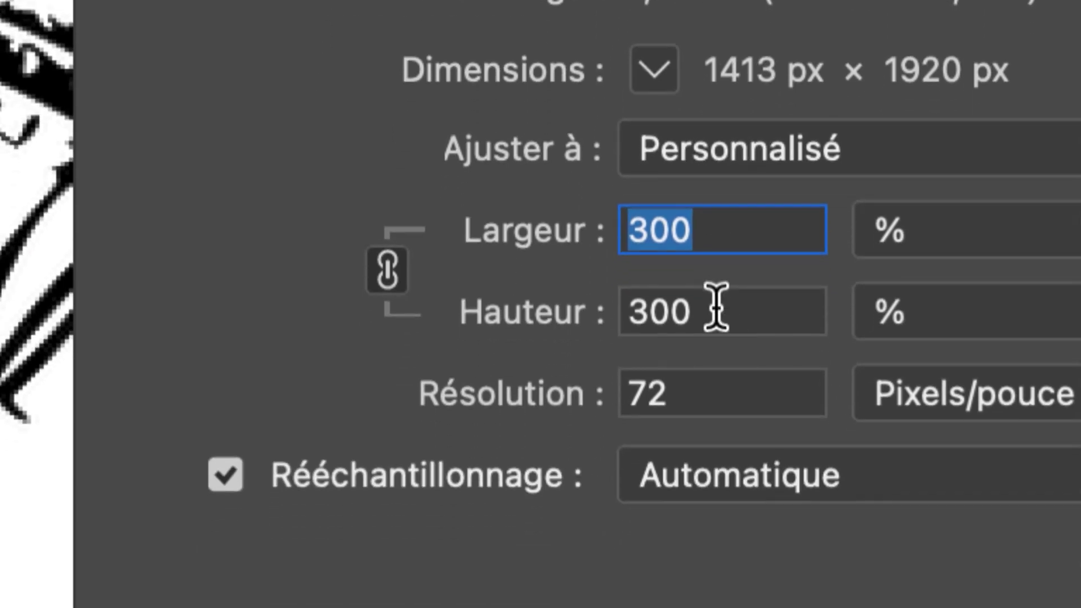
left_click_drag(696, 464, 603, 464)
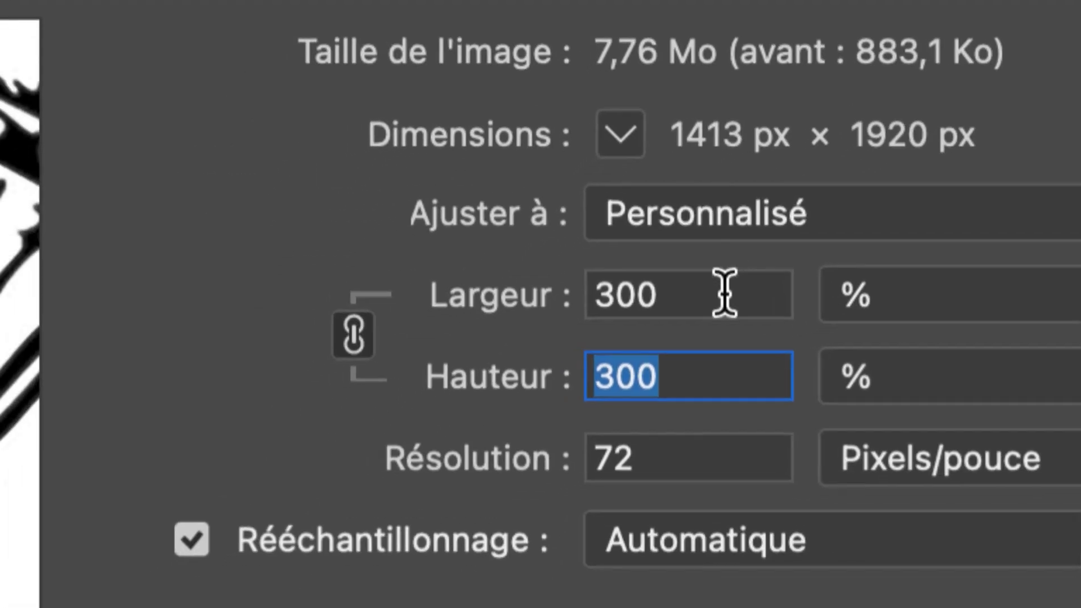
left_click(628, 405)
left_click_drag(716, 292, 602, 271)
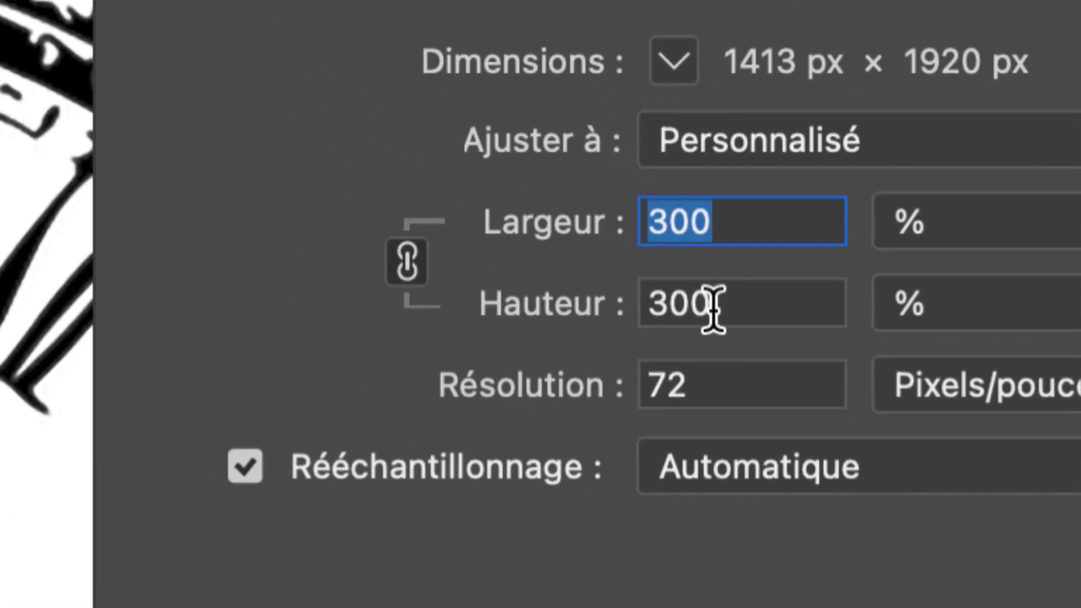
left_click(749, 353)
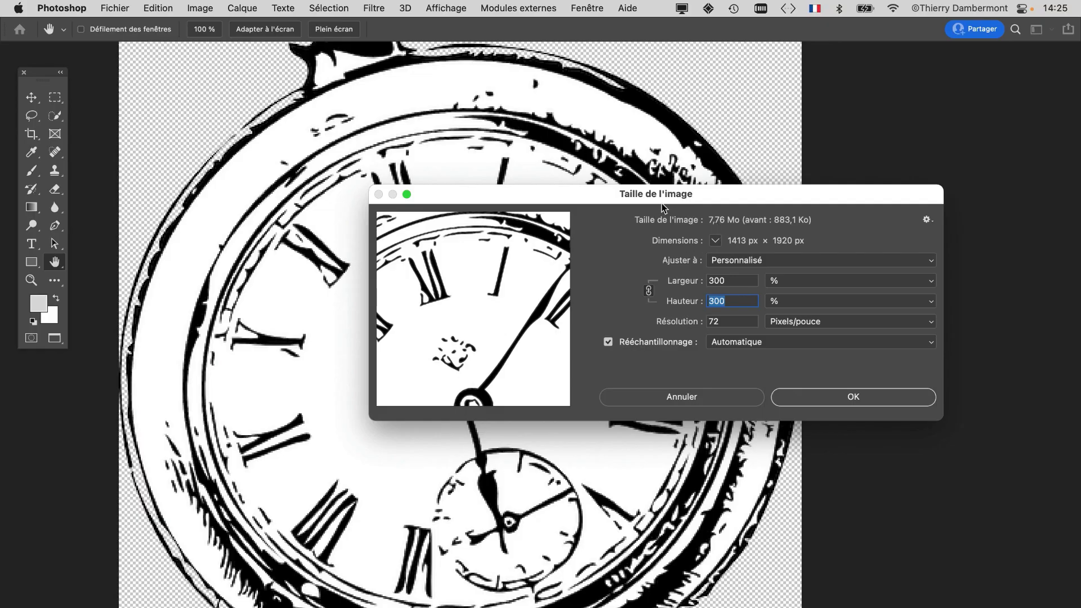
Enlarge the Image Size dialog and compare the clock hand's edges in its preview with and without resampling
left_click_drag(663, 204, 391, 80)
left_click_drag(662, 288, 1079, 606)
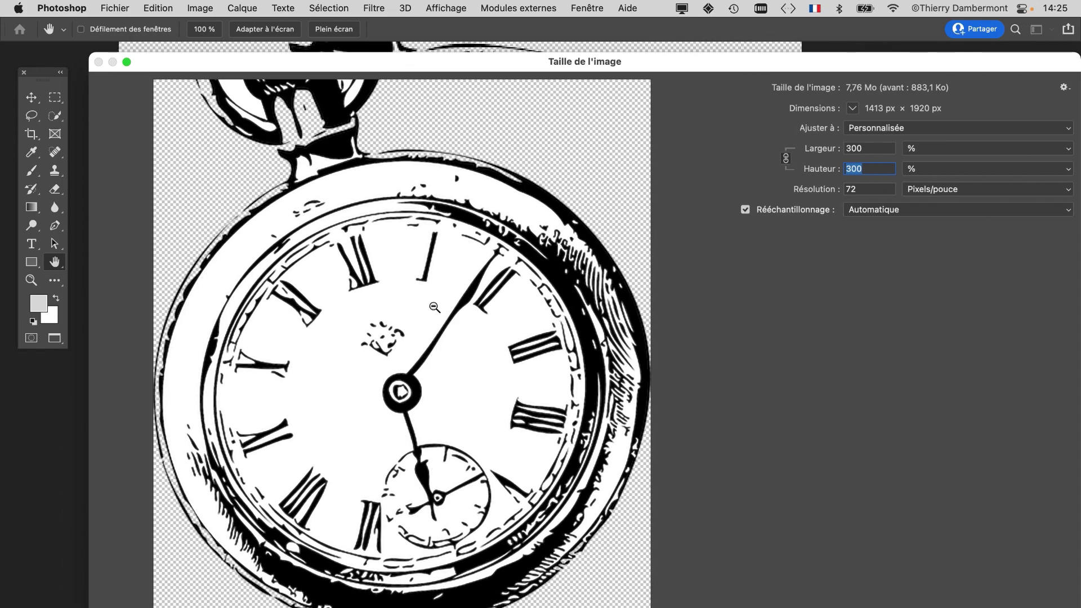
left_click(433, 304, "super")
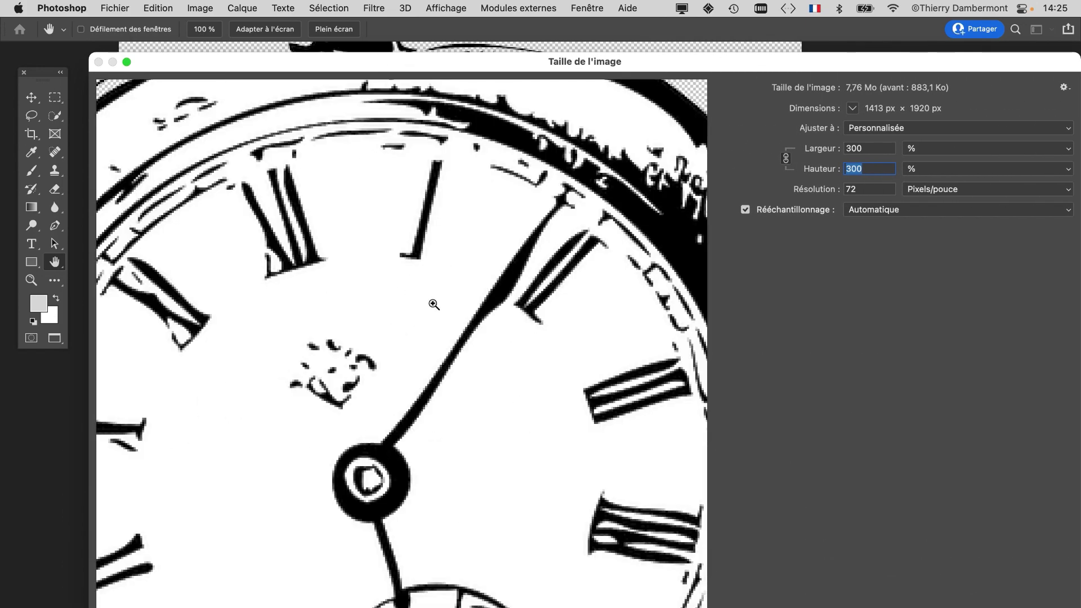
left_click(433, 304, "super")
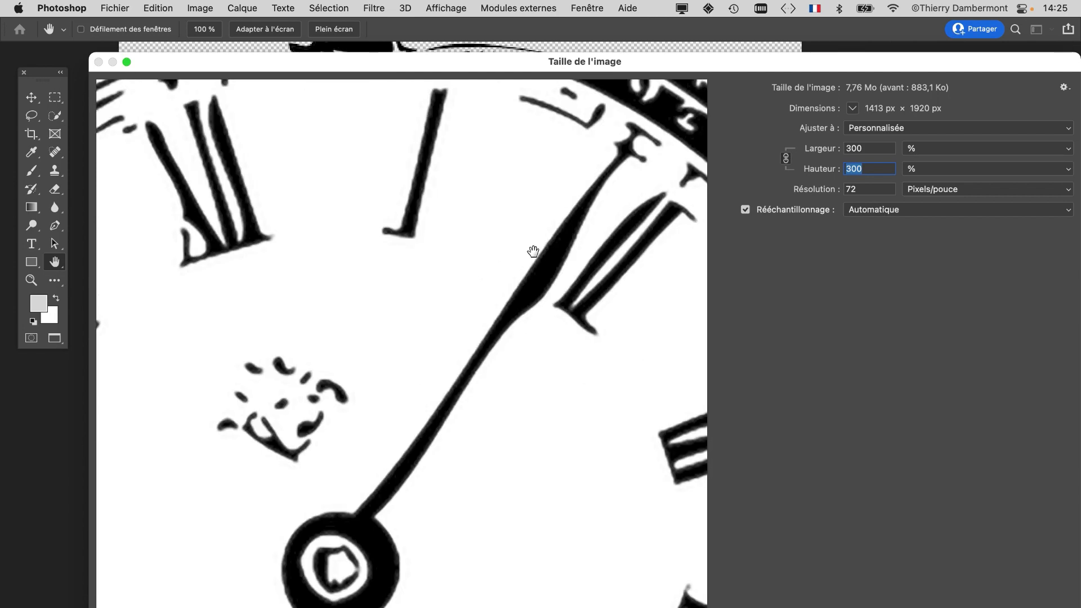
left_click(570, 237, "super")
left_click(571, 262, "super")
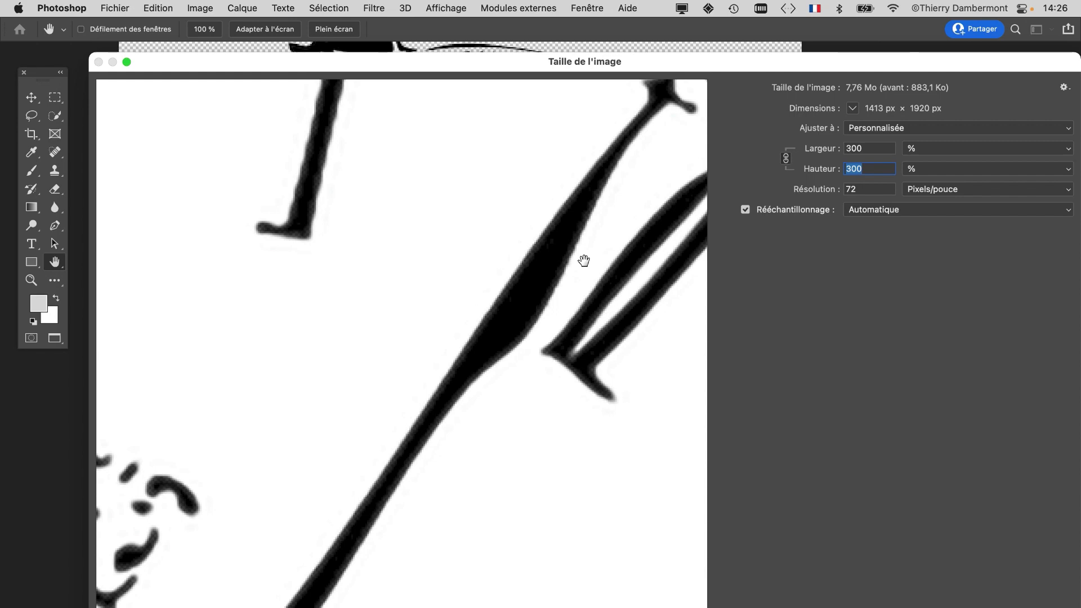
left_click(572, 220, "super")
left_click(579, 222, "super")
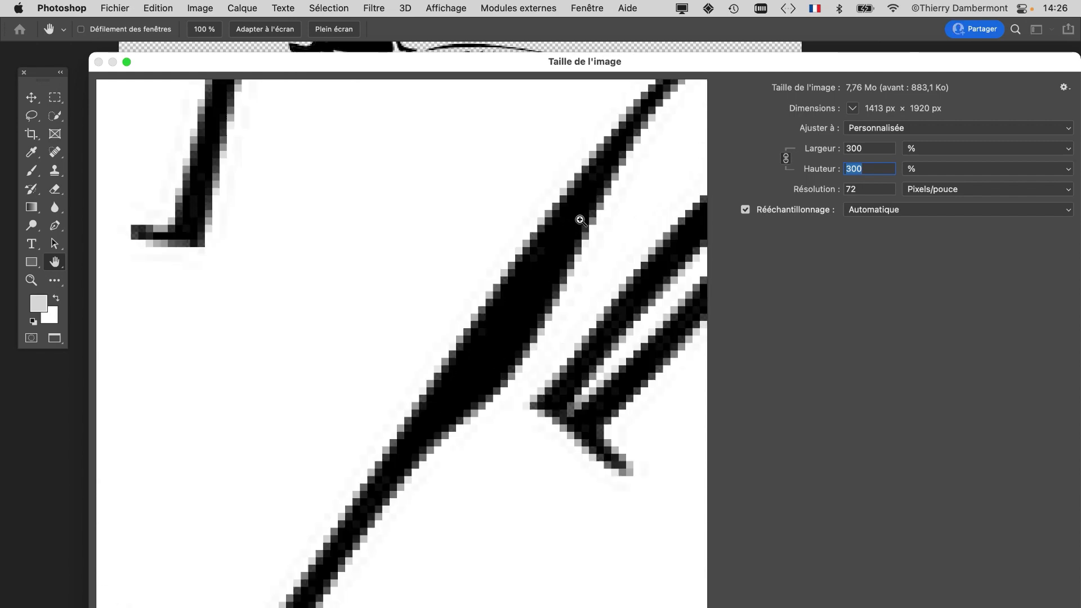
left_click(597, 237, "super")
Inspect the resampled numerals, central hub and outer rim of the watch in the enlarged Image Size preview
left_click_drag(359, 404, 487, 435)
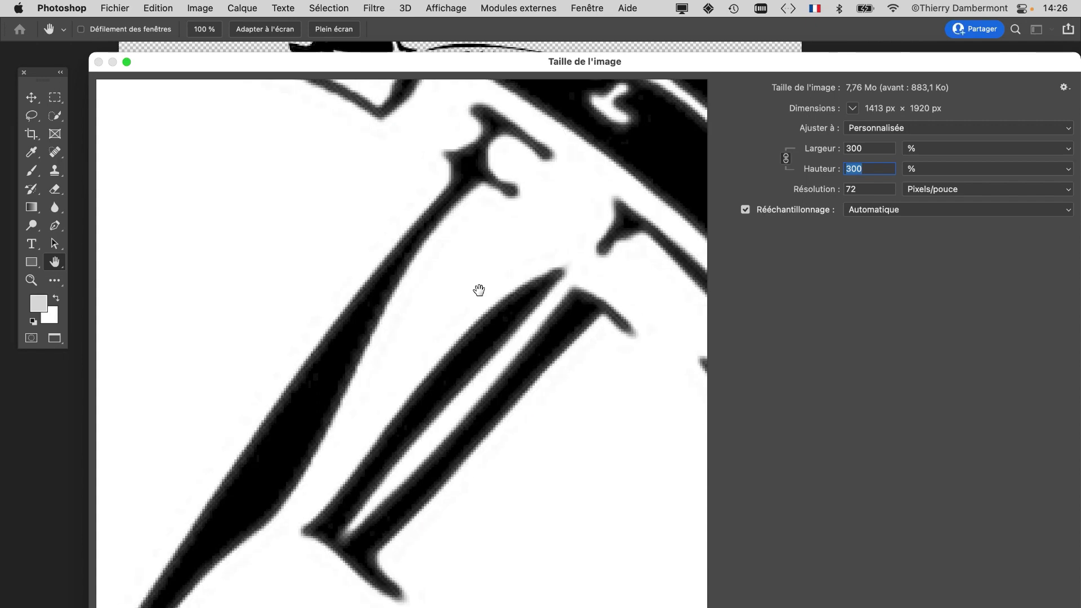
left_click_drag(460, 262, 540, 399)
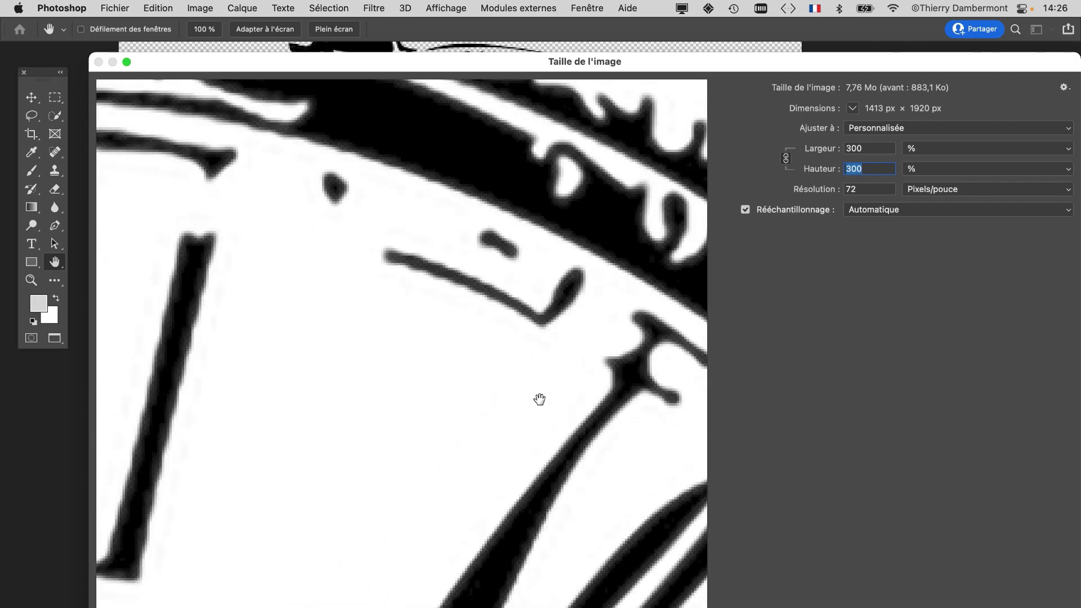
left_click_drag(406, 366, 486, 356)
left_click_drag(336, 403, 528, 382)
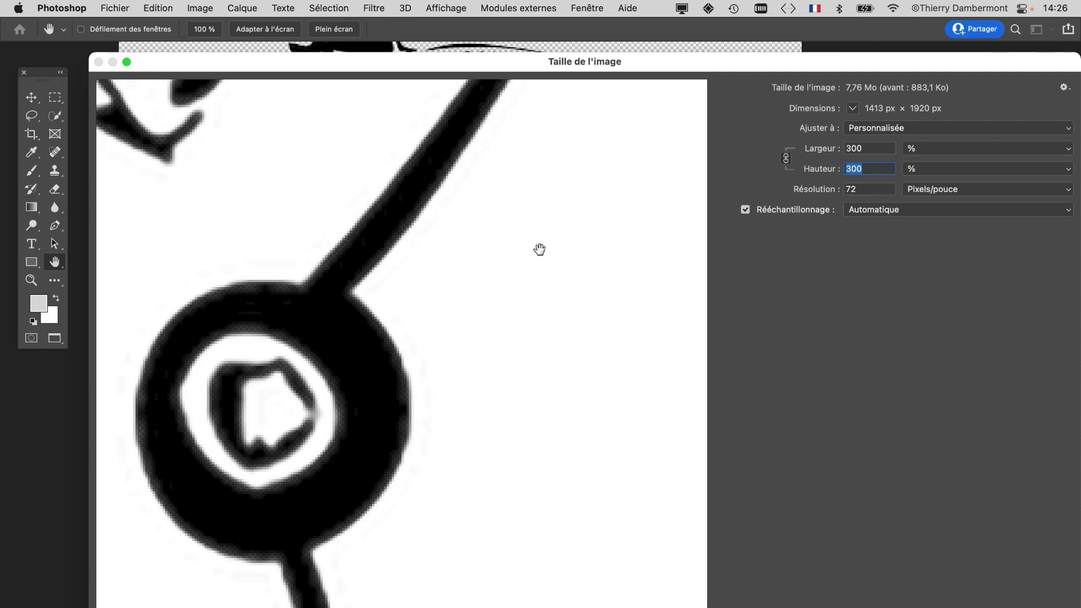
mouse_move(540, 248)
left_mouse_down()
mouse_move(575, 372)
mouse_move(408, 526)
mouse_move(491, 424)
mouse_move(552, 437)
mouse_move(454, 536)
left_mouse_up()
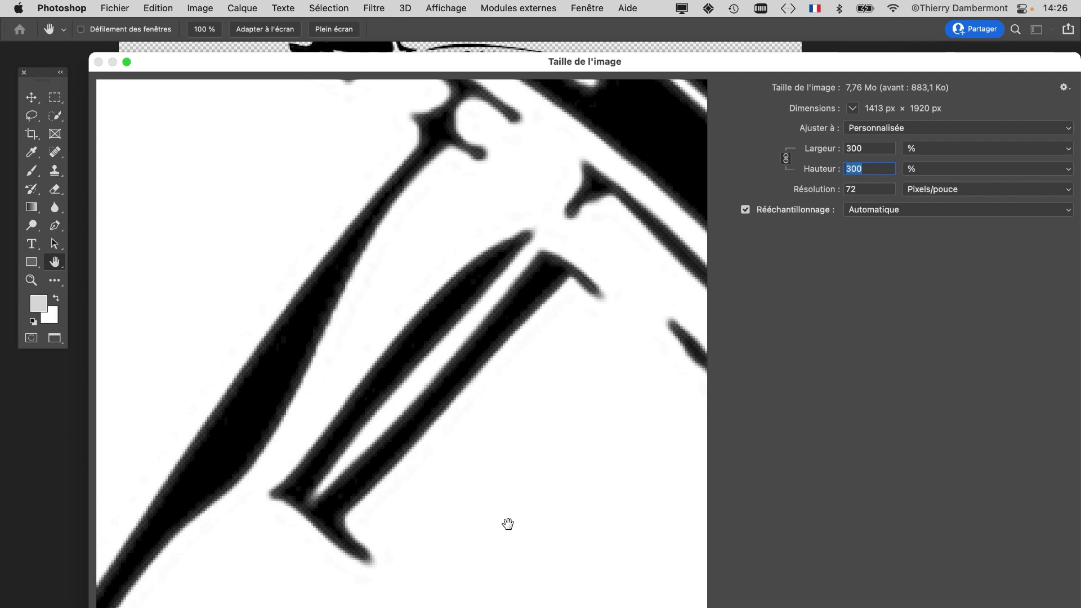
mouse_move(543, 425)
left_mouse_down()
mouse_move(410, 313)
mouse_move(367, 237)
mouse_move(441, 353)
mouse_move(410, 324)
mouse_move(415, 280)
mouse_move(410, 384)
mouse_move(401, 330)
mouse_move(408, 238)
mouse_move(405, 370)
left_mouse_up()
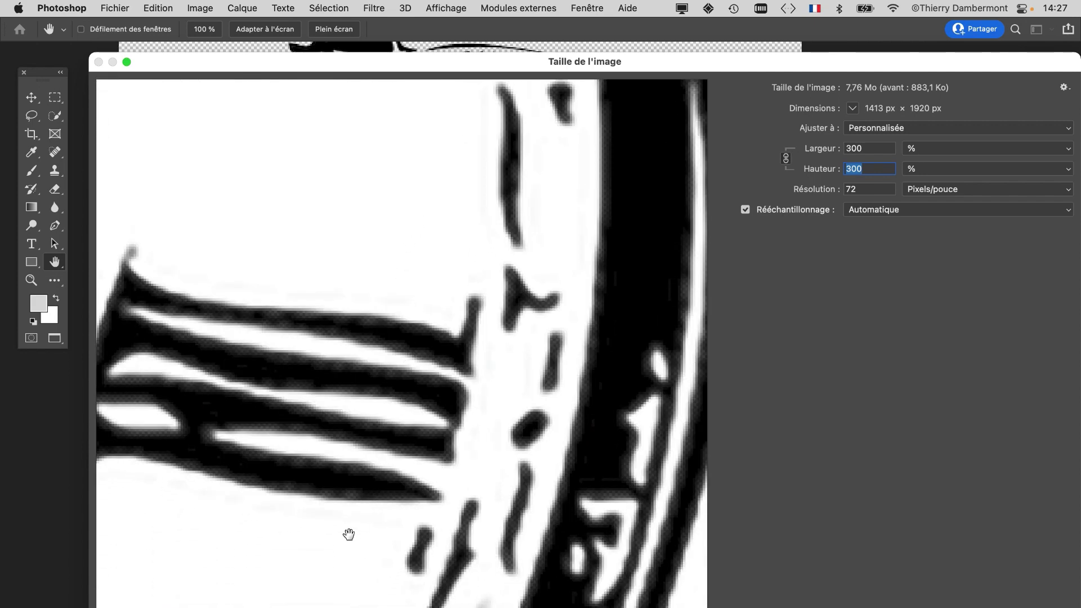
left_click_drag(350, 531, 407, 232)
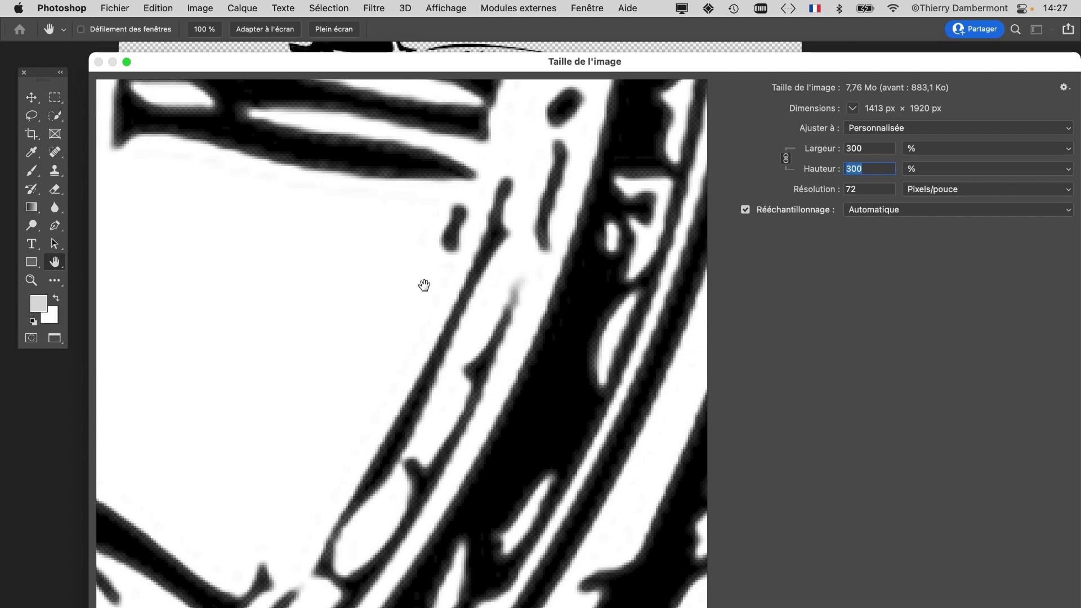
Switch to Firefox to view the Google results for "nyquist shannon", and minimize the browser window
left_click(33, 483)
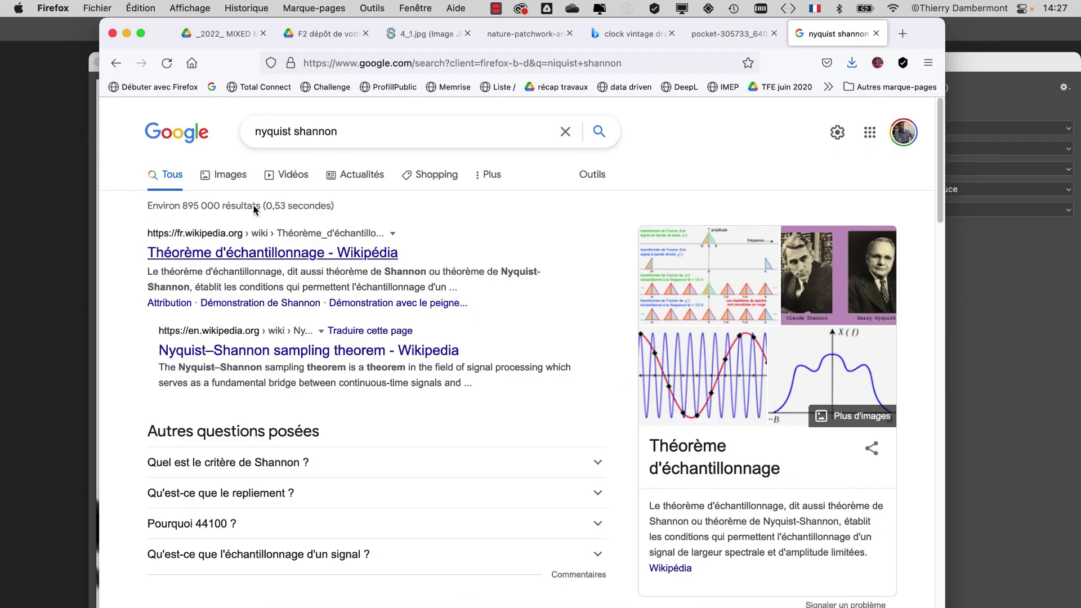
left_click(128, 34)
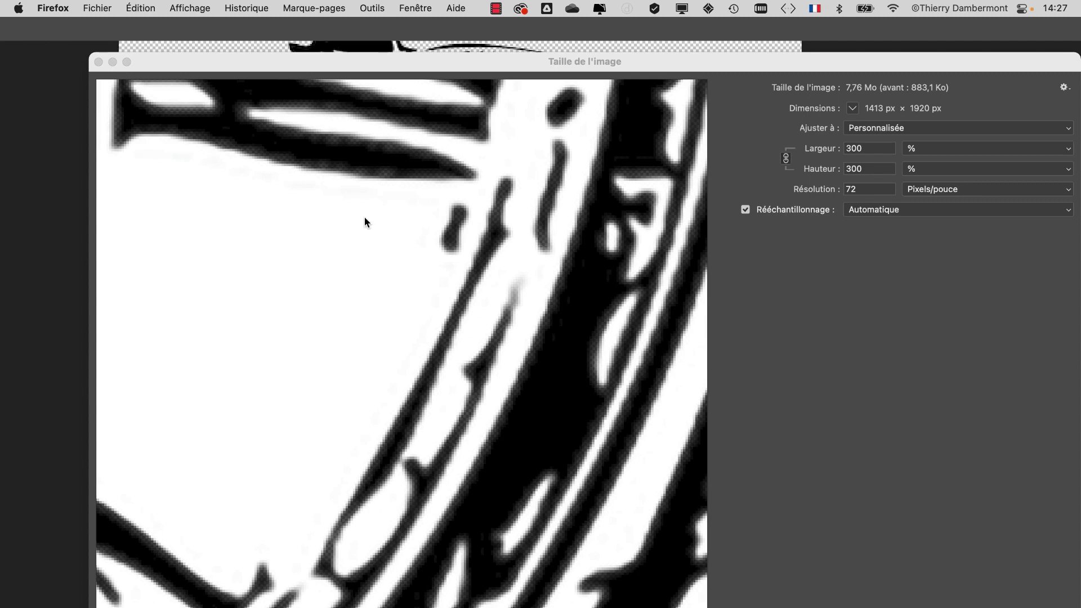
Return to Photoshop and apply the 300 % resize to the pocket watch image
left_click(887, 57)
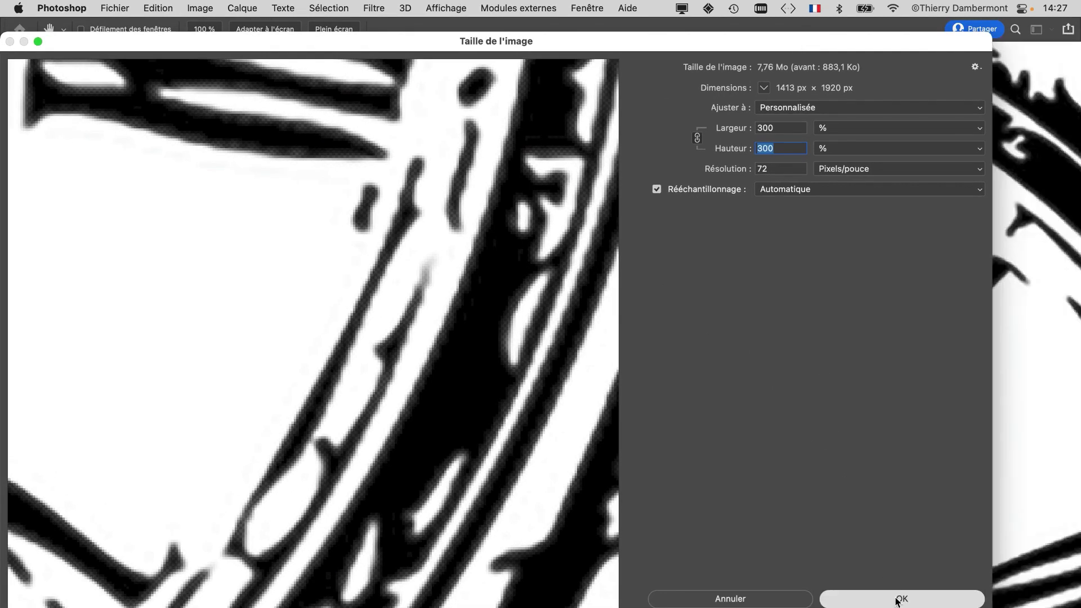
left_click(900, 599)
scroll(735, 365, "down", 5)
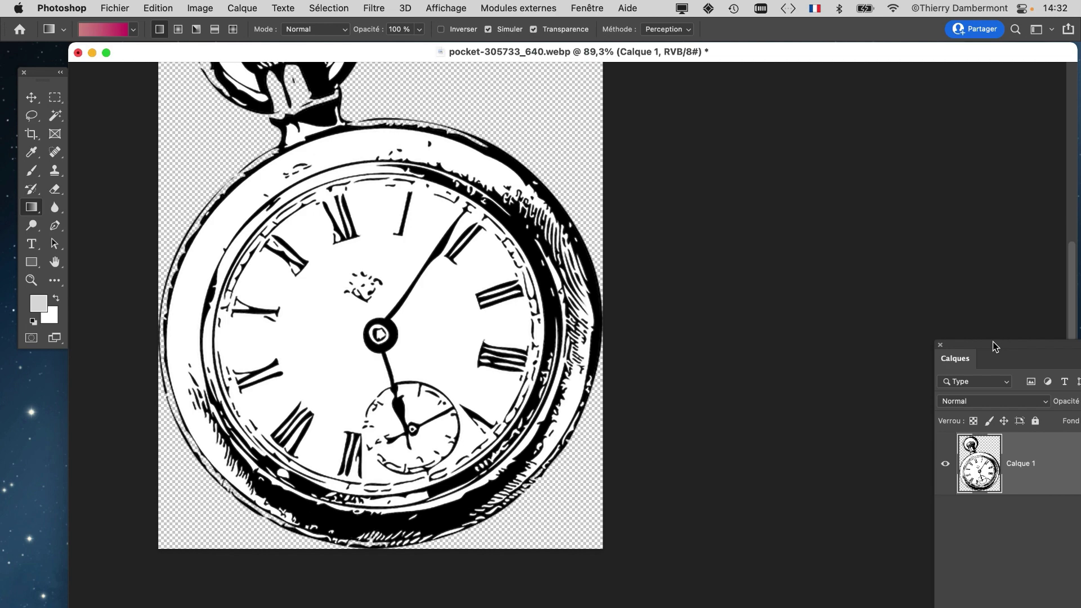
Move the Layers panel next to the watch drawing and shorten it to fit its single layer
left_click_drag(995, 346, 717, 102)
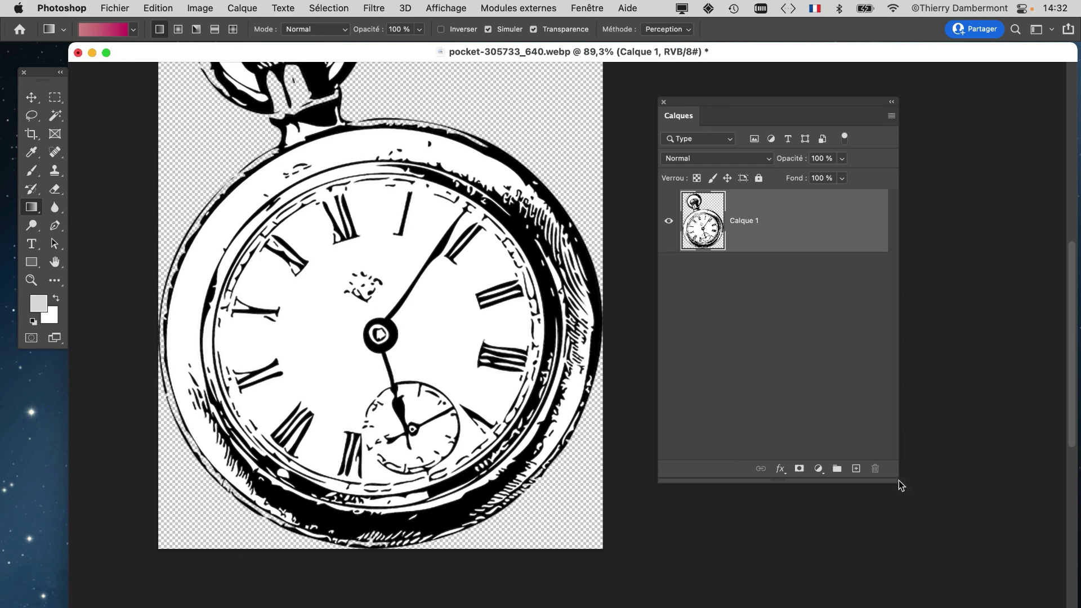
left_click_drag(901, 485, 905, 321)
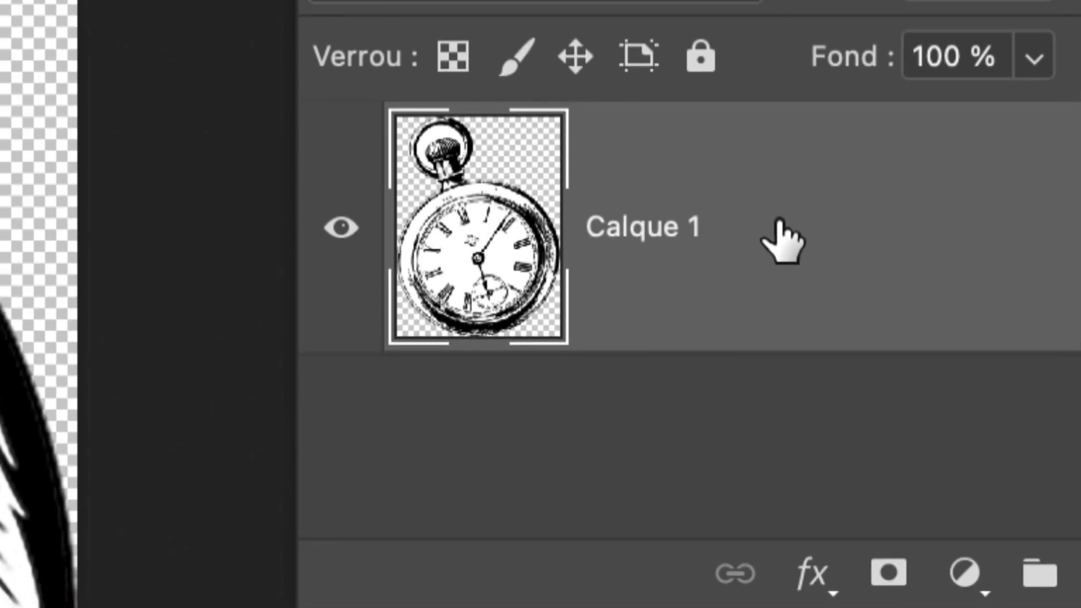
double_click(783, 240)
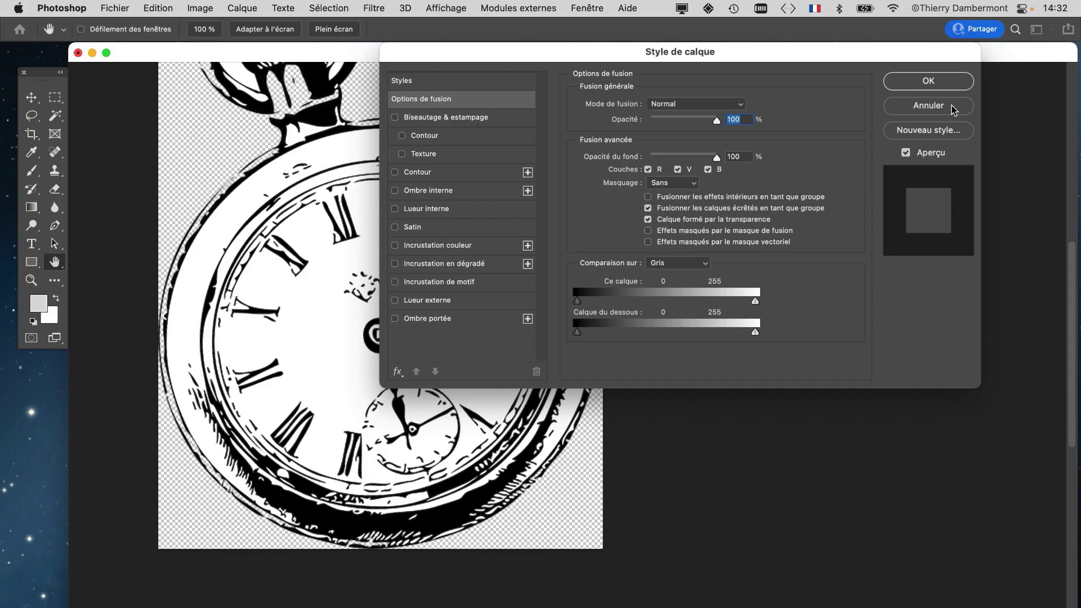
key("alt")
left_click(961, 105)
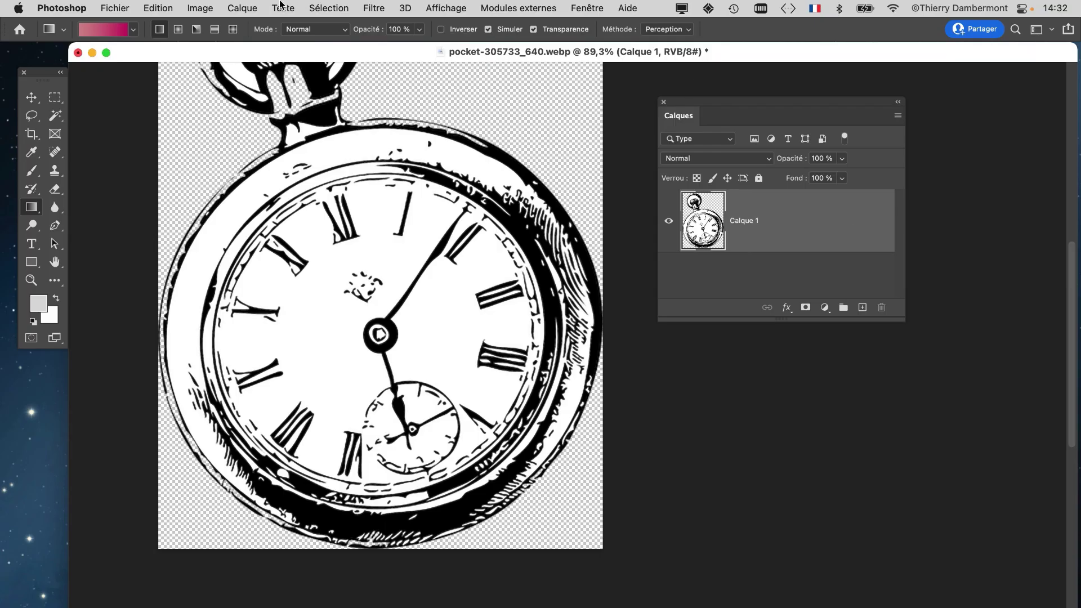
left_click(242, 8)
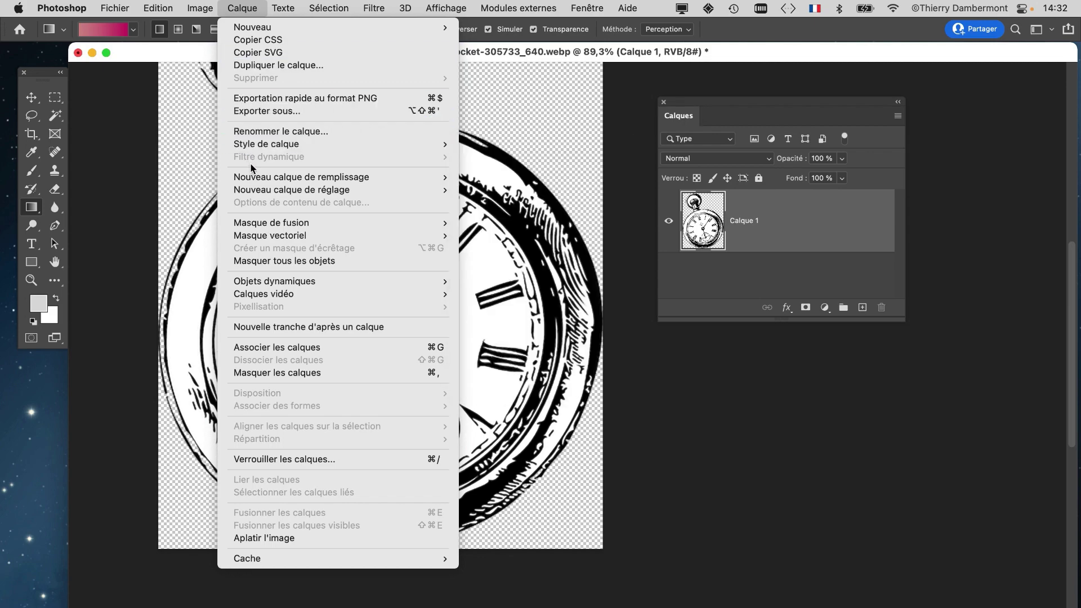
mouse_move(258, 144)
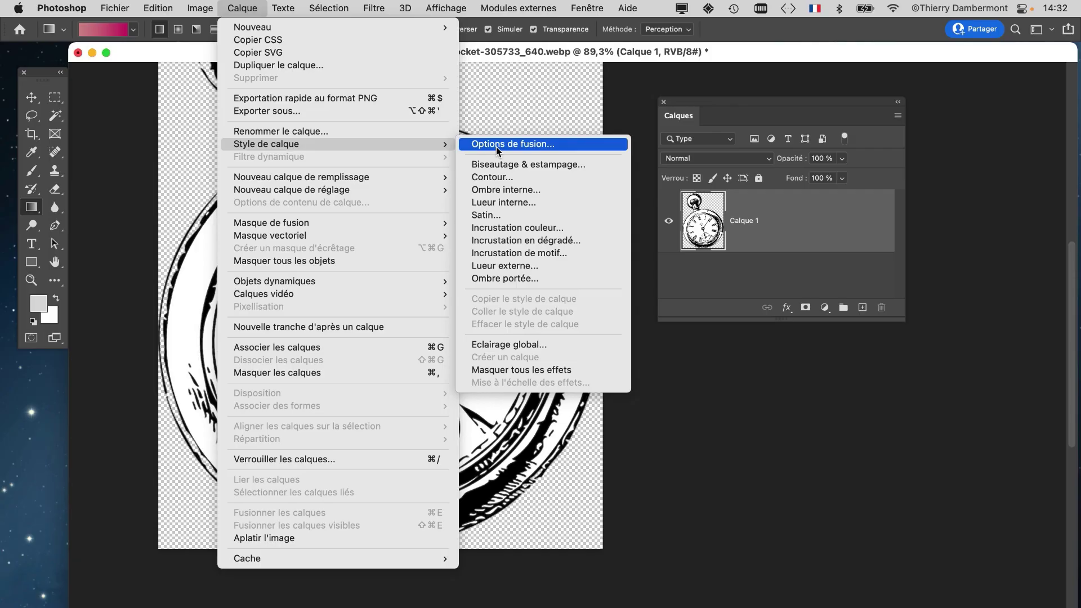
left_click(450, 149)
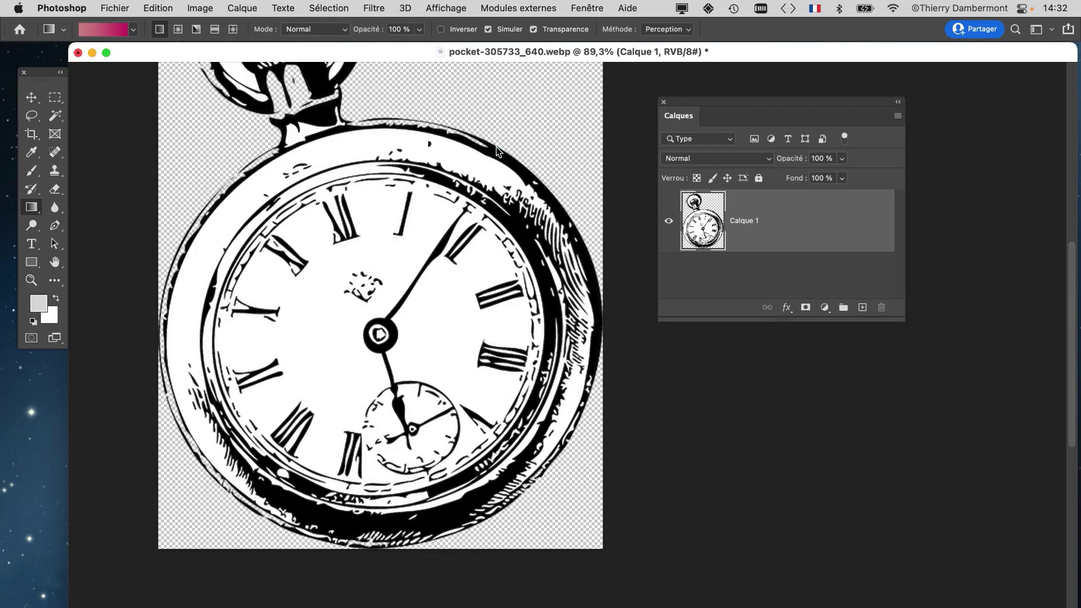
left_click(916, 107)
Try to hide Calque 1's white areas in its blending options by setting the Ce calque white limit to 230, 255 and 247
key("g")
left_click_drag(715, 100, 806, 50)
double_click(806, 202)
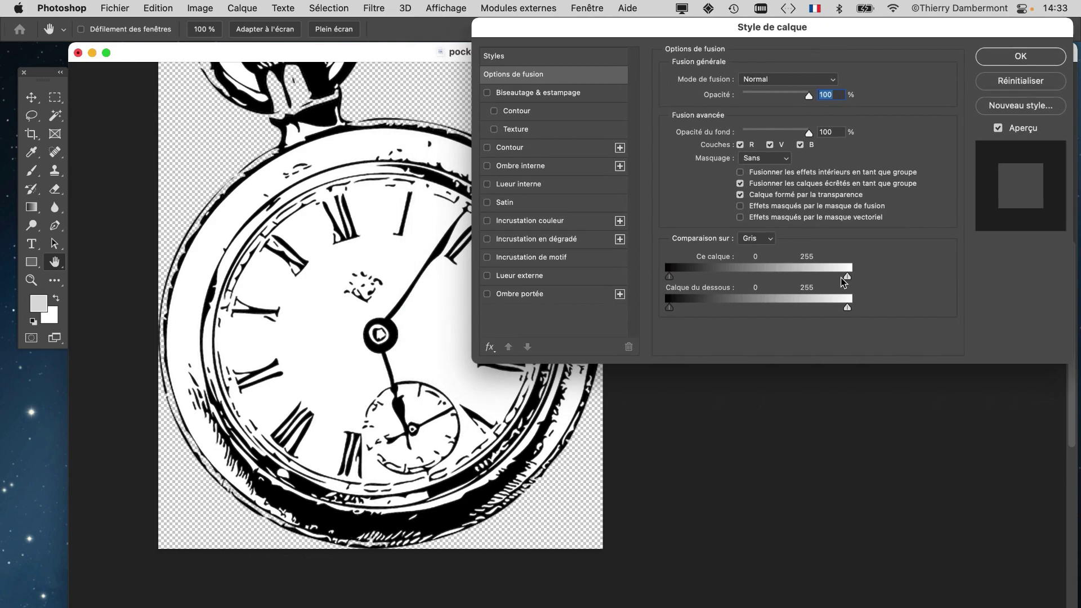
key("alt+super+8")
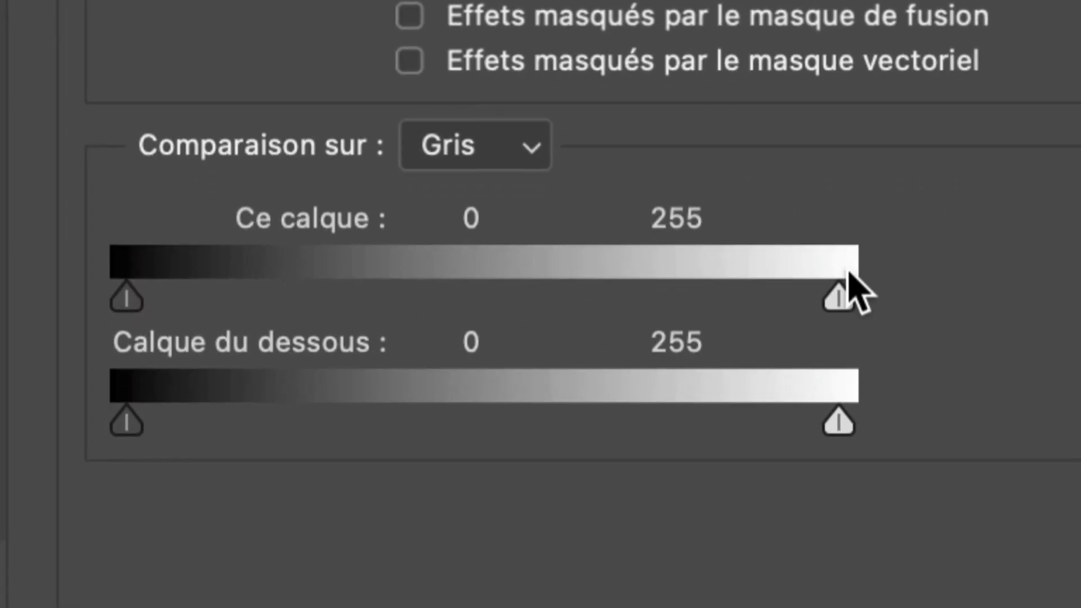
left_click_drag(1080, 492, 1016, 494)
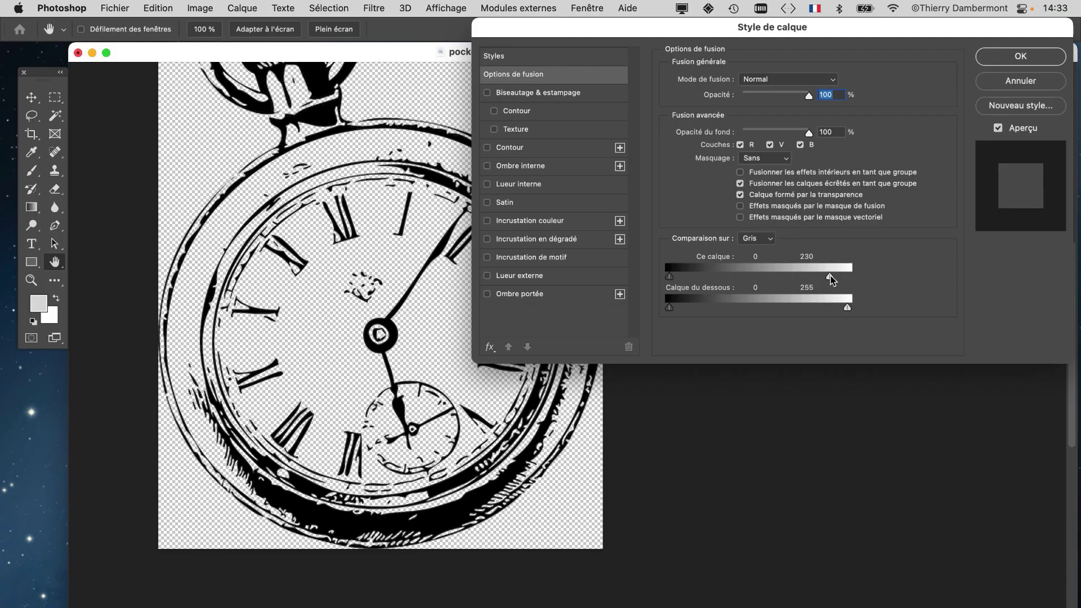
left_click_drag(832, 275, 931, 288)
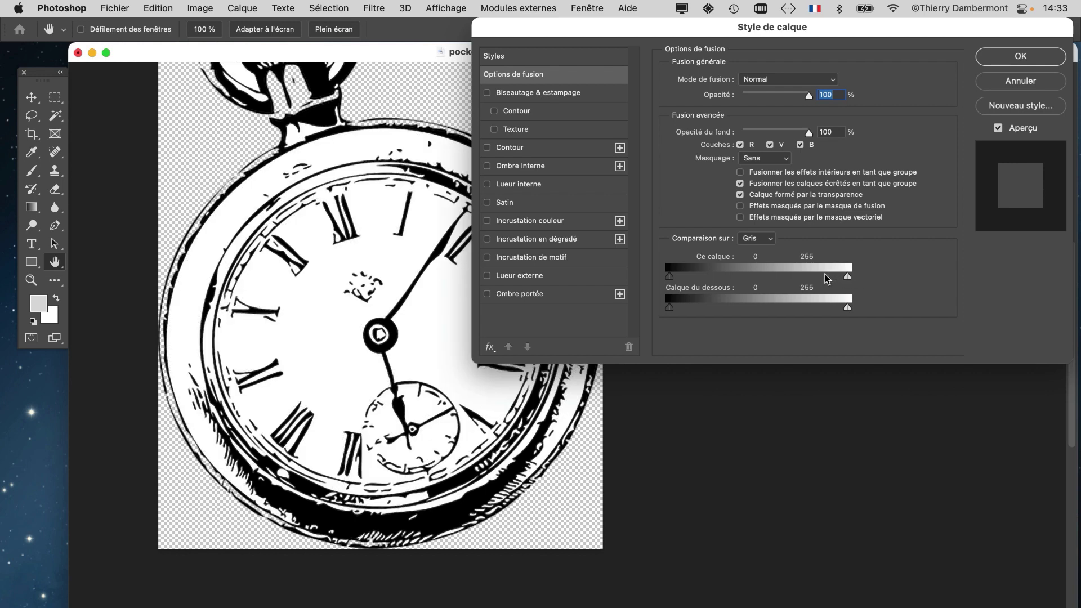
mouse_move(848, 277)
left_mouse_down()
mouse_move(836, 279)
mouse_move(876, 275)
mouse_move(844, 272)
left_mouse_up()
Inspect the Roman numeral's pixel edges, try a lower Ce calque white limit, and cancel the layer style changes
key("alt")
scroll(352, 249, "up", 5)
scroll(374, 176, "up", 4)
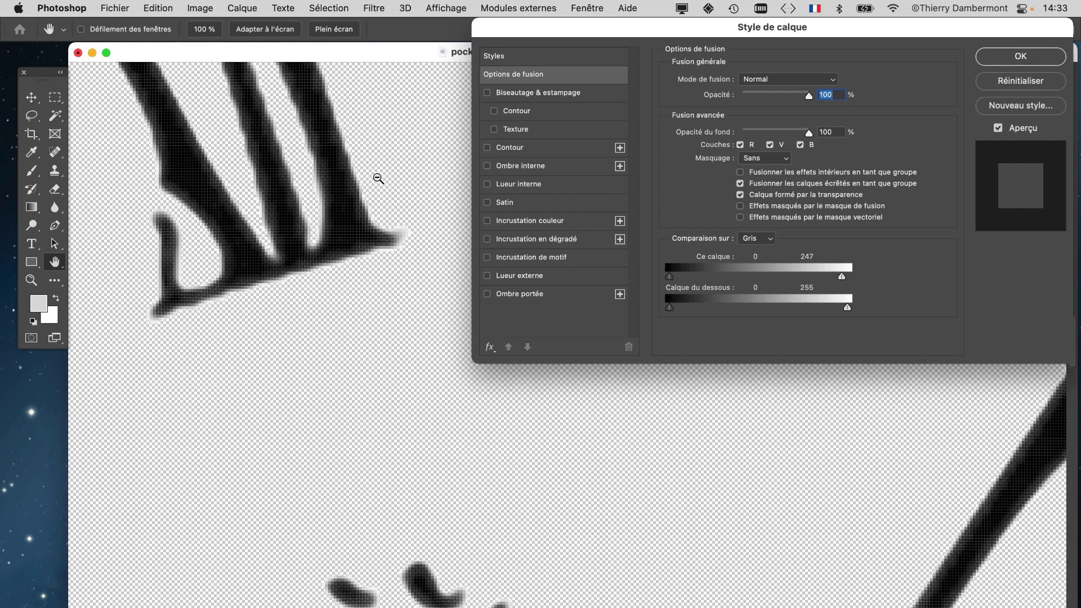
scroll(371, 187, "up", 4)
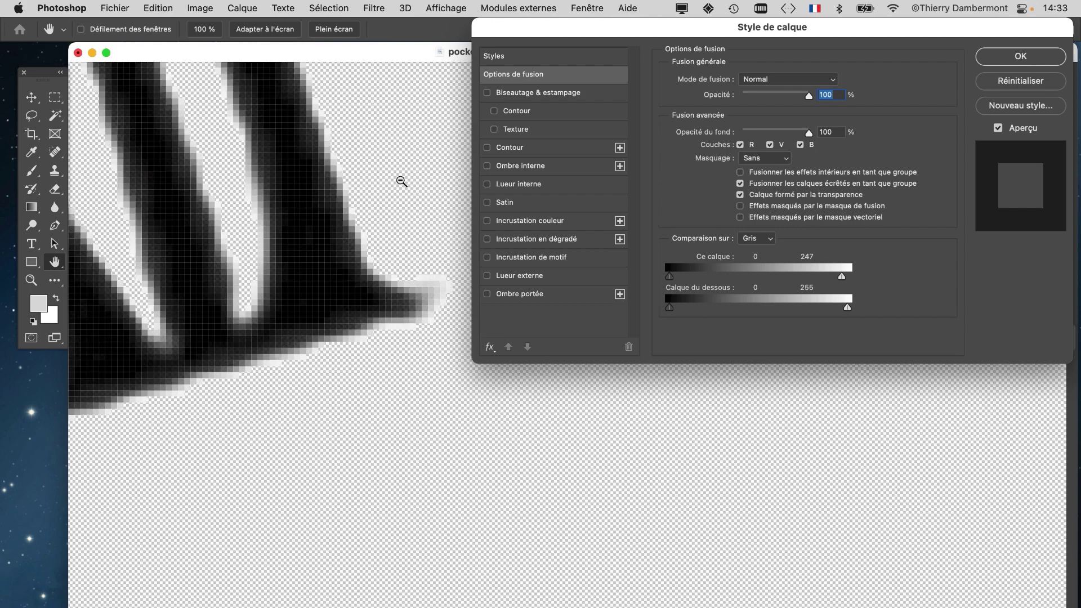
left_click_drag(597, 33, 728, 33)
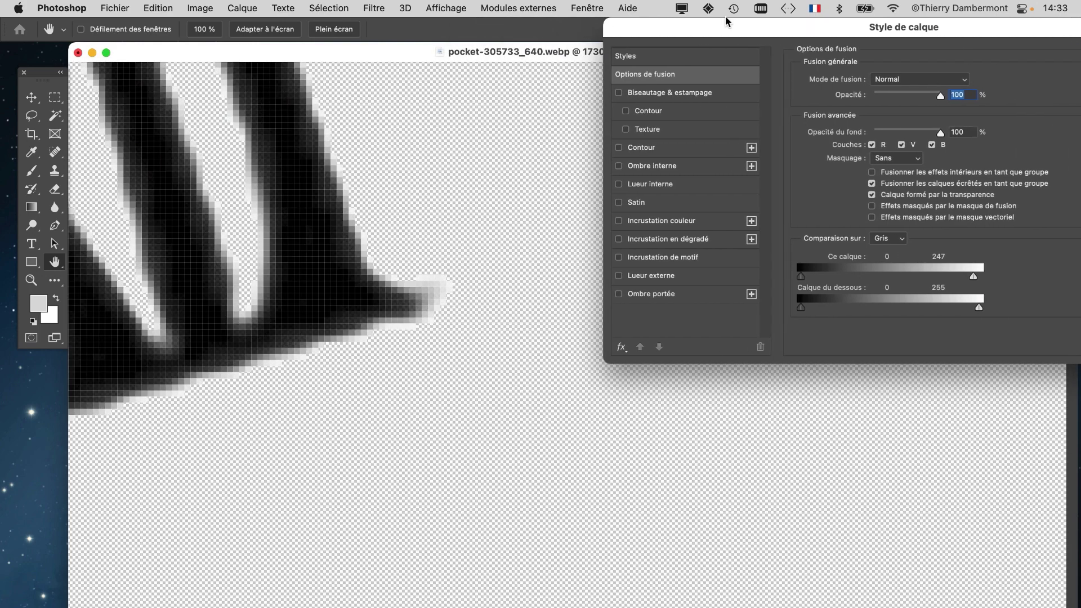
mouse_move(975, 279)
left_mouse_down()
mouse_move(984, 276)
mouse_move(963, 276)
mouse_move(999, 272)
mouse_move(963, 276)
left_mouse_up()
left_click_drag(967, 30, 631, 45)
left_click(817, 96)
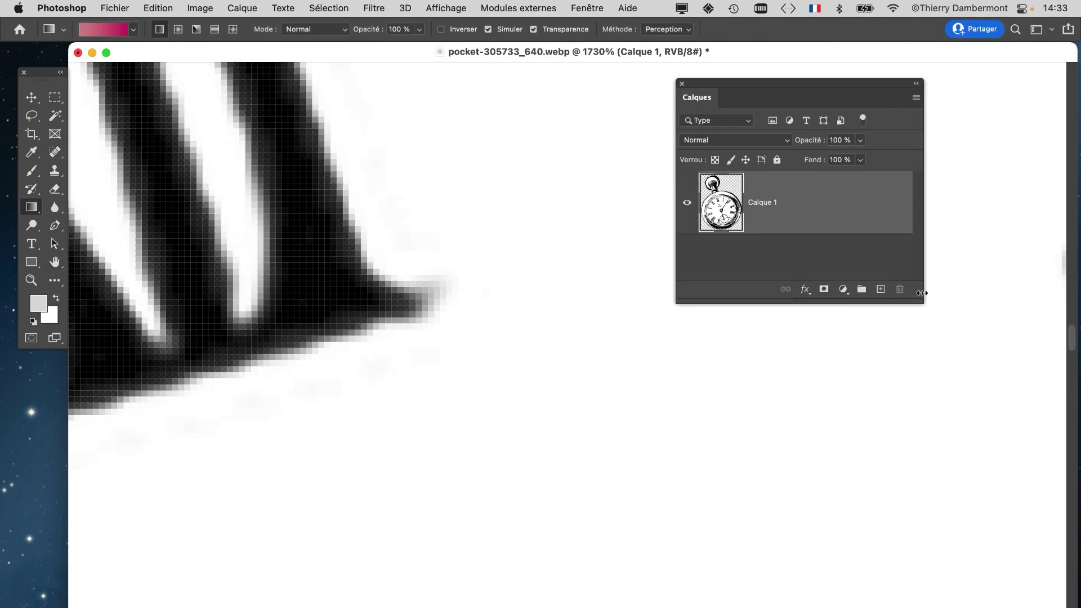
Enlarge the Layers panel, create a new layer and place it beneath Calque 1
left_click_drag(923, 304, 948, 459)
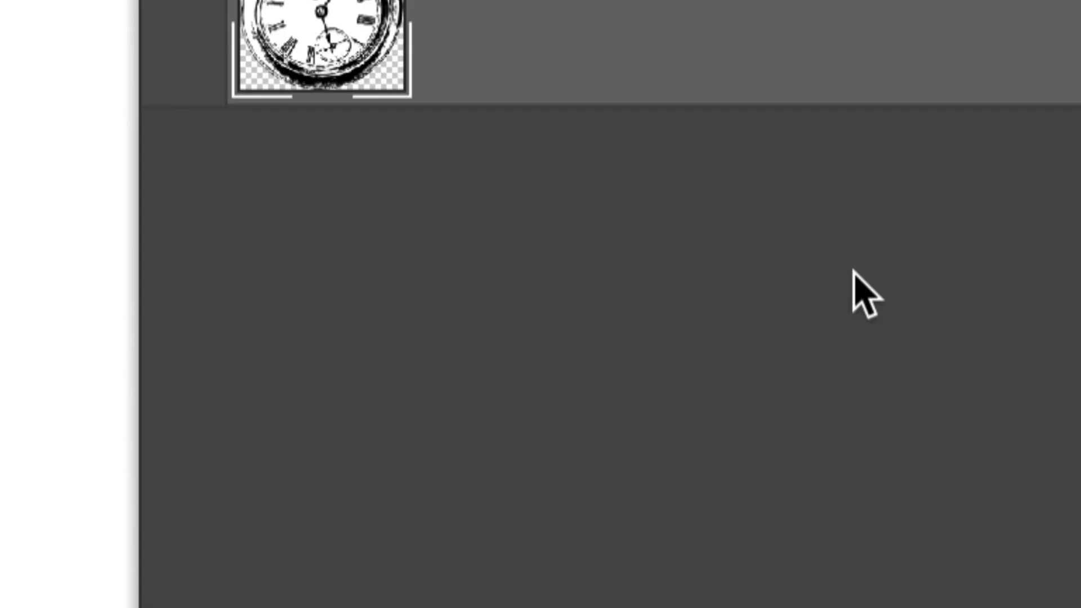
left_click(893, 415)
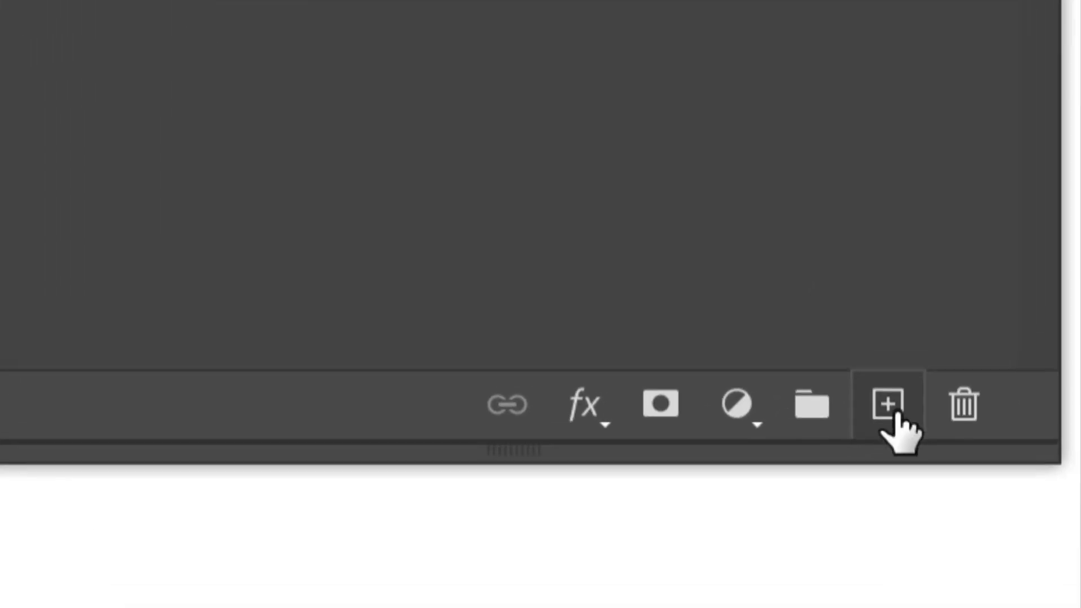
left_click_drag(787, 221, 786, 283)
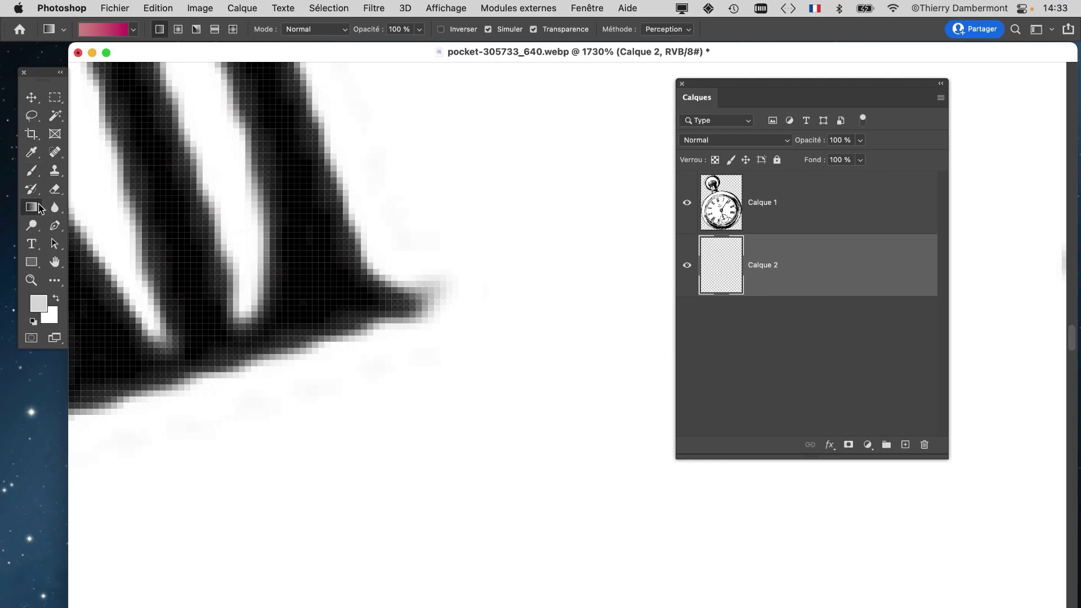
Fill Calque 2 with a diagonal linear gradient from dusty pink at the upper left to magenta at the lower right
scroll(417, 317, "down", 5)
scroll(416, 316, "down", 3)
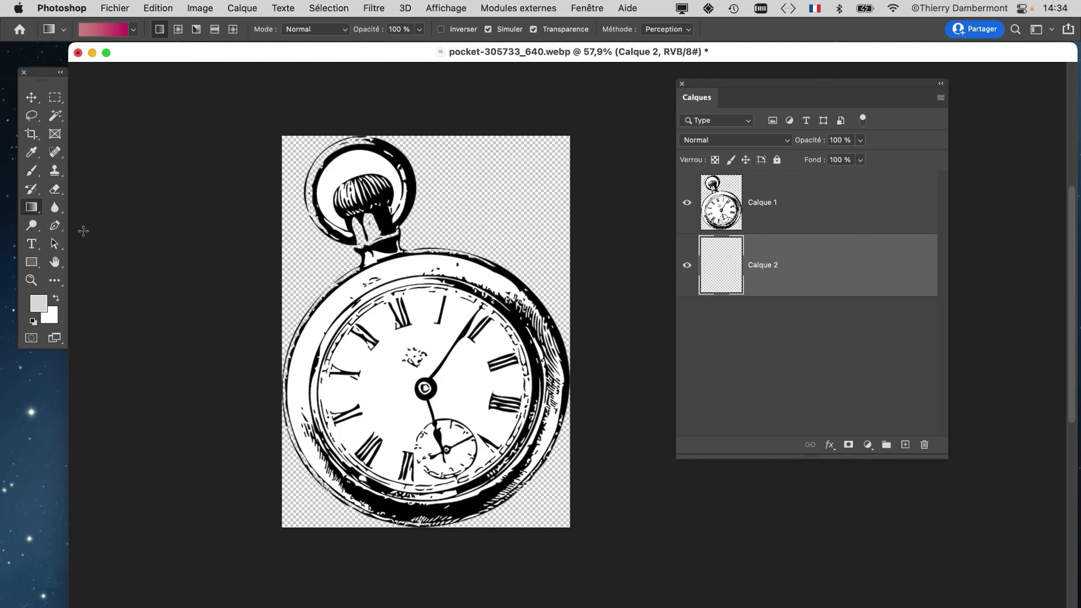
left_click_drag(324, 192, 517, 453)
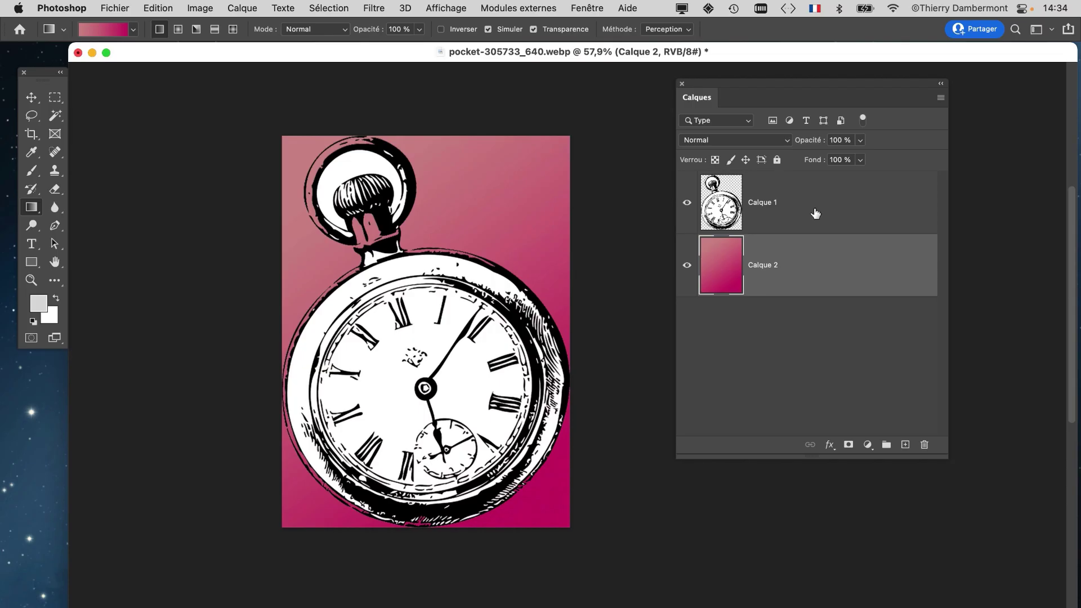
Open the blending options of Calque 1 and set the Ce calque white limit to 232 to hide the watch's white areas
left_click(817, 39)
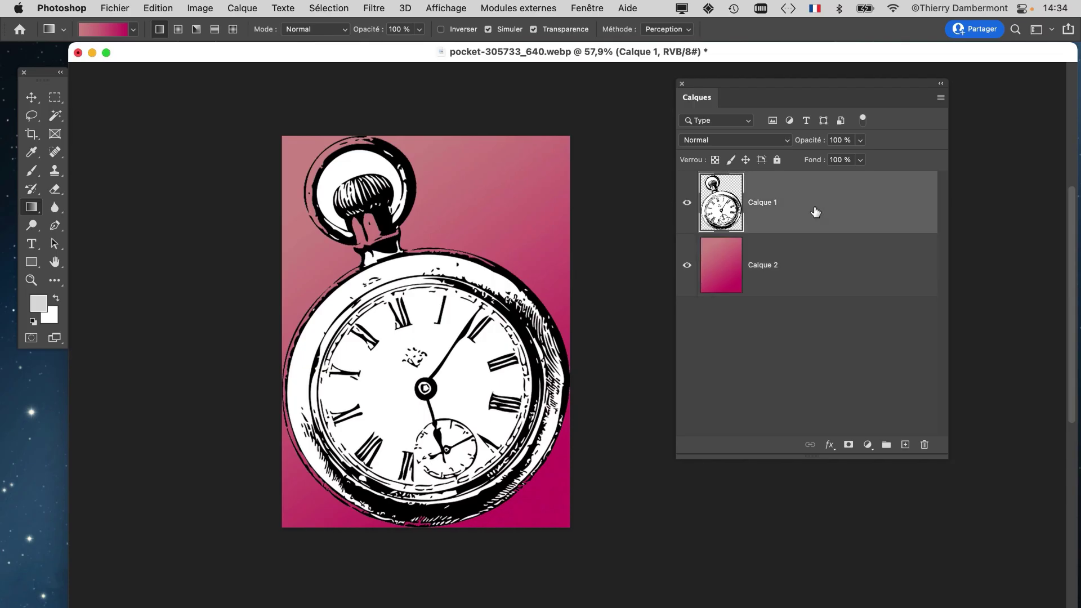
scroll(493, 327, "up", 5)
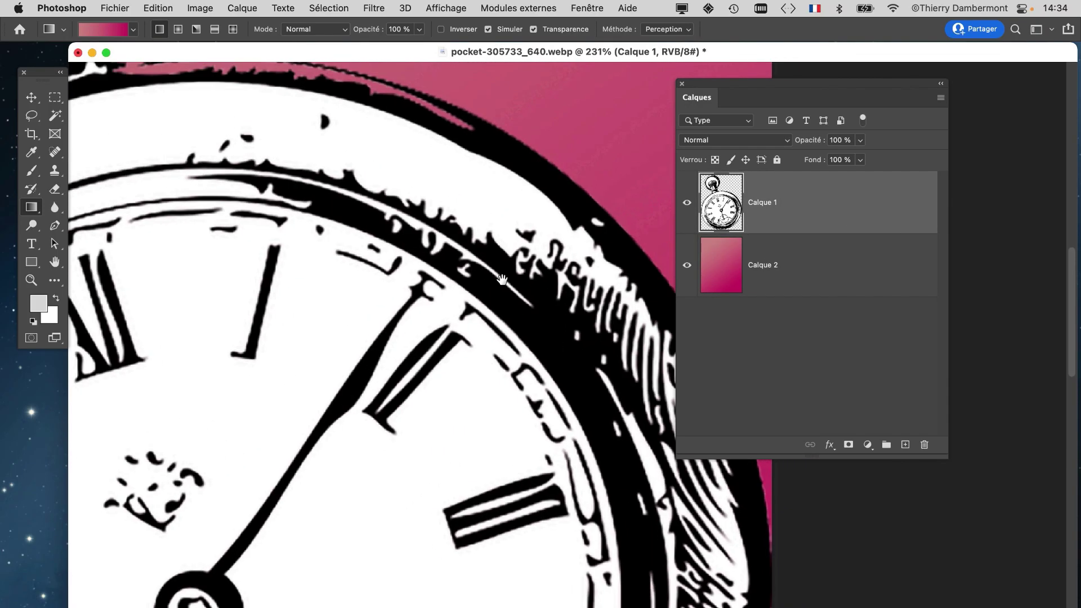
scroll(501, 280, "down", 3)
scroll(429, 285, "up", 6)
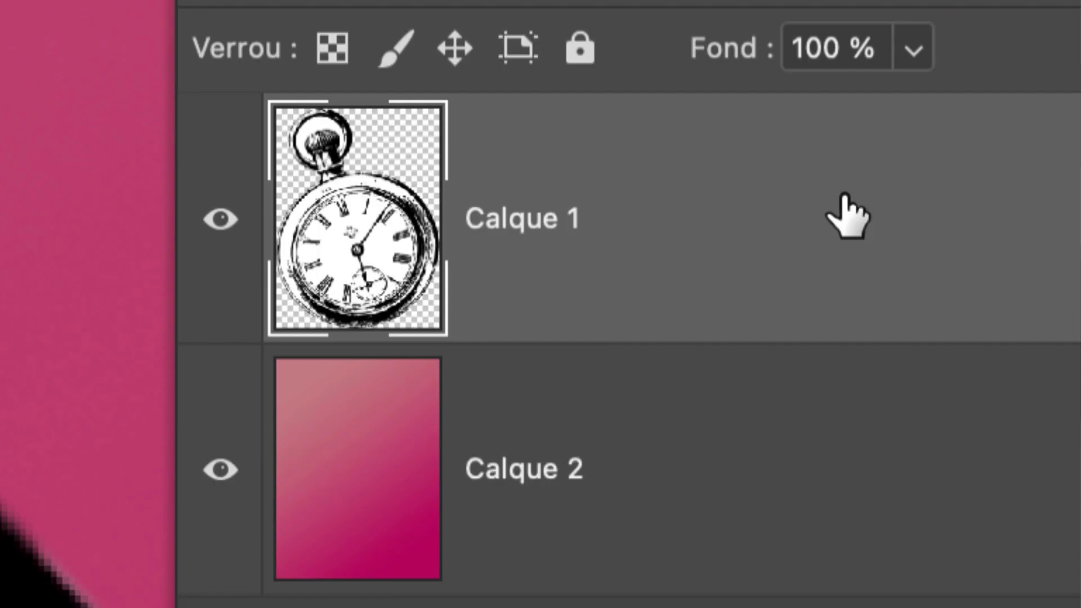
double_click(699, 228)
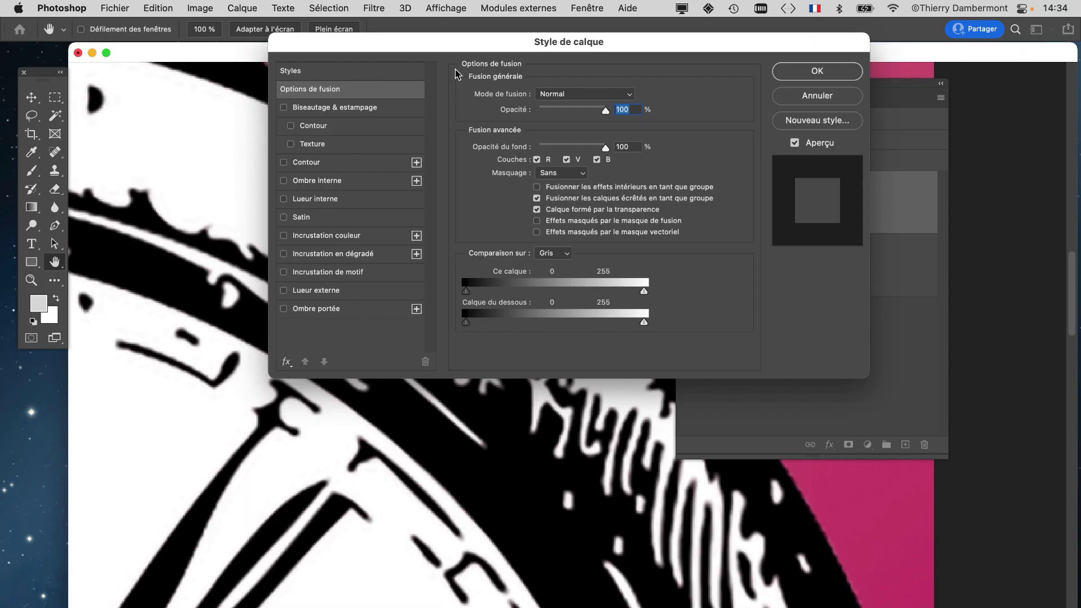
left_click_drag(450, 56, 717, 46)
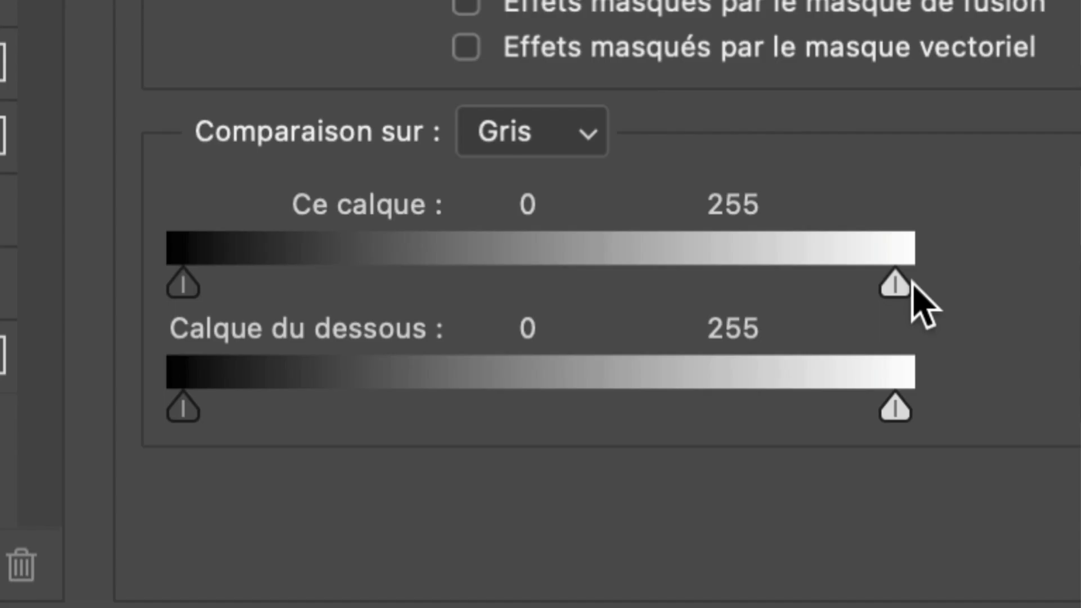
mouse_move(904, 285)
left_mouse_down()
mouse_move(888, 293)
mouse_move(905, 285)
mouse_move(890, 282)
mouse_move(936, 285)
mouse_move(895, 285)
left_mouse_up()
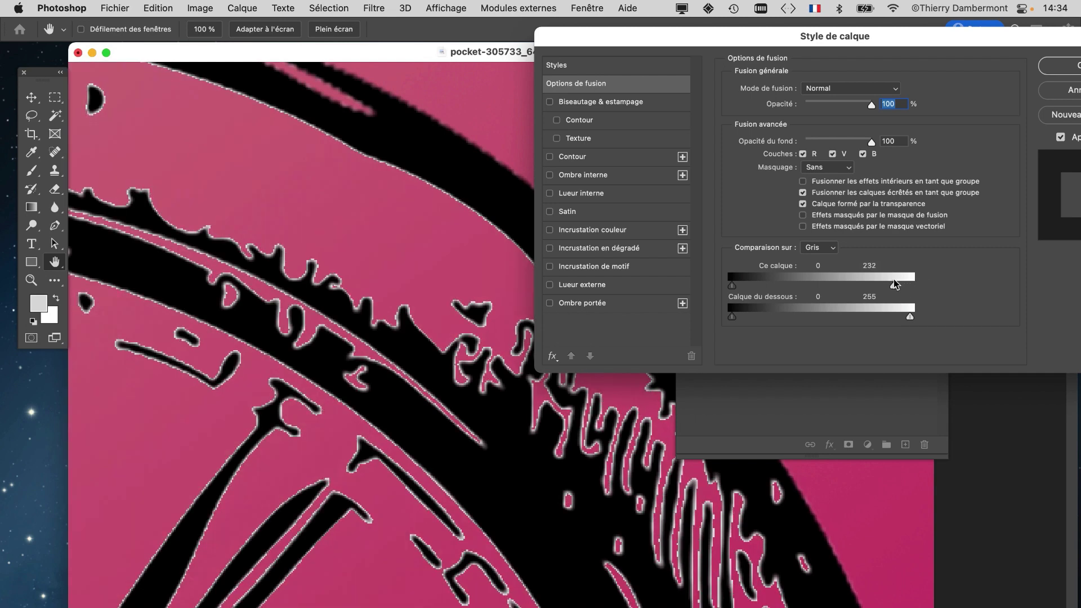
Lower the Ce calque white limit and split it to 111 / 165 so the light fringe blends softly into the gradient
scroll(320, 290, "up", 5)
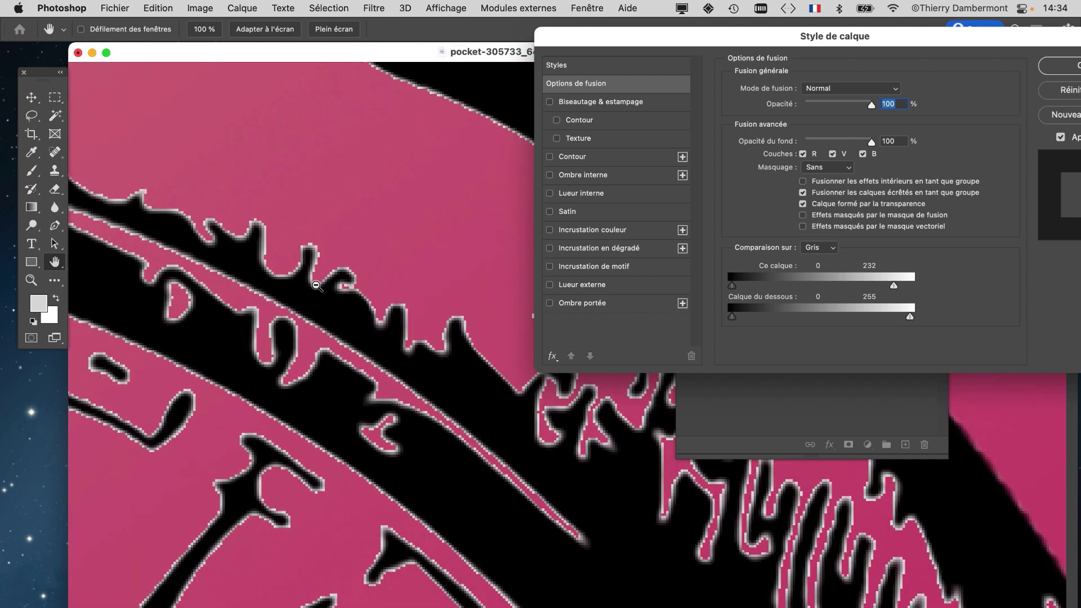
scroll(318, 264, "up", 4)
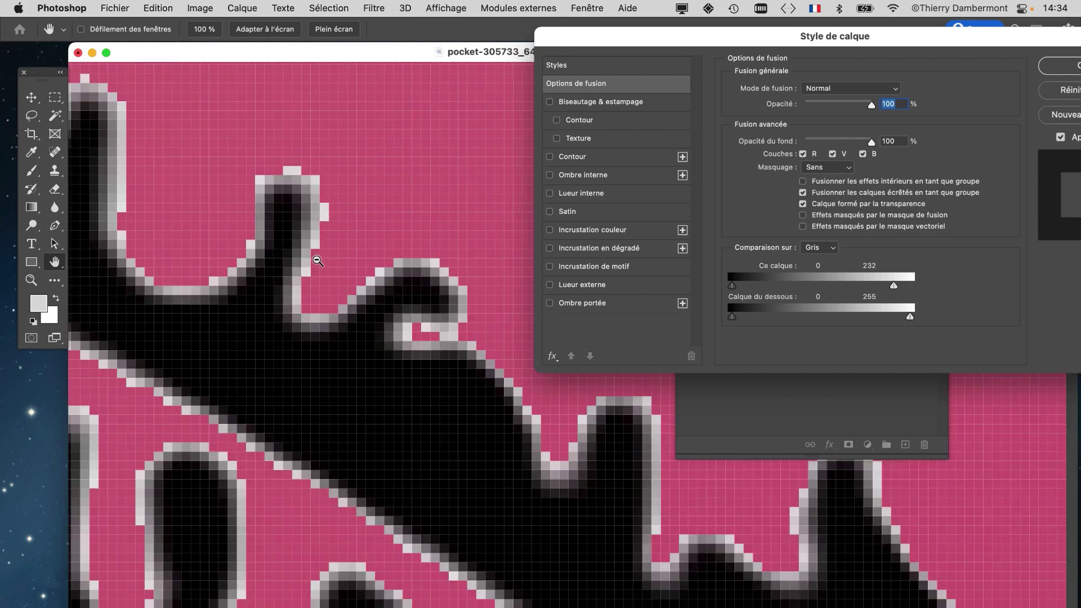
mouse_move(893, 285)
left_mouse_down()
mouse_move(847, 288)
mouse_move(901, 285)
mouse_move(876, 287)
left_mouse_up()
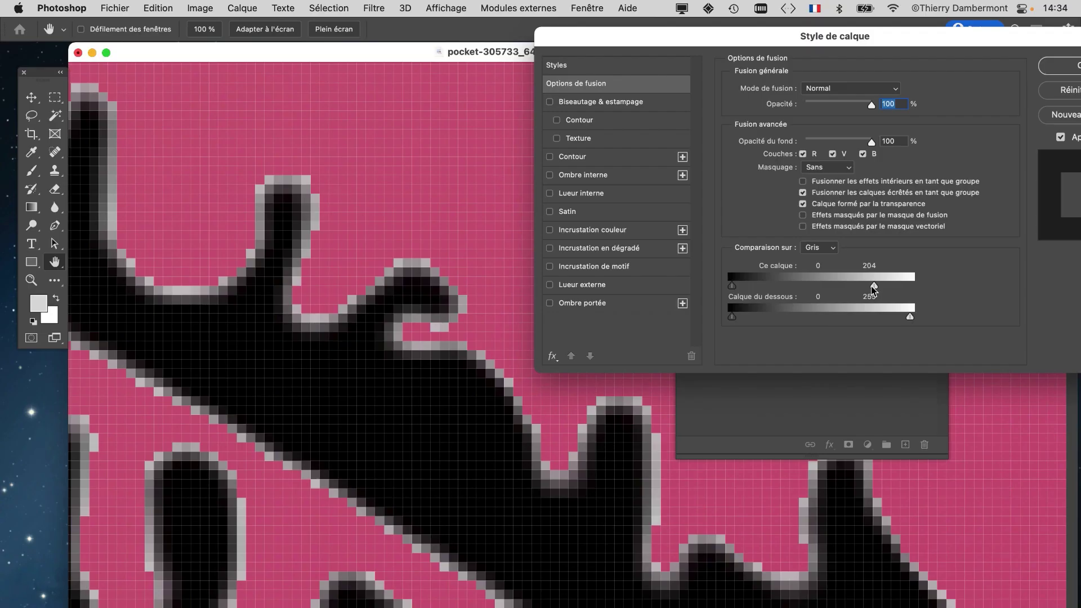
left_click_drag(874, 290, 828, 286)
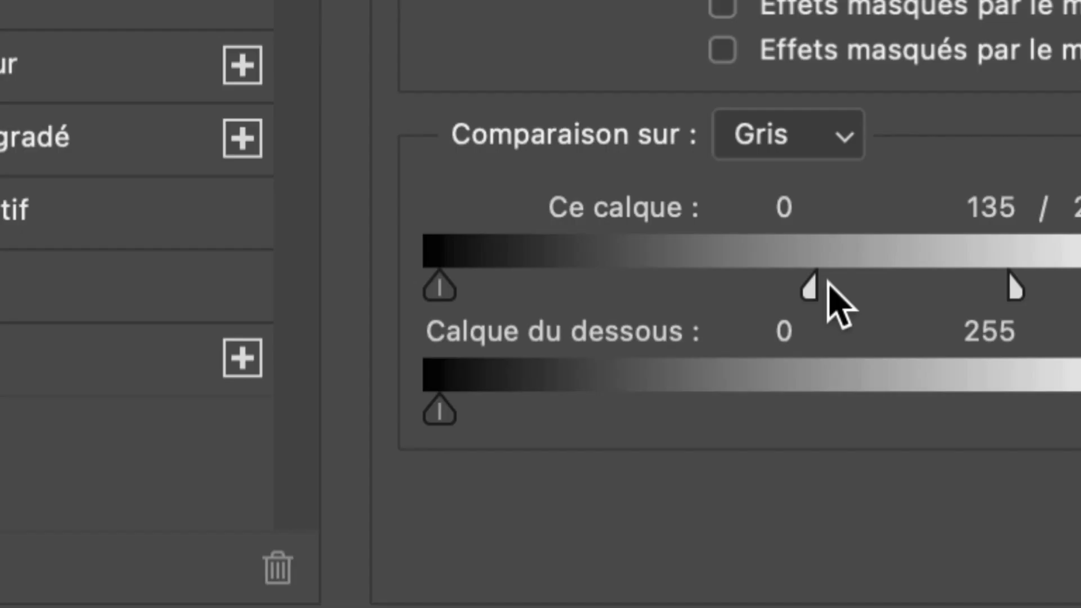
left_click_drag(1015, 288, 944, 288)
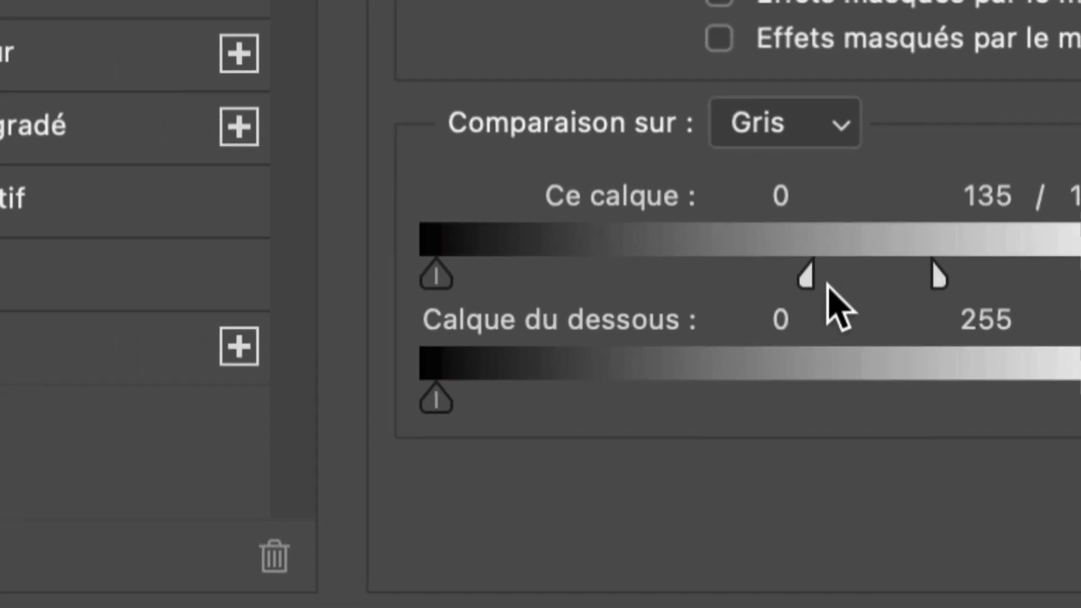
left_click_drag(826, 284, 850, 287)
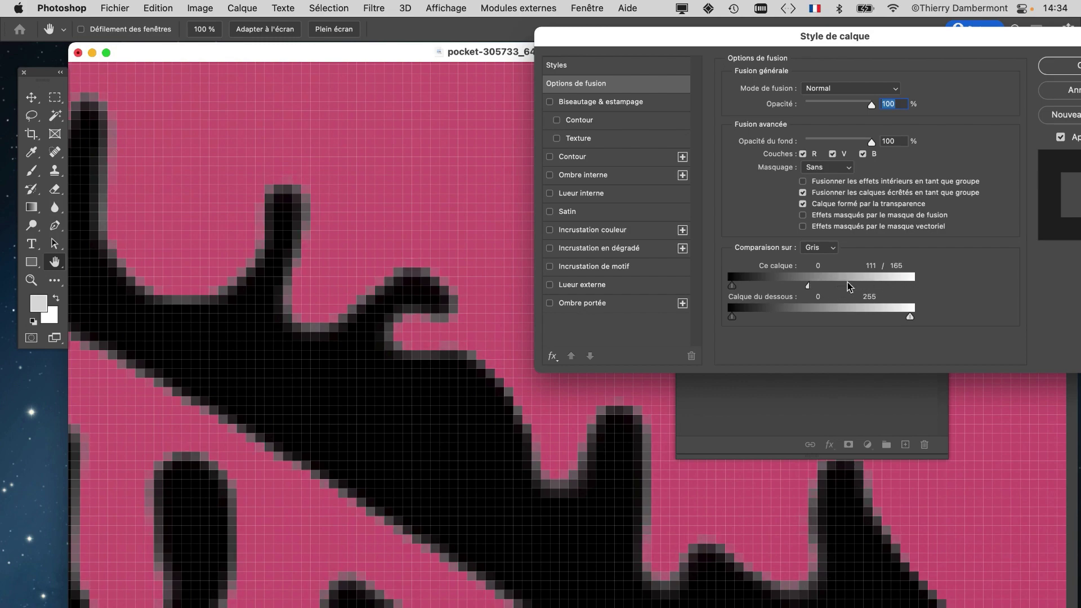
Examine the blended edges of the watch's rim, engraving lines and hand against the pink gradient
left_click(474, 452, "alt")
left_click(474, 453, "alt")
left_click(476, 452, "alt")
left_click(477, 452, "alt")
left_click(477, 453, "alt")
left_click(478, 452, "alt")
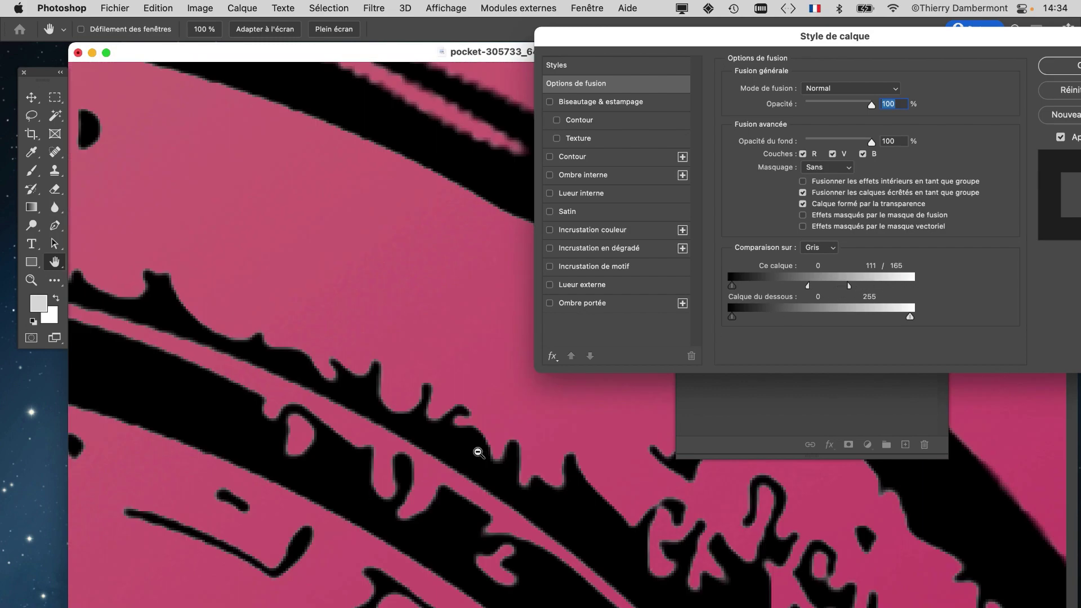
left_click(479, 453, "alt")
left_click(479, 453, "alt")
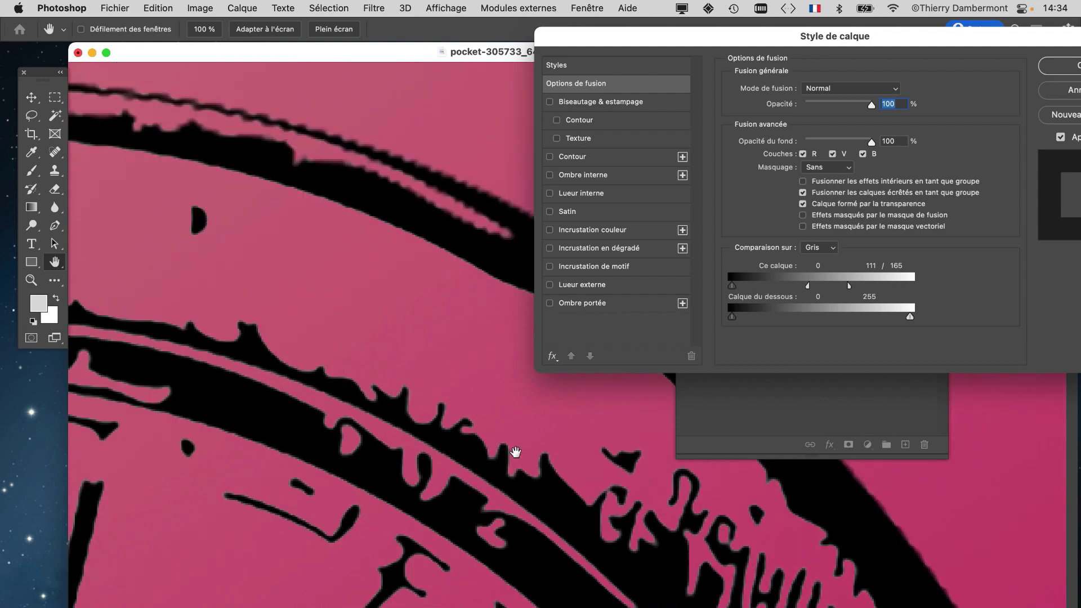
left_click(458, 482, "alt")
left_click(458, 481, "alt")
left_click(430, 465, "alt")
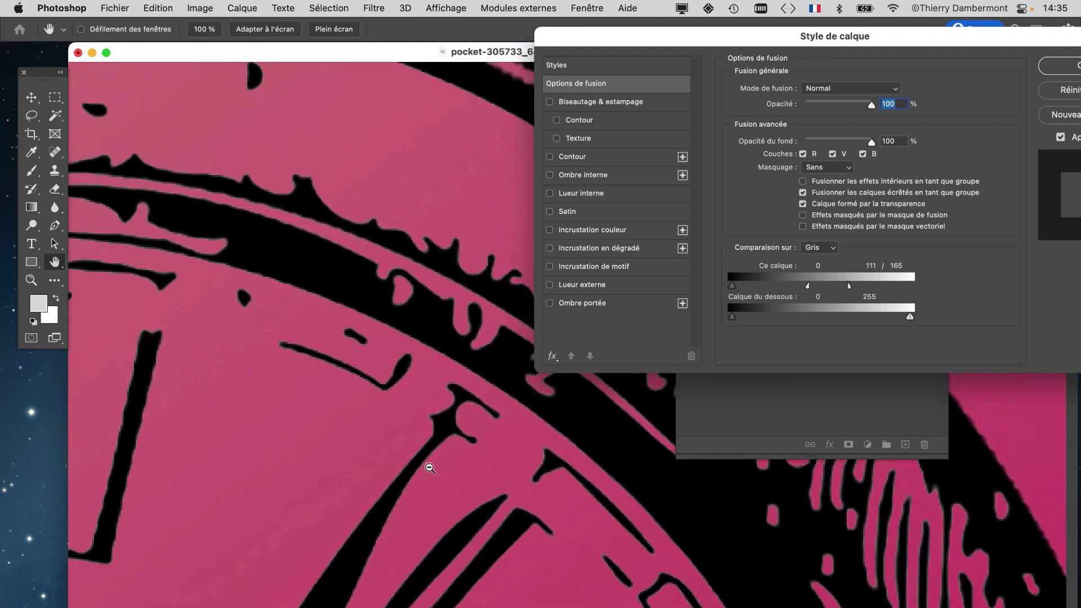
Check the softened edge of the watch hand up close and apply the blending options to Calque 1
left_click(431, 470, "alt")
left_click(432, 473, "alt")
scroll(423, 477, "up", 5)
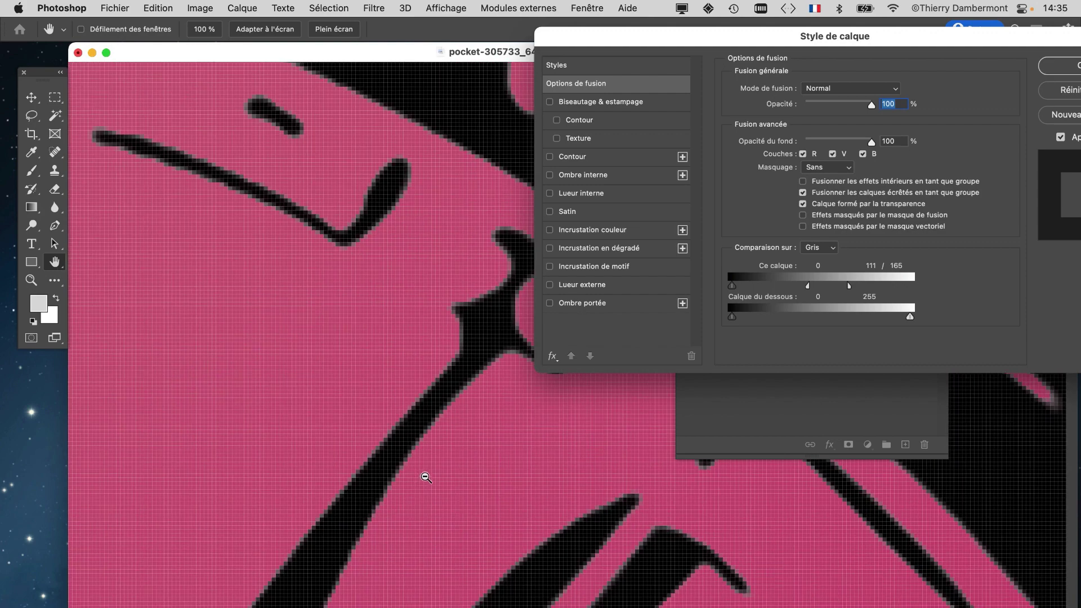
left_click(1069, 66)
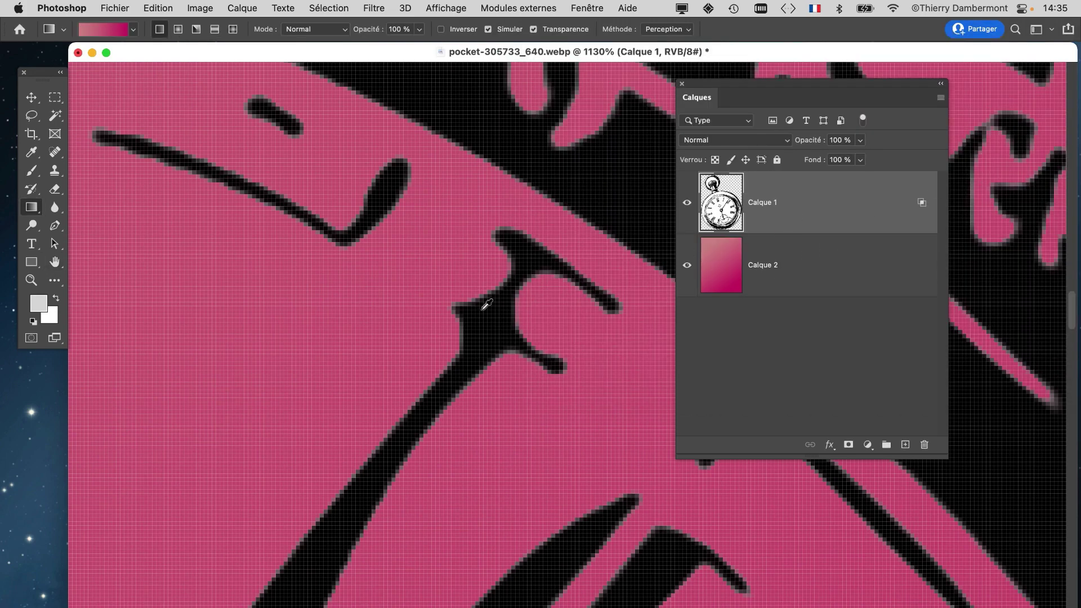
Examine the blended watch over the gradient, both as a whole and up close, and compare it with Calque 1's thumbnail
scroll(484, 310, "down", 1)
scroll(490, 317, "down", 5)
scroll(596, 444, "down", 2)
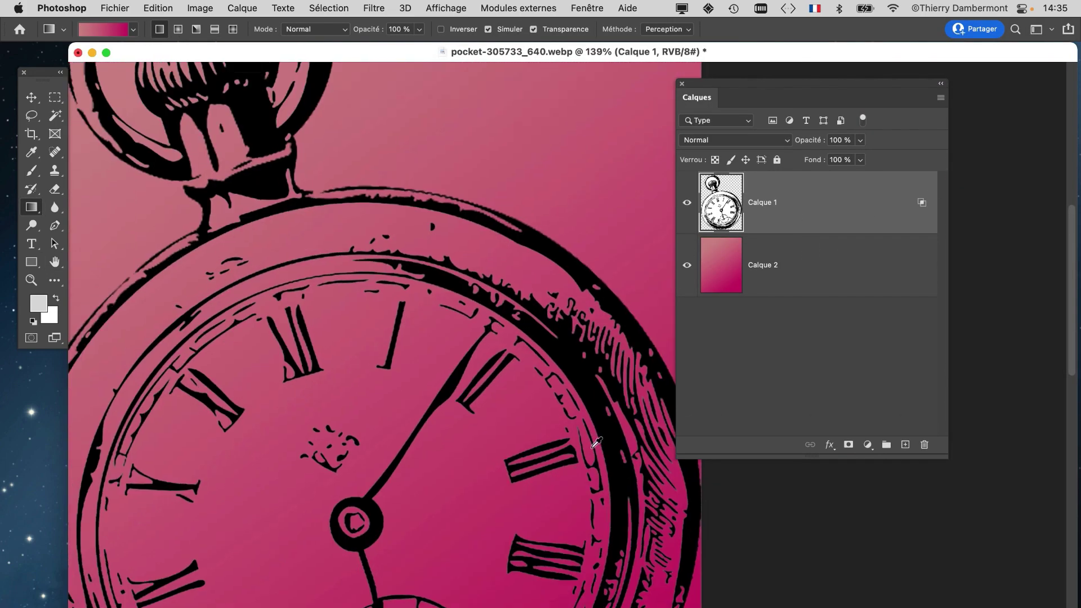
scroll(538, 375, "down", 3)
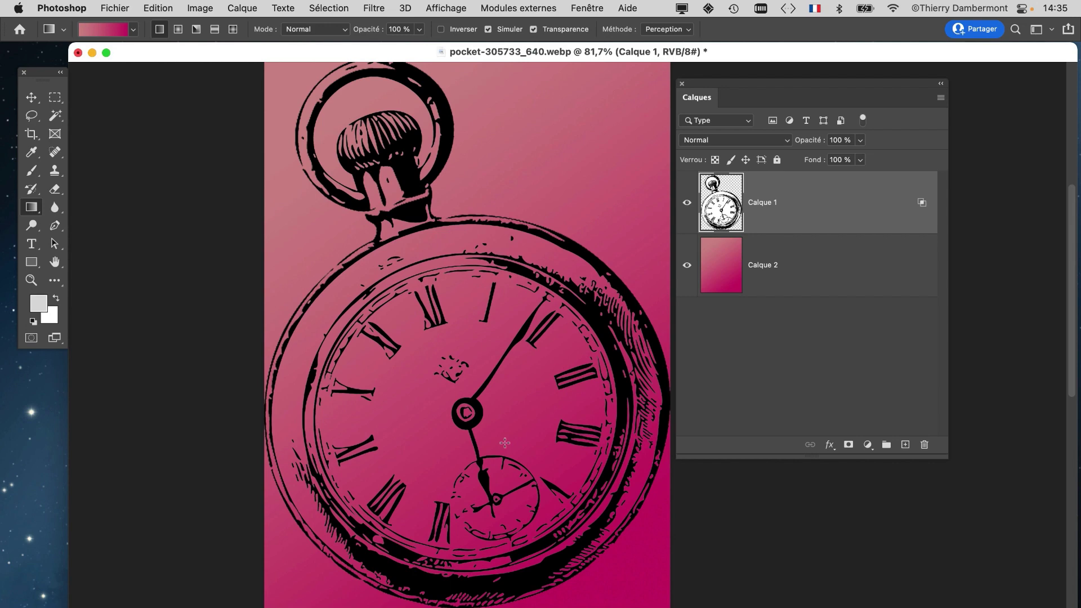
scroll(505, 443, "up", 5)
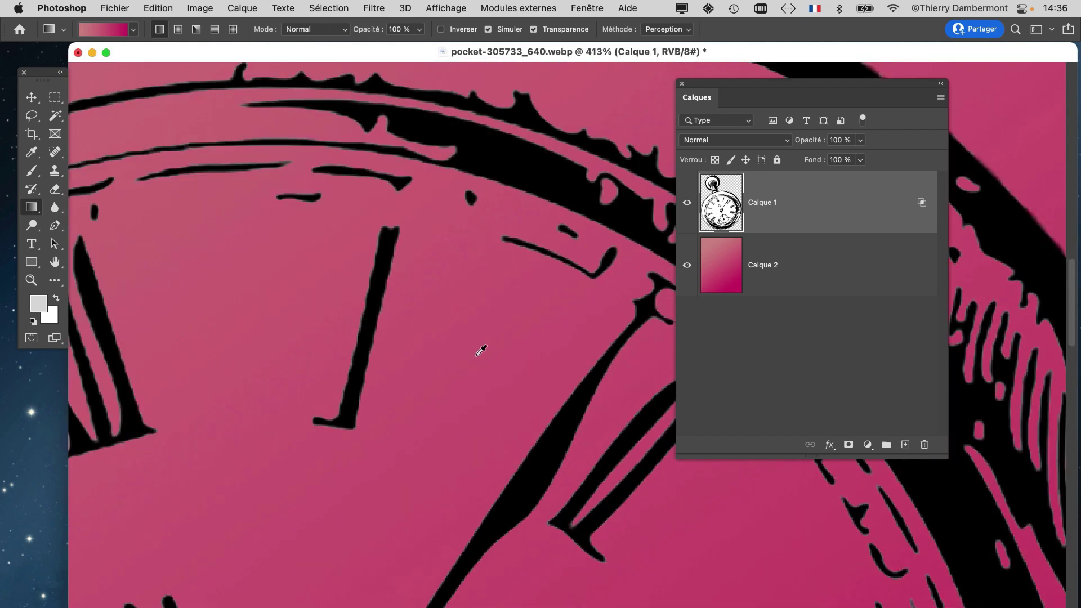
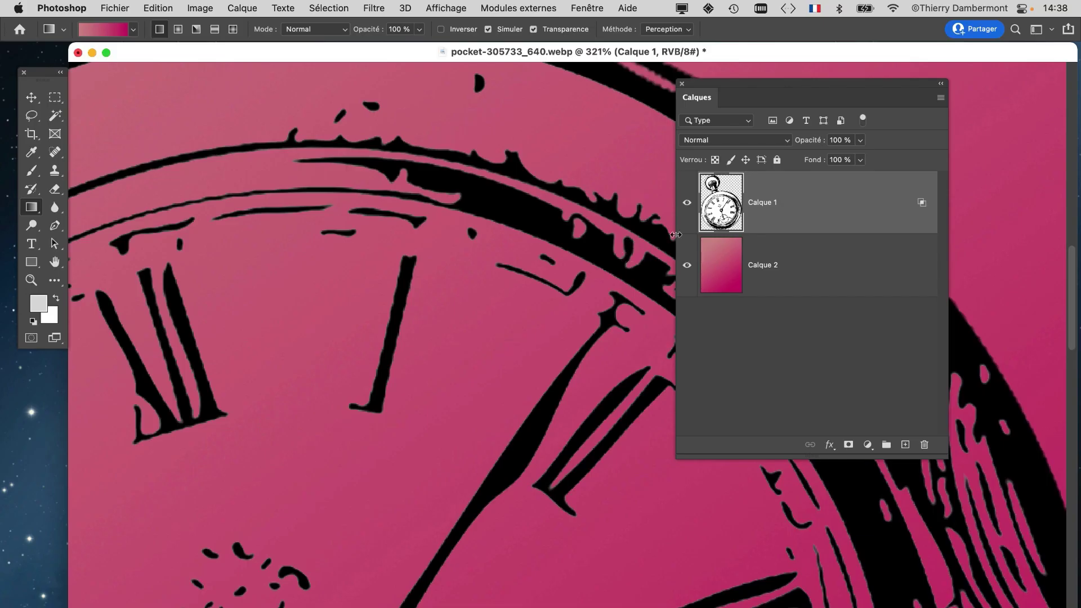
scroll(648, 242, "down", 10)
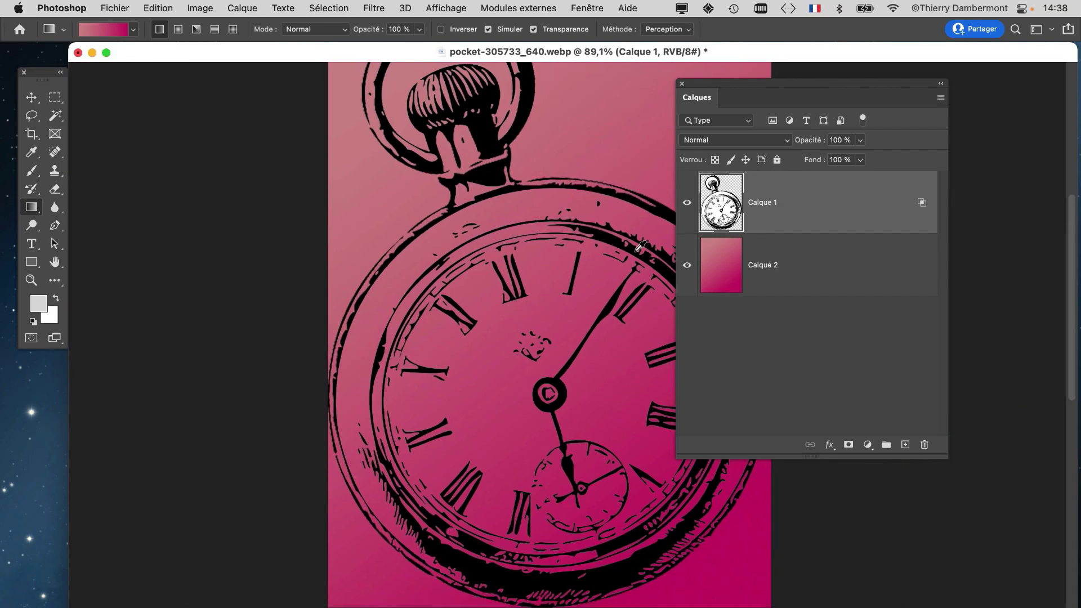
left_click_drag(520, 273, 372, 237)
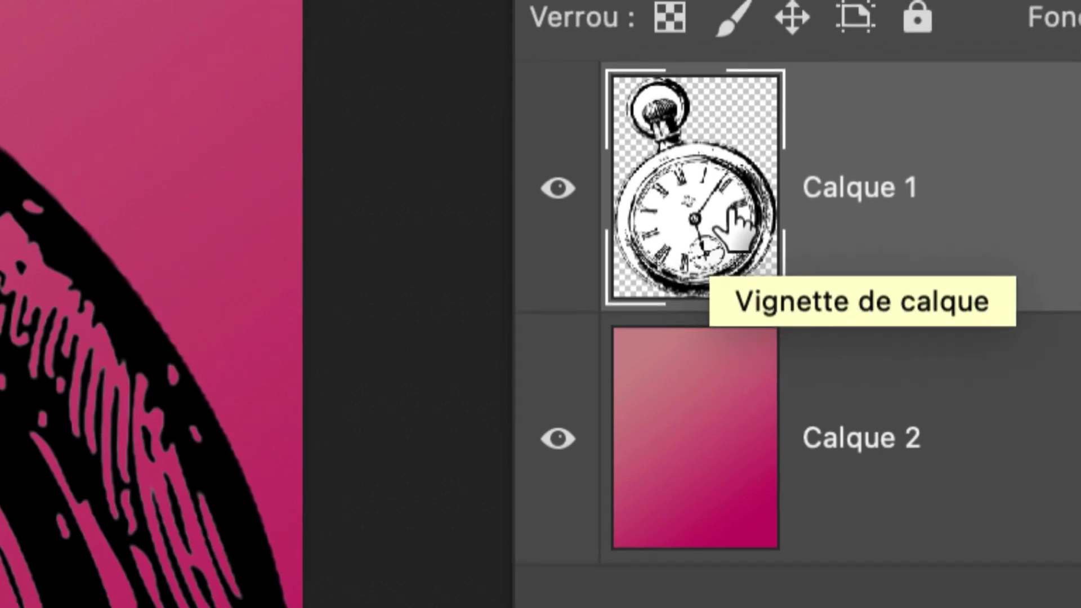
mouse_move(724, 213)
left_mouse_down()
mouse_move(745, 193)
mouse_move(729, 217)
left_mouse_up()
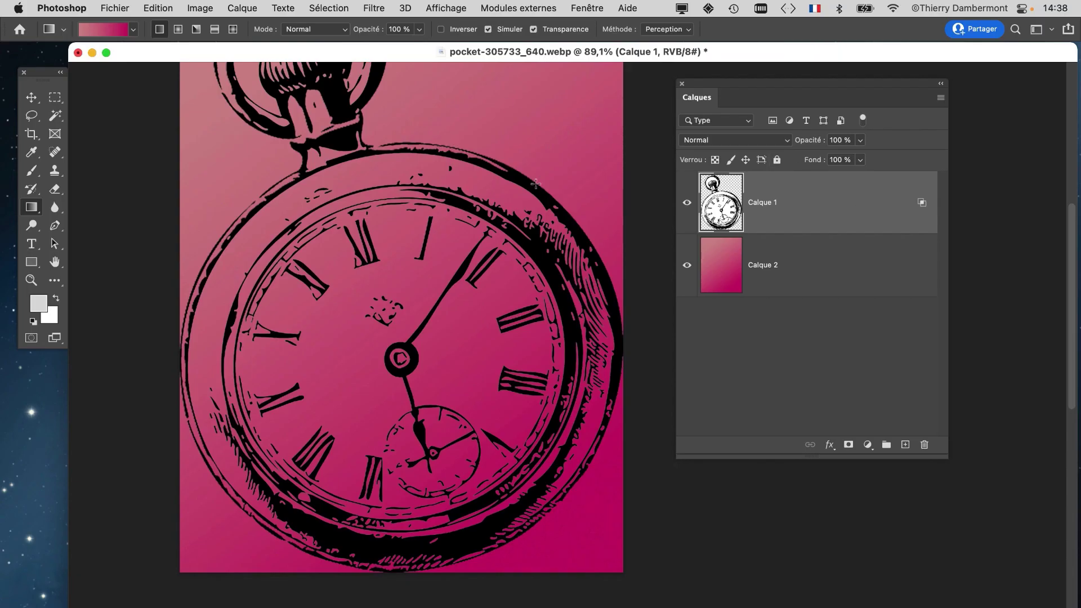
Reduce the Calques panel's width and height and open the list of layer effects for Calque 1
left_click_drag(946, 453, 936, 340)
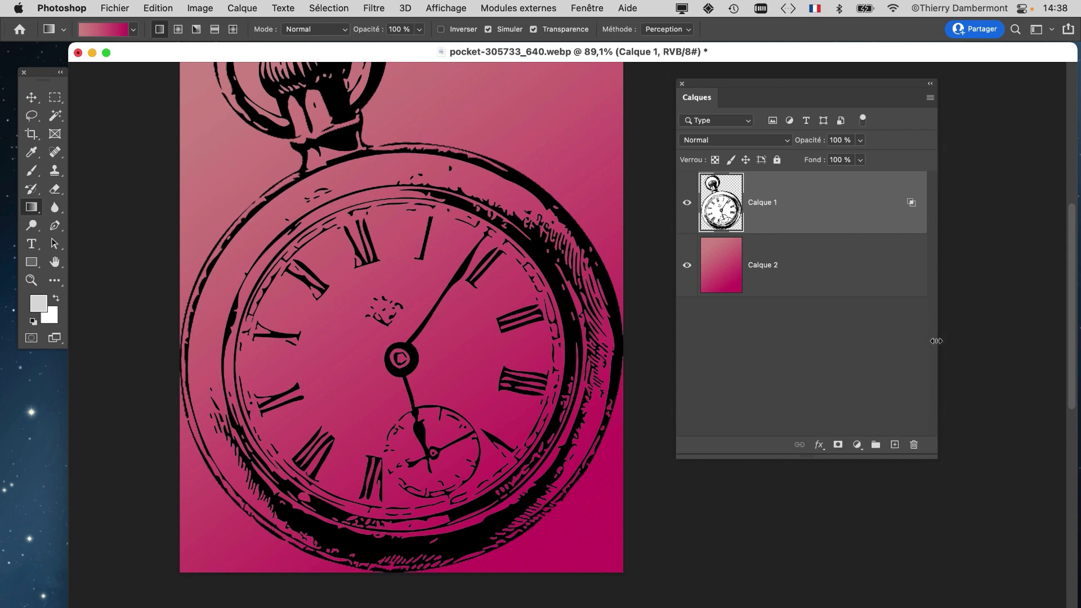
left_click_drag(814, 457, 787, 368)
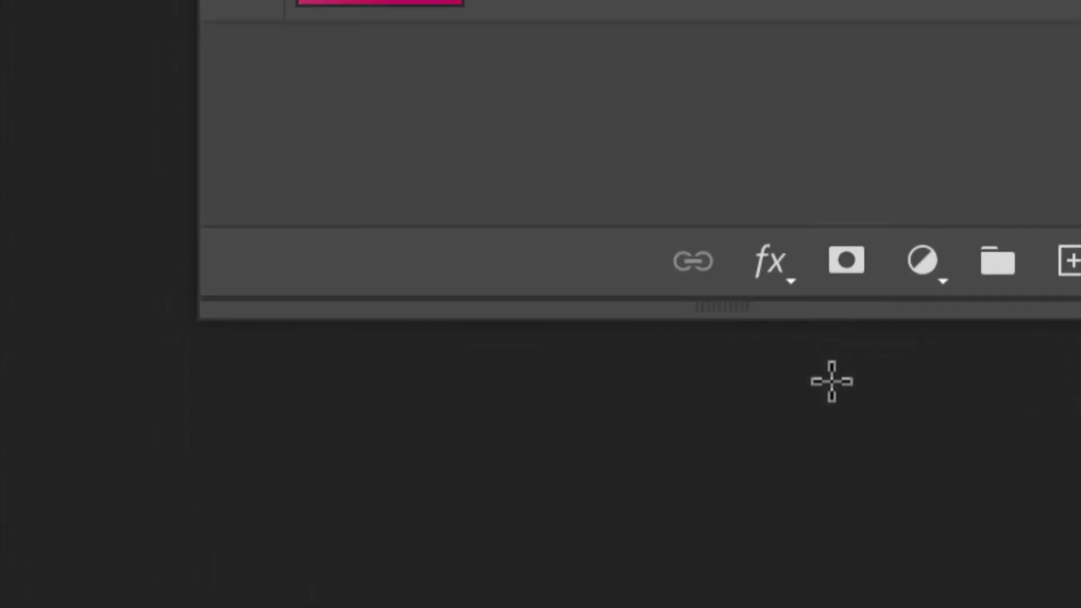
left_click(770, 262)
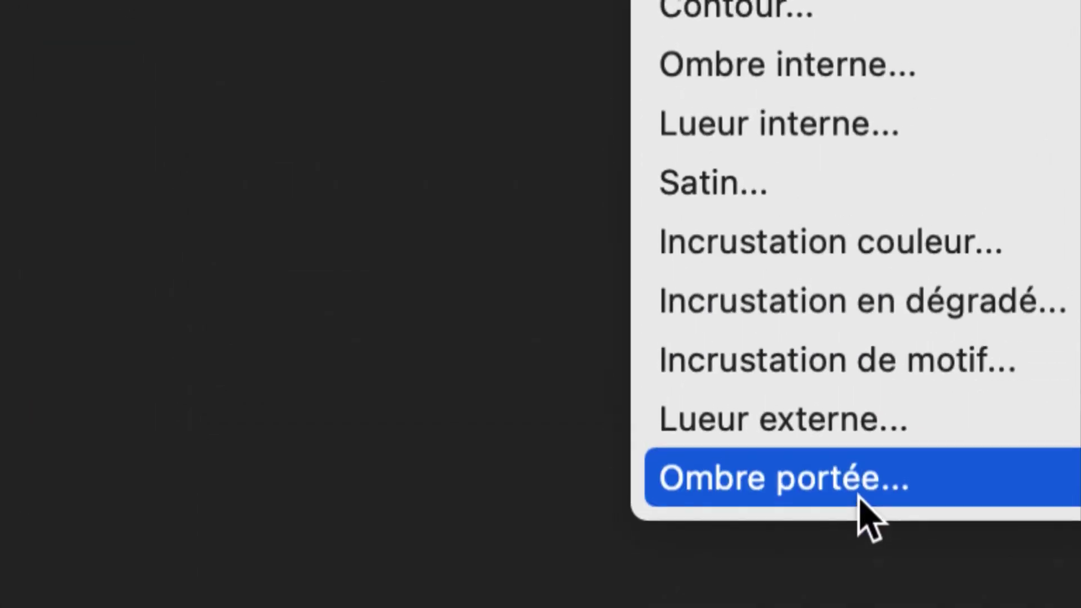
Add a drop shadow to the watch layer with a 119° angle and 41% opacity
left_click(859, 495)
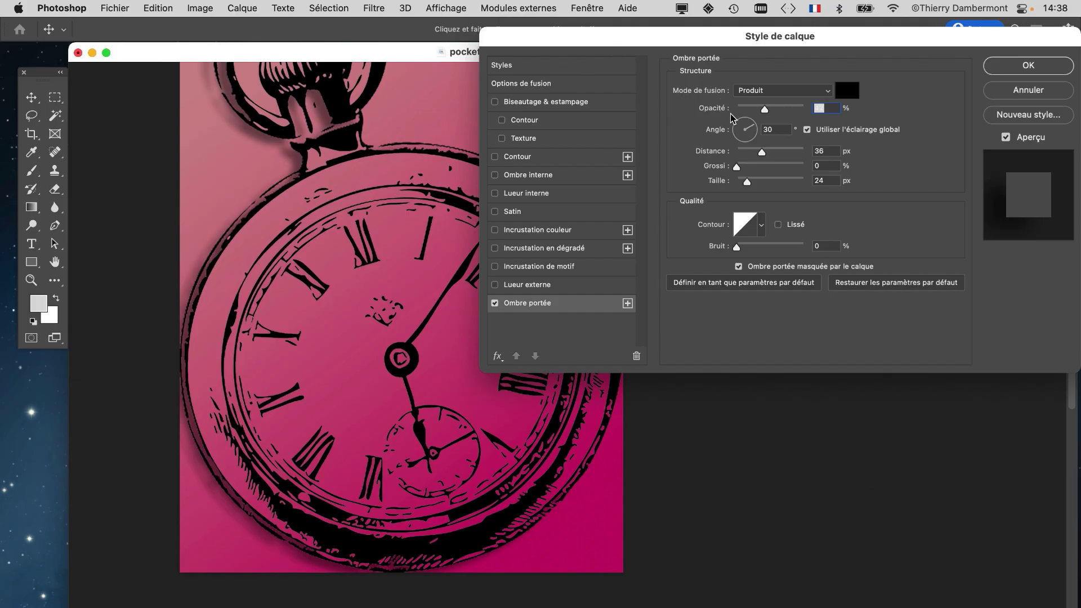
left_click_drag(732, 118, 739, 117)
left_click(765, 106)
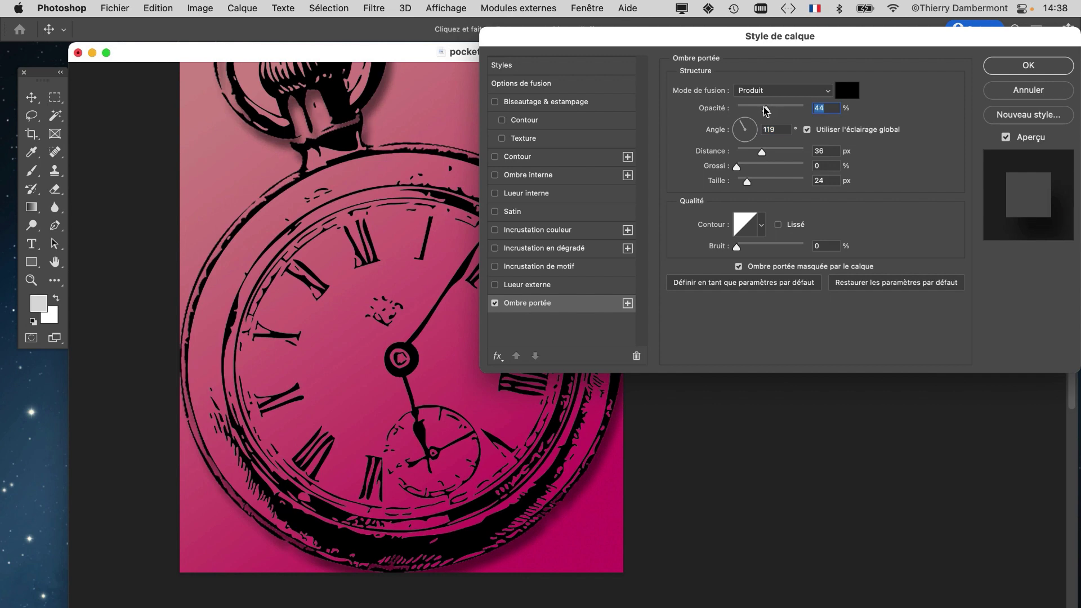
left_click(1029, 65)
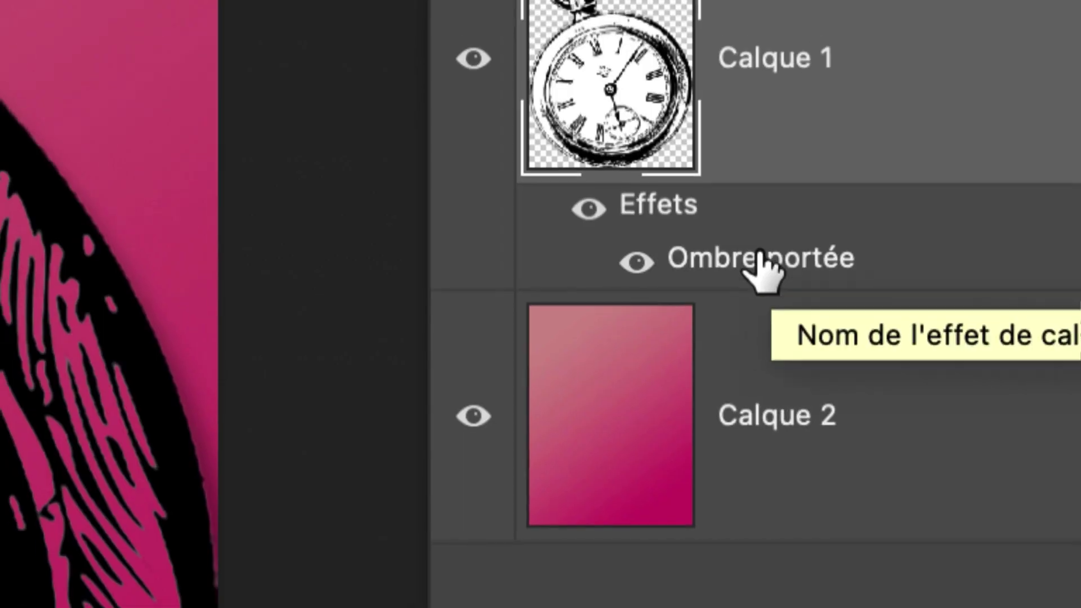
Edit the watch layer's drop shadow and change its colour to orange, f7b822
double_click(761, 258)
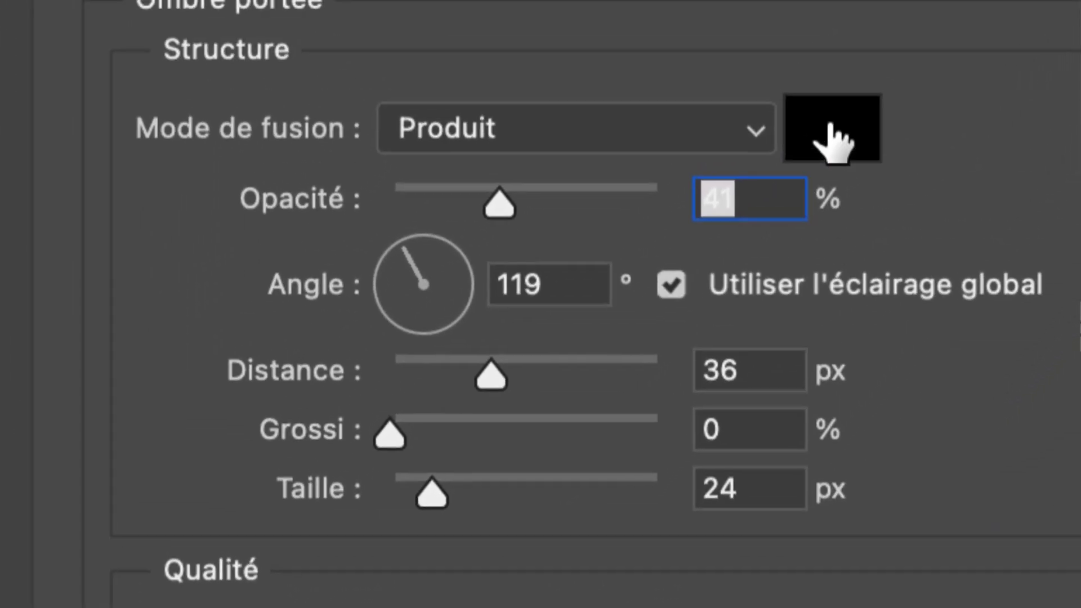
left_click(878, 80)
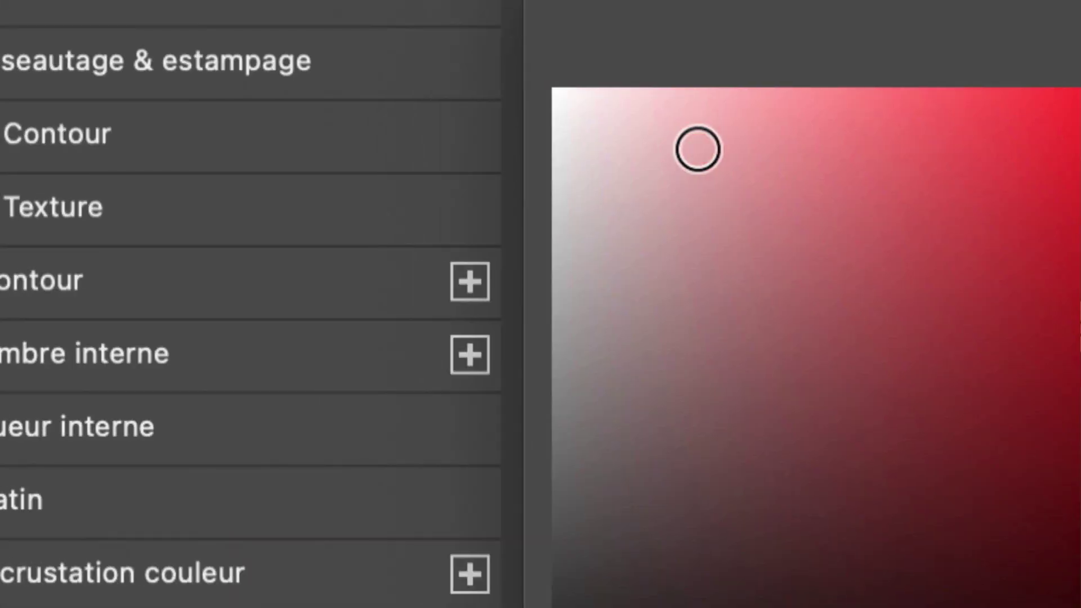
left_click_drag(699, 149, 540, 79)
left_click_drag(671, 138, 667, 135)
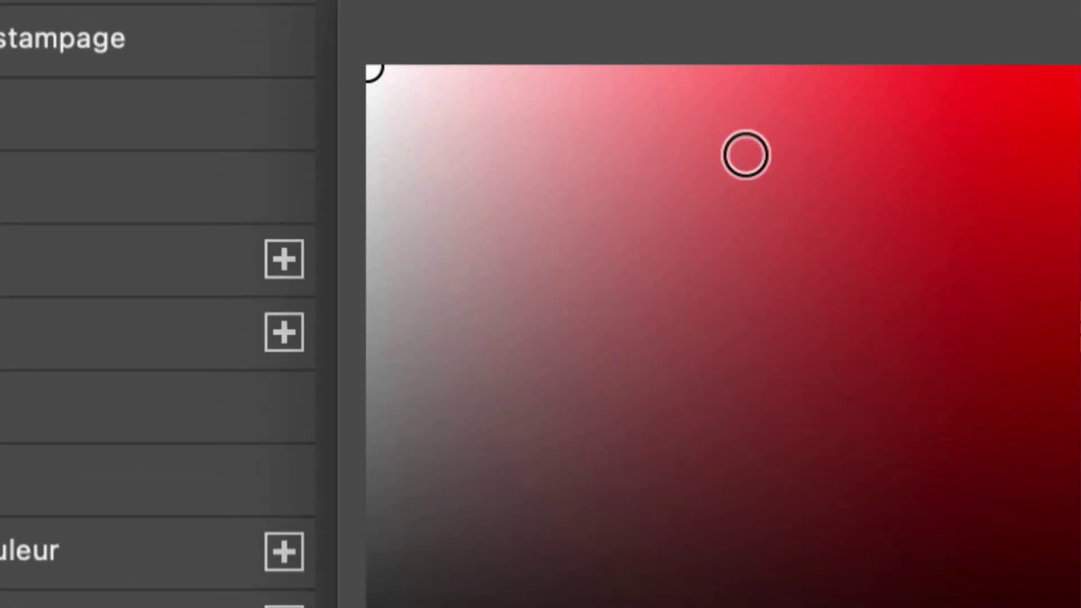
left_click_drag(827, 231, 824, 257)
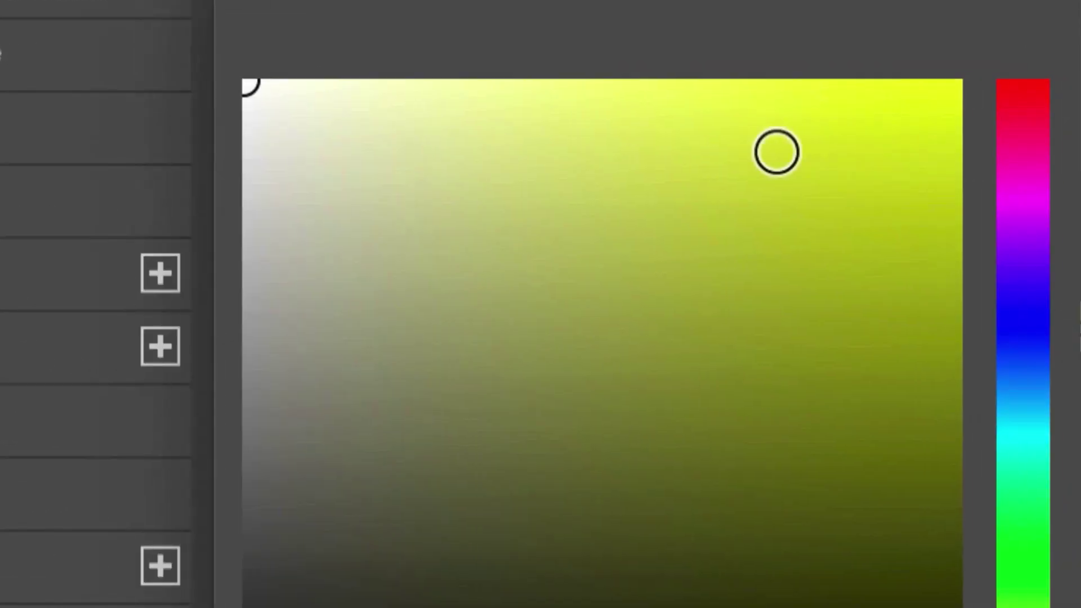
left_click(1016, 0)
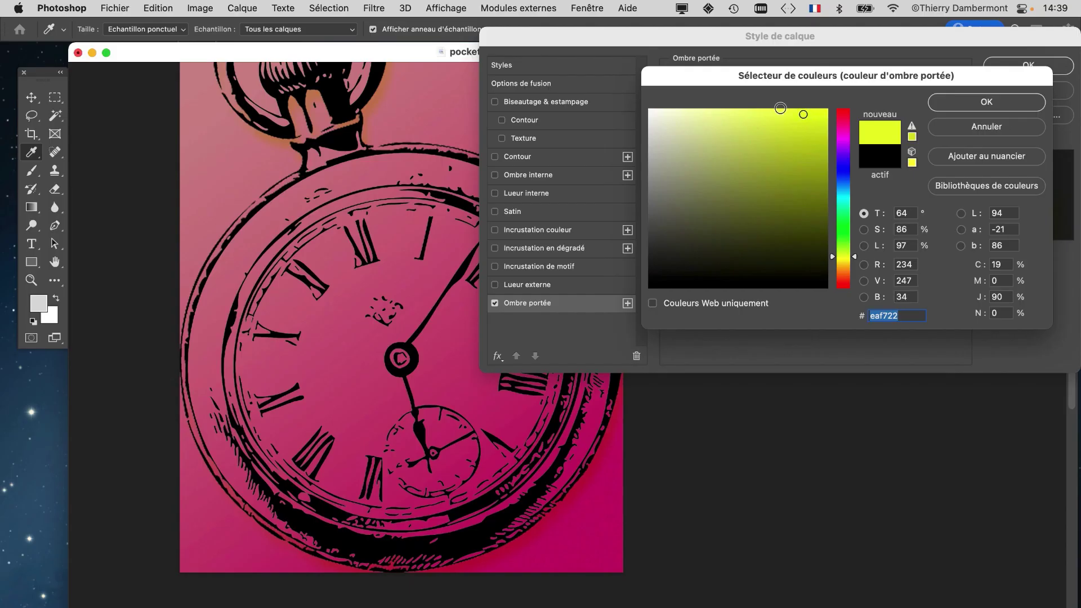
left_click(845, 270)
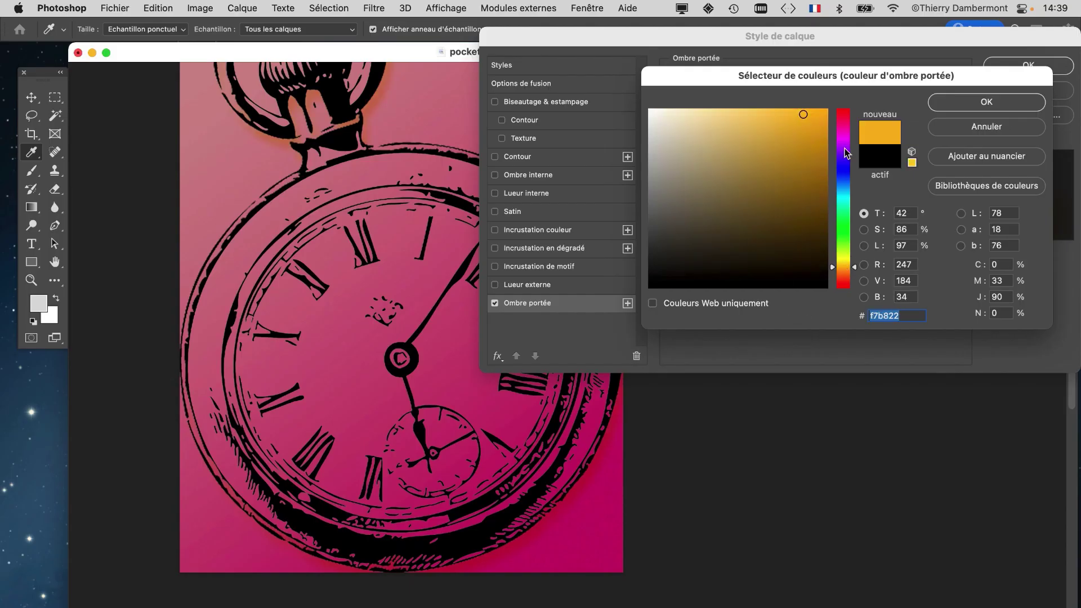
left_click(987, 101)
key("alt")
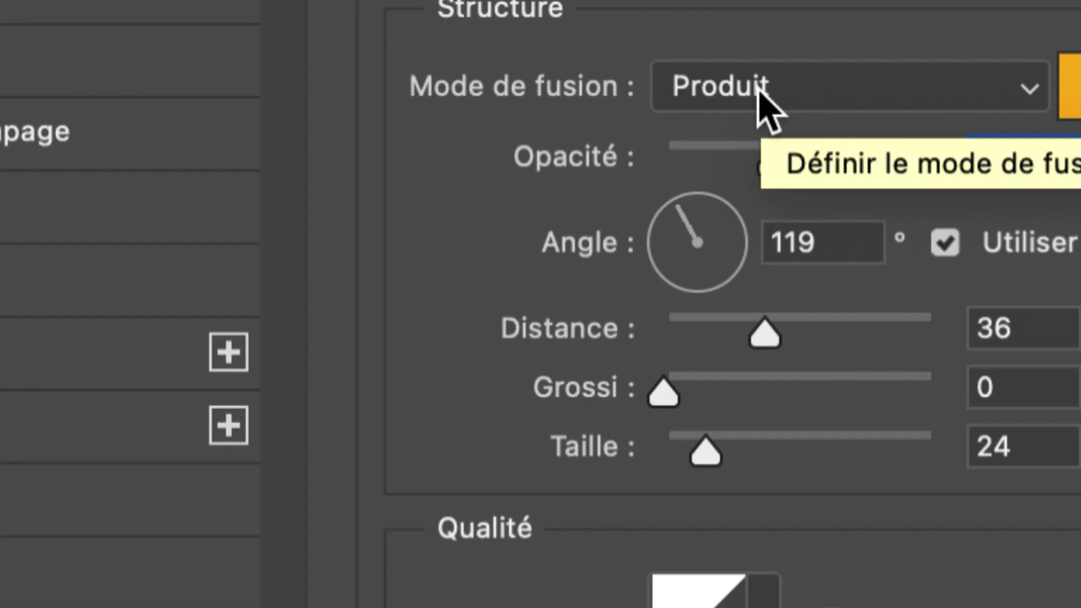
Set the drop shadow's blend mode to Normal and apply the layer style
left_click(761, 93)
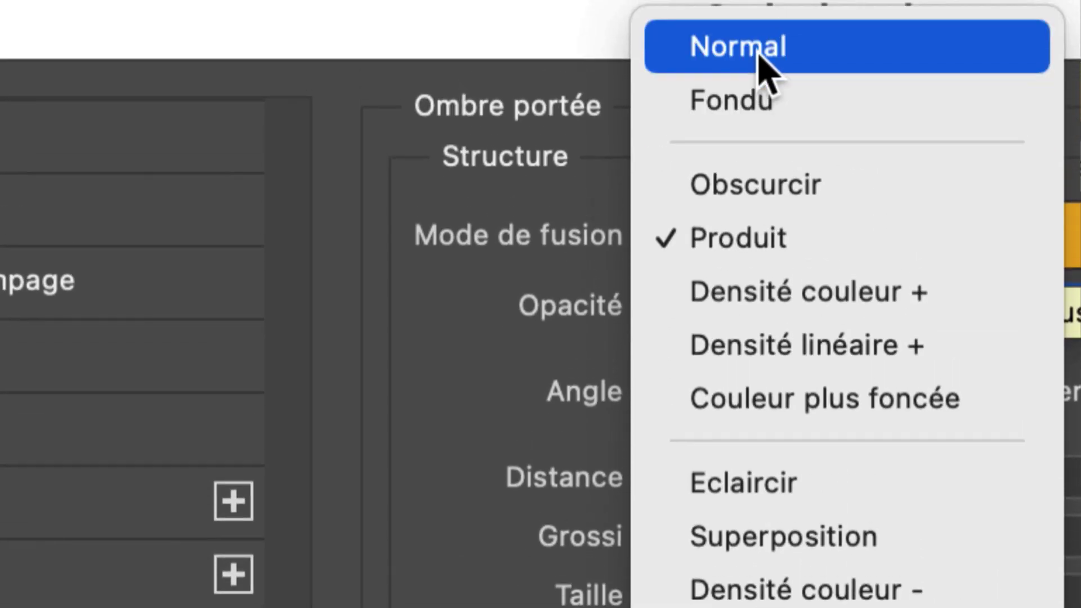
left_click(764, 65)
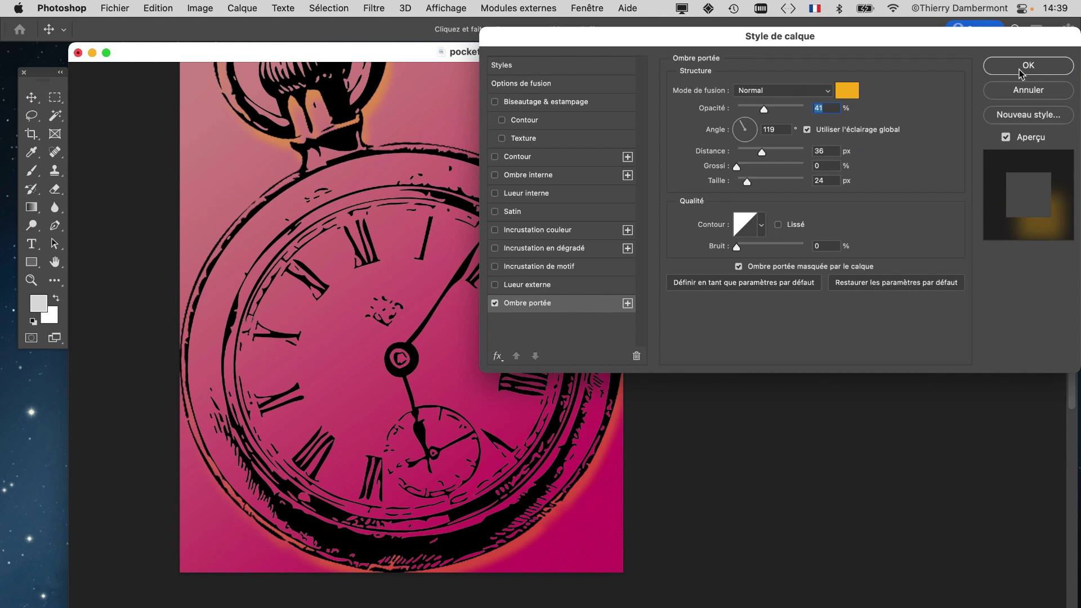
left_click(1021, 72)
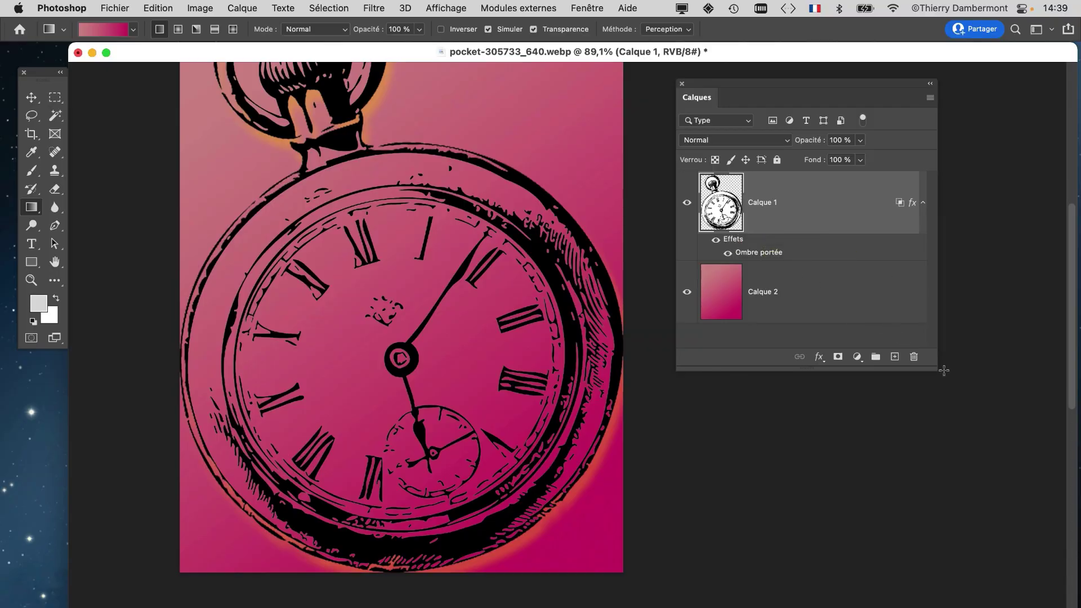
Add an empty layer above Calque 1 and merge it into the layer below
left_click_drag(936, 367, 925, 426)
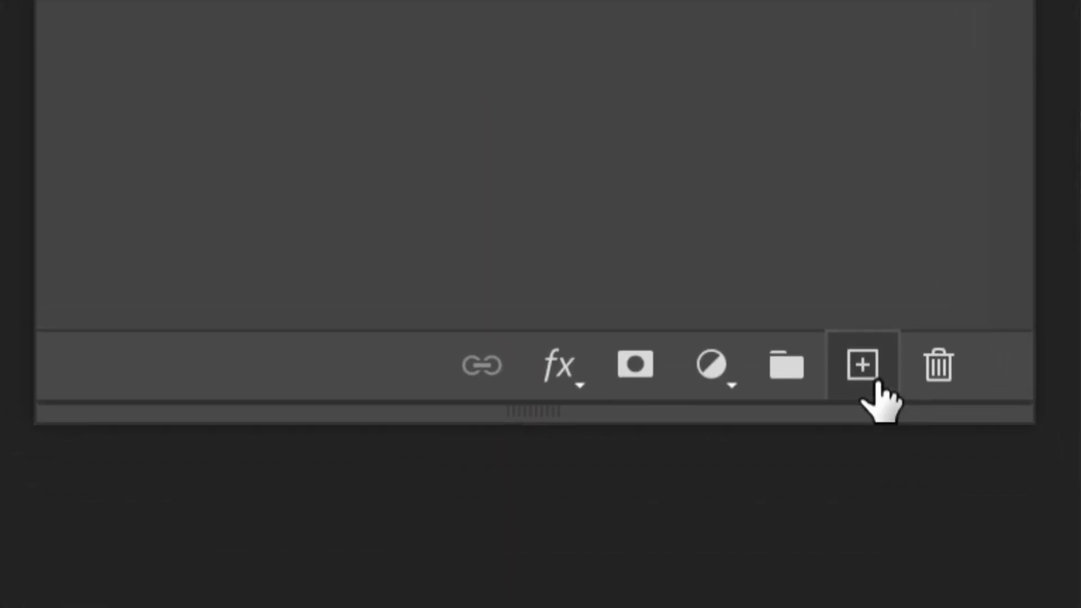
left_click(860, 421)
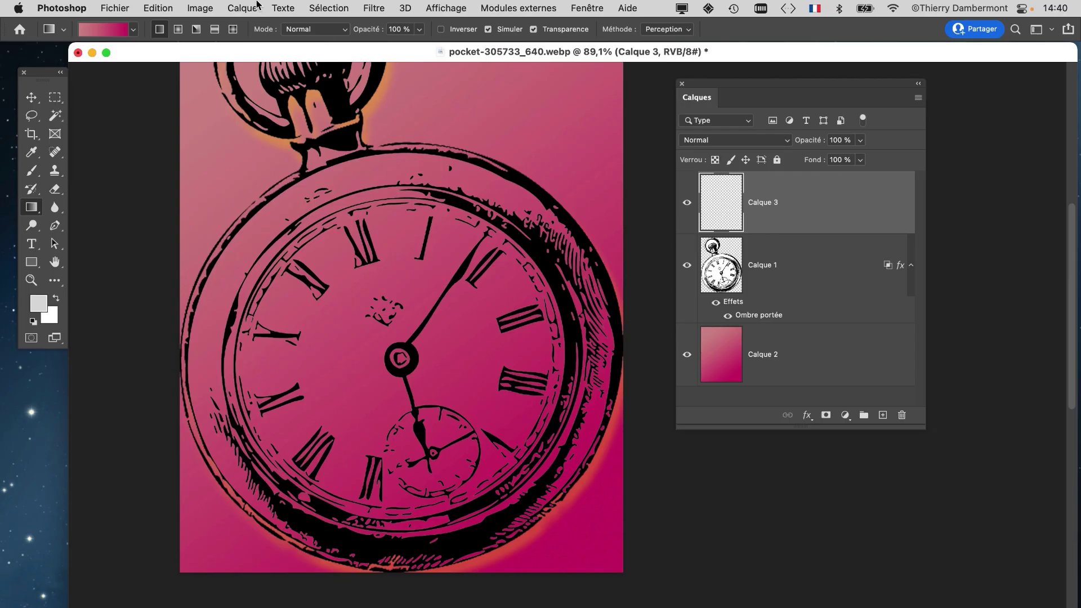
left_click(242, 8)
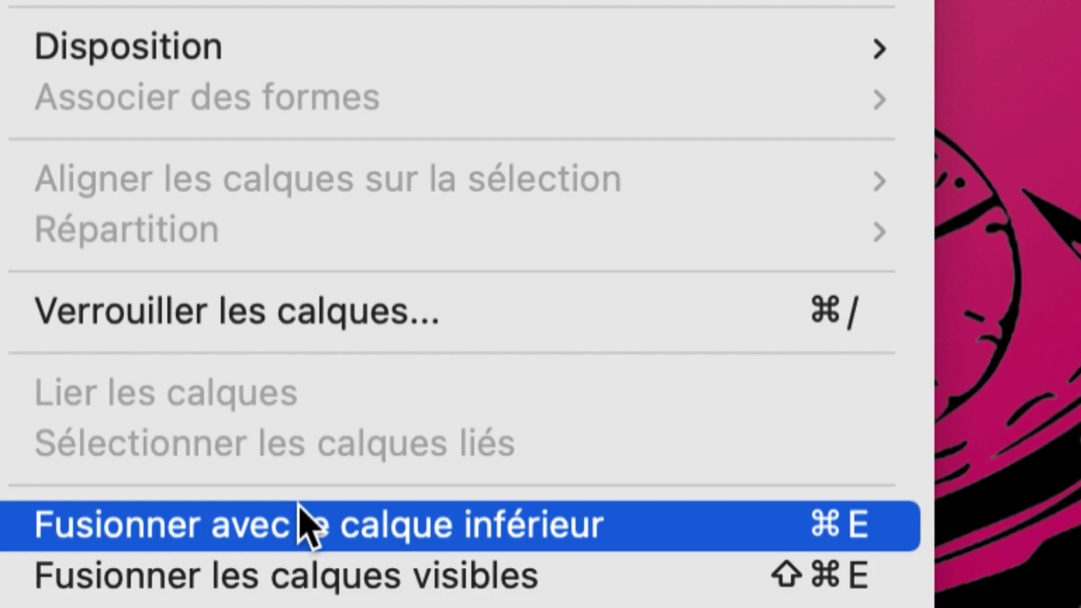
left_click(307, 524)
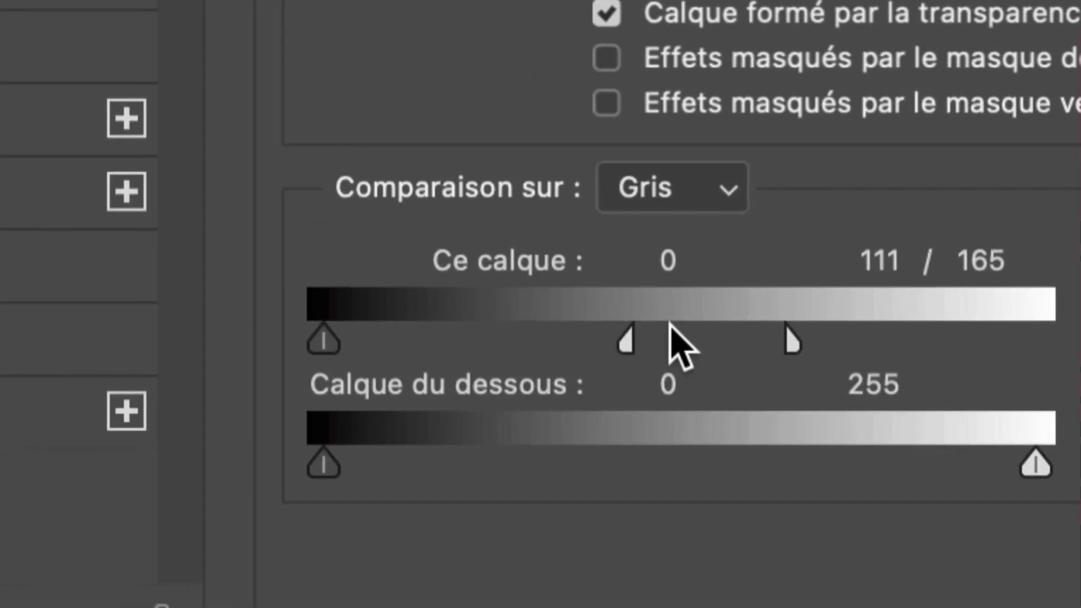
left_click_drag(680, 338, 1070, 302)
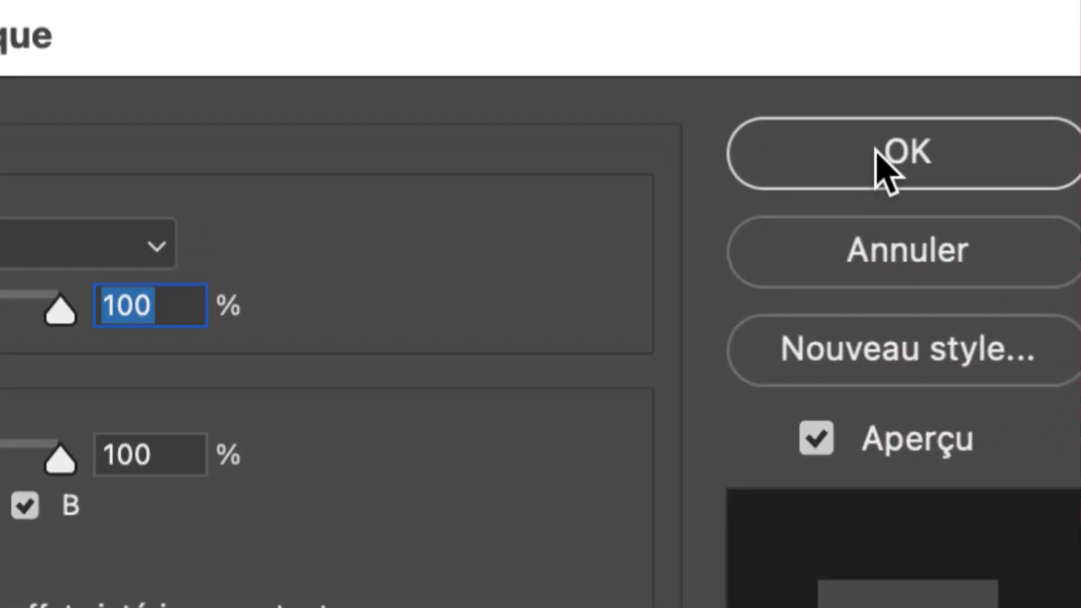
left_click(878, 152)
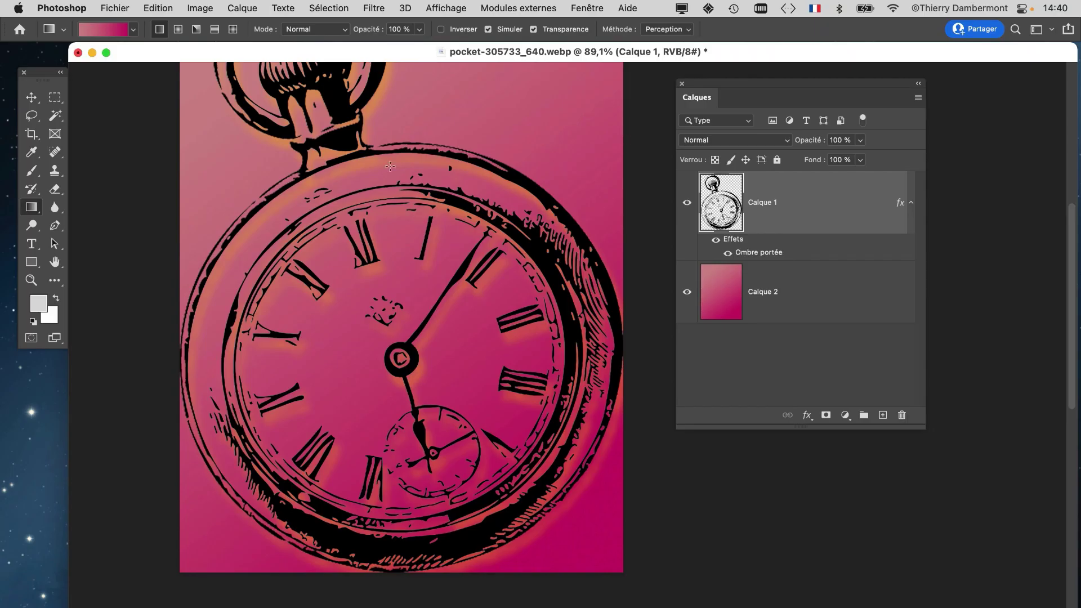
Change the drop shadow's colour to cyan, 22dbf7, and set its opacity to 44%
double_click(749, 253)
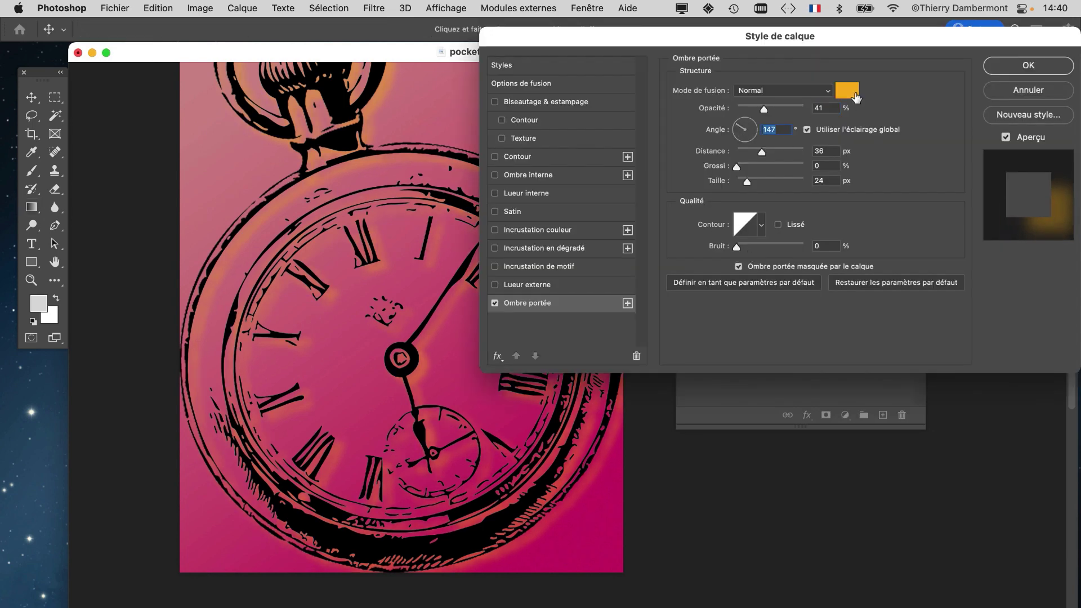
left_click(847, 90)
left_click_drag(843, 233, 844, 195)
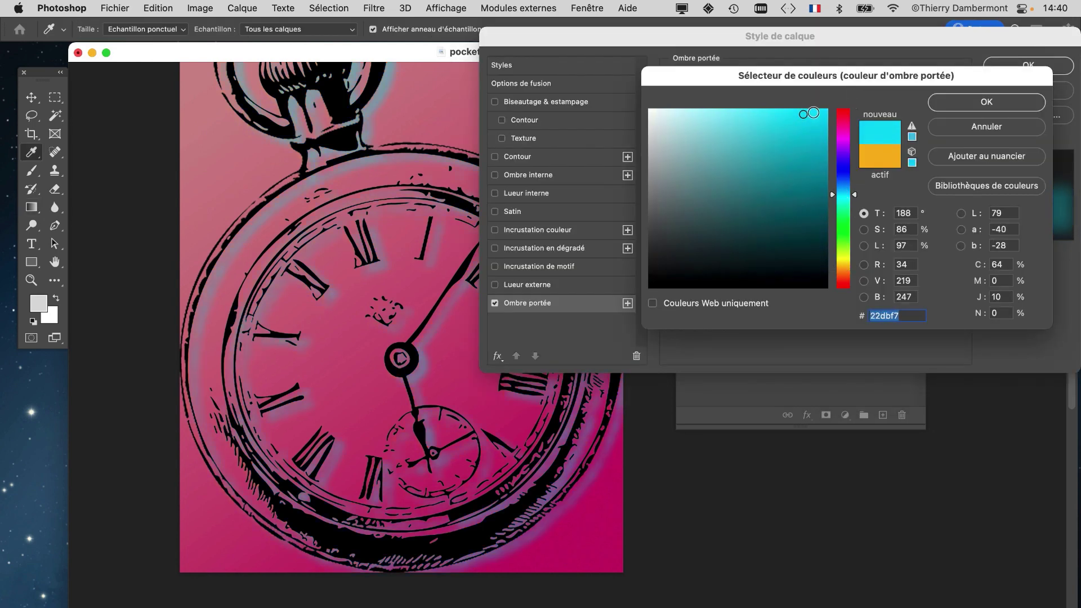
left_click(1000, 105)
left_click_drag(766, 111, 781, 111)
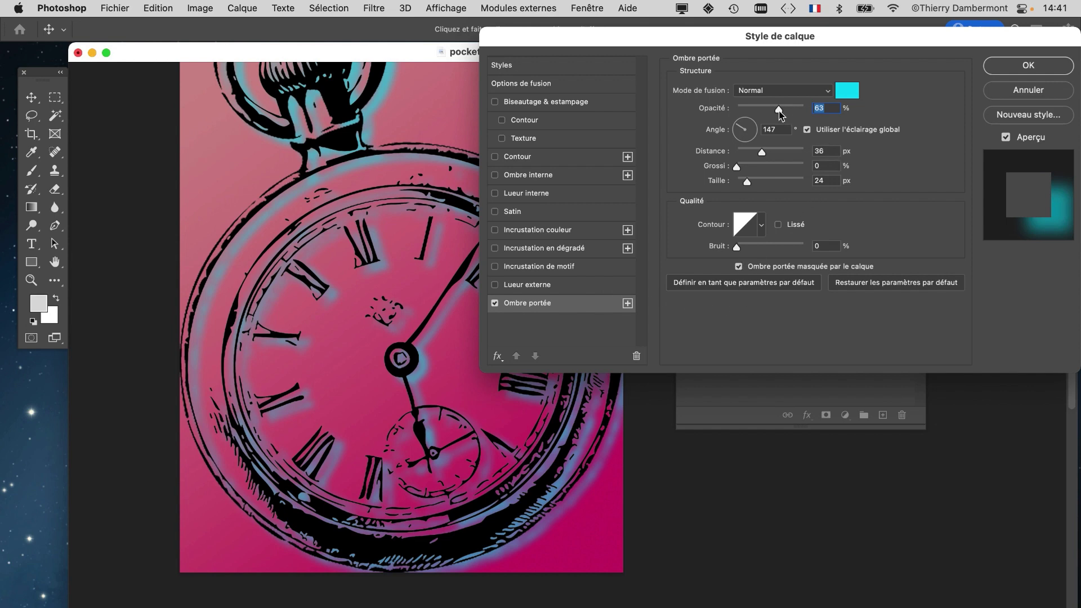
left_click_drag(780, 114, 768, 111)
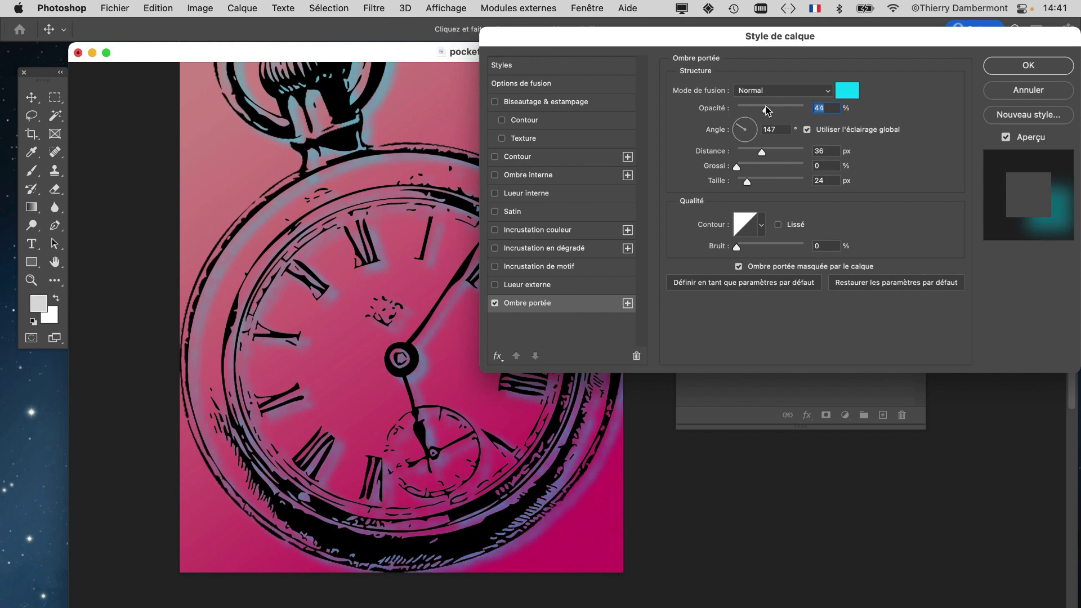
left_click(1004, 68)
Set the watch layer's drop shadow distance to 22 px and its opacity to 74%
scroll(428, 321, "up", 3)
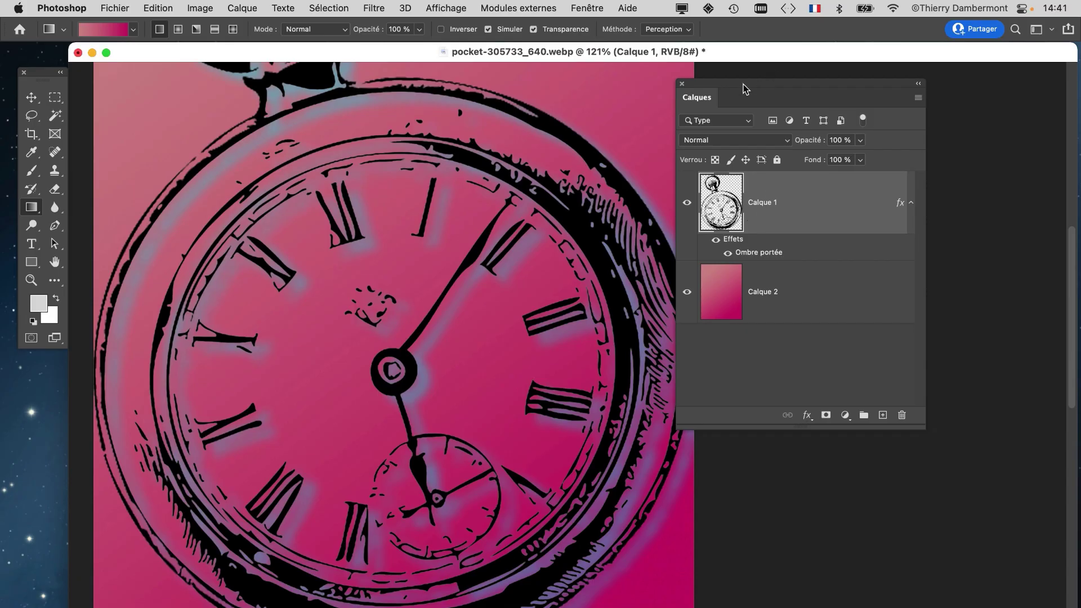
left_click_drag(743, 87, 863, 90)
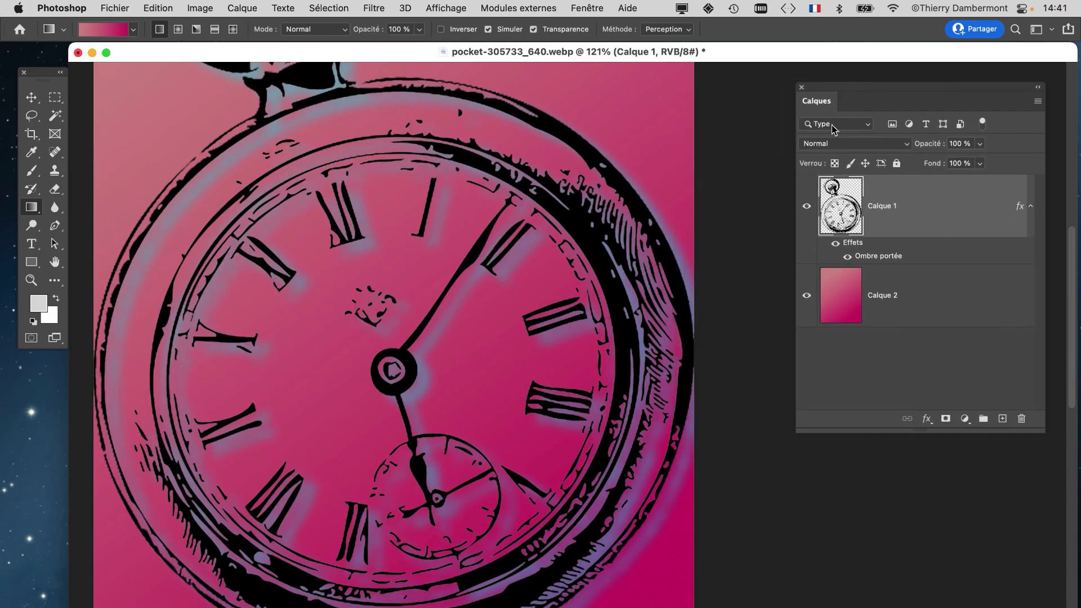
scroll(495, 283, "down", 3)
scroll(494, 283, "down", 1)
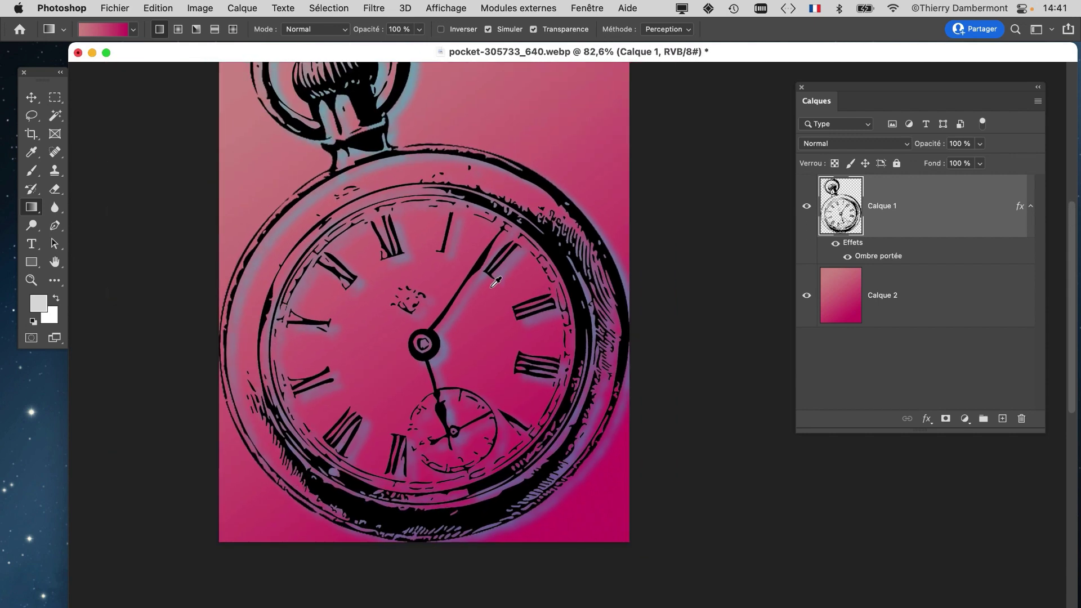
double_click(875, 257)
left_click_drag(757, 156, 752, 153)
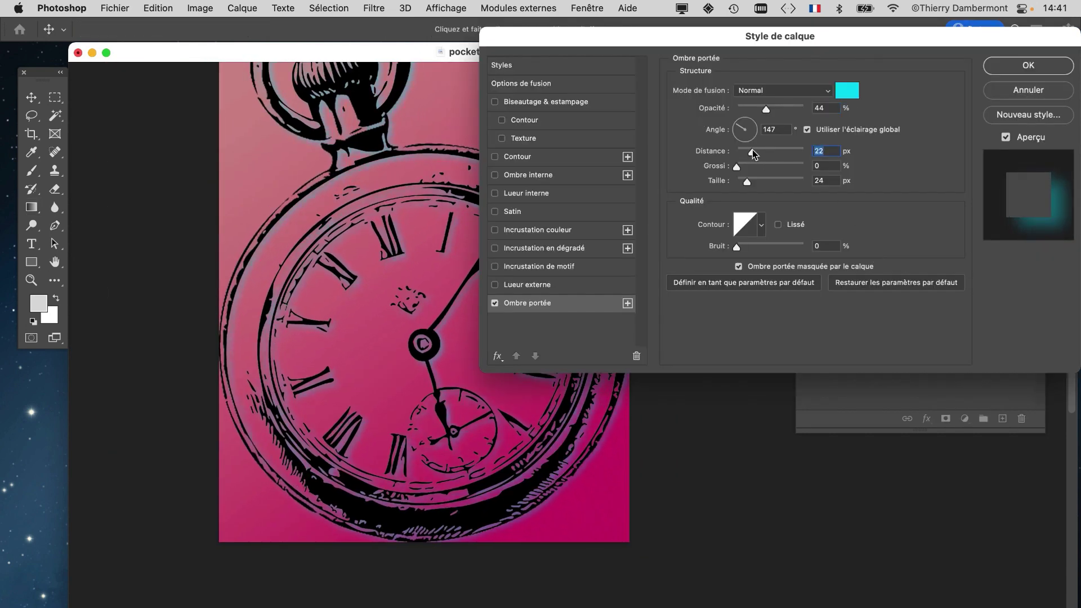
left_click_drag(782, 111, 788, 110)
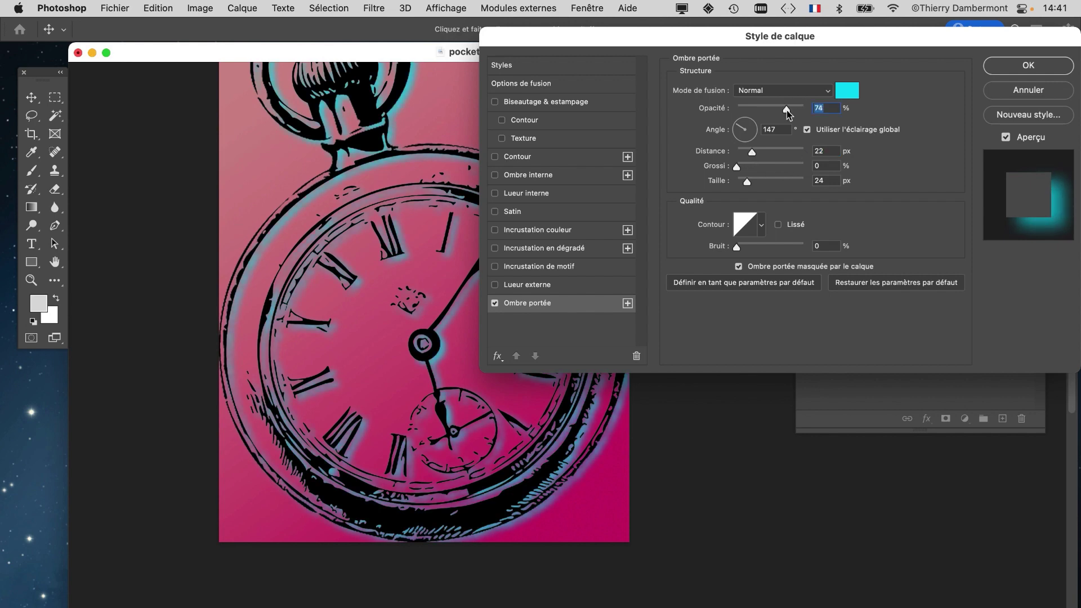
left_click(1014, 66)
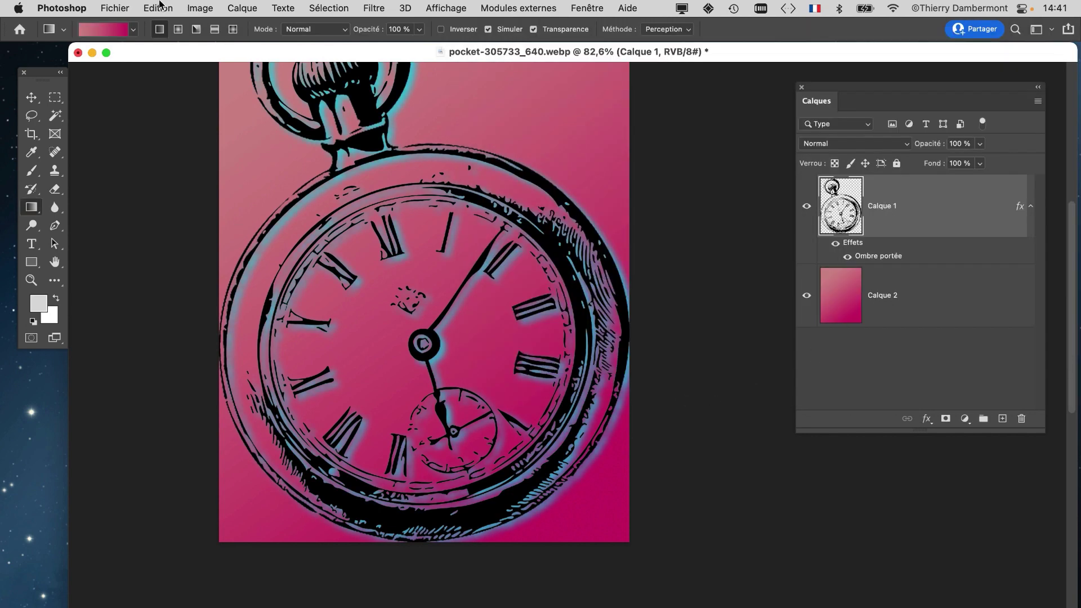
Save the document in Photoshop format as pocket-305733_640.psd in the current folder
left_click(125, 7)
left_click(197, 162)
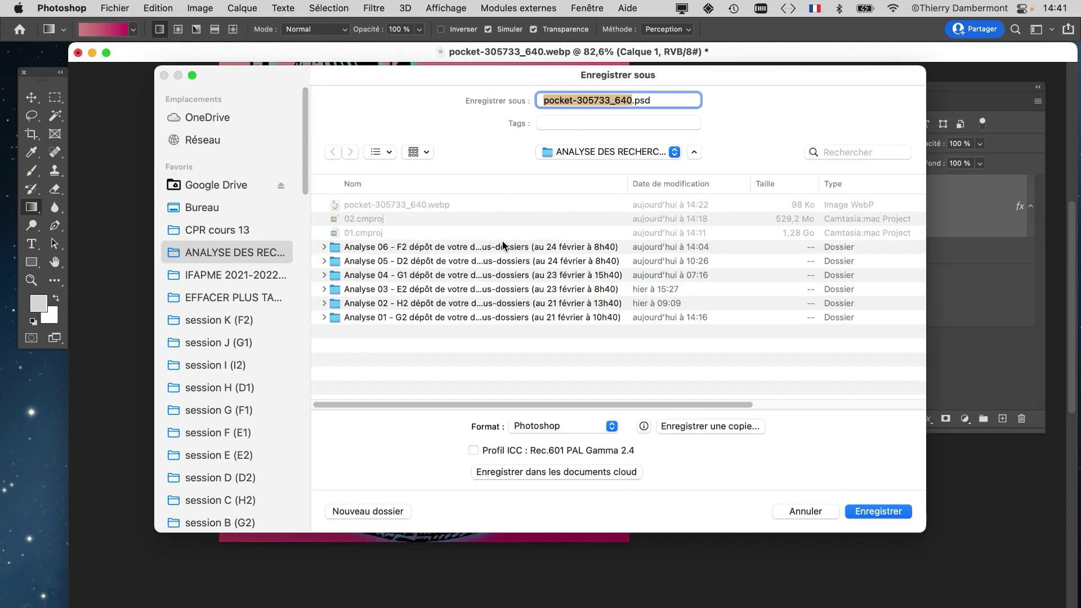
left_click(878, 512)
left_click(758, 301)
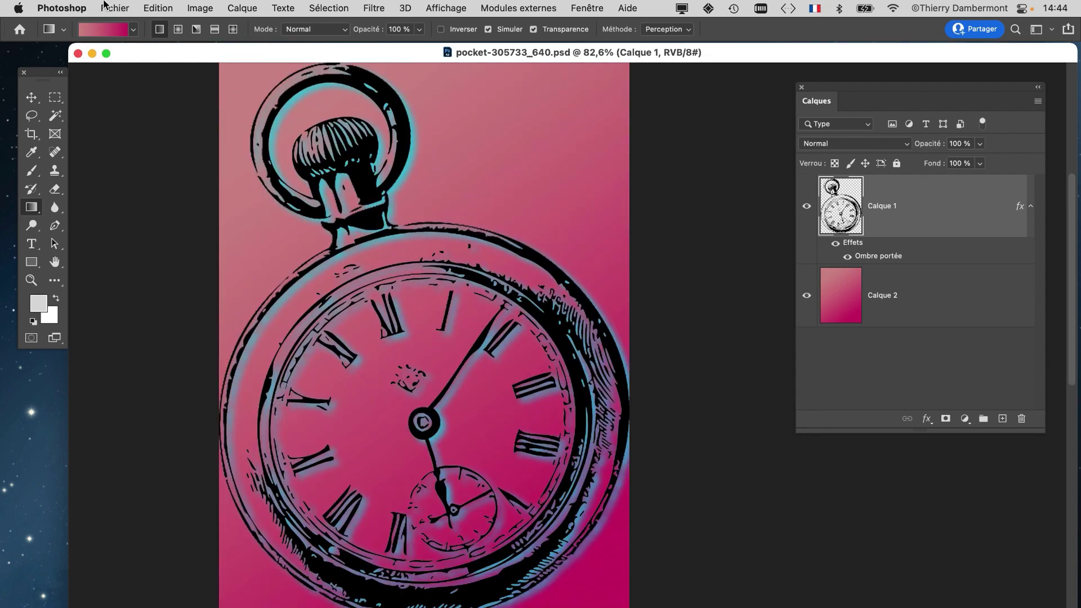
Open the original pocket-305733_640.webp and fit the image to the window
left_click(108, 8)
left_click(121, 40)
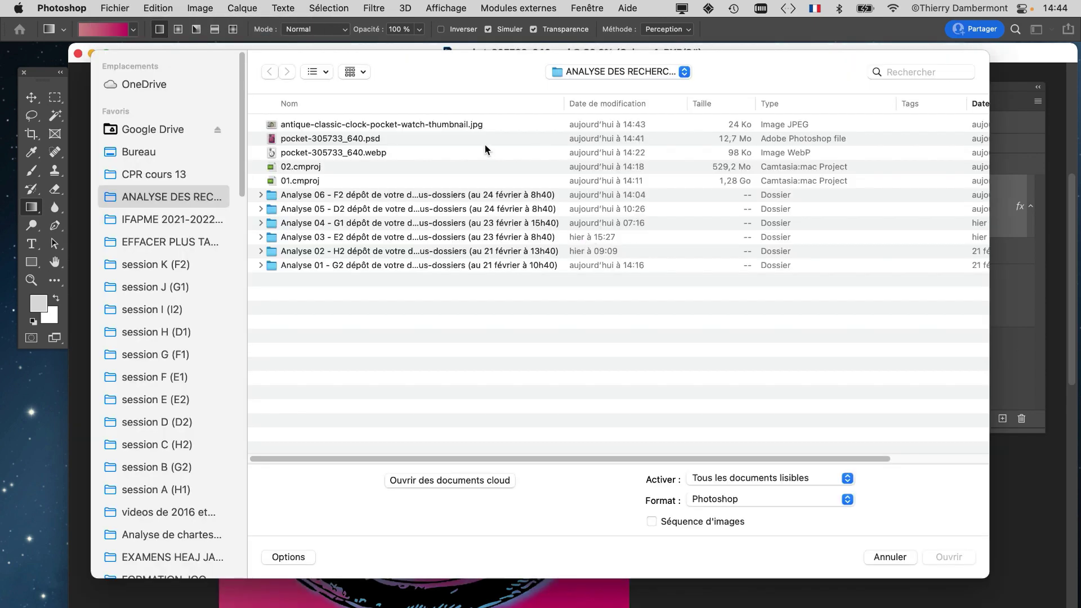
left_click(320, 152)
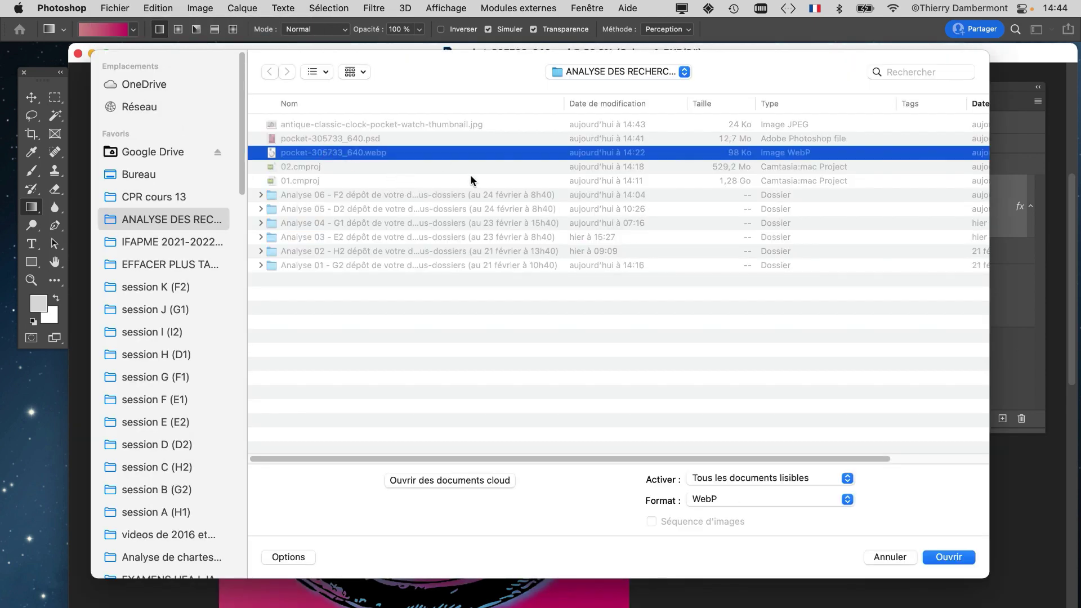
left_click(935, 552)
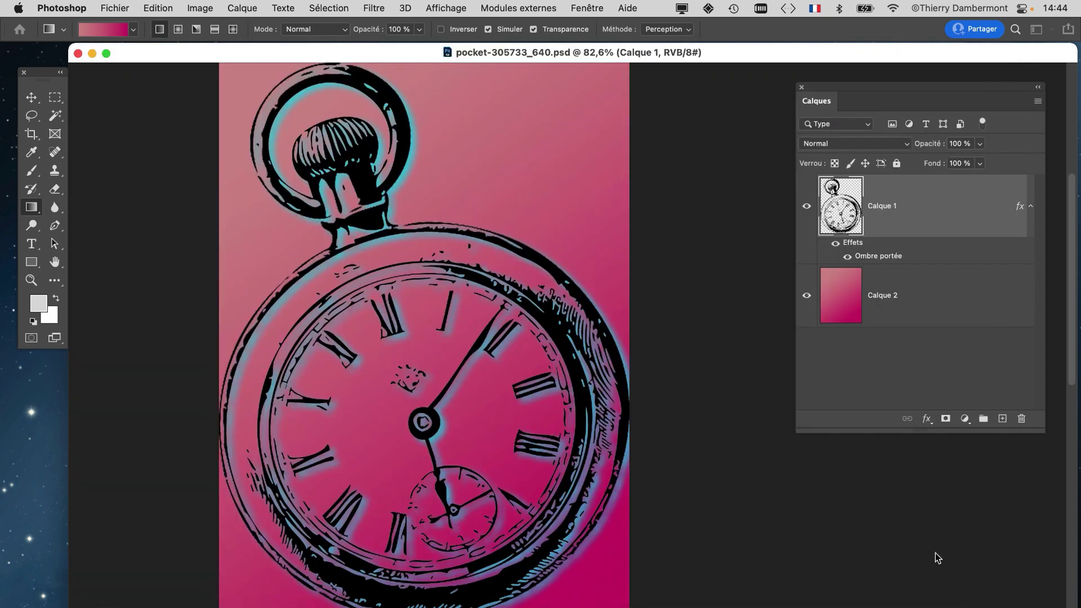
key("super+0")
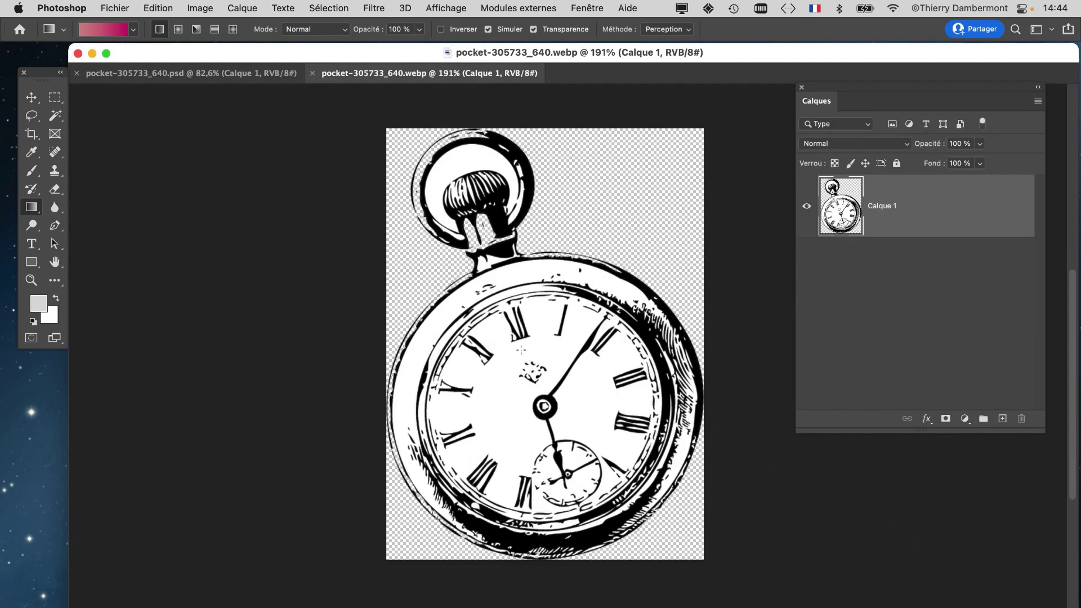
Enlarge the canvas with the Crop tool, adding transparent space on all sides of the watch
left_click_drag(852, 86, 873, 109)
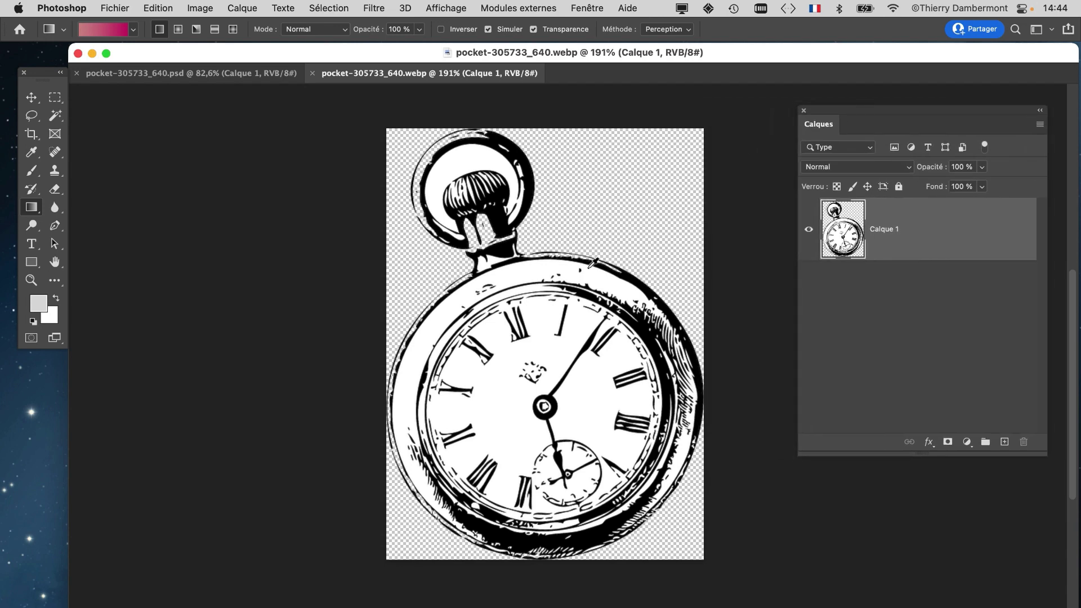
scroll(590, 273, "down", 3)
left_click_drag(503, 302, 322, 333)
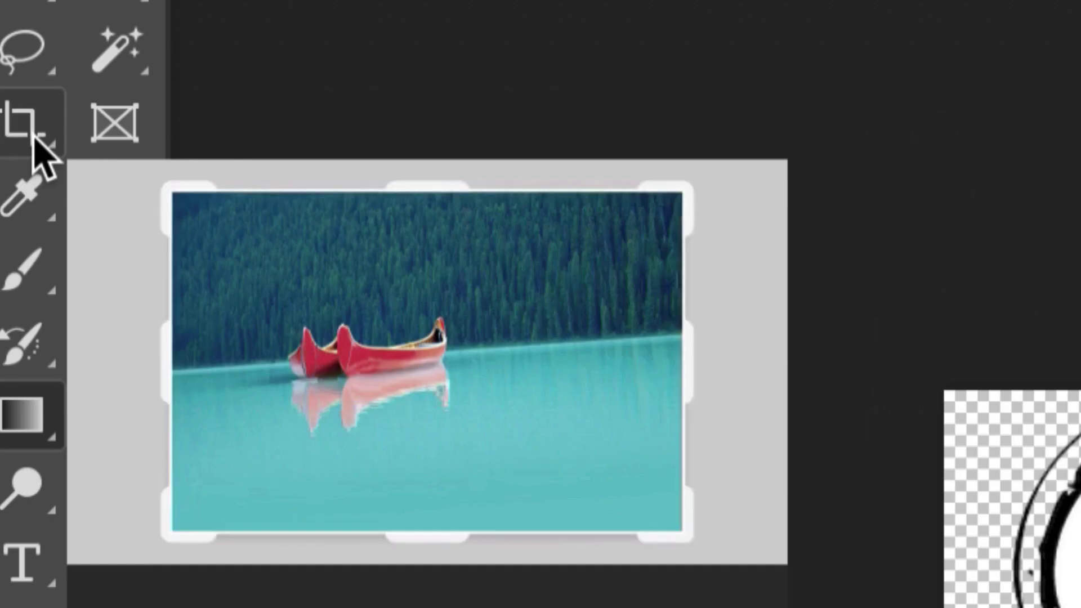
left_click(32, 135)
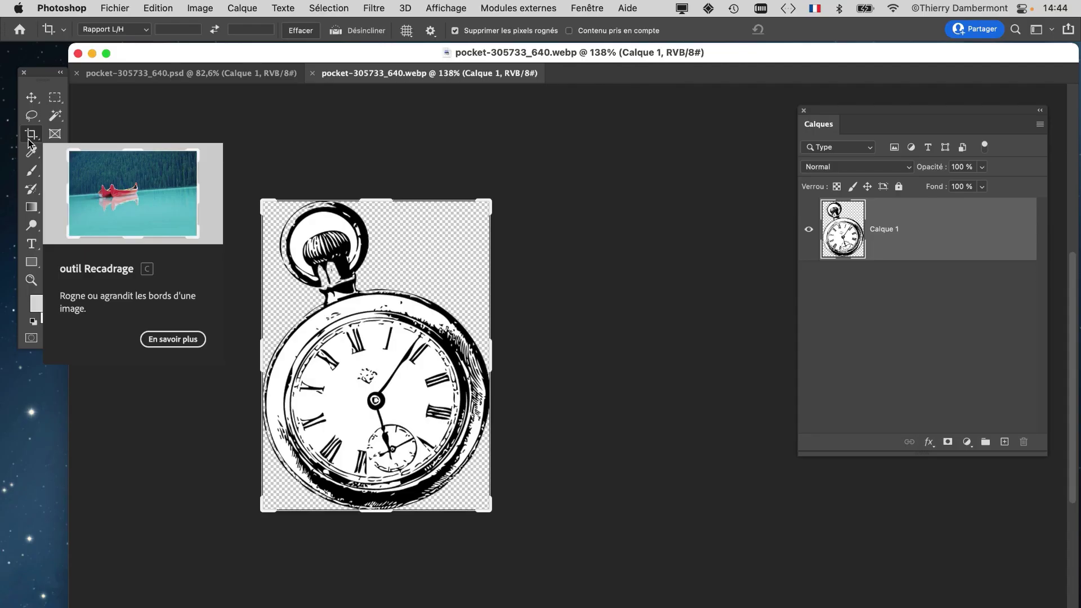
left_click_drag(263, 201, 194, 163)
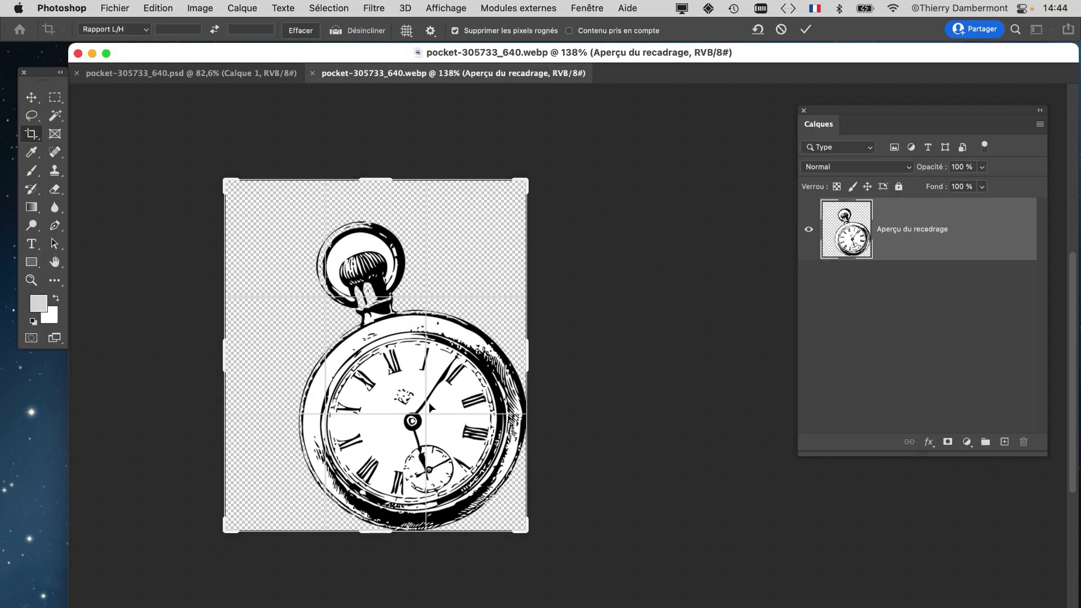
left_click_drag(524, 528, 586, 555)
left_click(806, 30)
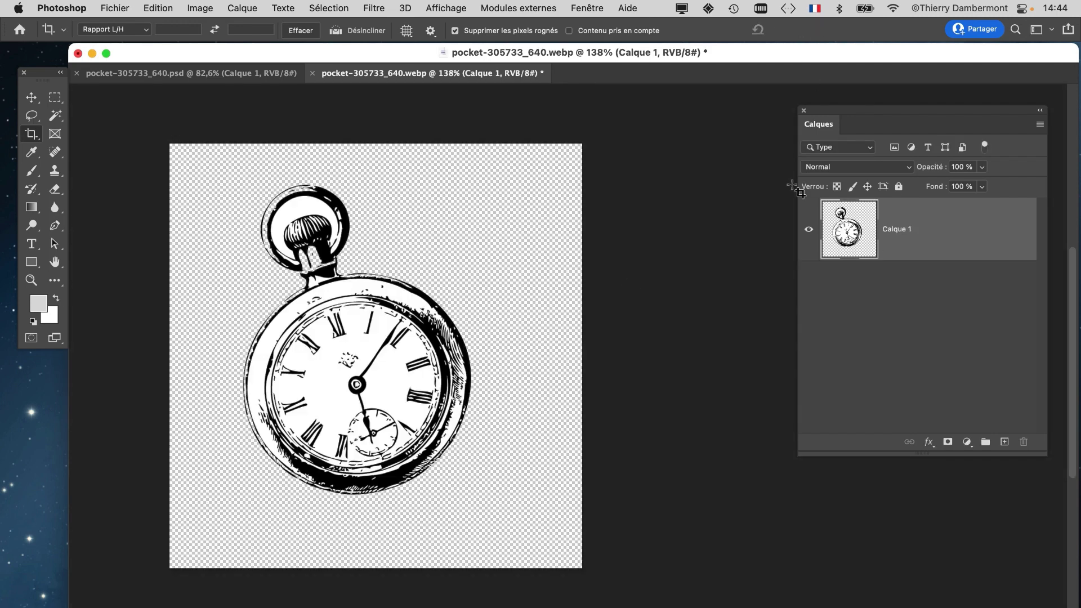
Add a new layer beneath the watch layer and fill it with the pink linear gradient, running diagonally from upper left to lower right
scroll(296, 361, "up", 2)
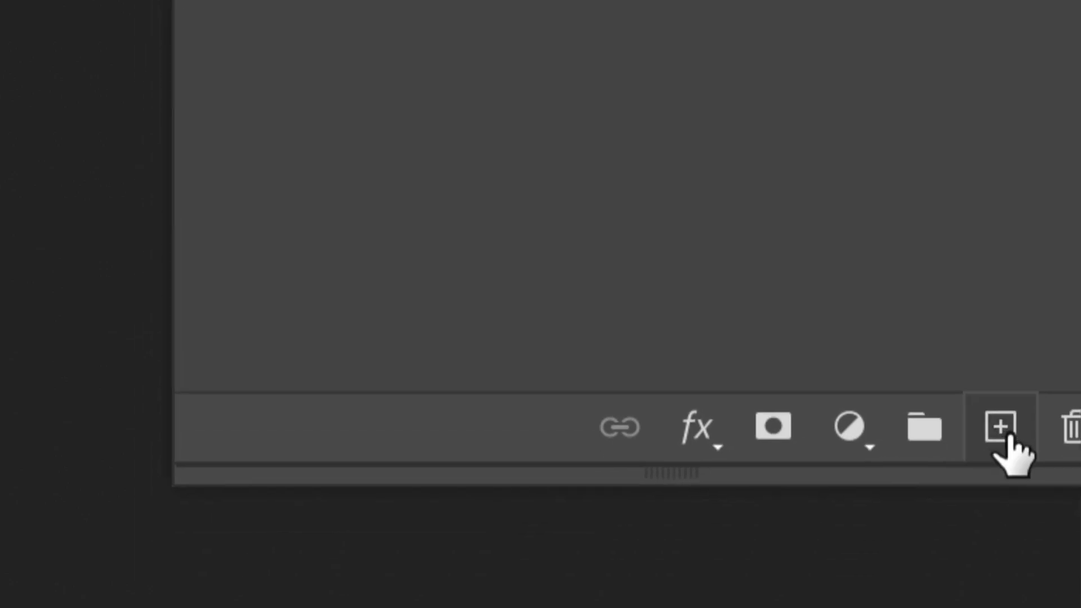
left_click(1007, 439)
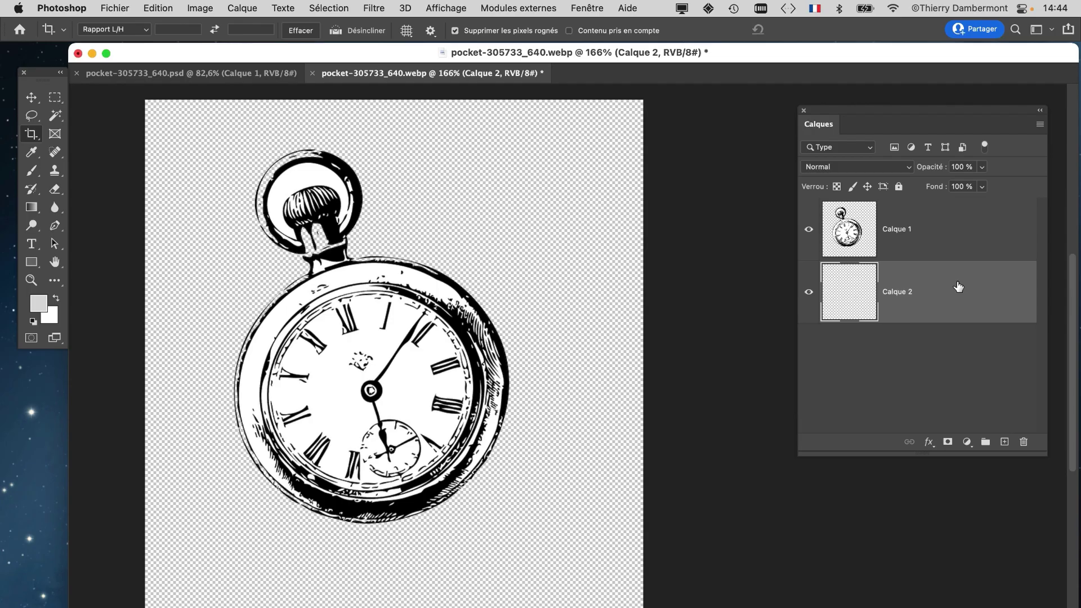
left_click(32, 208)
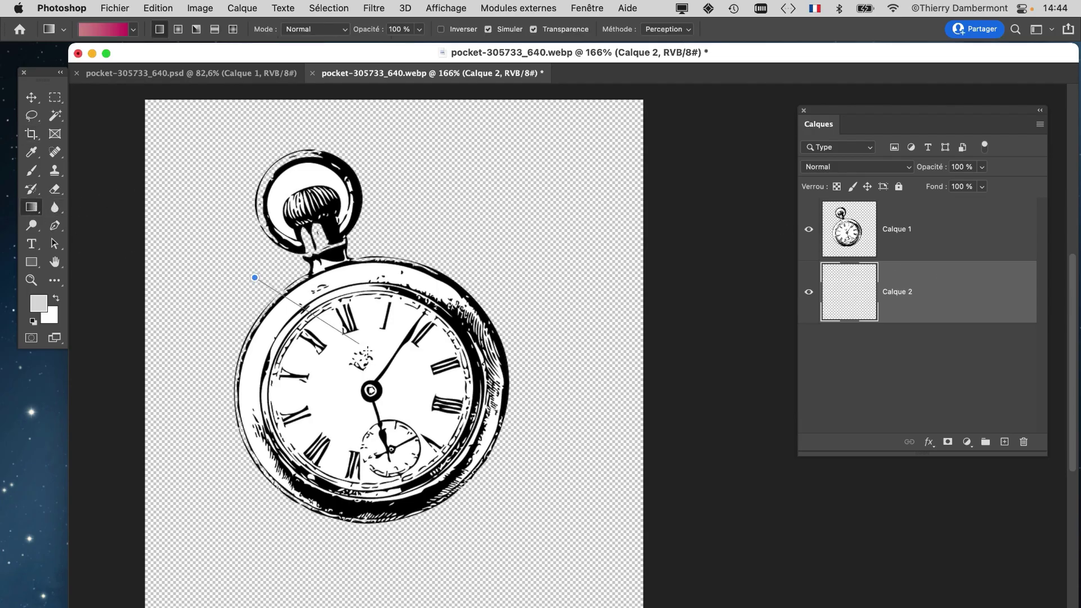
left_click_drag(258, 277, 535, 472)
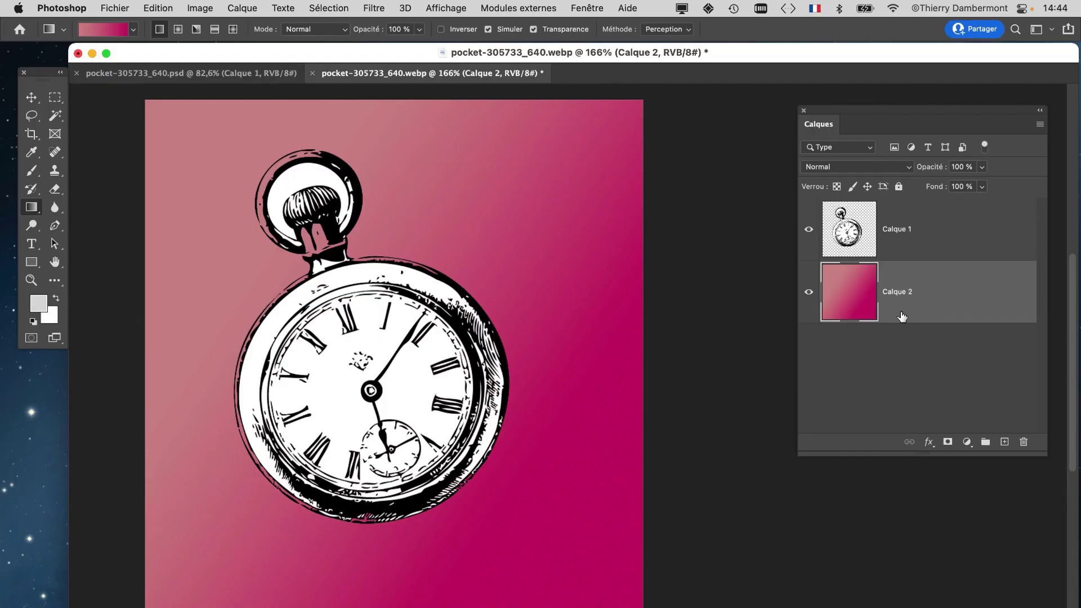
Set the blend mode of the watch layer, Calque 1, to Produit
left_click_drag(817, 108, 652, 140)
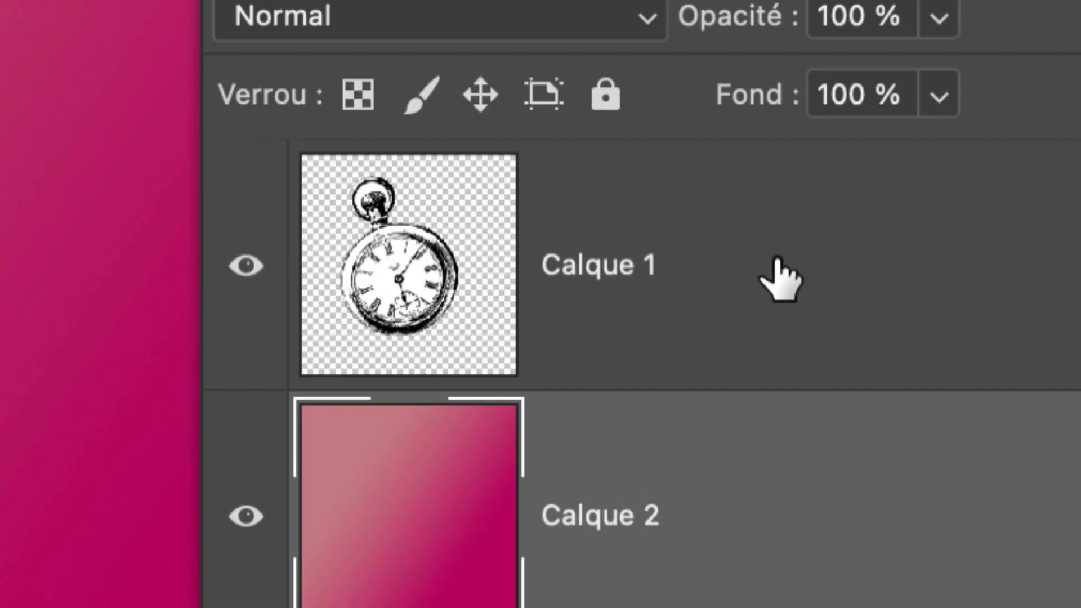
left_click(780, 280)
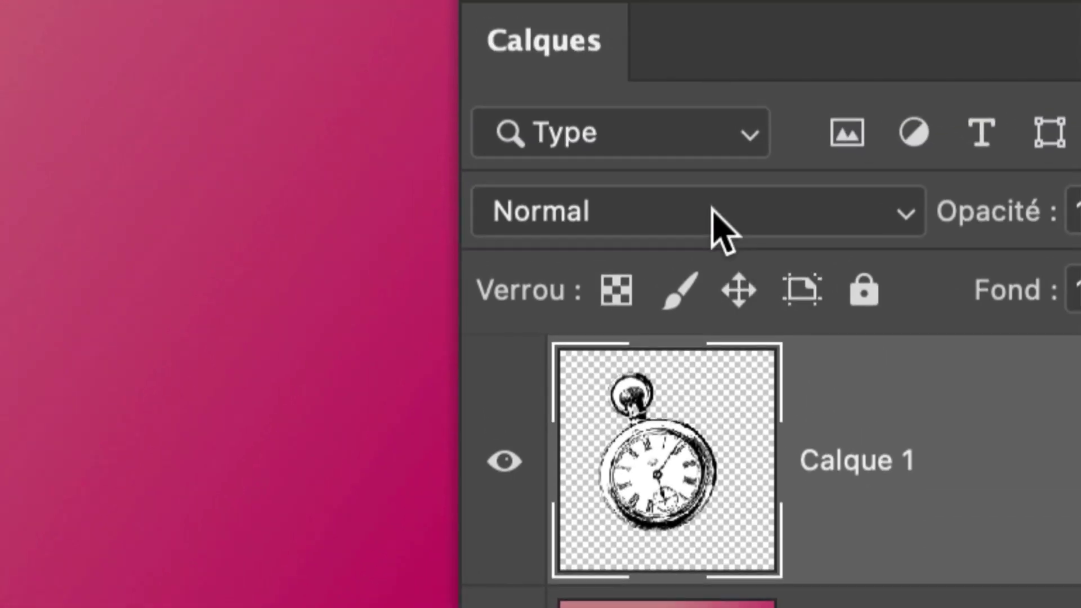
left_click(713, 209)
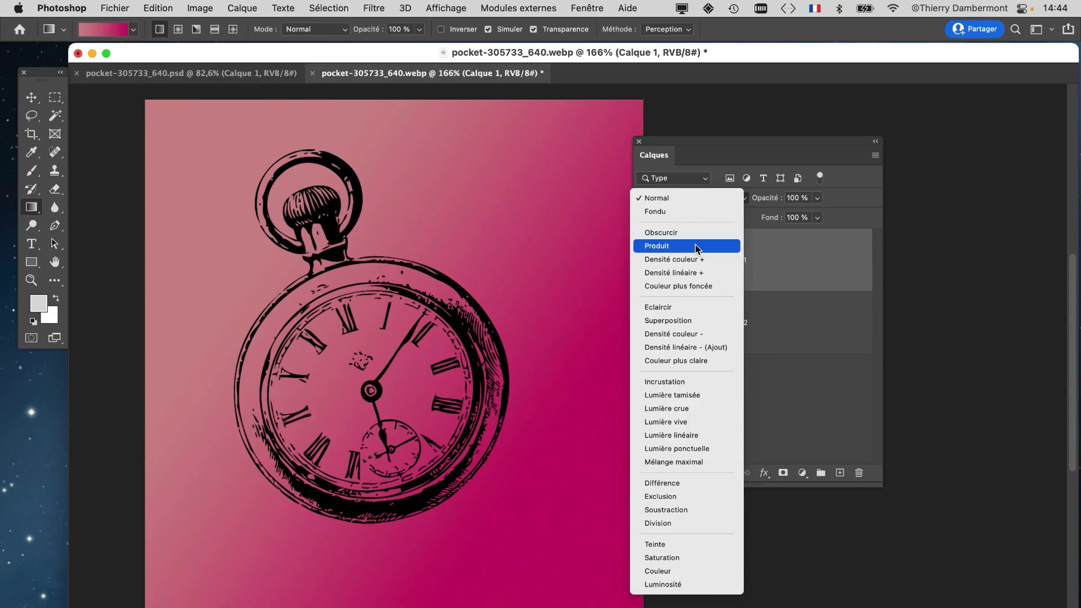
left_click(697, 248)
scroll(392, 340, "up", 5)
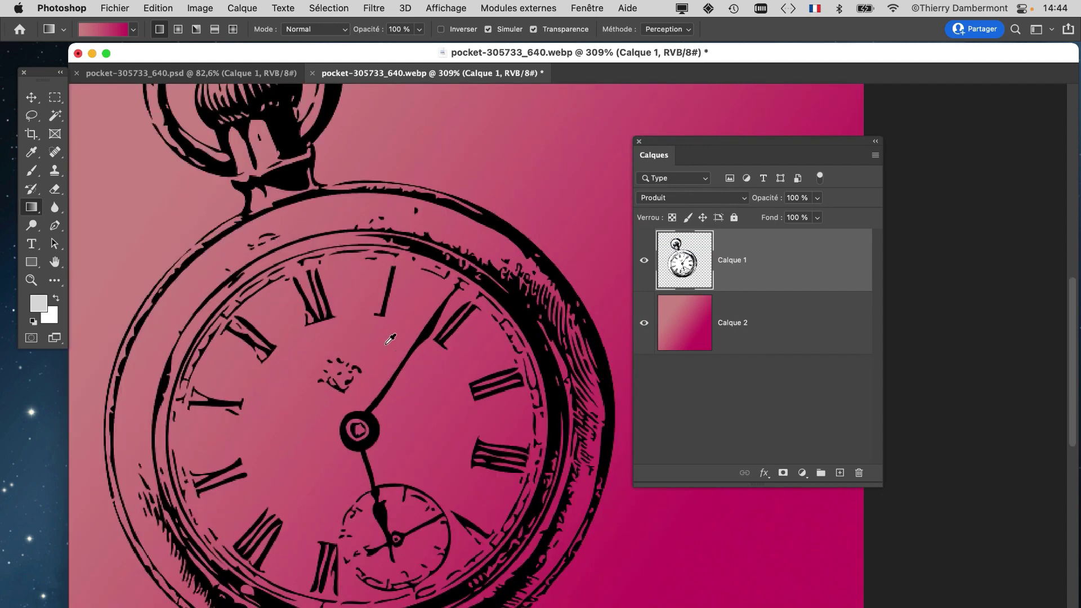
scroll(392, 341, "down", 5)
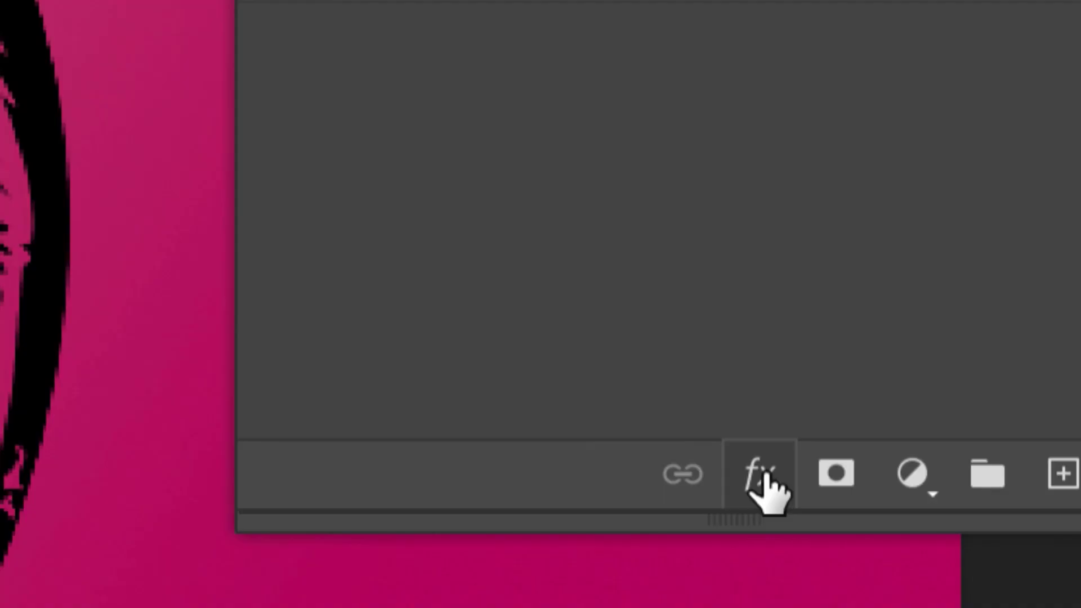
Add a Lueur externe effect to the watch layer
left_click(766, 480)
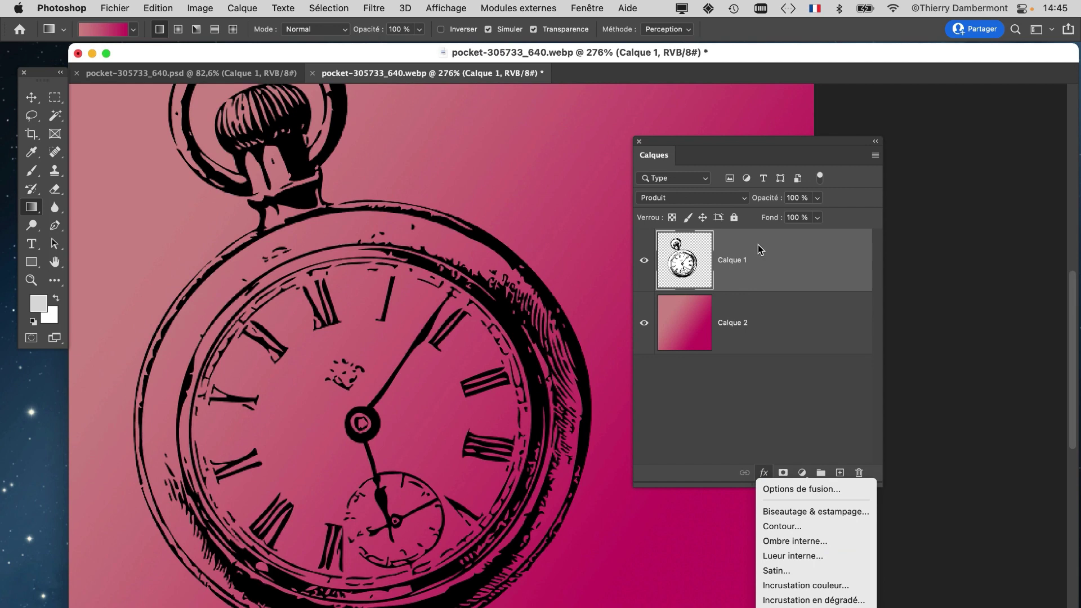
left_click(763, 402)
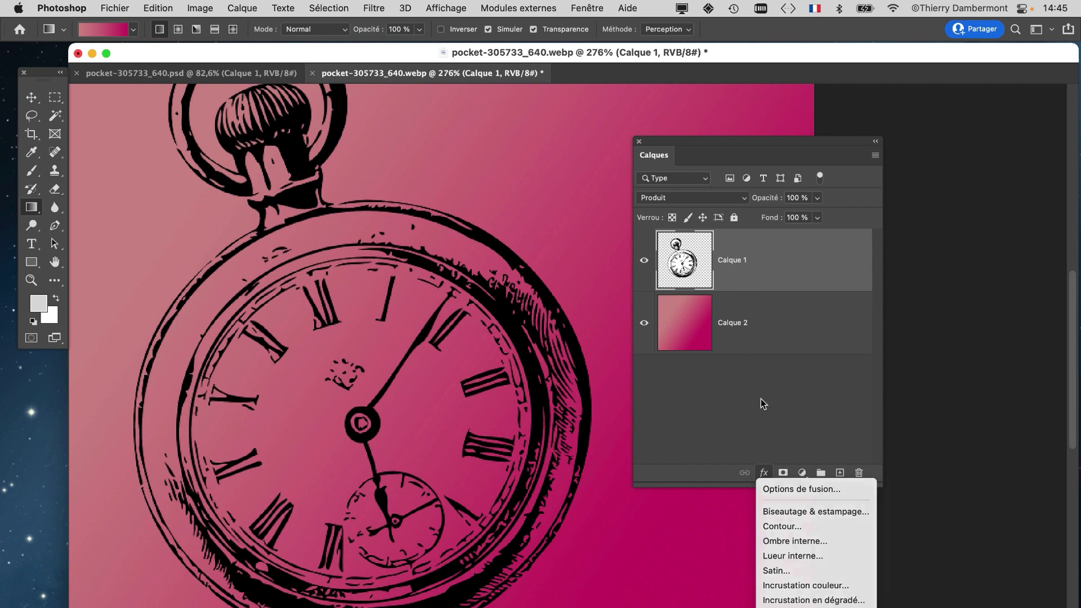
left_click_drag(882, 485, 894, 392)
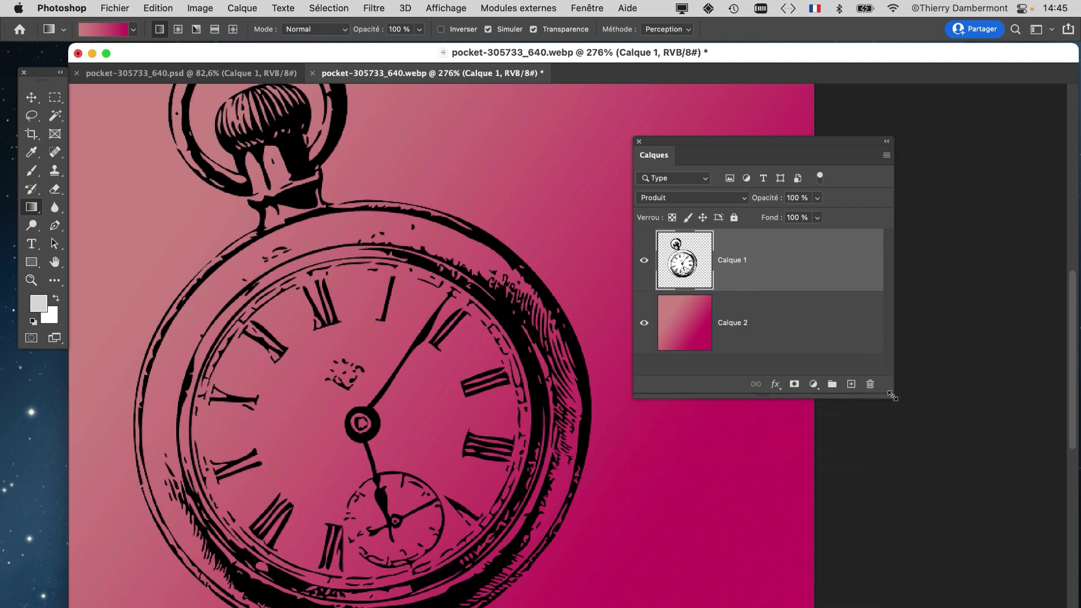
left_click(775, 379)
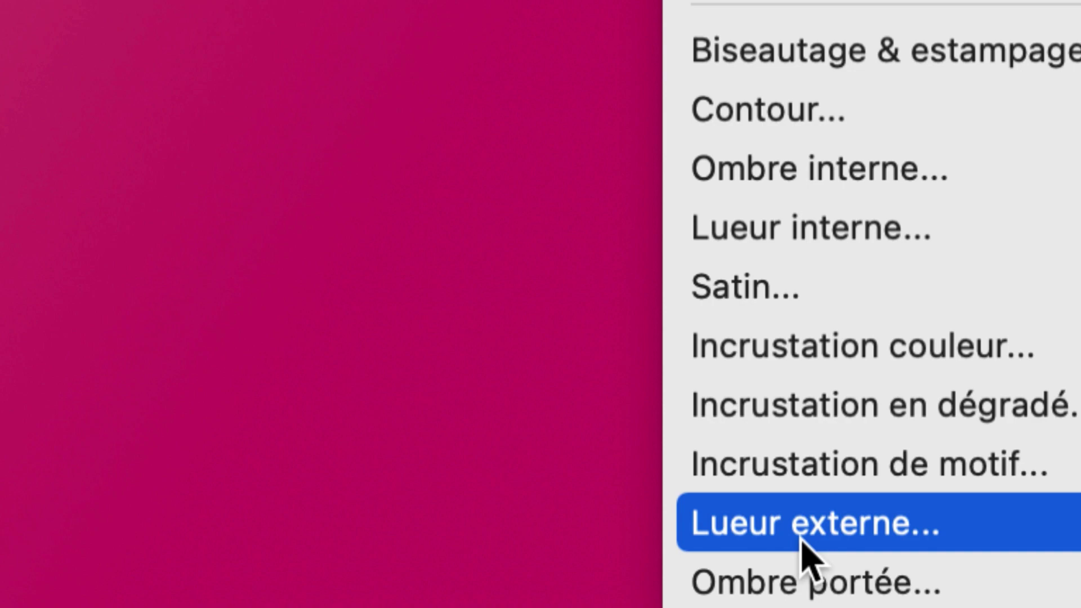
left_click(801, 537)
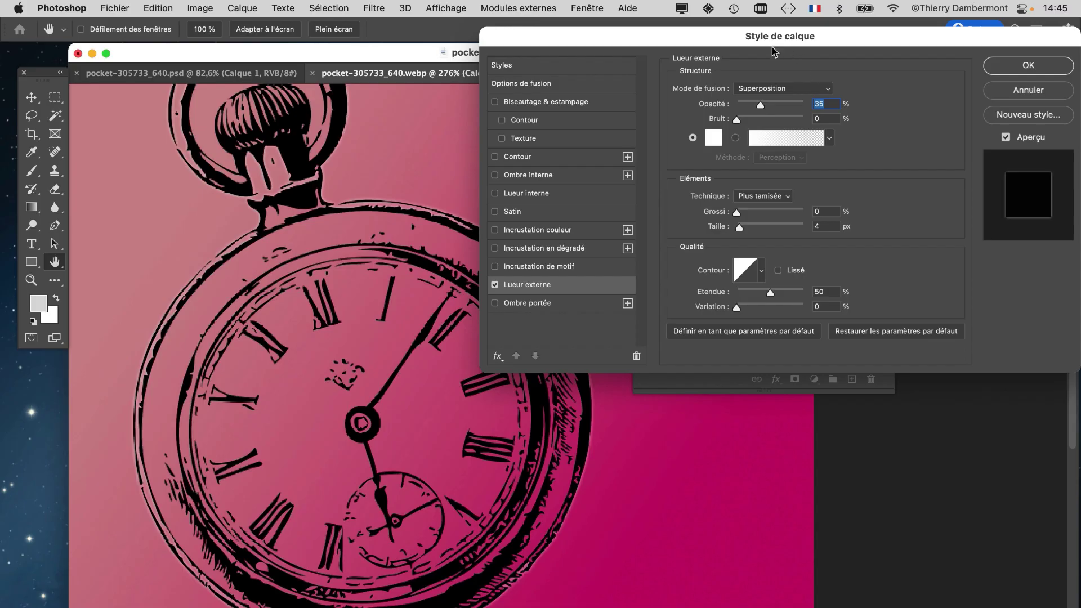
Set the outer glow's opacity to 55%, Grossi to 8% and Taille to 29 px, and apply the layer style
left_click_drag(787, 42, 816, 79)
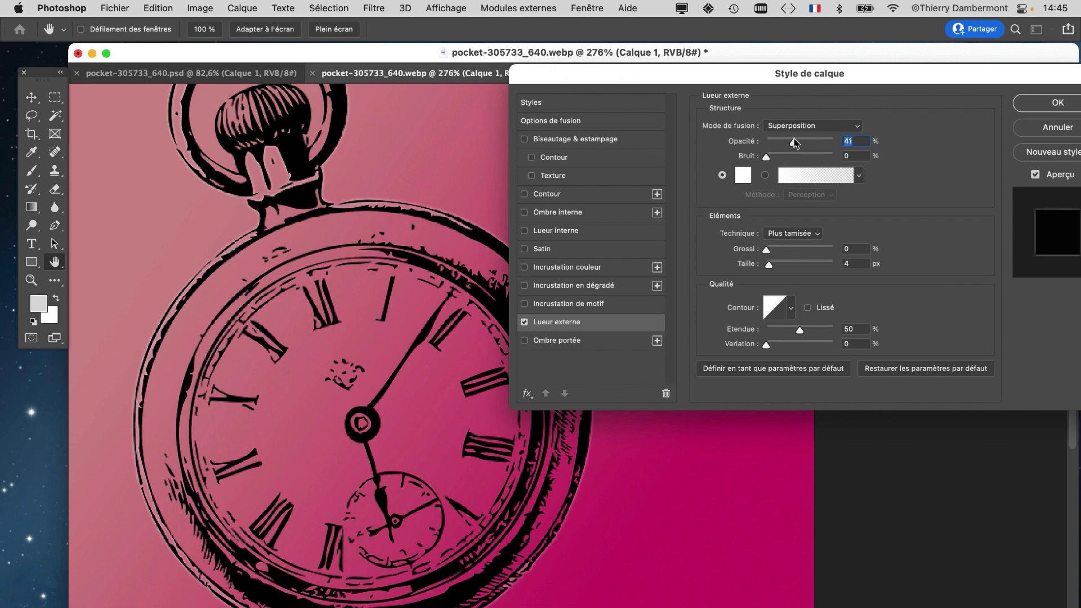
left_click_drag(795, 142, 809, 142)
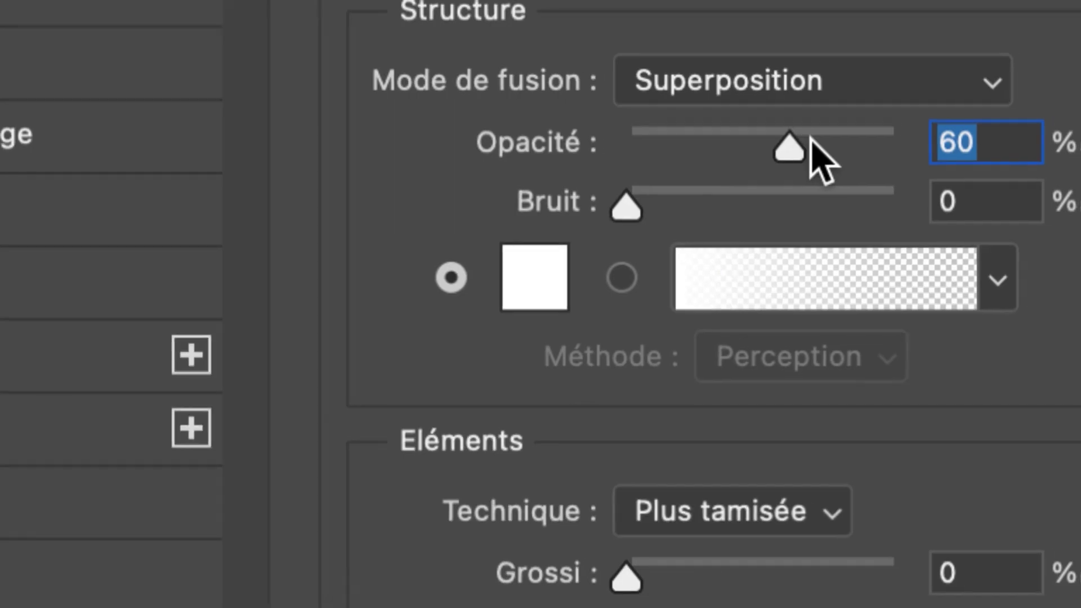
left_click(650, 570)
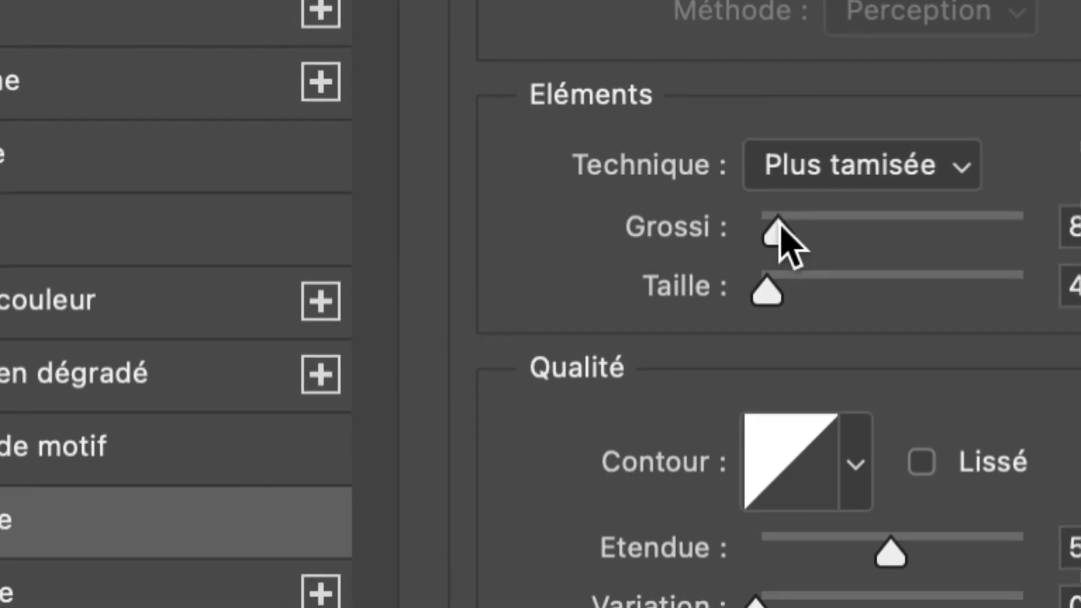
left_click(804, 277)
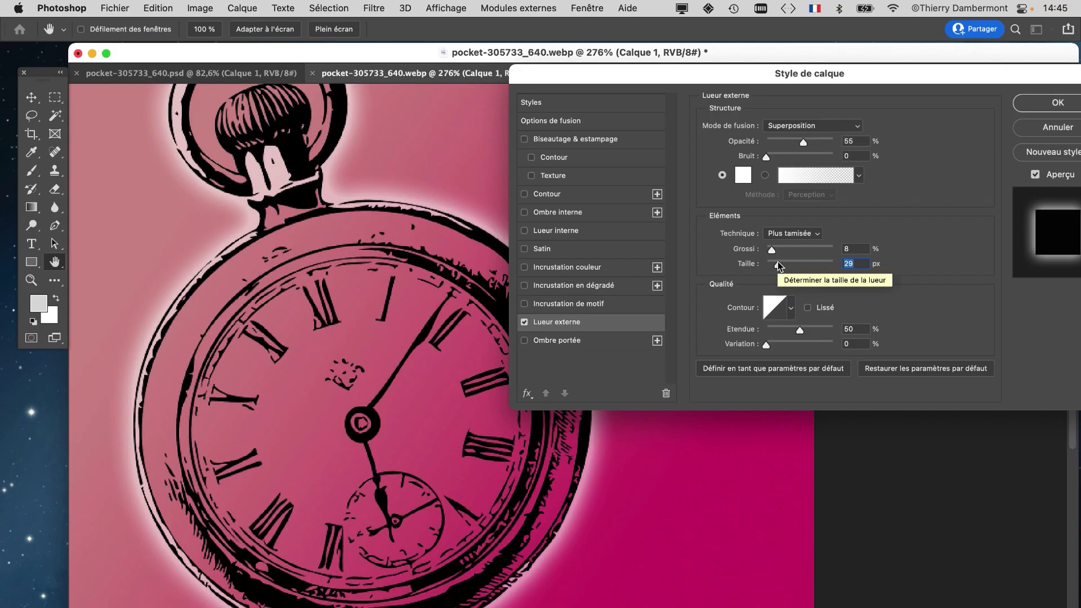
left_click(1042, 102)
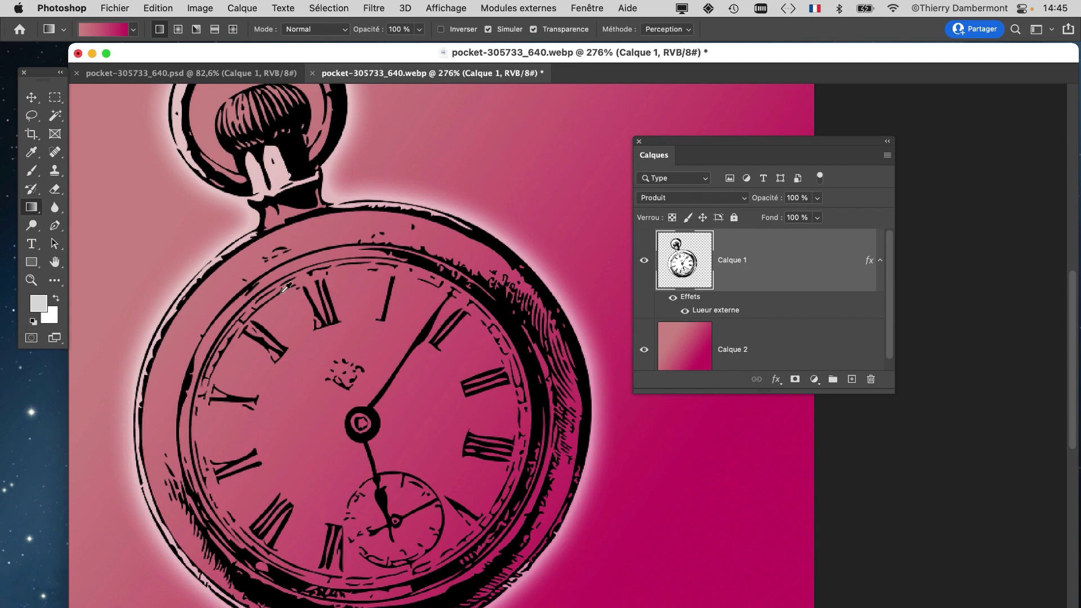
Inspect the watch's white areas up close and return the watch layer's blend mode to Normal
scroll(306, 300, "up", 3)
scroll(306, 301, "up", 1)
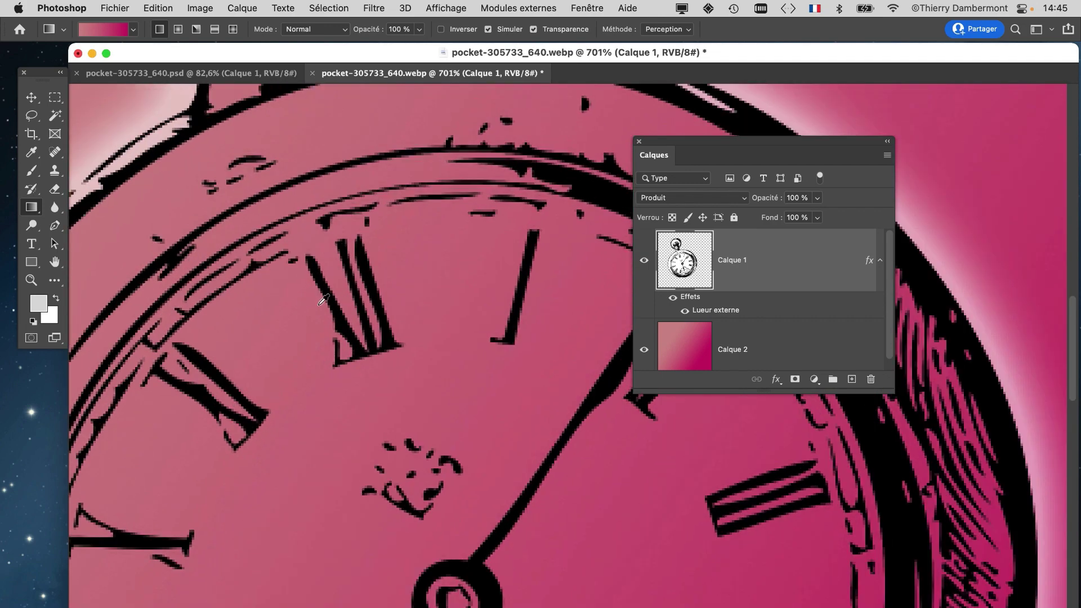
scroll(476, 294, "down", 3)
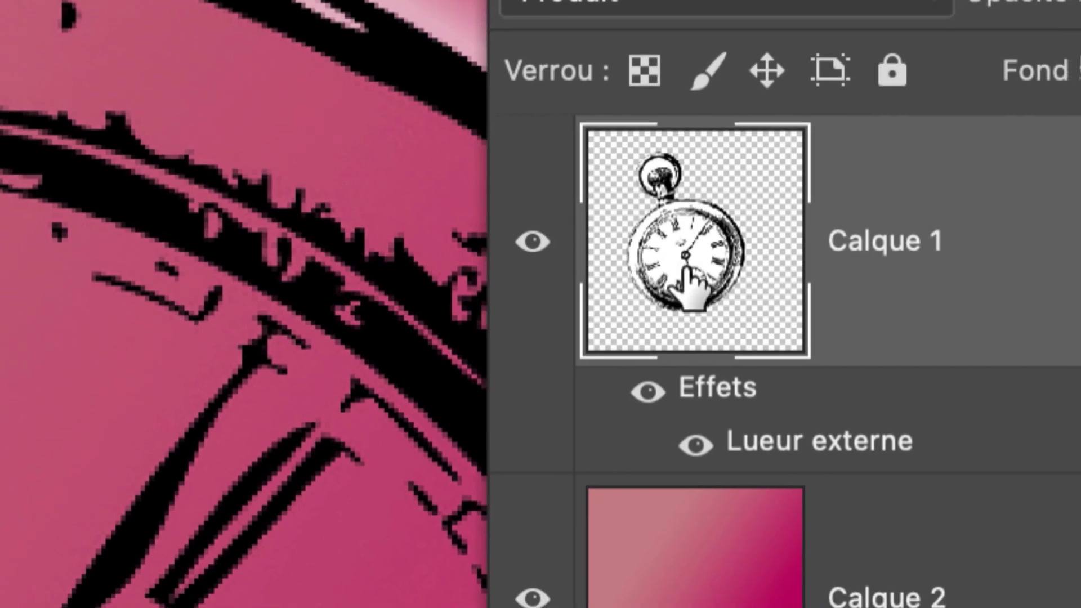
left_click_drag(612, 245, 615, 237)
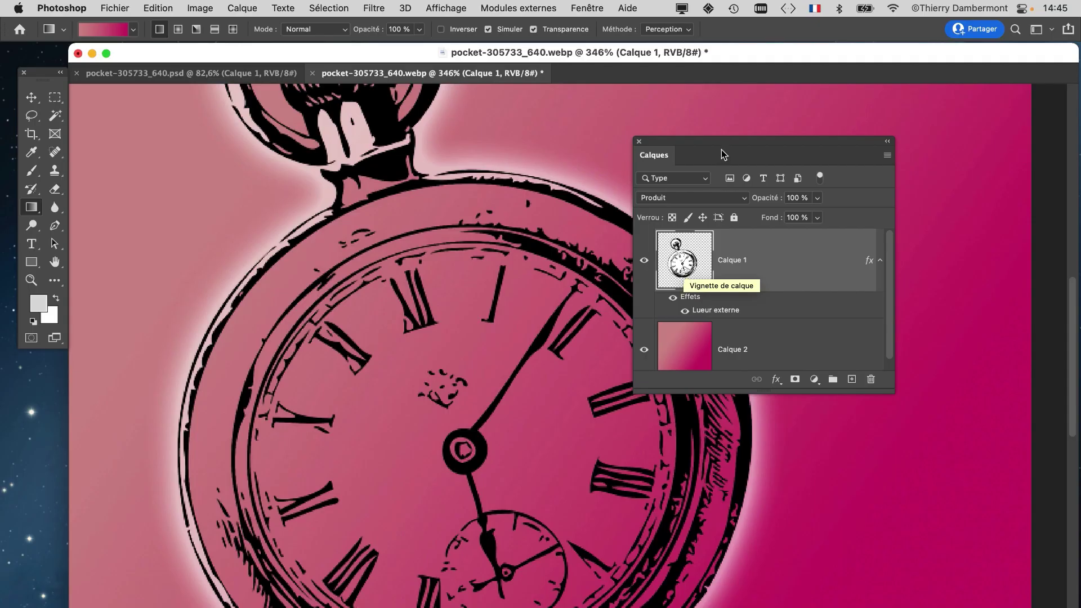
left_click_drag(721, 150, 902, 134)
scroll(601, 339, "down", 3)
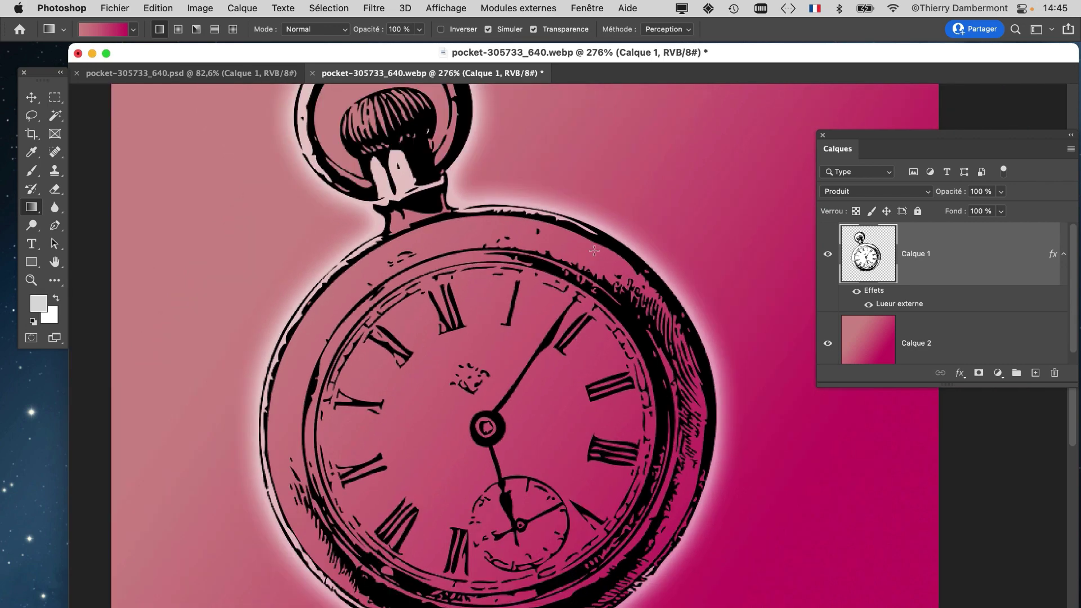
left_click(901, 194)
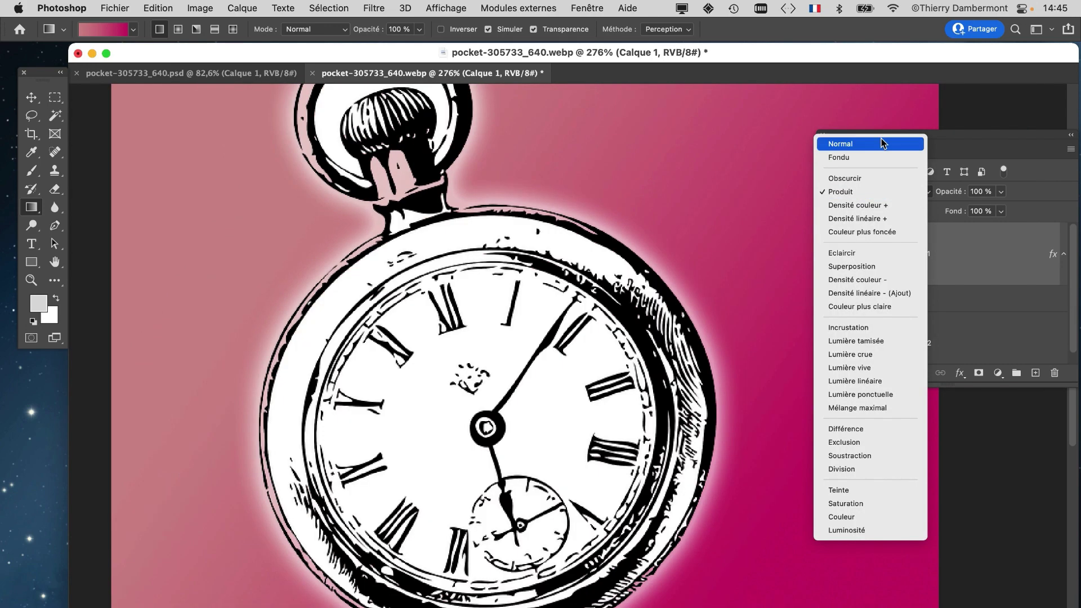
left_click(882, 145)
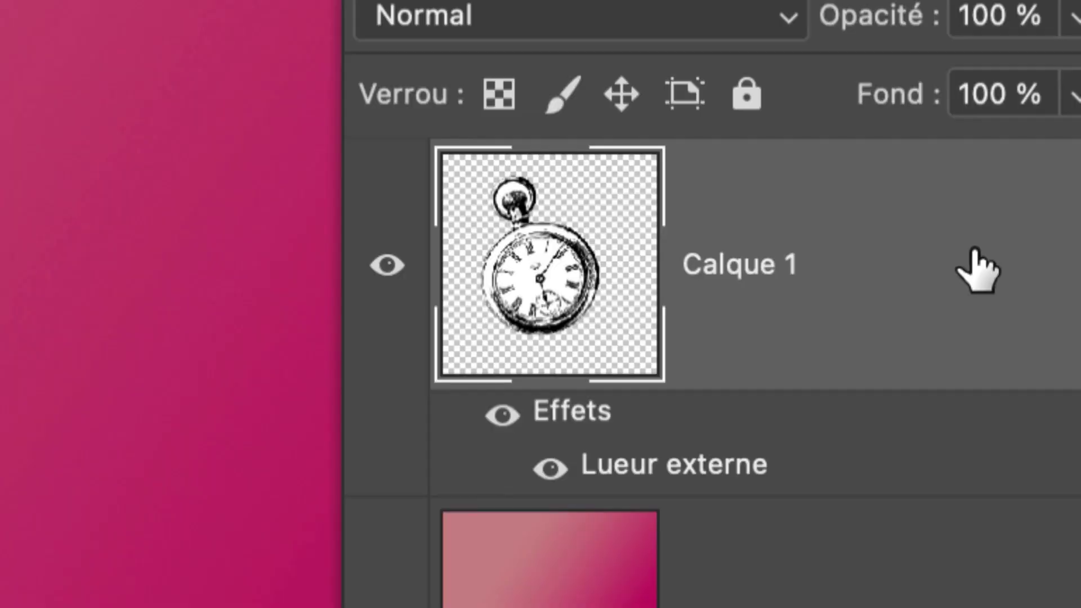
Make the watch's white tones transparent by lowering both halves of the white limit for Ce calque in the Gris blending comparison
double_click(977, 270)
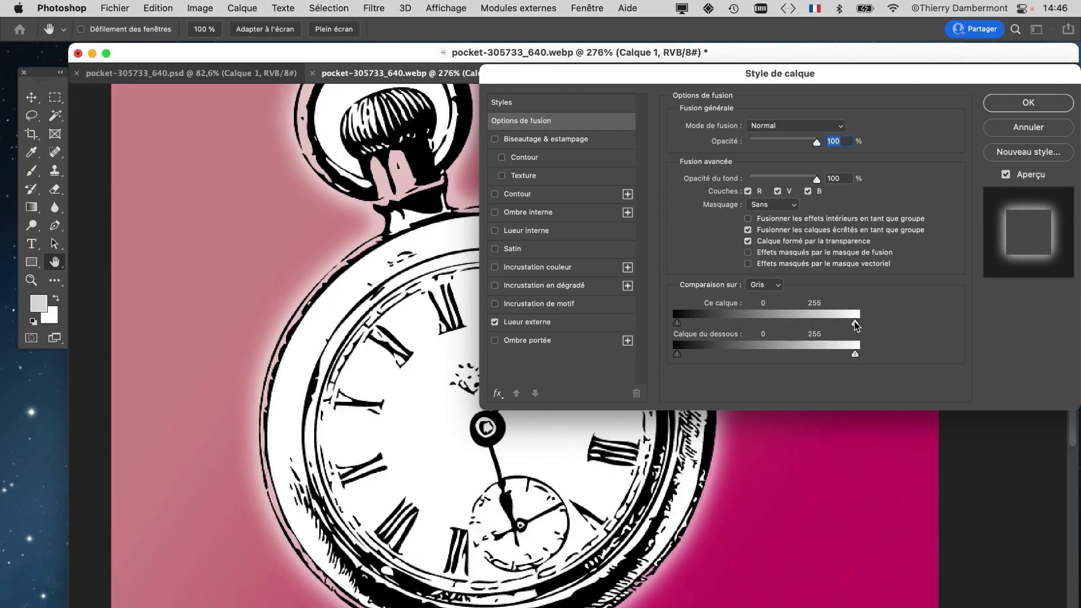
left_click_drag(855, 326, 759, 325)
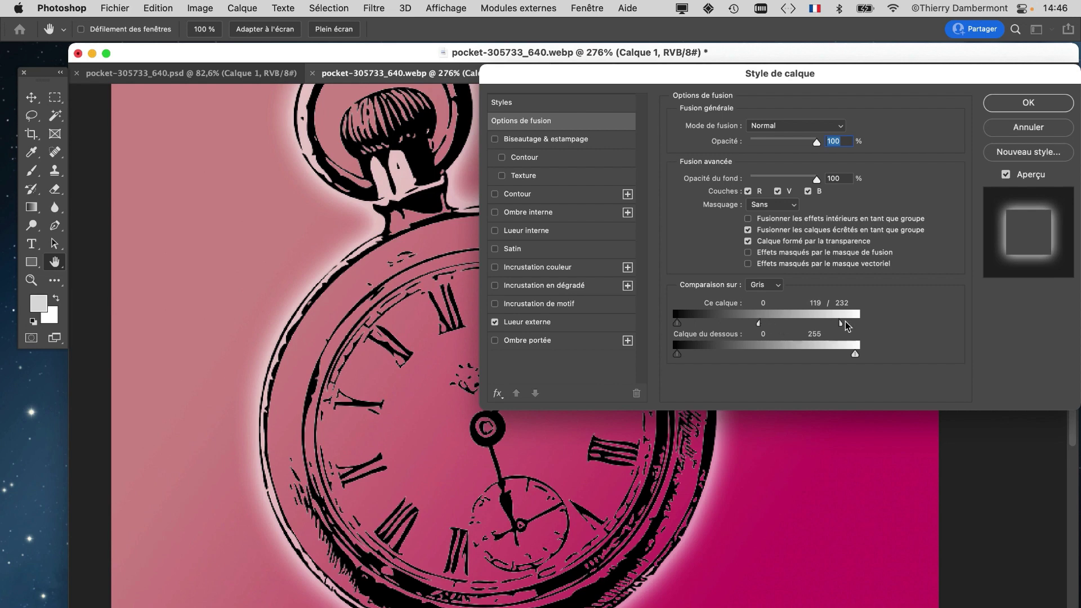
left_click_drag(841, 325, 751, 325)
left_click(1028, 102)
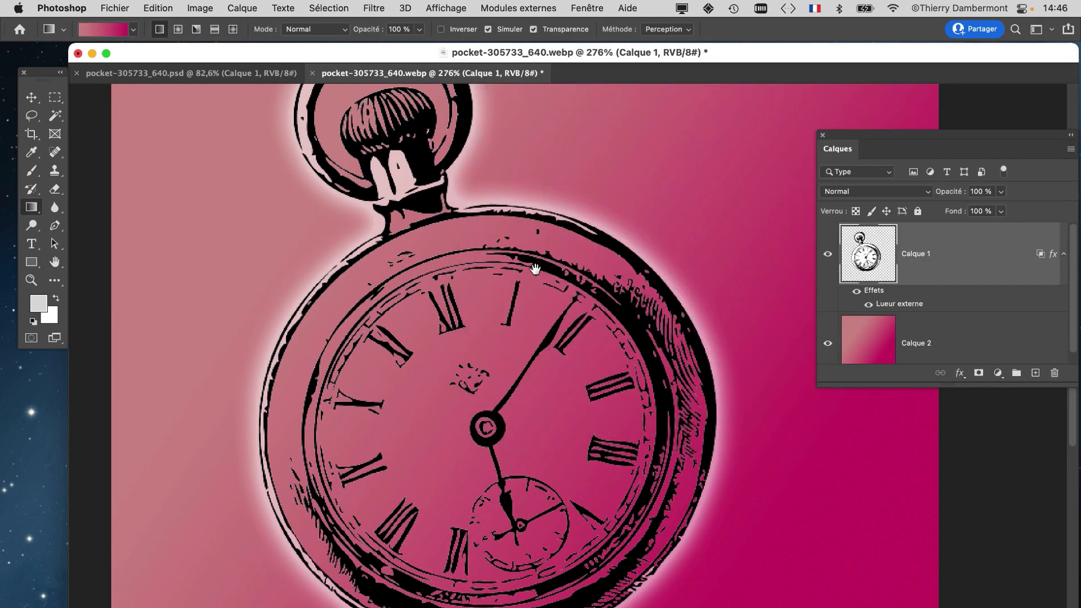
Add a new empty layer above the watch layer
left_click_drag(536, 270, 478, 229)
left_click_drag(903, 147, 790, 149)
left_click_drag(937, 387, 935, 472)
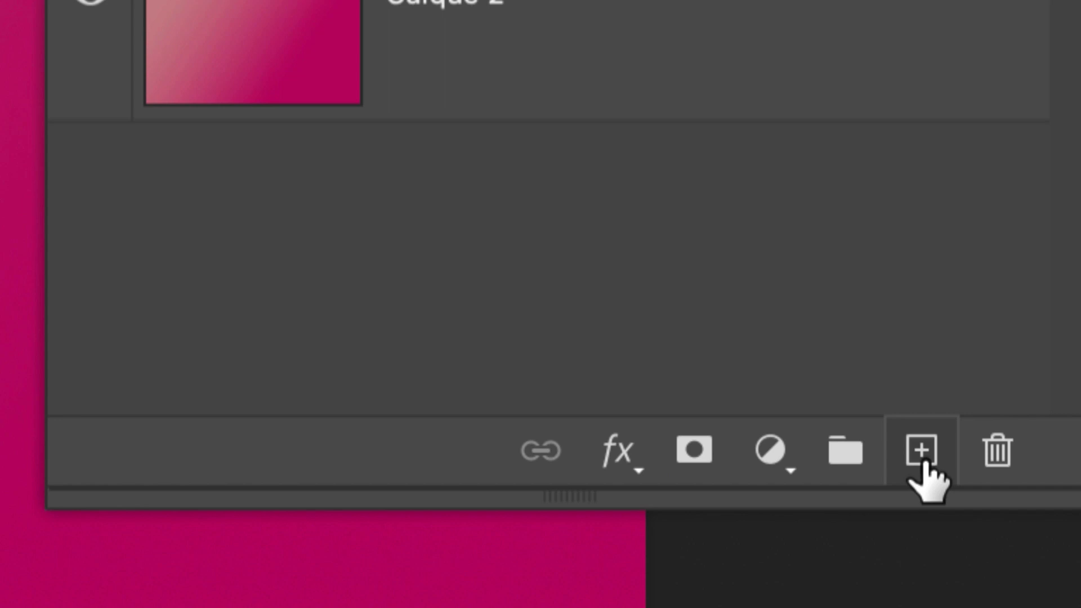
left_click(923, 460)
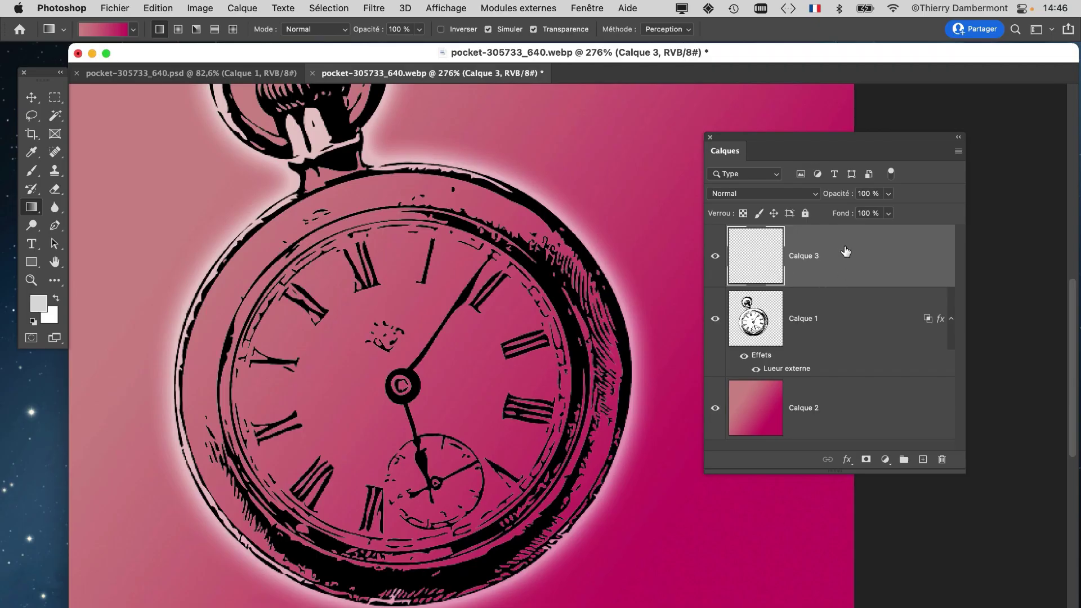
Merge the empty Calque 3 and the watch layer Calque 1 by selecting both and using Fusionner les calques
right_click(845, 248)
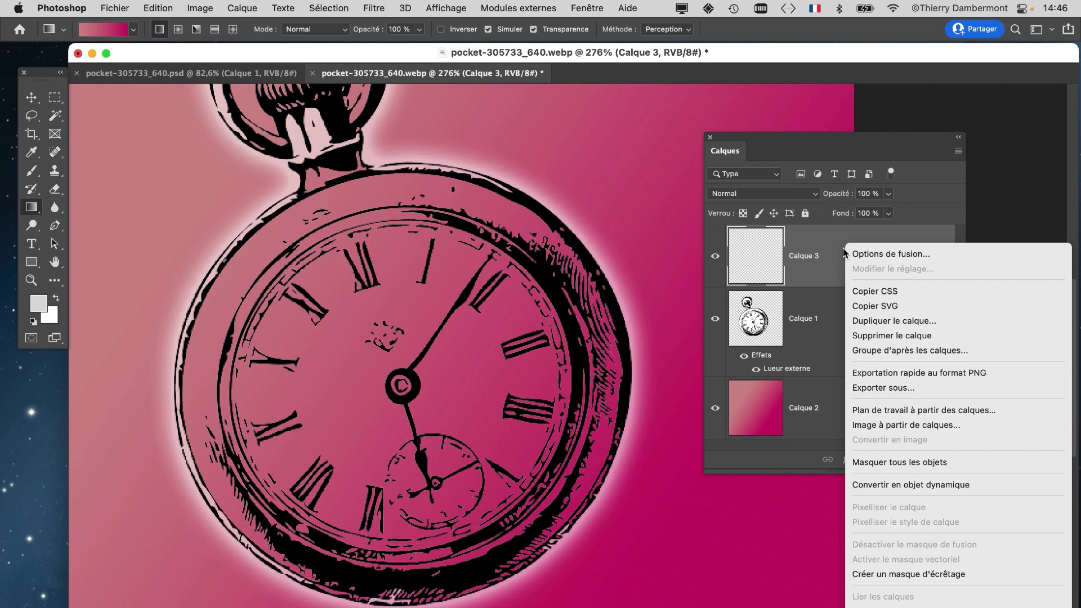
left_click(826, 236)
left_click(249, 7)
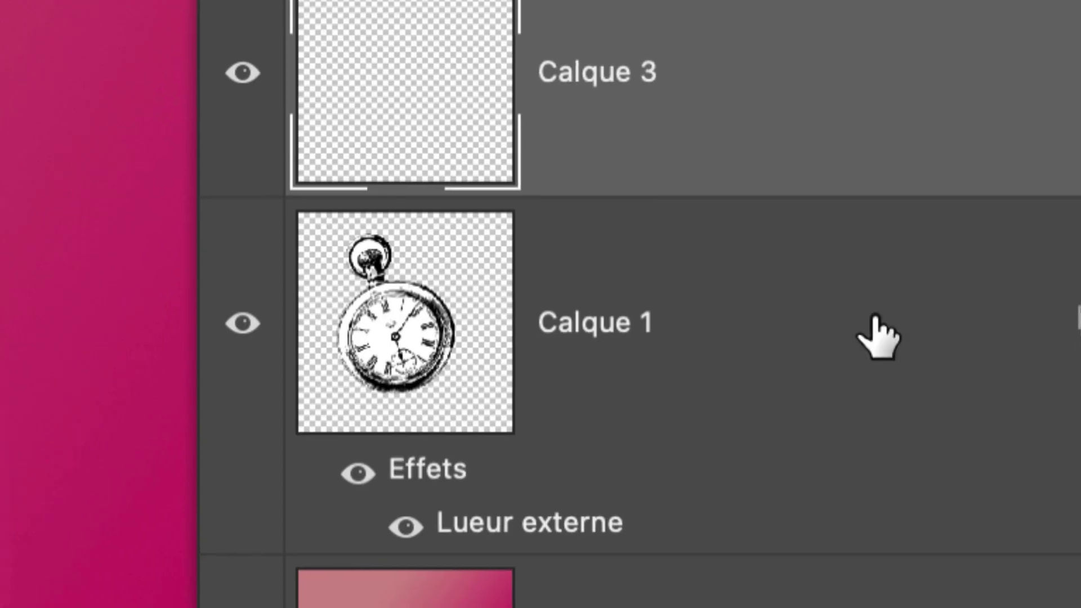
left_click(879, 333)
left_click(895, 138, "shift")
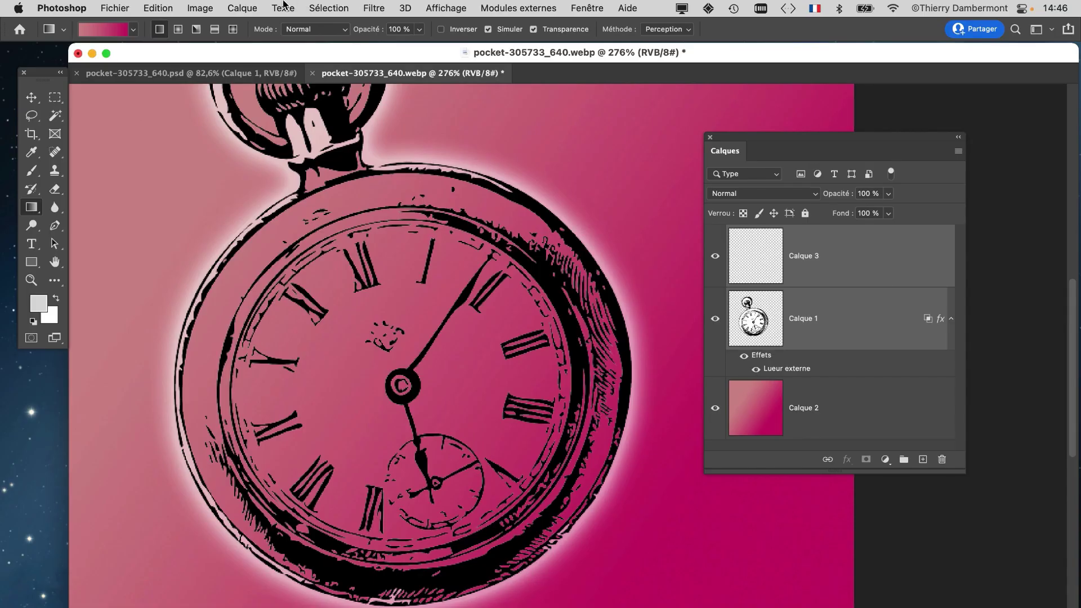
left_click(242, 7)
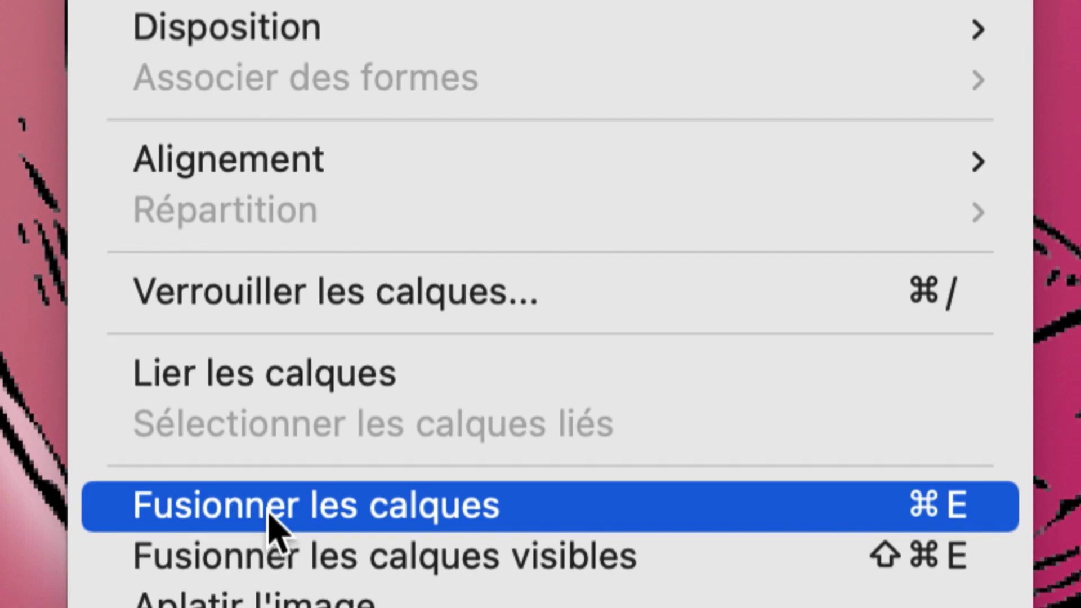
left_click(269, 521)
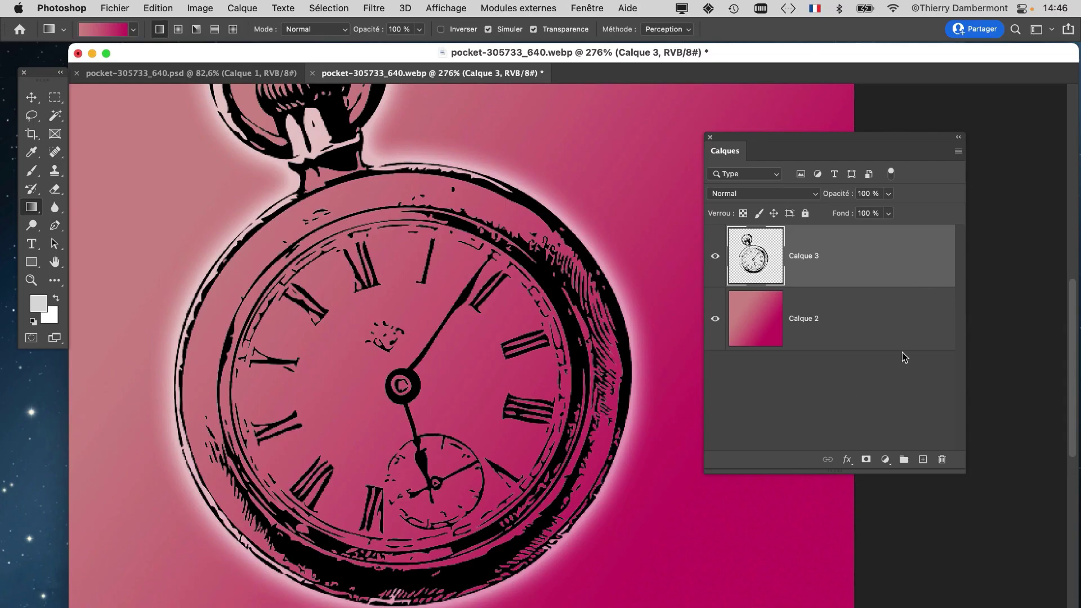
Undo the merge of the two selected layers and merge only the empty Calque 3 down into the watch layer
left_click(210, 9)
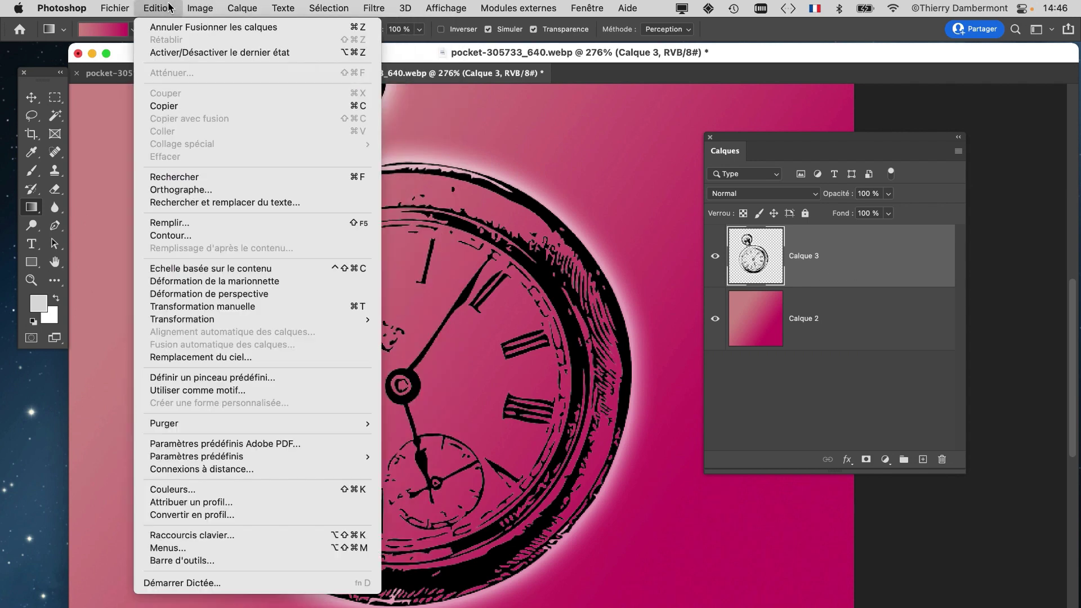
left_click(169, 25)
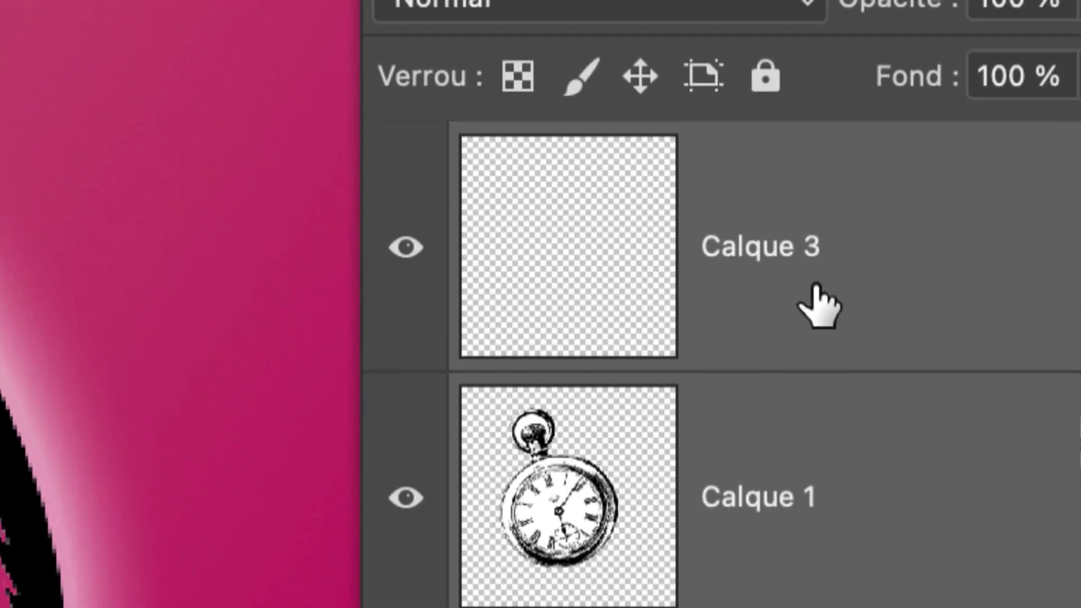
left_click(815, 286)
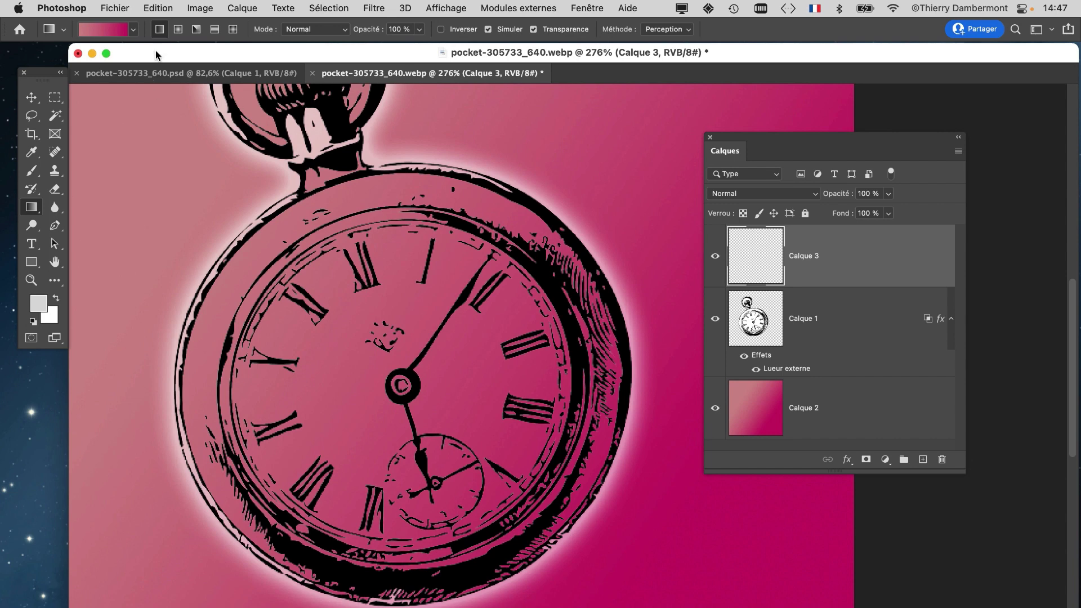
left_click(226, 6)
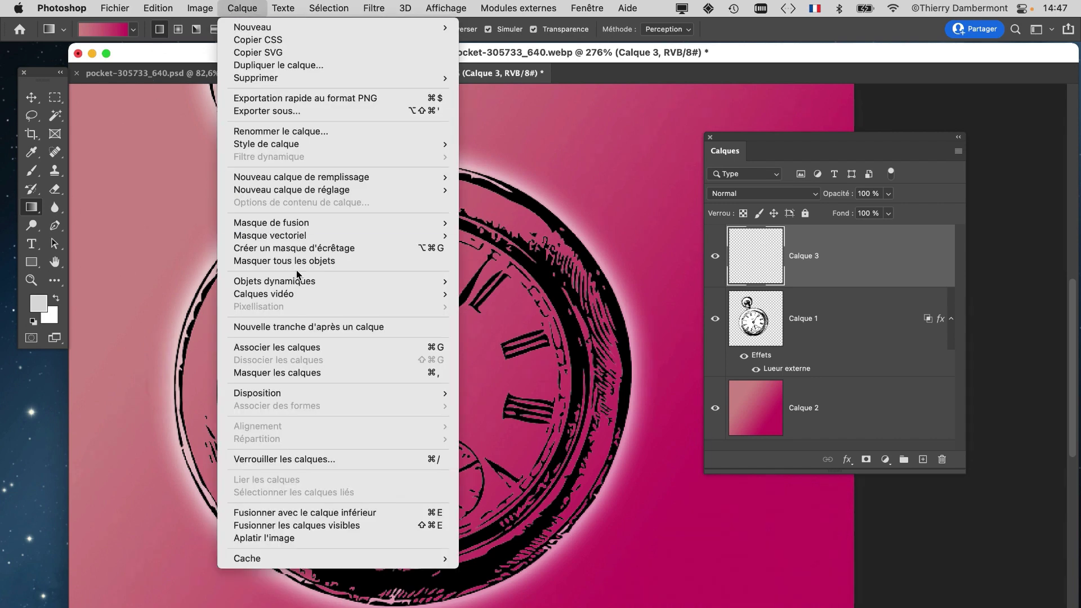
left_click(327, 514)
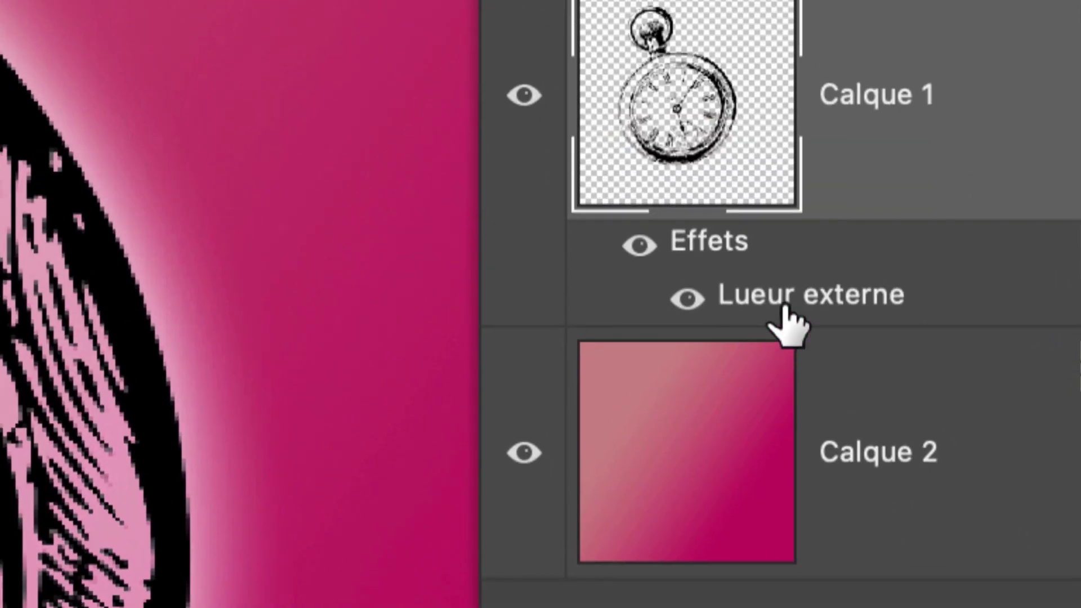
Set the watch's outer glow to a Taille of 9 px and the blue colour 4e72e9, and apply the layer style
double_click(926, 431)
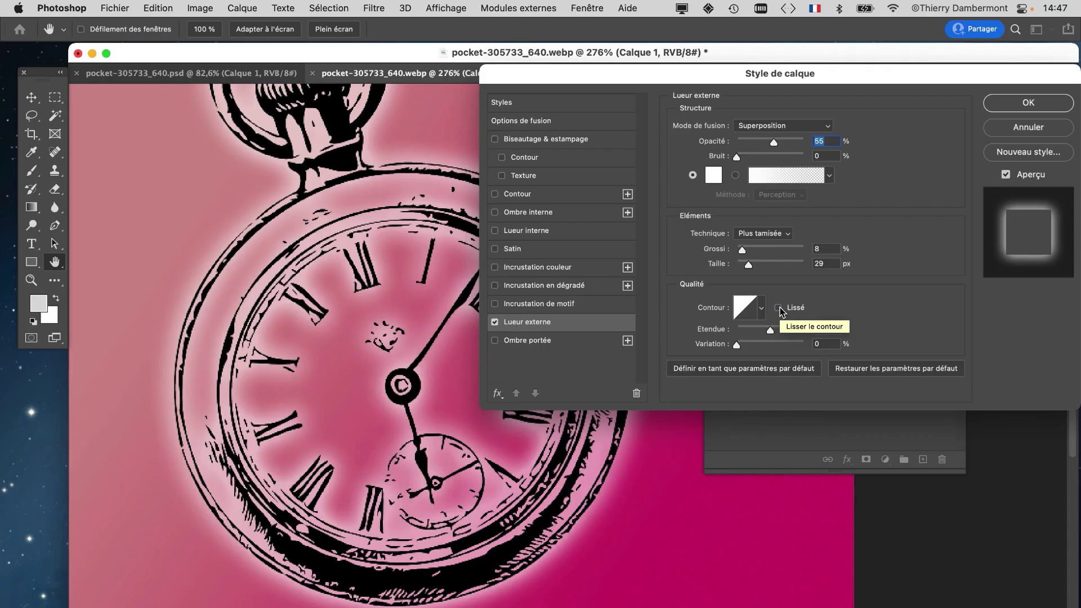
left_click_drag(749, 265, 744, 267)
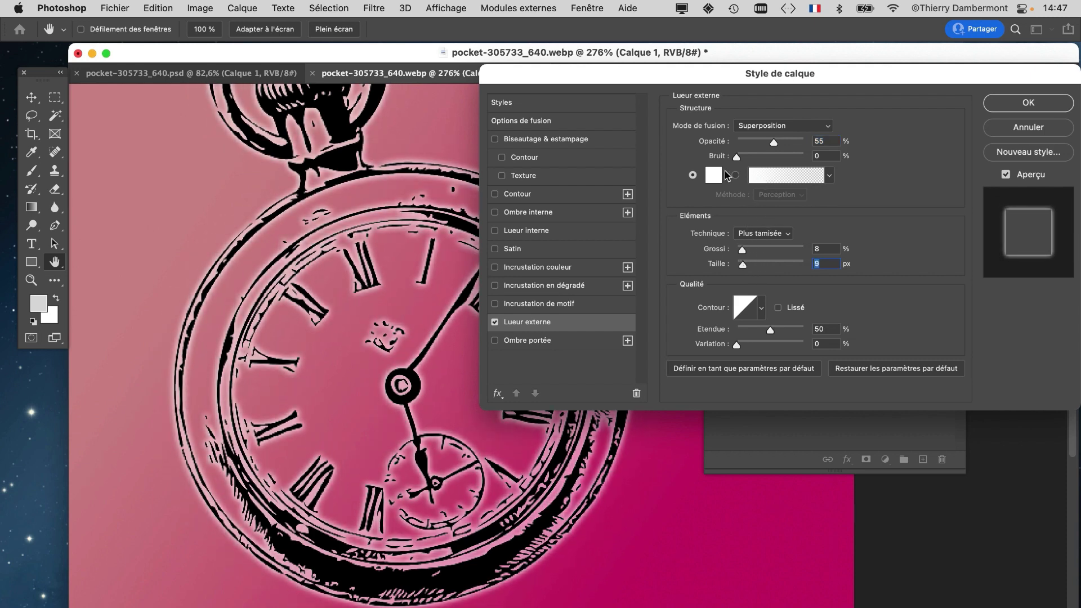
left_click(713, 176)
left_click(768, 124)
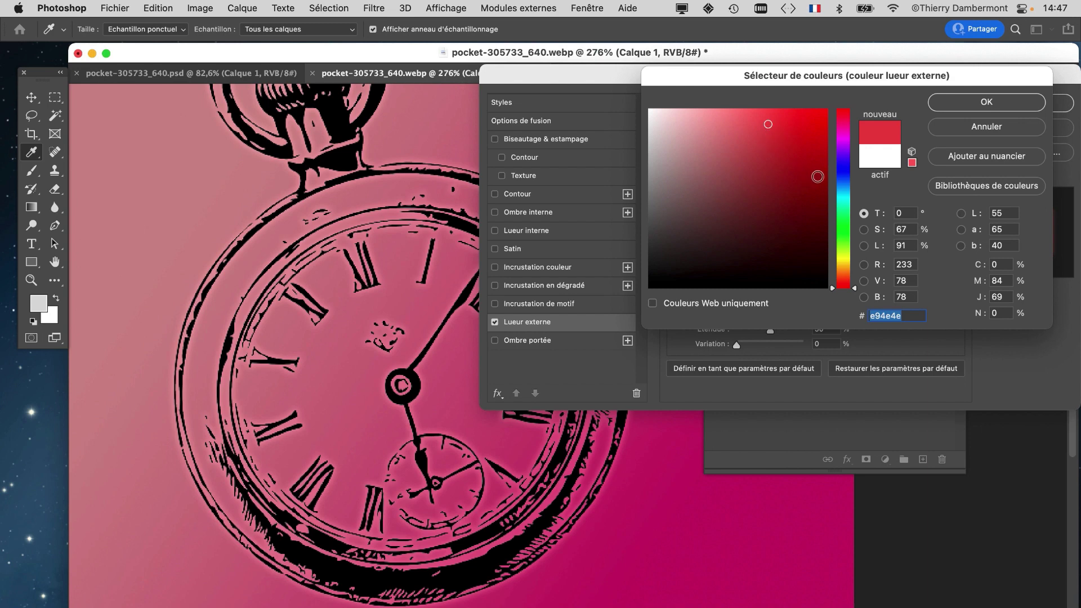
left_click(844, 176)
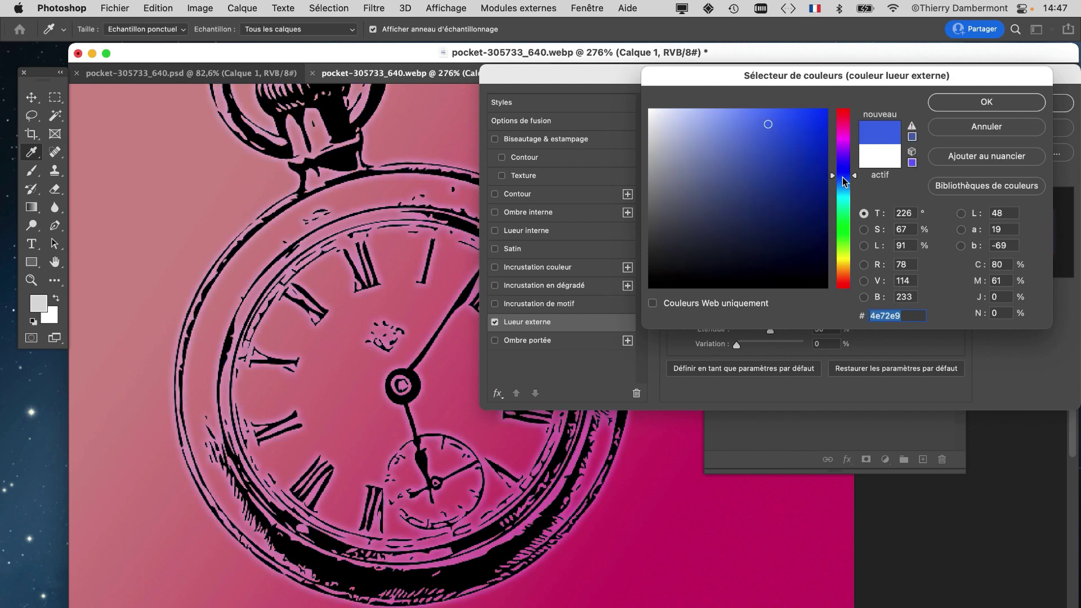
left_click(980, 101)
left_click(1028, 103)
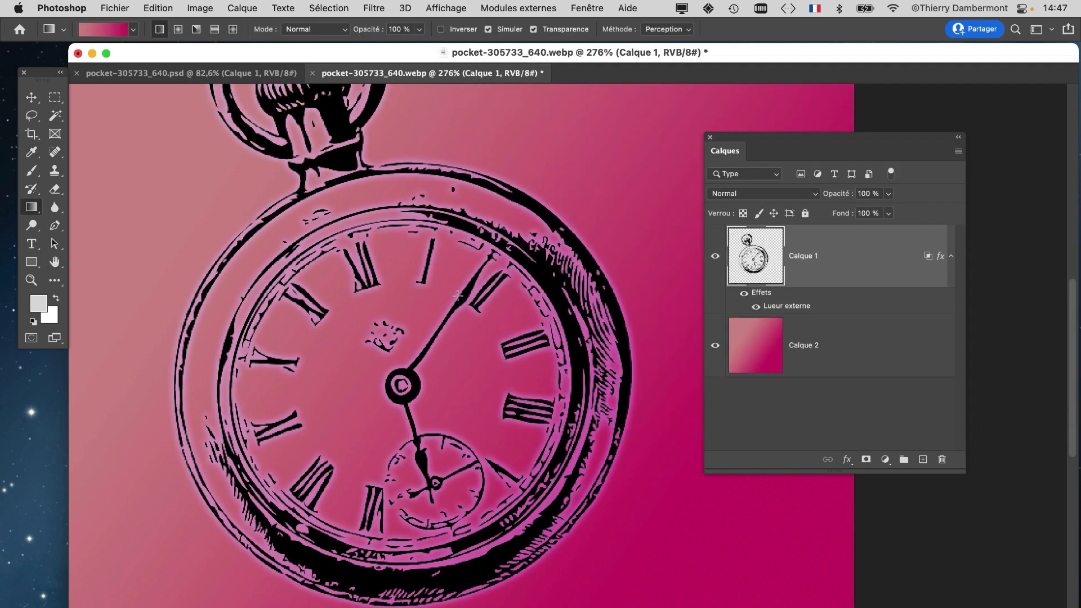
scroll(411, 338, "up", 5)
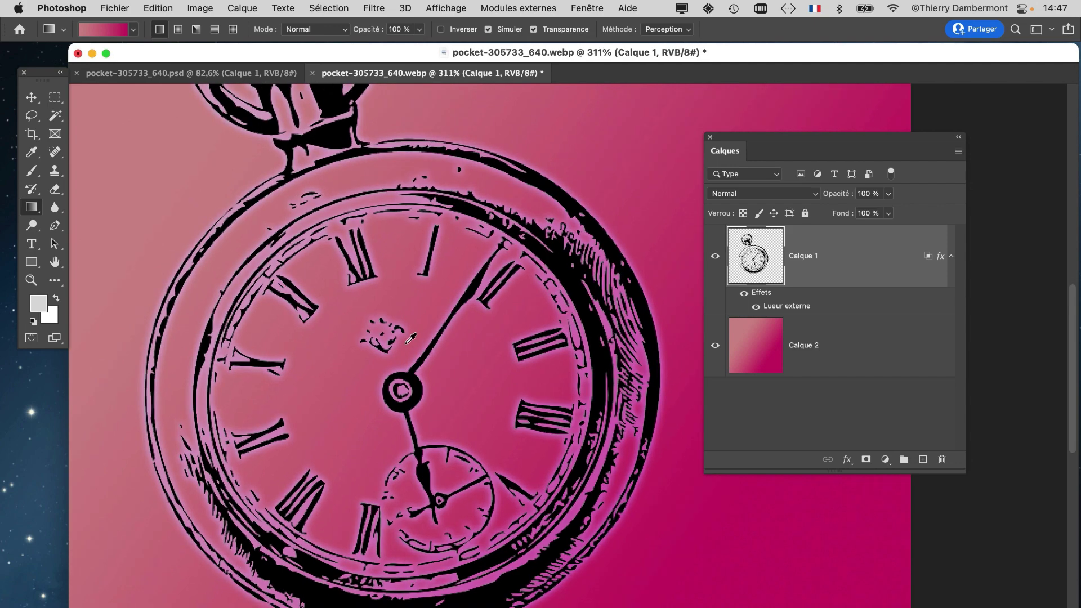
scroll(412, 338, "down", 7)
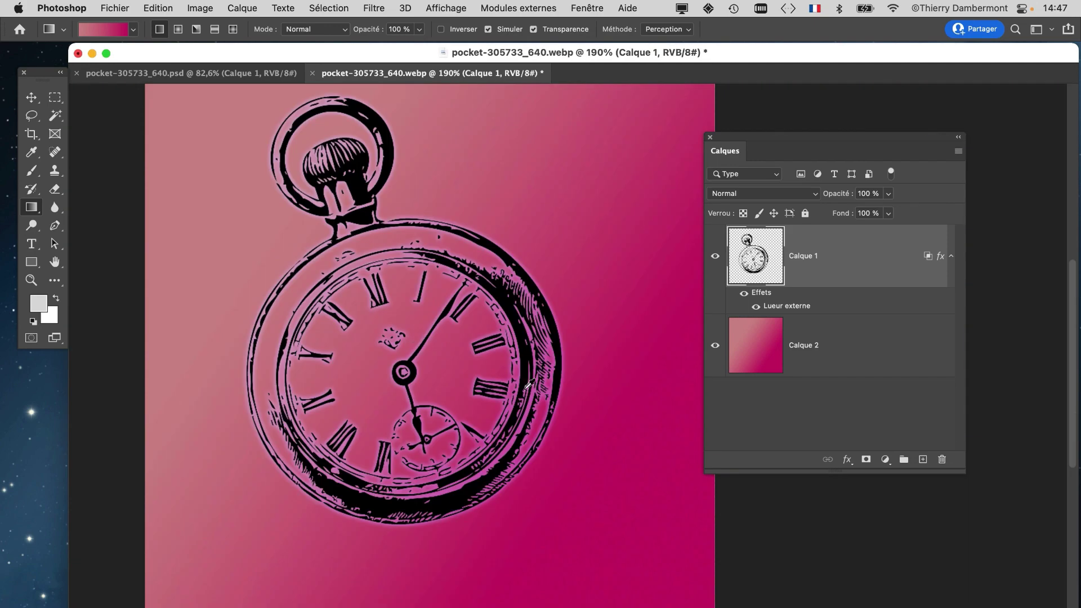
double_click(784, 308)
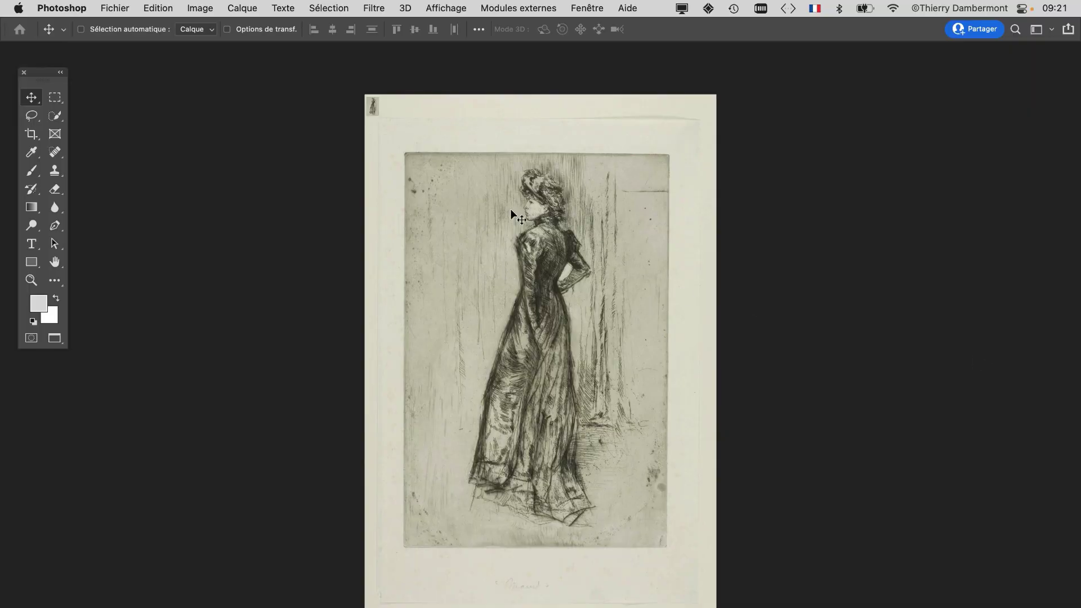
Examine the woman's face, hat and the hatched background of the engraving up close
scroll(532, 192, "up", 10)
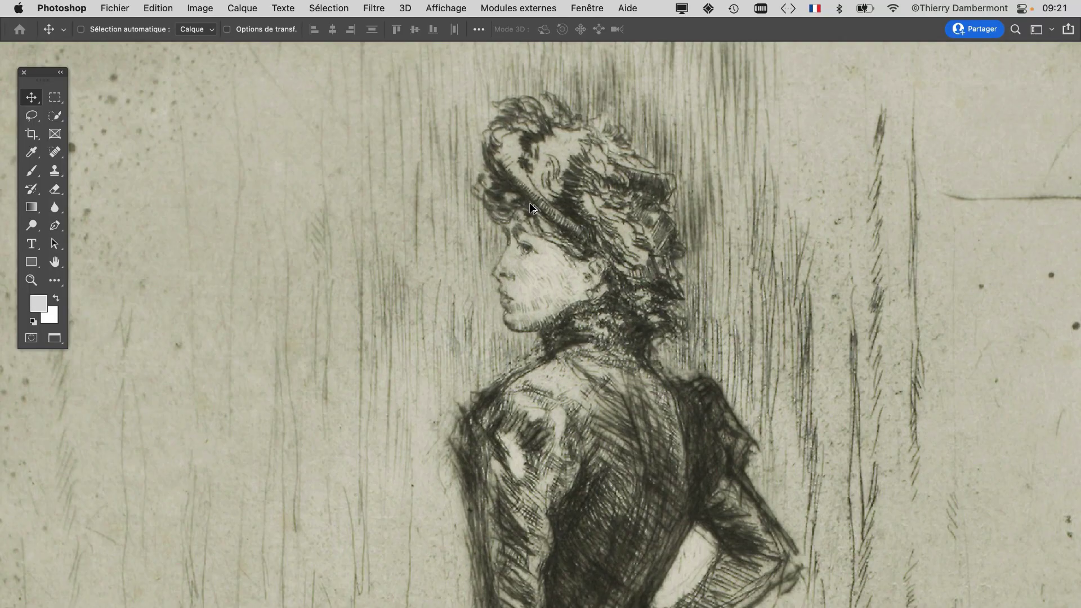
scroll(442, 321, "right", 5)
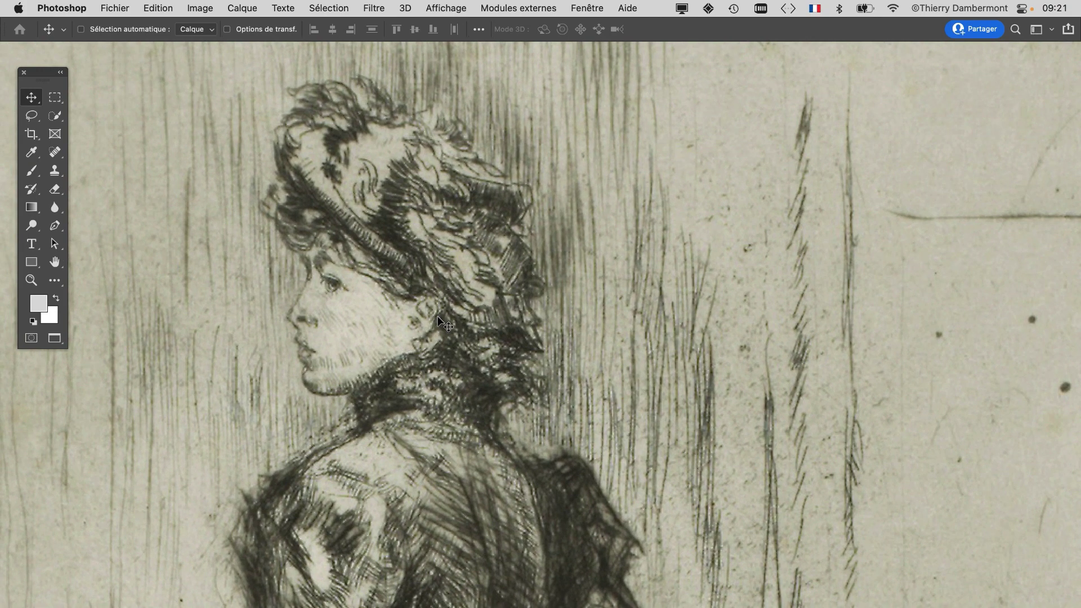
scroll(440, 355, "down", 5)
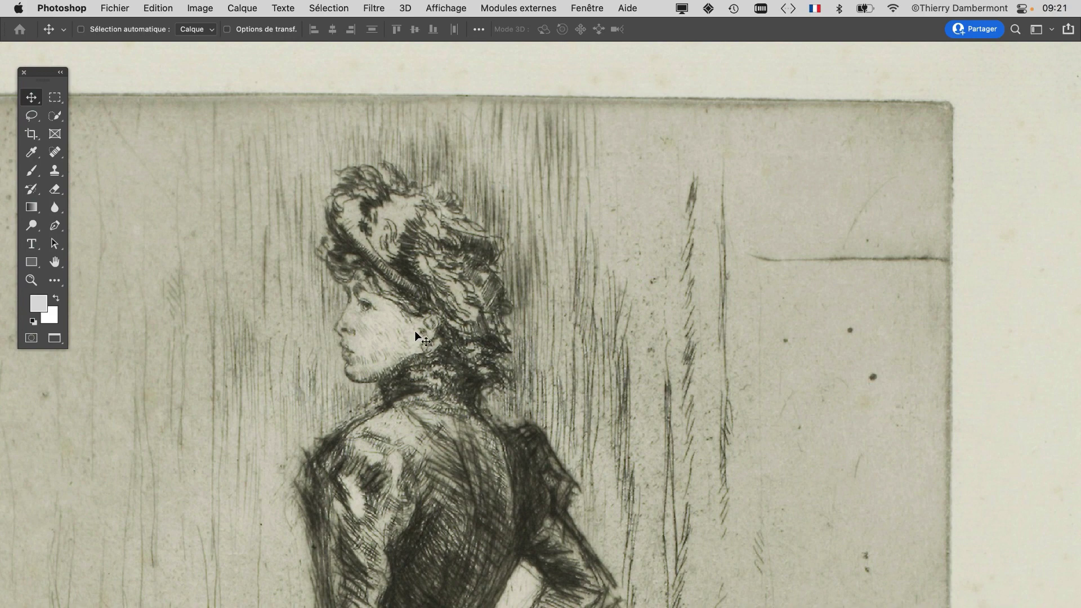
scroll(431, 322, "up", 5)
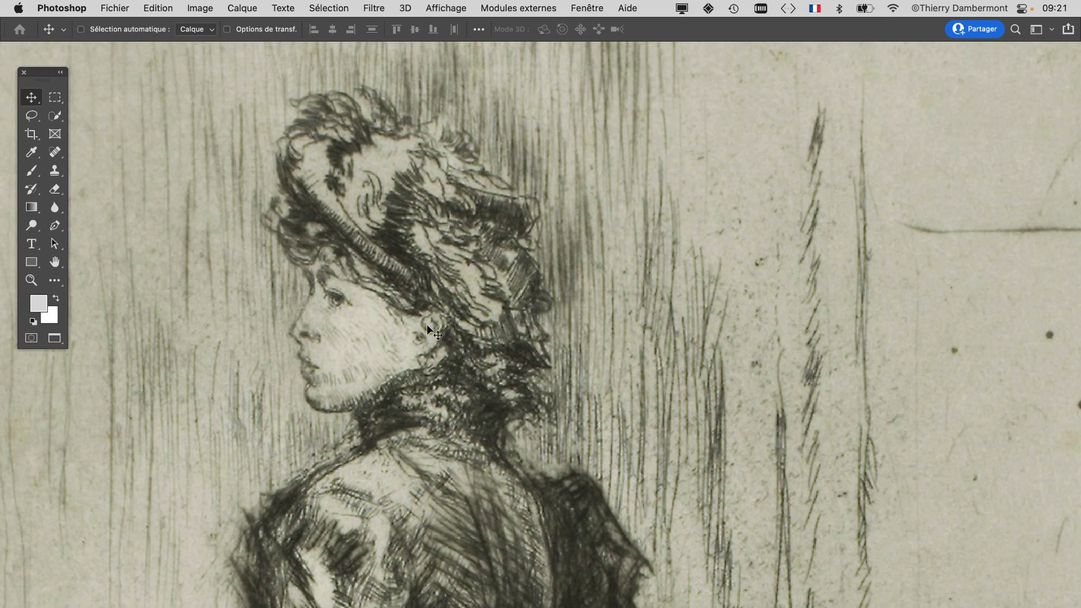
scroll(404, 337, "down", 3)
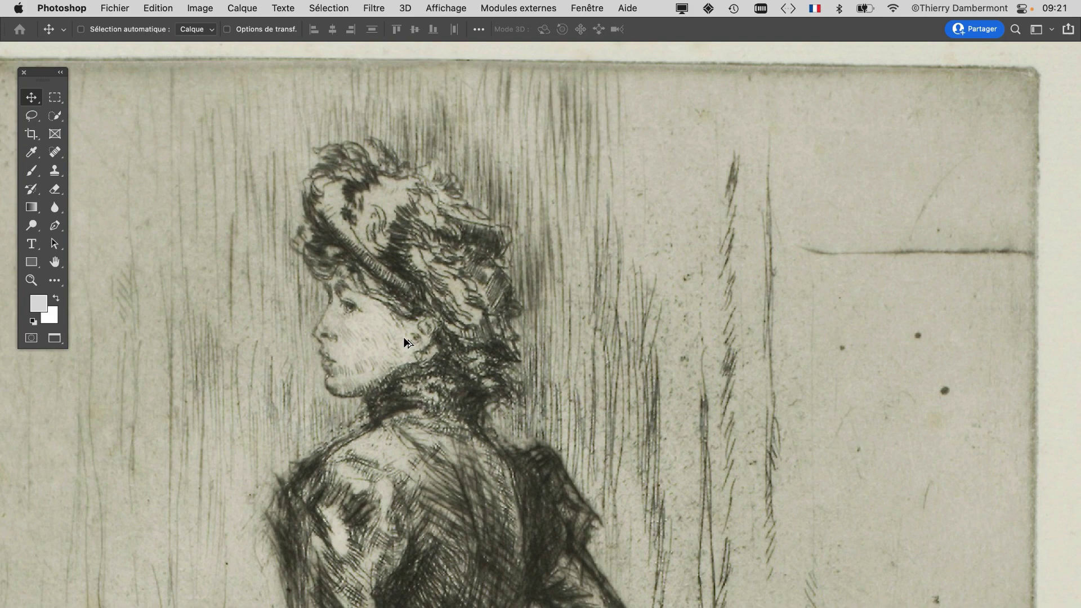
scroll(563, 395, "down", 2)
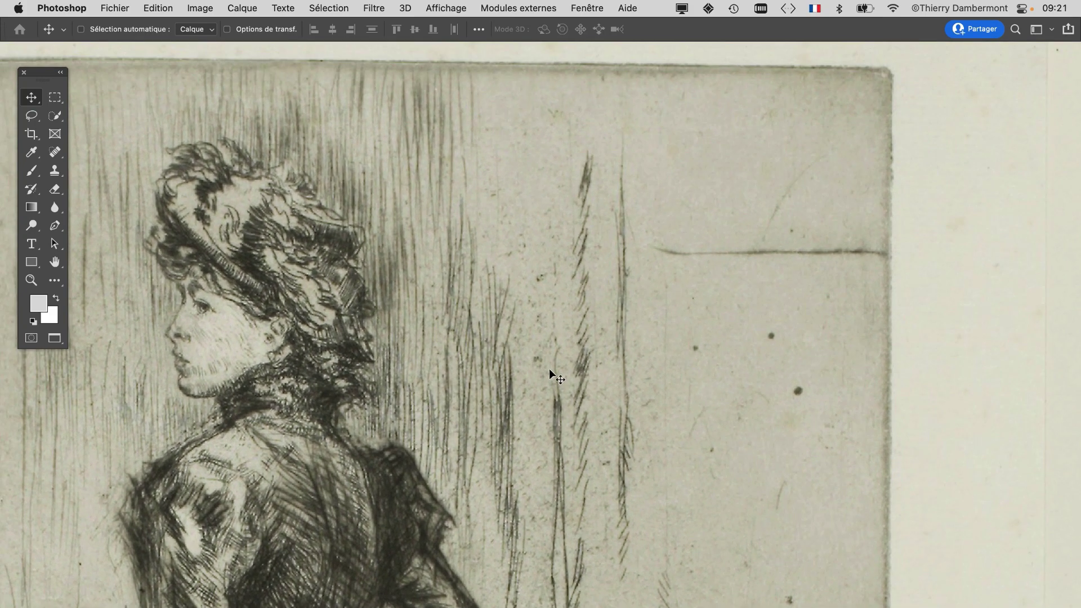
Show the engraving's layers beside the figure and convert the locked Arrière-plan into a regular layer
left_click(587, 7)
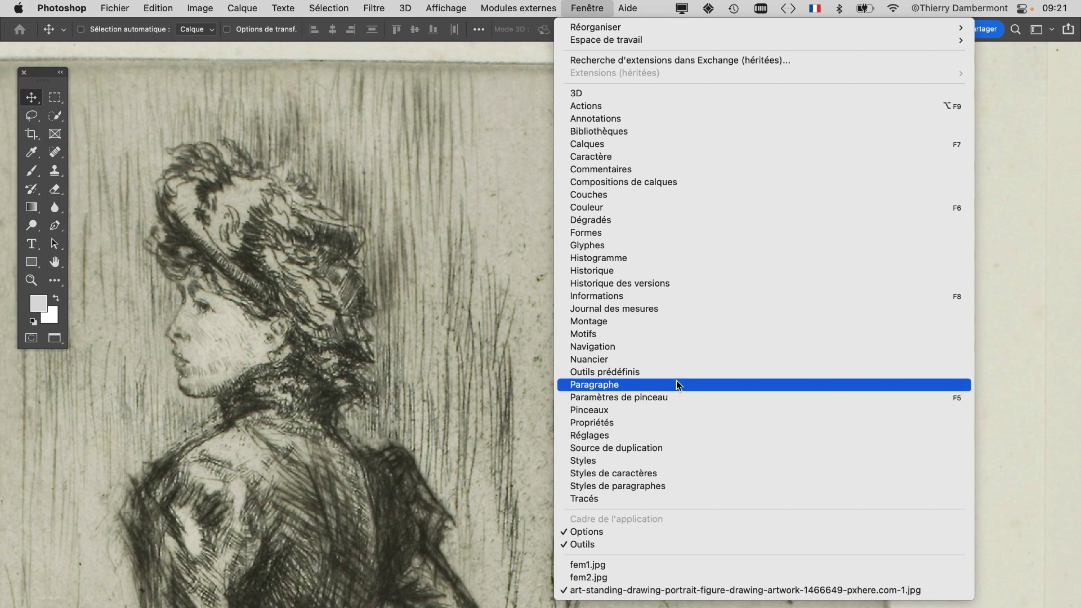
left_click(645, 145)
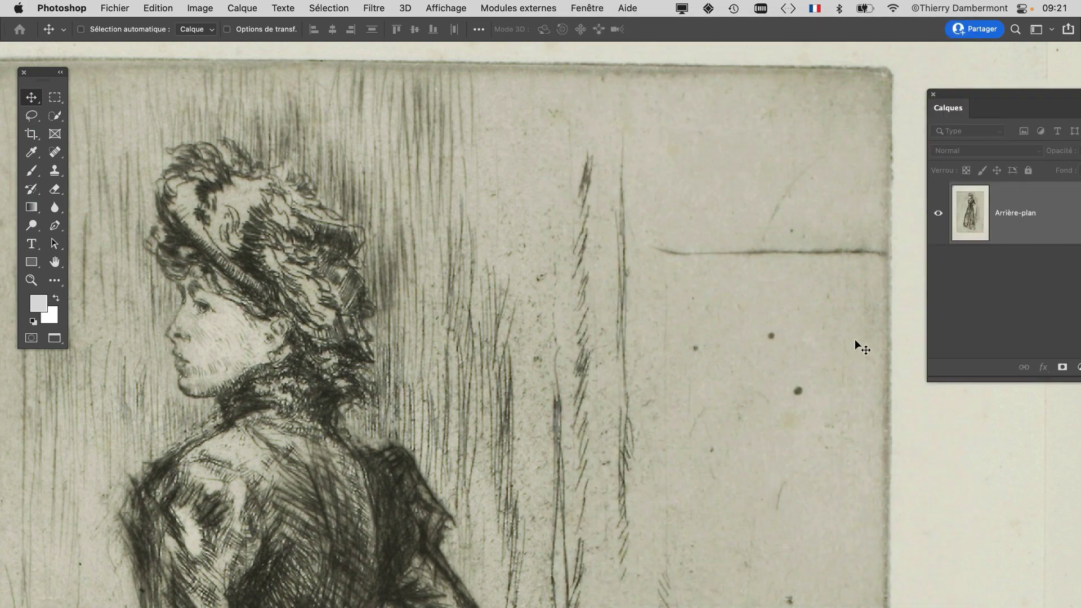
left_click_drag(979, 104, 761, 136)
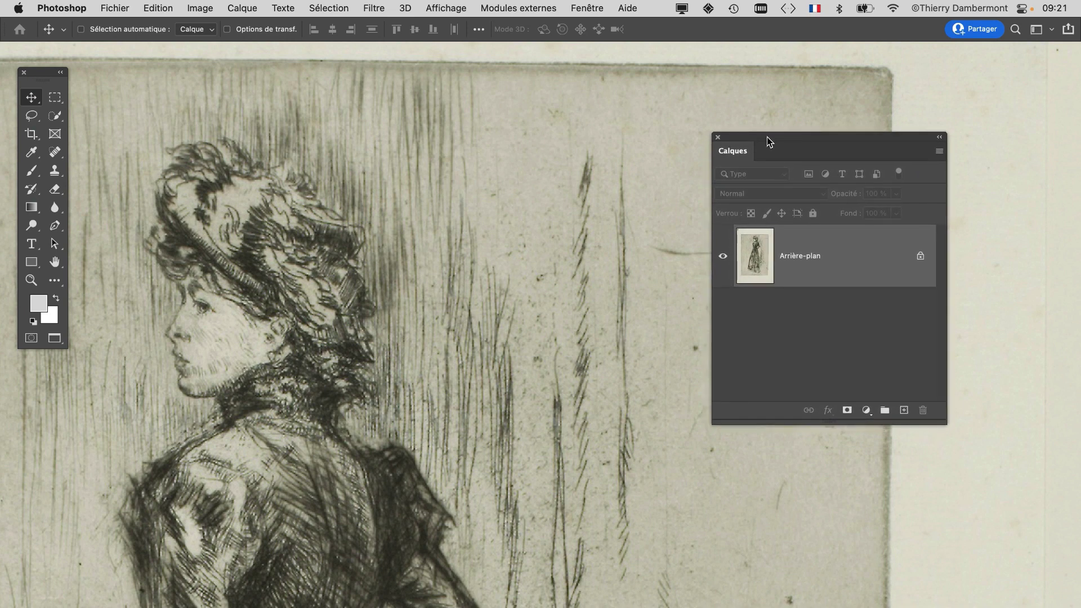
left_click_drag(948, 425, 972, 411)
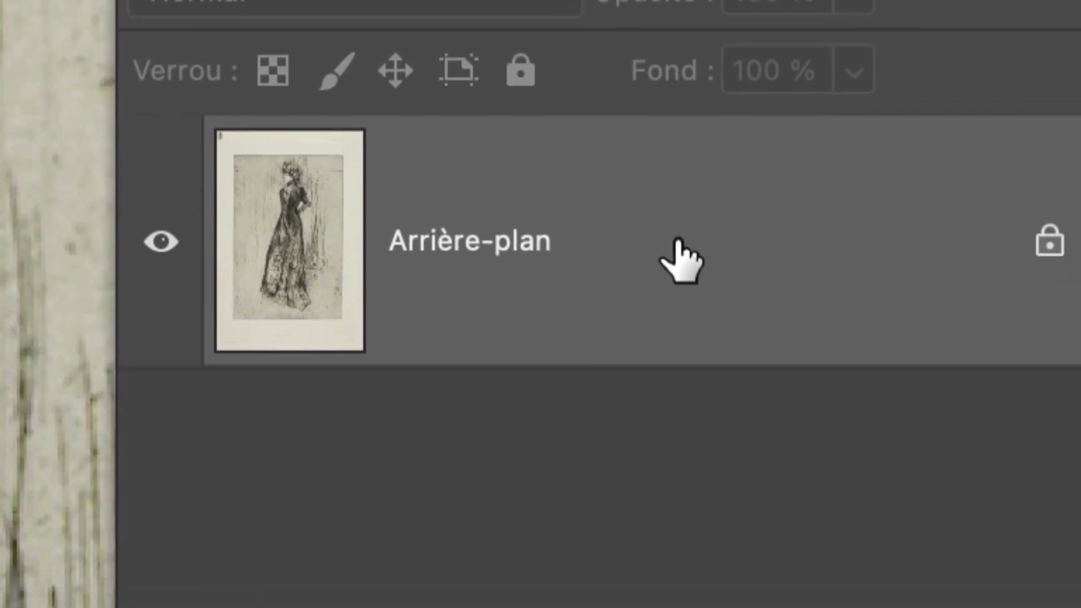
double_click(679, 244)
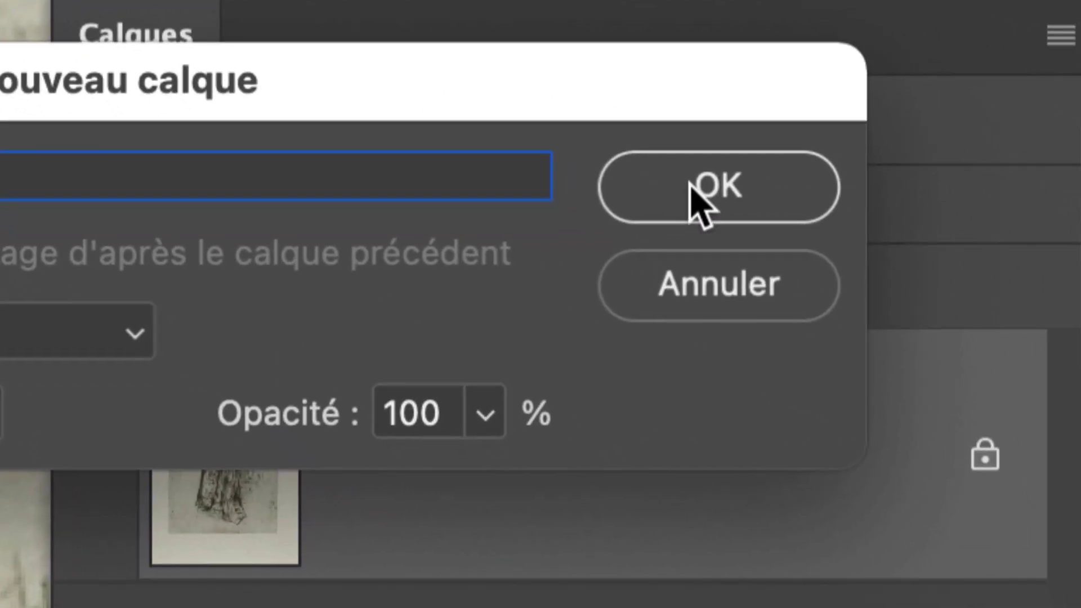
left_click(692, 189)
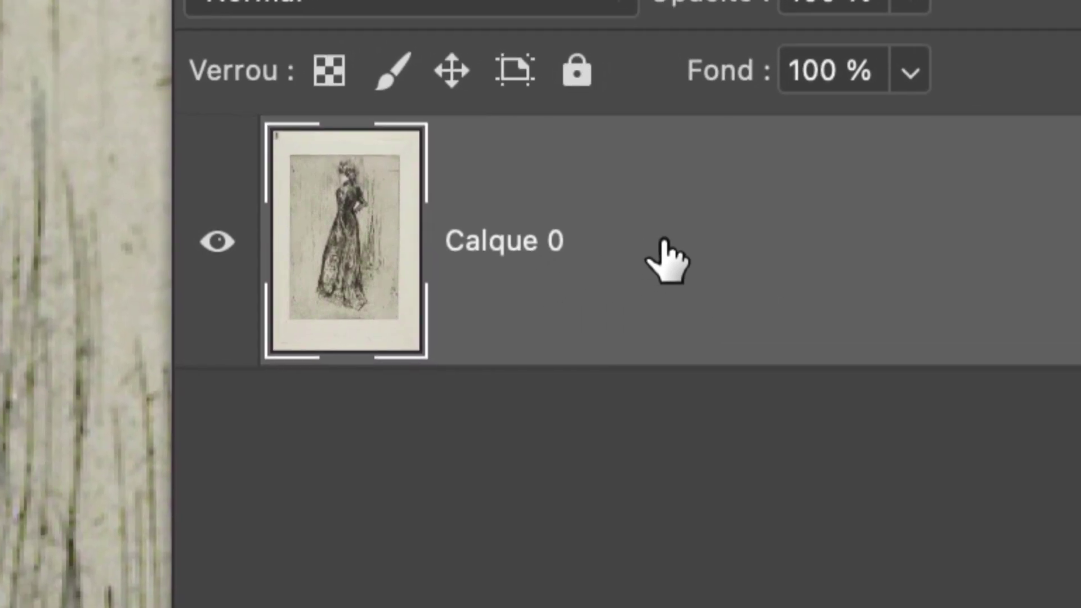
Make the engraving's light background transparent by lowering the white limit of Ce calque to 183 in Calque 0's blending options, and apply it
double_click(665, 241)
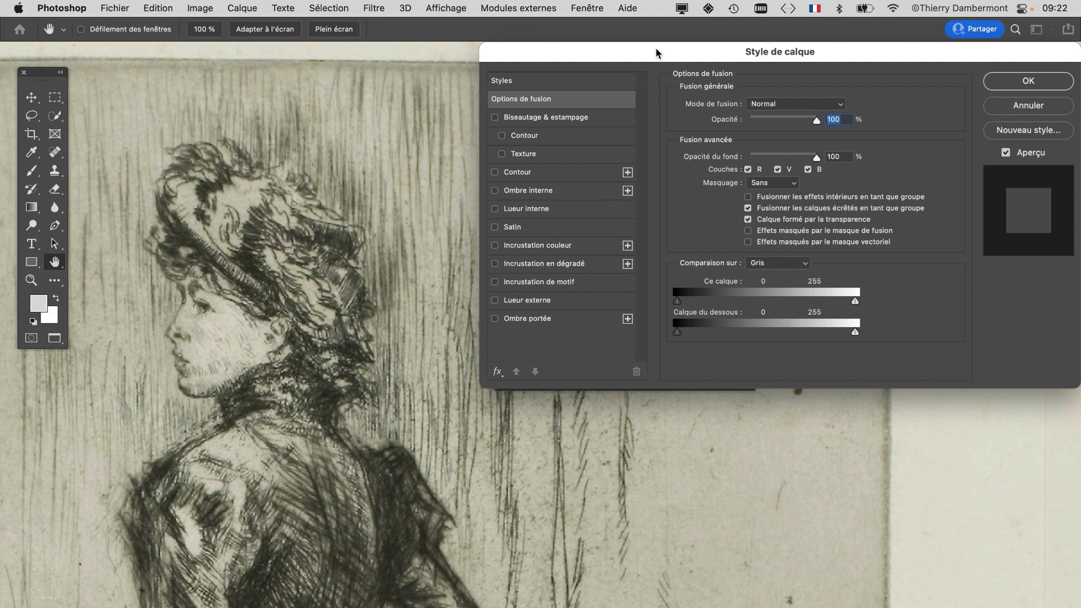
left_click_drag(656, 48, 481, 66)
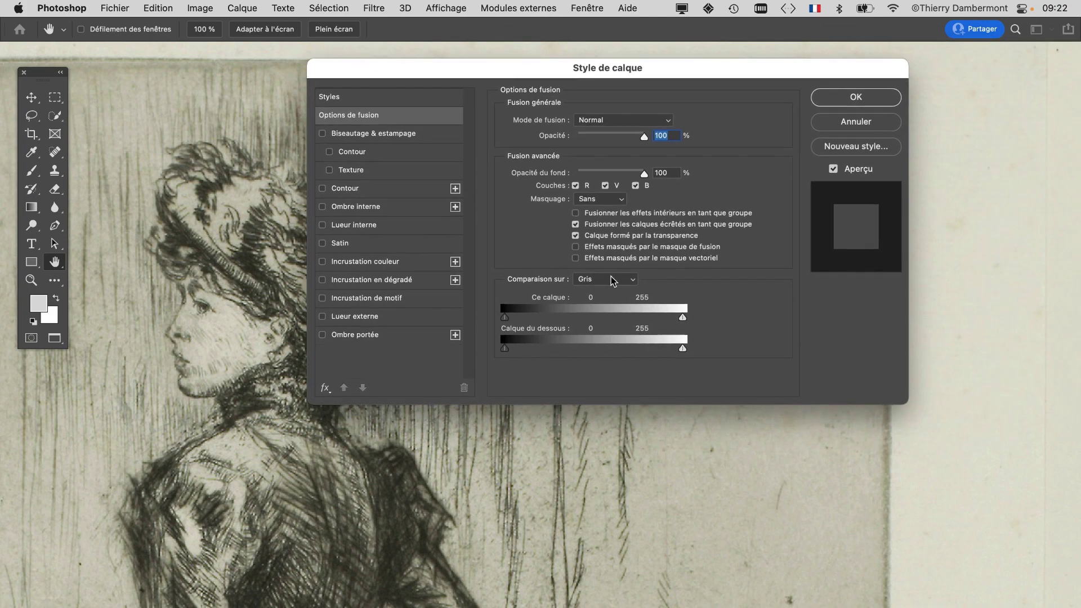
key("alt+super+8")
left_click_drag(529, 71, 718, 44)
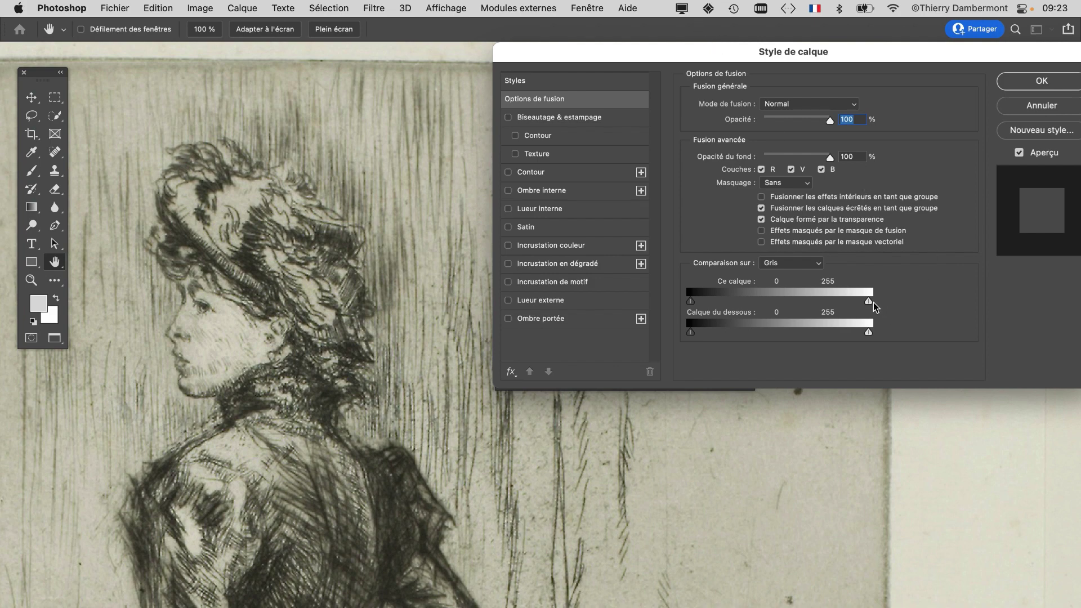
key("alt")
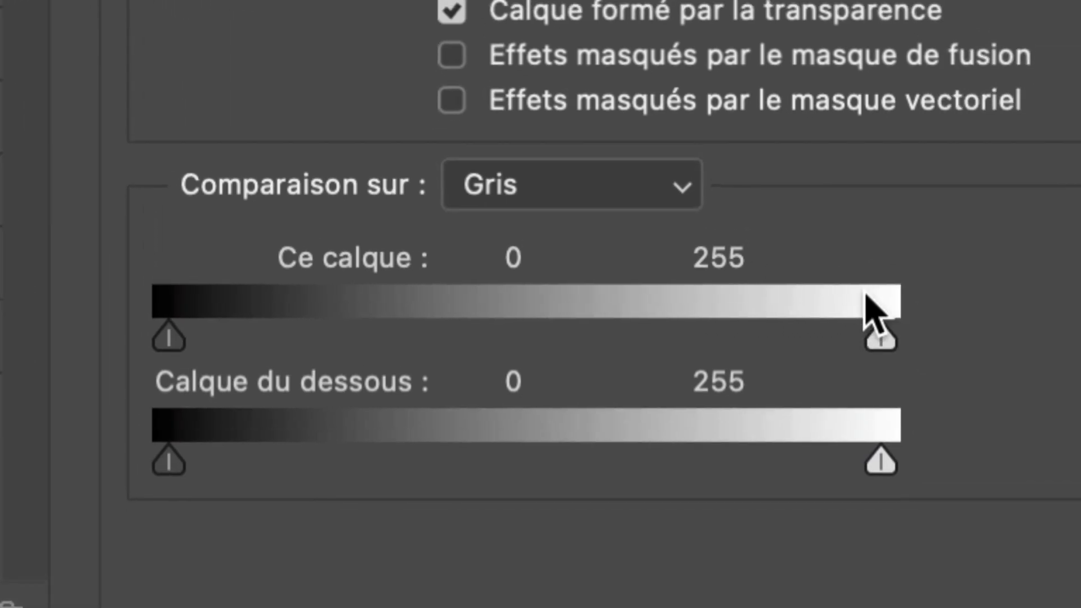
left_click_drag(881, 333, 861, 302)
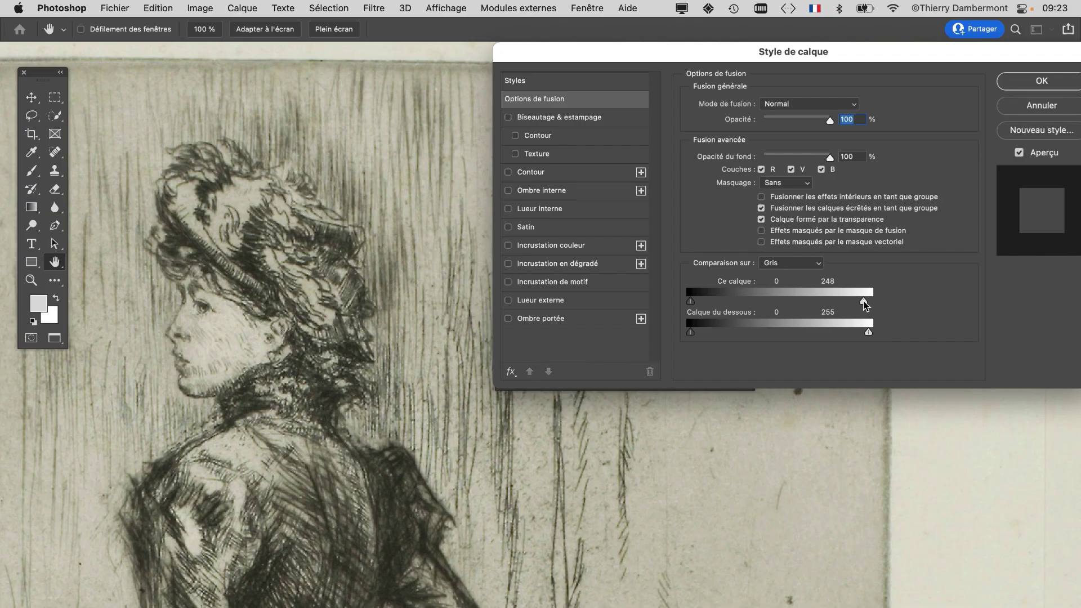
left_click_drag(865, 307, 805, 304)
left_click_drag(818, 303, 820, 303)
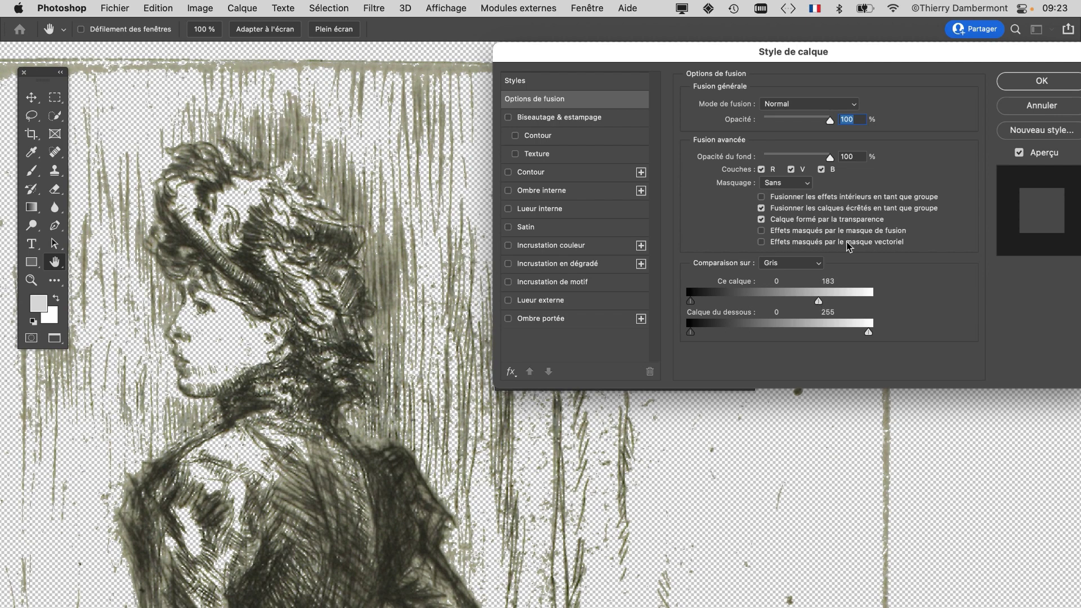
left_click(1014, 82)
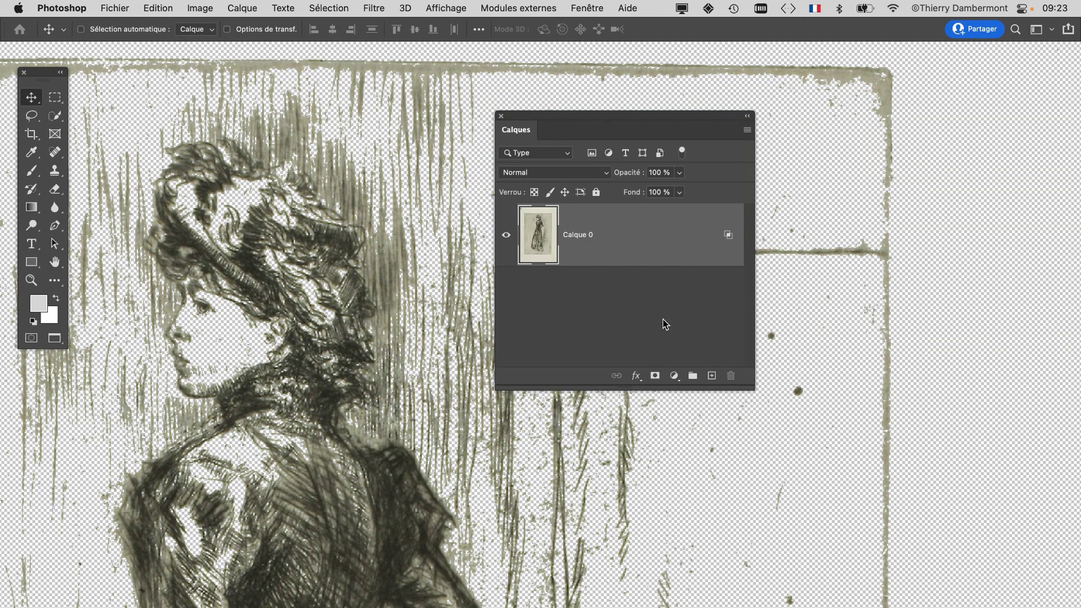
Add a new layer beneath Calque 0 and fill it with the magenta colour e73ce5 in Normal mode at 100 % opacity
left_click_drag(654, 117, 780, 123)
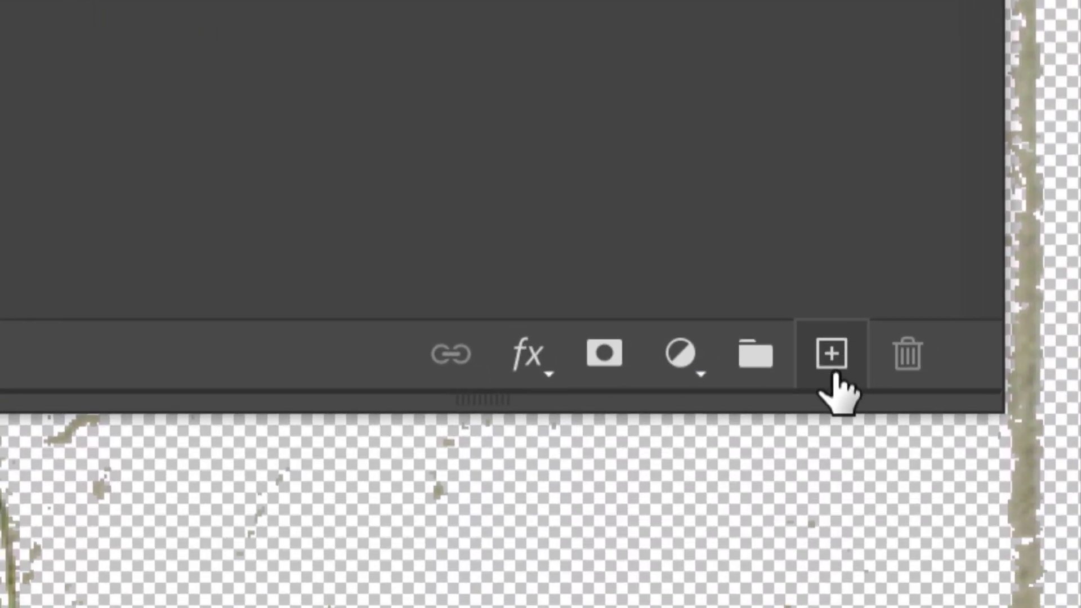
left_click(833, 374)
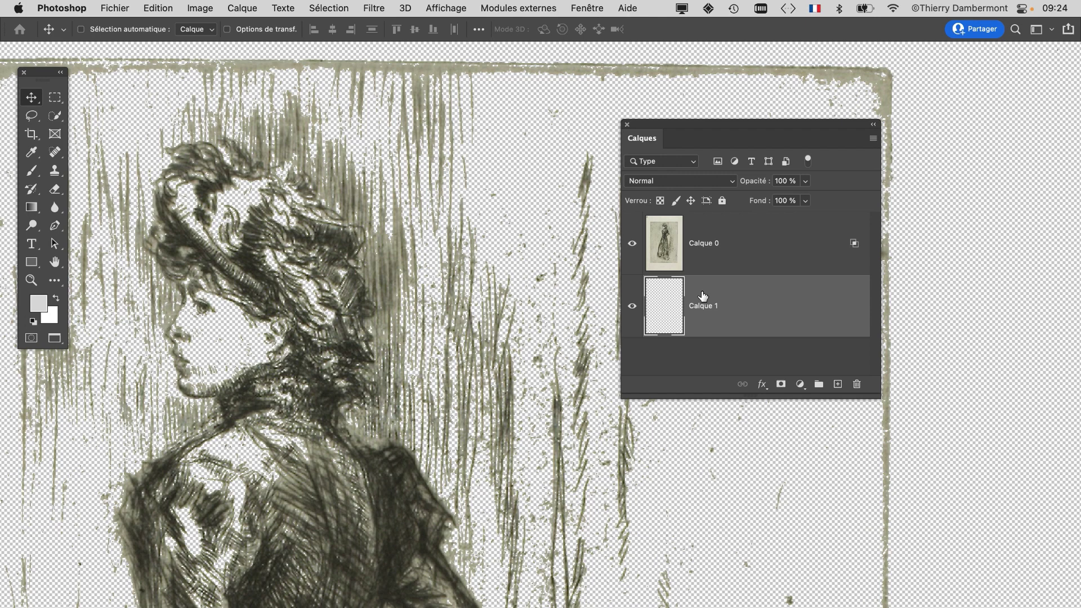
key("shift+F5")
left_click_drag(592, 252, 490, 155)
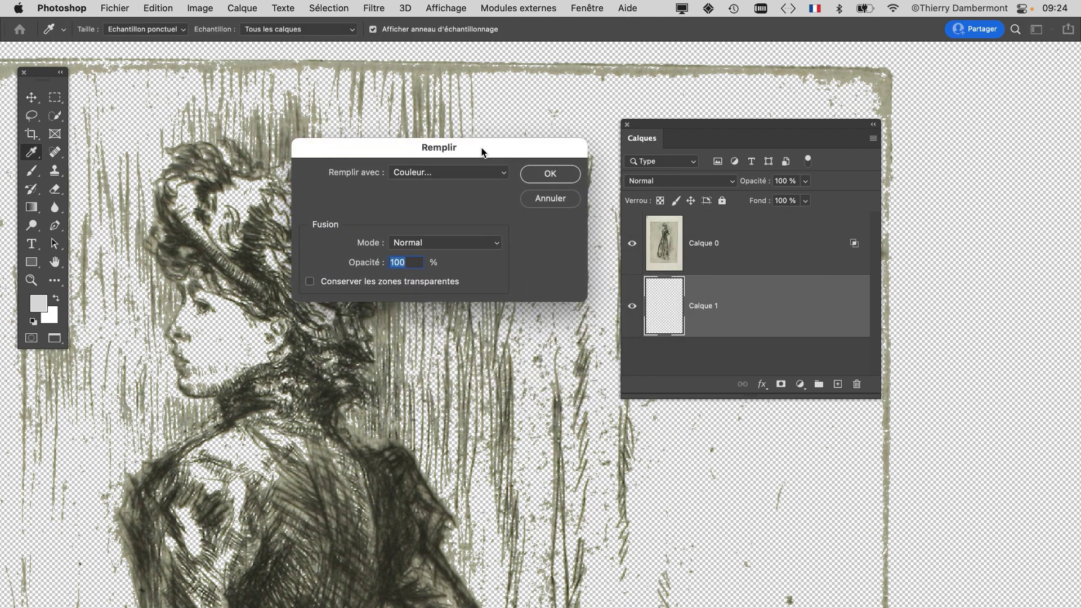
key("alt")
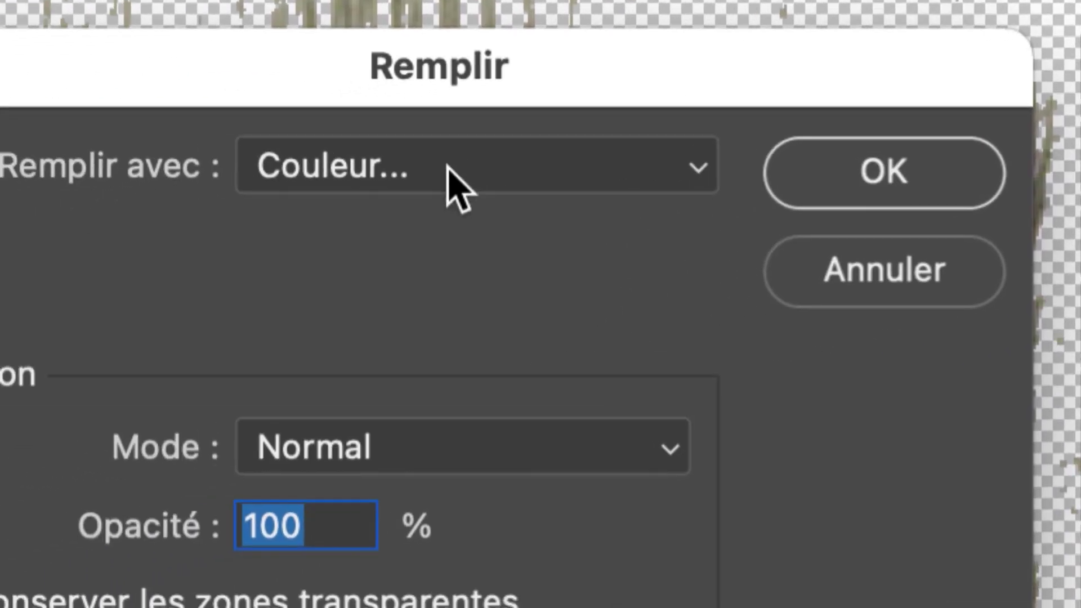
left_click(288, 245)
left_click(443, 167)
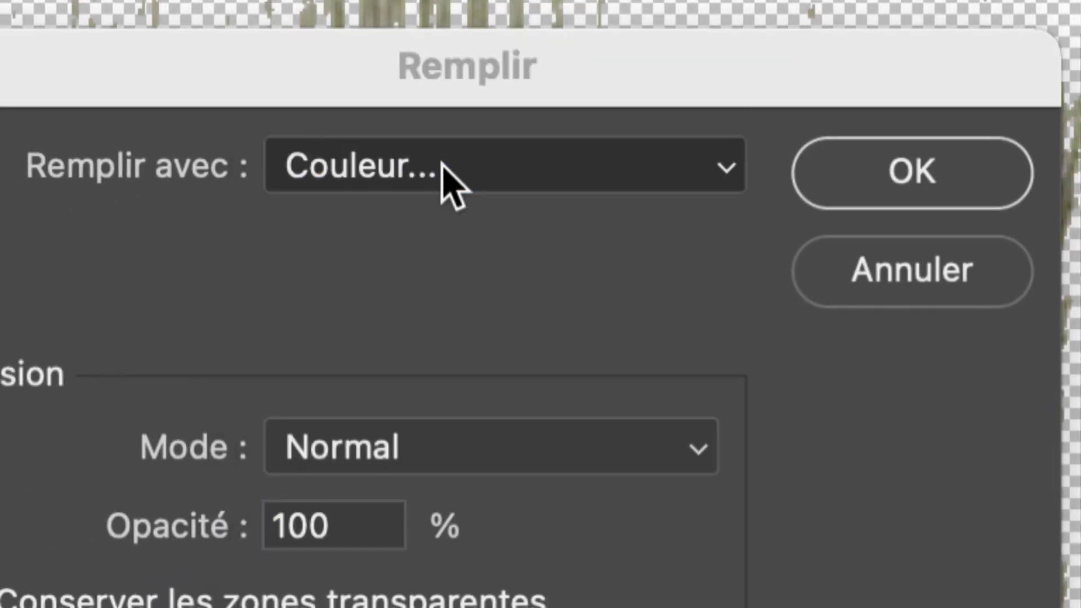
left_click(802, 155)
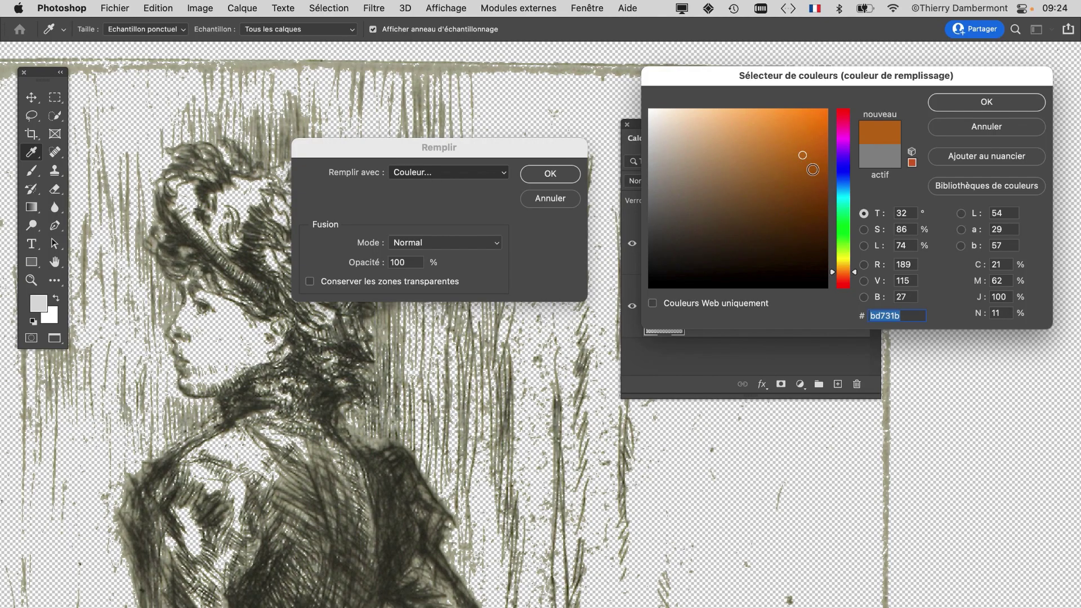
left_click(836, 215)
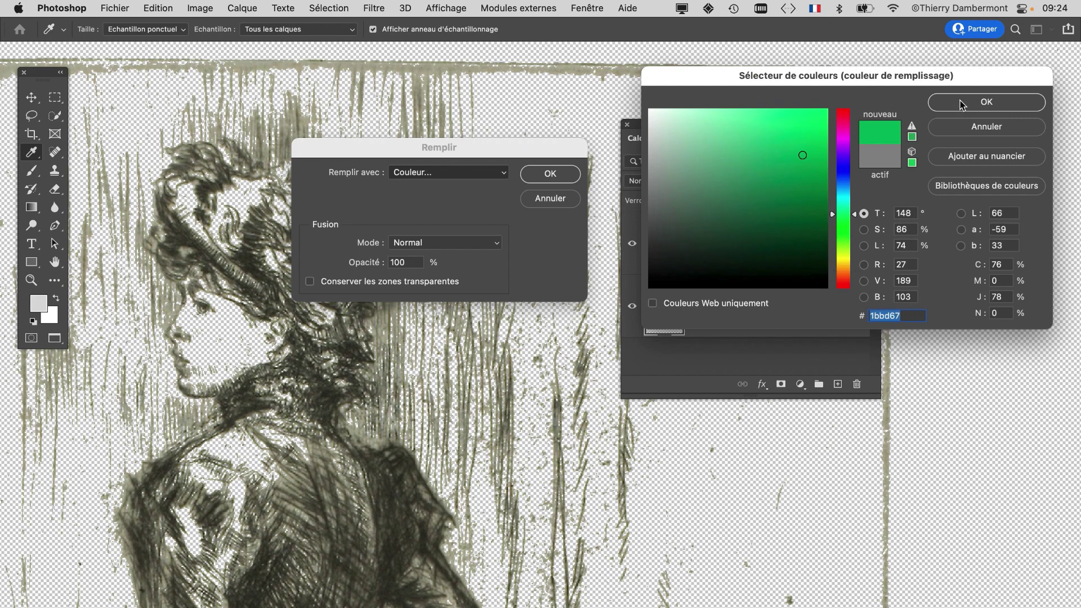
left_click(843, 138)
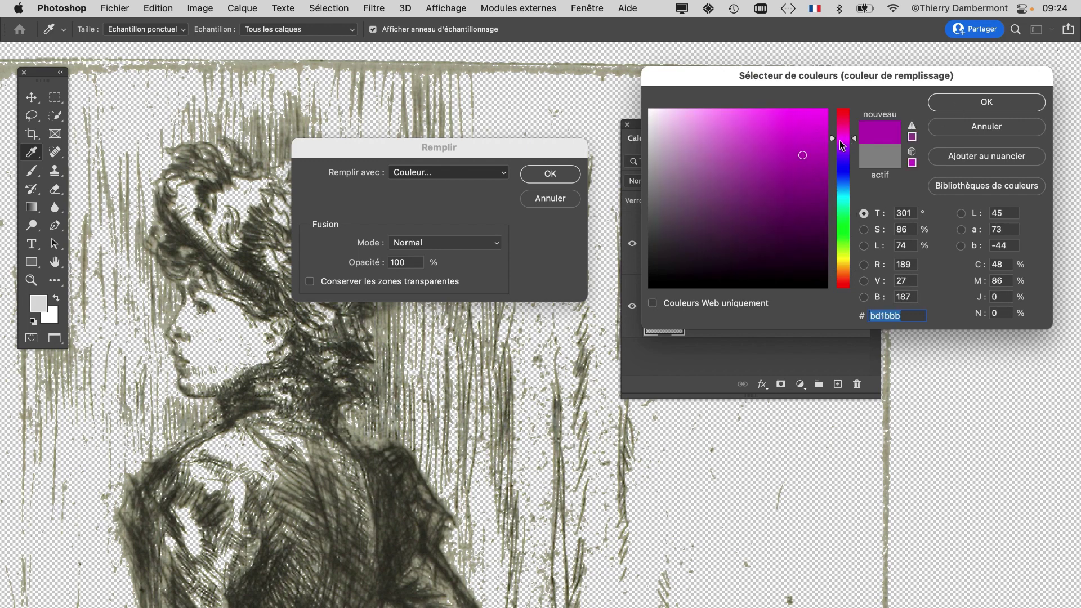
left_click(781, 125)
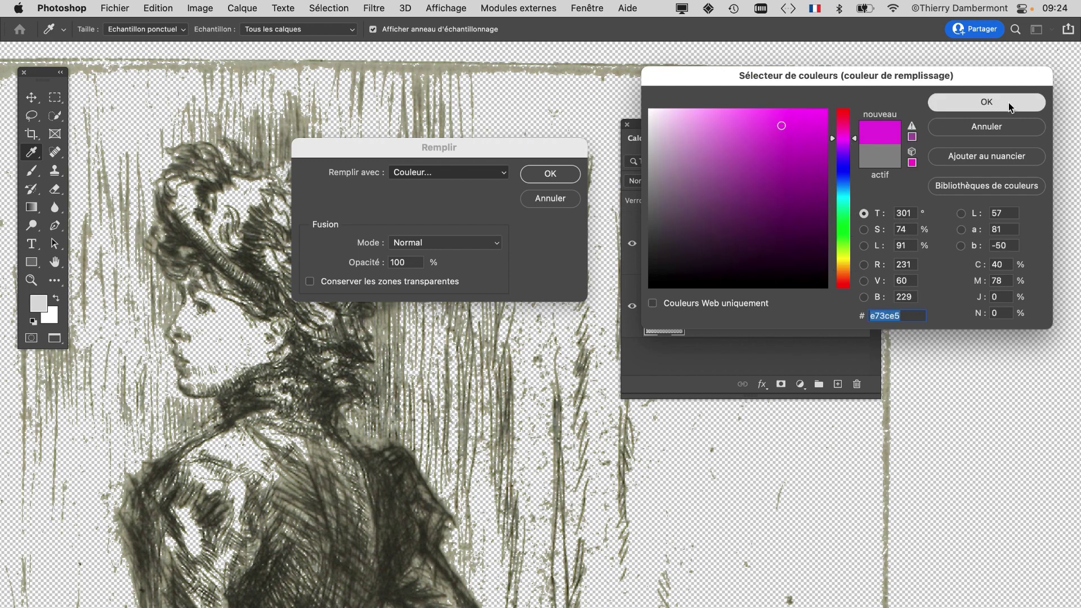
left_click(1011, 103)
left_click(562, 177)
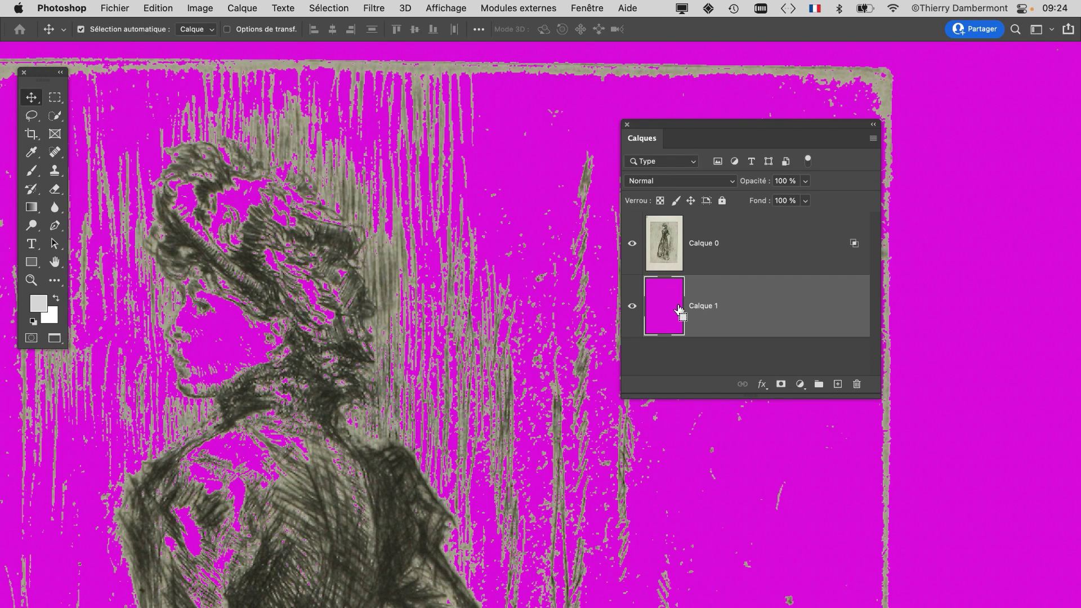
Tone down the magenta layer with Teinte/Saturation by reducing its saturation to about -58, and apply the adjustment
key("super+u")
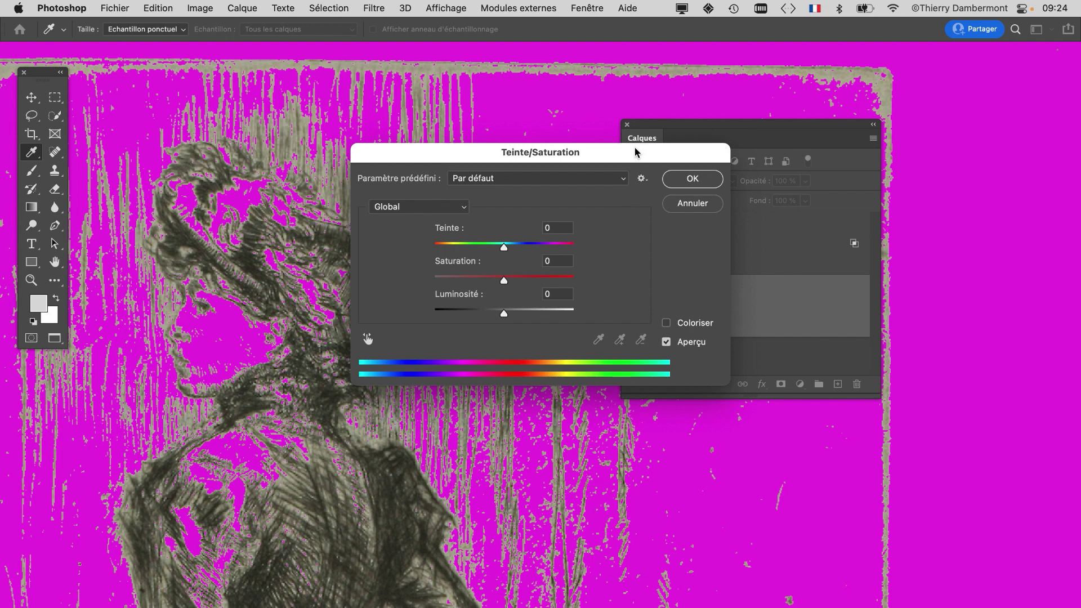
left_click_drag(632, 154, 425, 137)
left_click_drag(261, 266, 258, 264)
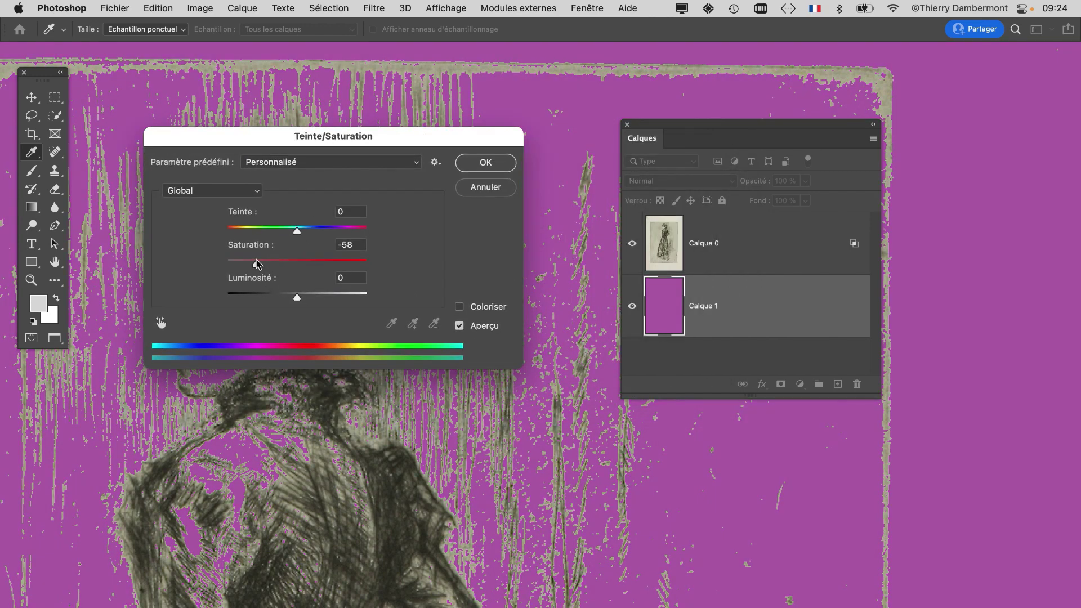
left_click(484, 163)
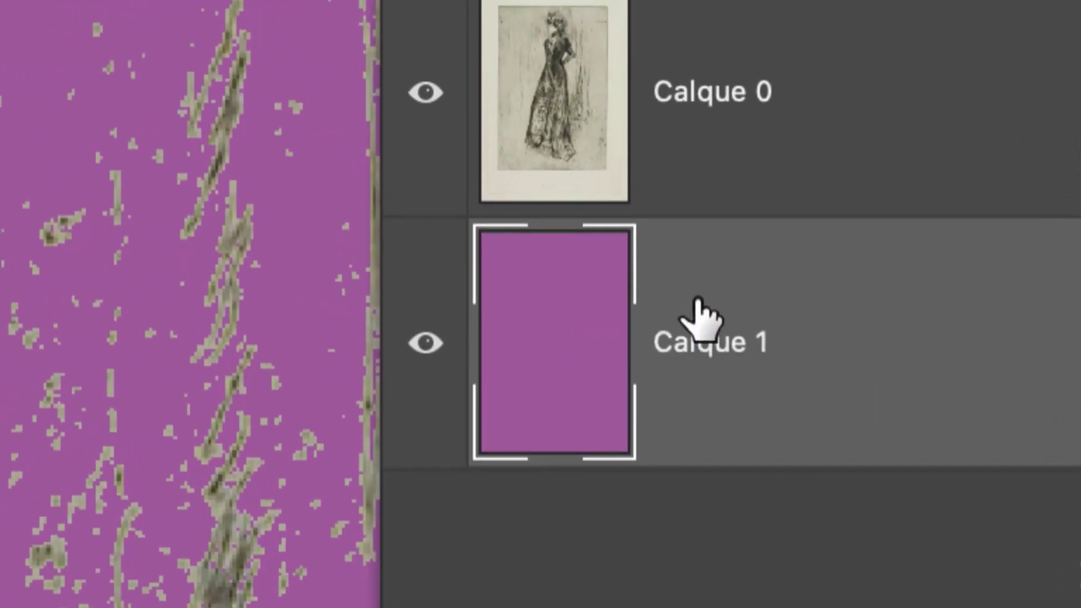
Reopen the blending options of Calque 0 and raise the white limit of Ce calque to 186
left_click(758, 115)
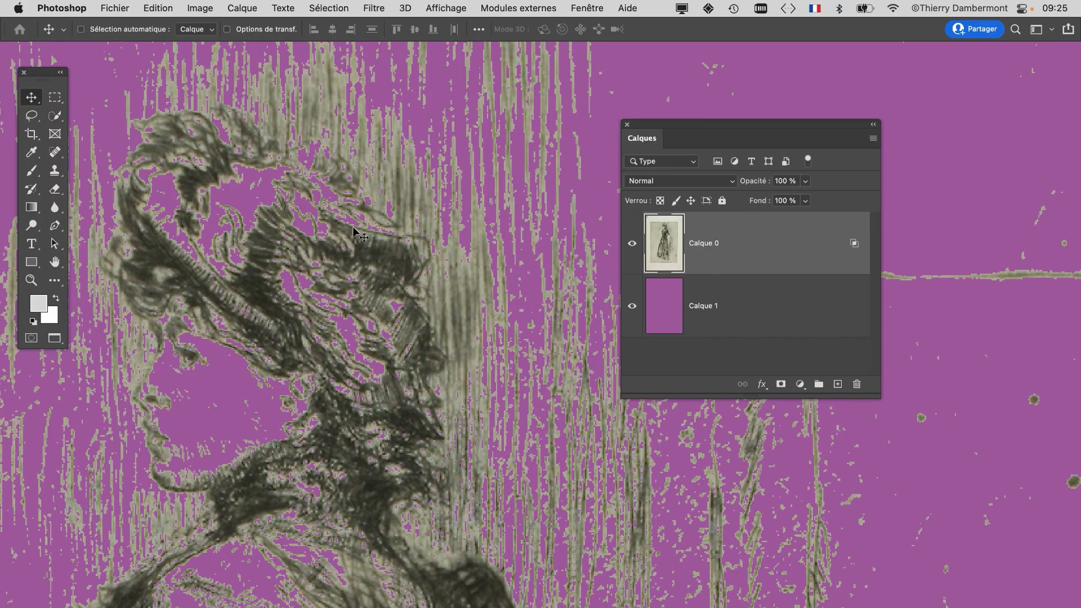
left_click_drag(700, 121, 754, 93)
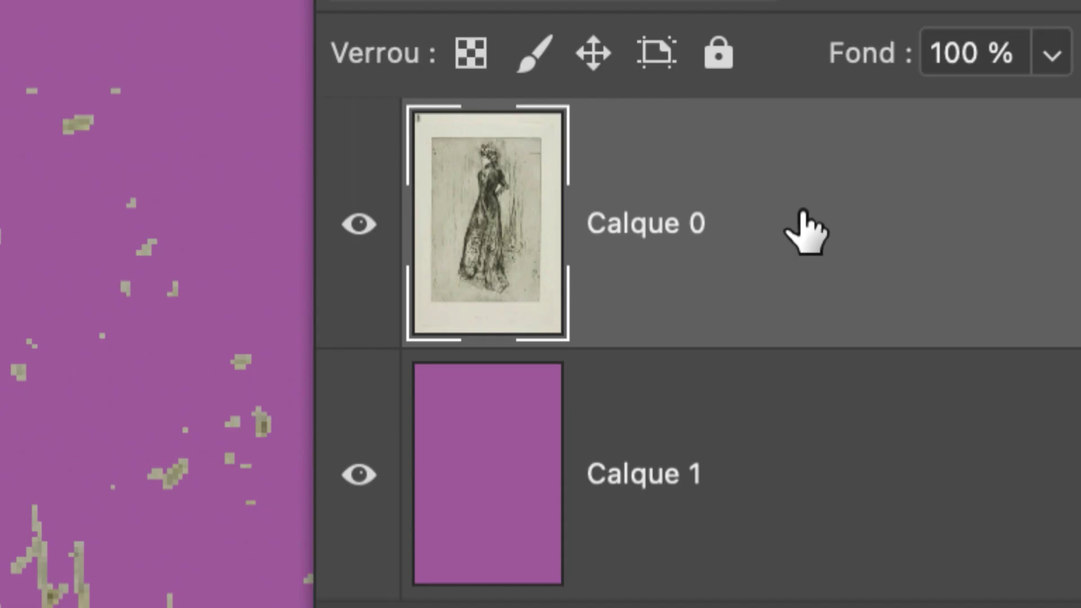
double_click(805, 226)
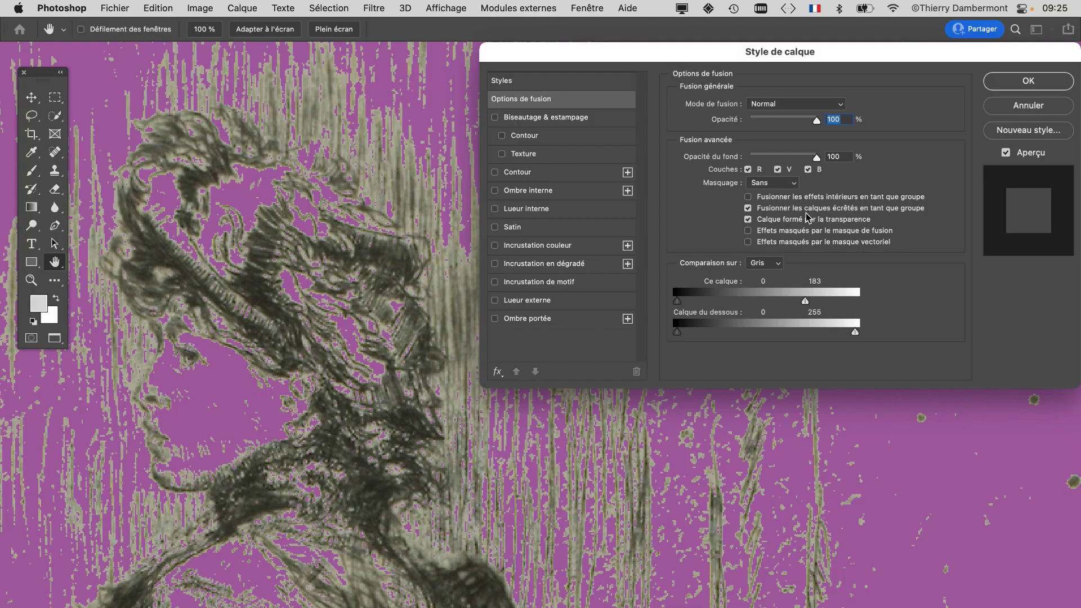
left_click_drag(703, 64, 648, 291)
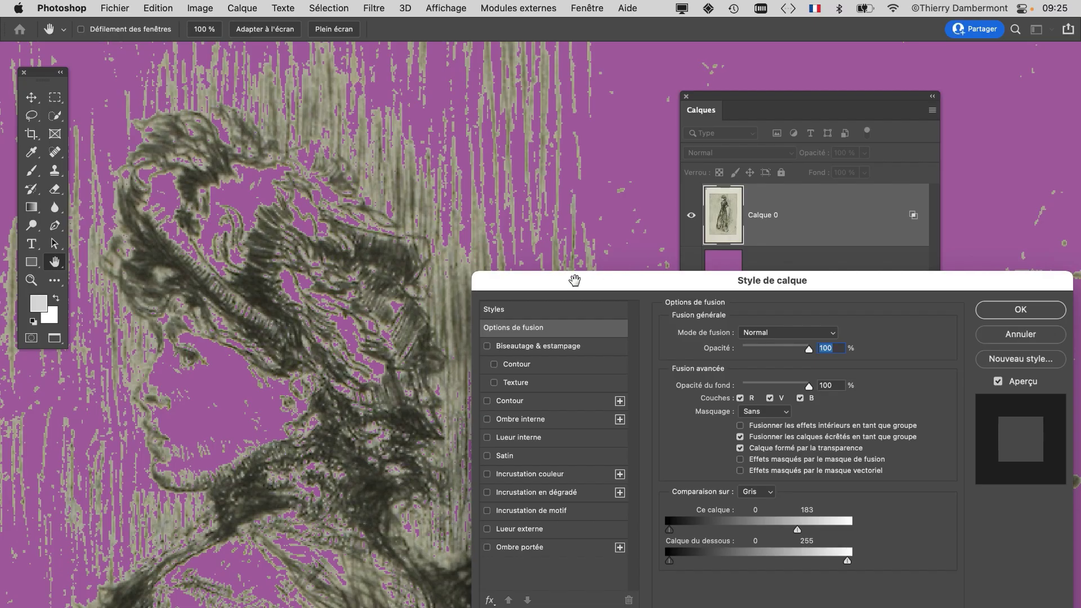
left_click_drag(574, 280, 559, 66)
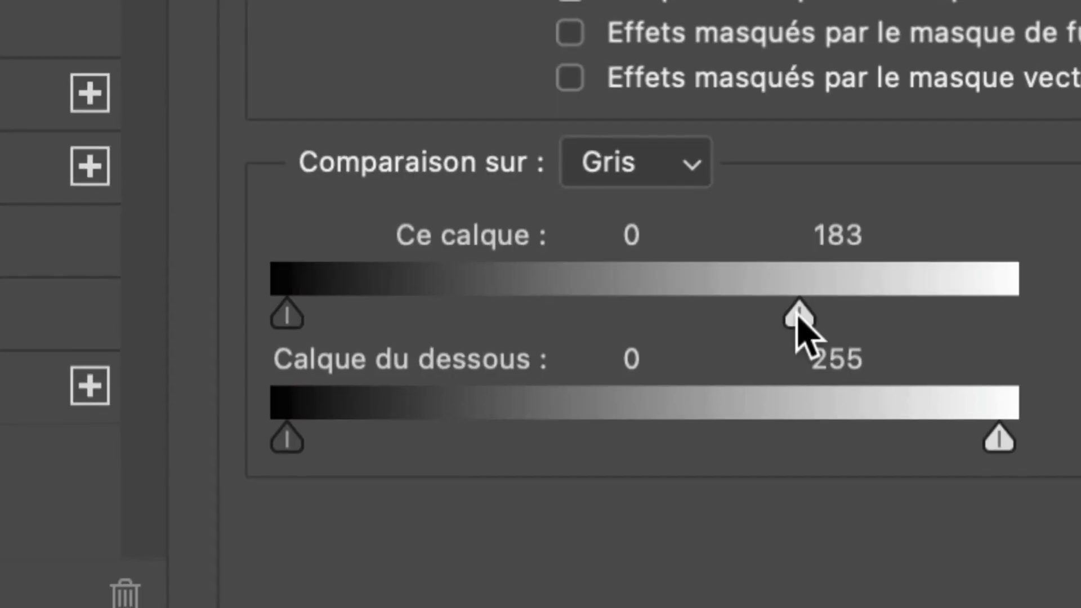
mouse_move(797, 319)
left_mouse_down()
mouse_move(761, 309)
mouse_move(811, 319)
left_mouse_up()
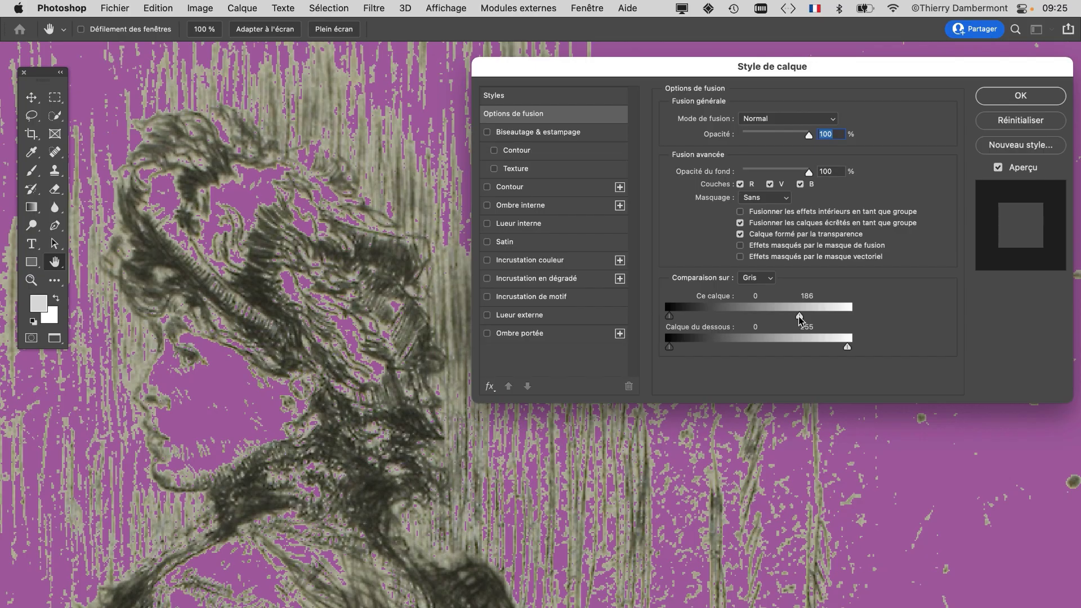
Split the white limit of Ce calque into 146 / 186 to soften the transparency edges around the hat, and apply the style
scroll(333, 258, "up", 5)
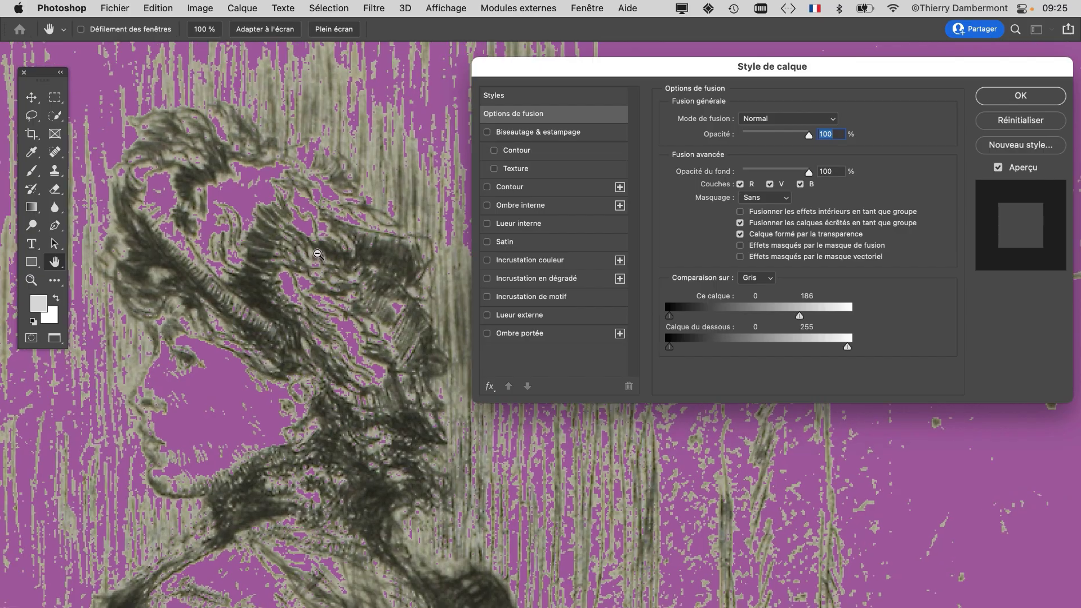
left_click_drag(558, 78, 572, 62)
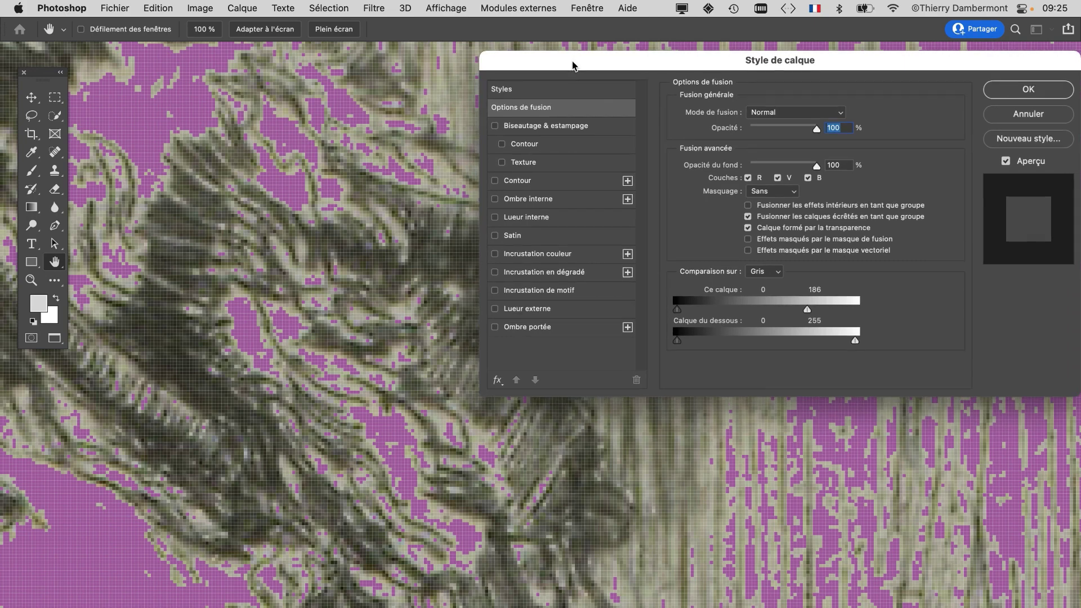
key("alt")
left_click_drag(807, 310, 781, 307)
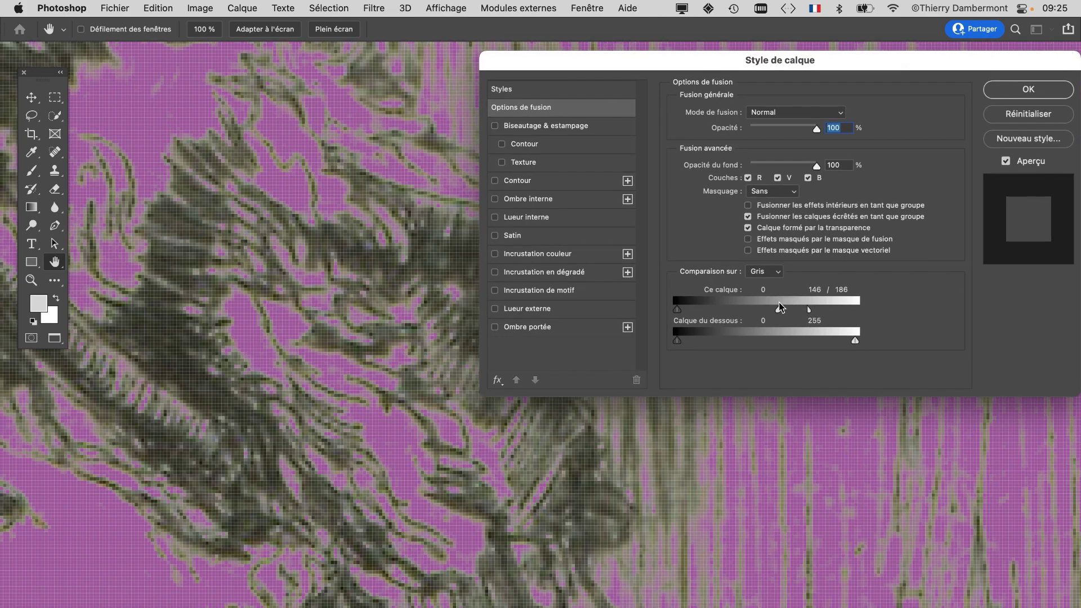
left_click(1028, 89)
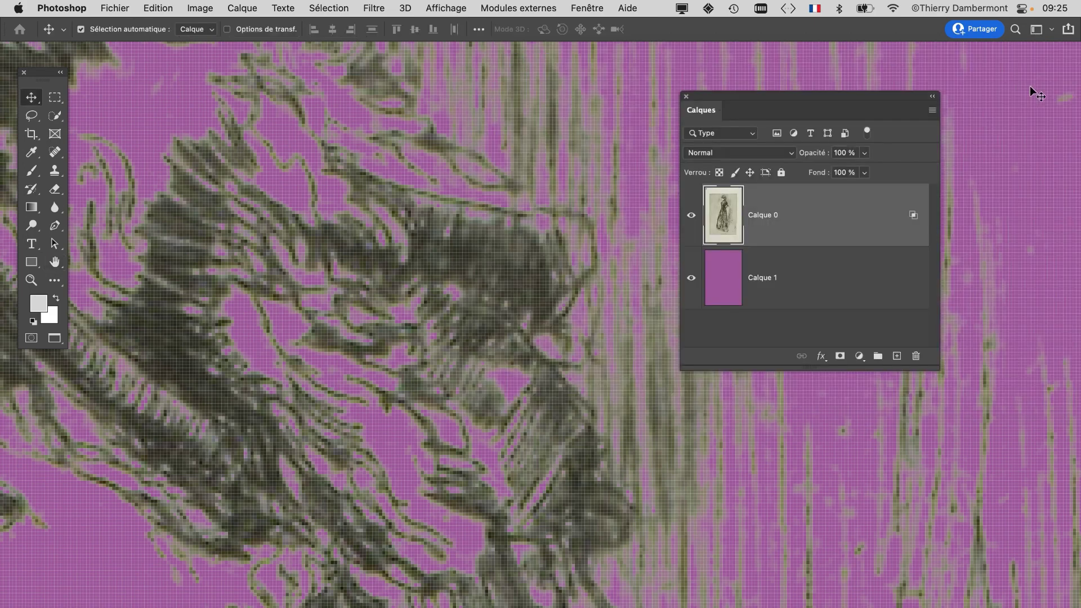
Reopen the blending options of Calque 0, widen the split white limit of Ce calque to 105 / 169, and apply the style
key("space")
left_click_drag(535, 283, 733, 213)
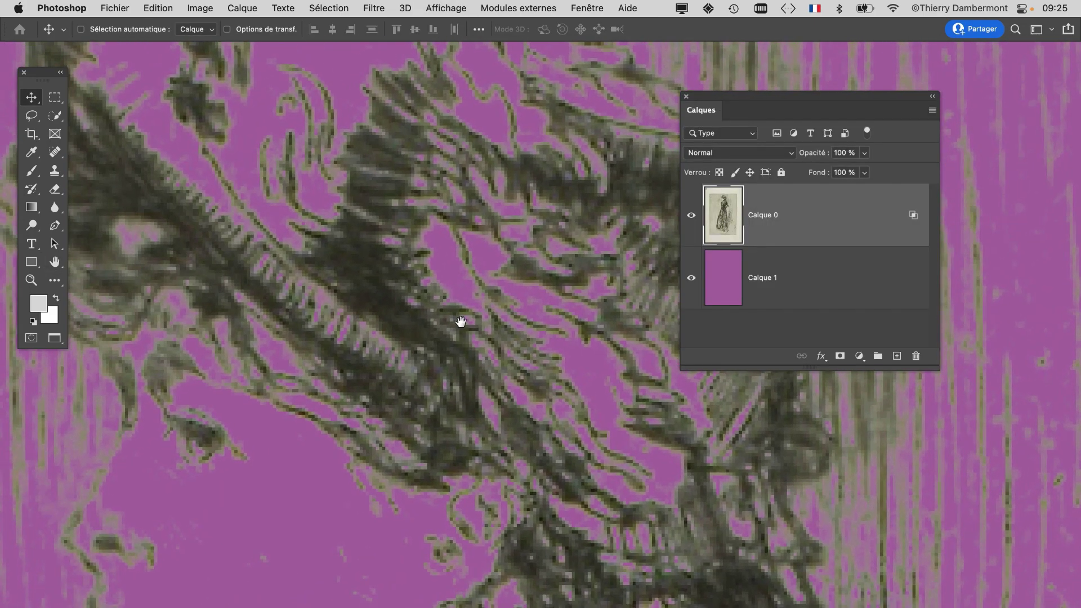
left_click_drag(460, 323, 618, 194)
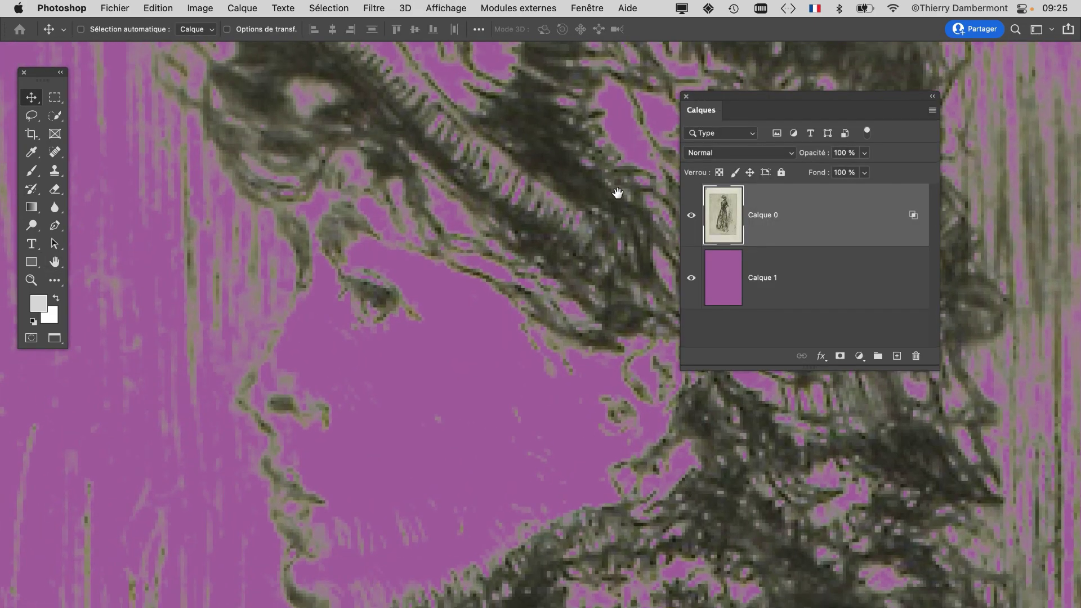
double_click(816, 222)
left_click_drag(779, 310, 756, 311)
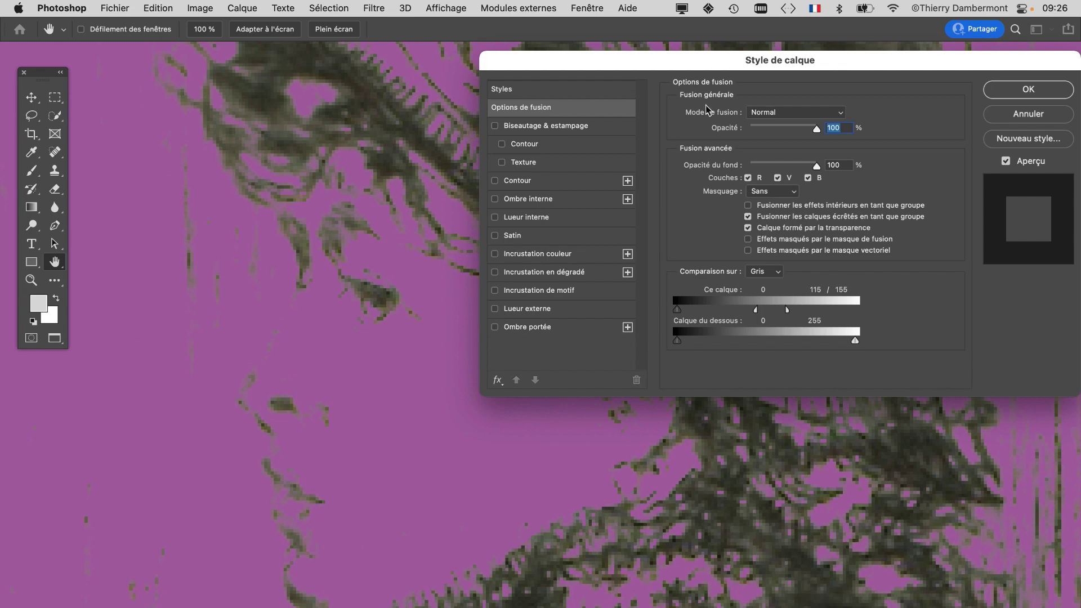
left_click_drag(568, 445, 224, 405)
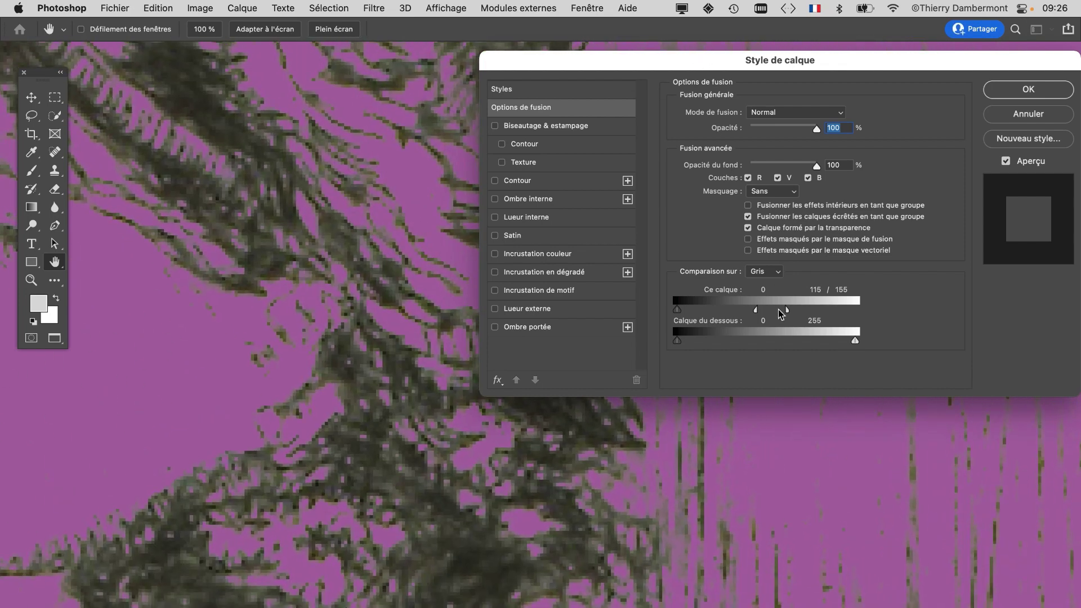
left_click_drag(759, 312, 793, 311)
scroll(353, 169, "up", 5)
scroll(345, 194, "down", 5)
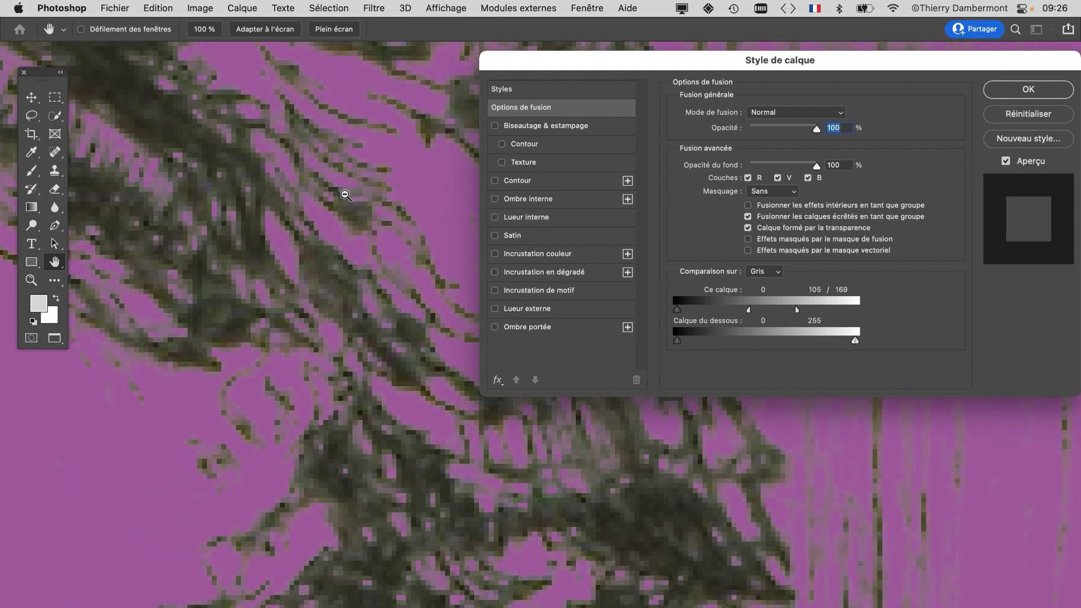
scroll(382, 329, "down", 2)
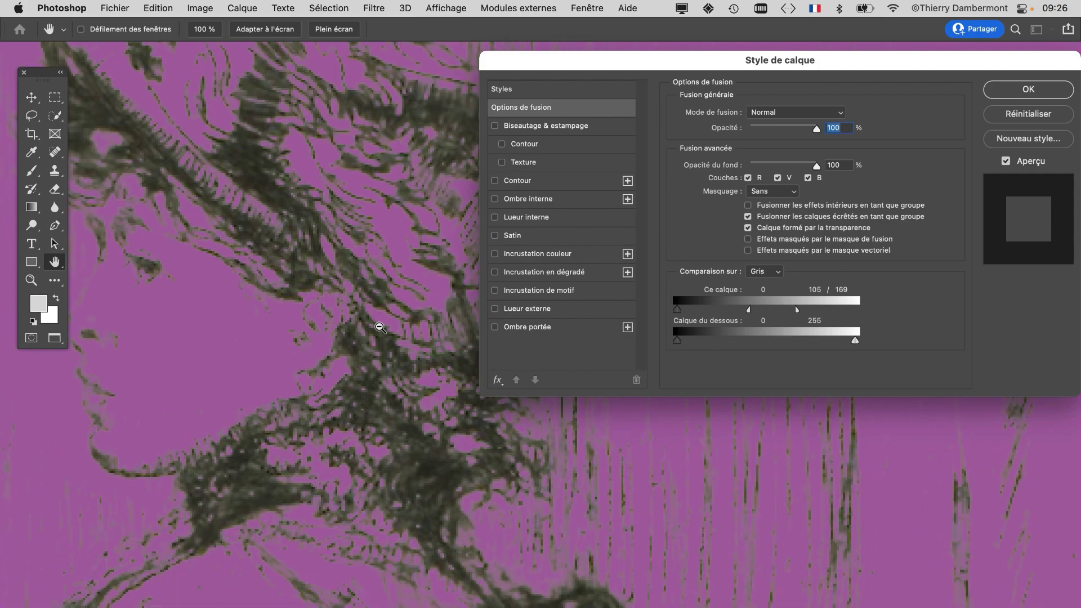
left_click(1011, 93)
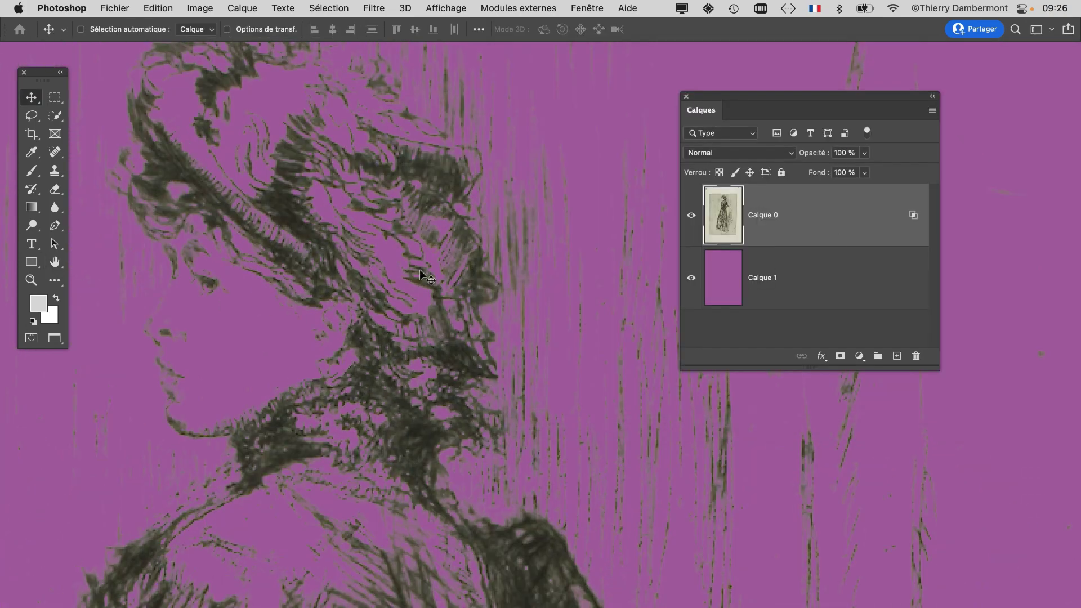
Refine the edge softness around the woman's face by setting Calque 0's white limit of Ce calque to 102 / 179, and apply it
scroll(360, 195, "up", 3)
left_click_drag(287, 317, 597, 146)
left_click_drag(364, 282, 506, 247)
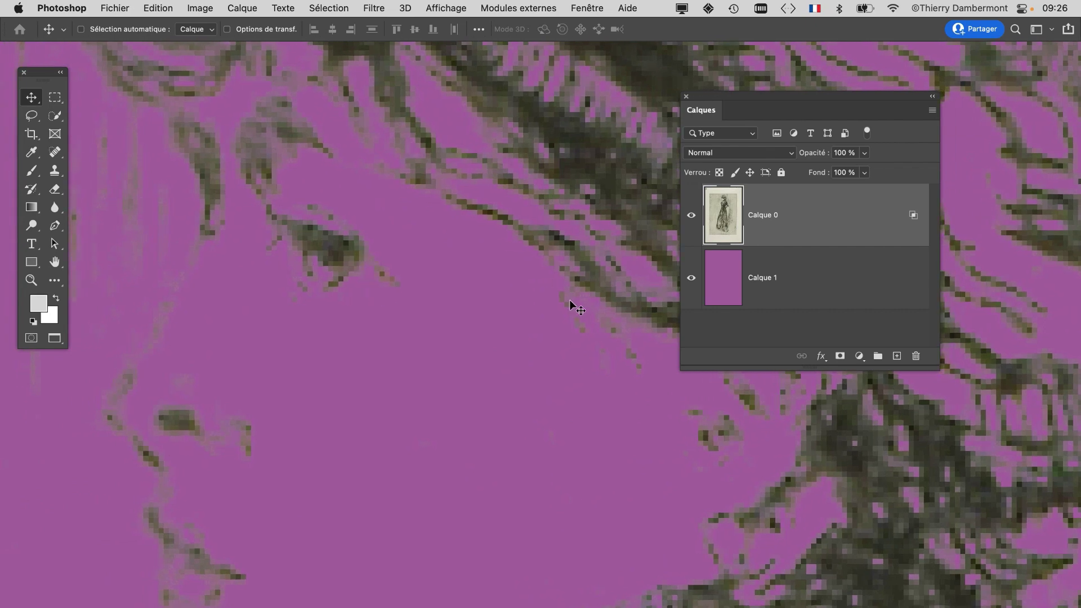
double_click(793, 216)
mouse_move(749, 310)
left_mouse_down()
mouse_move(804, 310)
mouse_move(756, 307)
left_mouse_up()
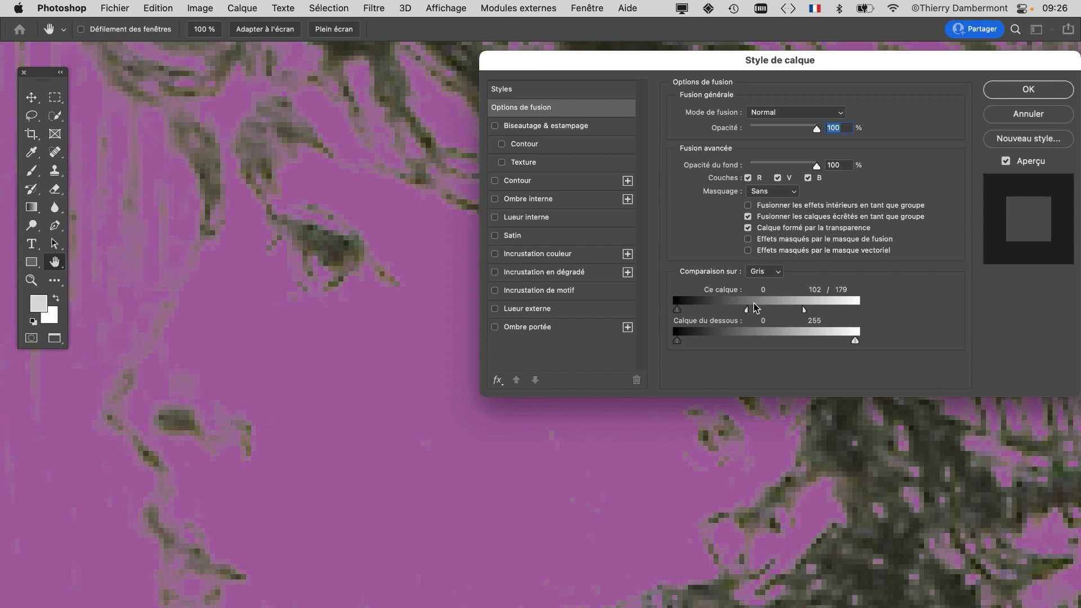
left_click(1028, 92)
Resize the image to 200 % in width and height with automatic resampling
scroll(480, 344, "down", 3)
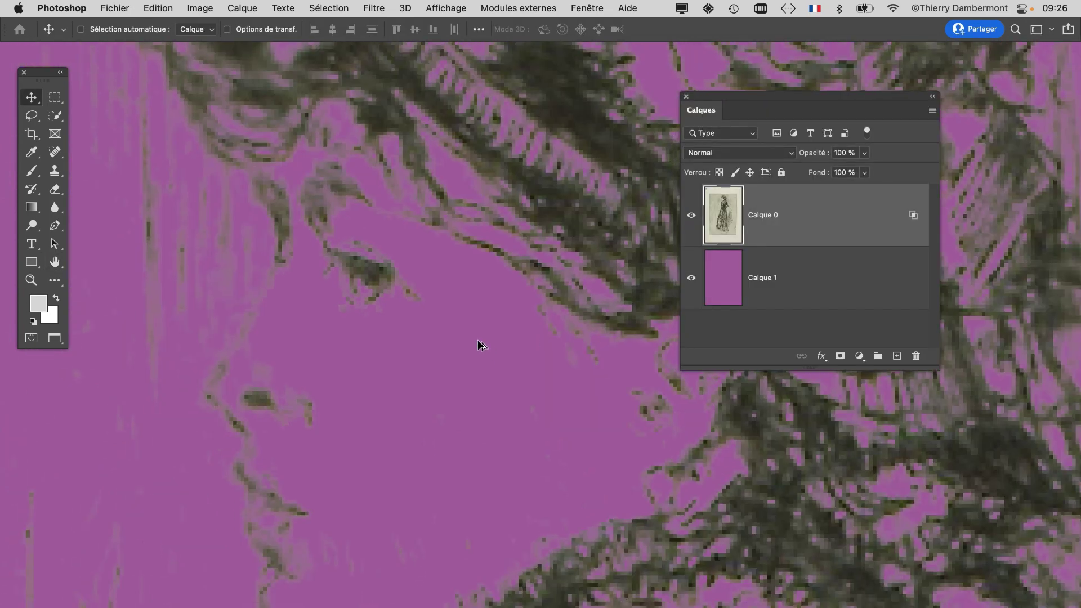
left_click(215, 8)
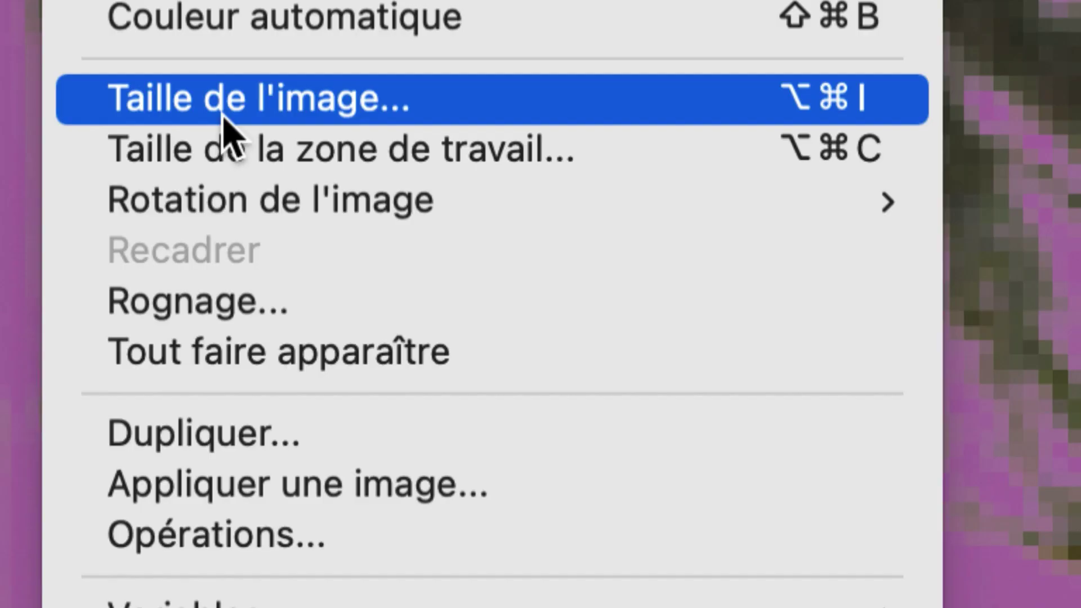
left_click(224, 115)
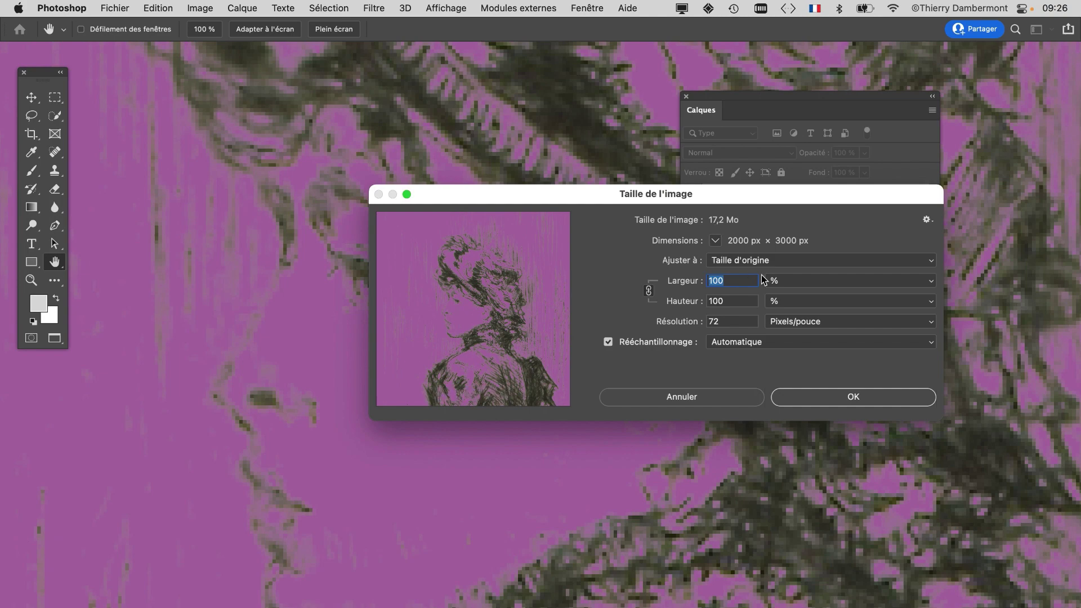
key("alt")
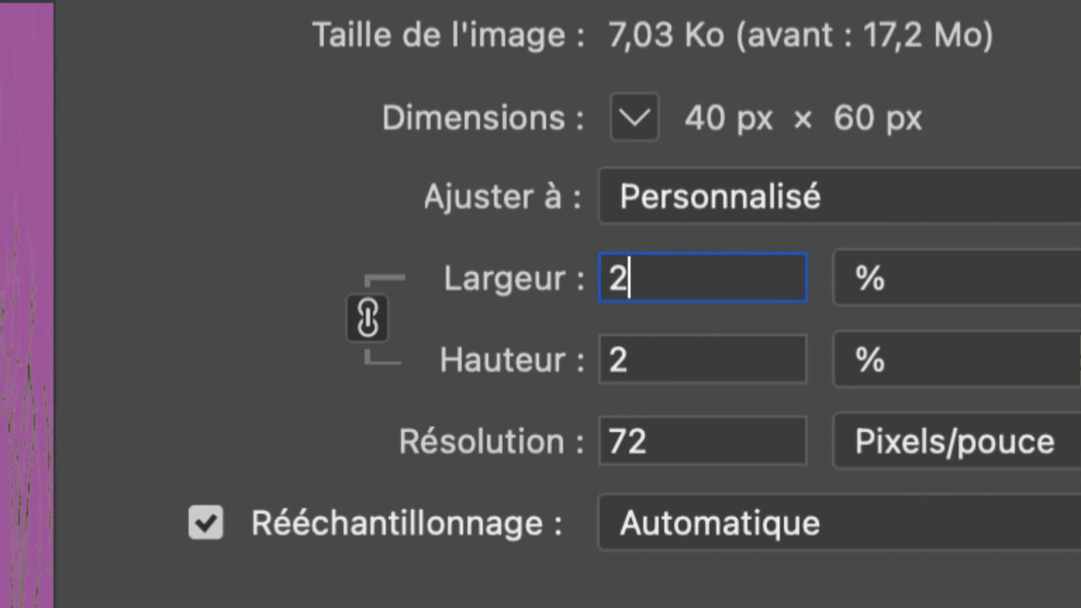
type("00")
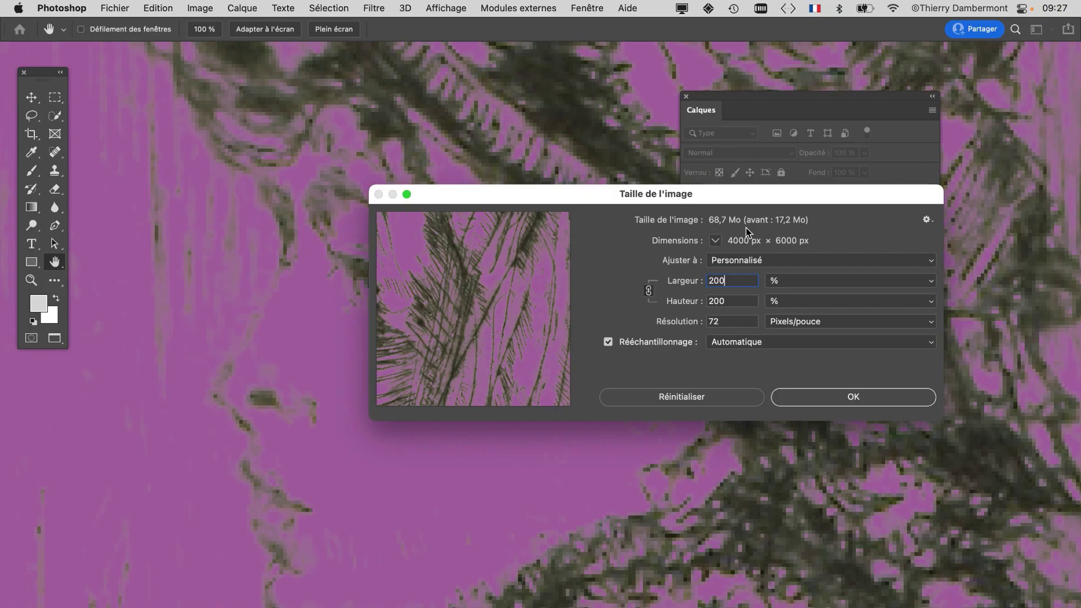
left_click(872, 402)
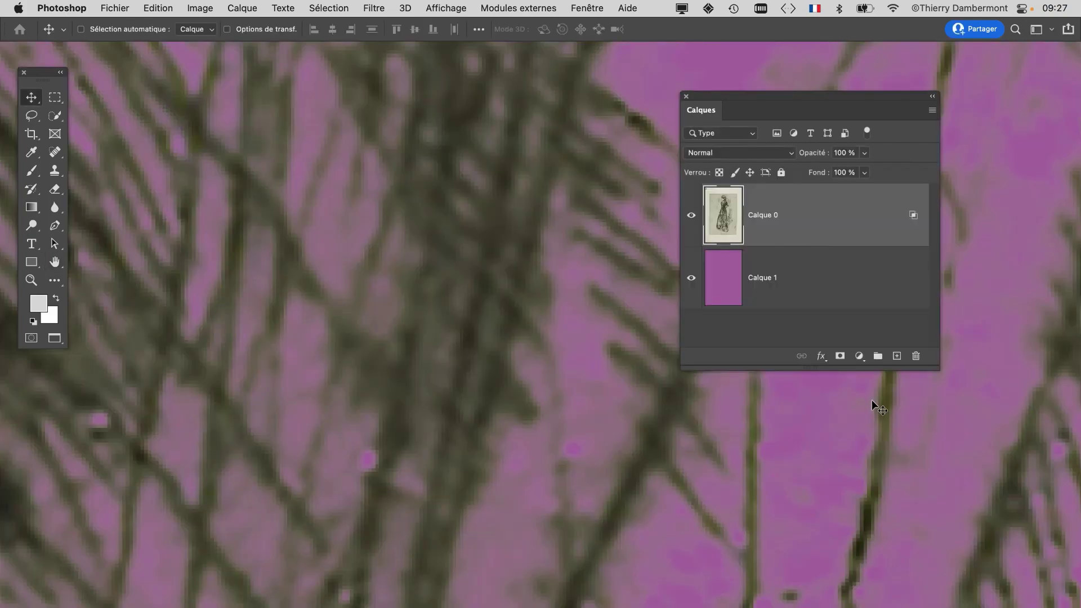
Readjust the split white limit of Ce calque in Calque 0's blending options for the enlarged image, judging by the woman's face, and apply it
key("super+minus")
key("super+minus")
key("super+minus")
key("super+minus")
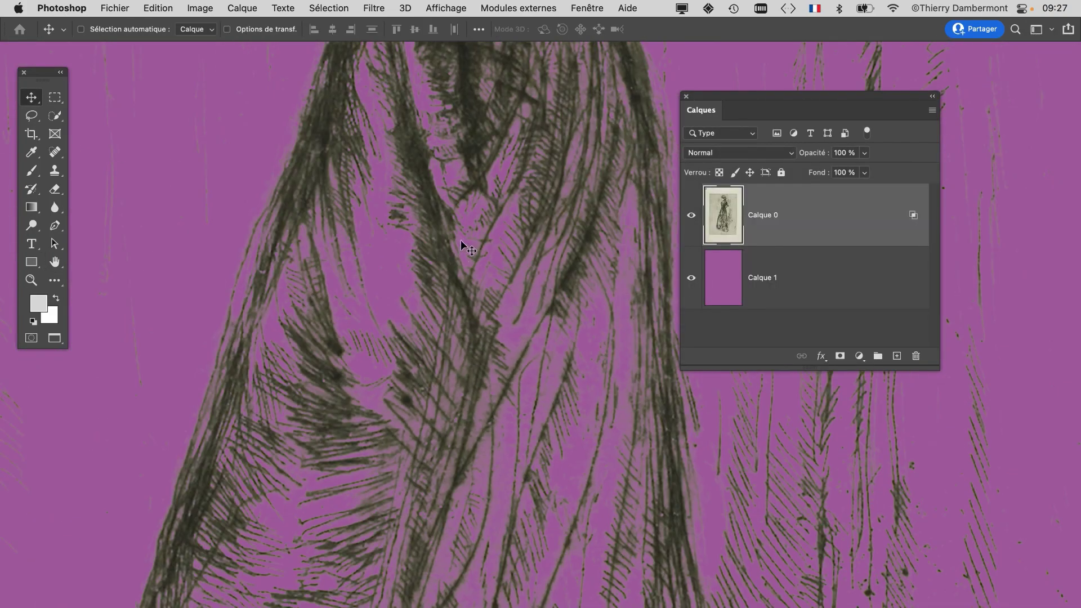
left_click_drag(463, 248, 531, 539)
left_click_drag(431, 163, 401, 499)
scroll(435, 172, "up", 5)
left_click_drag(437, 172, 446, 370)
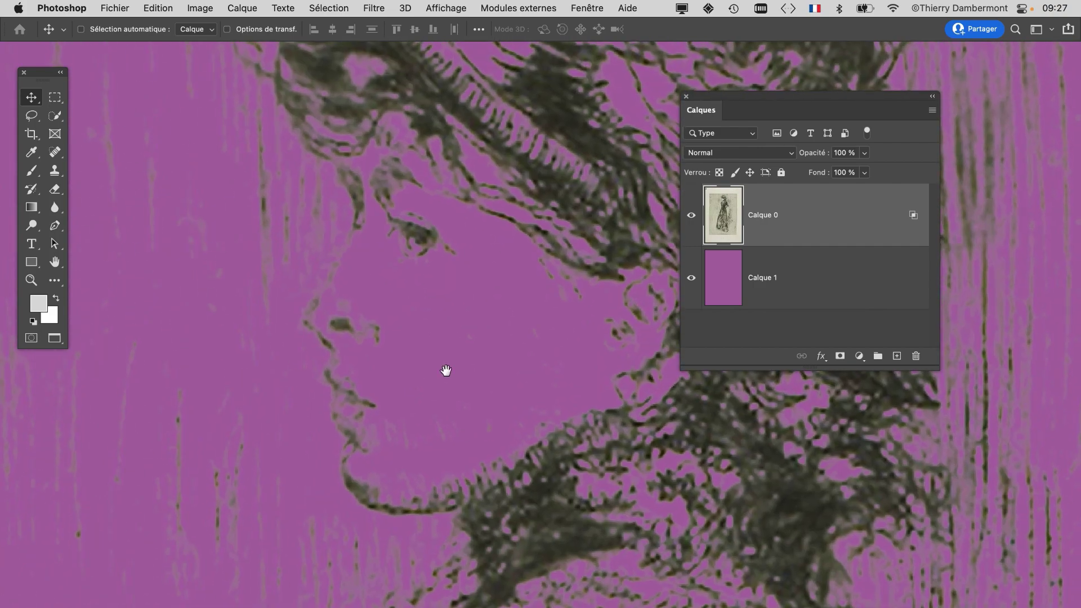
double_click(827, 217)
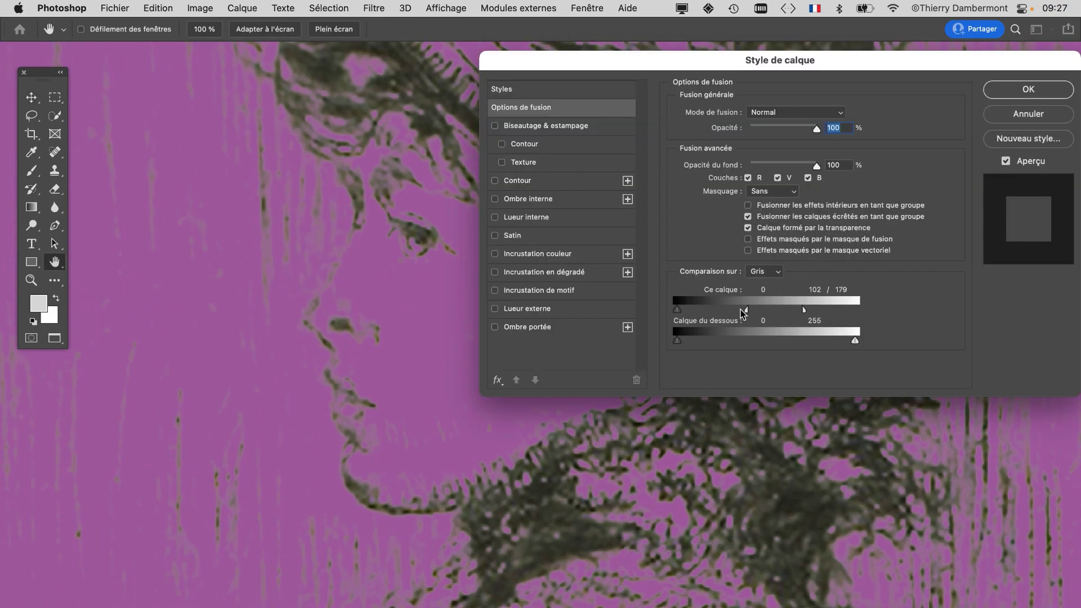
left_click_drag(821, 313, 759, 312)
left_click(1008, 94)
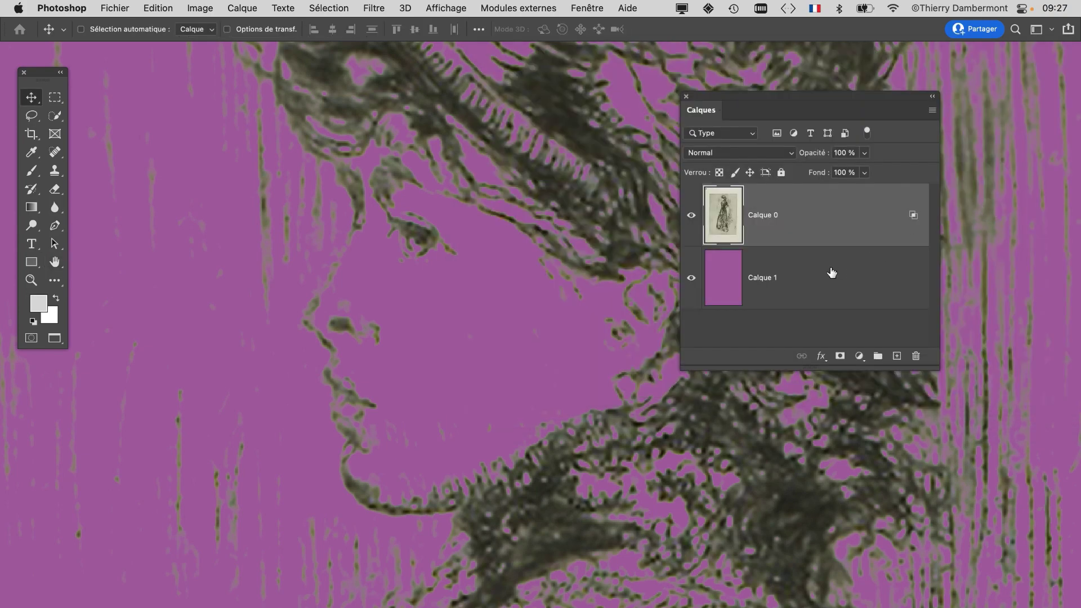
Add a Niveaux adjustment layer above Calque 0
left_click_drag(739, 98, 810, 102)
scroll(589, 260, "down", 3)
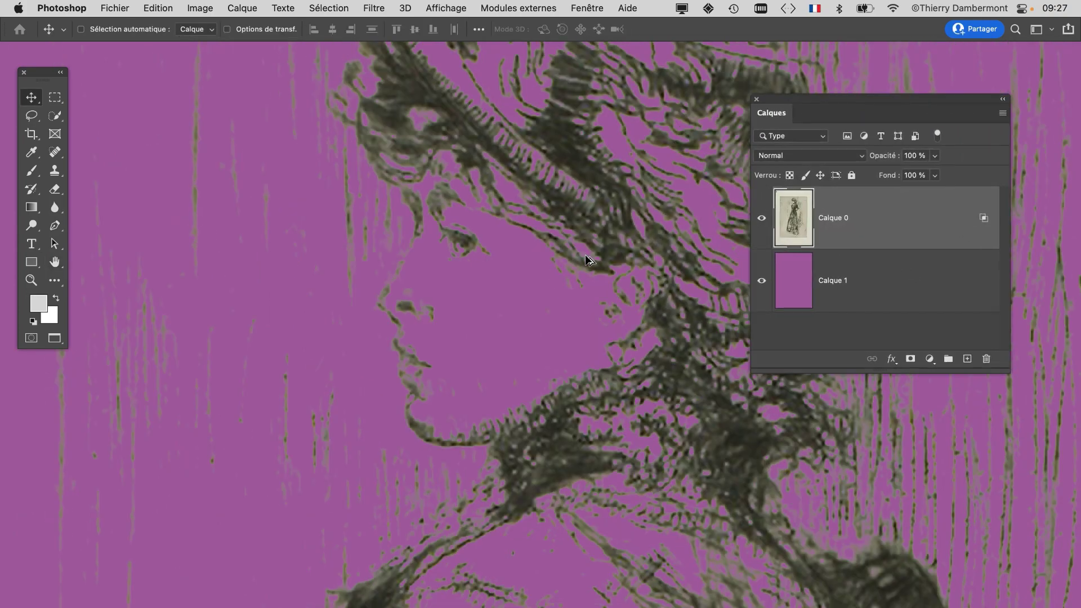
scroll(588, 276, "down", 3)
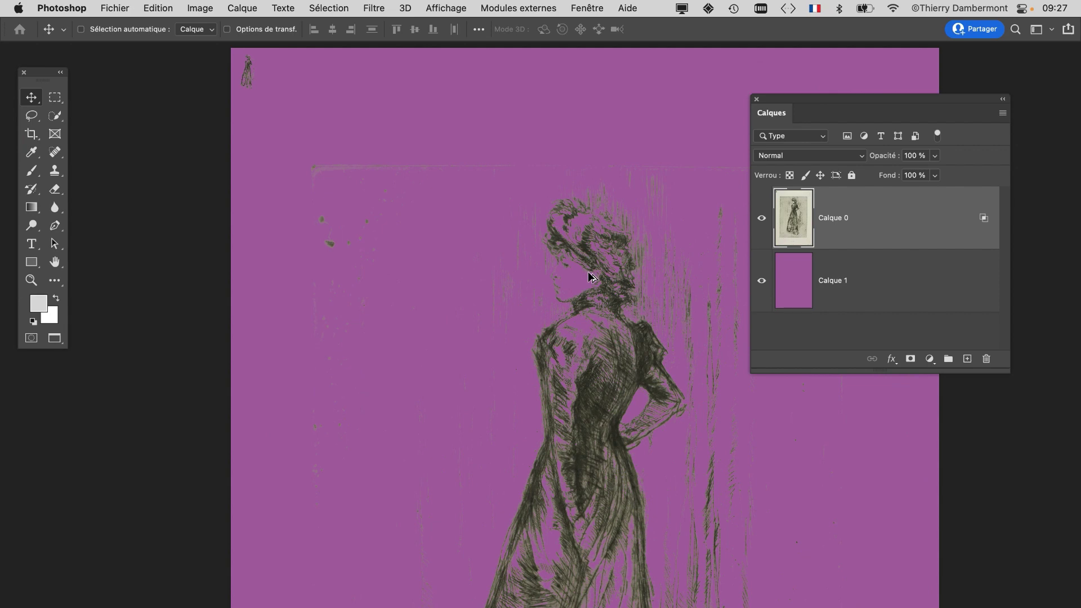
scroll(589, 276, "up", 5)
left_click_drag(584, 252, 439, 354)
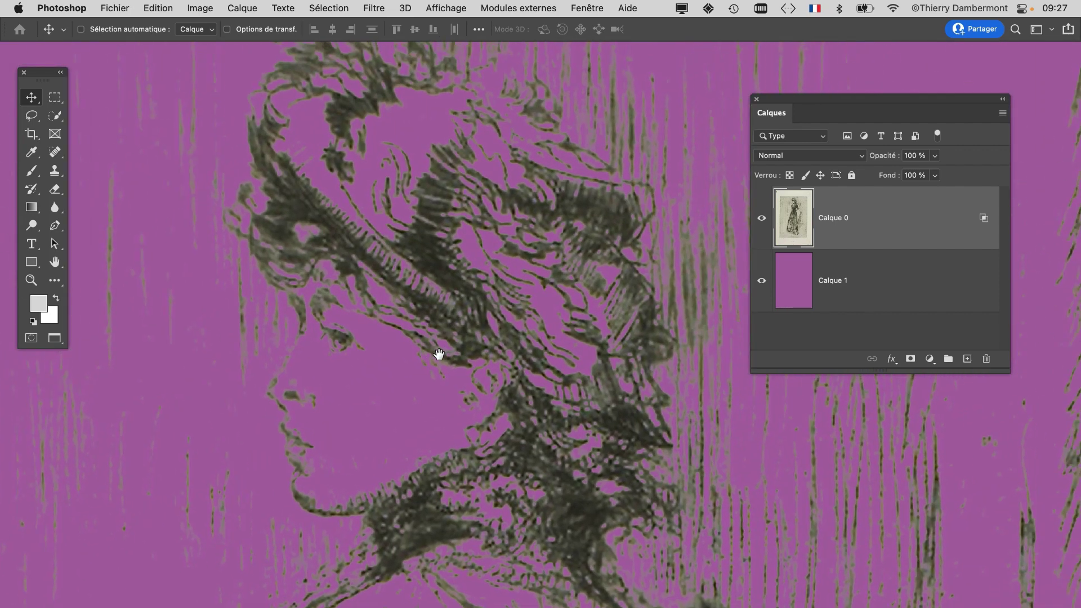
scroll(471, 273, "up", 5)
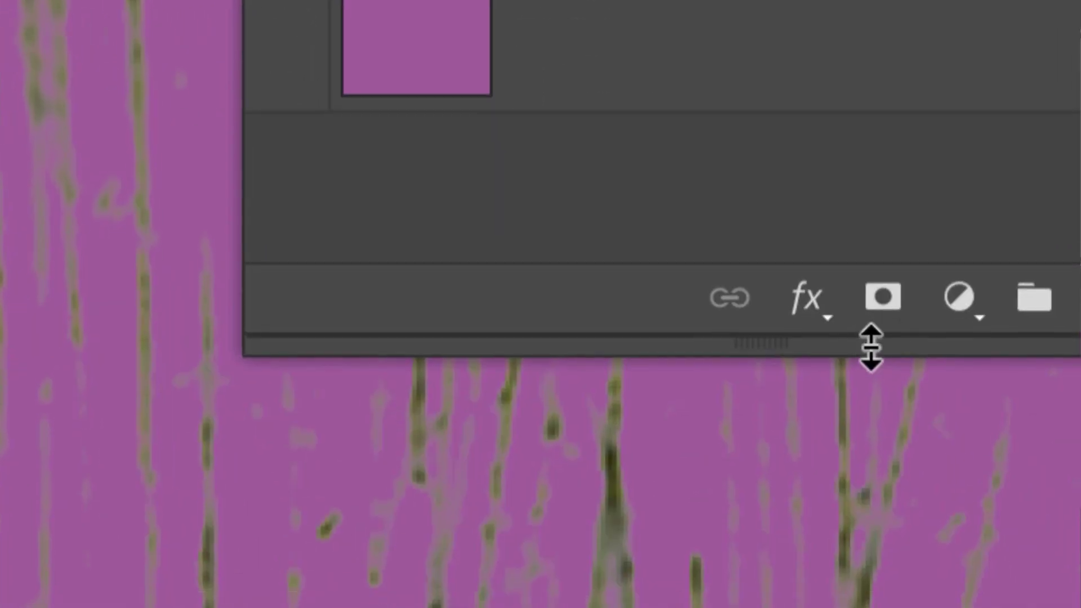
left_click(958, 295)
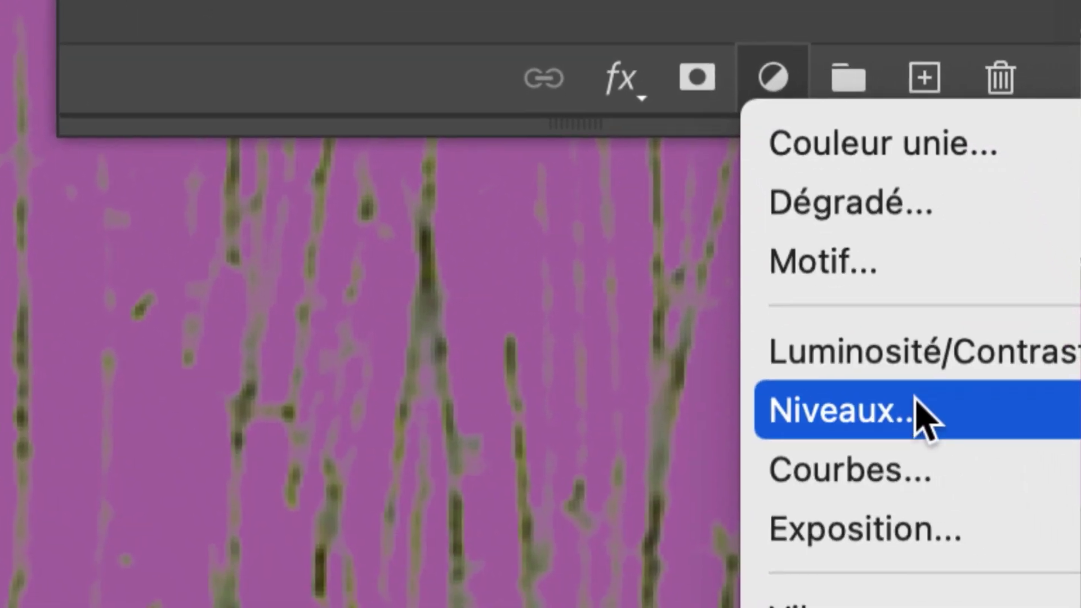
left_click(924, 417)
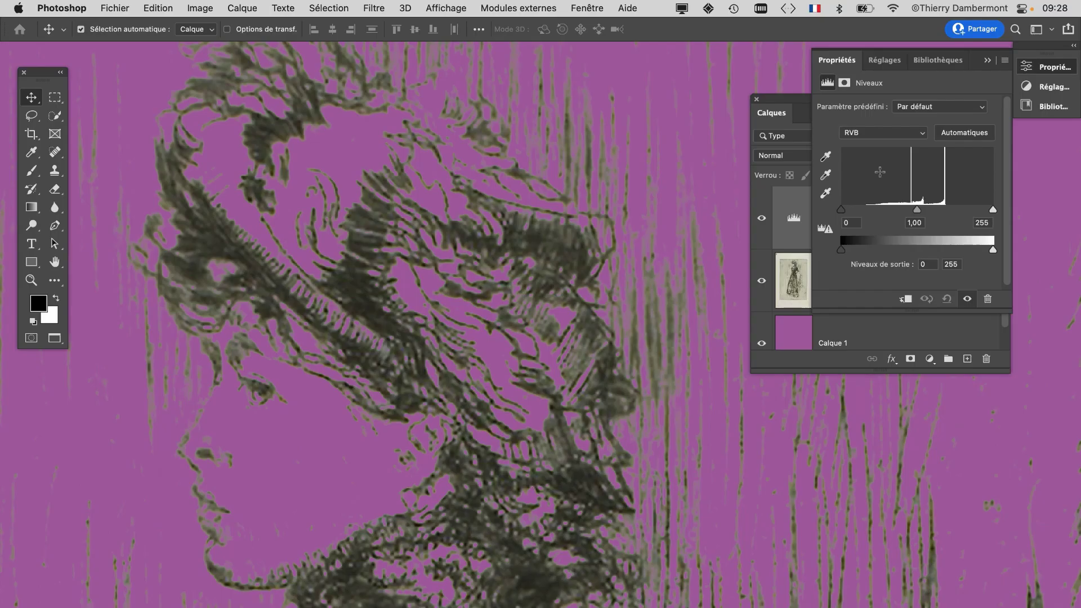
Enlarge the layer list, move it clear of the Niveaux settings, and darken the midtones to 0,42
left_click_drag(787, 100, 540, 55)
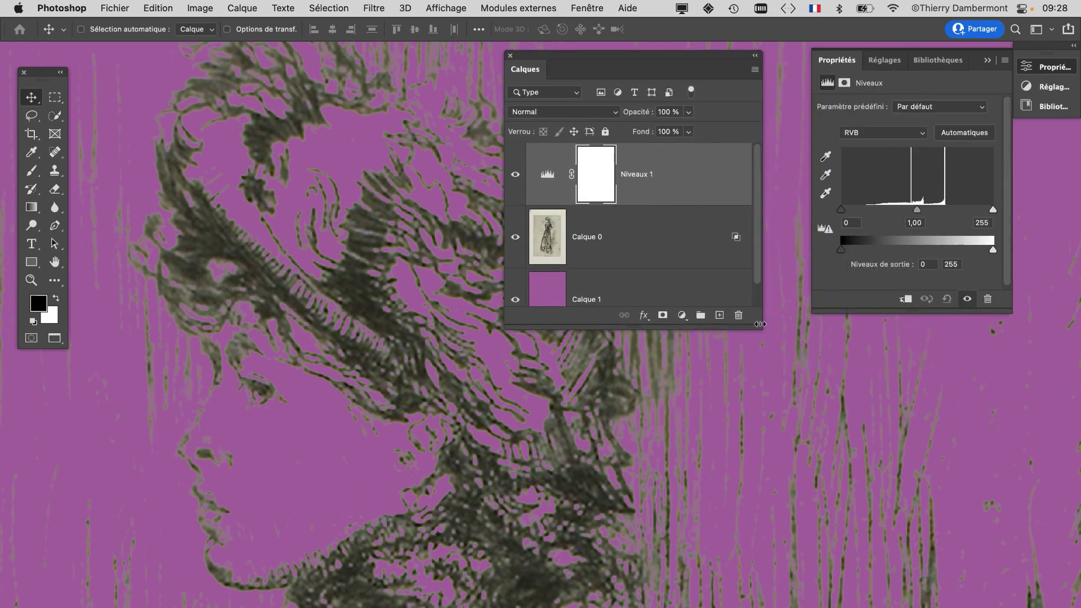
left_click_drag(760, 324, 741, 438)
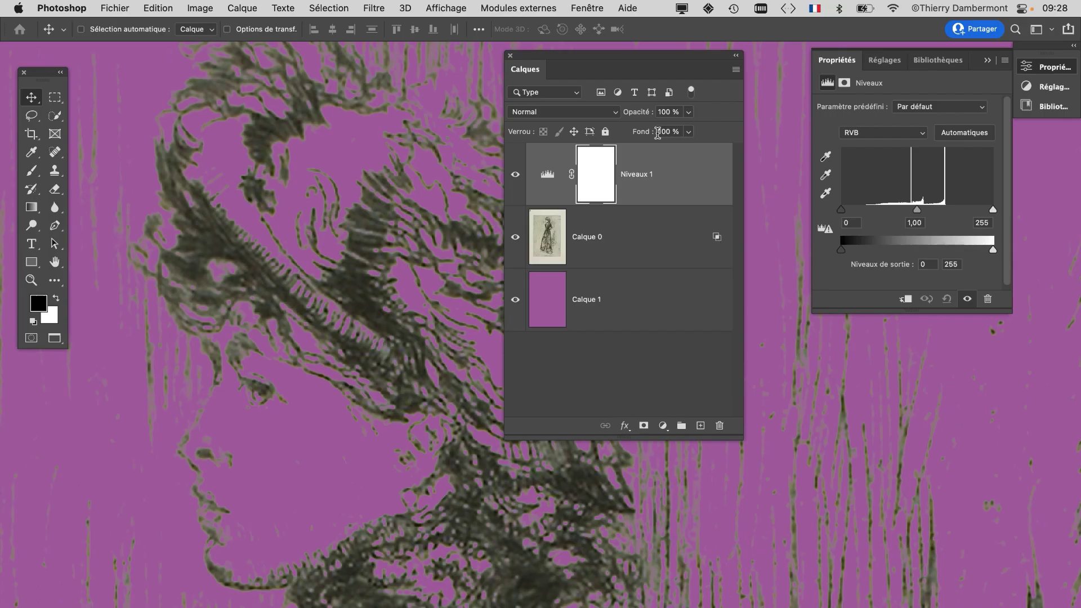
left_click_drag(596, 60, 856, 404)
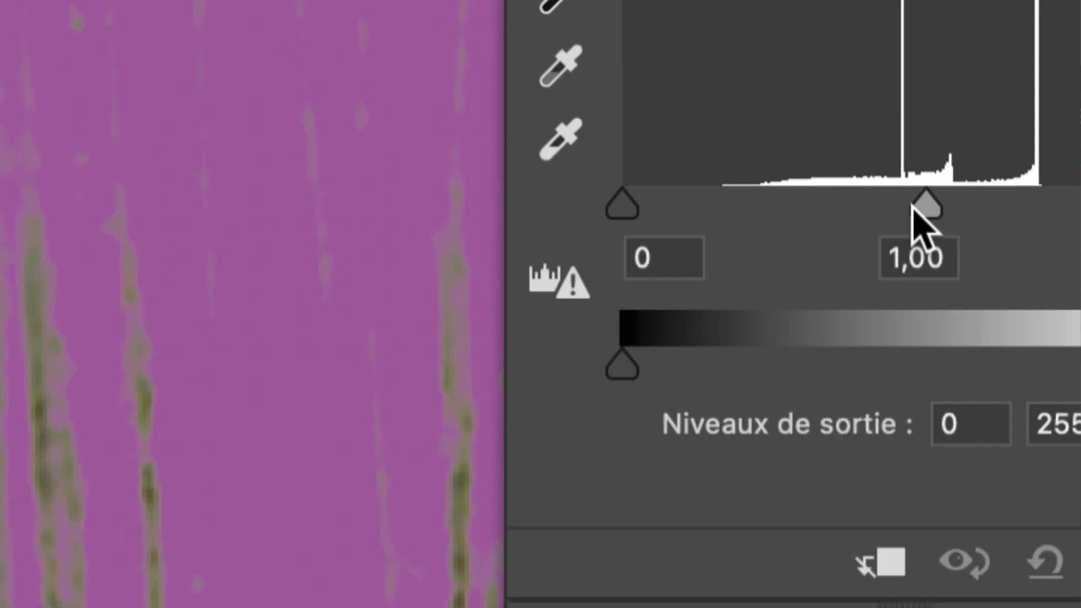
left_click_drag(913, 207, 974, 212)
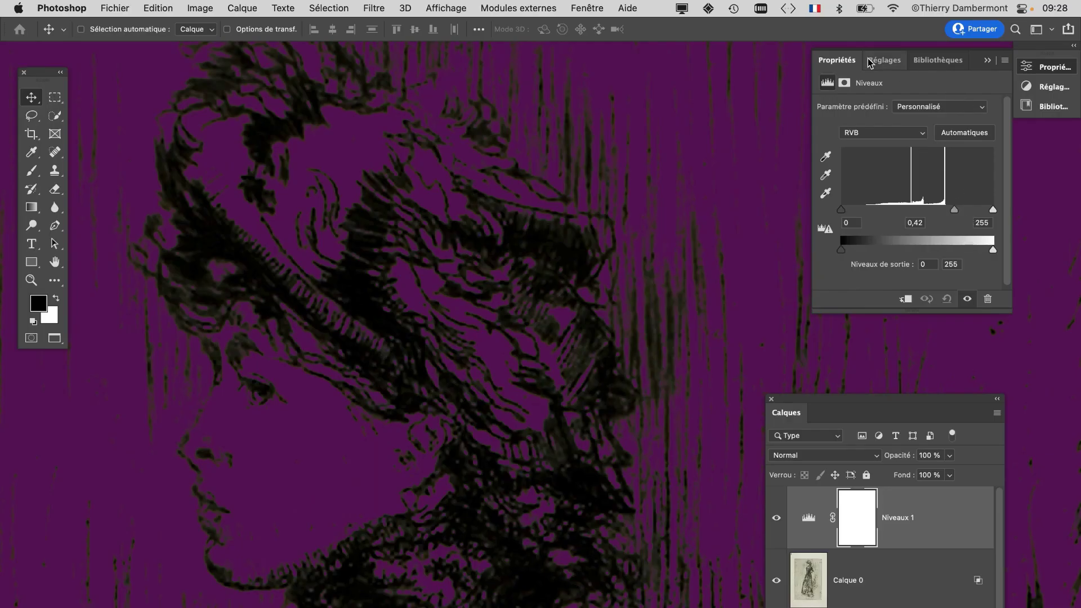
Clip Niveaux 1 to Calque 0 so it affects only the engraving, and set its midtone value to 0,52
left_click_drag(797, 401, 548, 73)
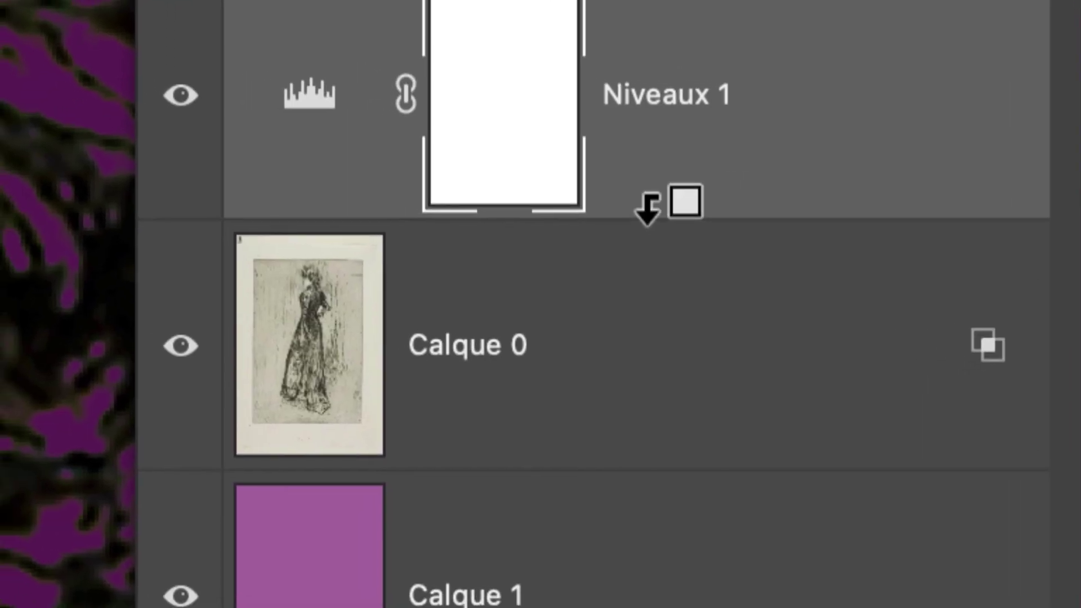
left_click(648, 209, "alt")
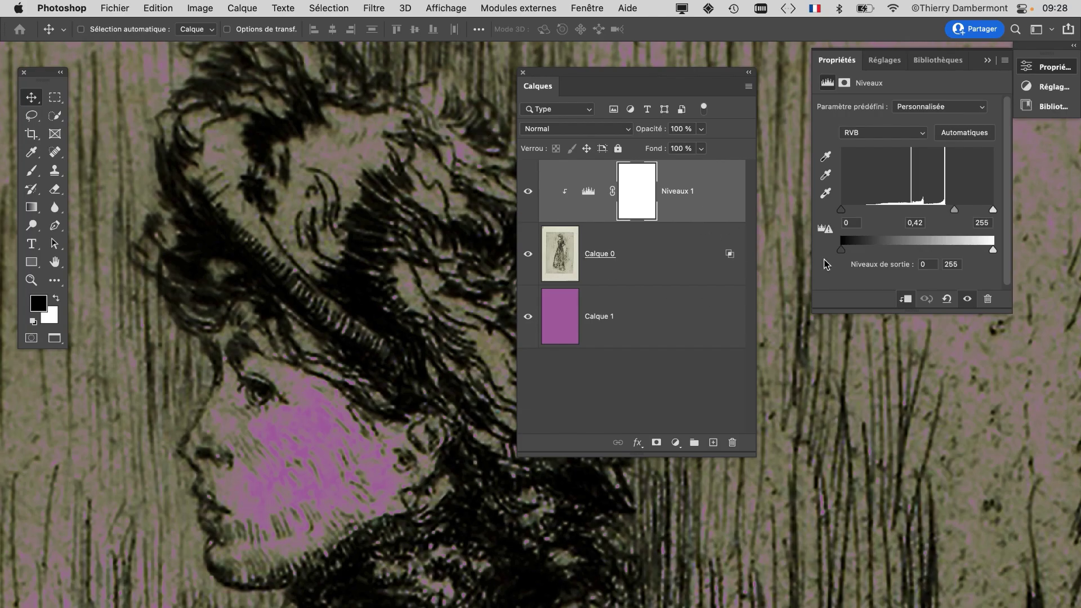
mouse_move(951, 211)
left_mouse_down()
mouse_move(915, 214)
mouse_move(945, 208)
left_mouse_up()
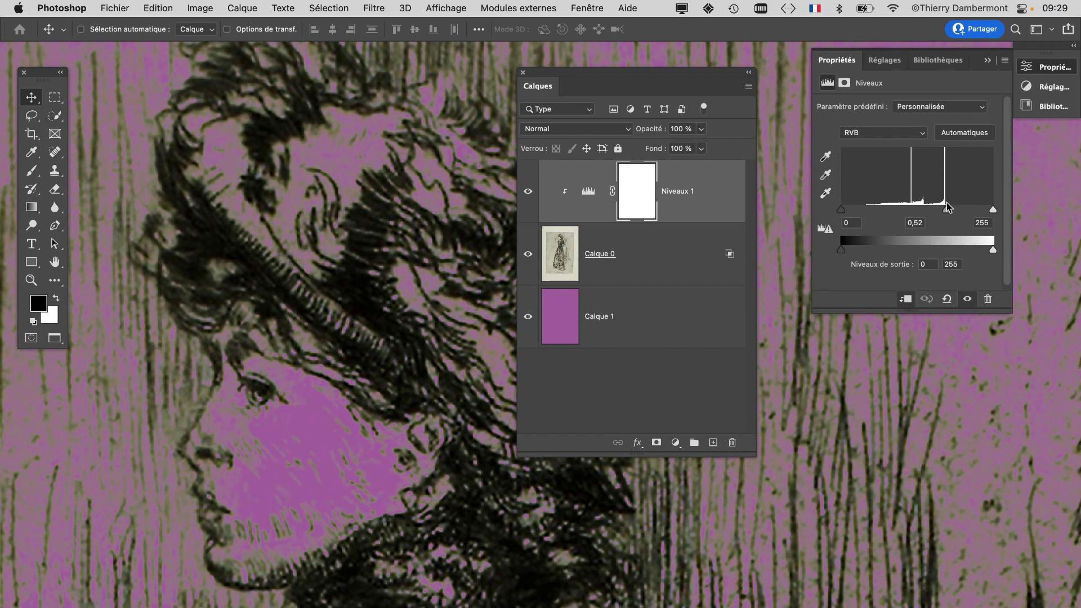
Set the split white limit of Ce calque to 73 / 132 in Calque 0's blending options and apply it
left_click(651, 262)
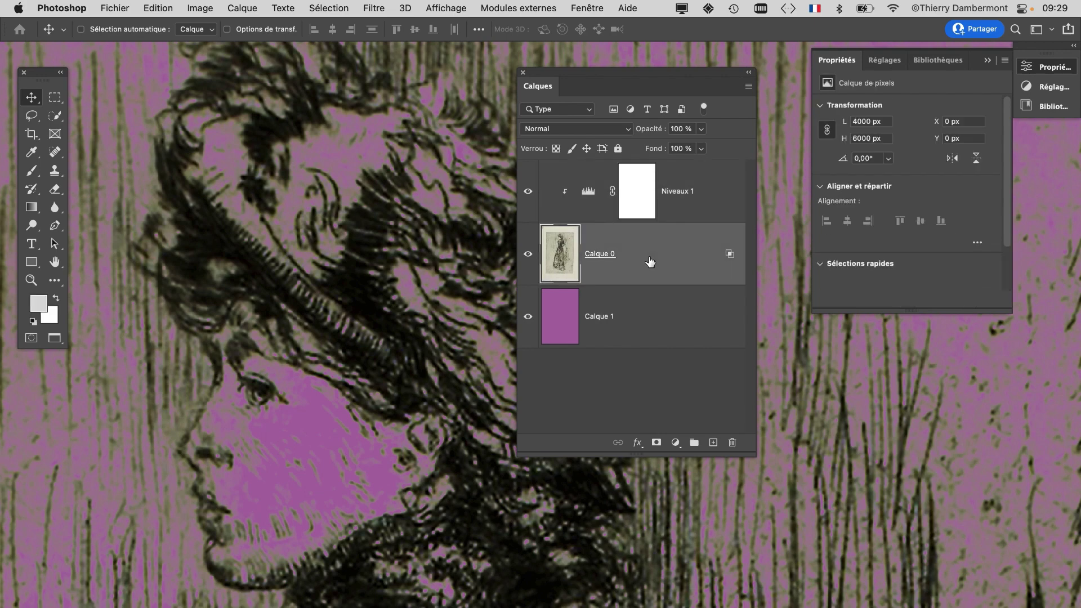
double_click(650, 263)
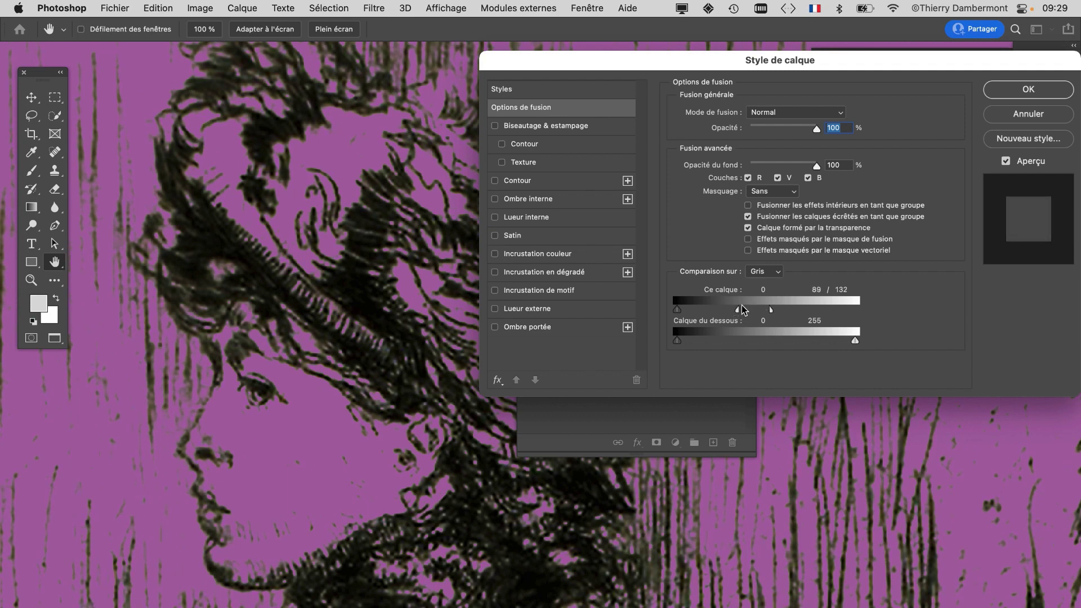
left_click_drag(742, 309, 729, 312)
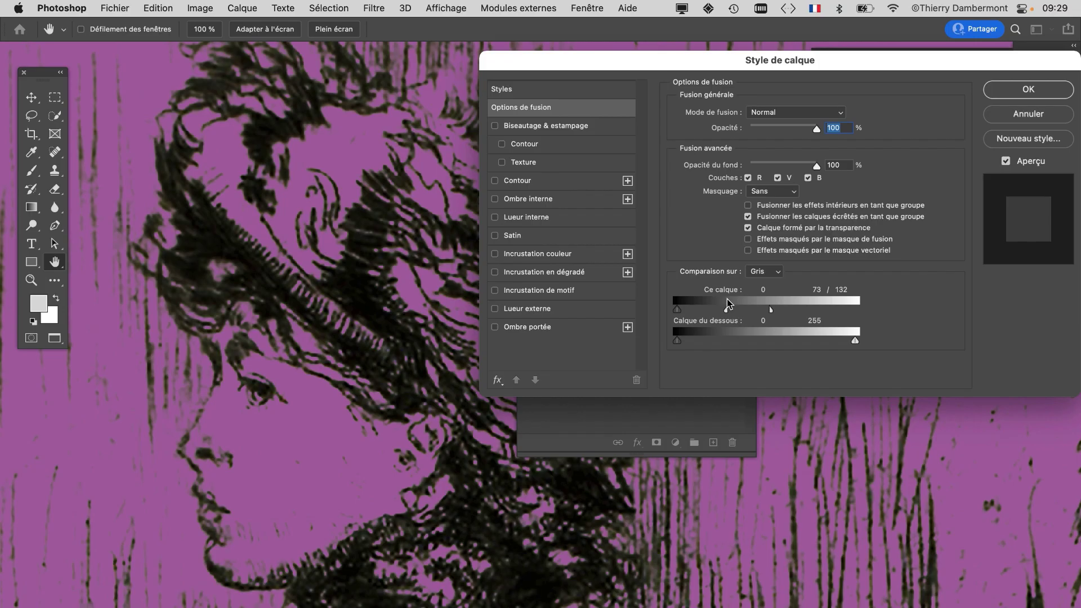
left_click_drag(651, 69, 962, 69)
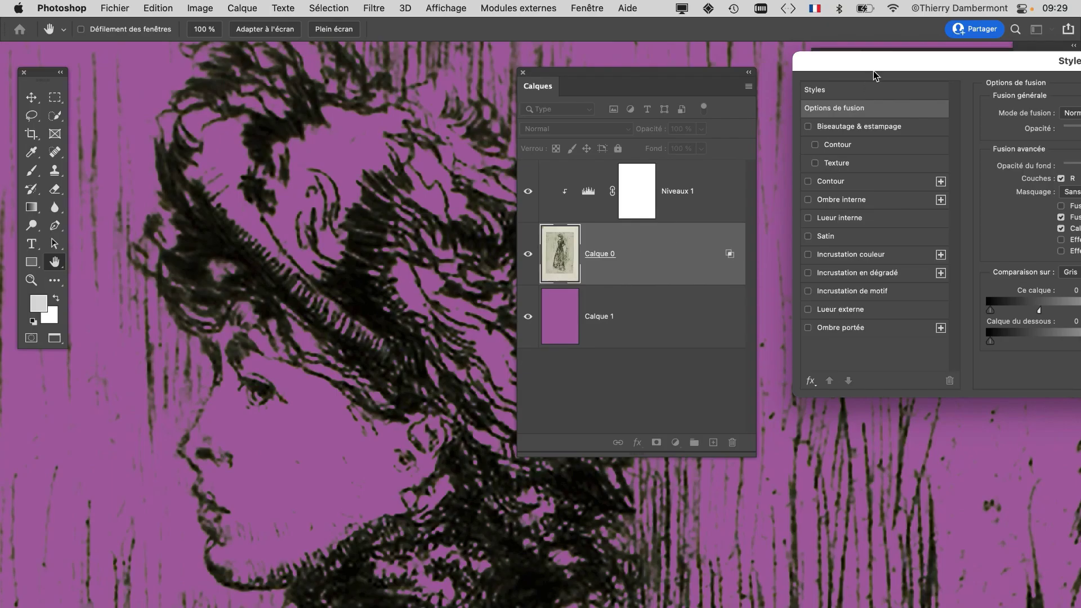
left_click_drag(874, 72, 461, 62)
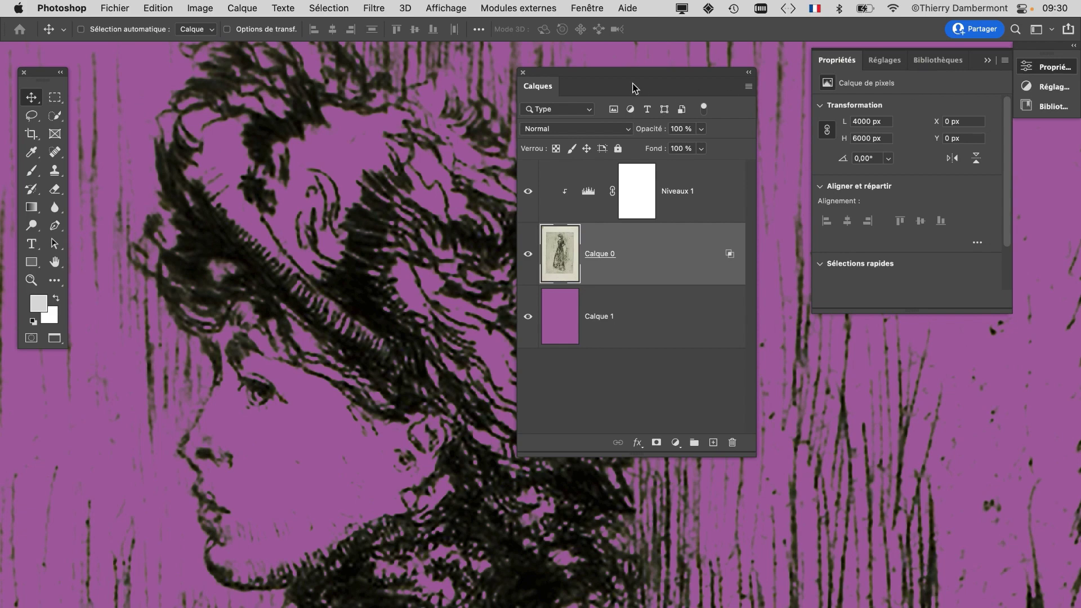
Toggle the visibility of Niveaux 1 to compare the engraving with and without the darkening
left_click_drag(633, 83, 737, 81)
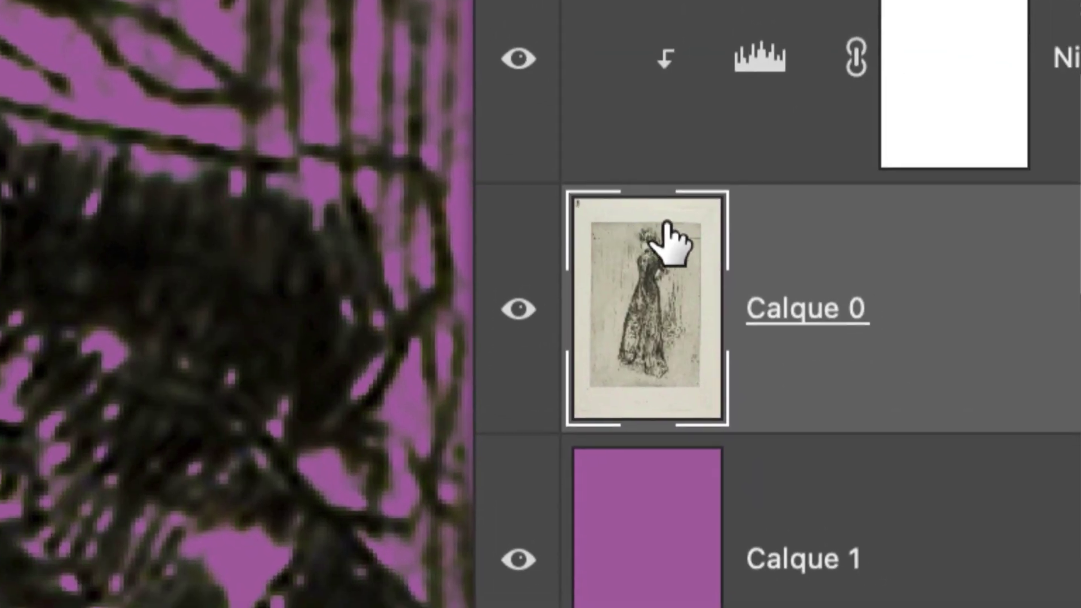
left_click(518, 59)
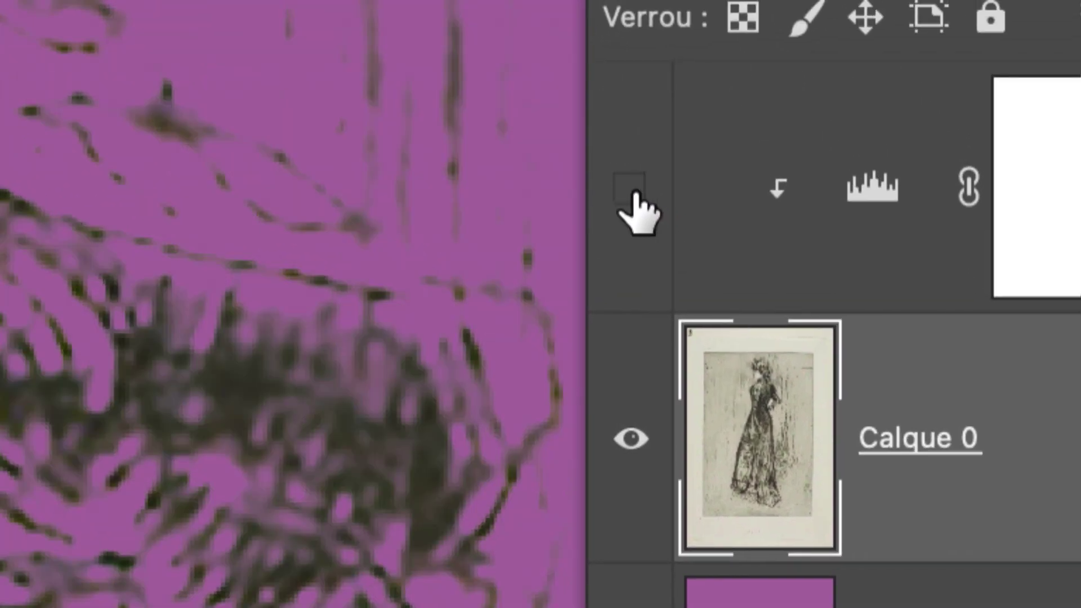
left_click(634, 194)
left_click(635, 193)
left_click(634, 194)
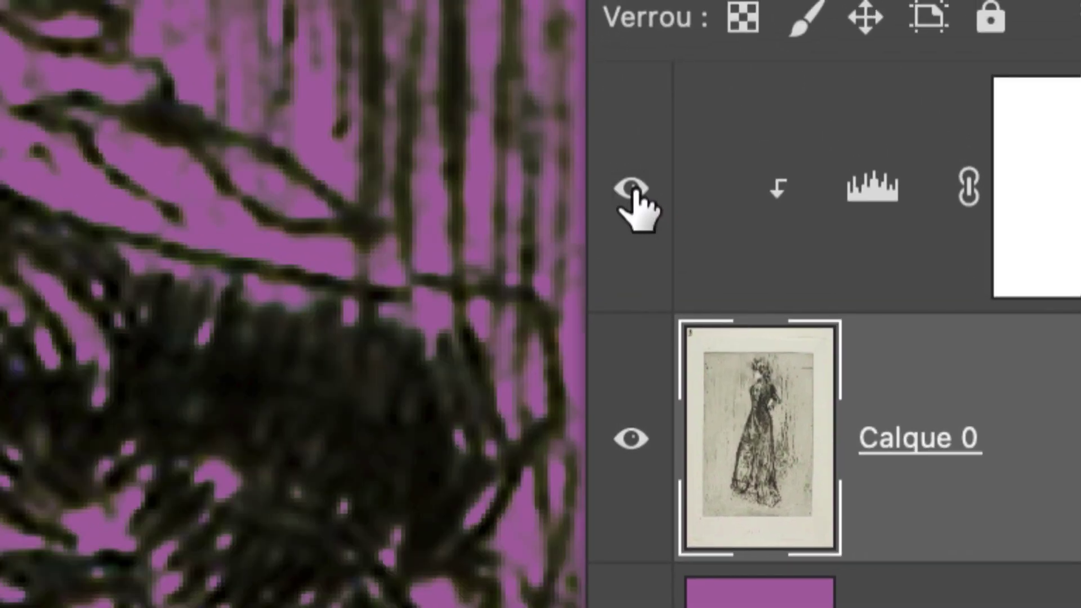
left_click(635, 193)
left_click(637, 194)
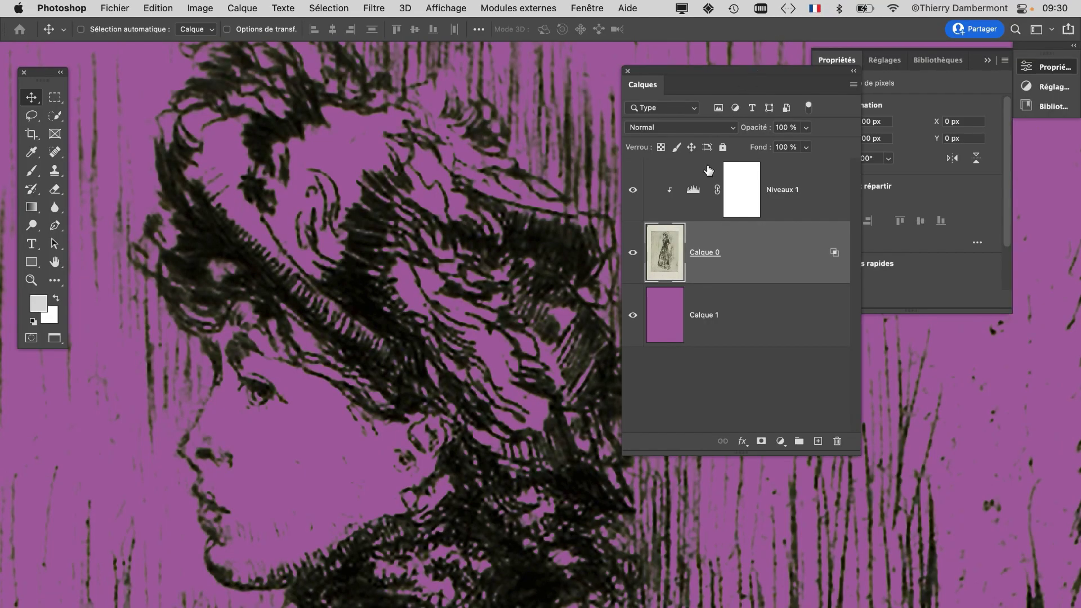
Move the layer list clear of the Niveaux settings and set the midtone value of Niveaux 1 to 0,62
left_click(698, 191)
left_click_drag(726, 76, 775, 361)
mouse_move(947, 210)
left_mouse_down()
mouse_move(927, 211)
mouse_move(952, 210)
mouse_move(941, 207)
left_mouse_up()
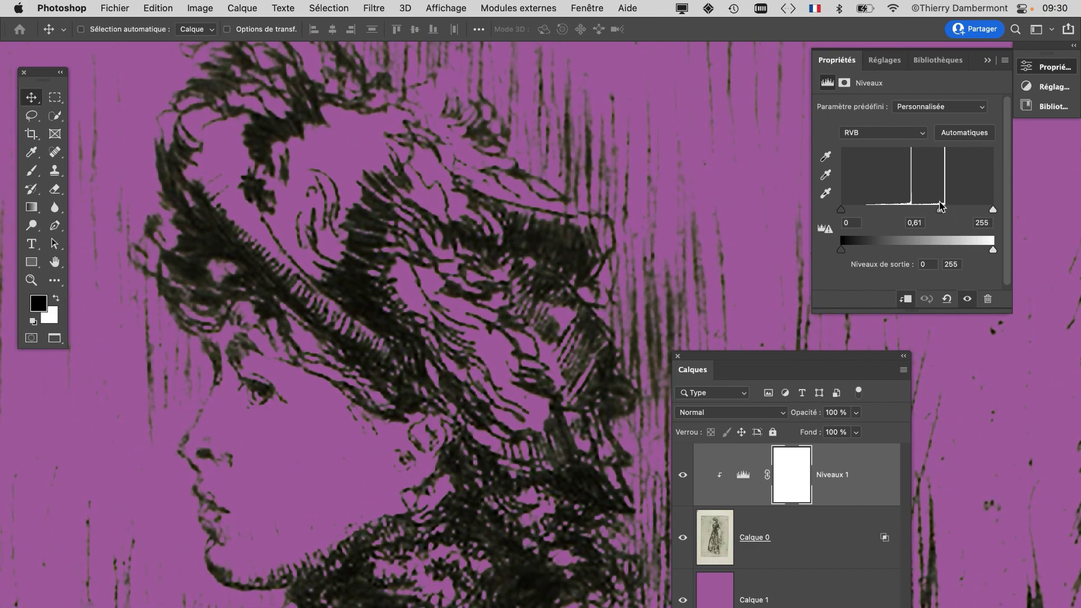
scroll(421, 375, "down", 8)
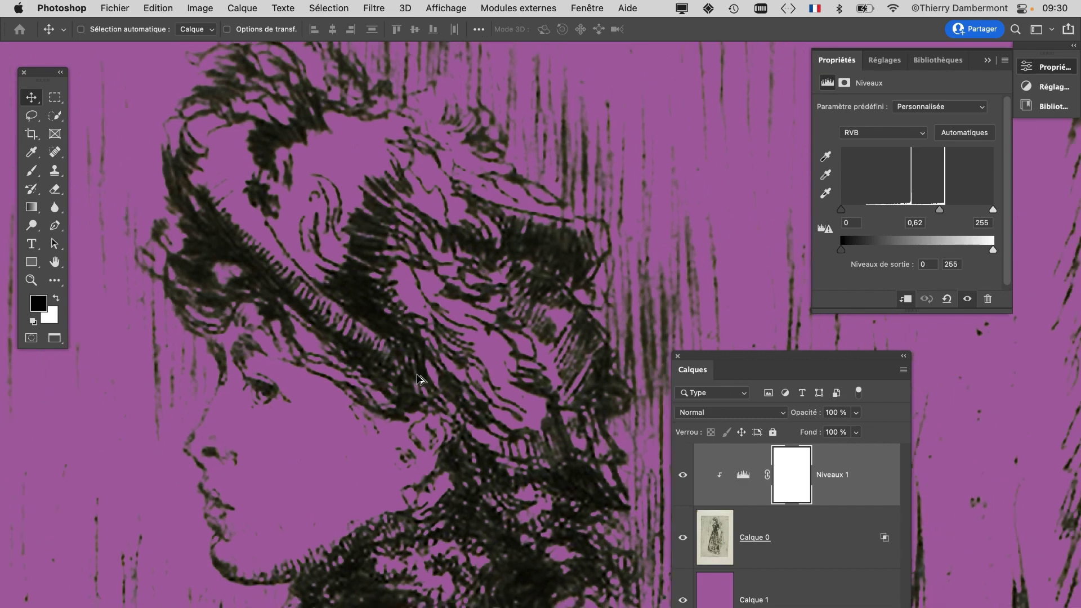
scroll(417, 374, "down", 5)
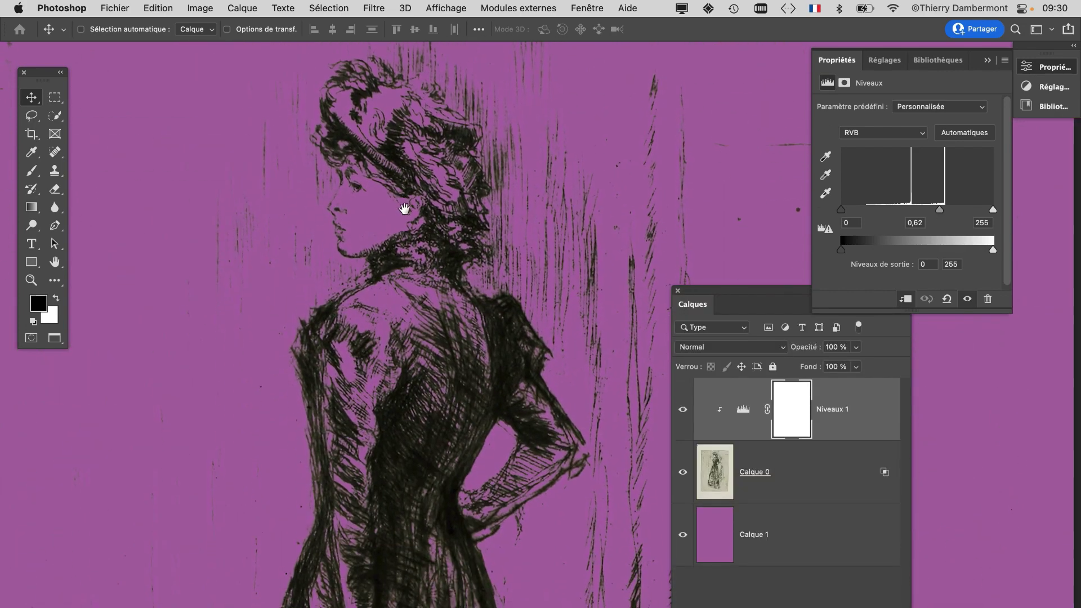
scroll(411, 350, "down", 3)
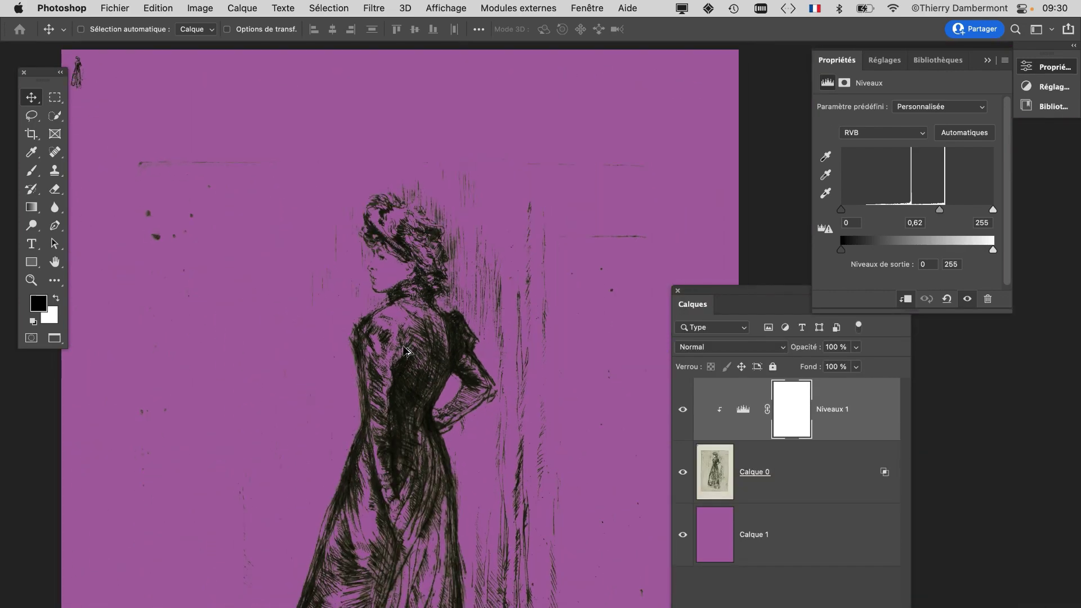
left_click_drag(372, 387, 380, 253)
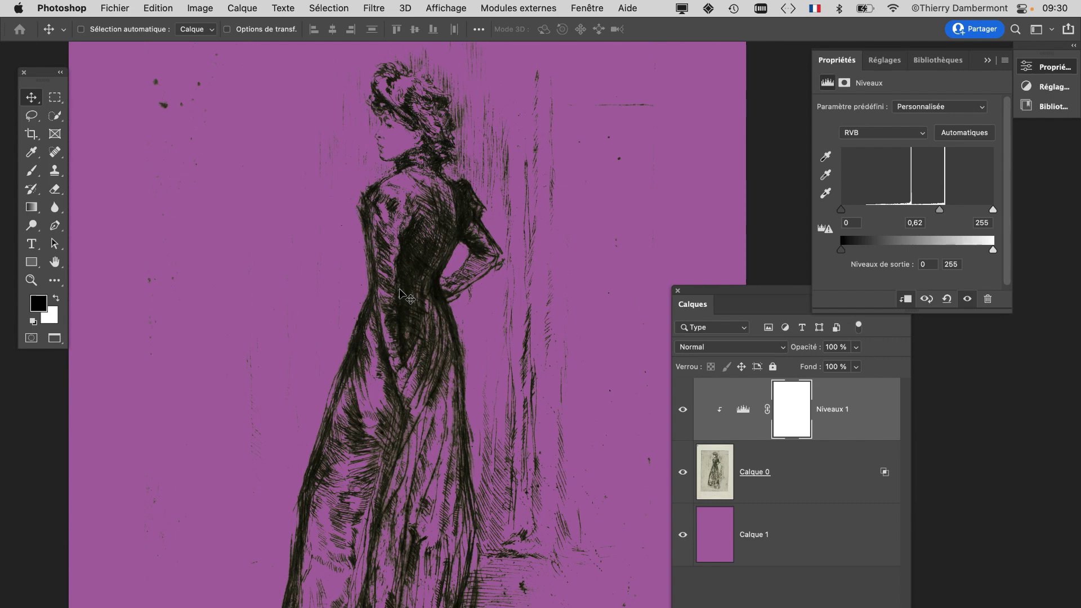
Collapse the Niveaux properties and place the layer list beside the woman so the engraving is unobstructed
left_click(81, 29)
left_click_drag(756, 295, 634, 113)
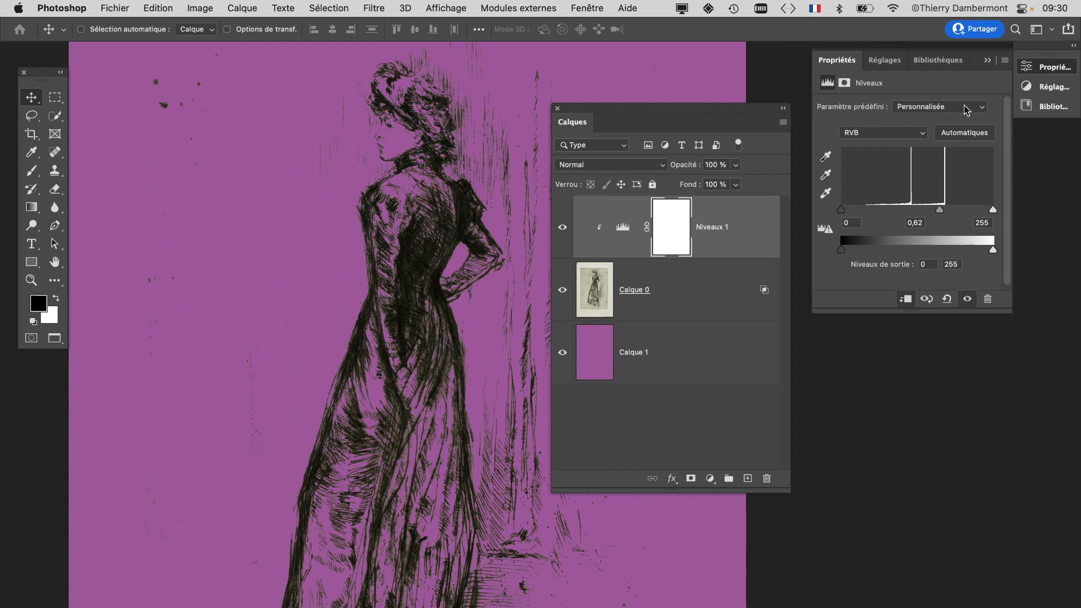
left_click(988, 60)
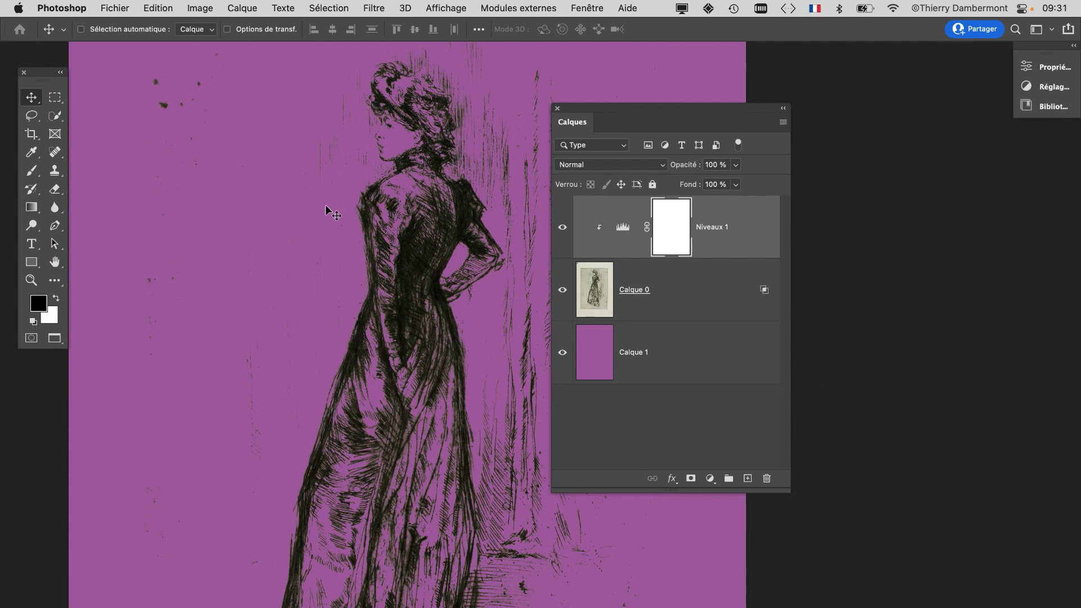
left_click_drag(636, 107, 776, 80)
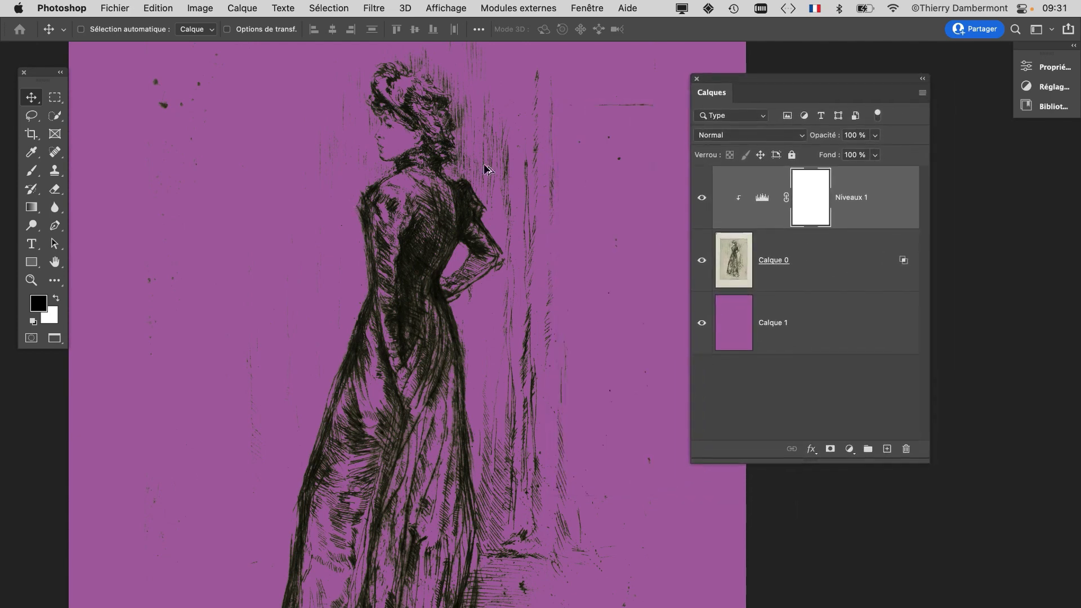
scroll(472, 175, "up", 2)
scroll(551, 312, "up", 3)
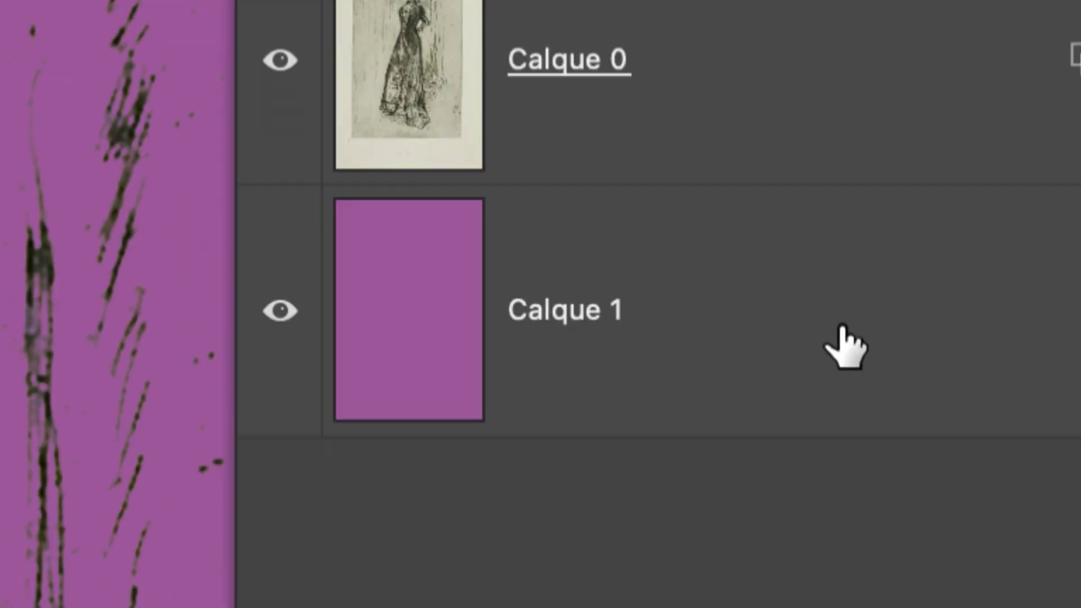
Fill the magenta Calque 1 with Blanc at 100% opacity in Normal mode
left_click(843, 328)
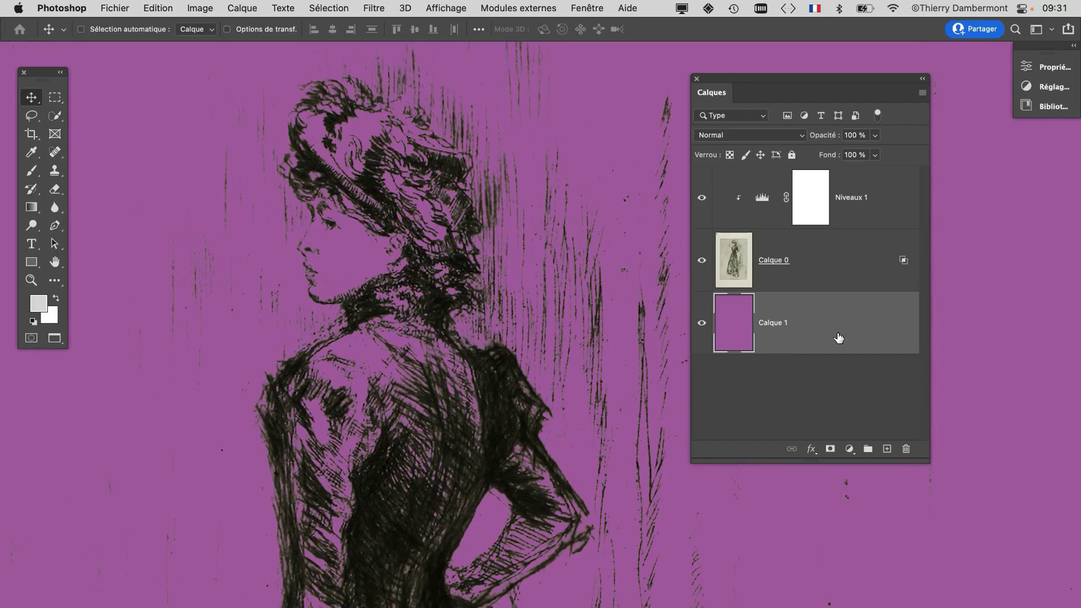
key("shift+BackSpace")
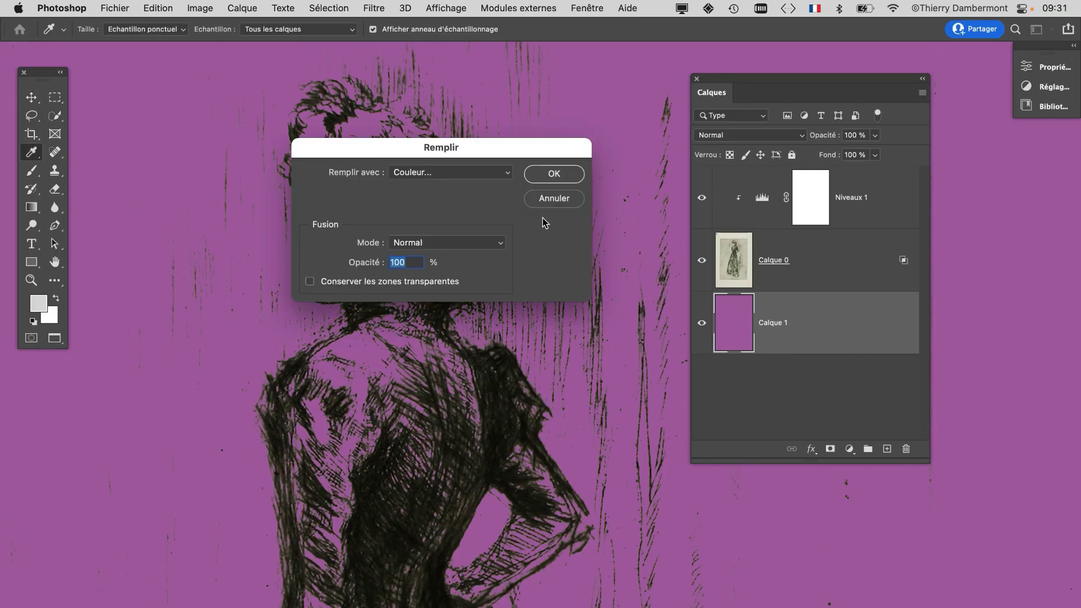
left_click(451, 172)
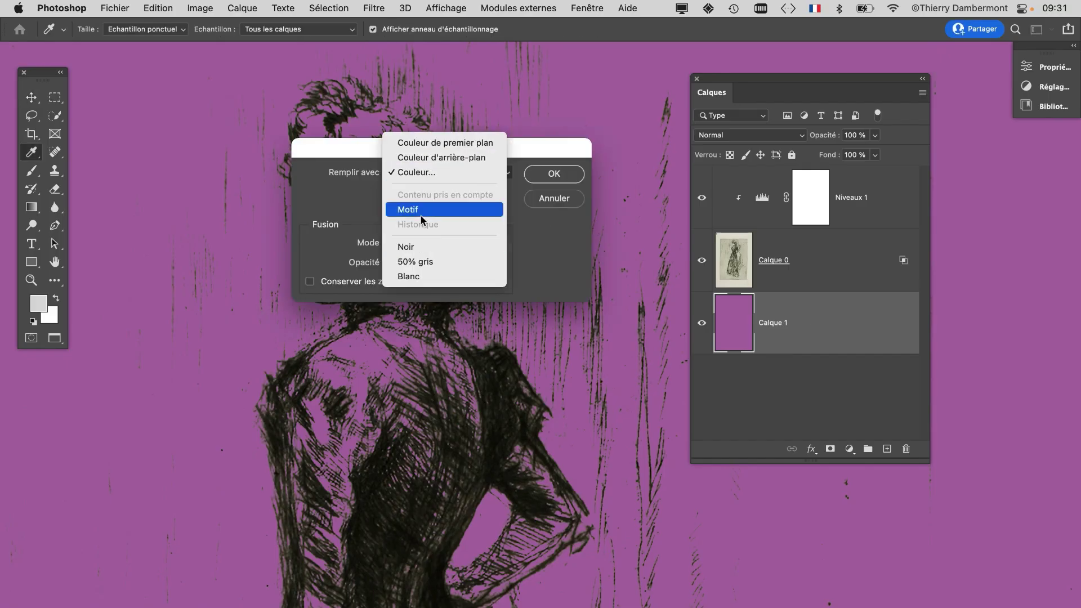
left_click(420, 277)
left_click(538, 174)
key("v")
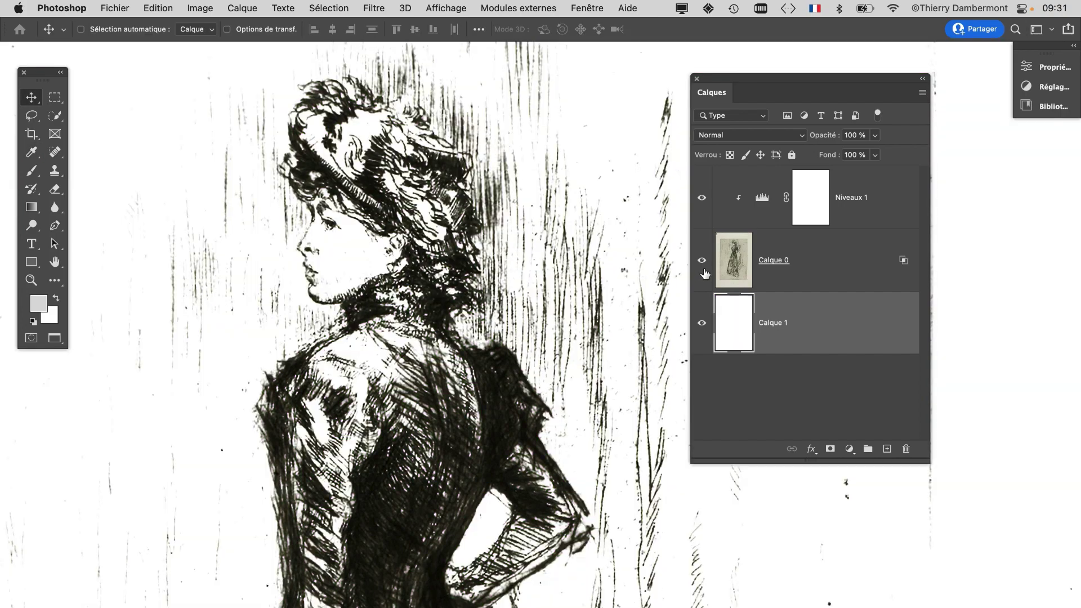
Duplicate Calque 0 and place the copy above Niveaux 1 in the layer stack
scroll(312, 181, "up", 5)
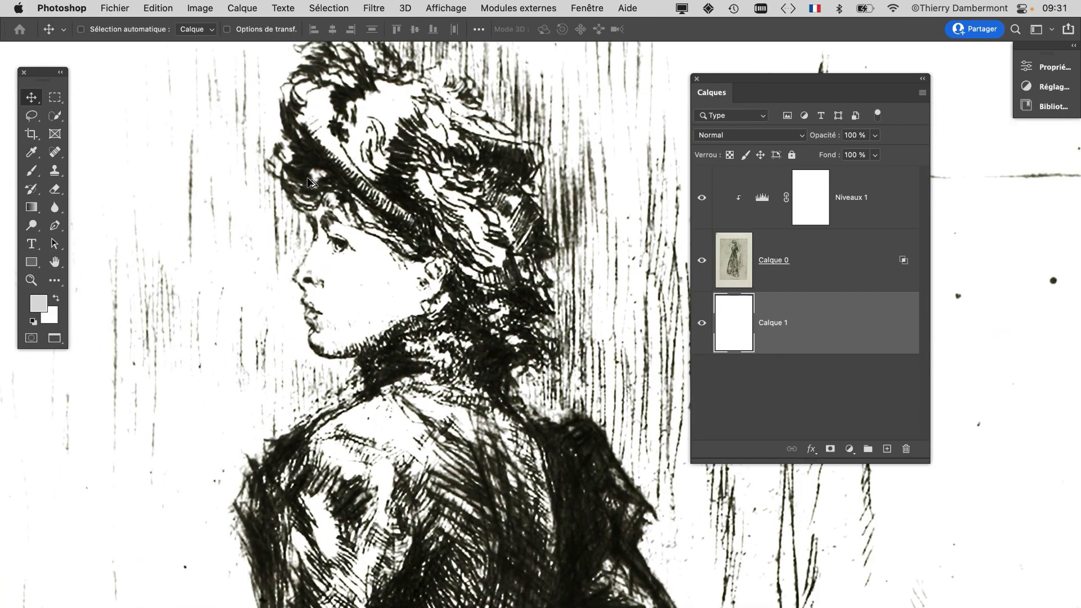
left_click_drag(508, 385, 449, 461)
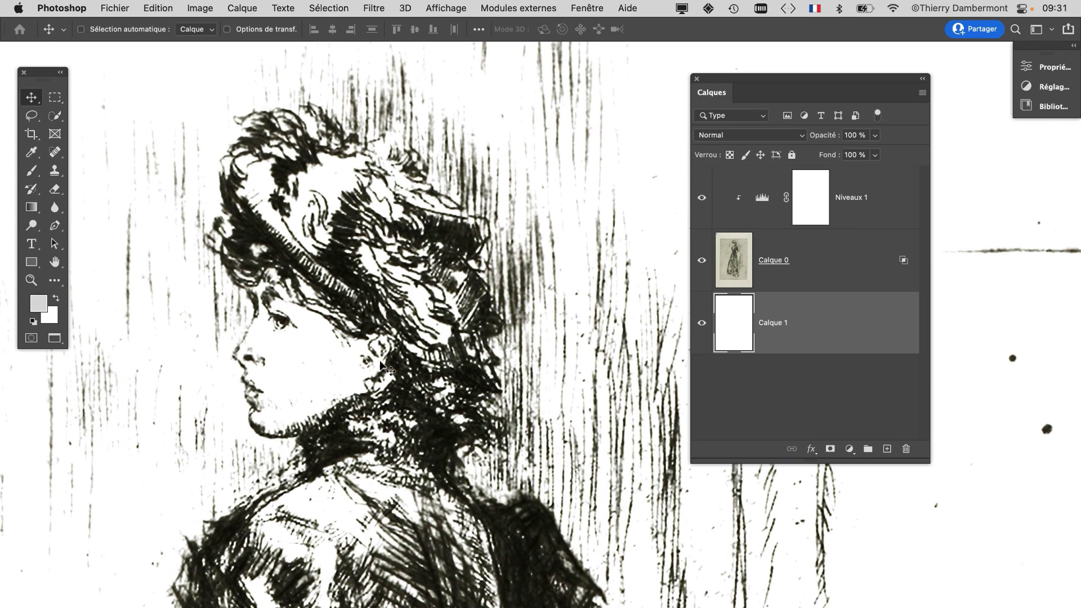
scroll(339, 298, "up", 1)
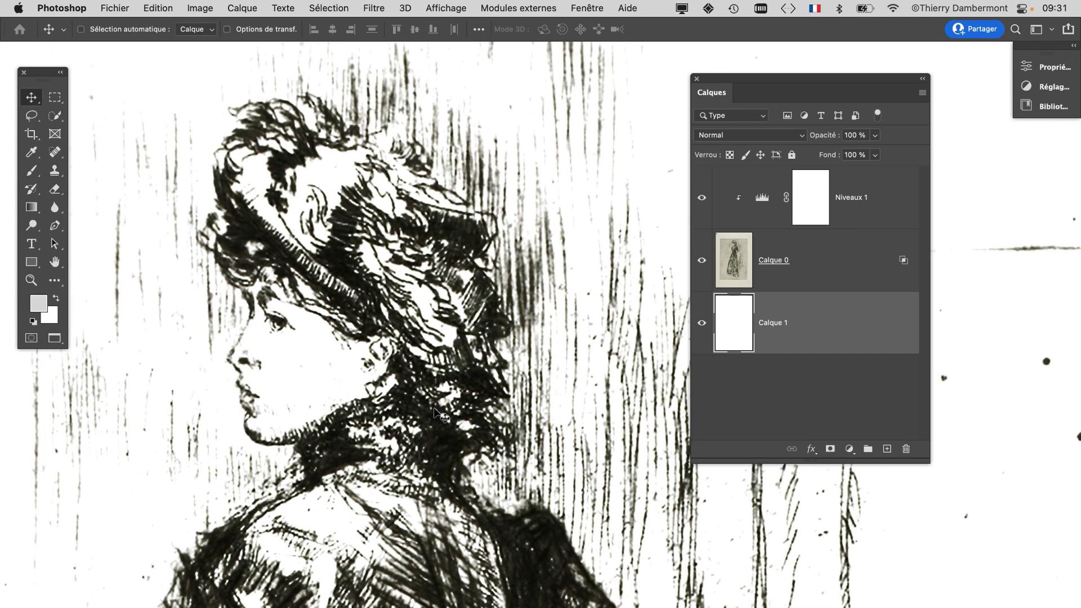
left_click_drag(815, 290, 888, 450)
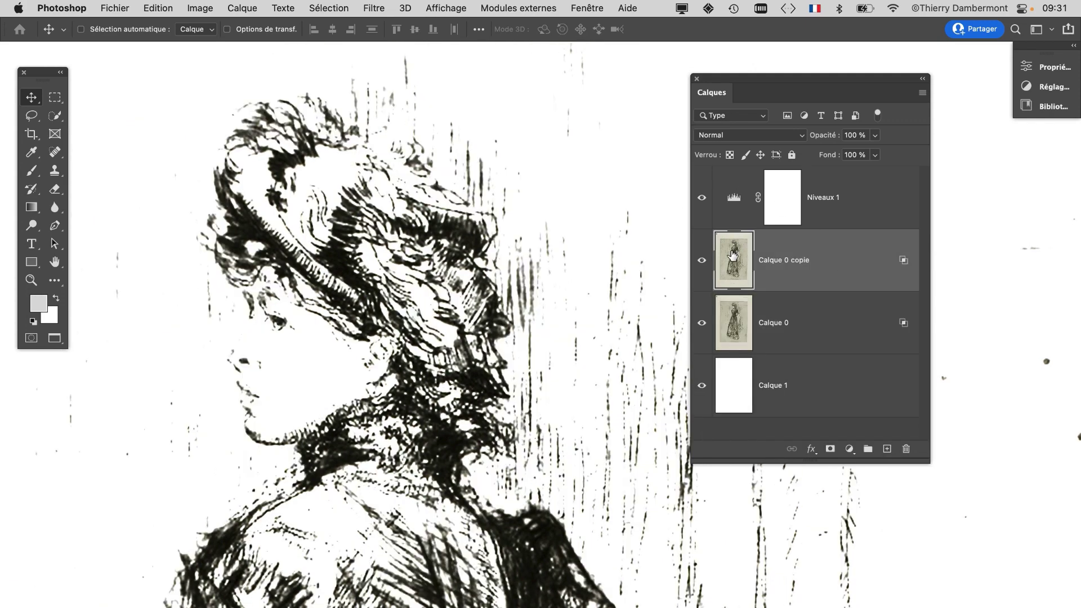
left_click_drag(734, 257, 729, 231)
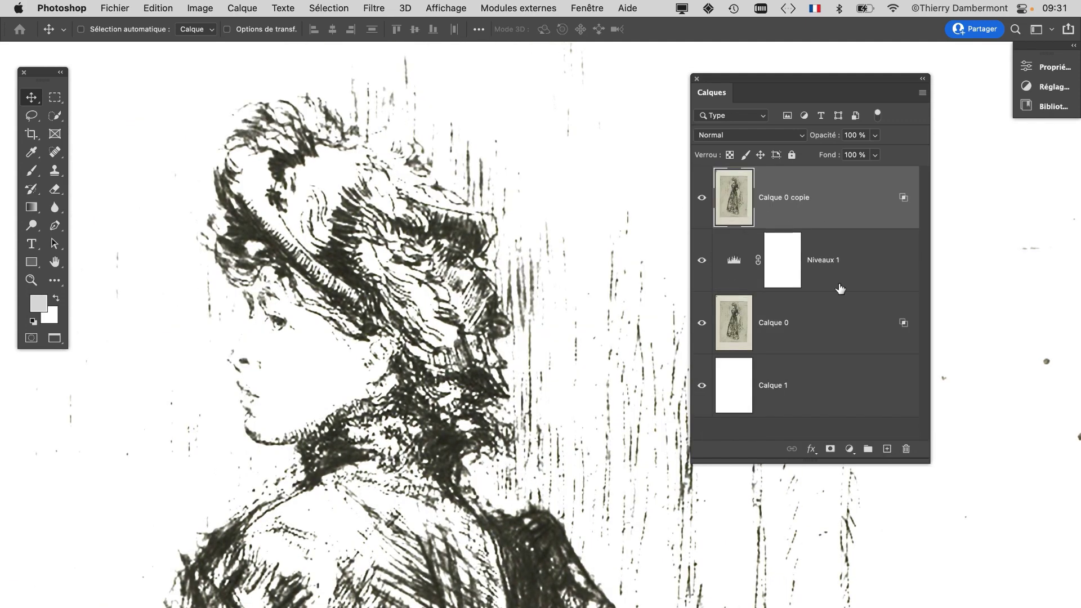
Raise the white limit of Ce calque to its maximum for Calque 0 copie, and clip Niveaux 1 to Calque 0 again
double_click(862, 186)
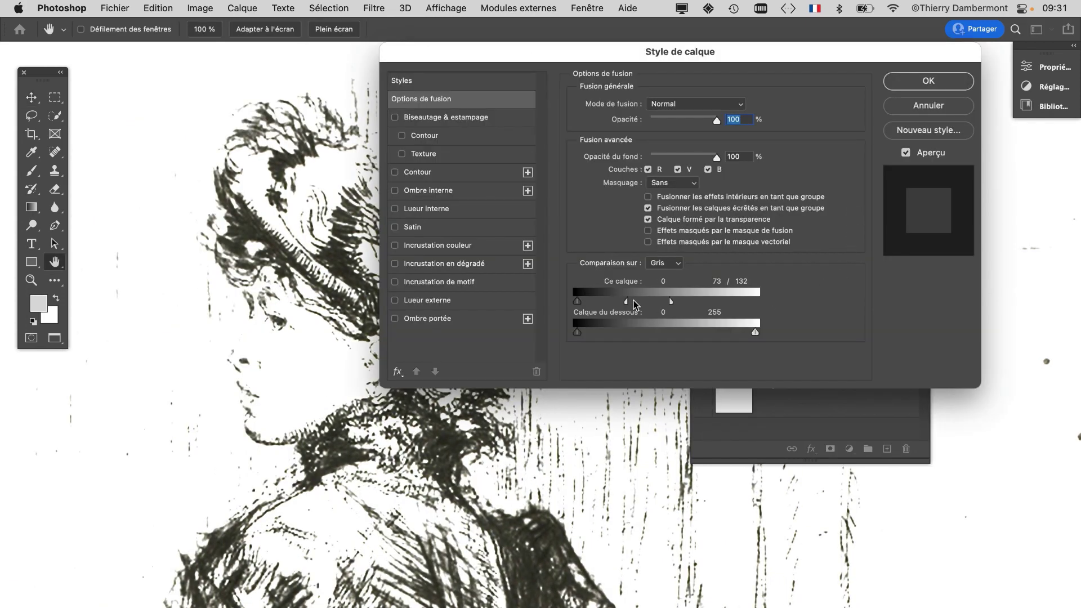
left_click_drag(633, 301, 857, 299)
left_click(918, 85)
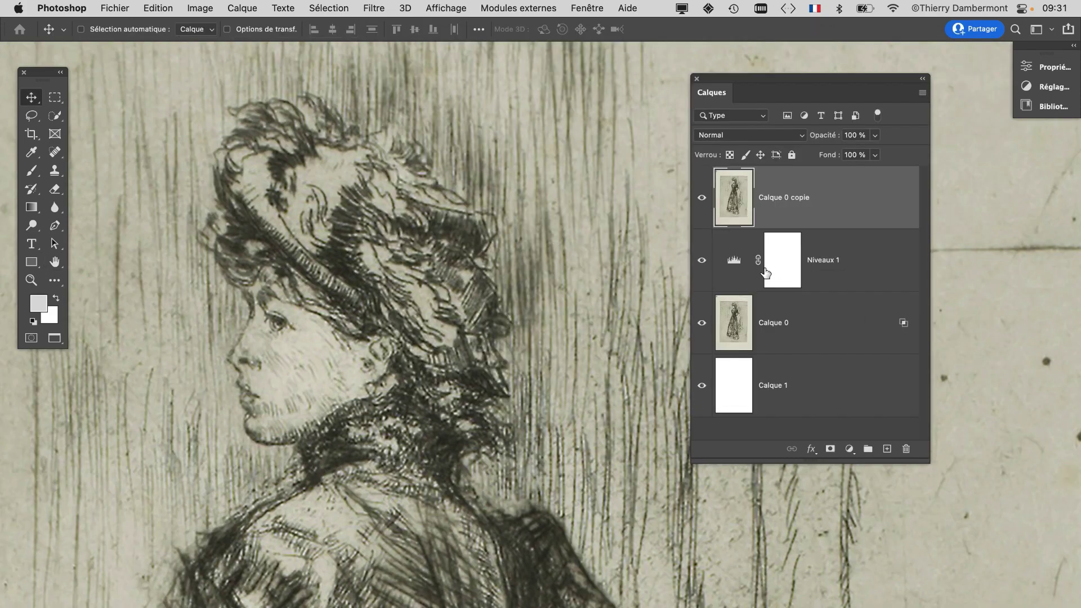
left_click(768, 291, "alt")
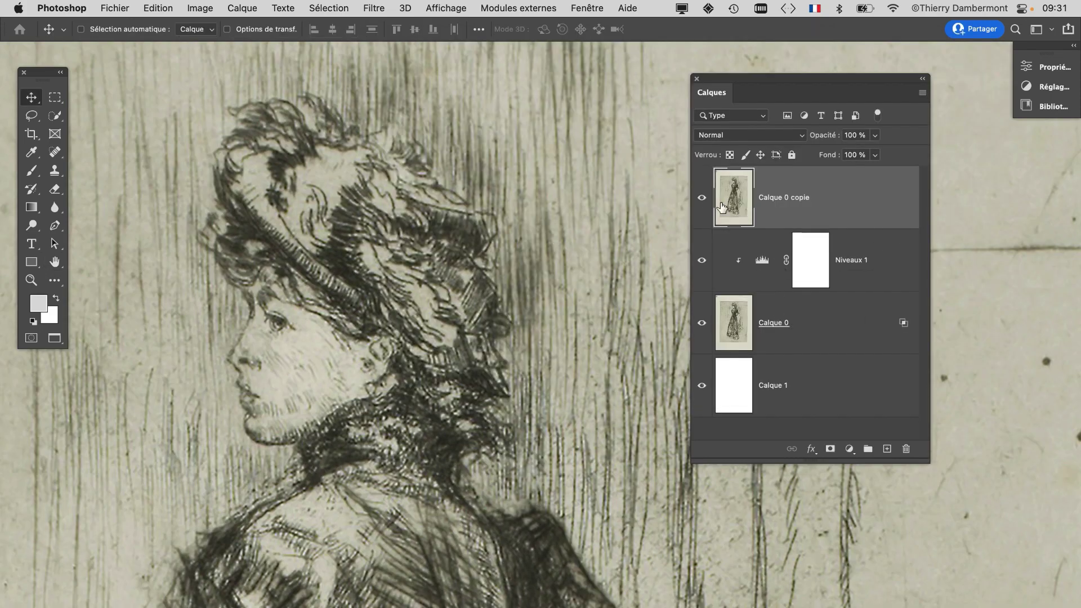
Toggle the visibility of Calque 0 copie at several zoom levels to compare the original engraving with the cleaned version
left_click(702, 198)
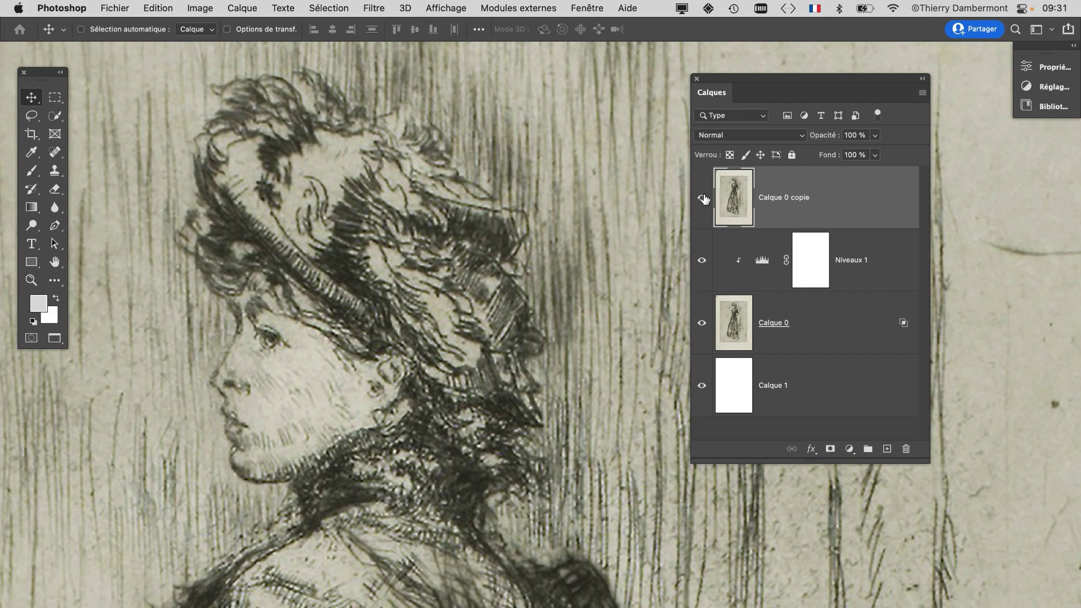
left_click(703, 198)
left_click(702, 198)
left_click(702, 197)
left_click(702, 198)
left_click(702, 198)
scroll(590, 295, "down", 5)
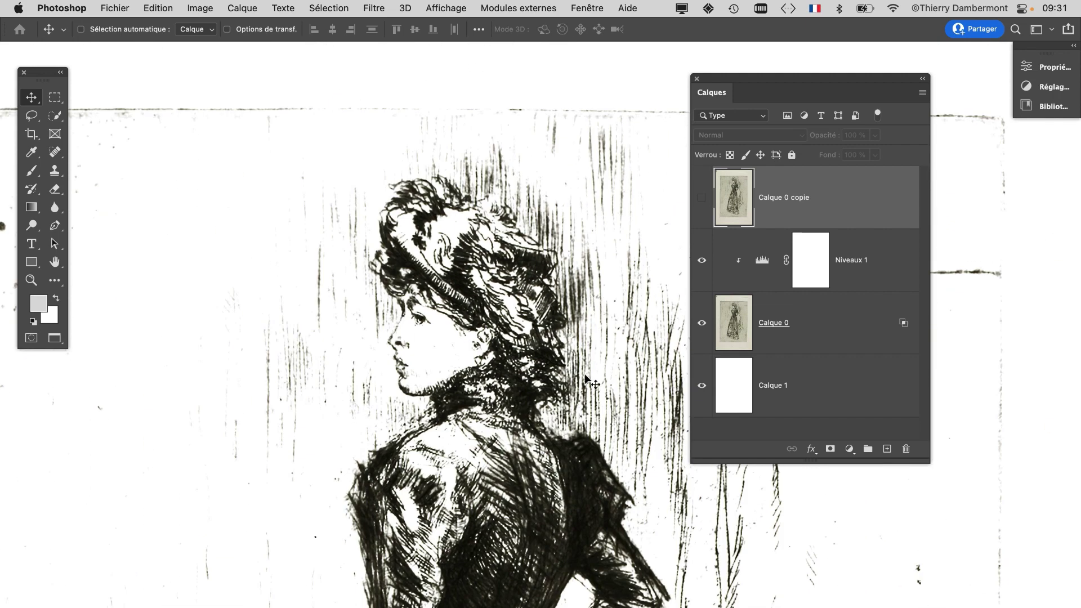
scroll(586, 376, "down", 3)
left_click(703, 197)
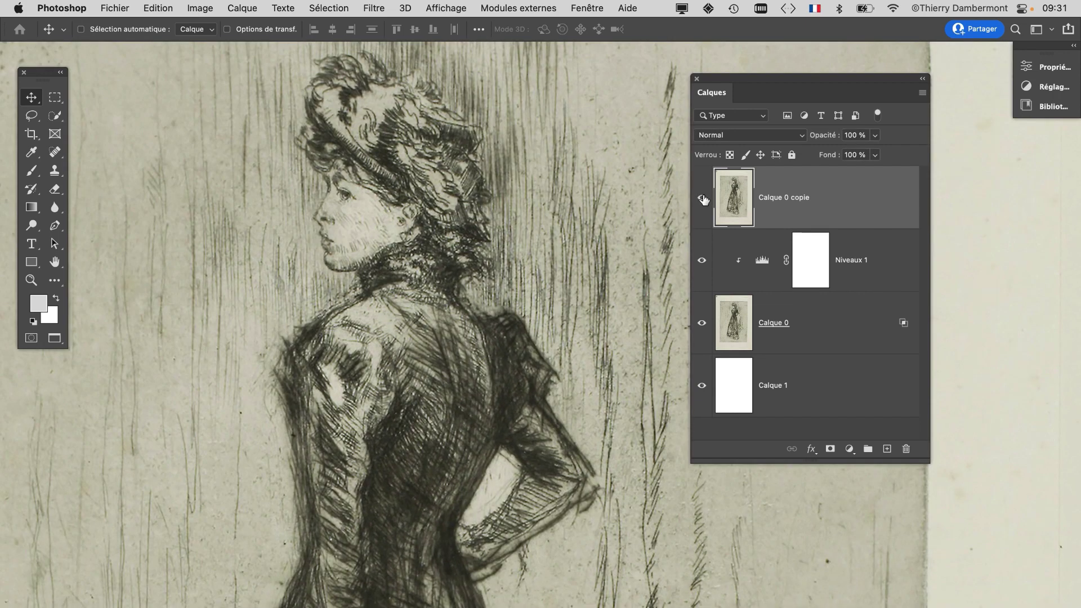
left_click(703, 198)
left_click(703, 197)
scroll(383, 360, "up", 3)
left_click(702, 198)
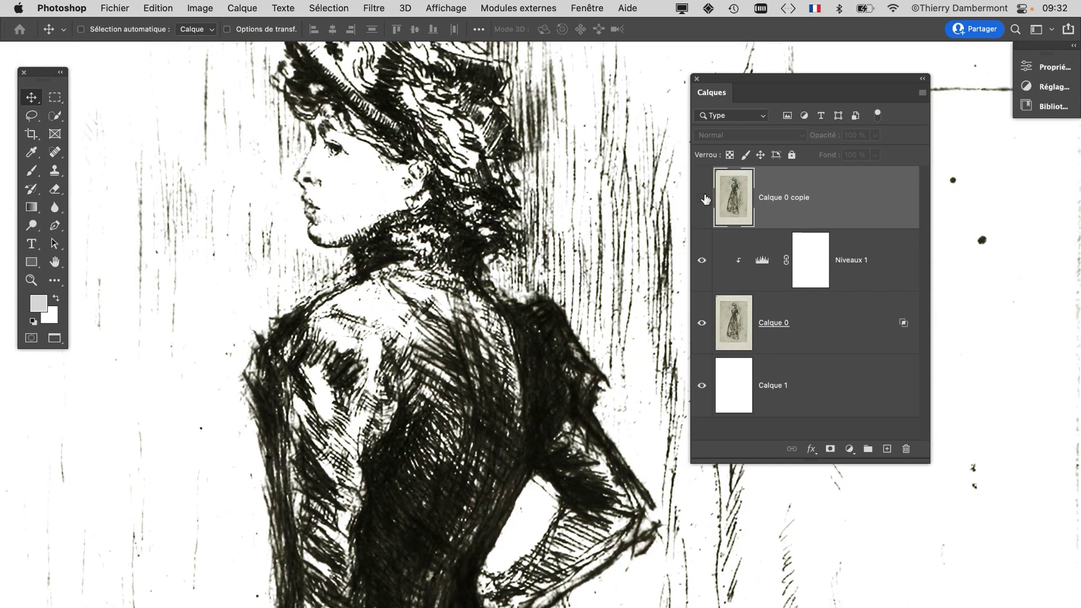
left_click(702, 197)
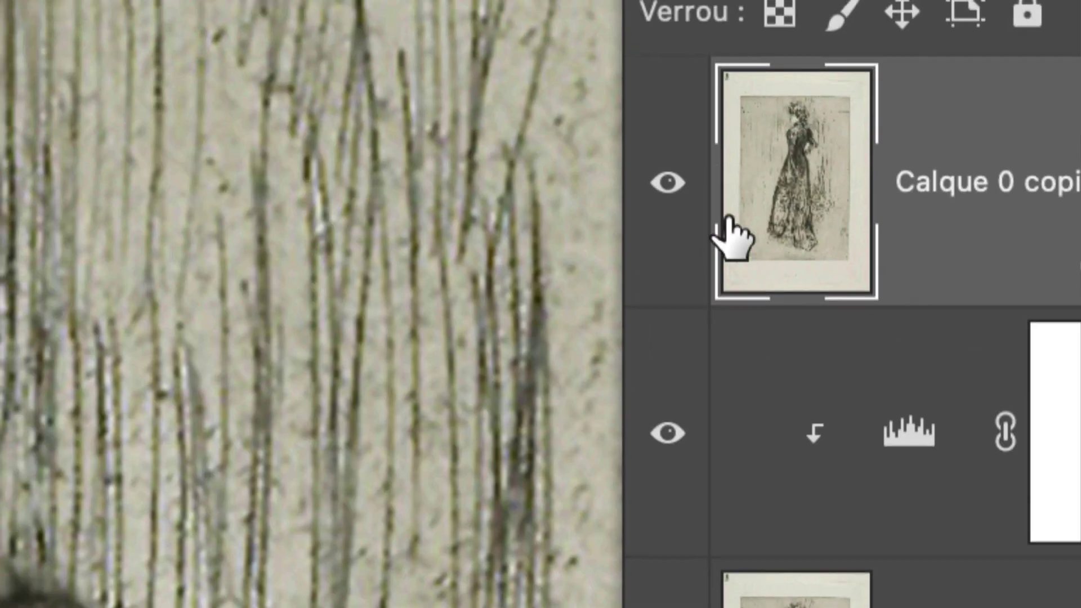
Hide Calque 0 copie and set the midtone input level of Niveaux 1 to 0,86
left_click(702, 198)
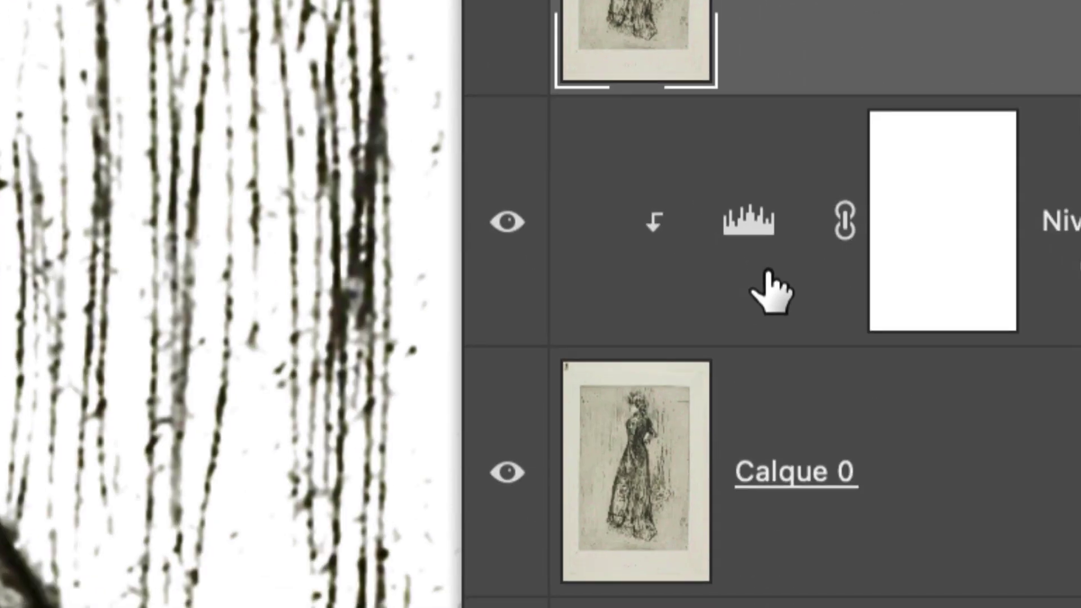
double_click(955, 450)
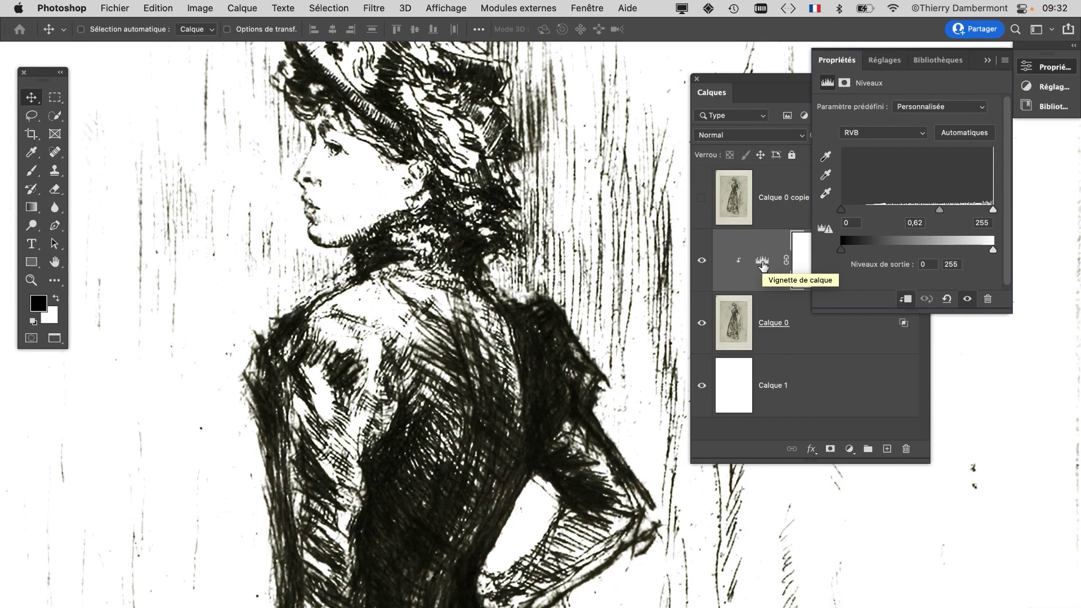
left_click_drag(837, 60, 235, 131)
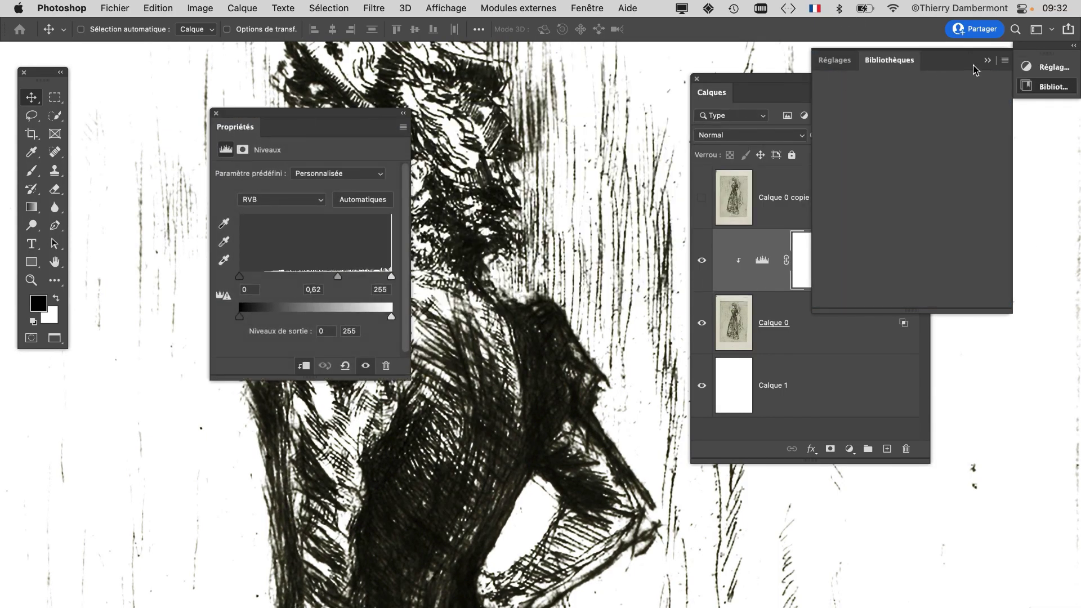
left_click(989, 62)
left_click_drag(360, 116, 640, 64)
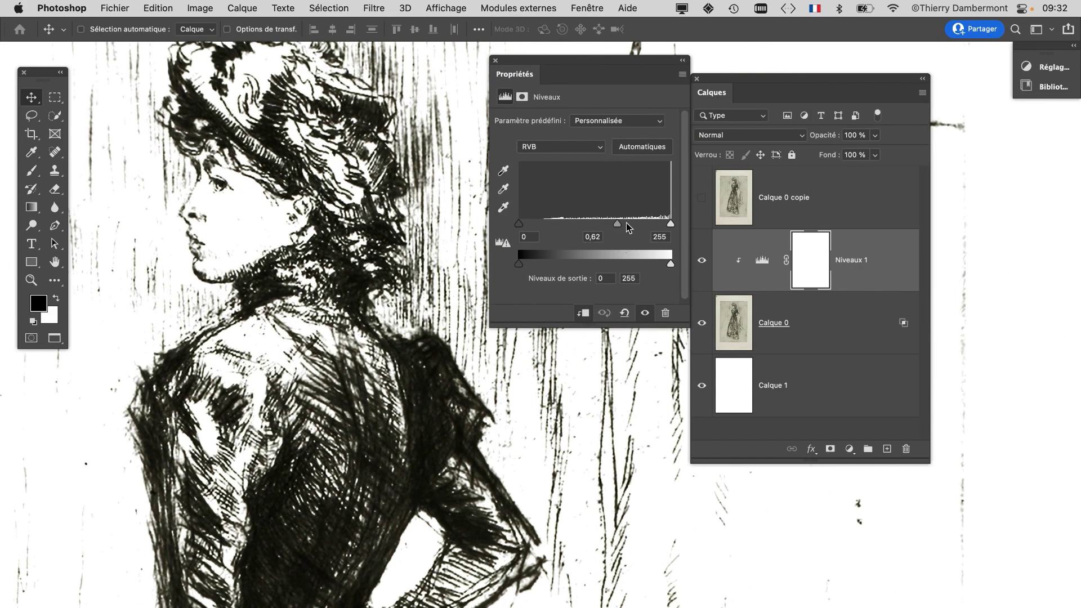
mouse_move(627, 223)
left_mouse_down()
mouse_move(594, 224)
mouse_move(604, 225)
left_mouse_up()
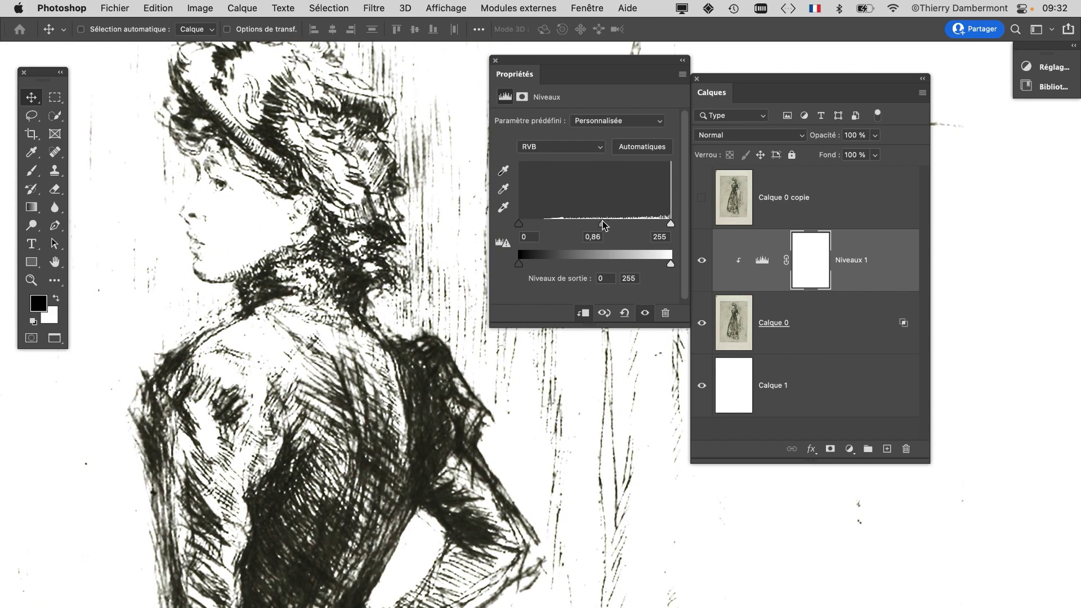
left_click(496, 60)
Toggle the visibility of Calque 0 copie to compare the original and cleaned versions around the woman's head
left_click(702, 198)
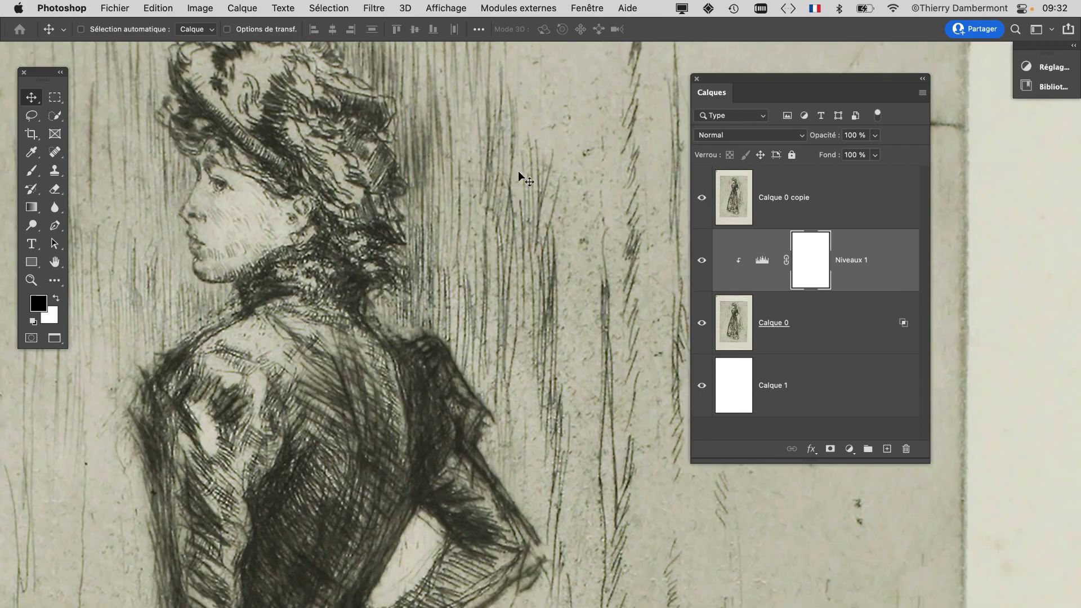
scroll(338, 248, "up", 3)
scroll(338, 248, "left", 3)
scroll(338, 248, "up", 2)
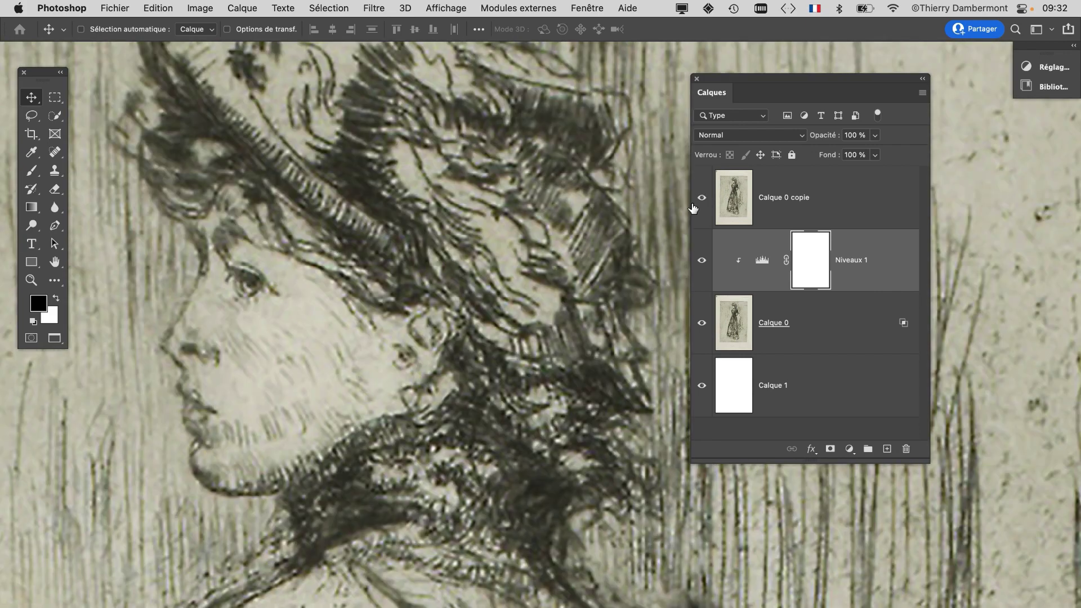
left_click(702, 198)
left_click(701, 200)
left_click(701, 202)
left_click_drag(589, 259, 589, 336)
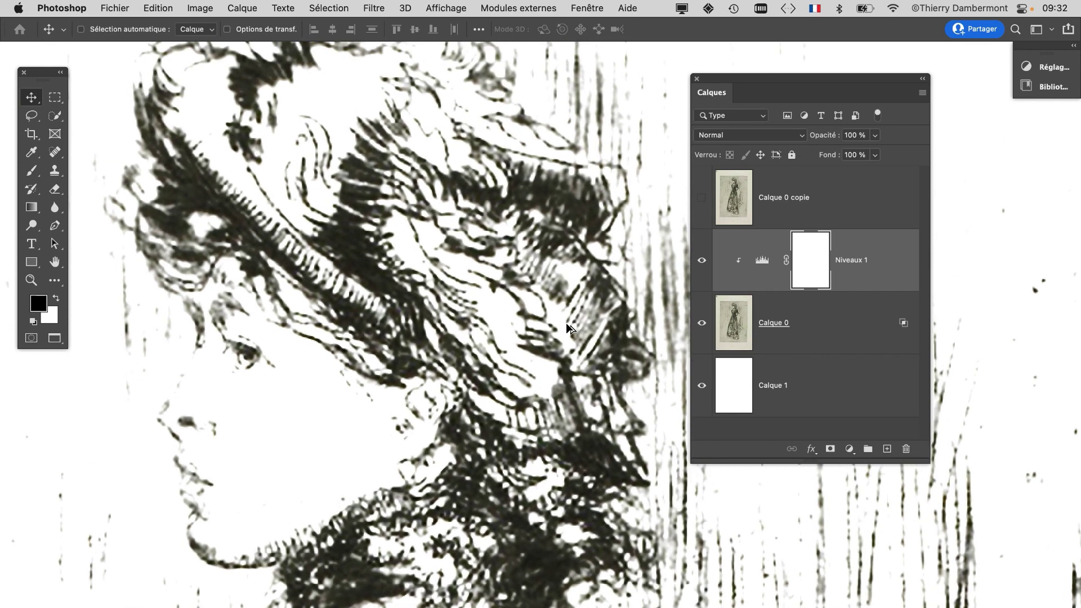
scroll(570, 328, "down", 3)
left_click(704, 201)
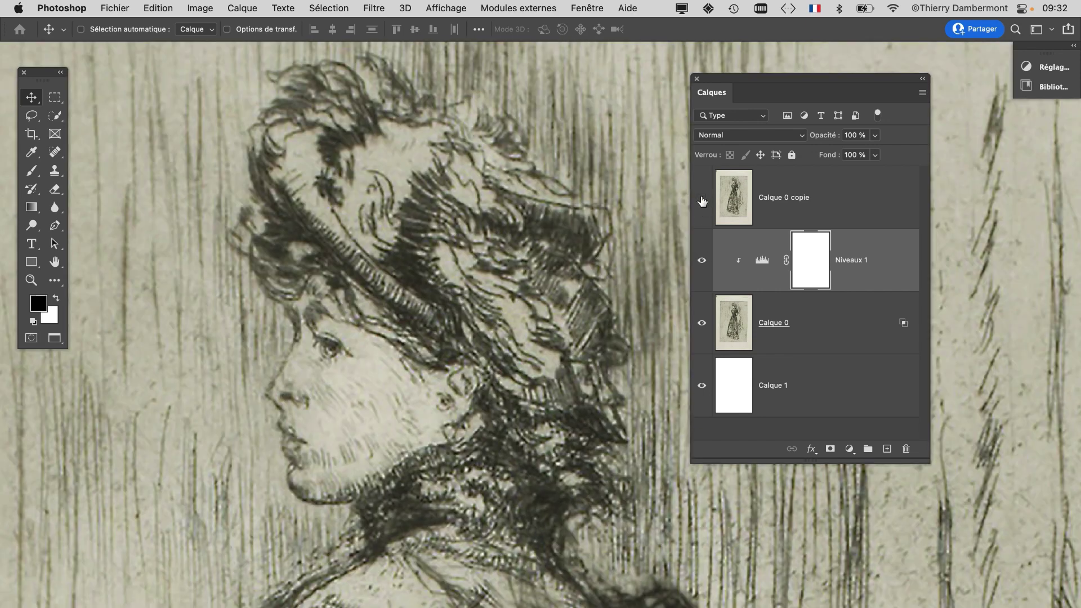
left_click(703, 201)
Set the split white limit of Ce calque to 89 / 164 in the blending options of Calque 0
left_click(832, 327)
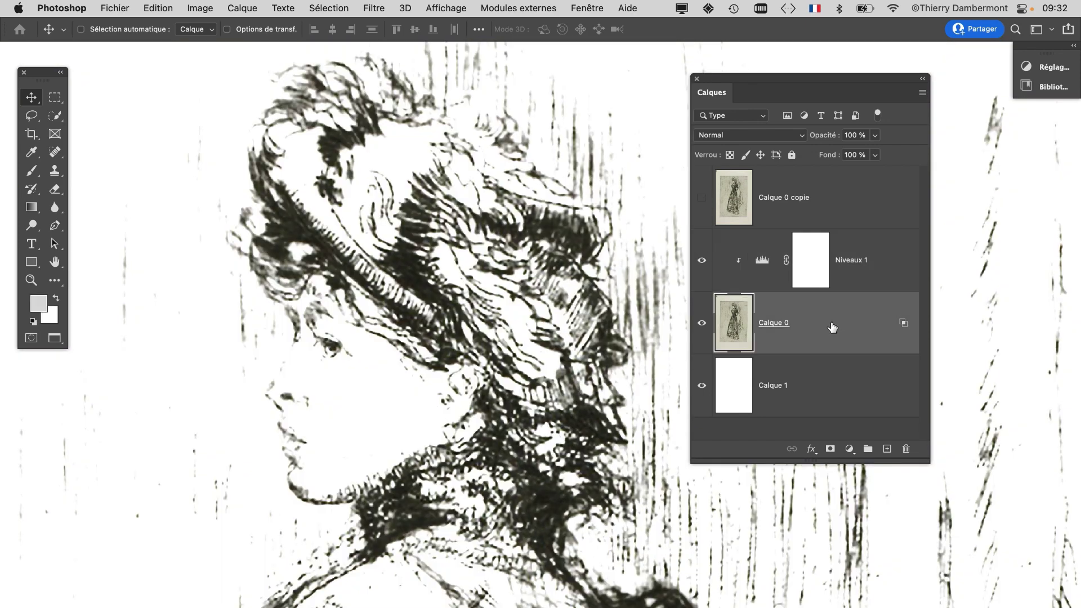
double_click(833, 326)
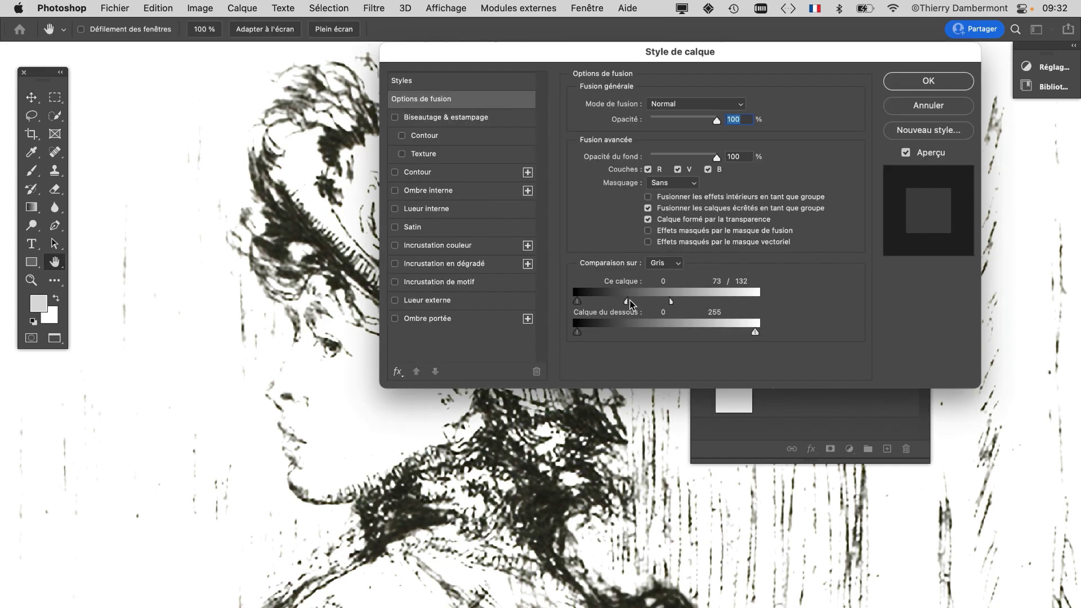
left_click_drag(631, 302, 694, 302)
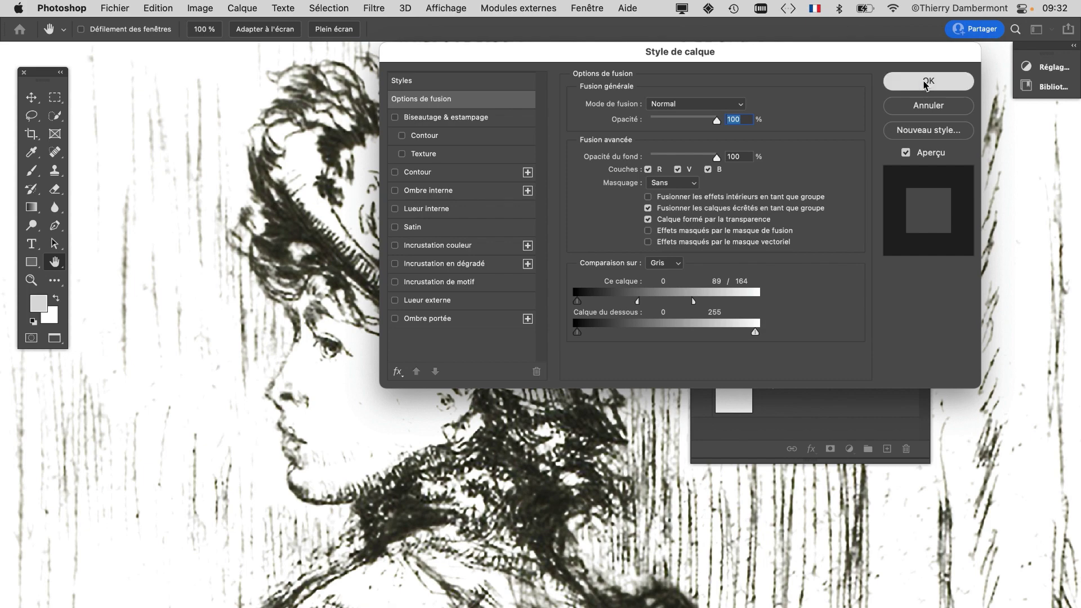
left_click(927, 83)
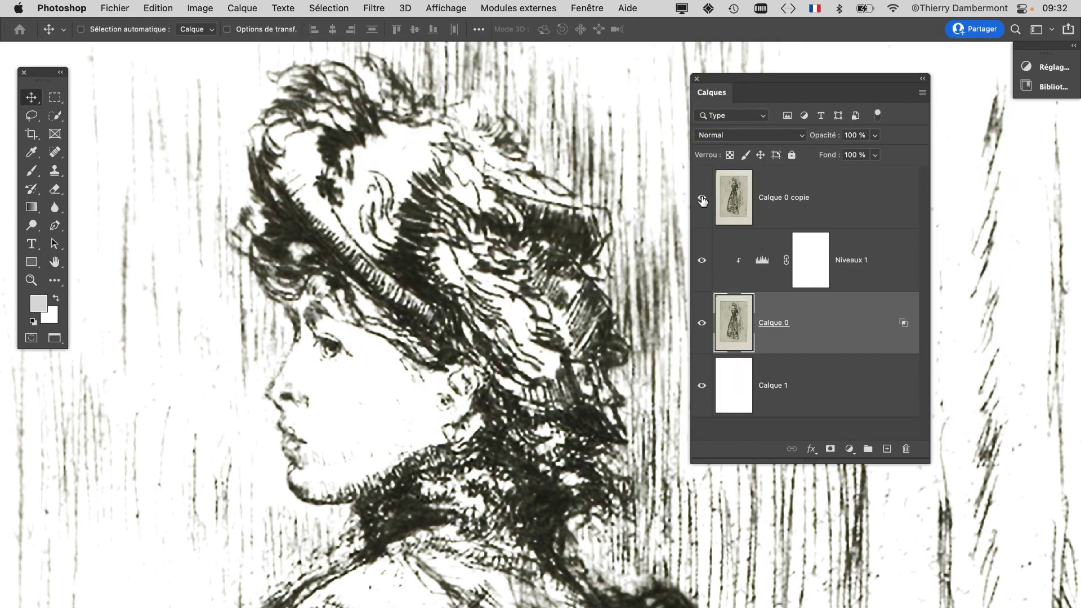
Show and hide Calque 0 copie to compare the original engraving with the readjusted blending
left_click(702, 198)
left_click(702, 199)
left_click(702, 199)
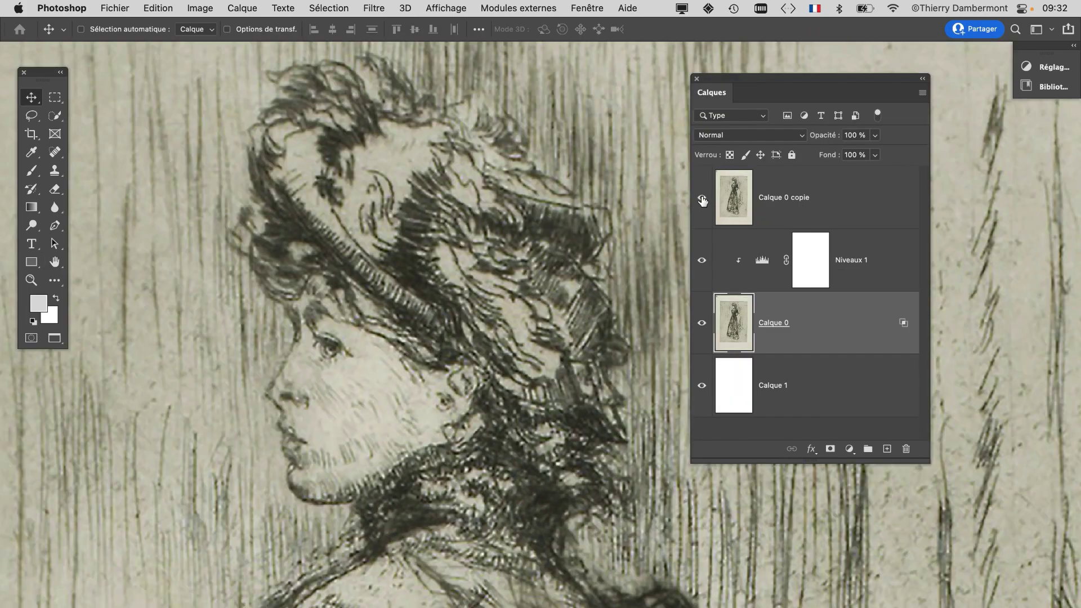
left_click(701, 200)
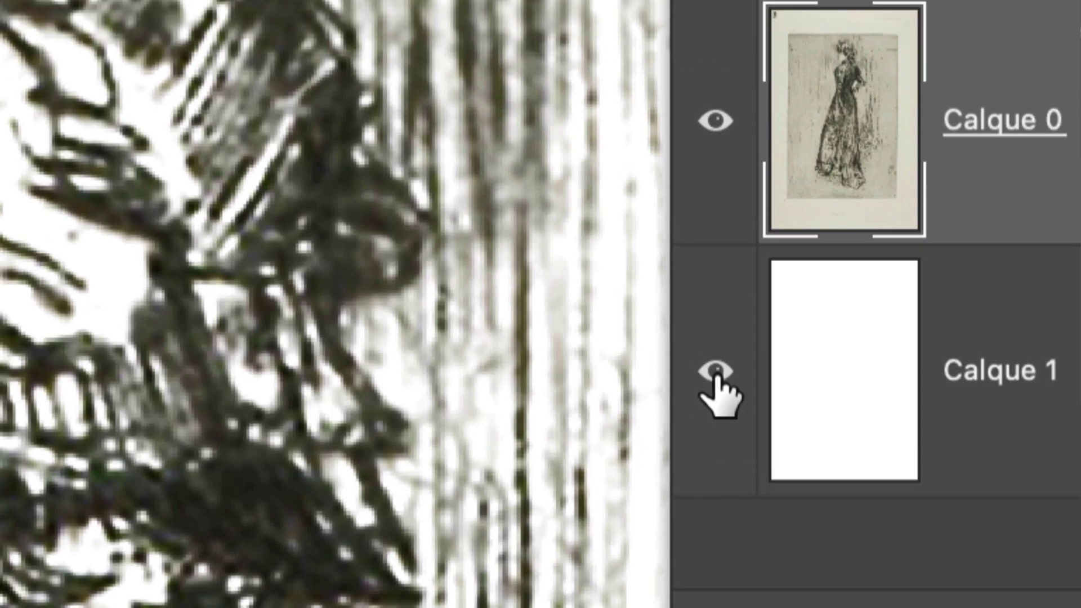
Hide the white Calque 1 to inspect the engraving's transparency, and show it again
left_click(702, 386)
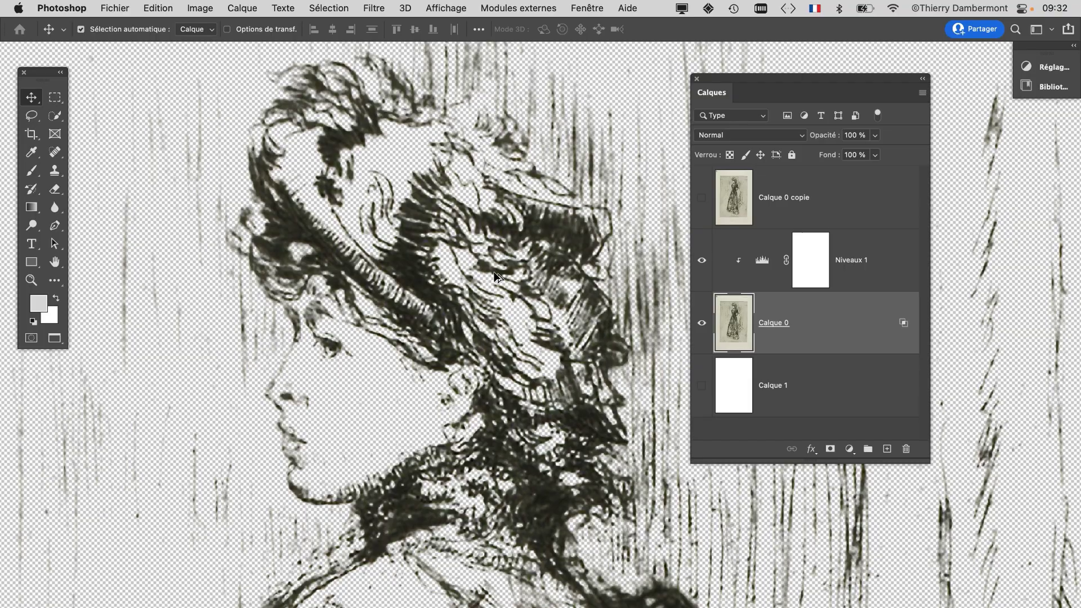
key("super")
left_click(704, 386)
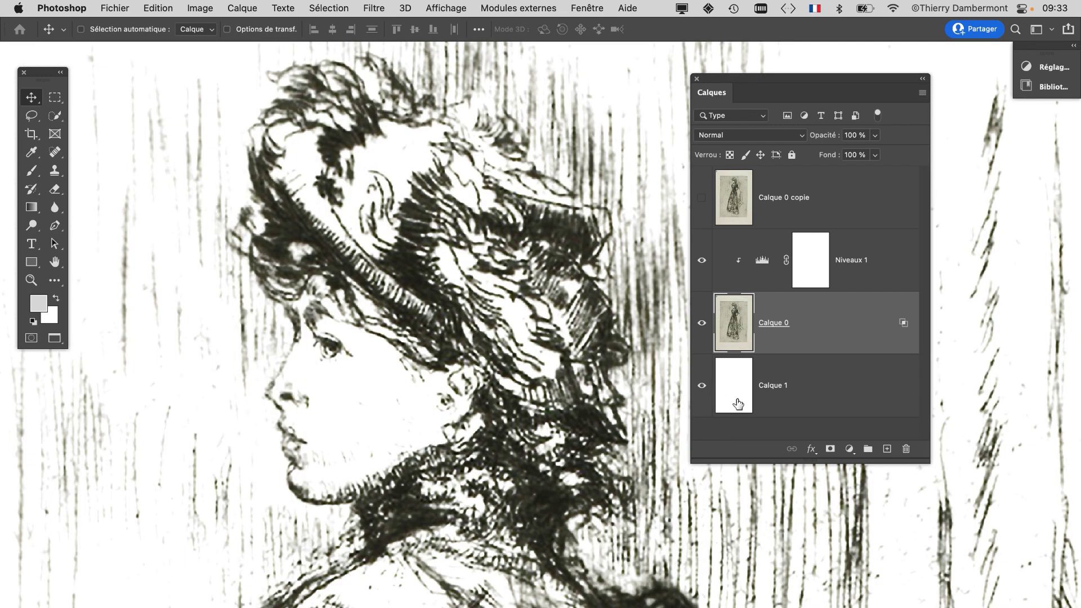
scroll(565, 376, "down", 3)
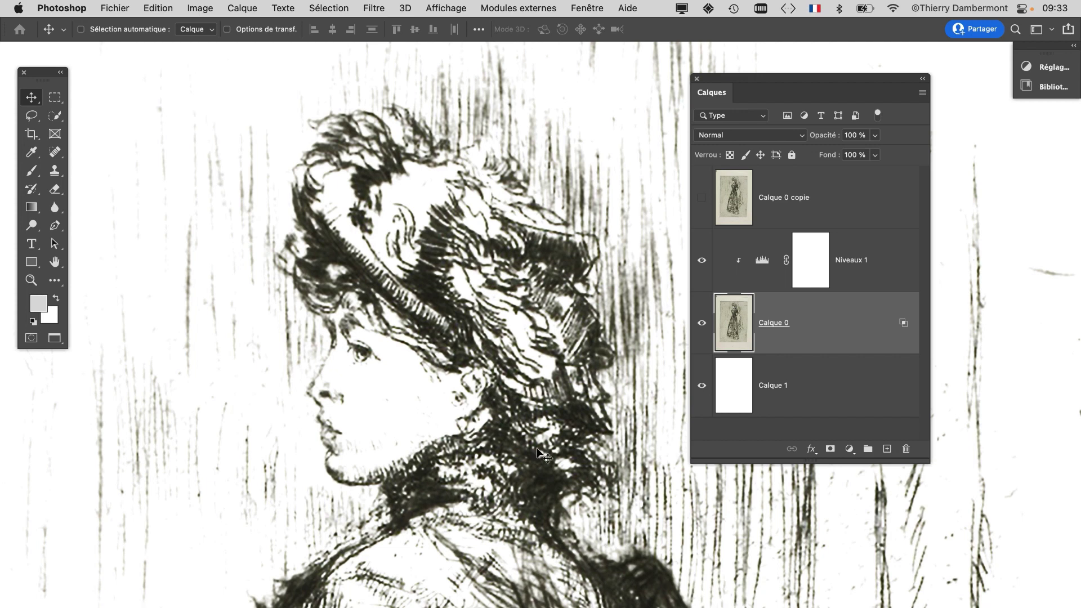
Review the Ce calque blending limits of Calque 0 and close its layer style settings
left_click_drag(783, 78, 855, 63)
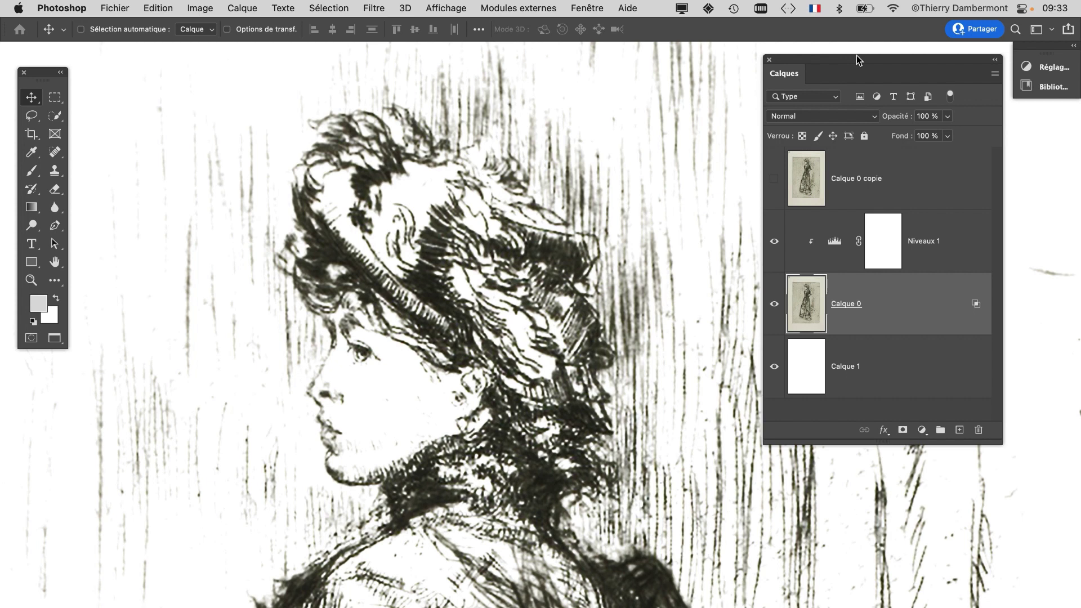
double_click(911, 308)
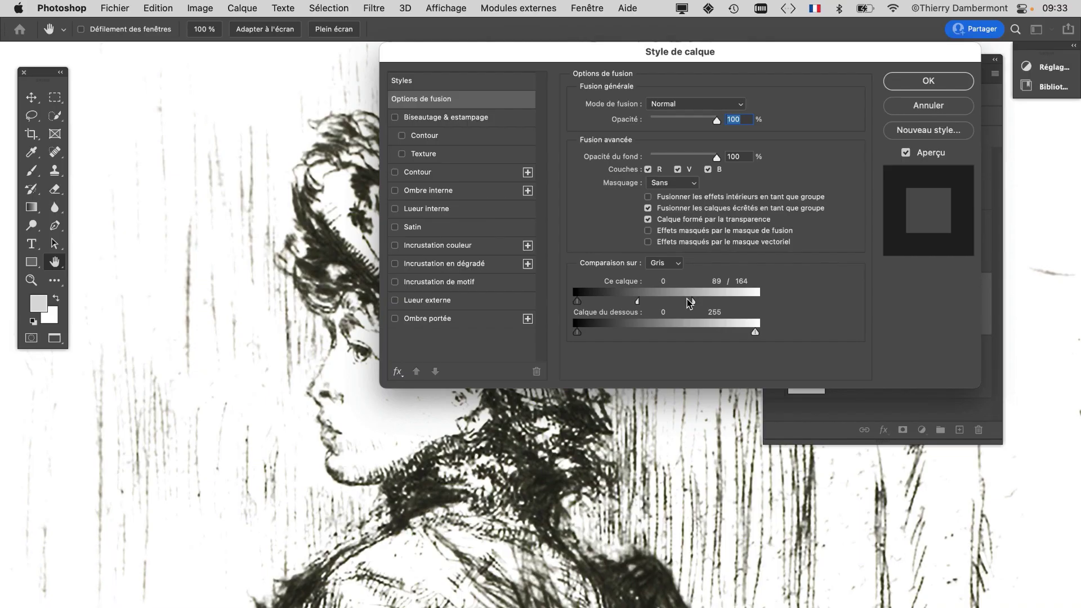
left_click(942, 80)
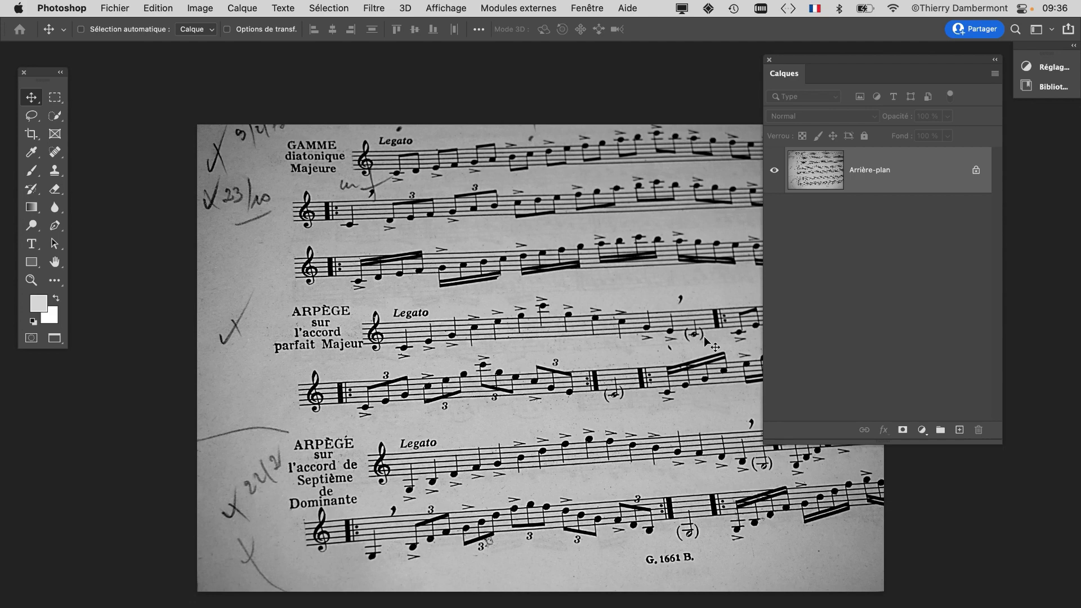
Return to the windowed screen mode, hide other applications, and float the music score document in its own window beside the engraving
left_click_drag(399, 205, 304, 201)
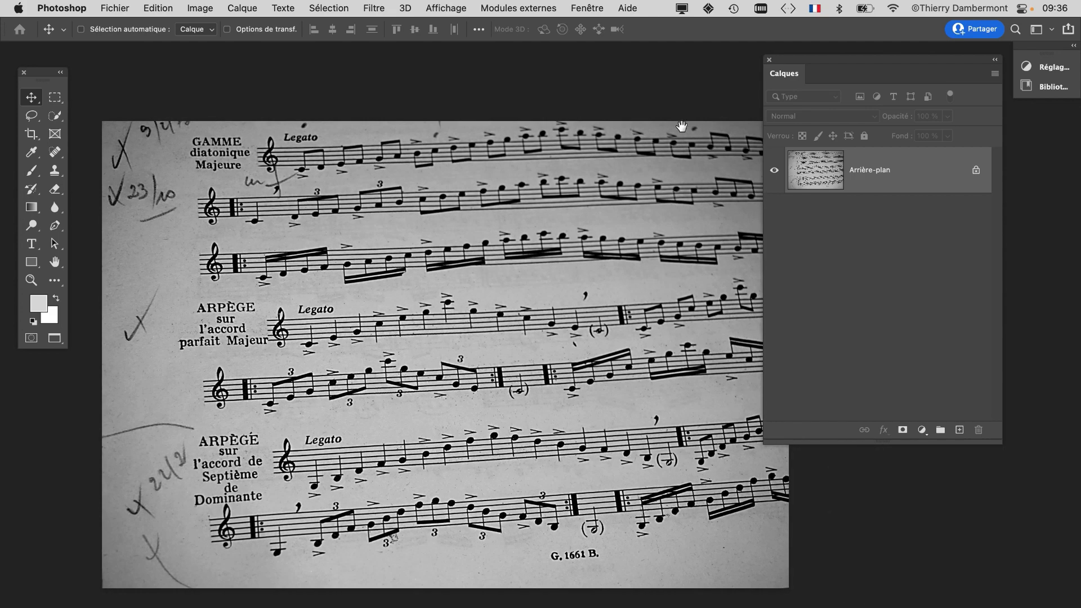
left_click_drag(788, 63, 836, 133)
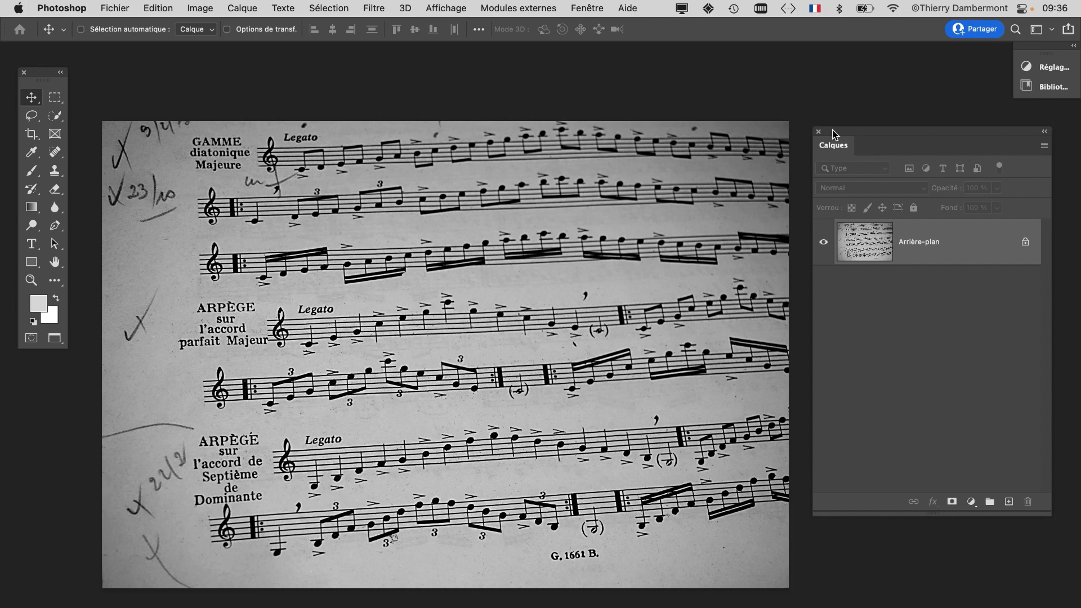
key("f")
key("f")
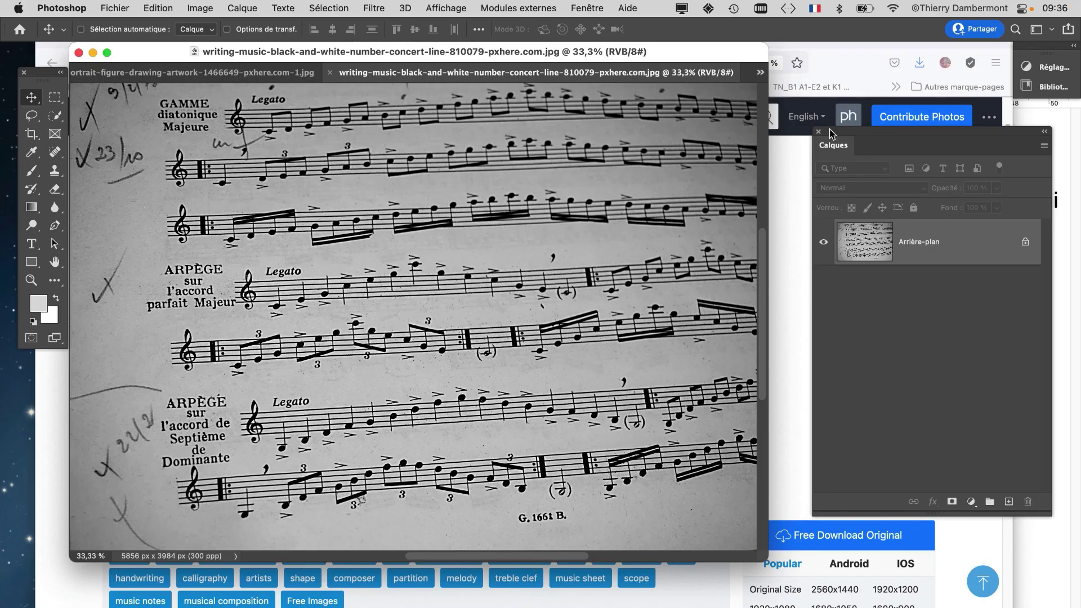
key("super+alt+h")
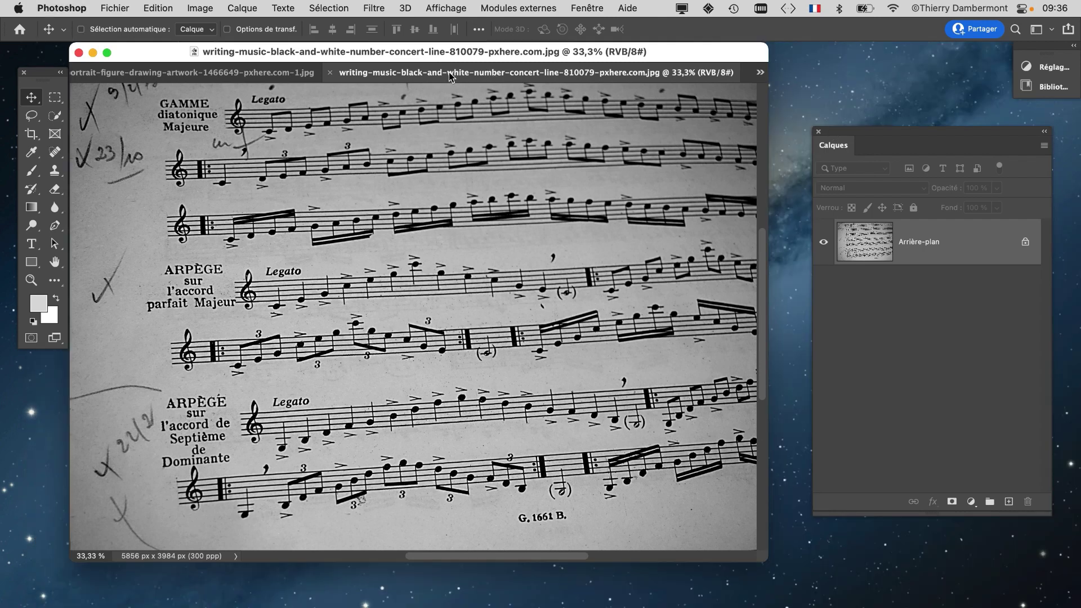
mouse_move(450, 76)
left_mouse_down()
mouse_move(521, 254)
mouse_move(518, 228)
left_mouse_up()
left_click(387, 63)
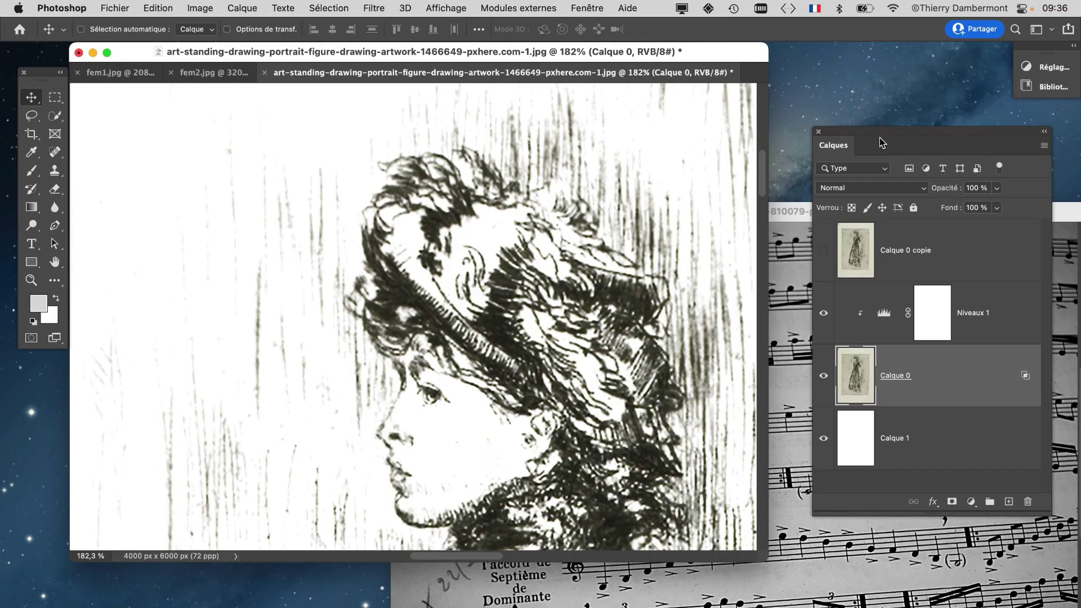
Copy Calque 0 from the engraving document into the music score document and display the score full screen
left_click_drag(843, 129, 107, 305)
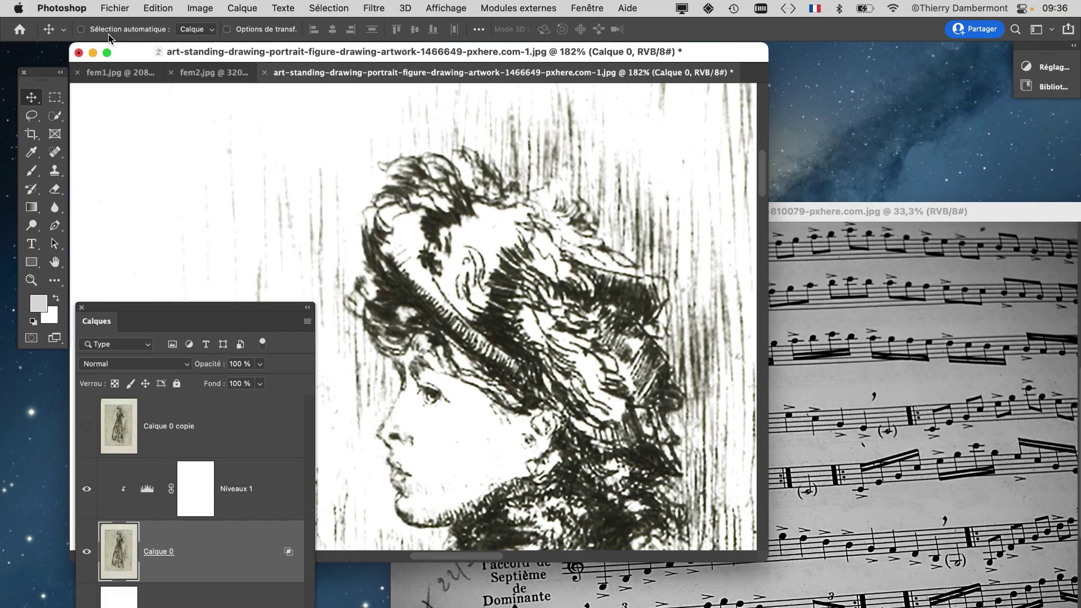
left_click_drag(484, 326, 857, 422)
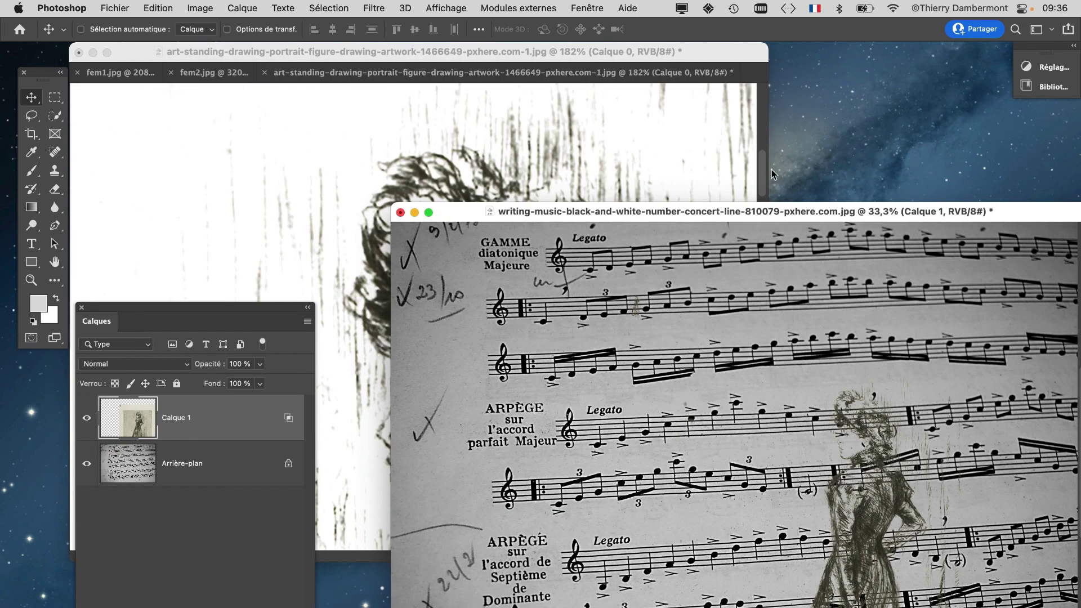
left_click_drag(769, 212, 579, 57)
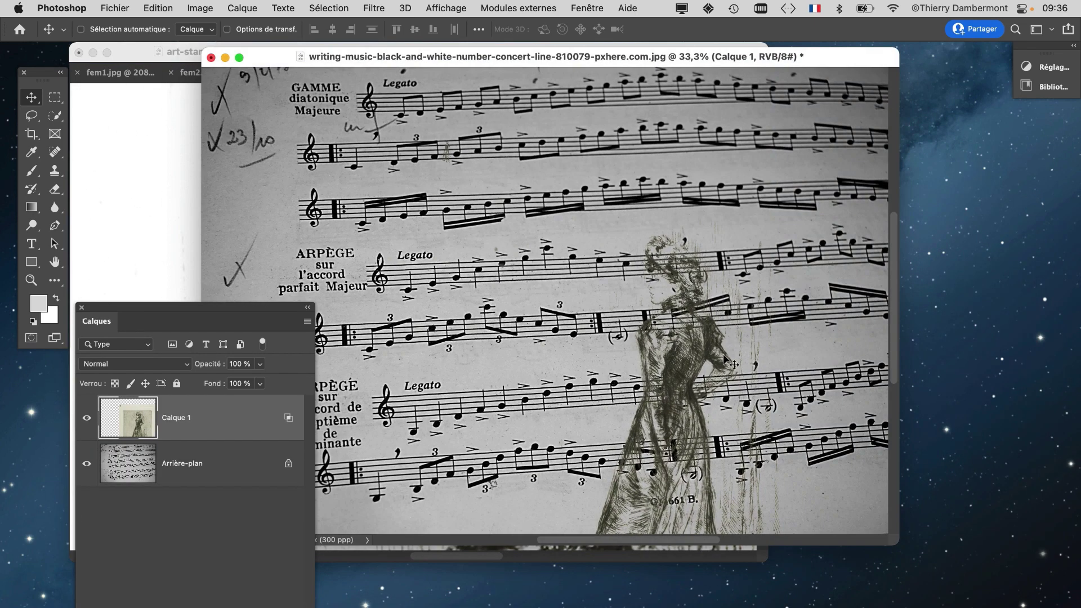
key("f")
key("super+plus")
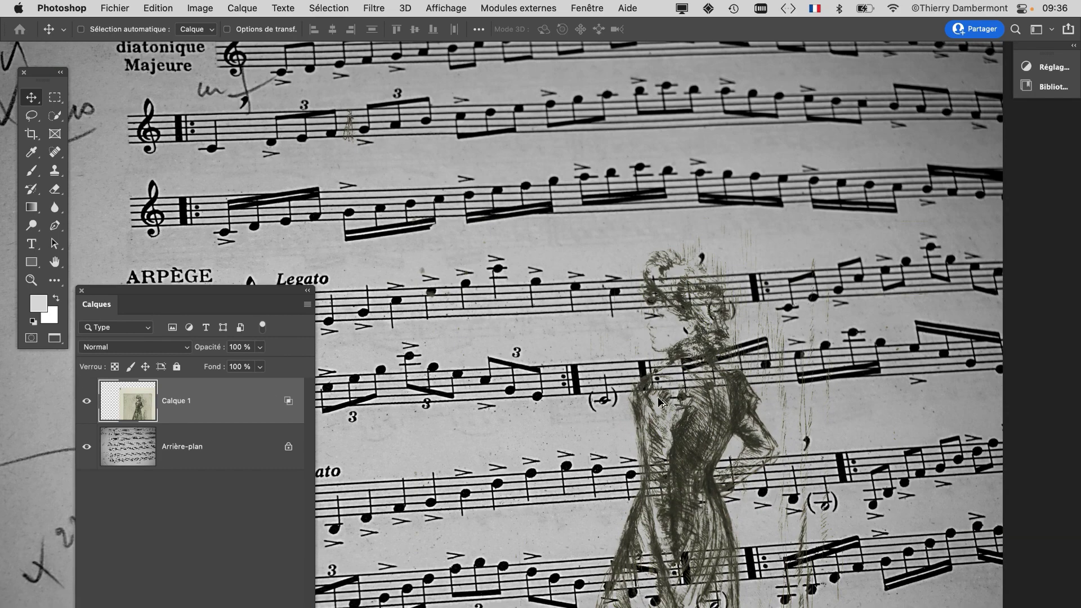
Move the engraving higher on the score so the woman's head overlaps the second staff, and inspect the blend closely
mouse_move(714, 420)
left_mouse_down()
mouse_move(677, 239)
mouse_move(586, 251)
mouse_move(663, 282)
left_mouse_up()
scroll(630, 225, "up", 10)
scroll(633, 234, "down", 5)
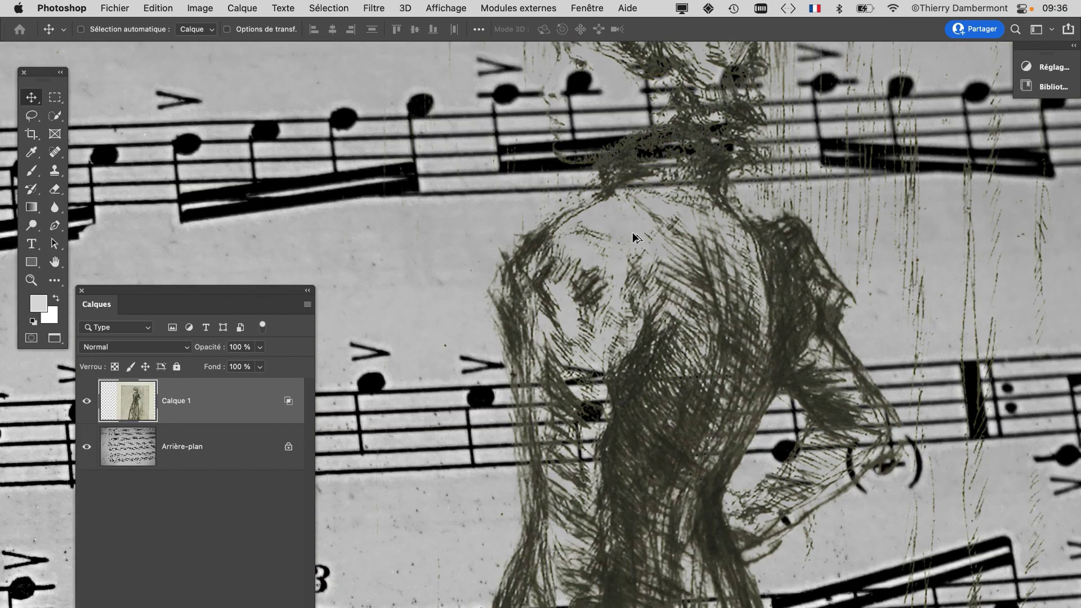
scroll(647, 216, "up", 8)
mouse_move(796, 245)
left_mouse_down()
mouse_move(886, 197)
mouse_move(505, 137)
mouse_move(483, 158)
mouse_move(674, 168)
left_mouse_up()
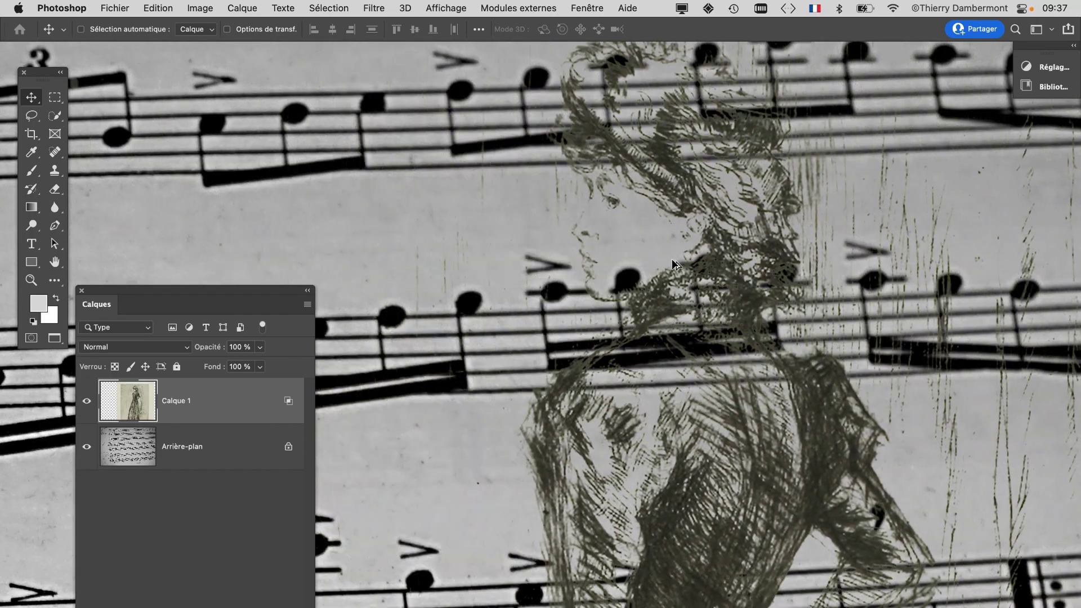
scroll(671, 260, "down", 10)
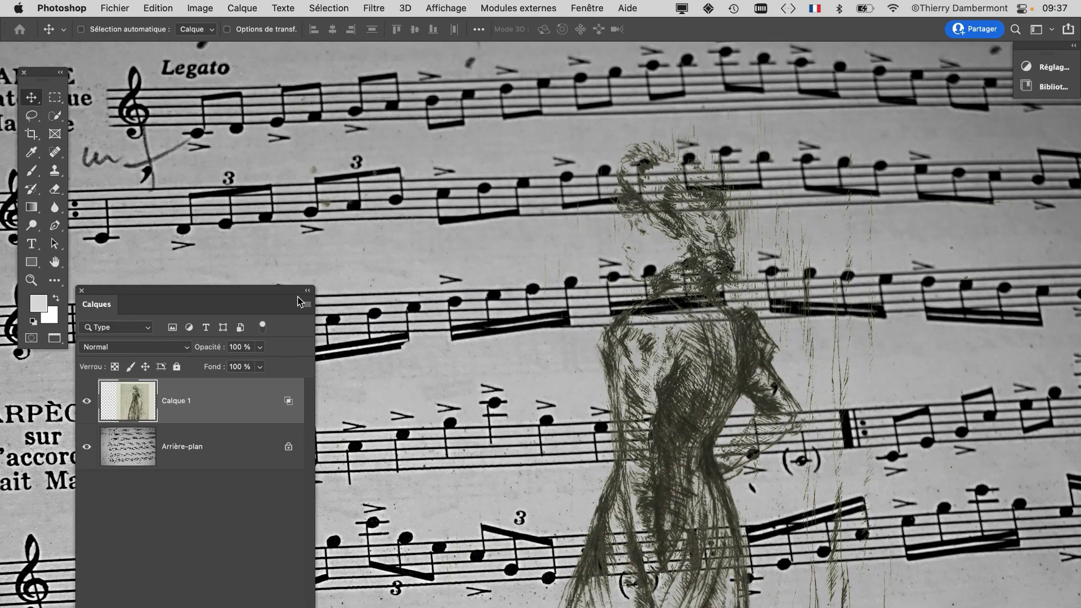
Add a white layer mask to Calque 1 in the music score document
left_click_drag(133, 290, 314, 88)
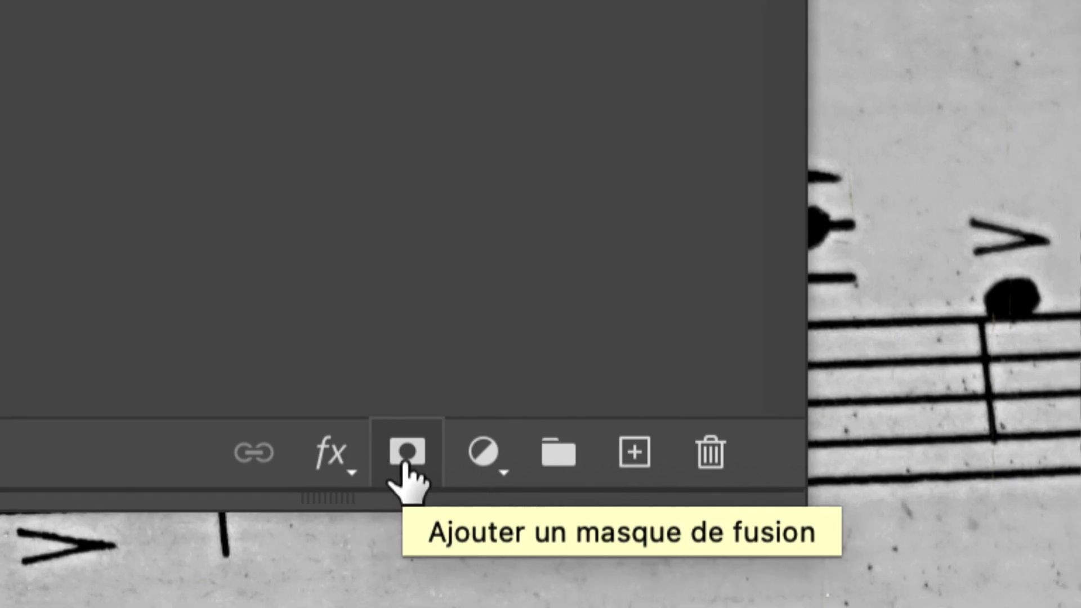
left_click(422, 465)
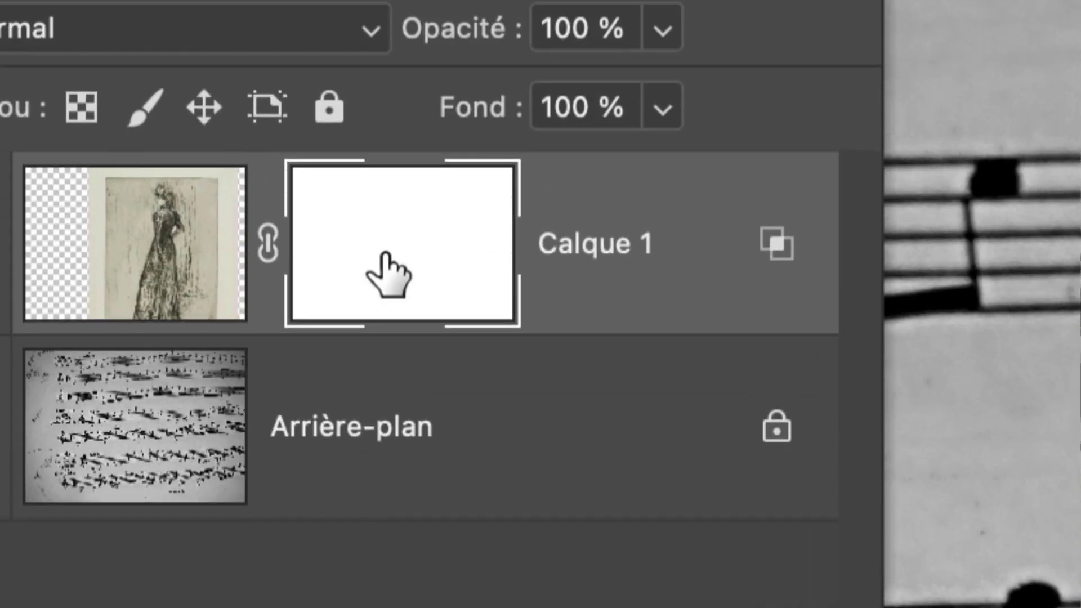
Paint black with a 245 px brush on Calque 1's mask to hide the stray lines along the figure's right side, down to the hem
left_click(388, 271)
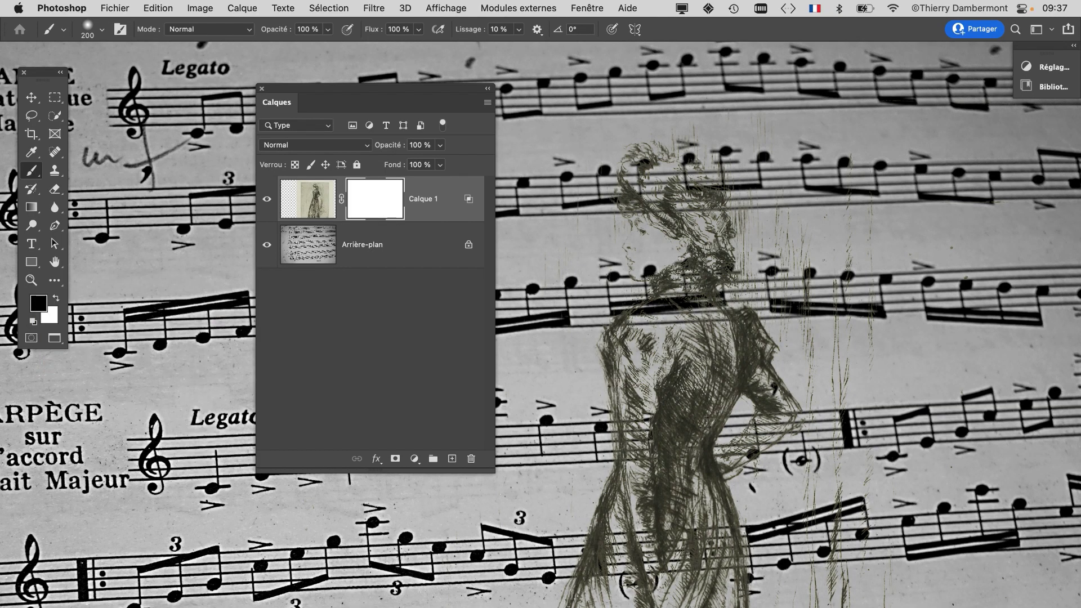
left_click_drag(733, 353, 740, 354)
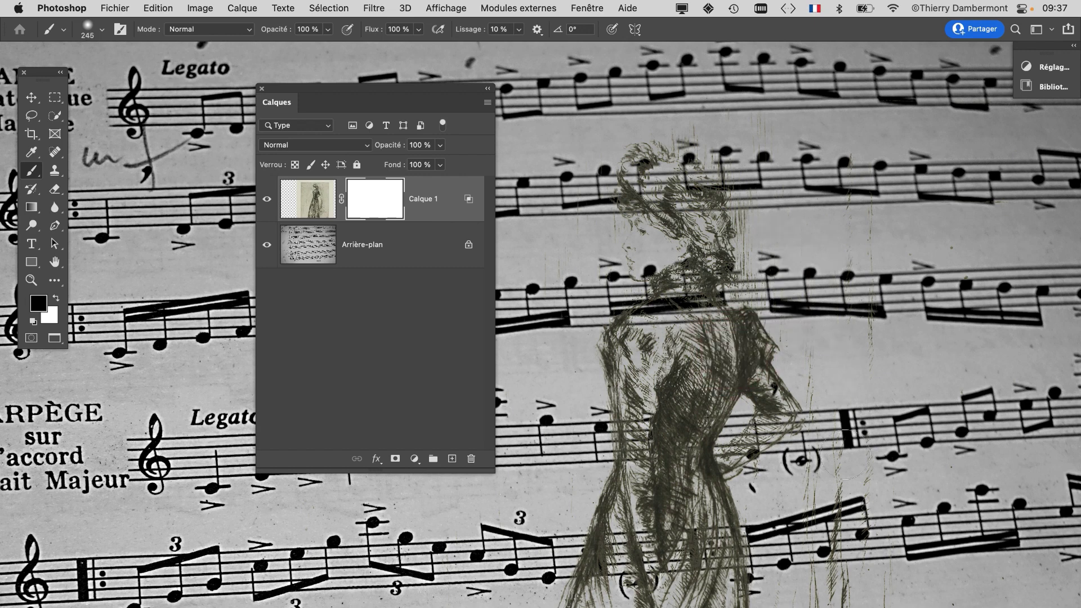
mouse_move(846, 455)
left_mouse_down()
mouse_move(834, 585)
mouse_move(754, 355)
mouse_move(778, 539)
mouse_move(794, 574)
mouse_move(753, 507)
left_mouse_up()
mouse_move(776, 325)
left_mouse_down()
mouse_move(865, 378)
mouse_move(891, 369)
left_mouse_up()
left_click_drag(804, 316, 874, 517)
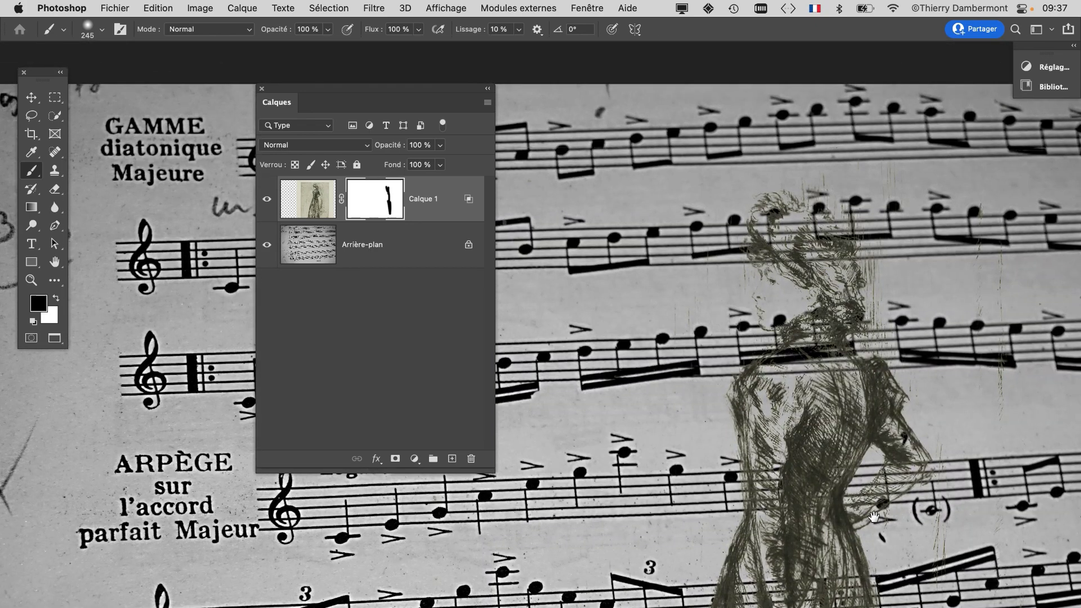
scroll(914, 179, "down", 15)
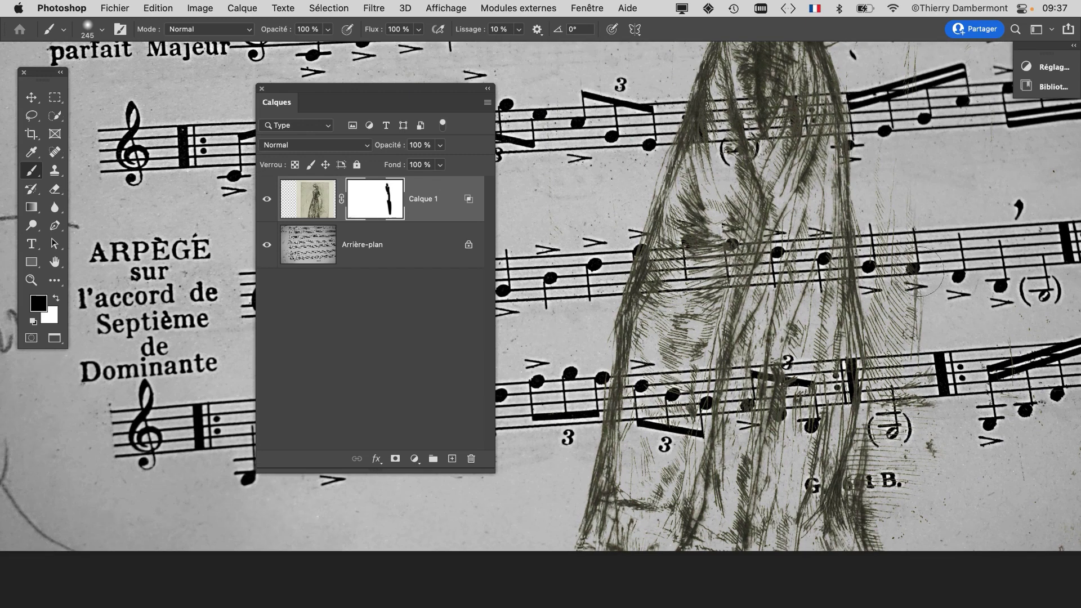
mouse_move(916, 271)
left_mouse_down()
mouse_move(898, 322)
mouse_move(907, 427)
mouse_move(912, 303)
mouse_move(923, 524)
left_mouse_up()
scroll(710, 376, "up", 4)
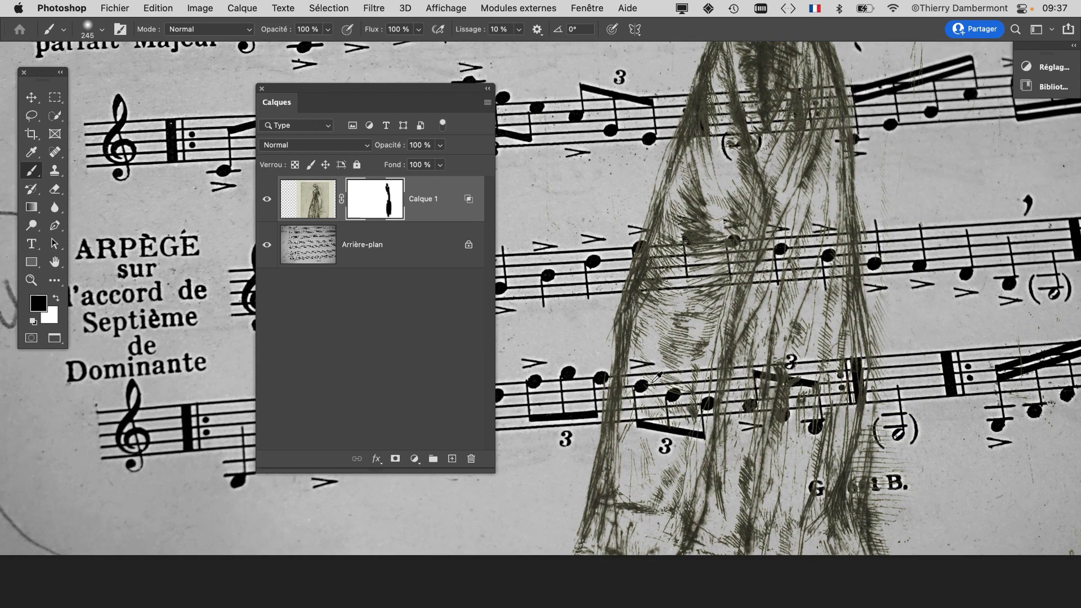
scroll(816, 370, "down", 3)
scroll(517, 316, "up", 1)
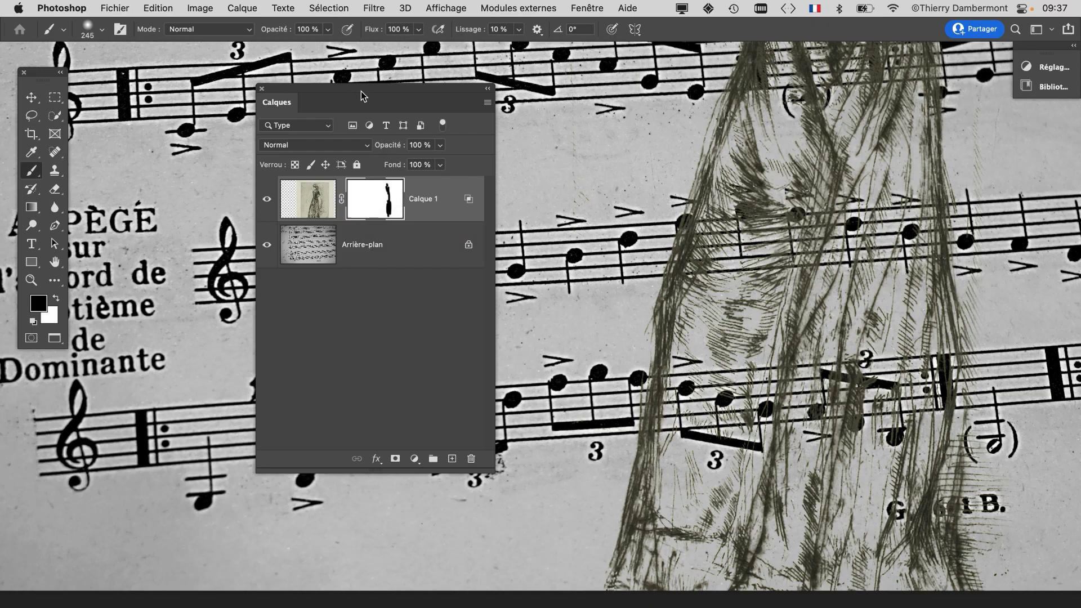
Add a Levels adjustment layer directly above Arrière-plan and move its settings clear of the figure
left_click_drag(318, 93, 228, 110)
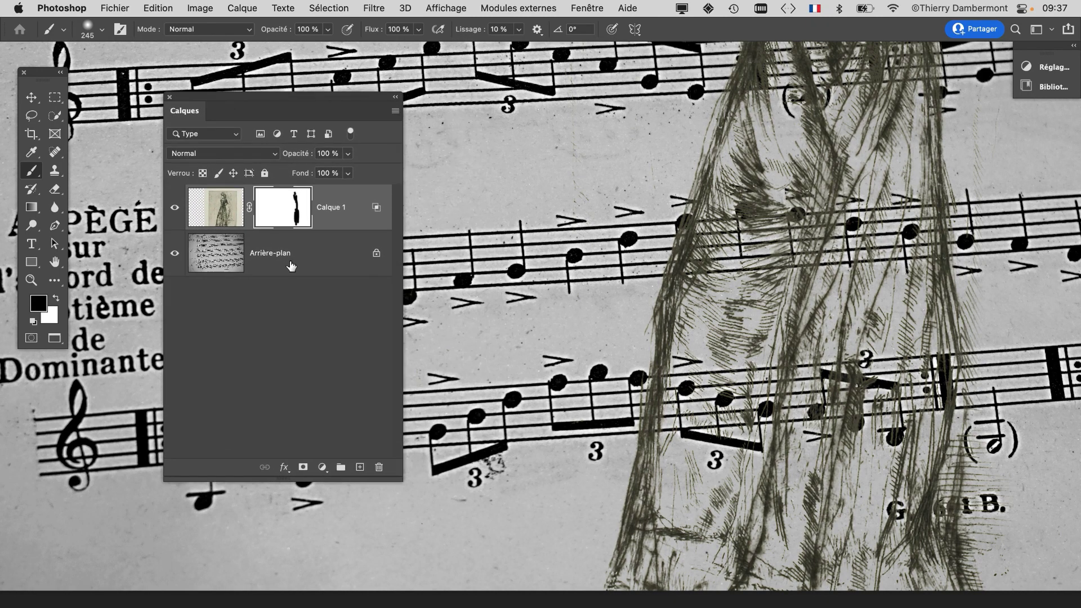
scroll(707, 309, "down", 5)
left_click_drag(675, 309, 646, 351)
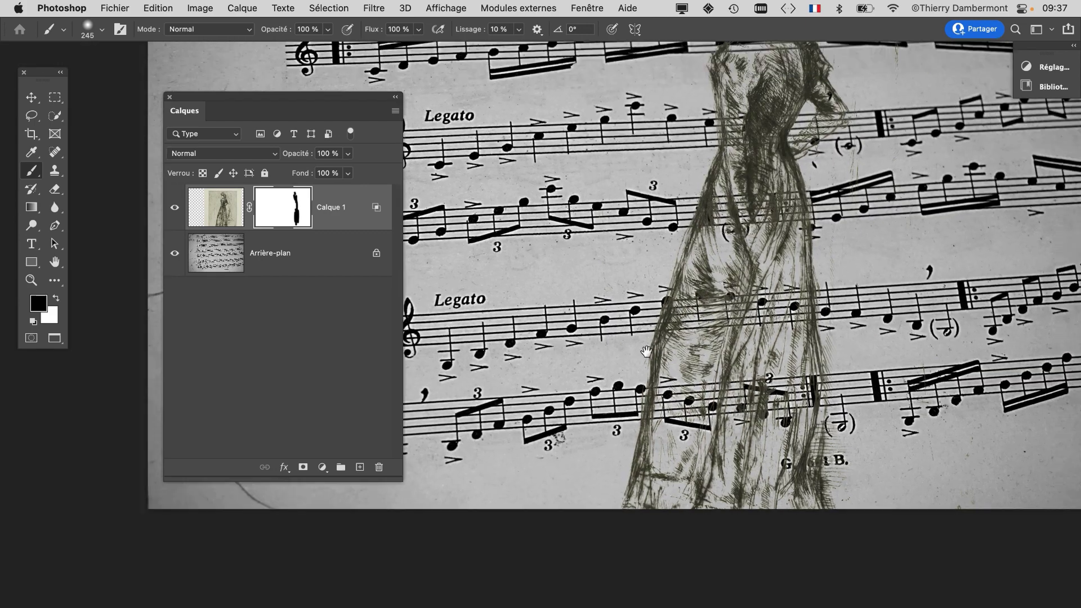
scroll(646, 351, "right", 5)
scroll(646, 351, "up", 3)
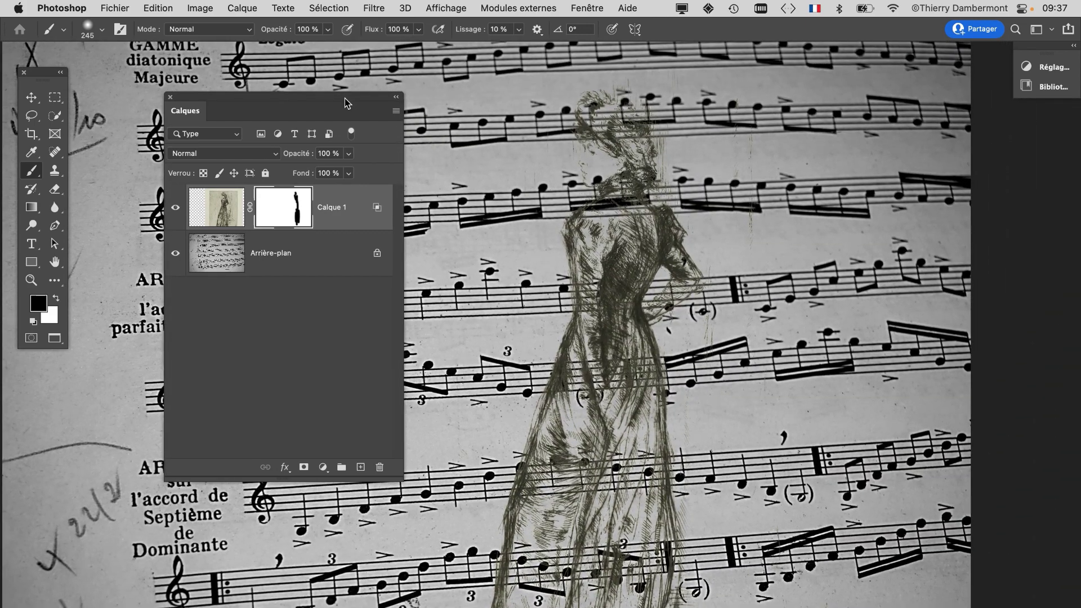
left_click_drag(370, 96, 381, 77)
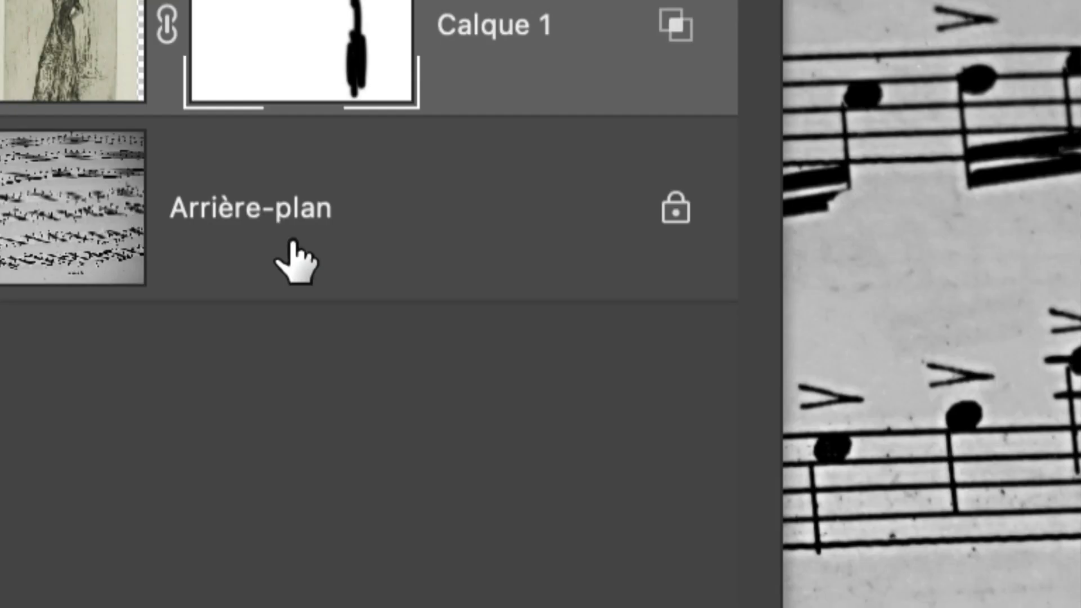
left_click(293, 242)
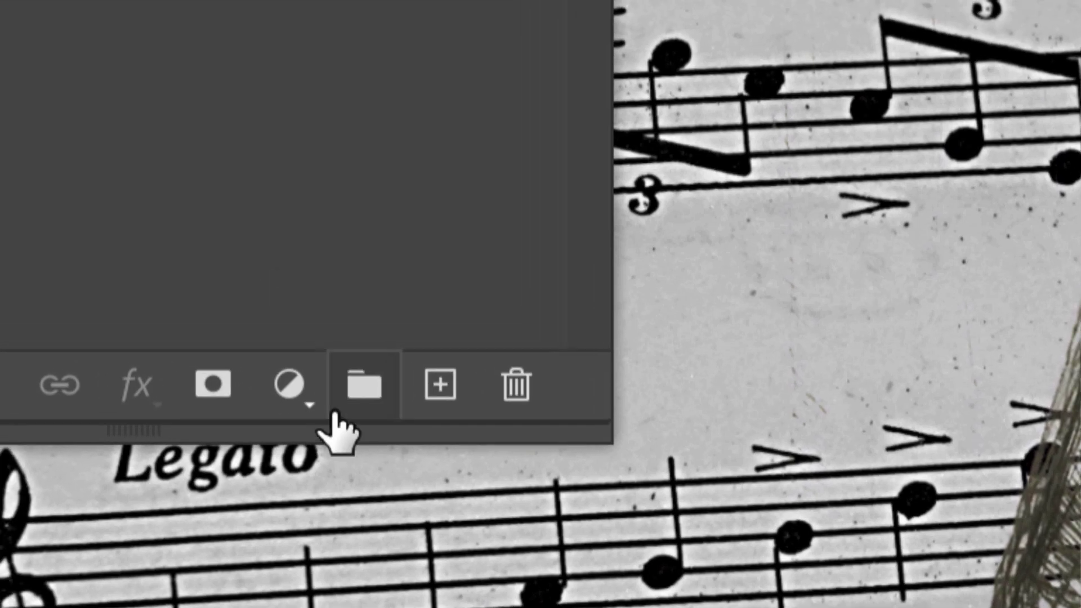
left_click(326, 410)
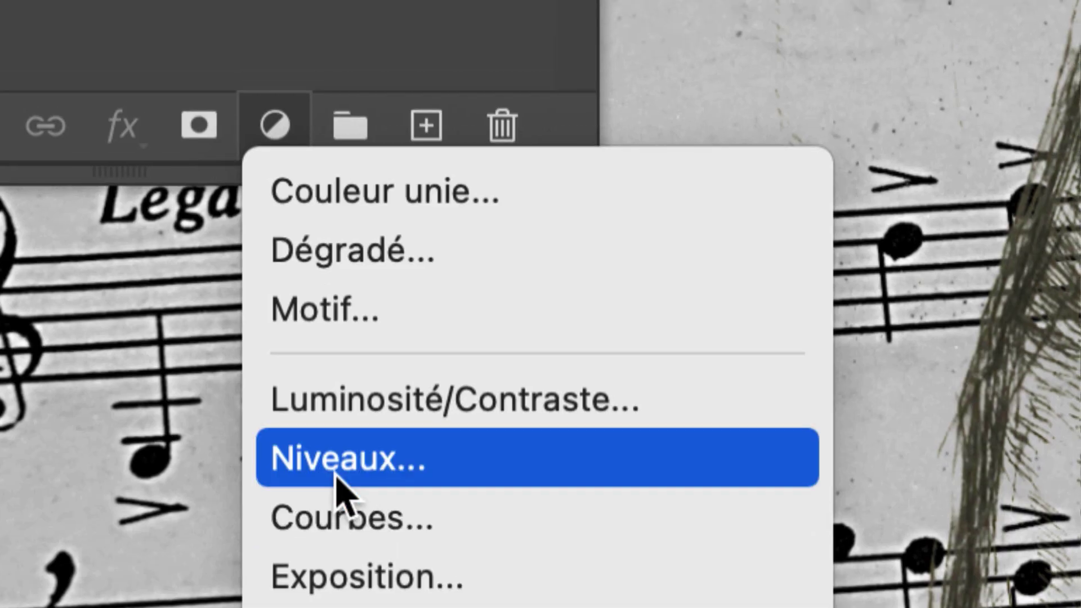
left_click(337, 476)
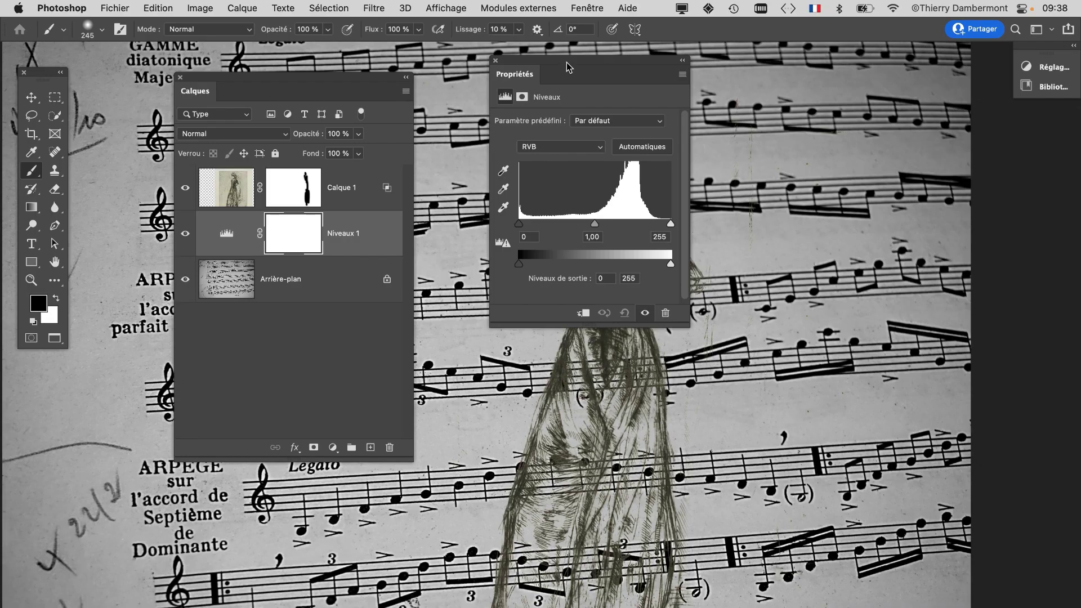
mouse_move(567, 67)
left_mouse_down()
mouse_move(499, 113)
mouse_move(504, 251)
mouse_move(788, 360)
mouse_move(867, 141)
left_mouse_up()
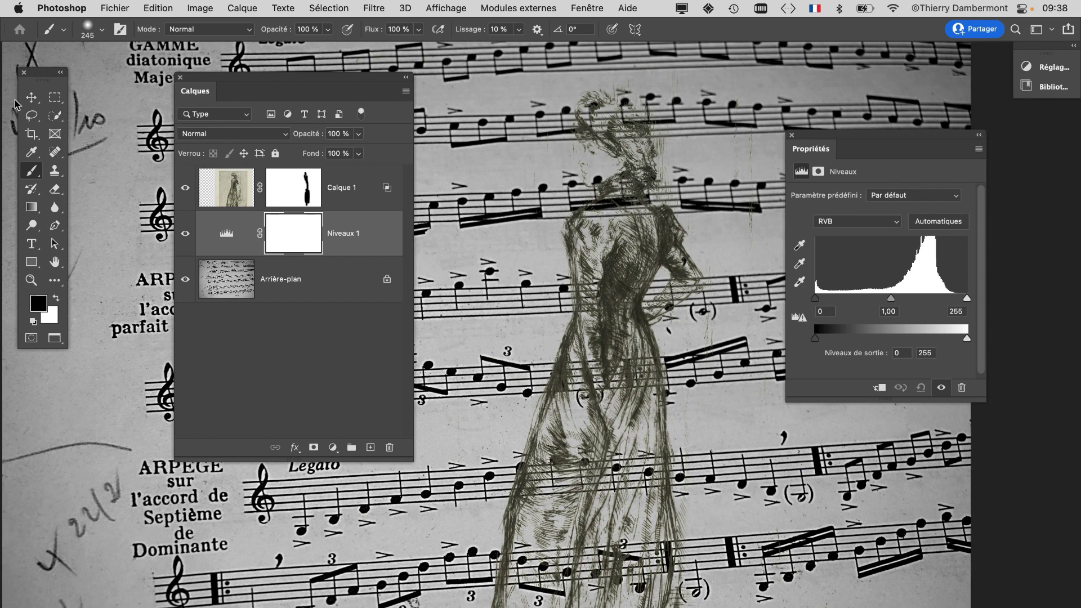
Lighten the music score by setting the Levels midtone to 0,97 and the black output level to 94
left_click(31, 98)
left_click_drag(389, 84, 677, 79)
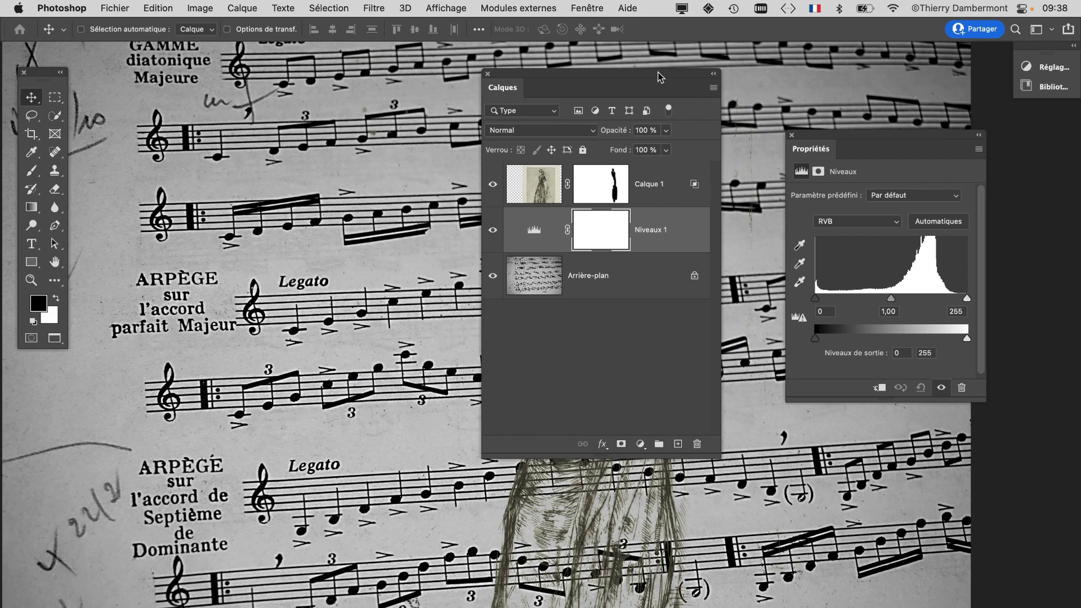
left_click_drag(661, 76, 272, 105)
mouse_move(891, 298)
left_mouse_down()
mouse_move(858, 301)
mouse_move(952, 299)
mouse_move(885, 301)
mouse_move(896, 301)
left_mouse_up()
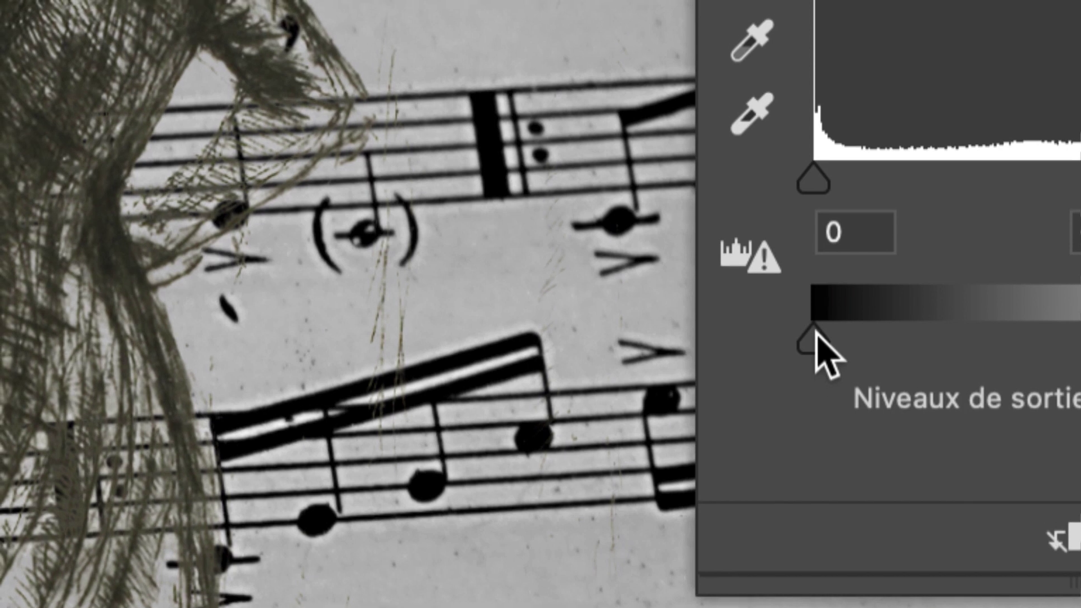
left_click_drag(816, 333, 999, 338)
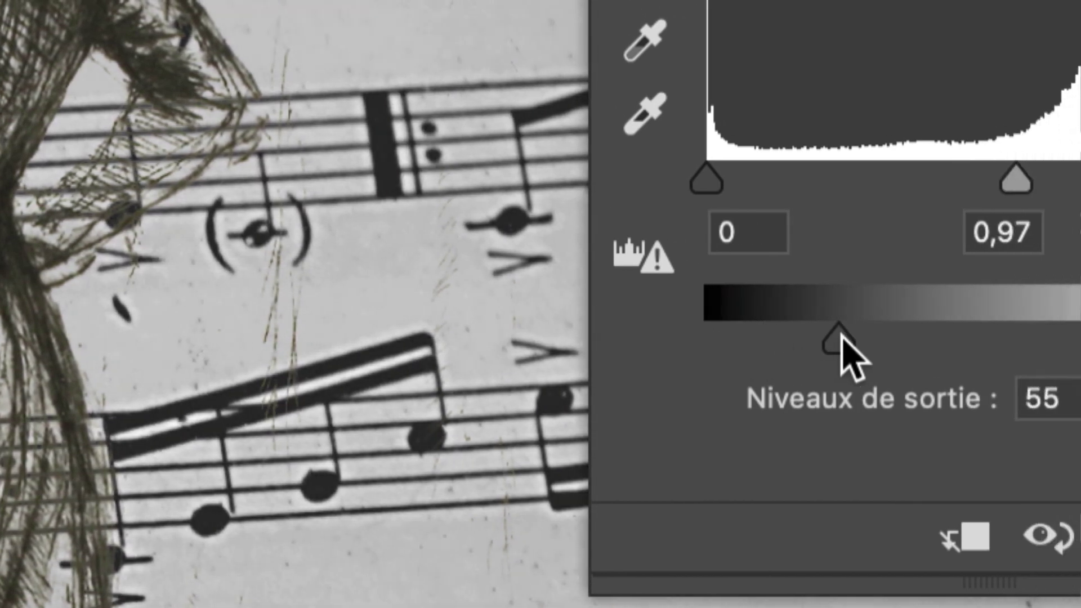
left_click_drag(867, 355, 903, 333)
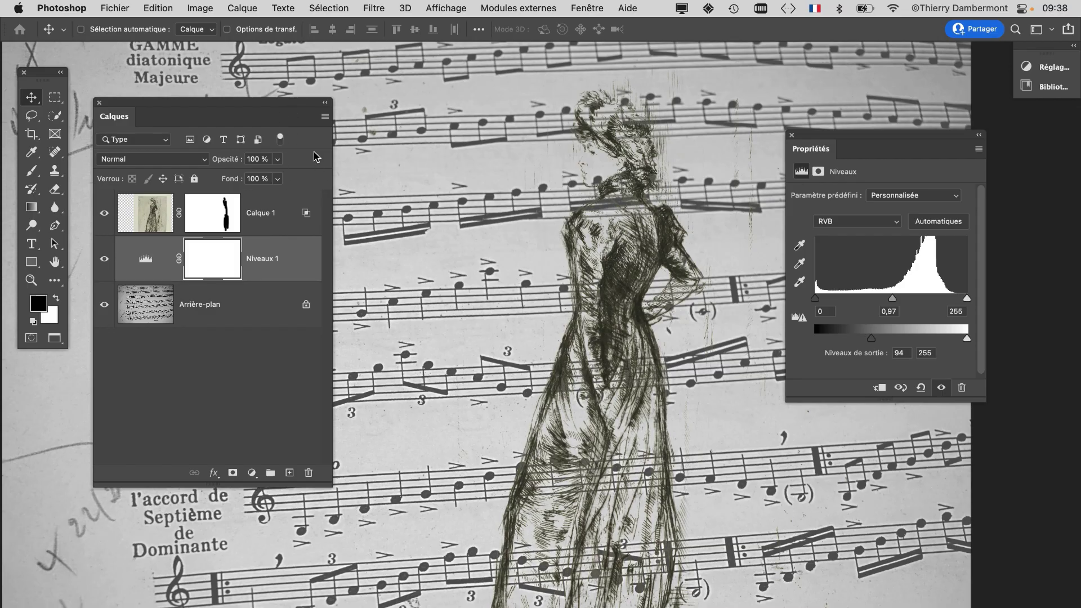
Uncover more of the score and raise the Levels black output level to 170 to fade the notes further
left_click_drag(306, 110, 315, 252)
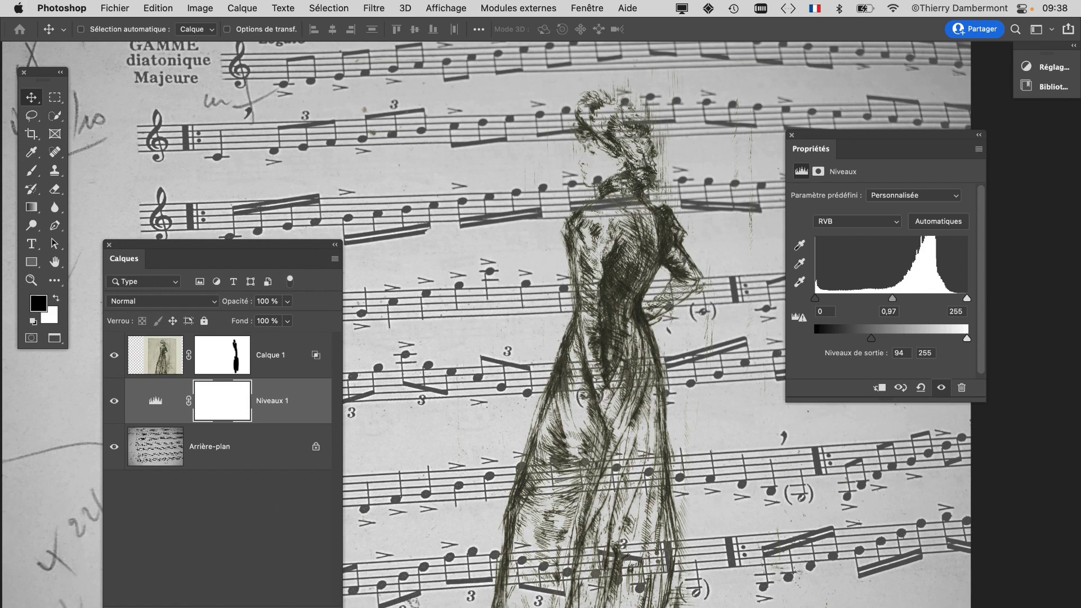
left_click_drag(342, 607, 339, 521)
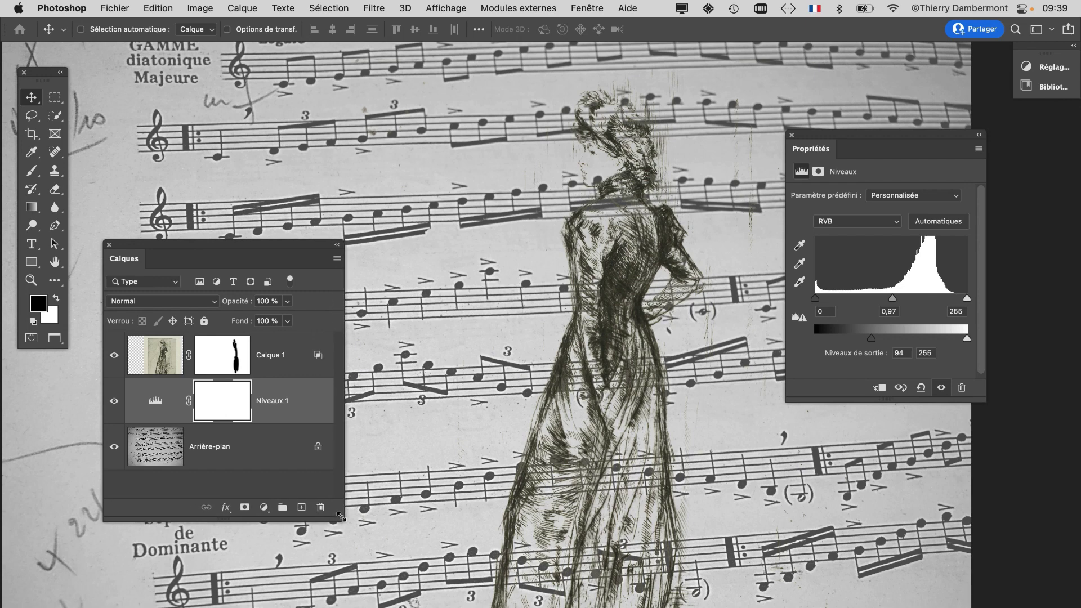
left_click_drag(307, 255, 264, 333)
left_click_drag(872, 341, 913, 338)
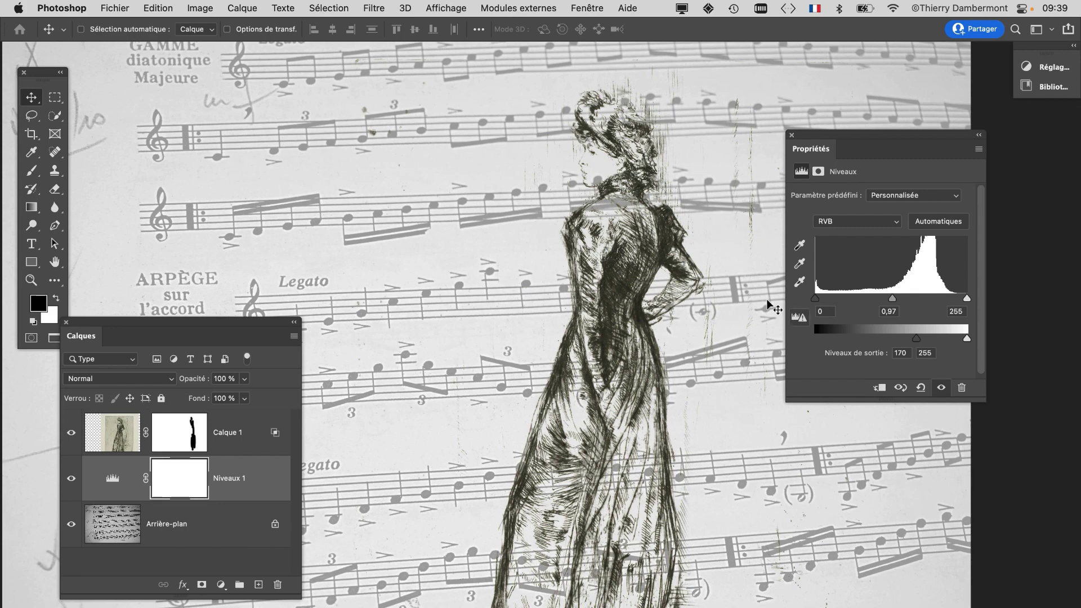
Move Calque 1 up and left on the score to about X 1489 px, Y -549 px, and clear space around the image
left_click(113, 441)
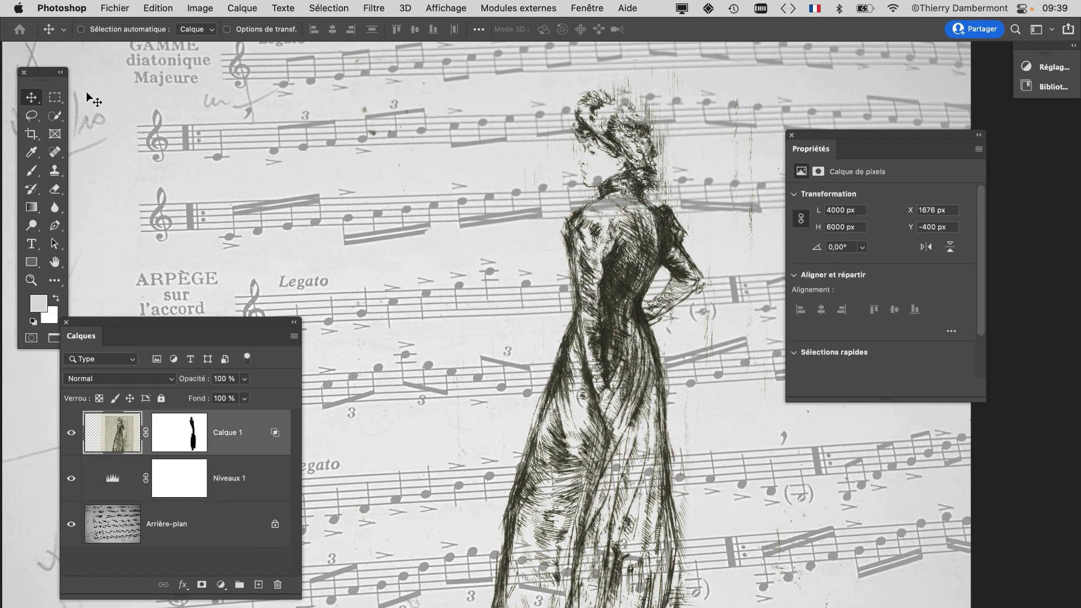
left_click_drag(653, 231, 624, 209)
scroll(625, 214, "down", 5)
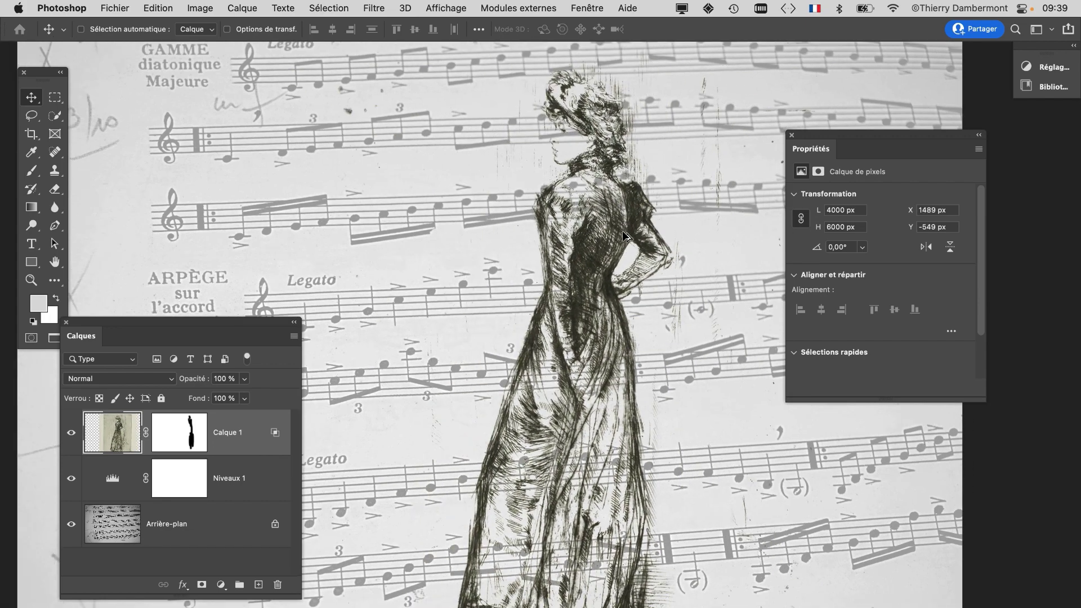
scroll(626, 234, "down", 3)
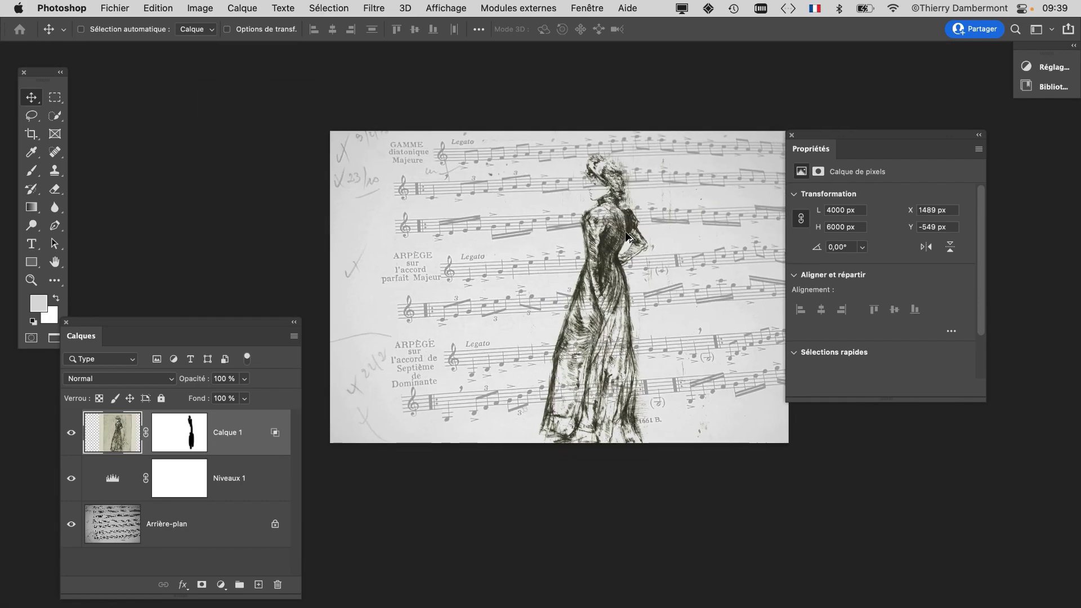
left_click_drag(809, 139, 1008, 157)
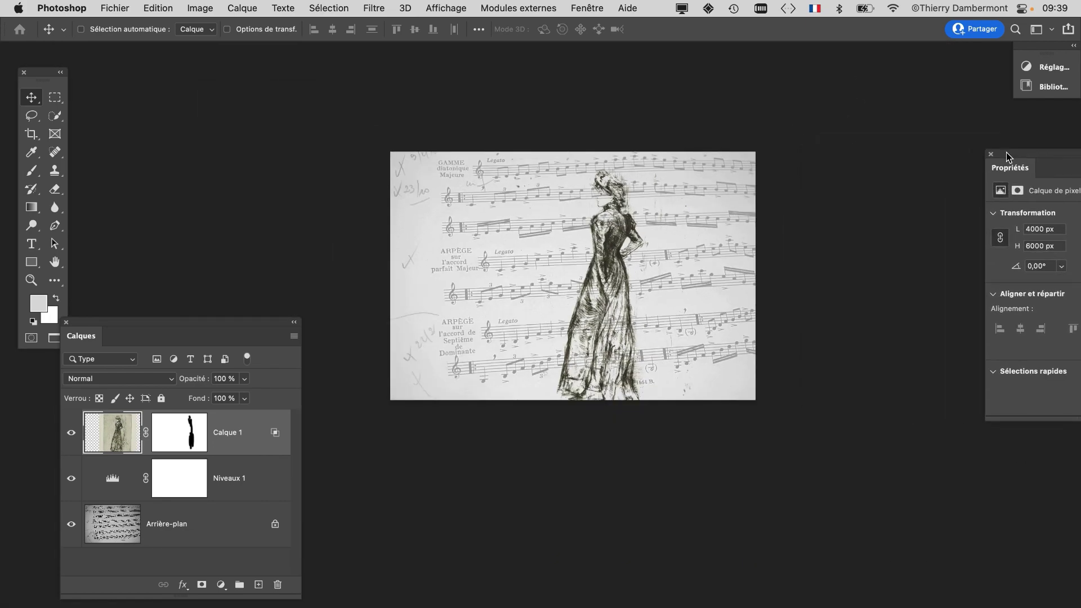
left_click_drag(269, 332, 242, 389)
scroll(672, 307, "down", 2)
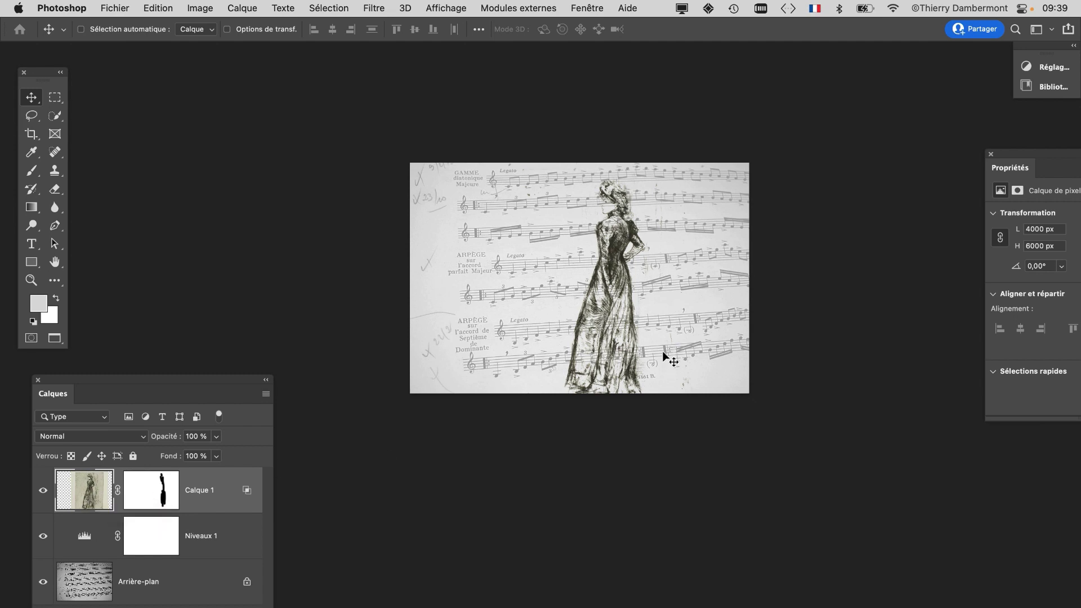
scroll(648, 338, "up", 2)
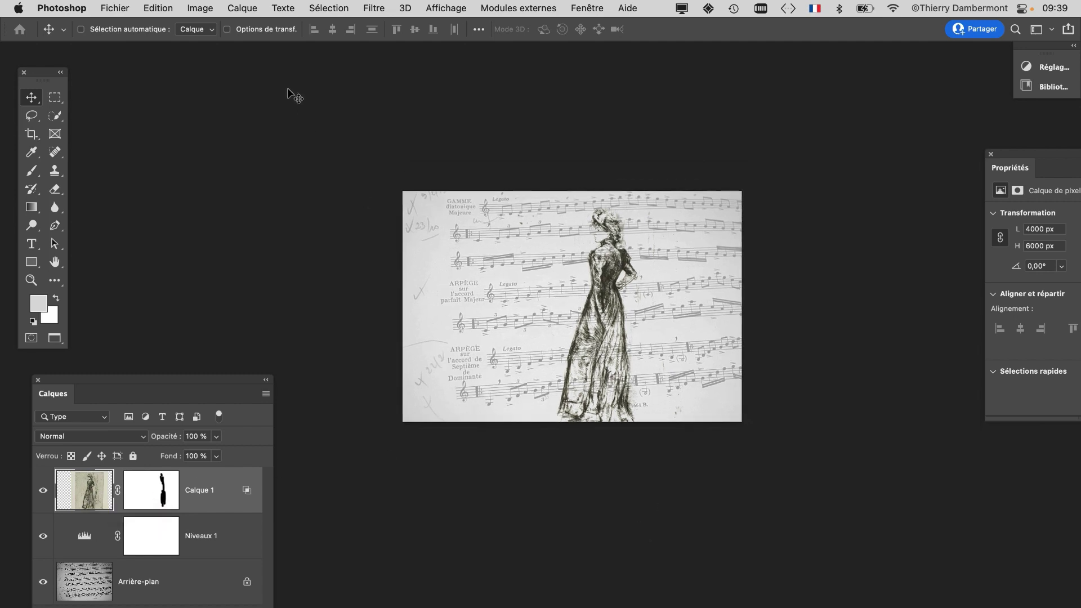
Free-transform Calque 1 to about 276 % and position it so the woman's head and torso fill the right half of the score
left_click(159, 8)
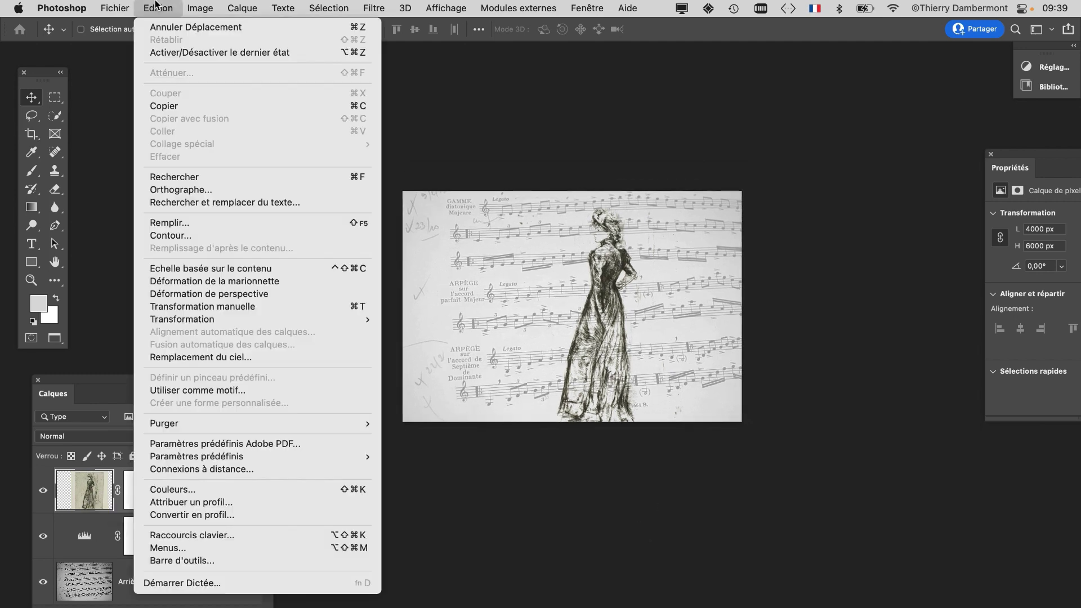
left_click(205, 307)
scroll(721, 492, "down", 3)
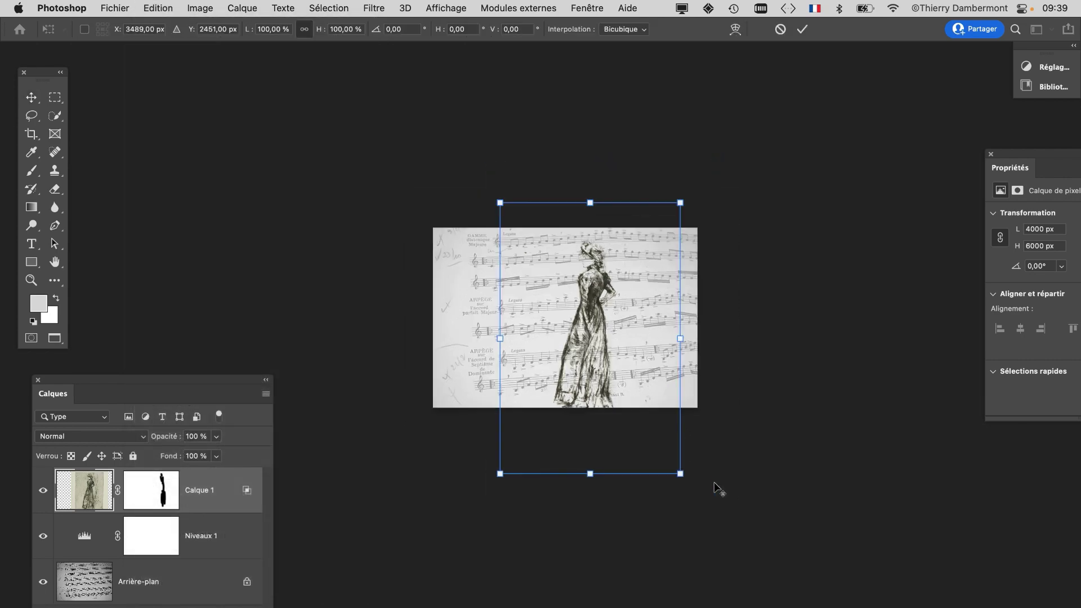
scroll(715, 488, "down", 1)
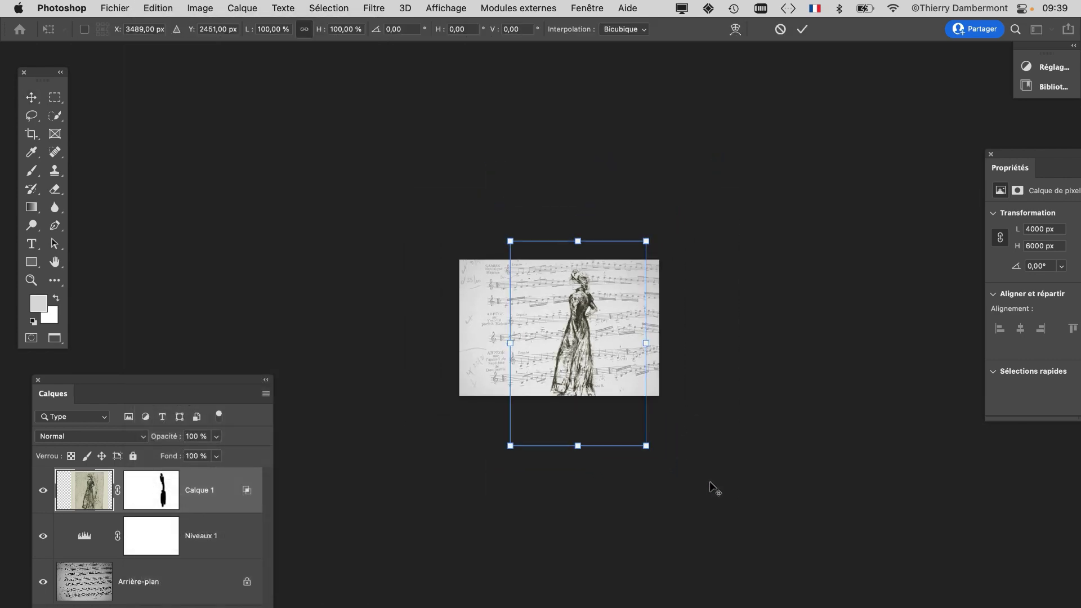
left_click_drag(646, 446, 778, 543)
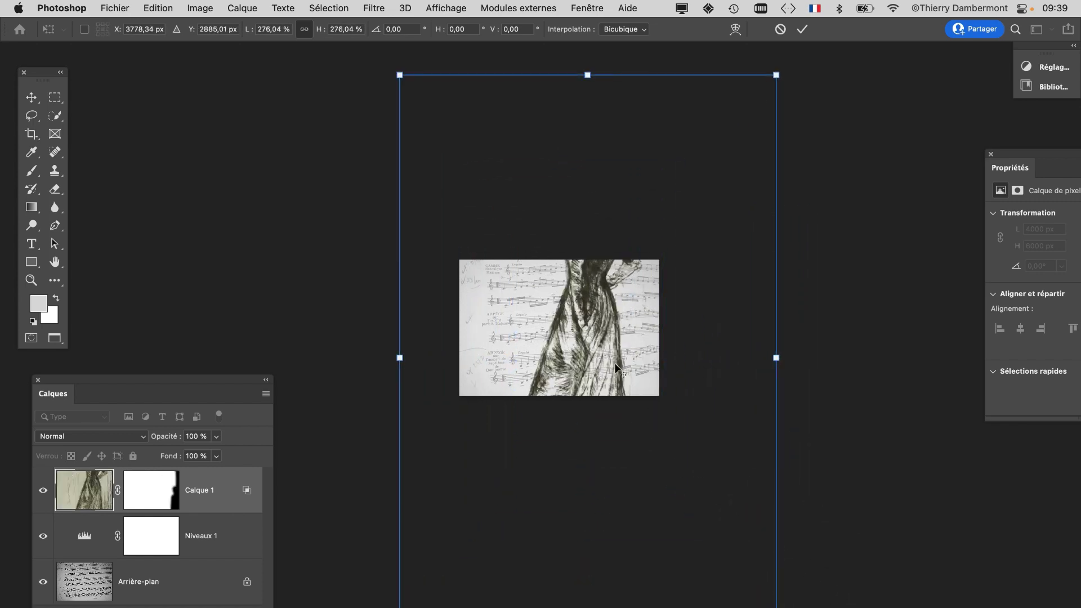
left_click_drag(589, 269, 599, 348)
scroll(569, 350, "down", 2)
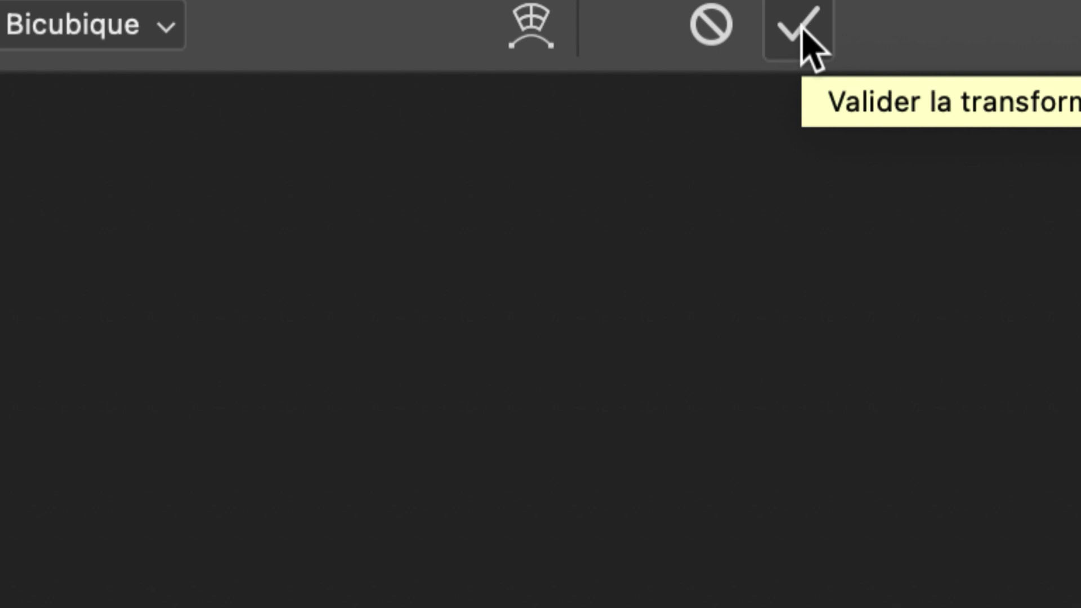
left_click(802, 33)
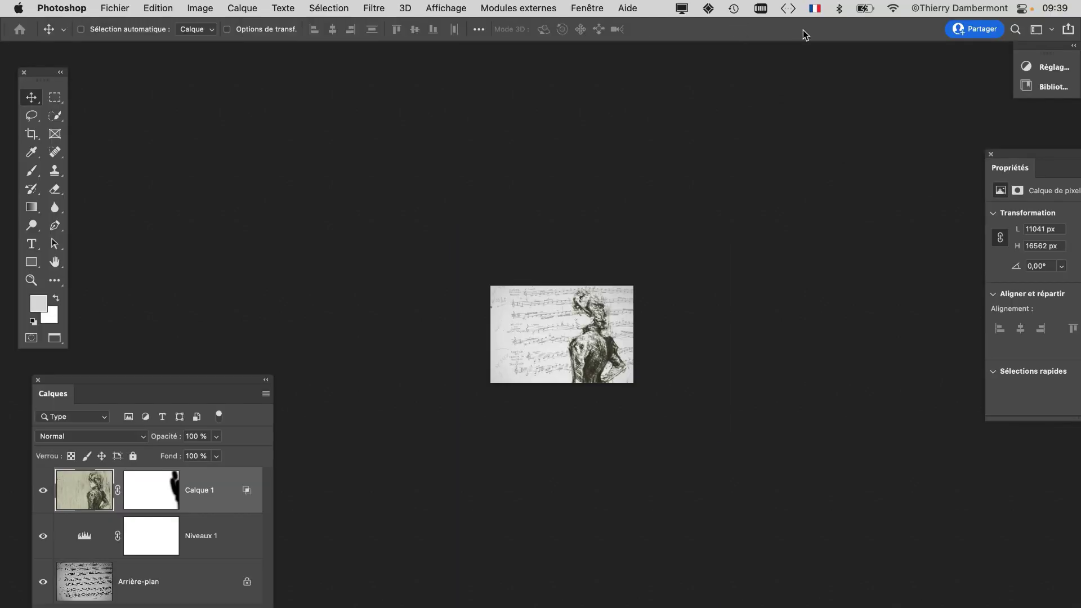
scroll(597, 315, "up", 5)
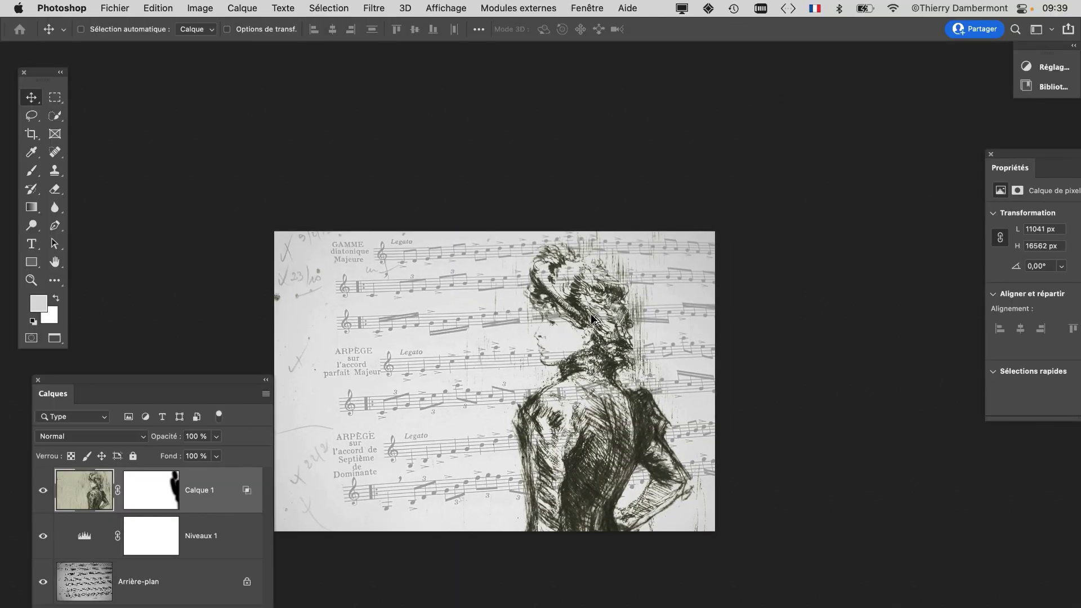
scroll(592, 319, "up", 3)
left_click_drag(565, 348, 644, 270)
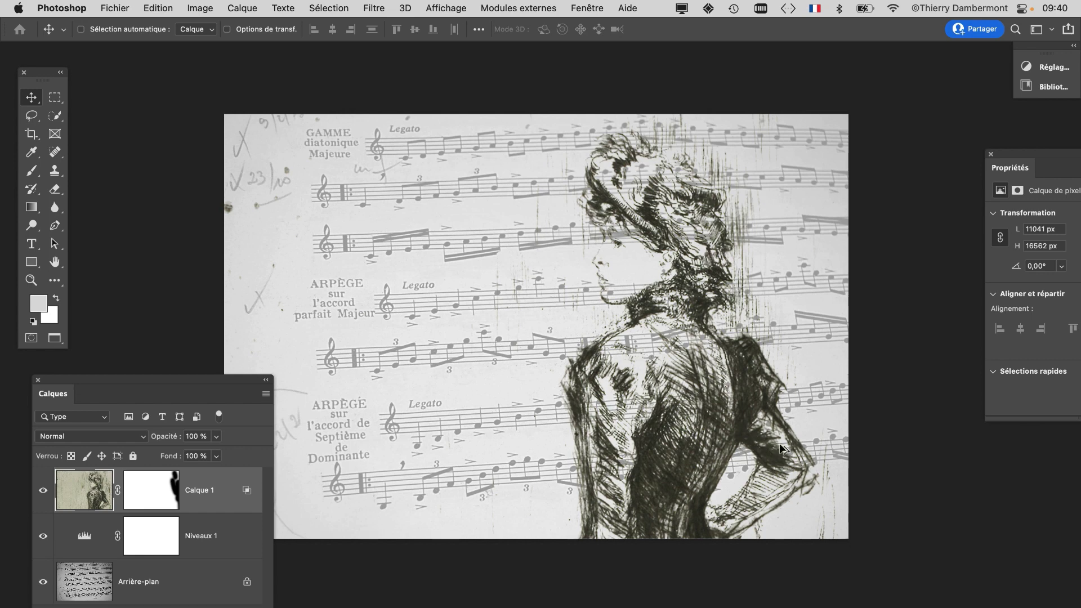
scroll(757, 435, "down", 2)
scroll(759, 434, "down", 2)
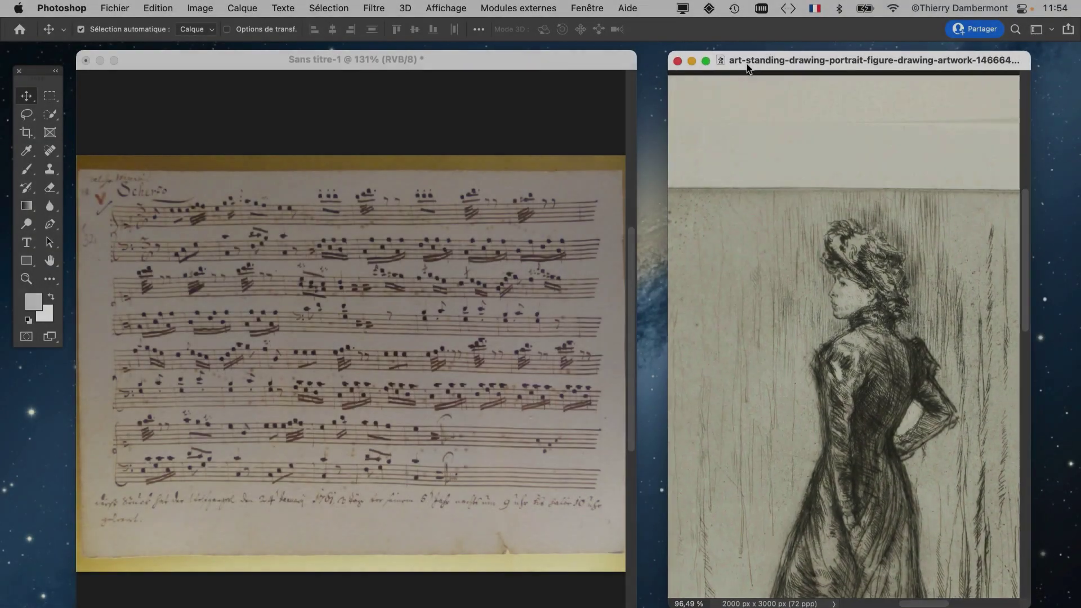
Arrange the score and engraving windows side by side, showing the whole engraving and narrowing the Sans titre-1 window to leave a gap
left_click(742, 67)
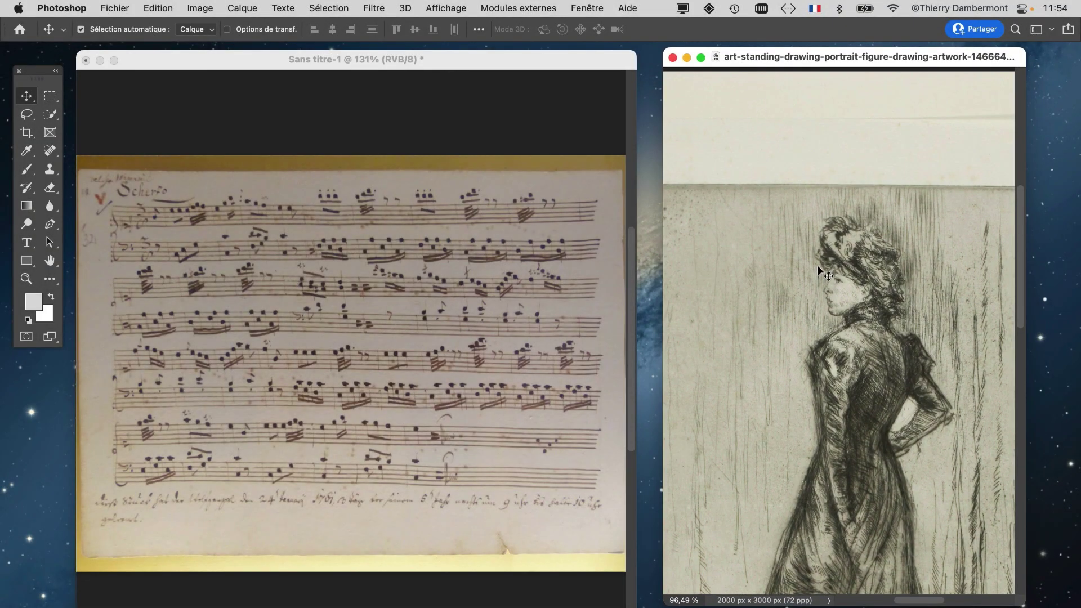
scroll(822, 279, "down", 5)
scroll(819, 280, "down", 2)
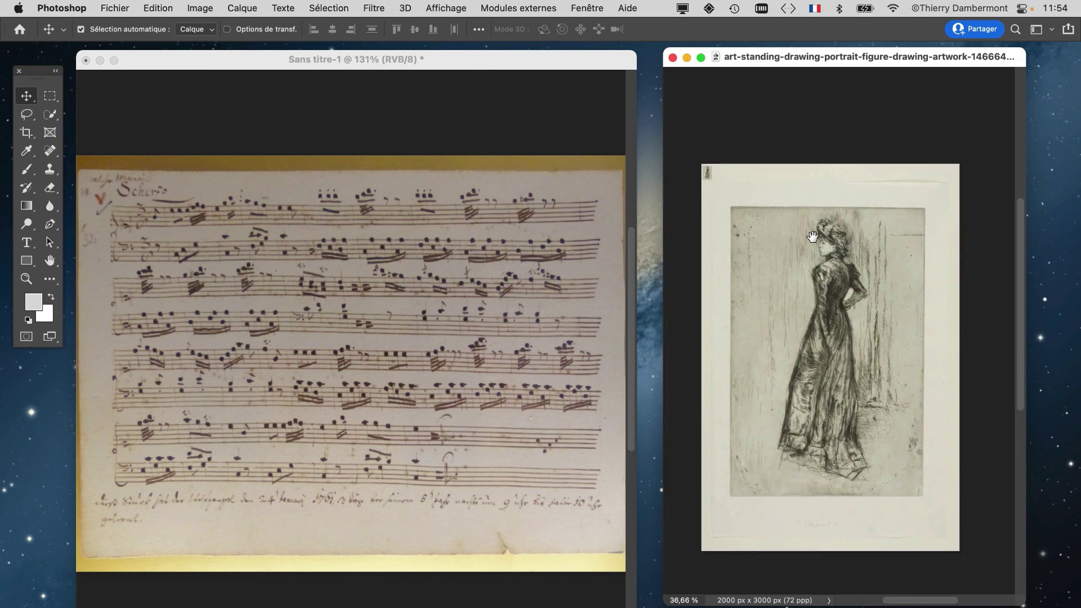
left_click(474, 61)
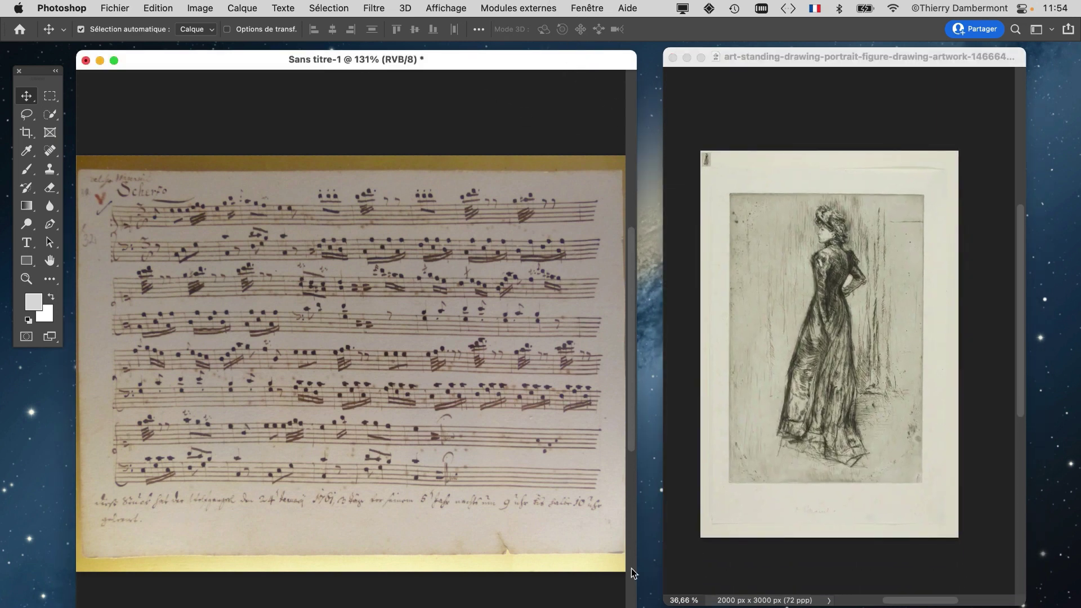
left_click_drag(635, 575, 471, 582)
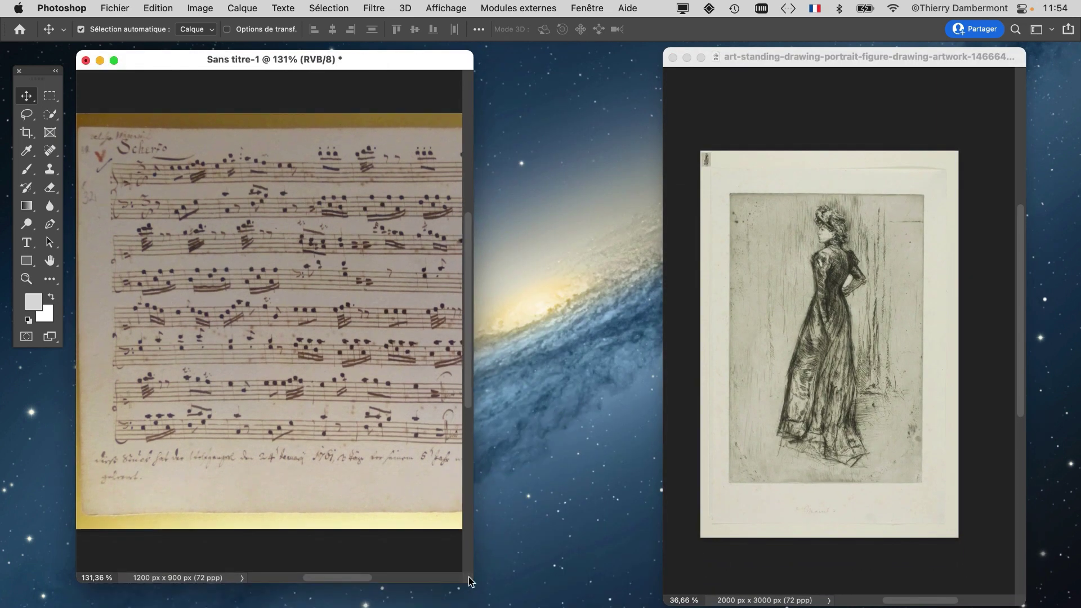
Display the layers list (Calques), place it between the two document windows and shorten it
left_click(603, 8)
left_click(616, 153)
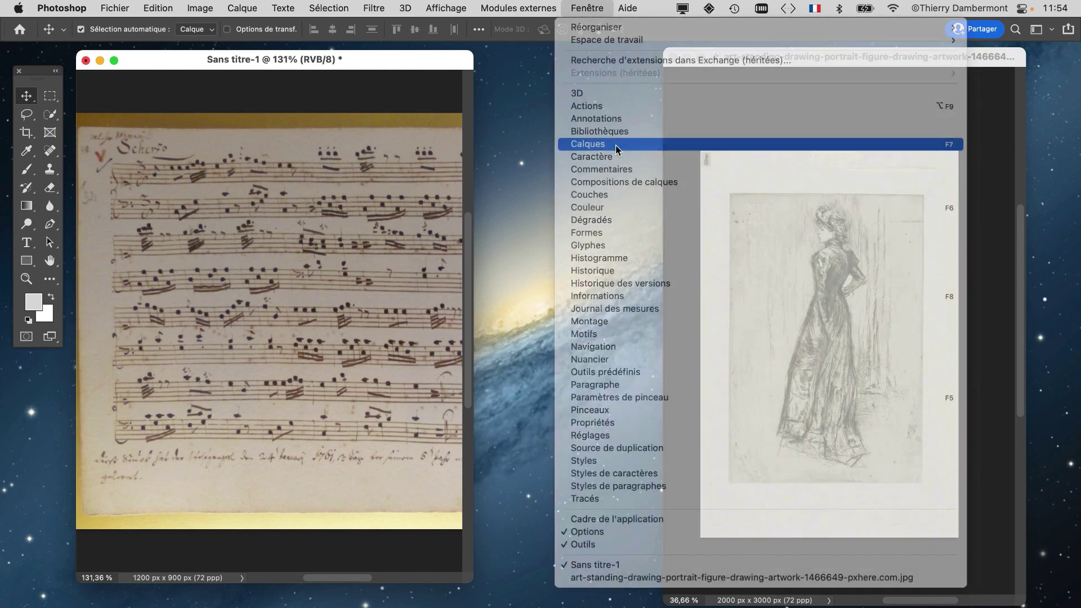
left_click_drag(871, 131, 590, 89)
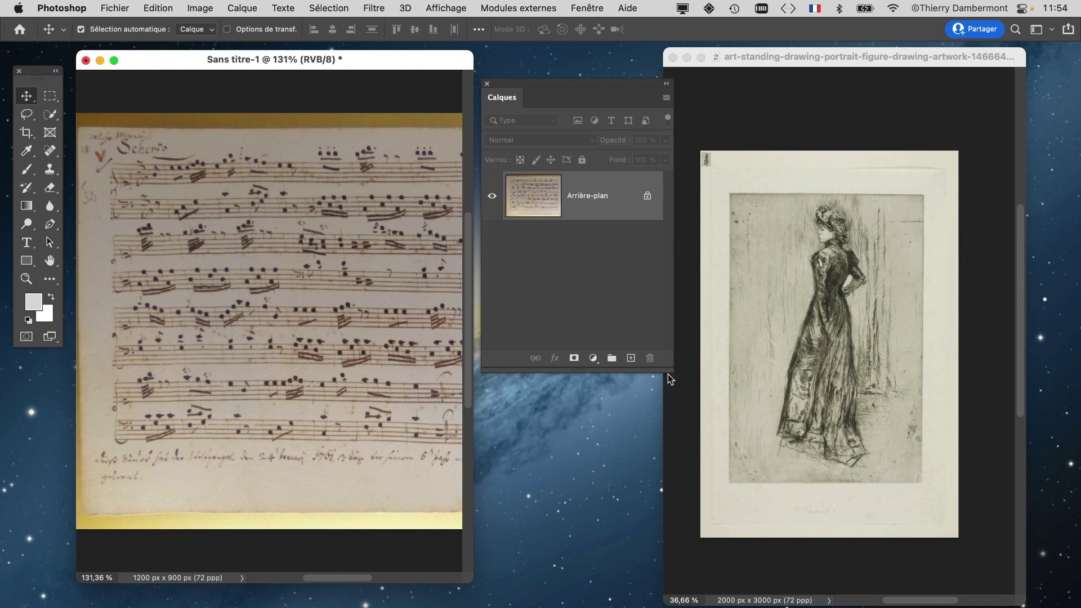
left_click_drag(667, 371, 647, 307)
Copy the engraving into the Sans titre-1 score document as a new layer and enlarge that document's window
left_click(780, 88)
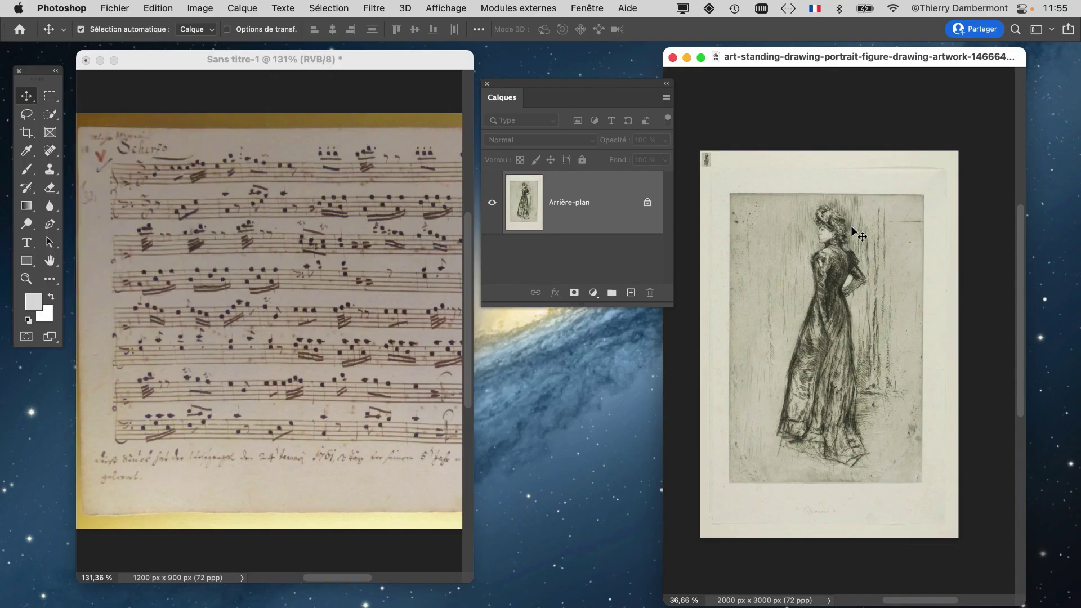
left_click_drag(852, 229, 252, 259)
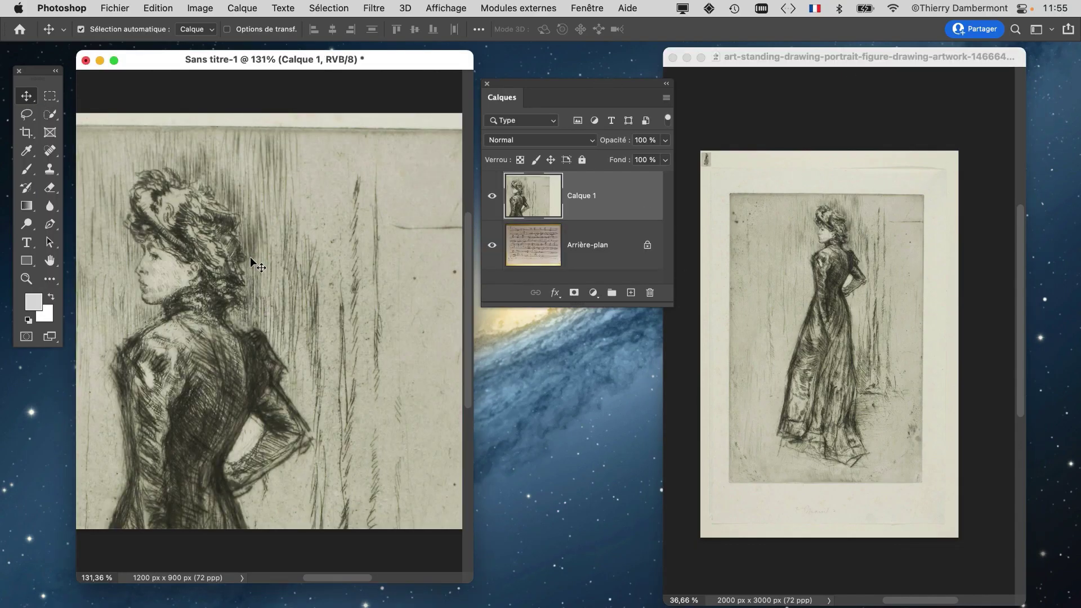
scroll(289, 355, "down", 3)
left_click_drag(473, 582, 583, 607)
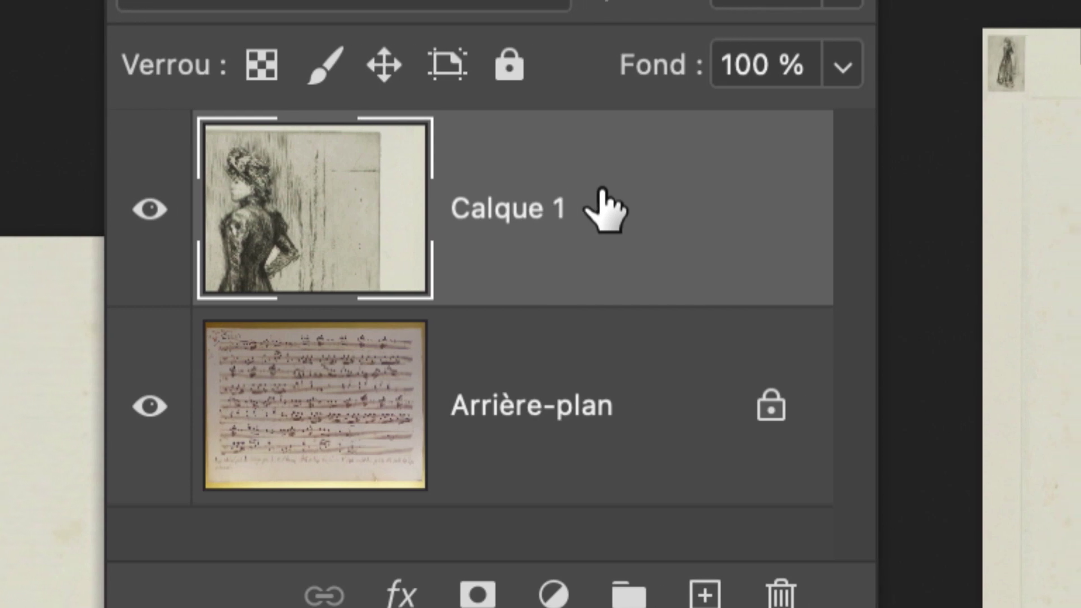
Delete Calque 1 from the Sans titre-1 document
left_click_drag(603, 210, 778, 597)
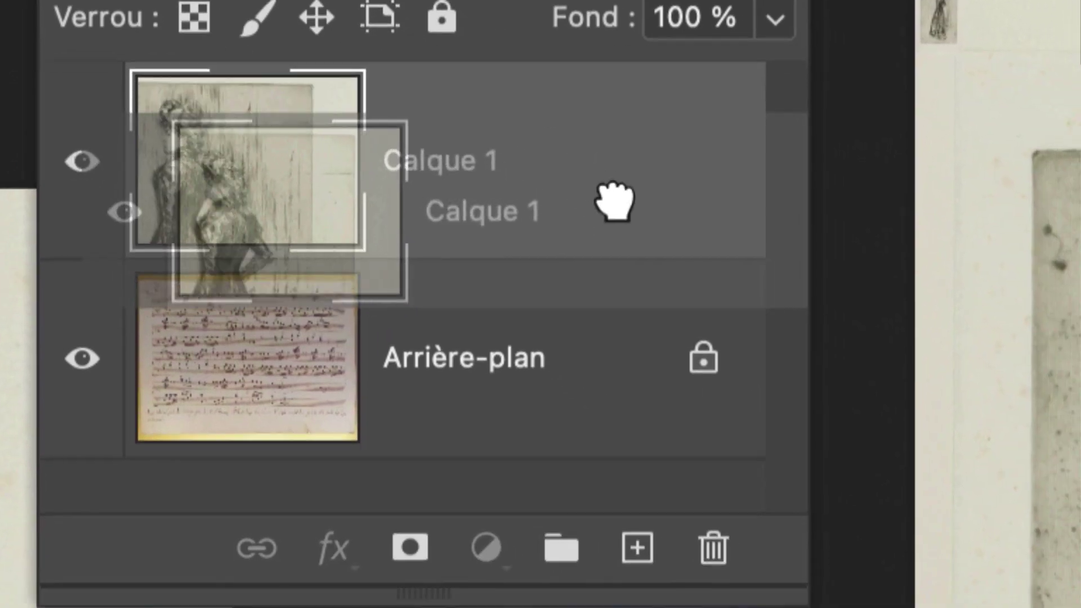
left_click_drag(634, 271, 637, 271)
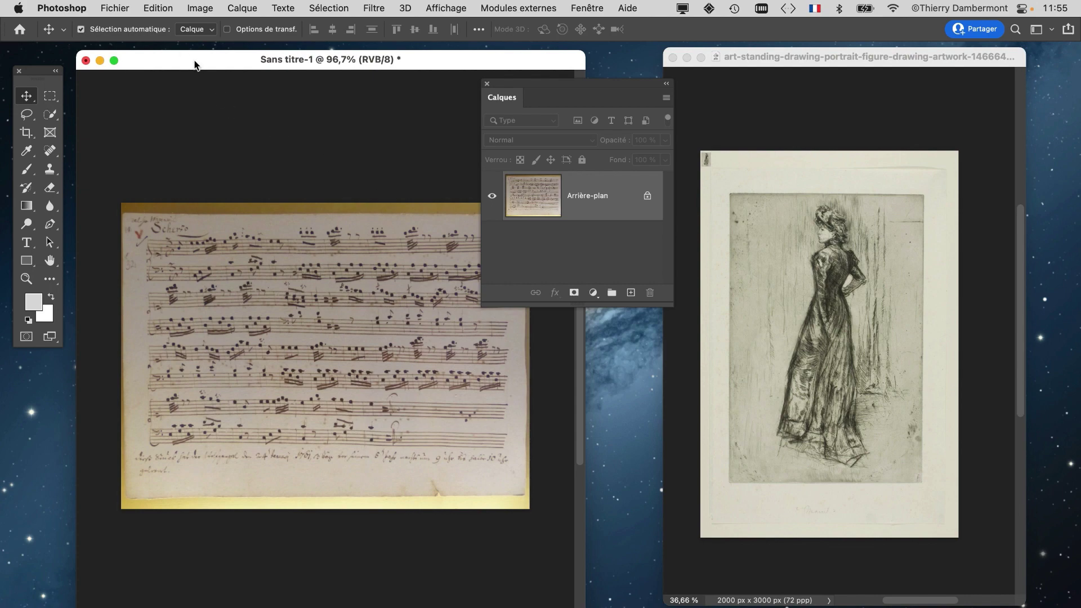
Open the image size settings (Taille de l'image) of the Sans titre-1 score to check its dimensions and resolution
mouse_move(193, 66)
left_mouse_down()
mouse_move(501, 49)
mouse_move(197, 70)
left_mouse_up()
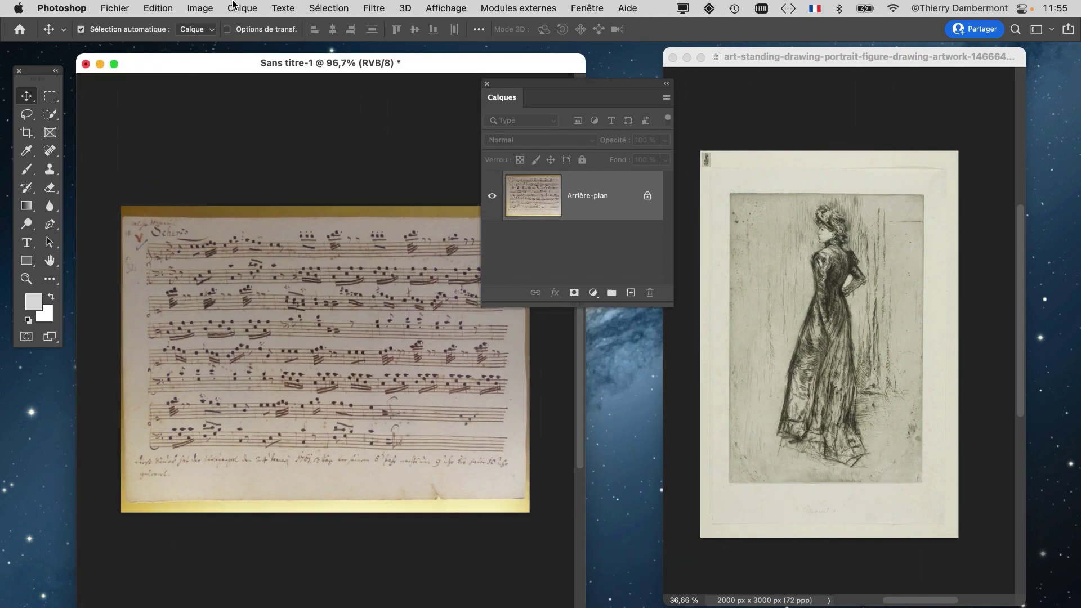
left_click(219, 7)
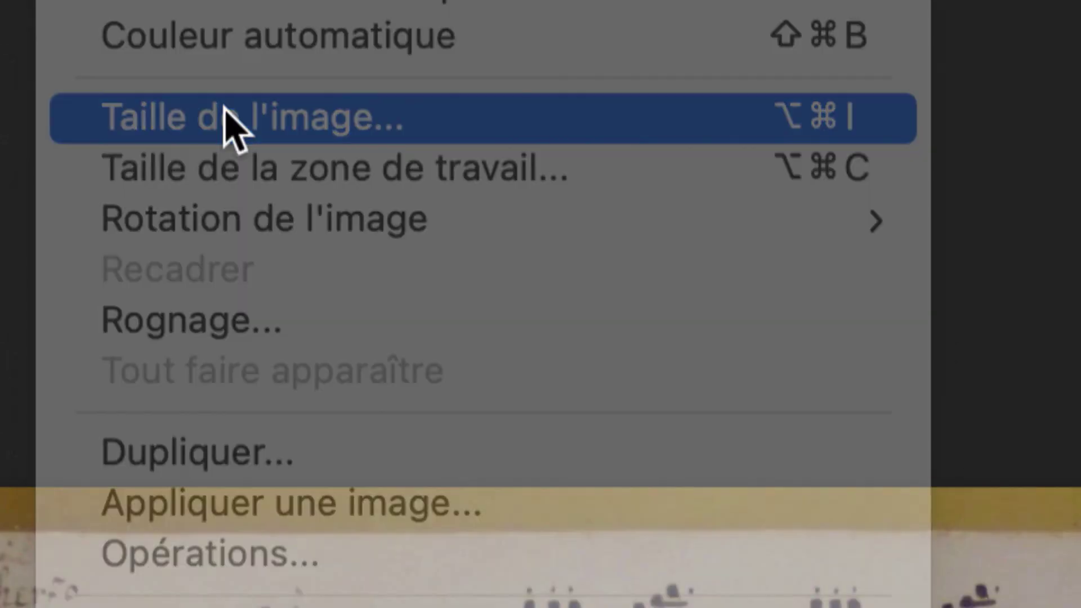
left_click(231, 121)
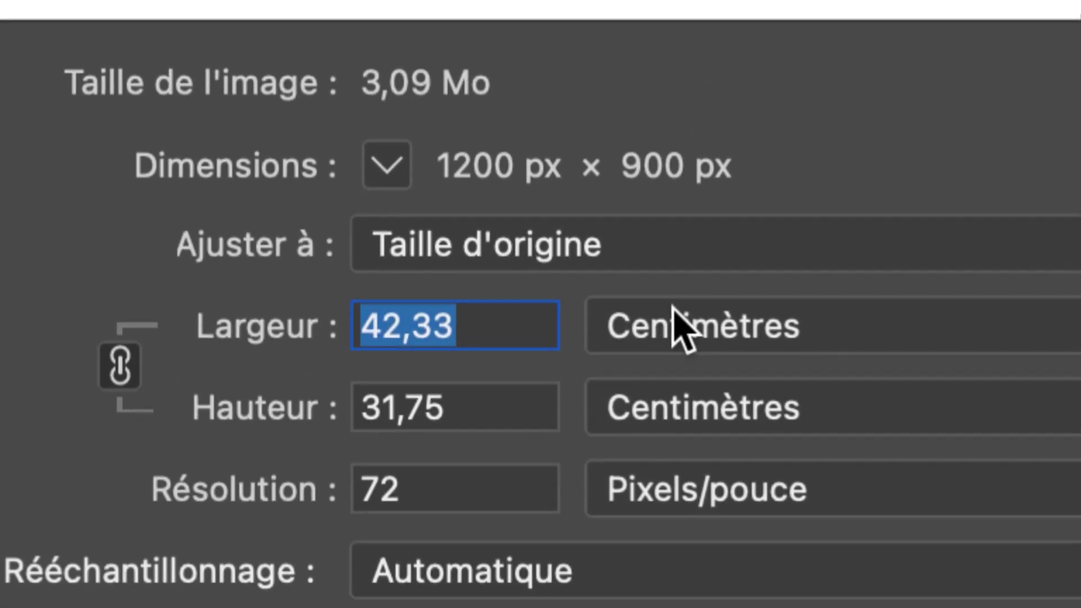
Switch the image's width and height units to percent and set the width to 300 %, keeping the proportions linked
left_click(676, 323)
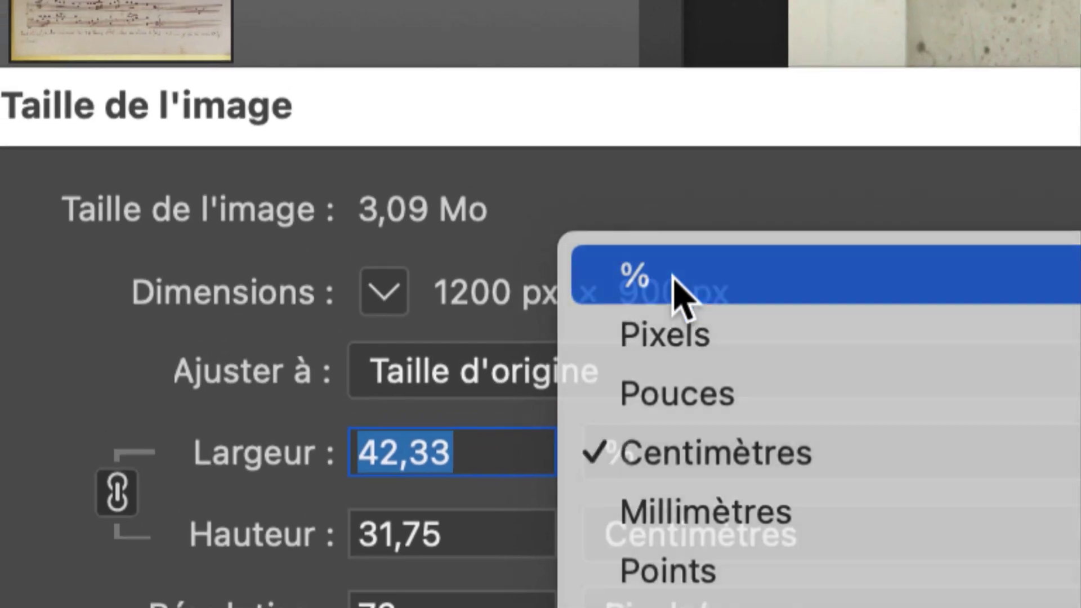
left_click(678, 225)
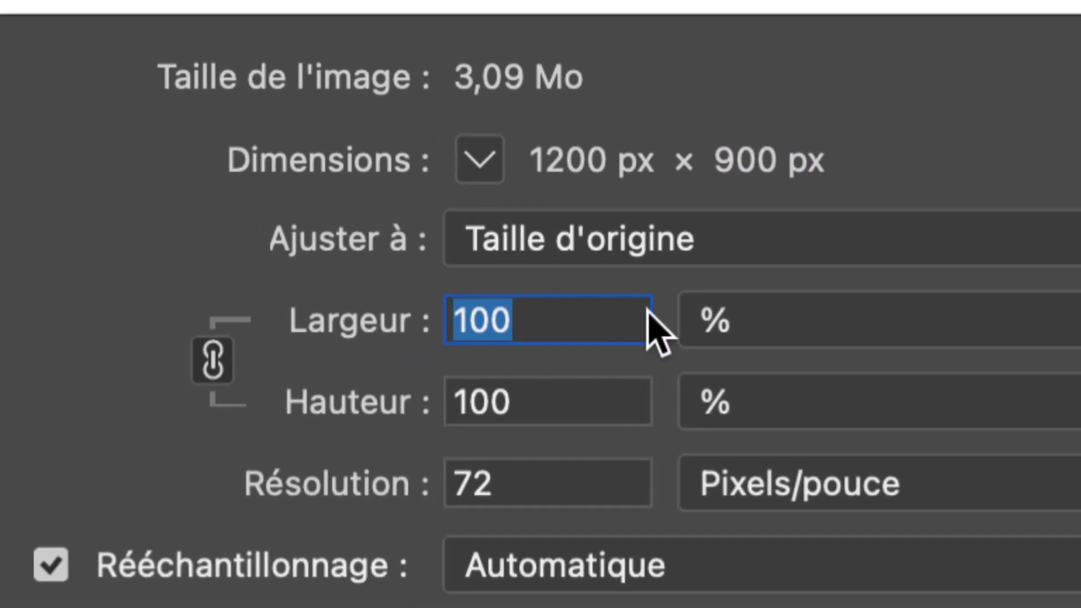
left_click_drag(572, 319, 419, 324)
type("300")
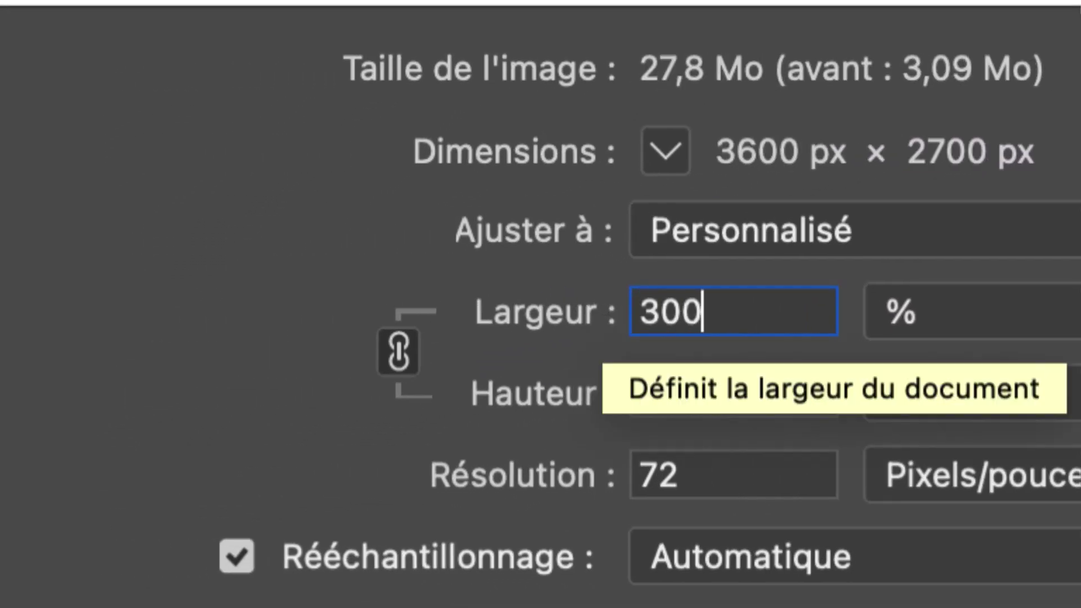
double_click(787, 314)
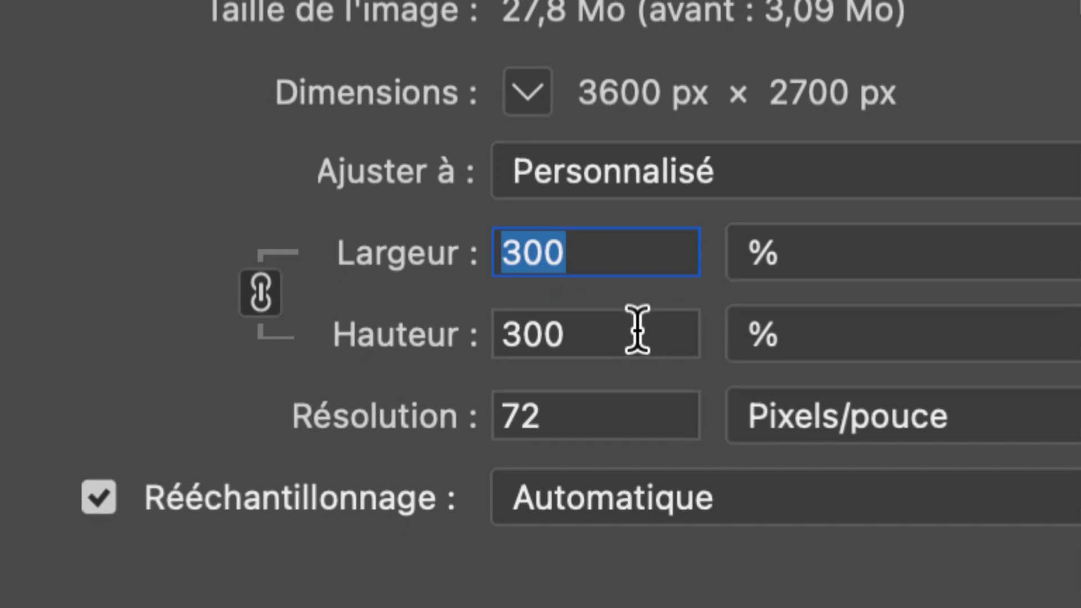
double_click(508, 507)
double_click(620, 266)
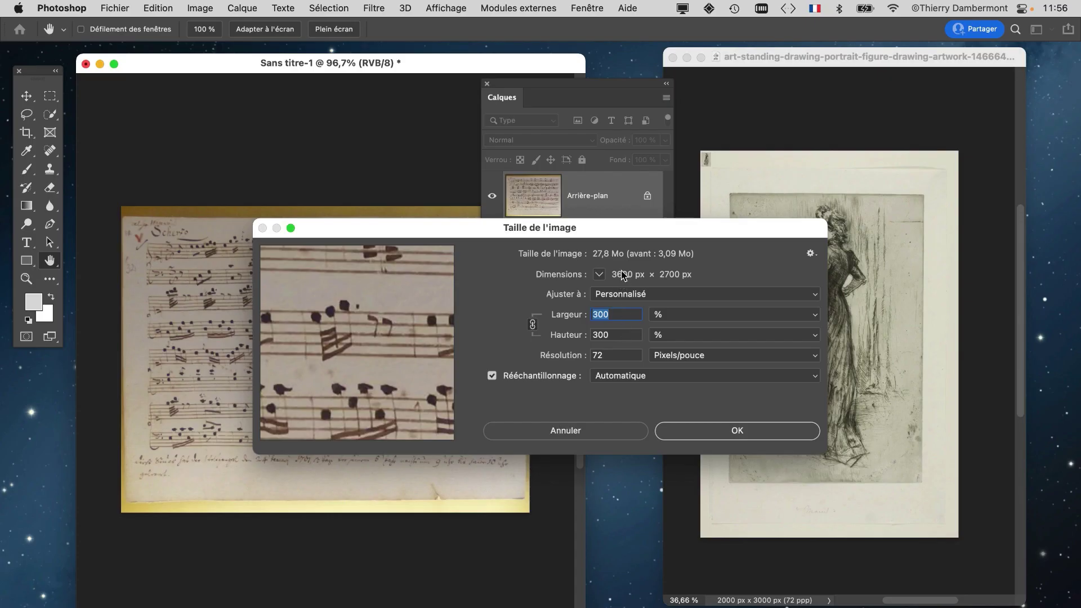
left_click_drag(627, 236, 671, 528)
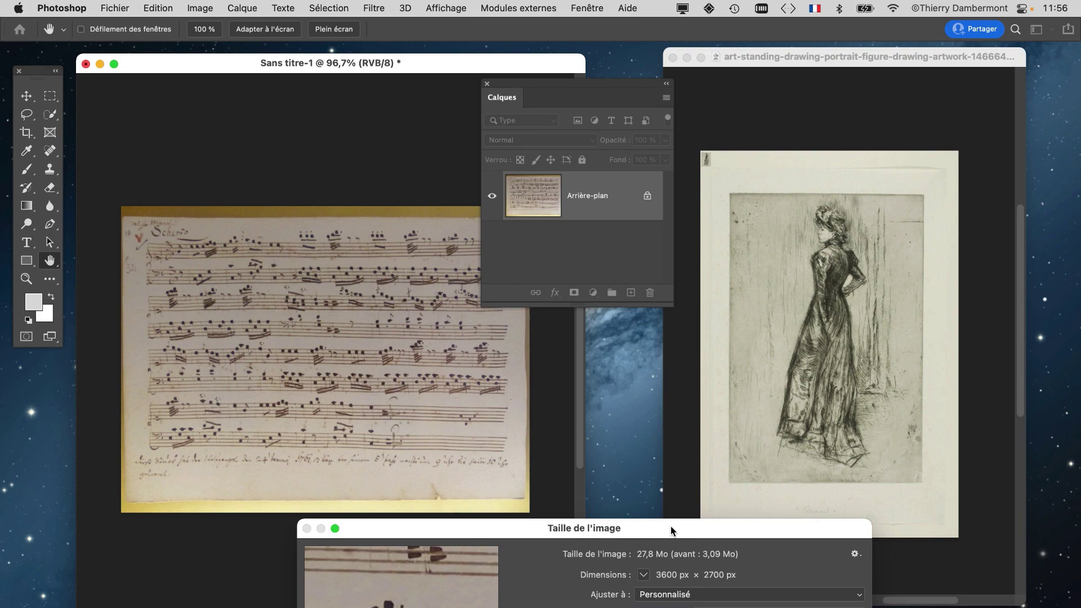
left_click_drag(670, 526, 743, 192)
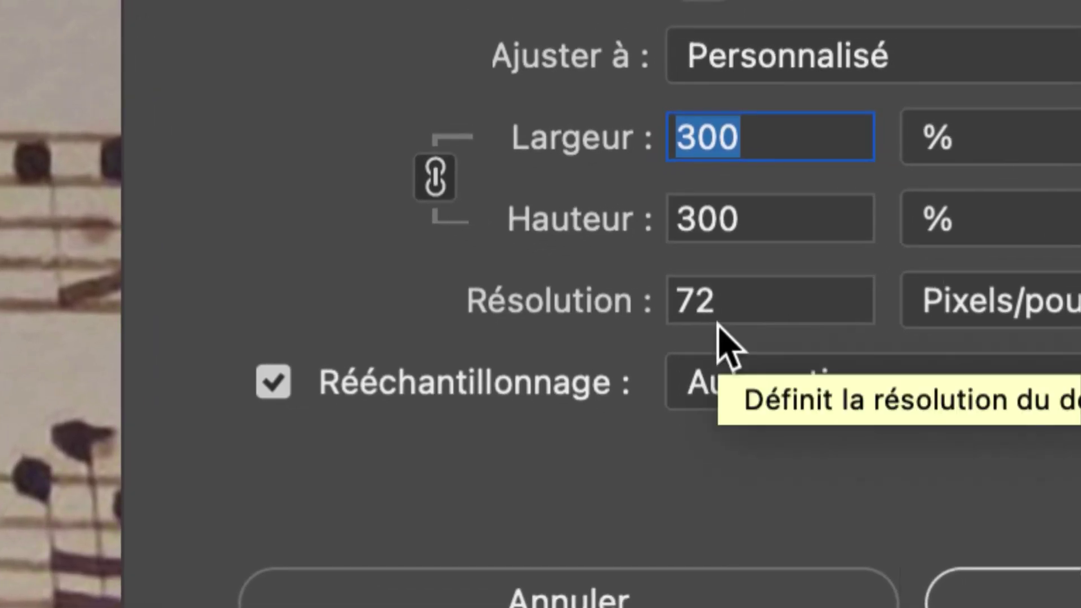
key("alt")
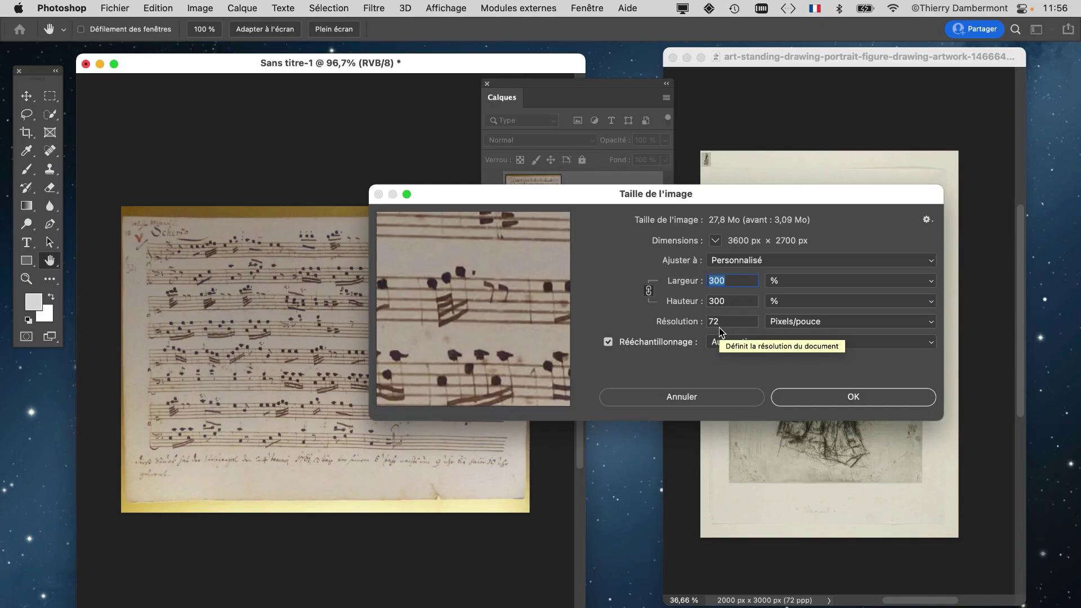
key("alt")
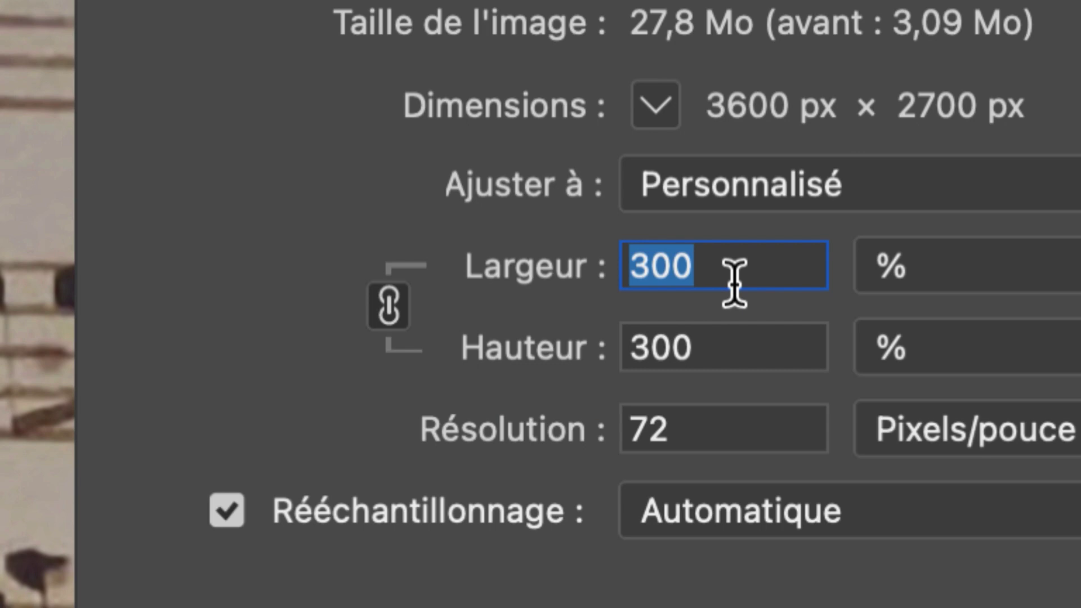
left_click(734, 282)
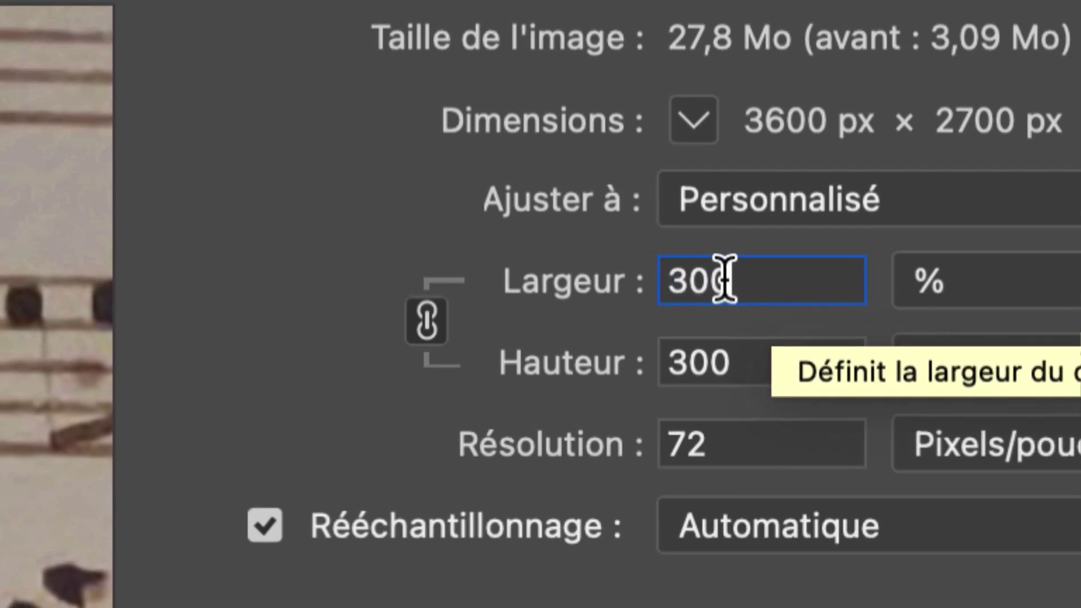
left_click_drag(725, 280, 656, 292)
left_click_drag(743, 361, 622, 348)
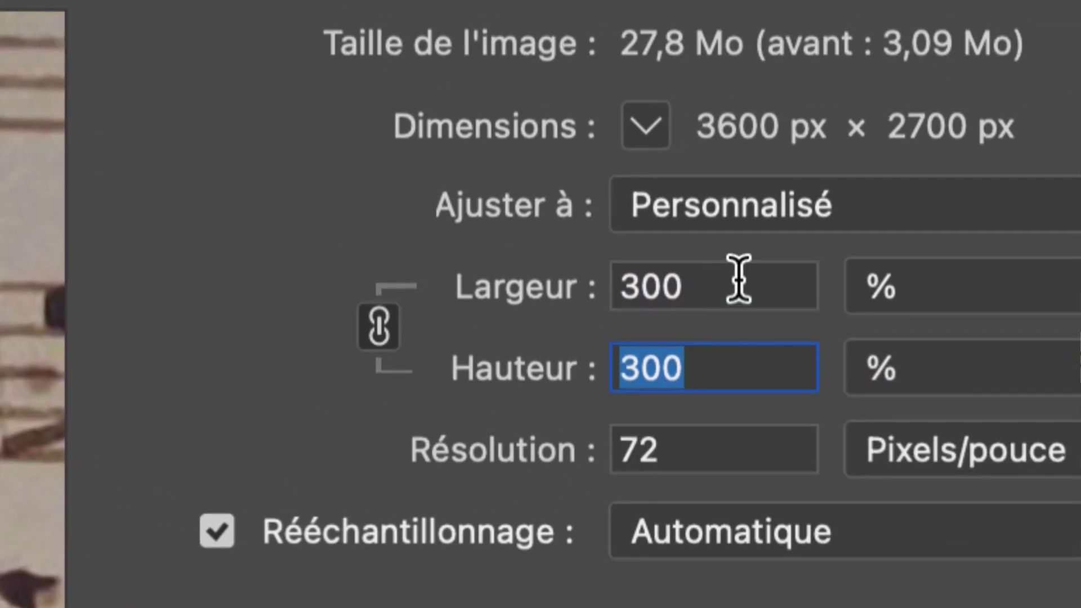
double_click(743, 287)
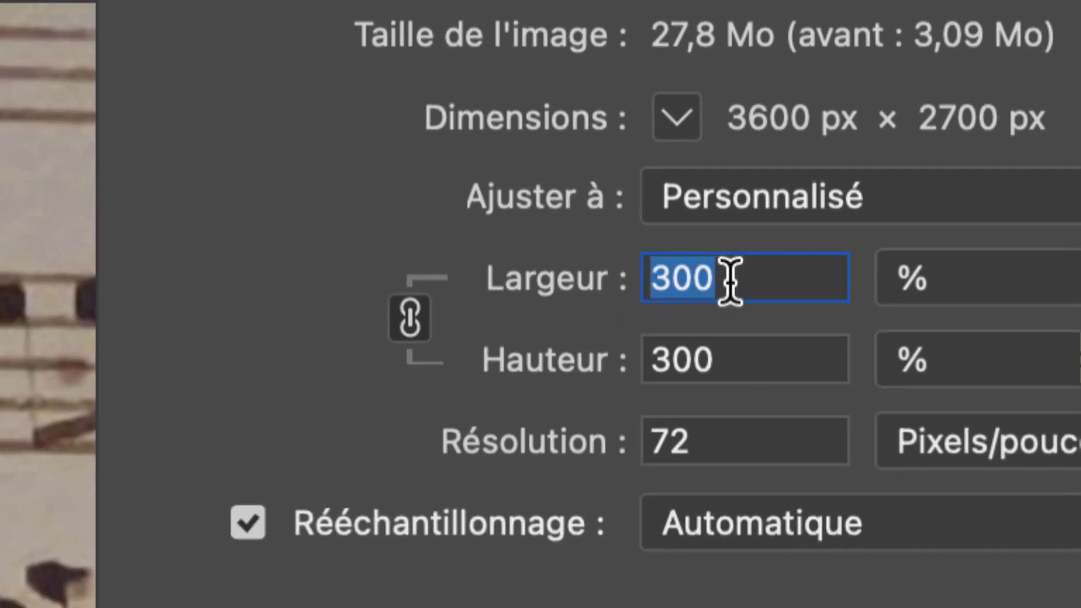
left_click(598, 391)
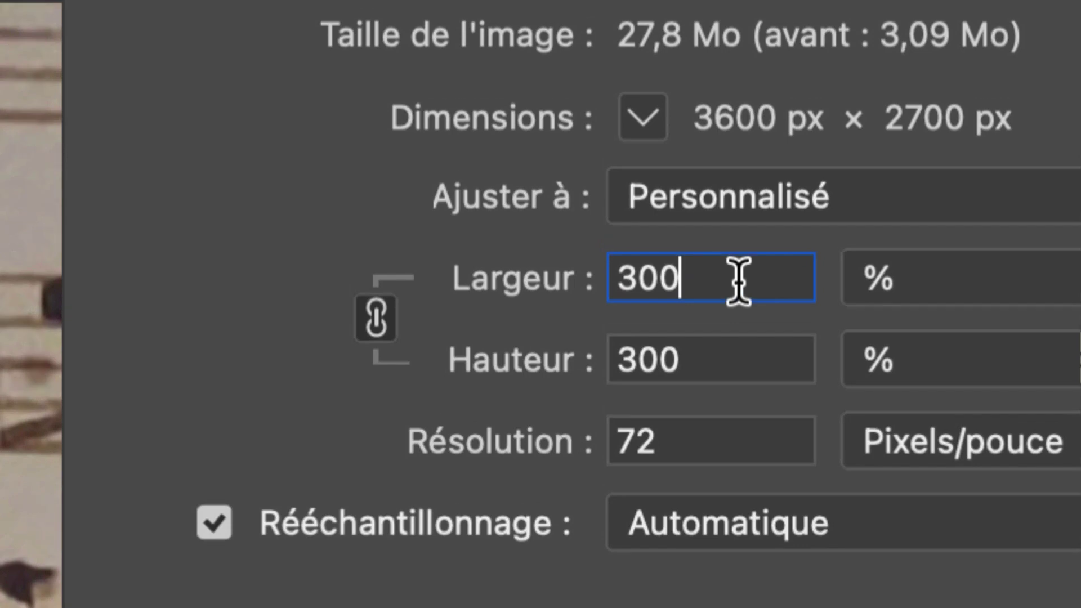
left_click(754, 290)
double_click(739, 299)
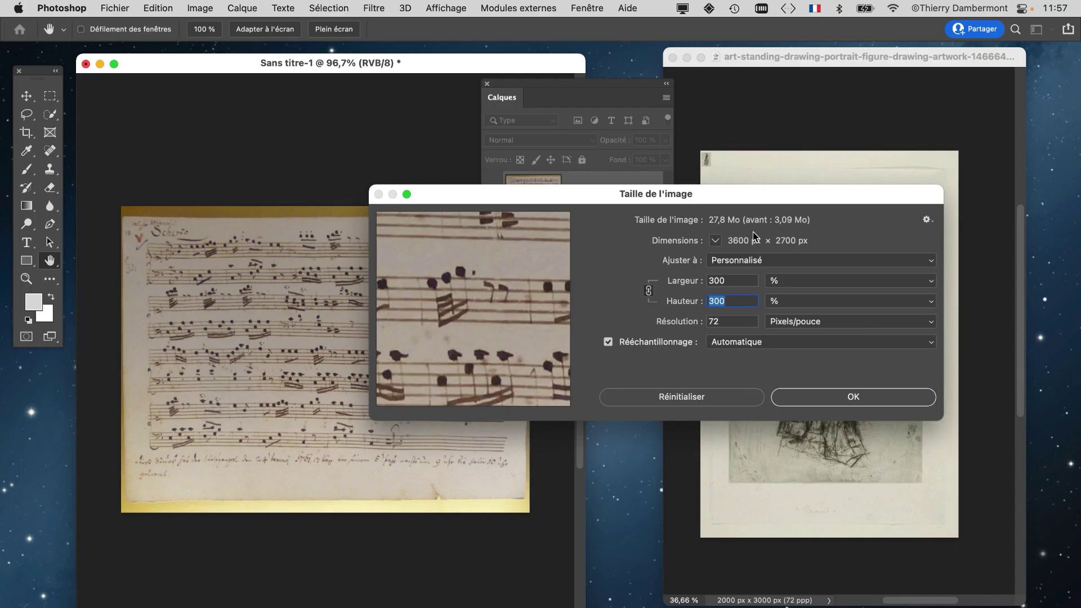
Apply the 300 % resize to the sheet music image and inspect the enlarged score
left_click(843, 398)
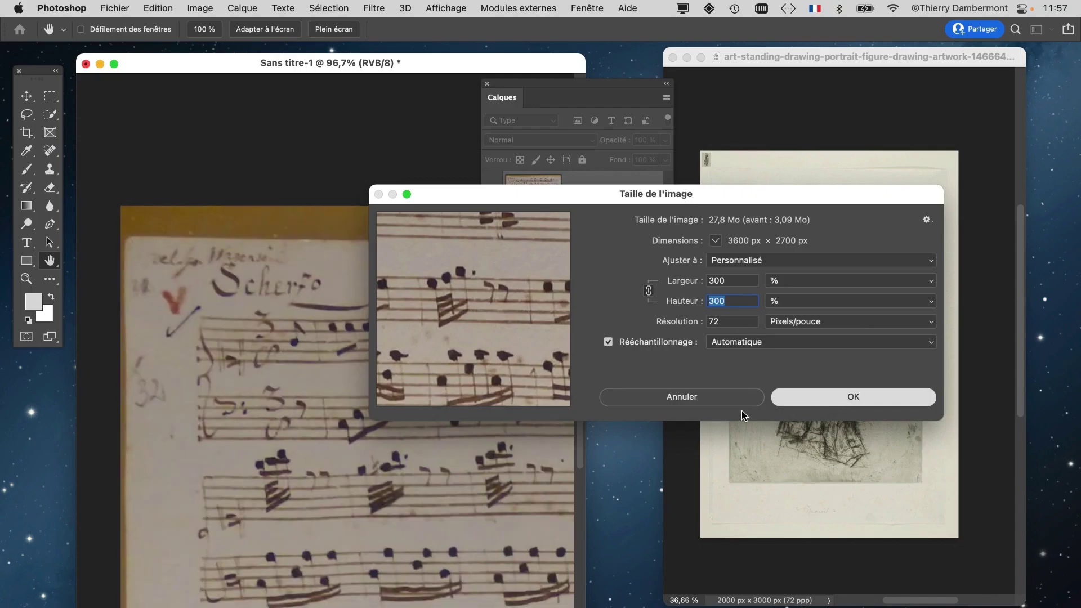
scroll(340, 398, "up", 2)
key("space")
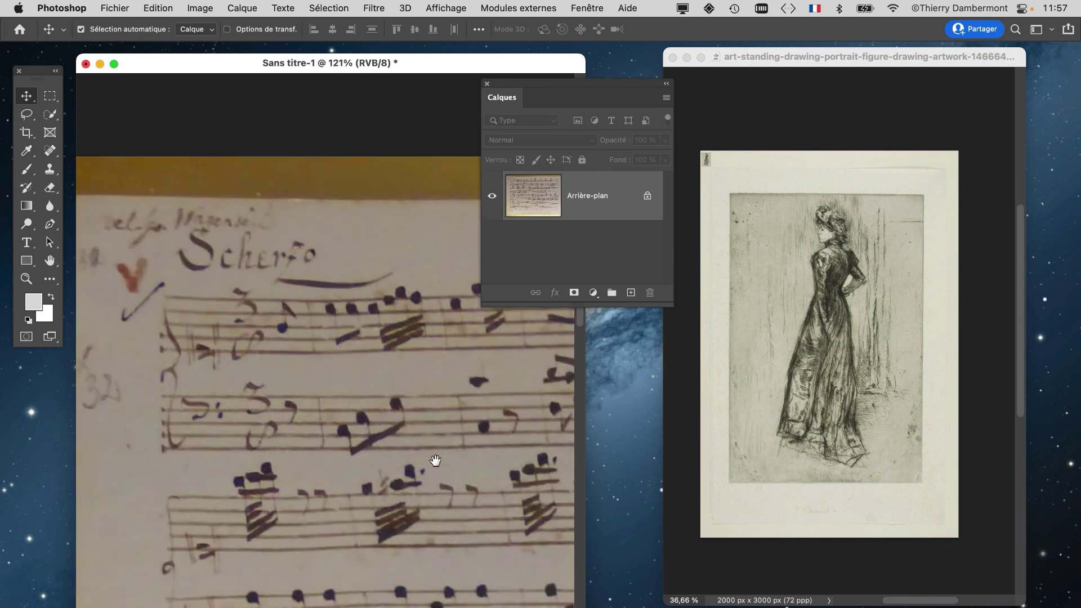
left_click_drag(441, 472, 329, 272)
left_click_drag(337, 388, 335, 386)
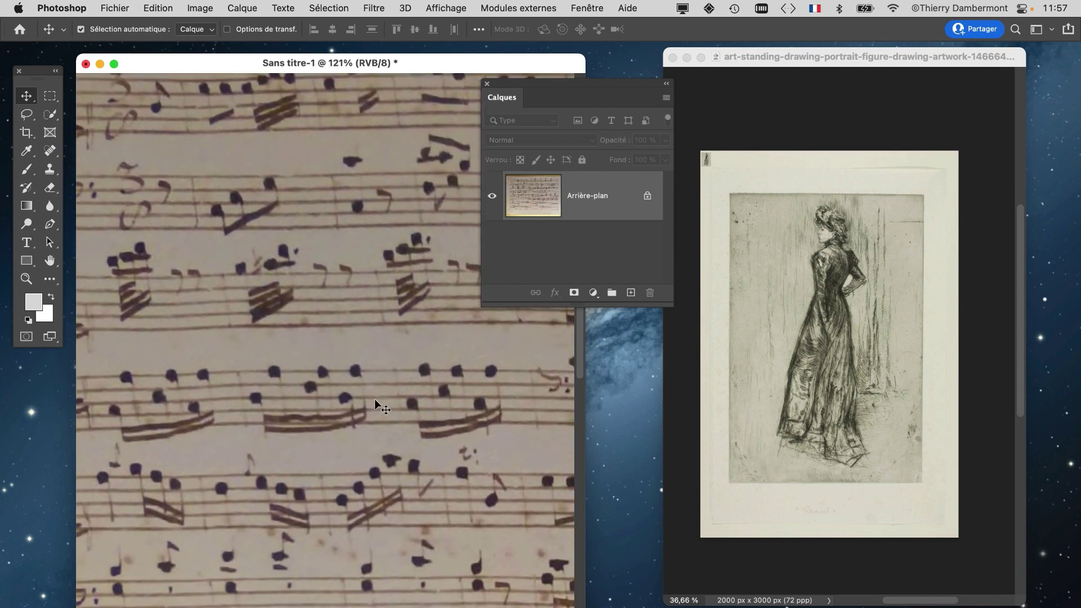
scroll(372, 399, "down", 3)
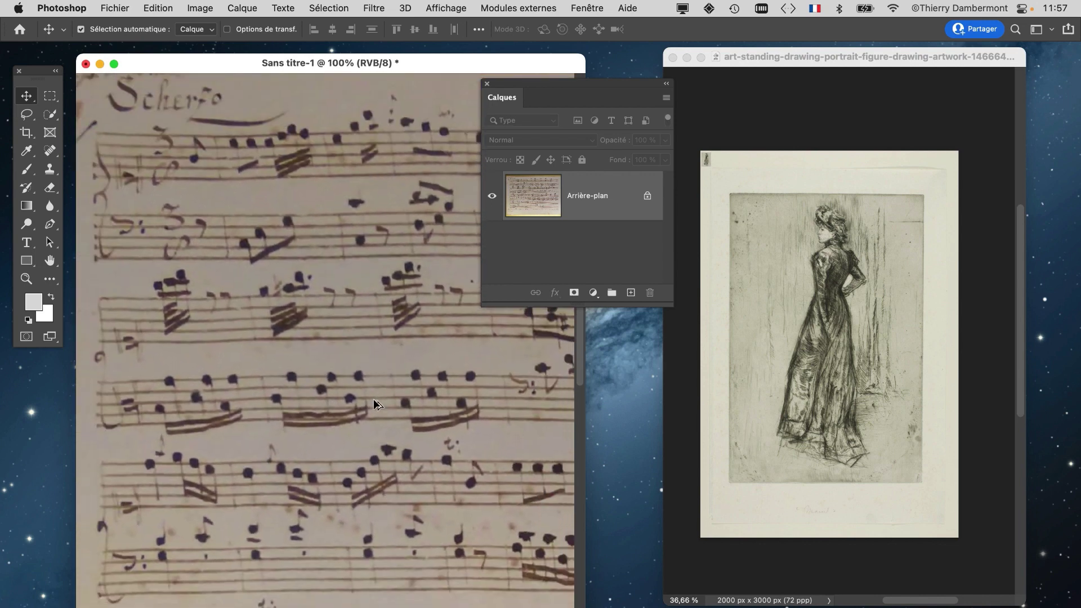
scroll(374, 397, "down", 5)
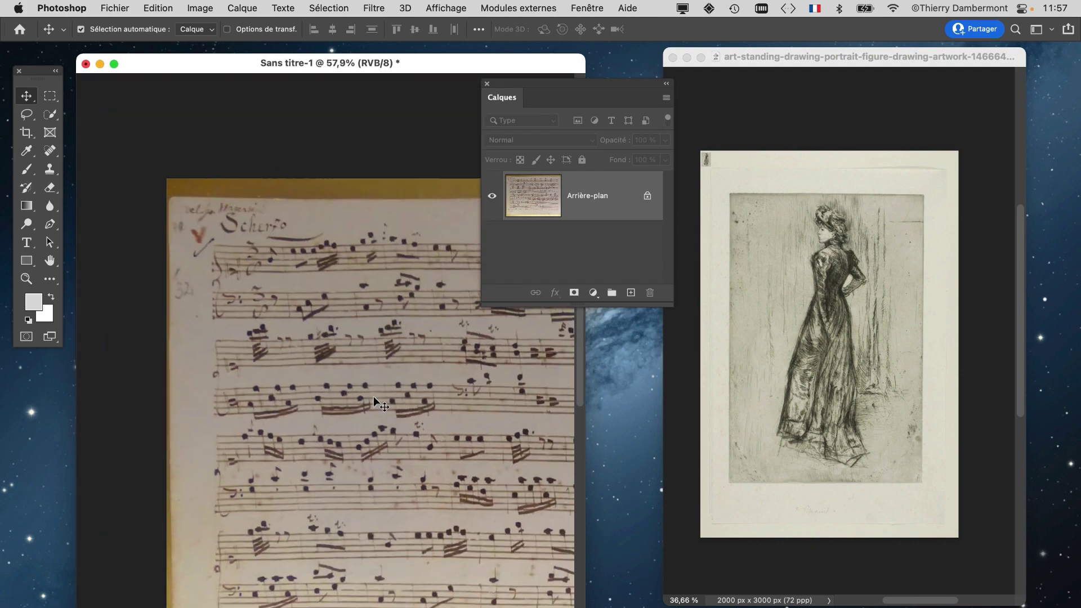
key("space")
left_click_drag(373, 396, 241, 309)
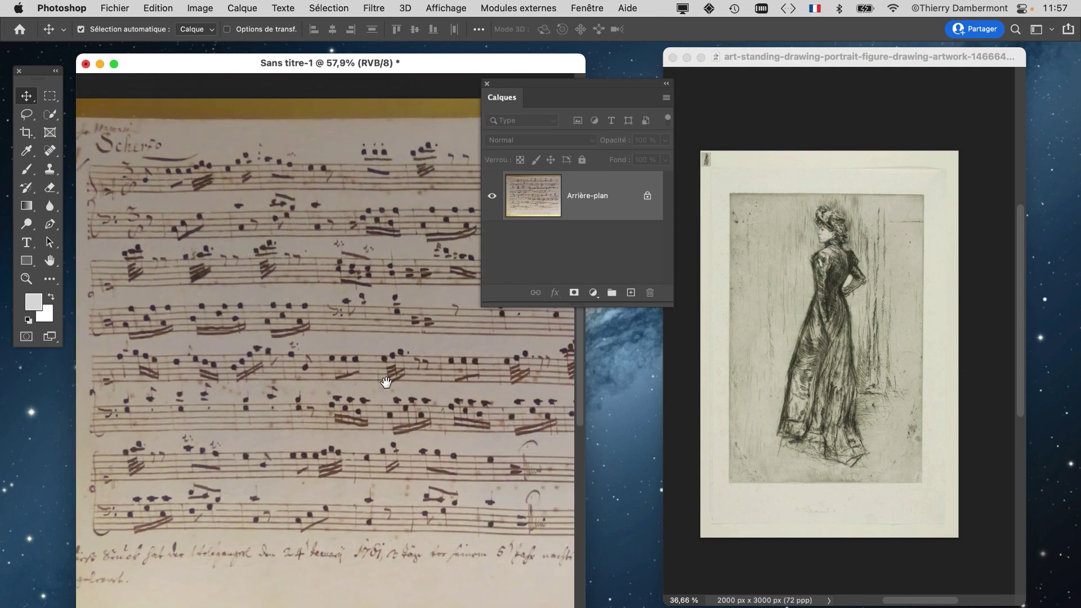
left_click_drag(386, 379, 292, 372)
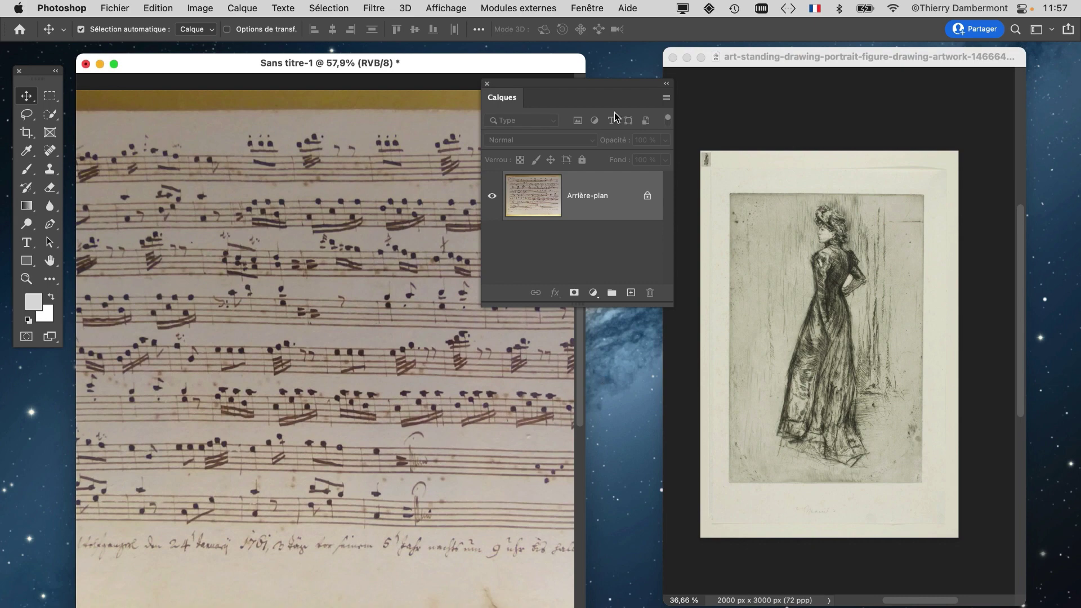
Copy the drawing of the standing woman onto the sheet music document and show that document in full-screen mode
left_click_drag(597, 85, 613, 112)
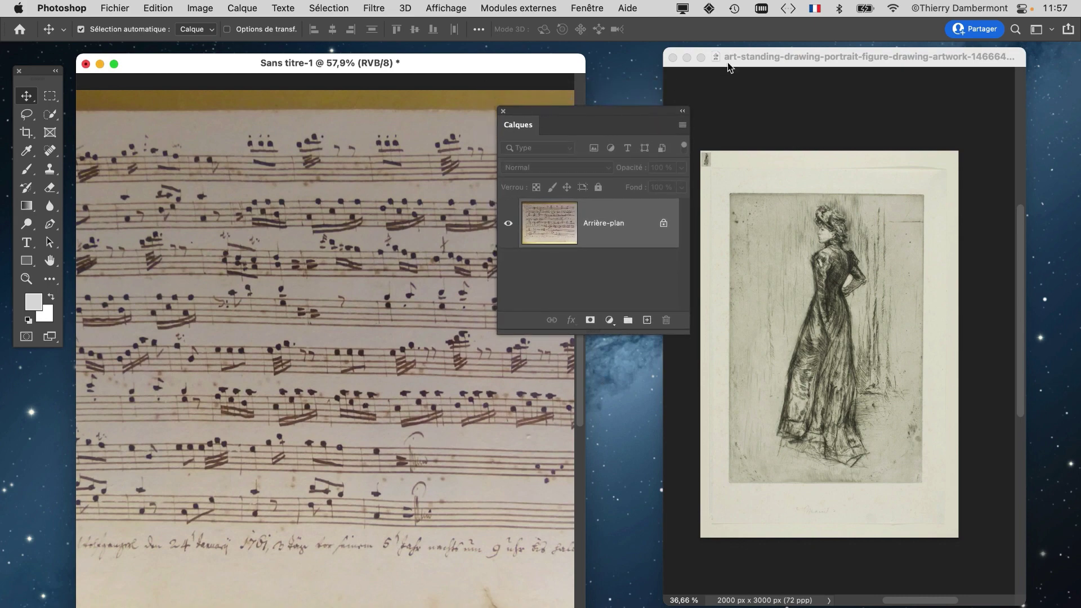
left_click(839, 69)
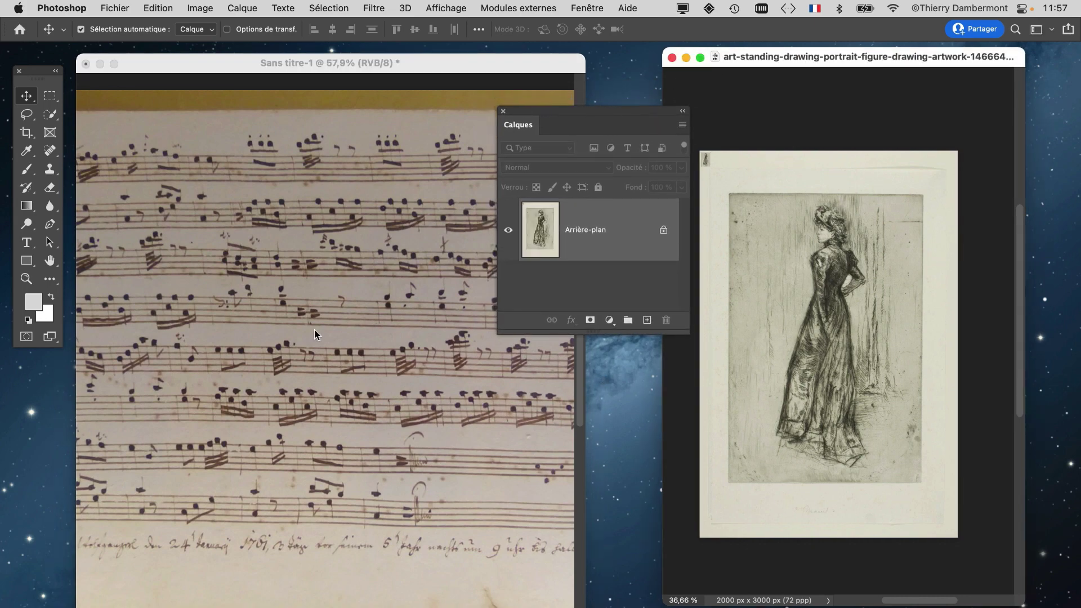
mouse_move(314, 335)
left_mouse_down()
mouse_move(254, 319)
mouse_move(340, 326)
left_mouse_up()
key("f")
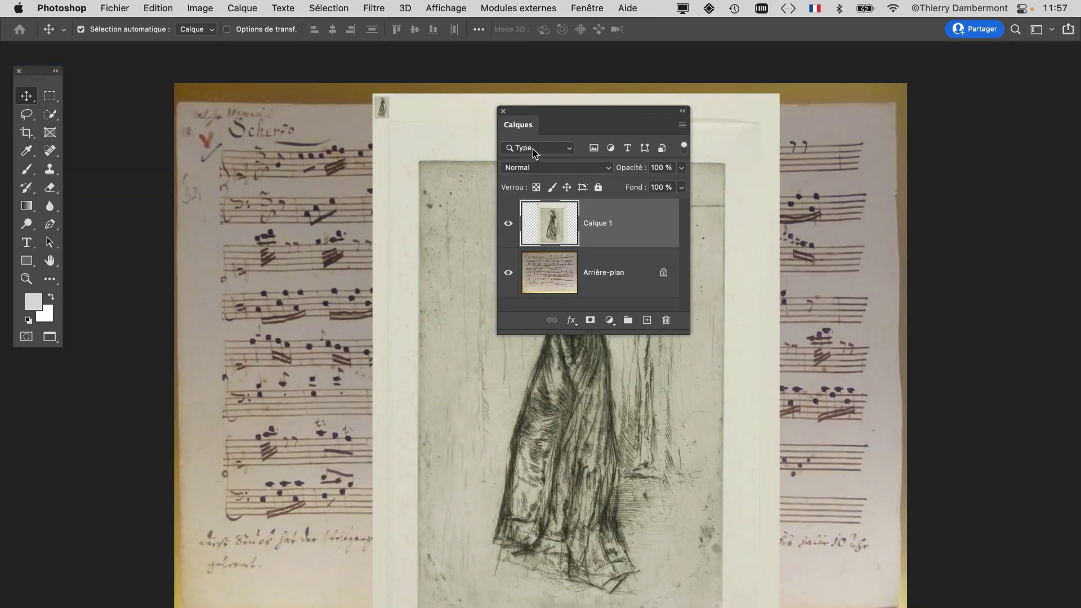
Move the drawing layer slightly up and left over the score, with an enlarged Layers panel placed clear of the figure
left_click_drag(549, 114, 841, 109)
scroll(510, 321, "right", 3)
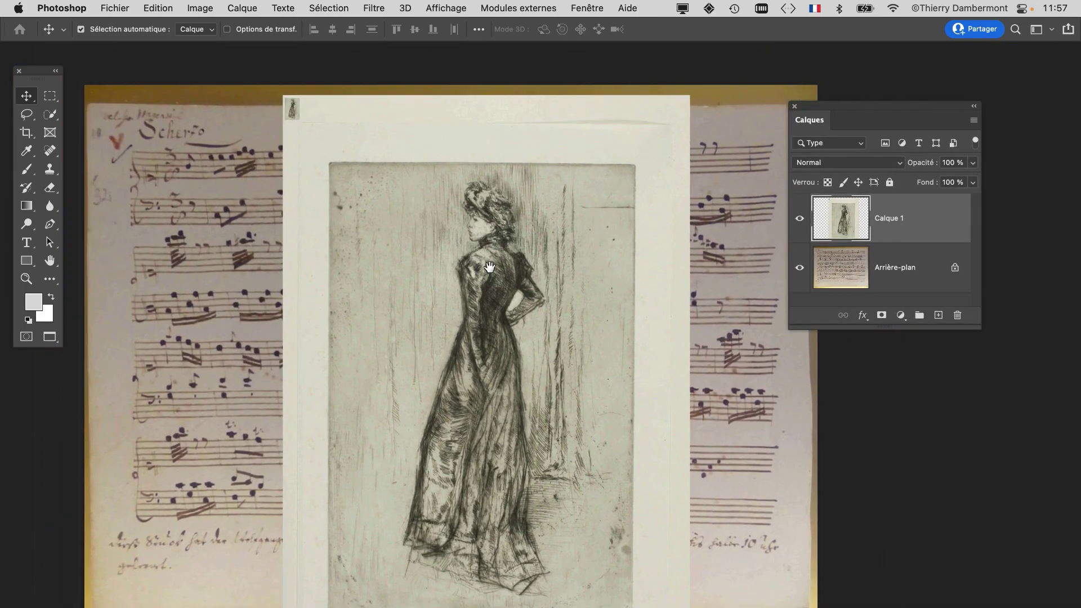
left_click_drag(509, 317, 498, 302)
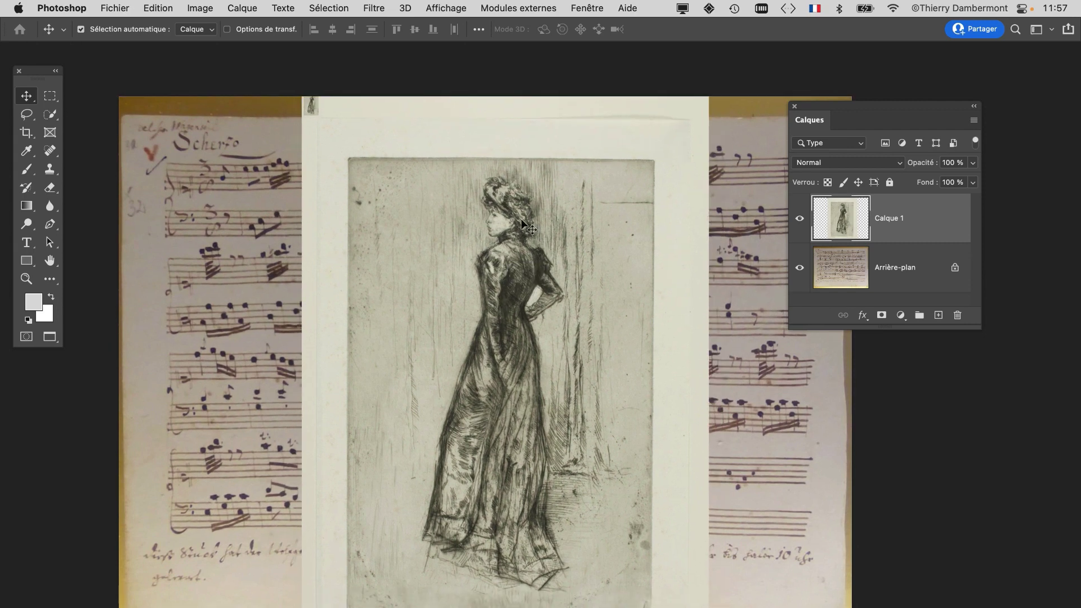
mouse_move(496, 220)
left_mouse_down()
mouse_move(468, 204)
mouse_move(528, 200)
mouse_move(468, 207)
left_mouse_up()
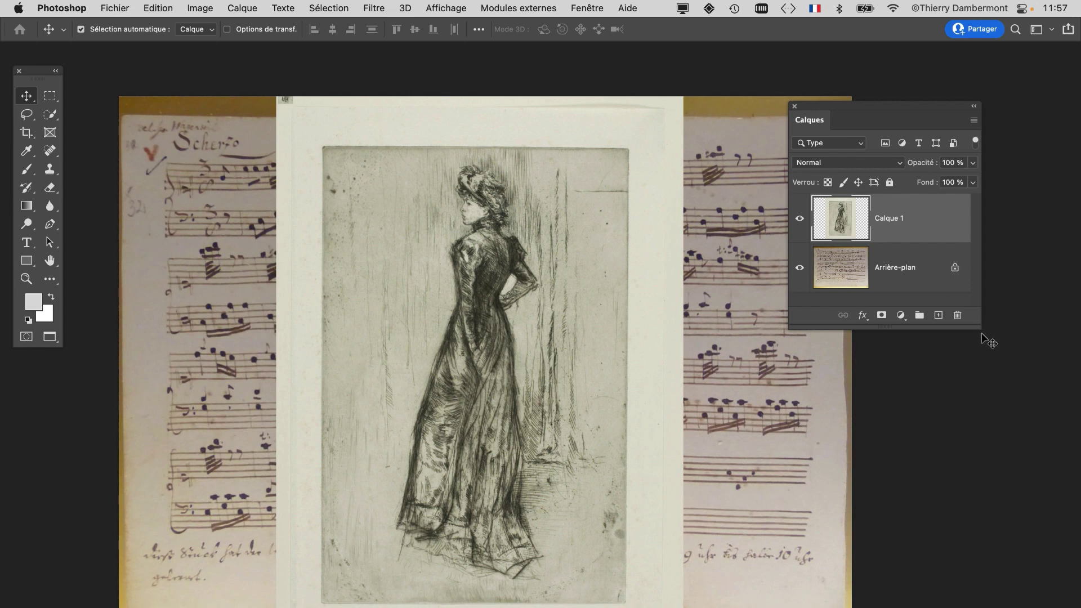
left_click_drag(981, 327, 1019, 391)
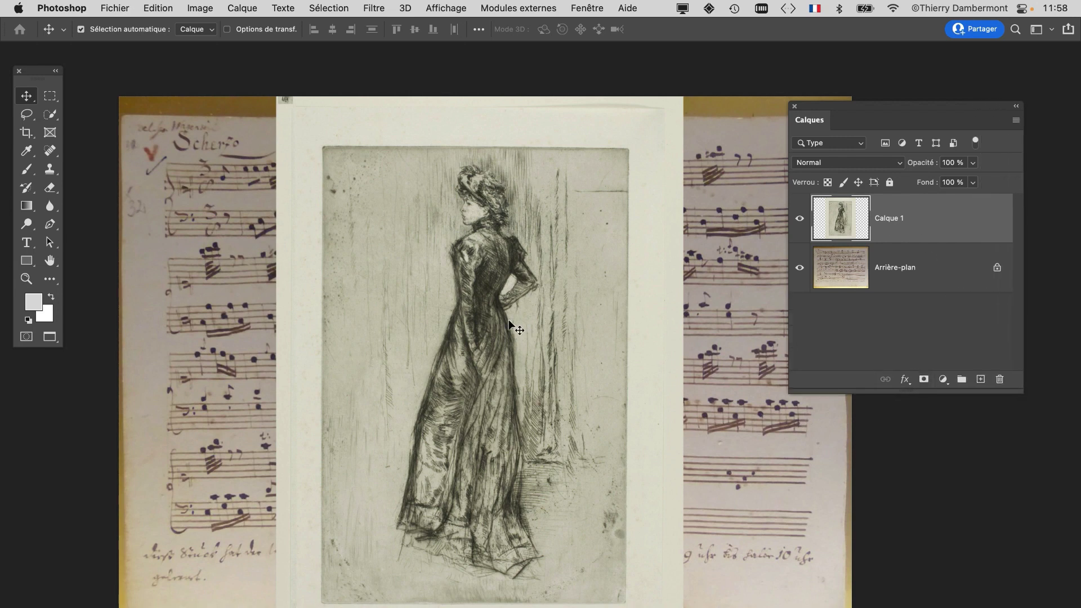
Try the Produit blending mode on the drawing layer and return it to Normal
left_click(837, 164)
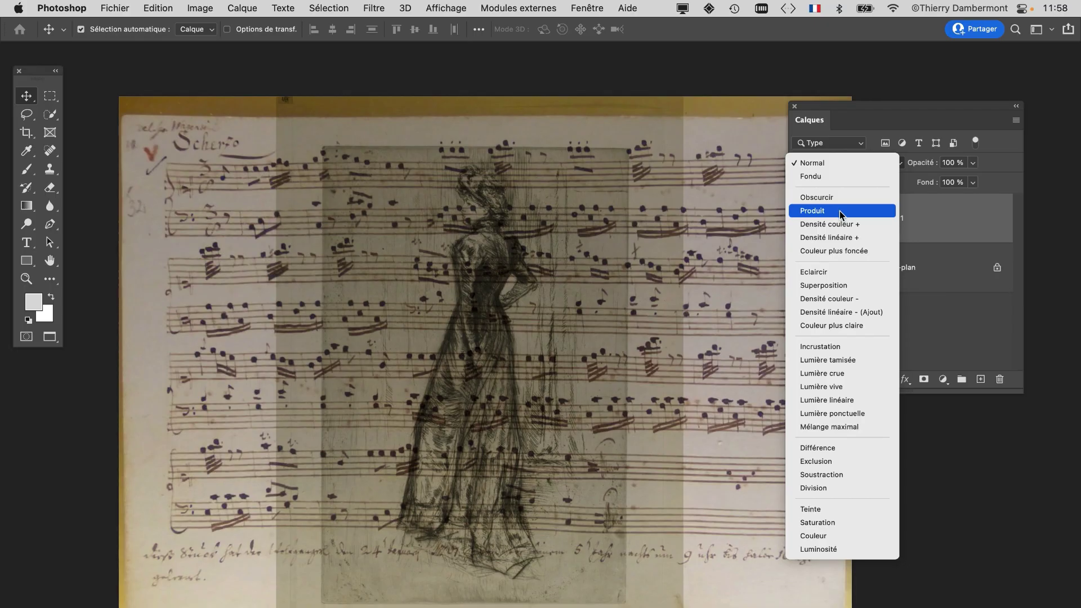
left_click(840, 210)
scroll(459, 236, "up", 5)
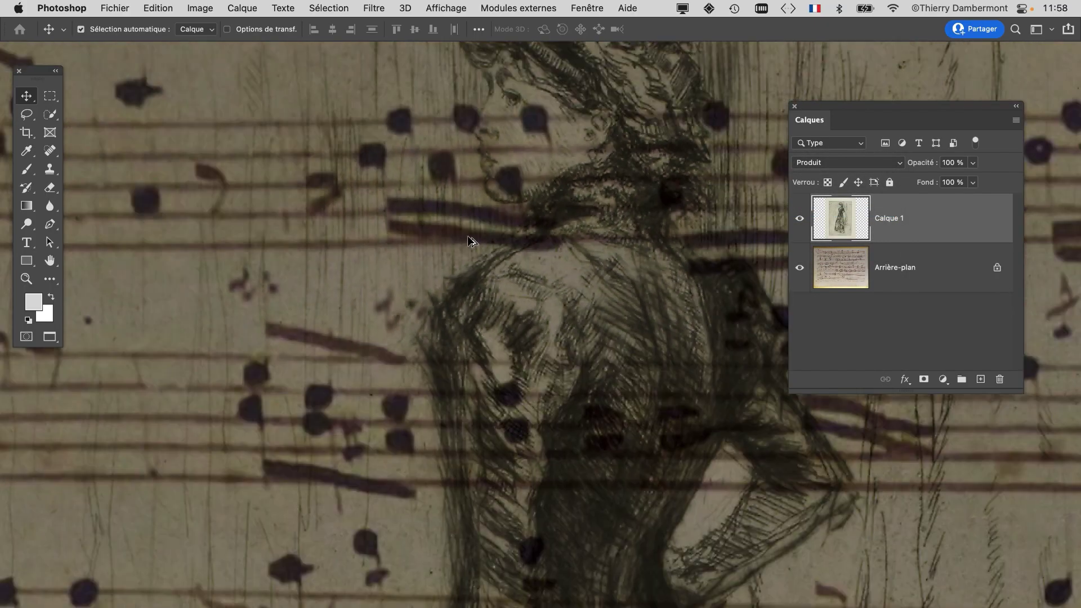
left_click(860, 164)
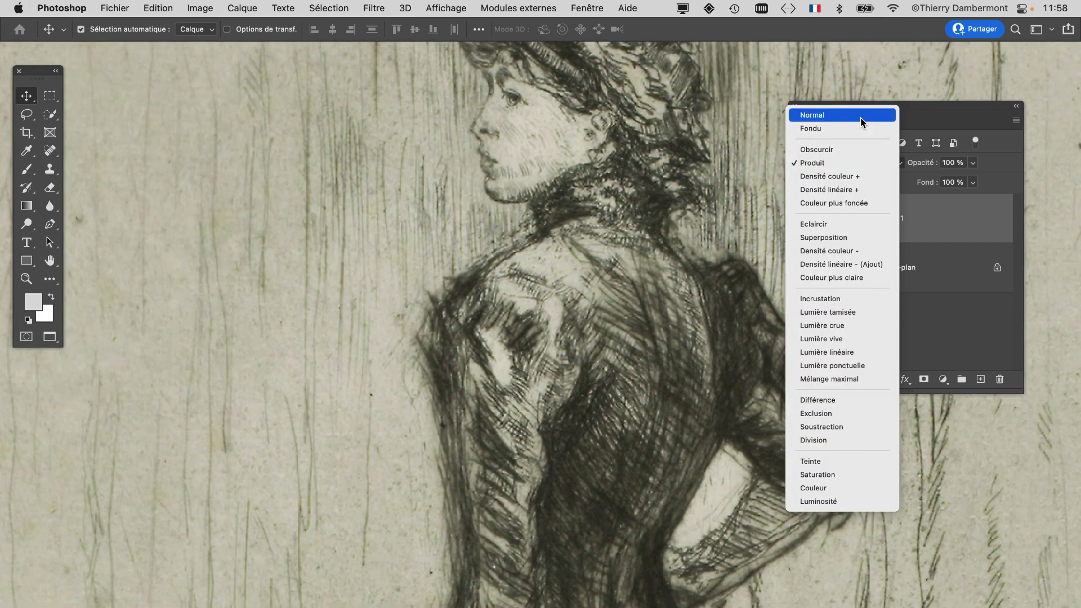
left_click(860, 120)
Open the Layer Style blending options for Calque 1, the layer holding the woman's drawing
scroll(678, 220, "down", 5)
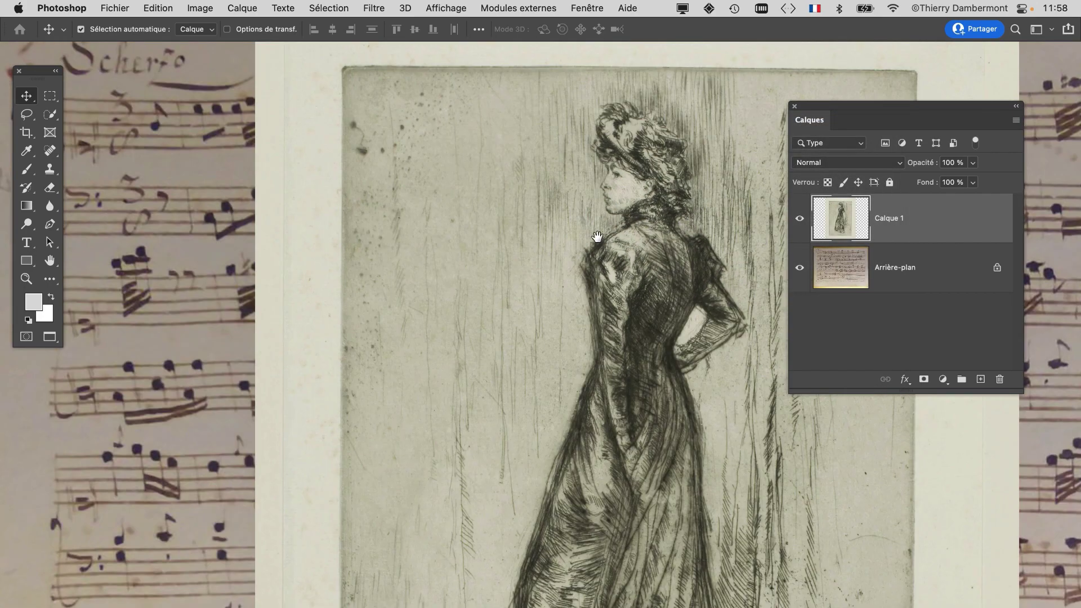
left_click_drag(597, 237, 357, 234)
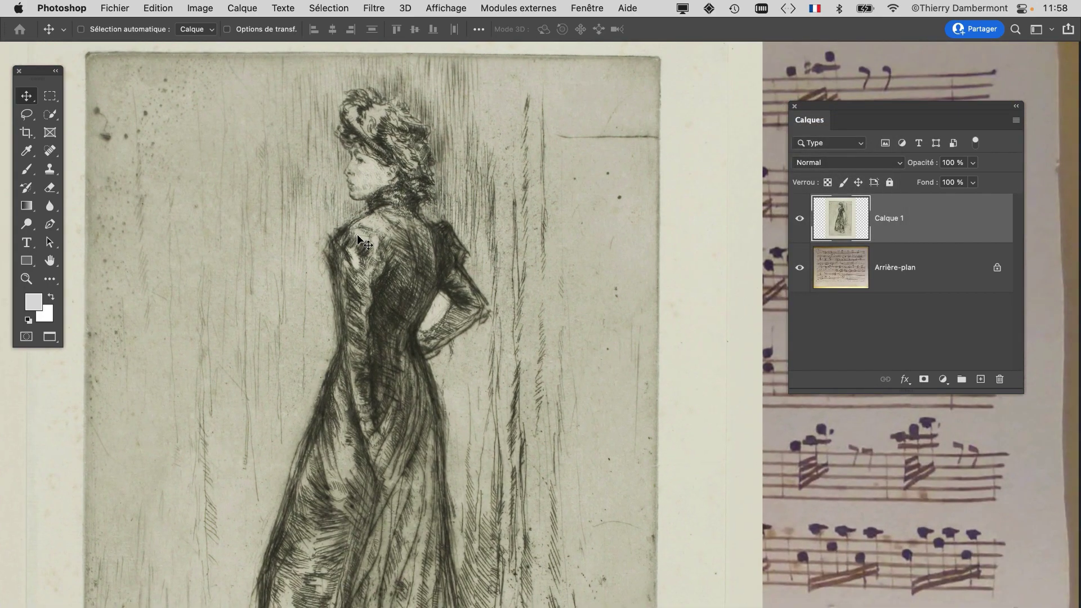
left_click(80, 30)
left_click_drag(843, 117, 761, 112)
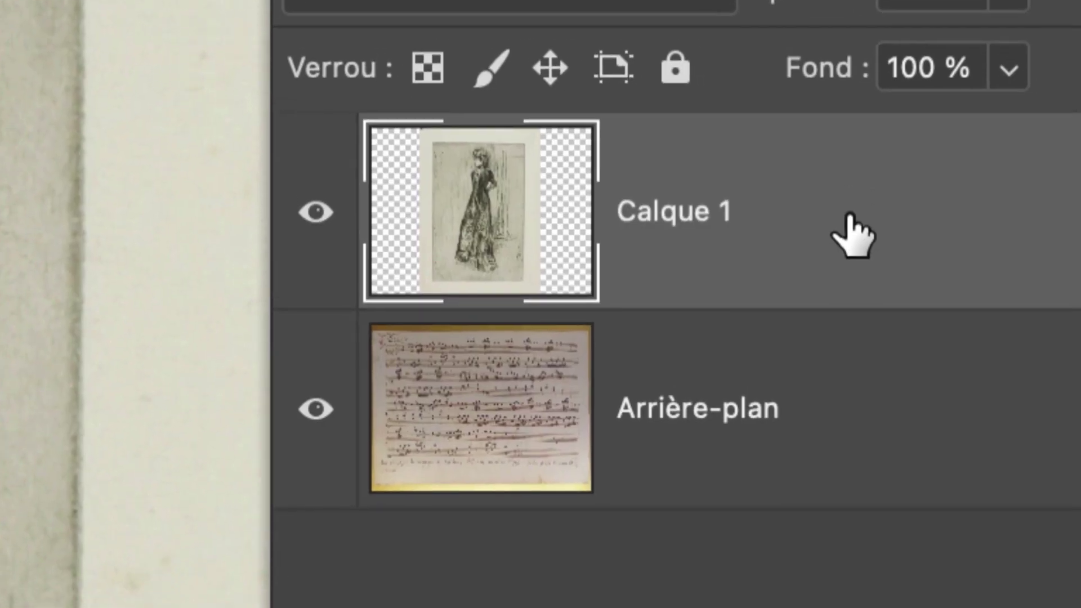
double_click(851, 219)
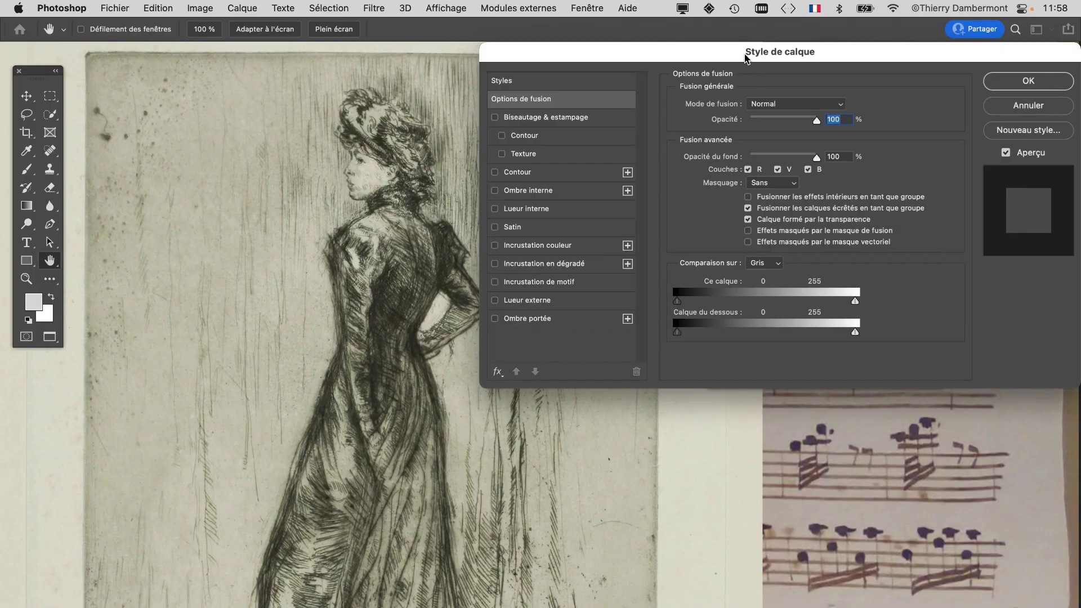
Lower the white limit of the Ce calque comparison range to 177 to hide the drawing's light paper tones
left_click_drag(749, 57, 687, 83)
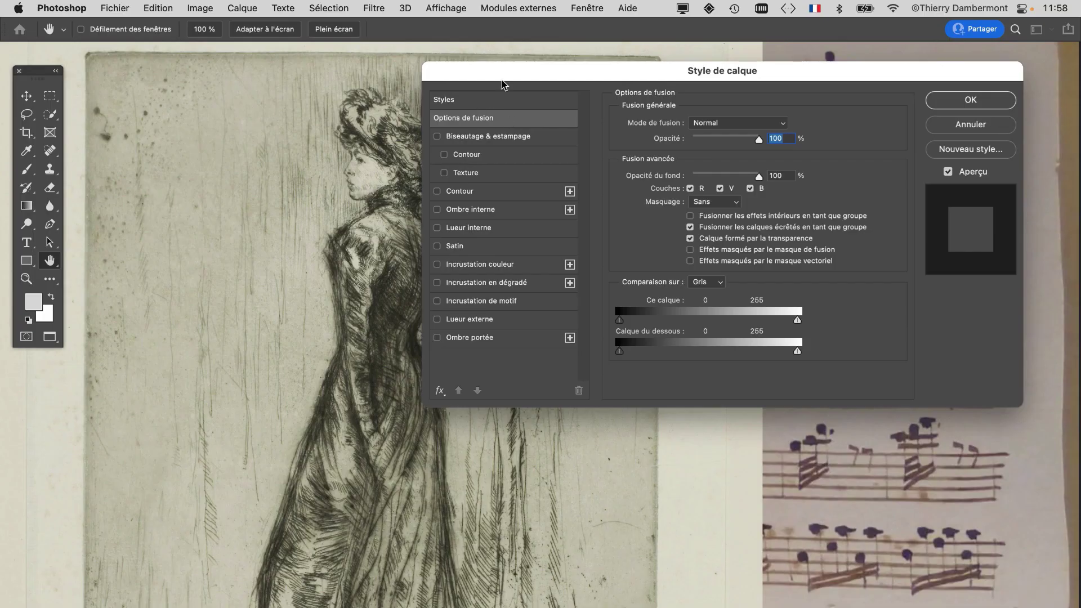
left_click_drag(511, 71, 627, 54)
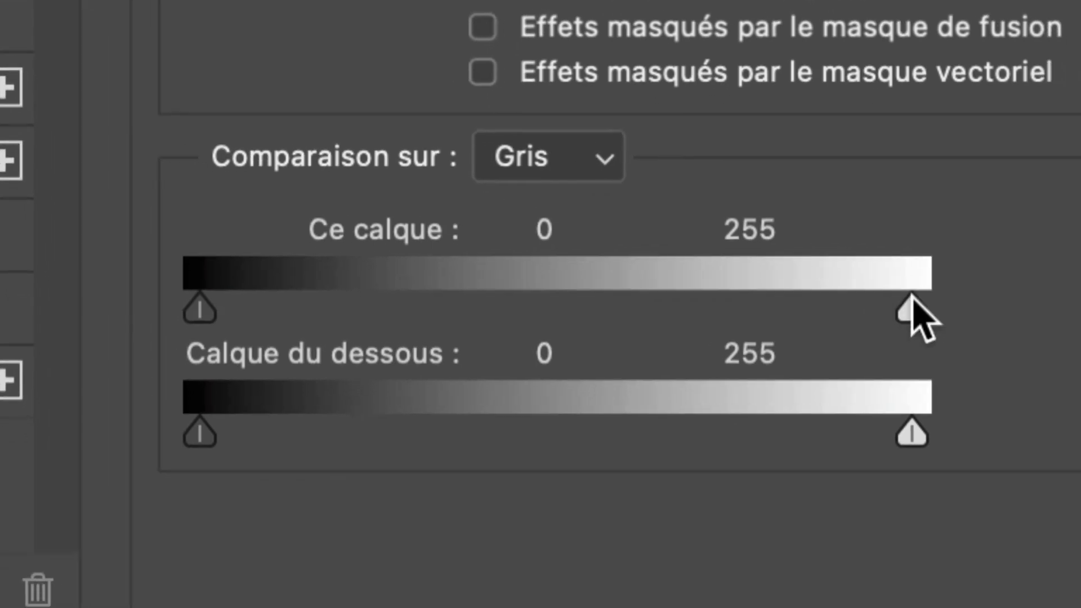
left_click_drag(912, 304, 860, 298)
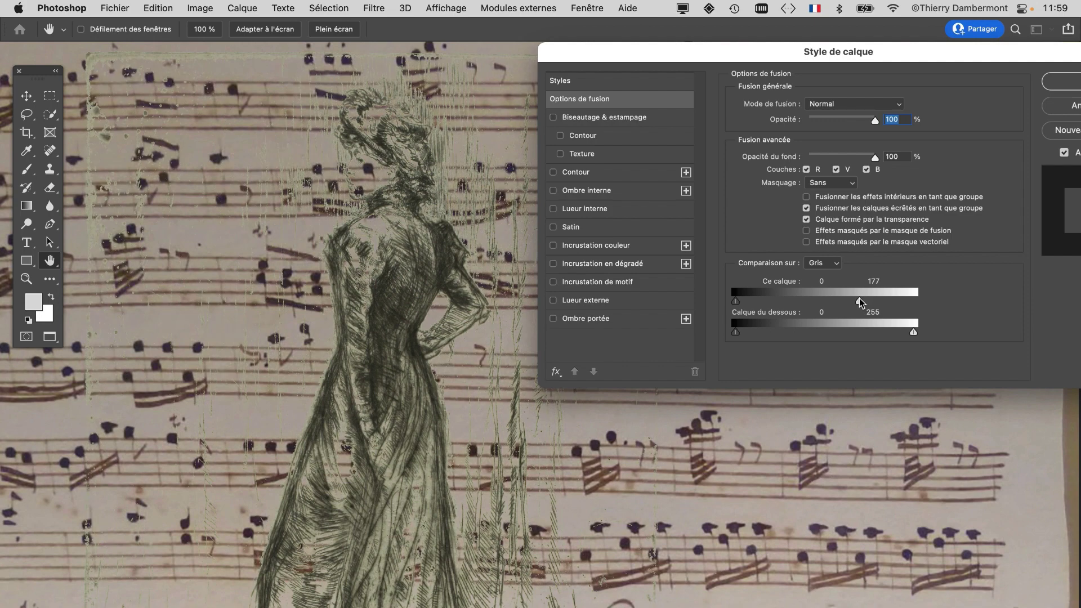
Split the white limit of the Ce calque range into 166 / 177 and check the softened strokes near the head
key("alt")
scroll(402, 84, "up", 10)
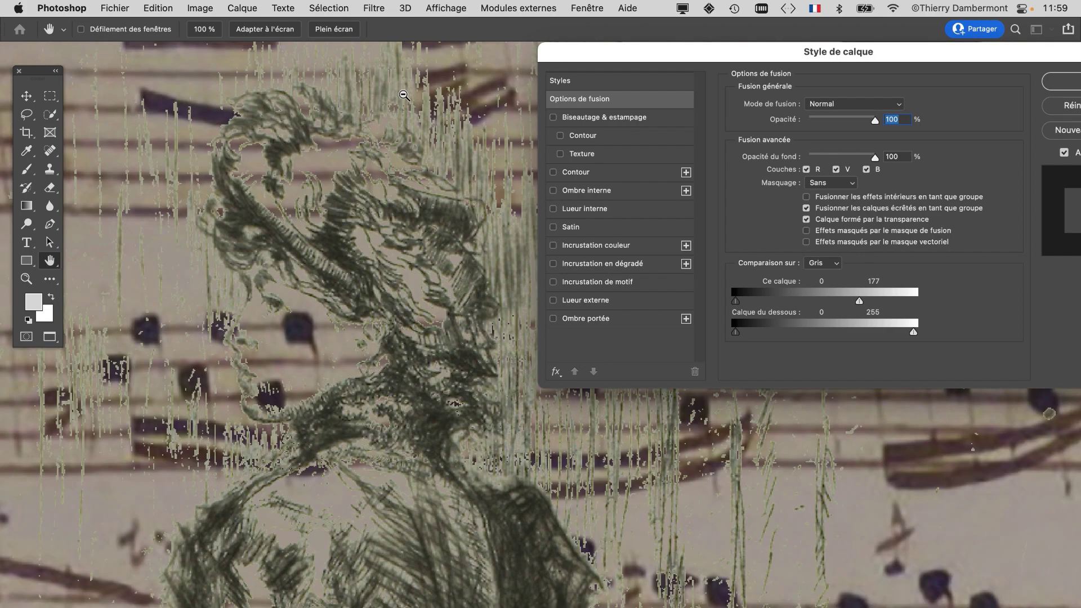
left_click_drag(454, 164, 426, 317)
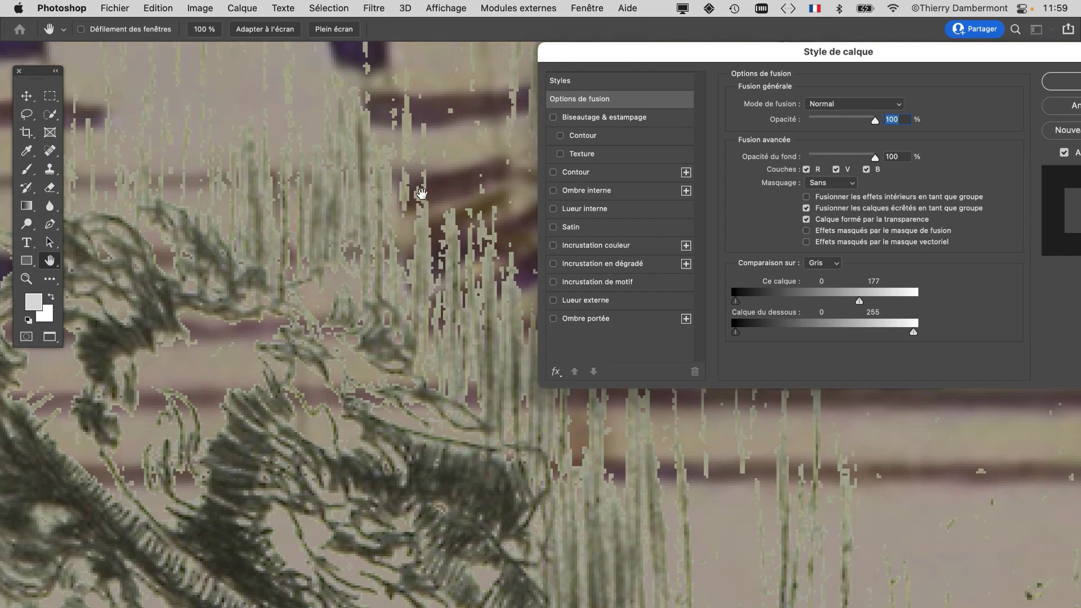
left_click_drag(416, 223, 358, 282)
key("alt")
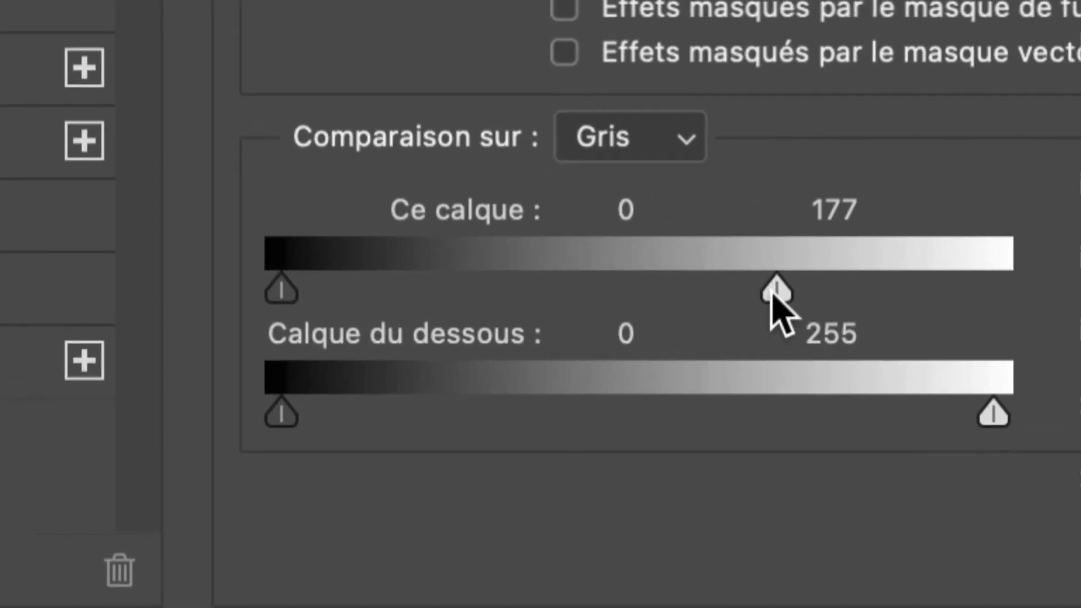
left_click_drag(760, 276, 728, 275)
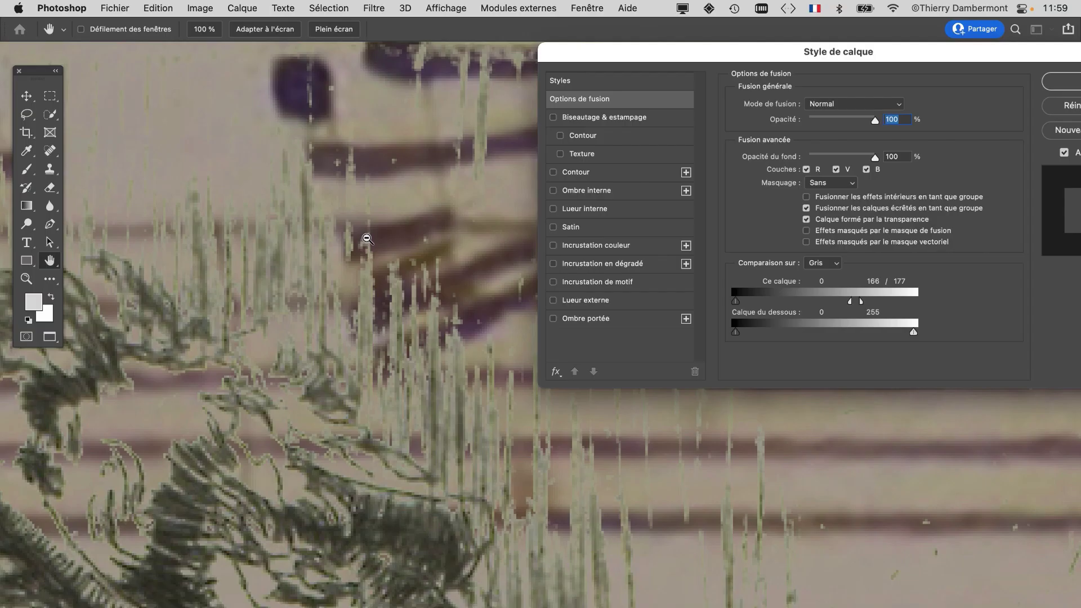
left_click(403, 276, "super")
left_click(403, 276, "super")
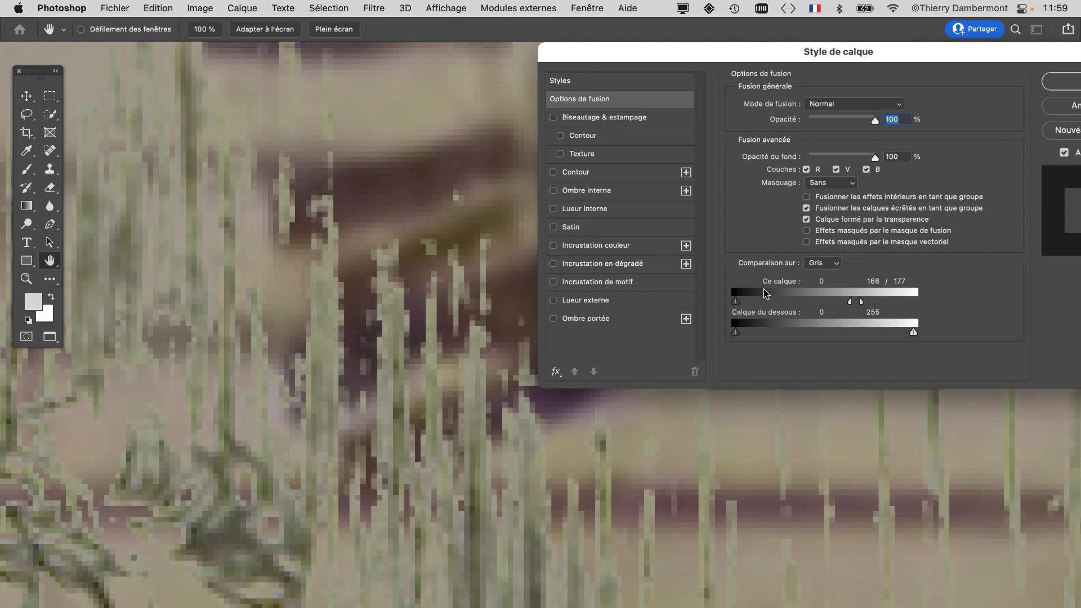
Rejoin the white limit of Ce calque at 180, split it into 161 / 180, and apply the layer style
left_click_drag(850, 305, 860, 304)
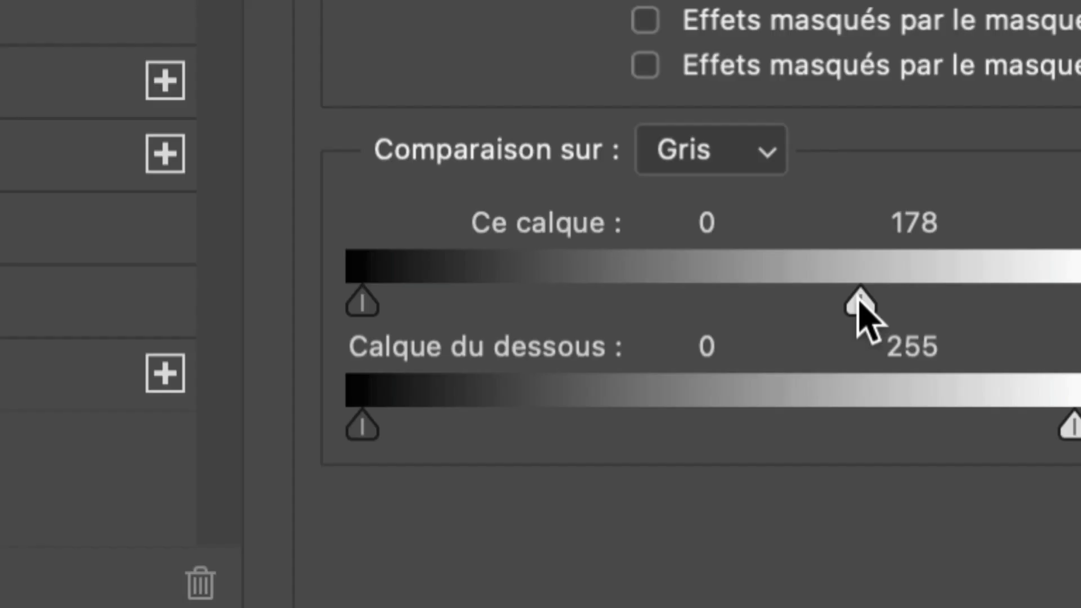
left_click_drag(858, 304, 862, 301)
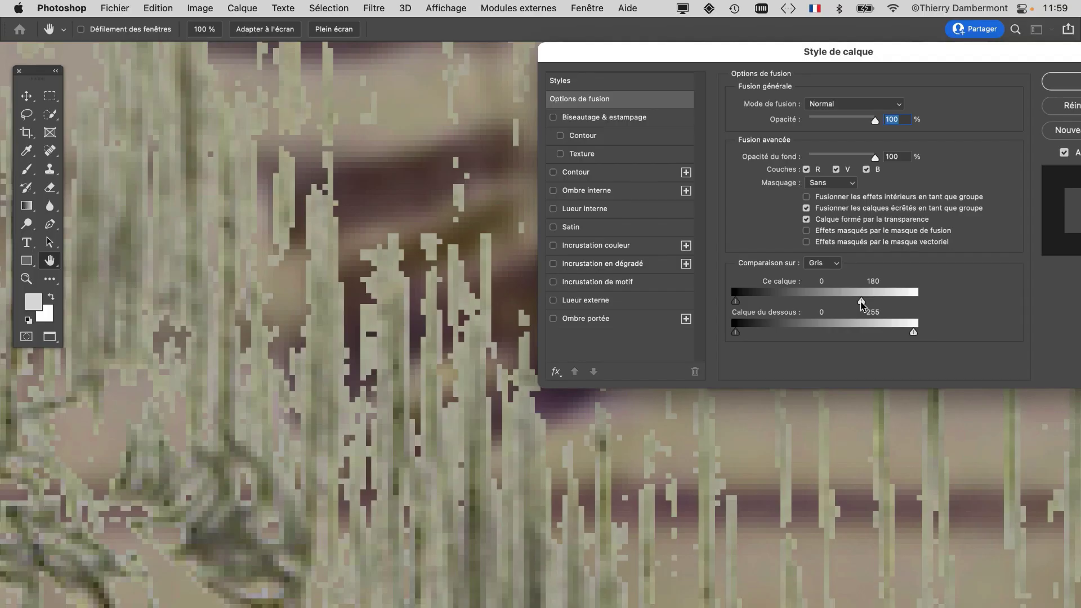
left_click_drag(862, 305, 850, 305)
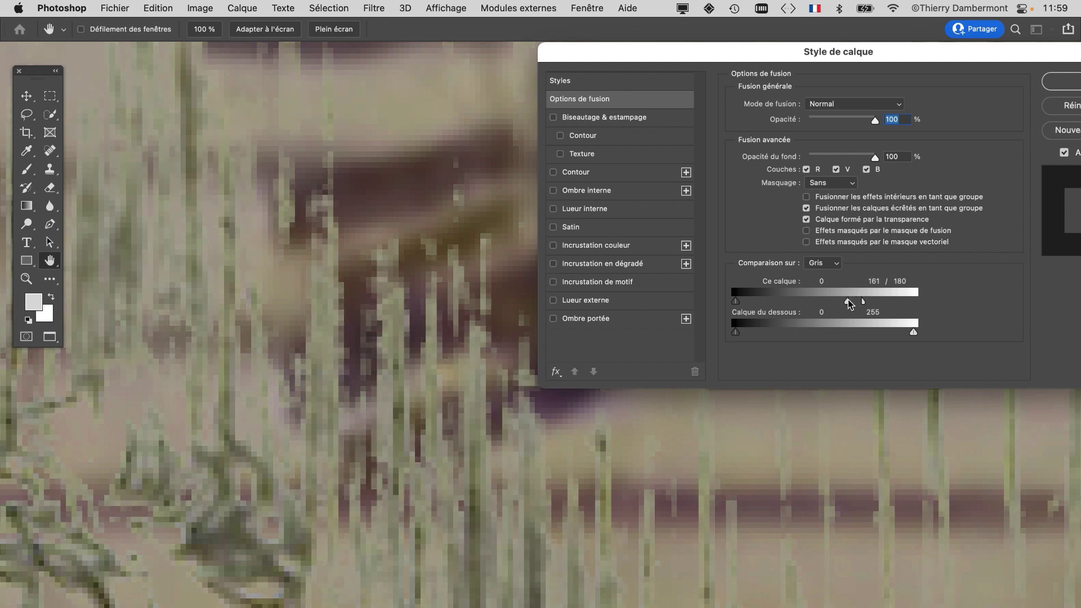
left_click(1057, 81)
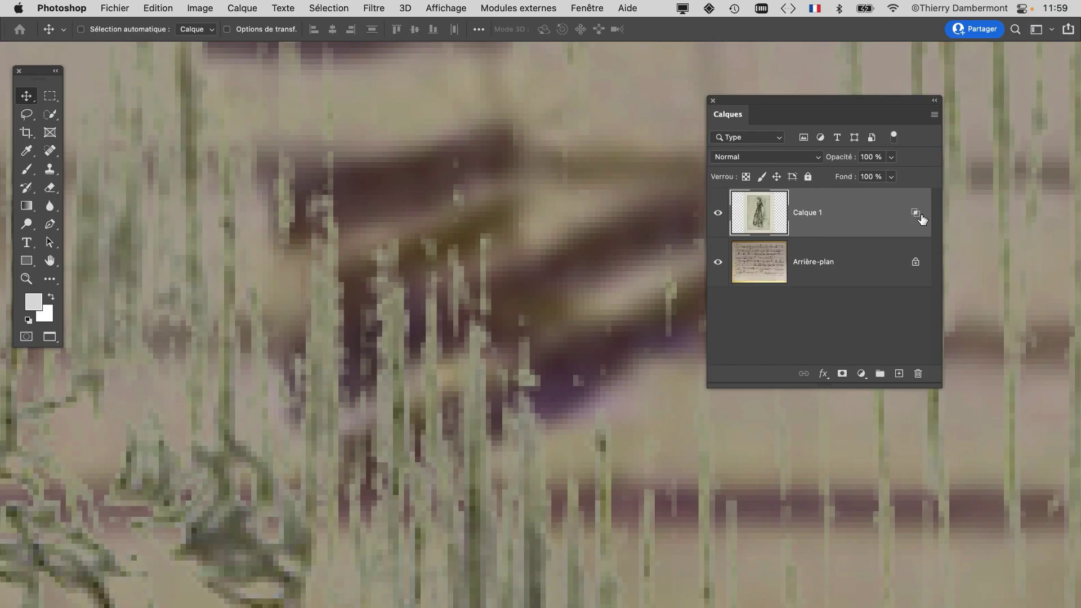
Examine how the woman's drawing blends into the score, from the head to the skirt, and the blending badge on Calque 1
left_click_drag(787, 103, 855, 89)
scroll(542, 277, "down", 5)
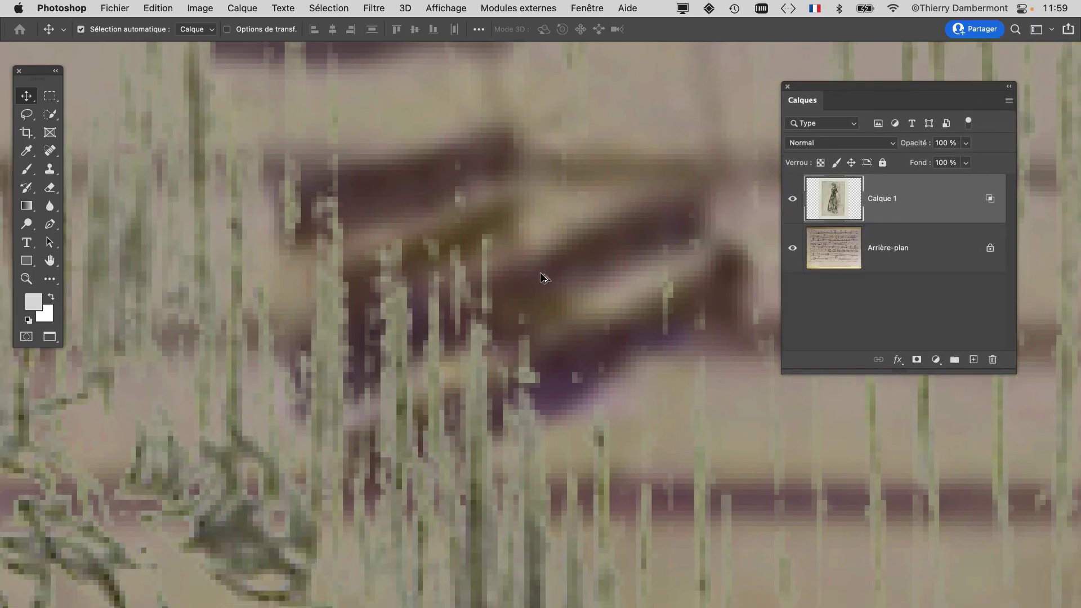
scroll(543, 288, "down", 8)
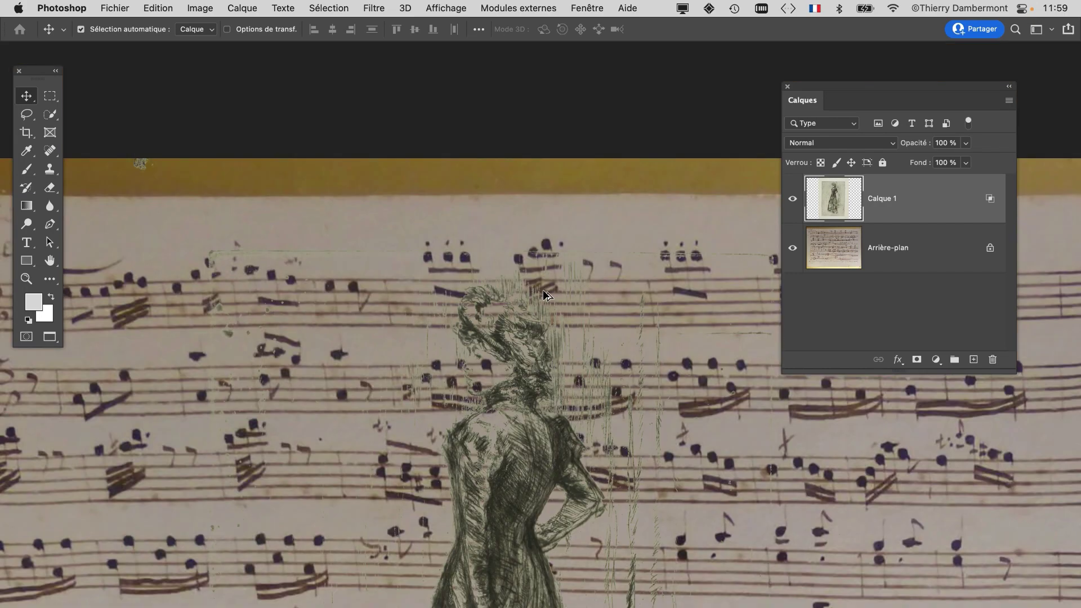
left_click_drag(486, 389, 435, 315)
scroll(434, 314, "down", 10)
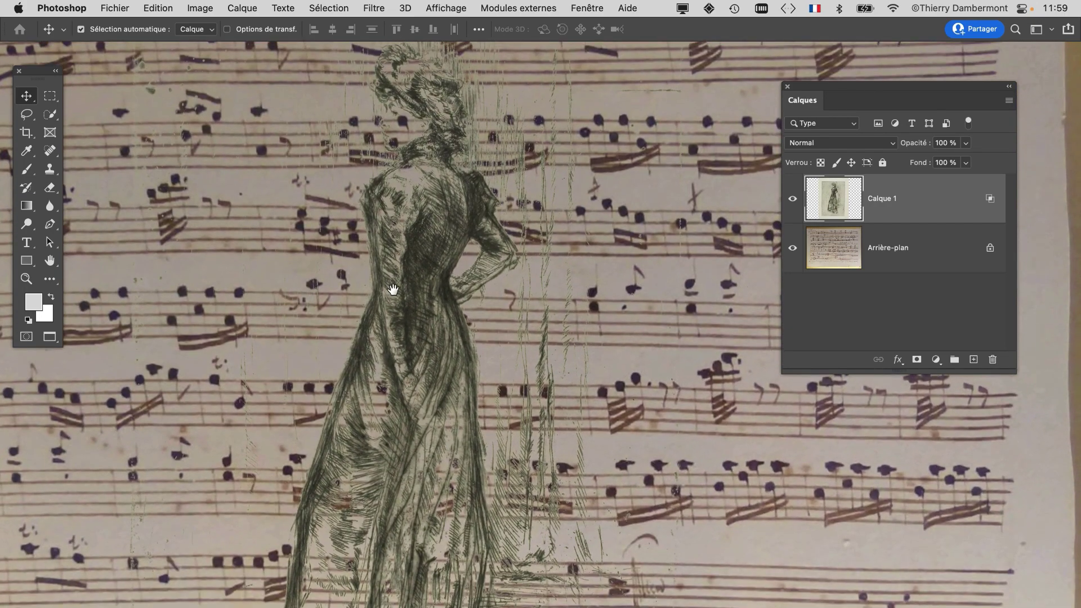
scroll(486, 346, "down", 3)
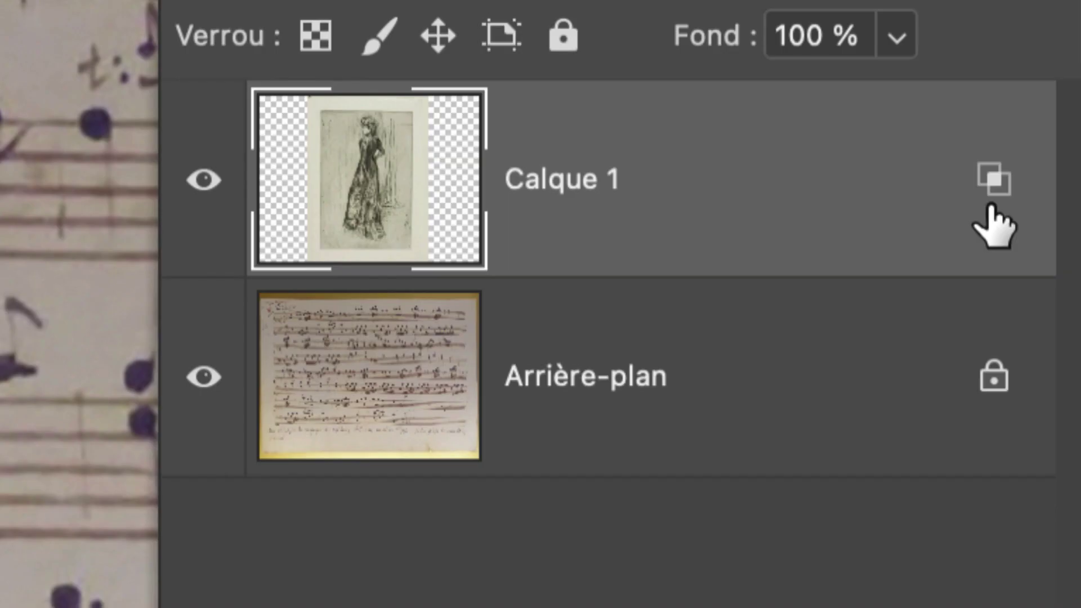
mouse_move(993, 210)
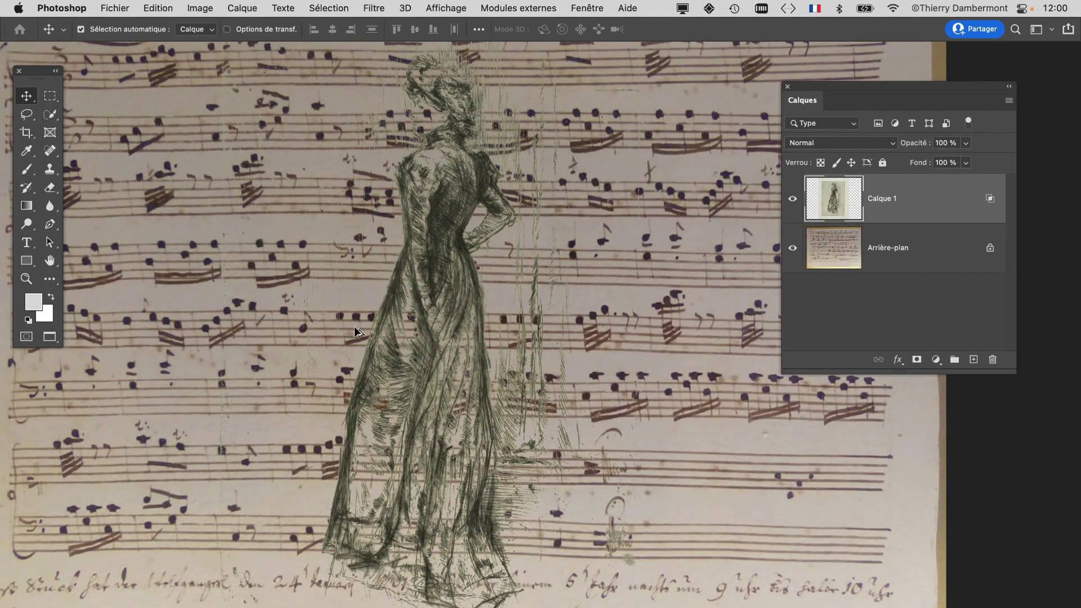
scroll(356, 332, "up", 5)
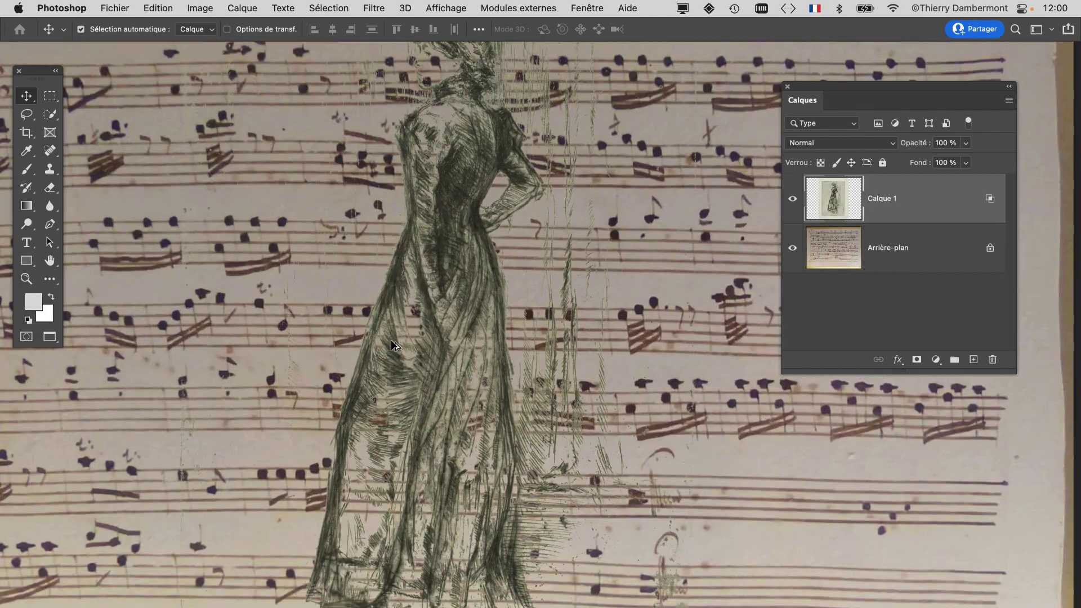
scroll(422, 222, "up", 15)
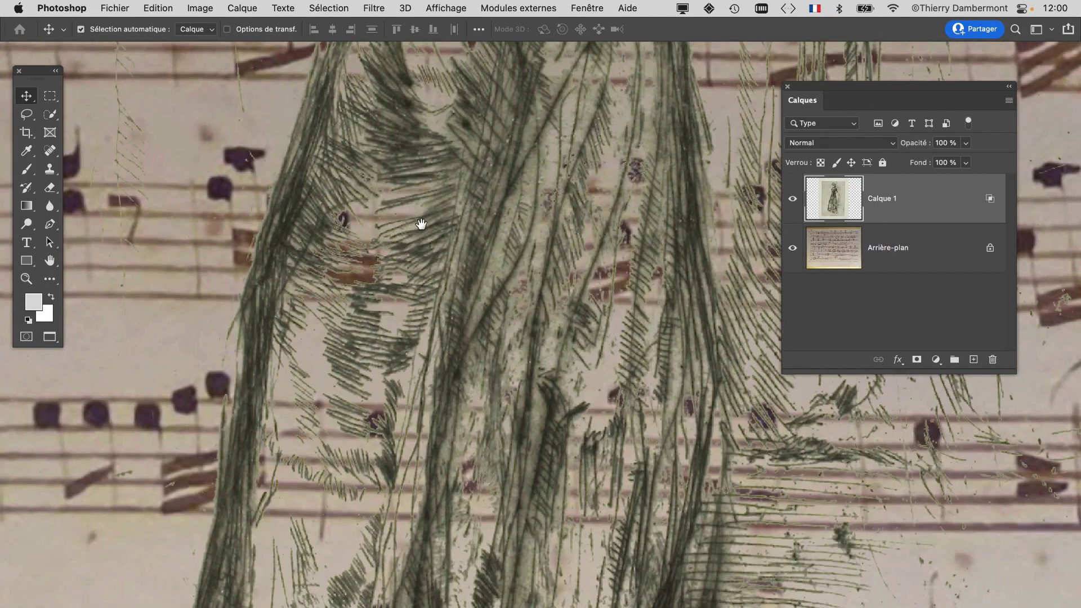
scroll(471, 332, "down", 5)
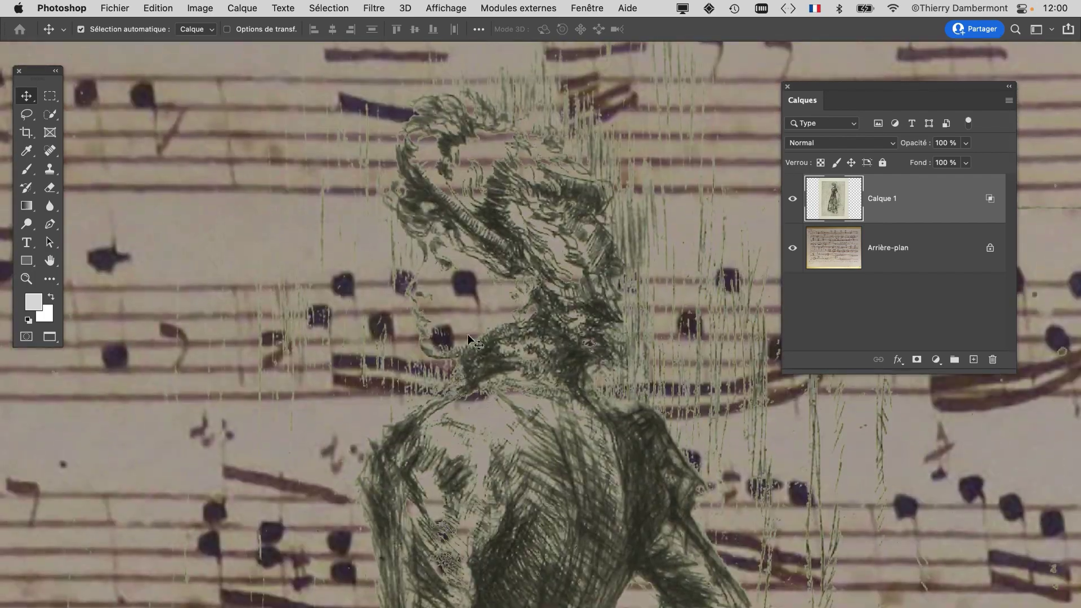
scroll(472, 333, "down", 5)
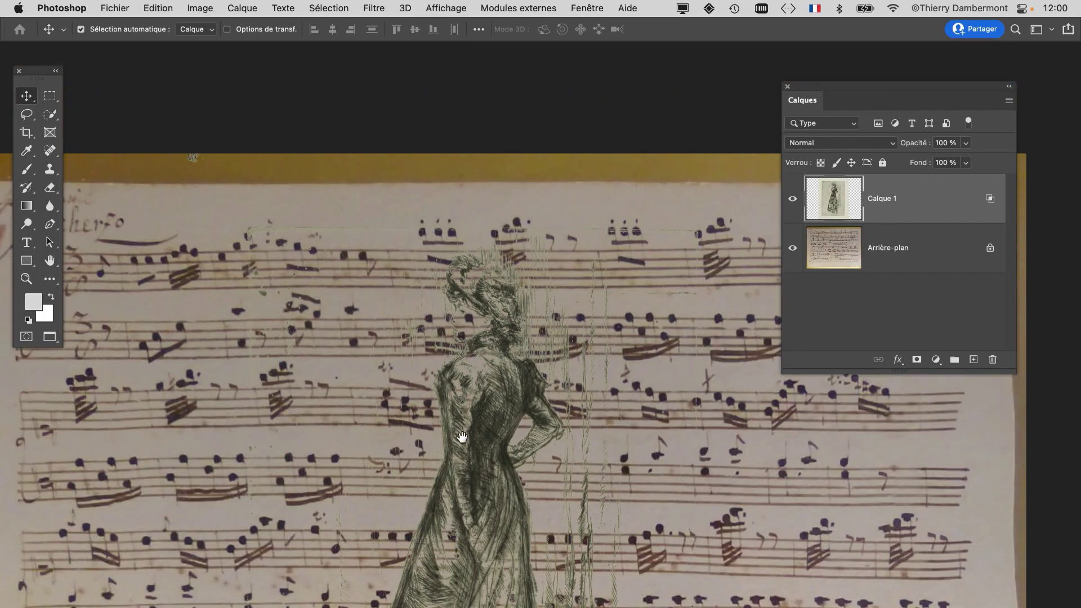
left_click_drag(461, 437, 217, 253)
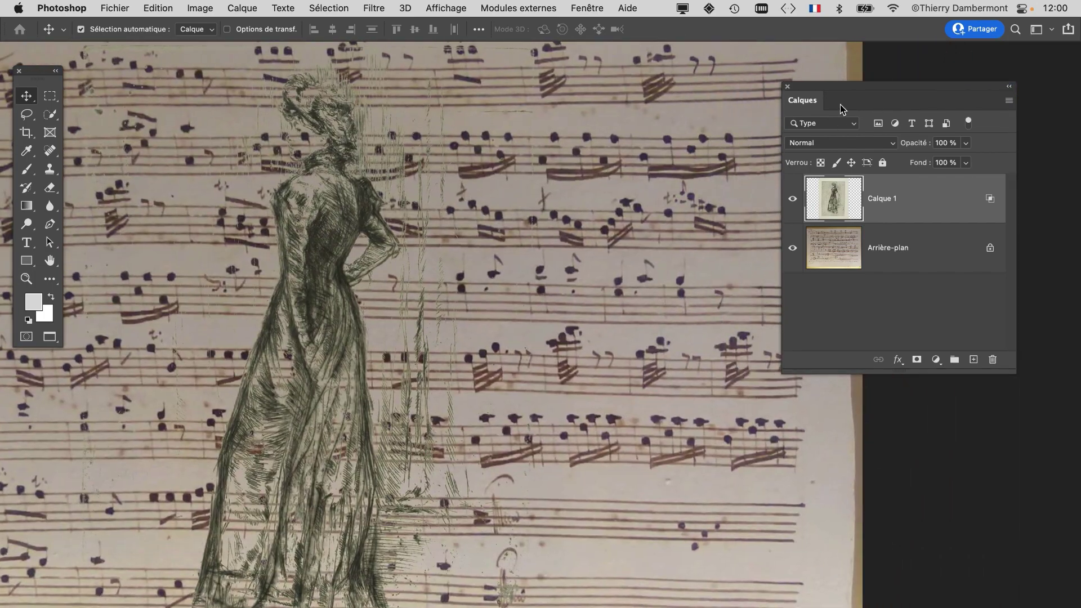
Duplicate Calque 1 and reset the white limit of the copy's Ce calque range to an unsplit 255
left_click_drag(819, 88, 750, 84)
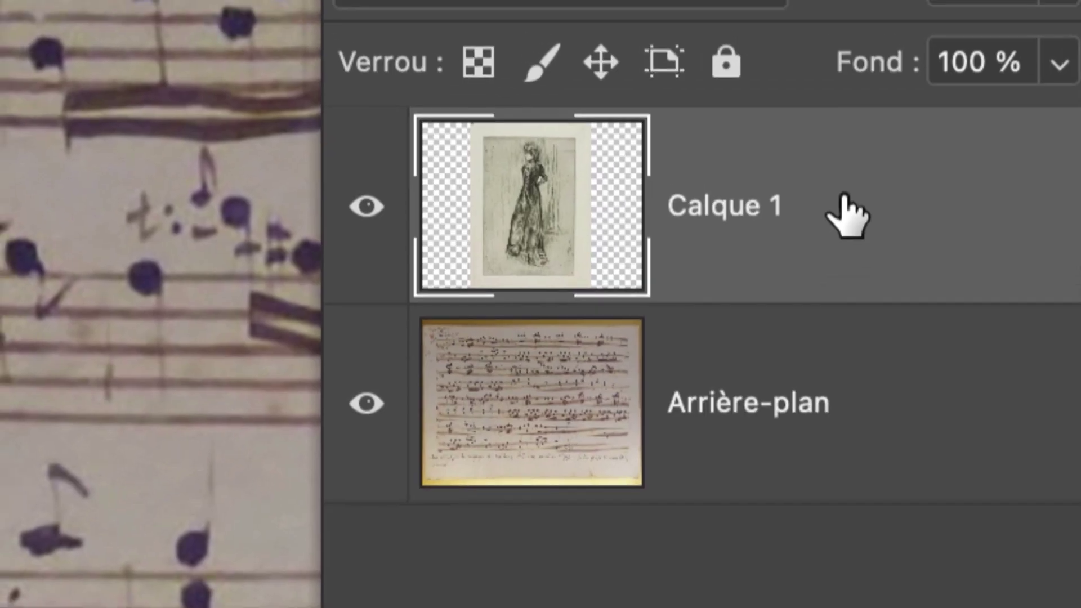
left_click_drag(844, 213, 888, 323)
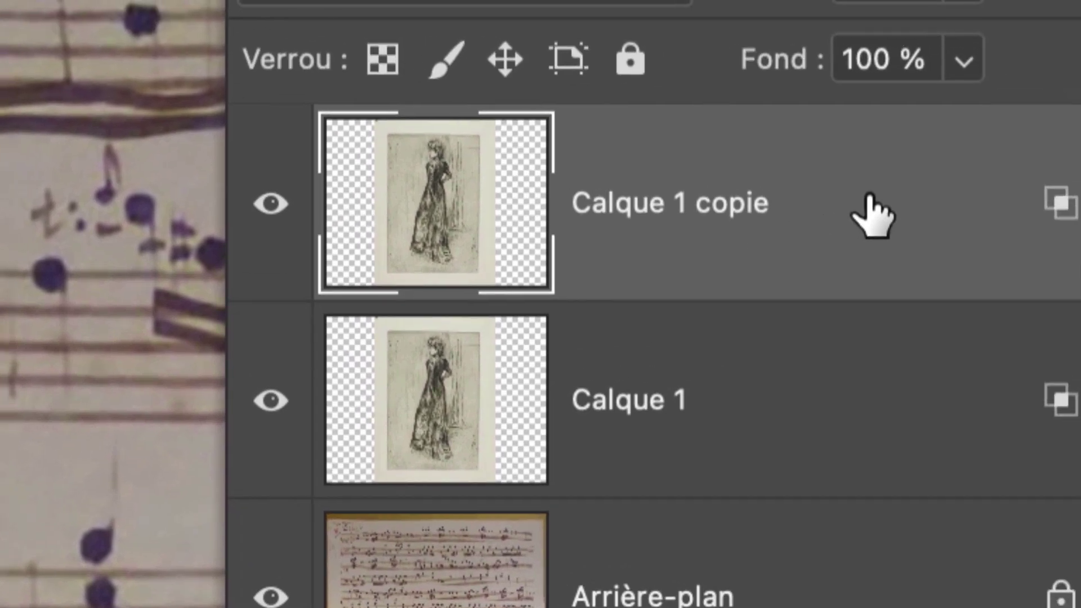
double_click(872, 217)
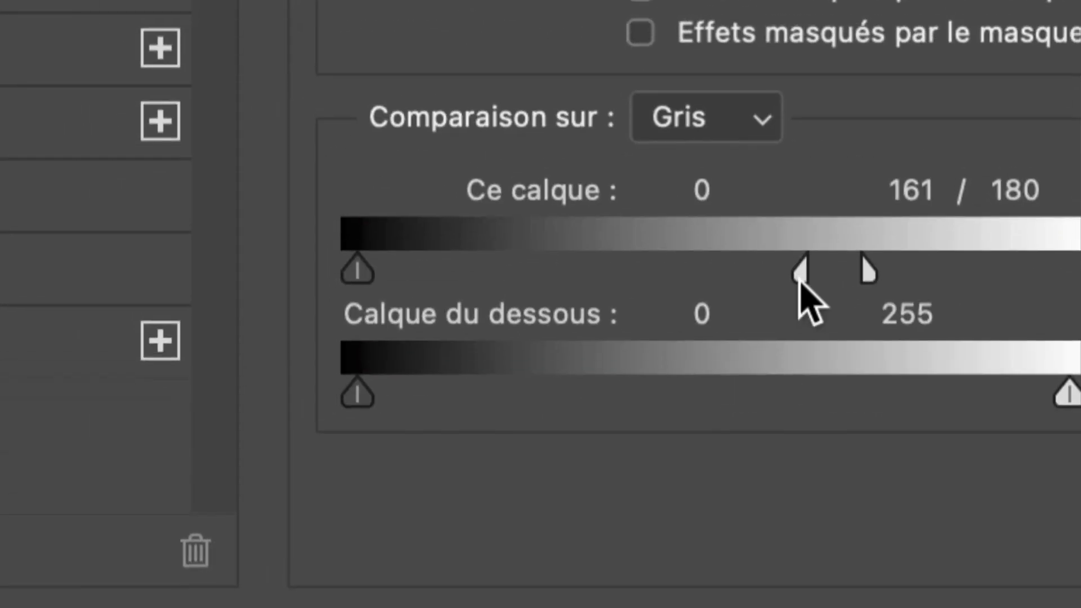
left_click_drag(804, 289, 999, 276)
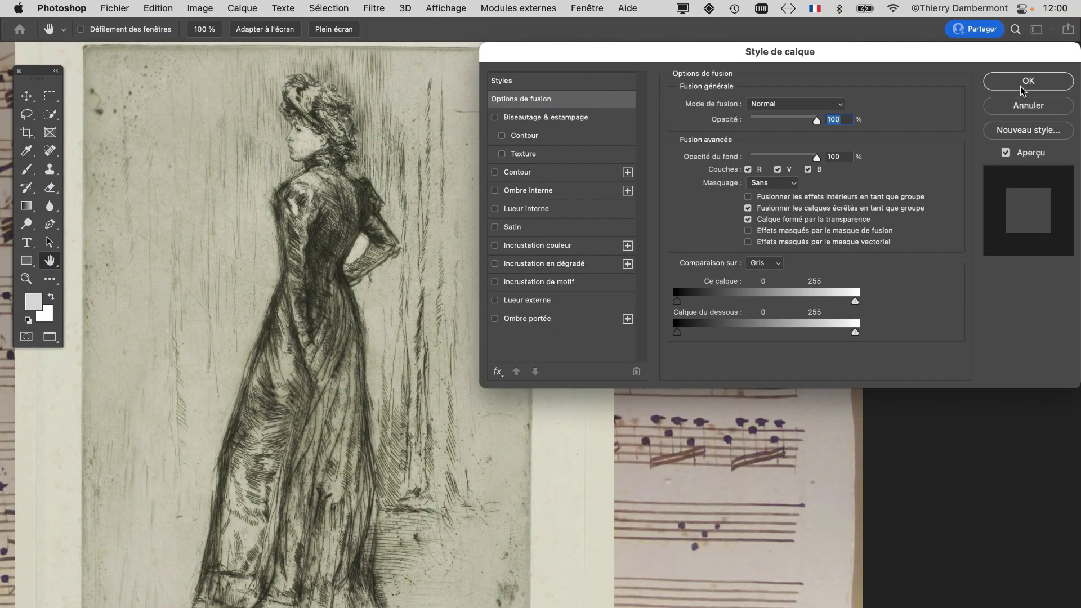
left_click(1022, 85)
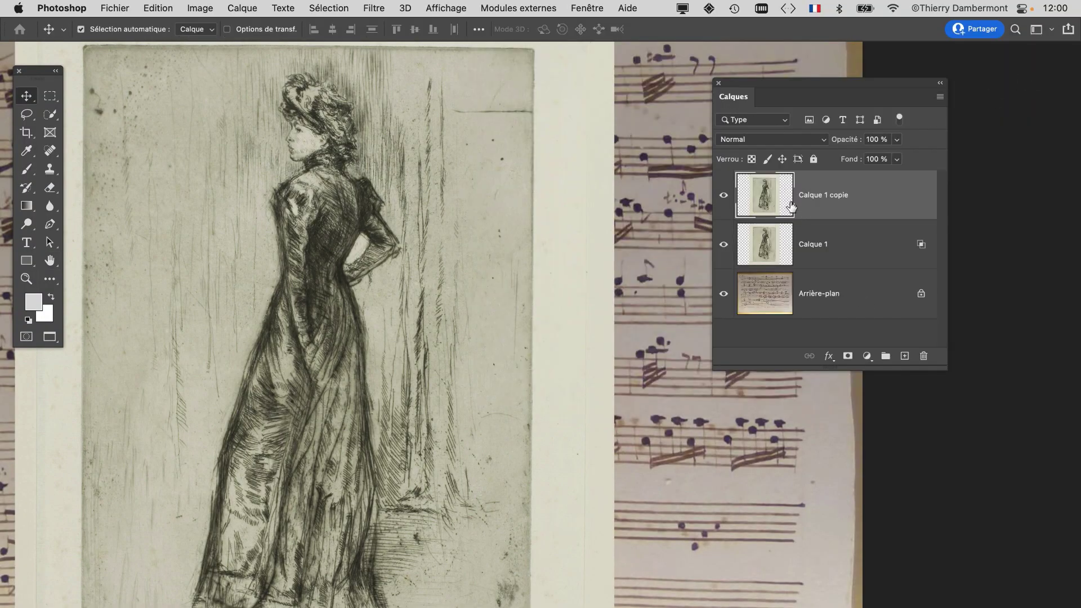
Add a black mask hiding all of Calque 1 copie and set up the Brush with white as foreground colour and size 384
scroll(438, 318, "down", 1)
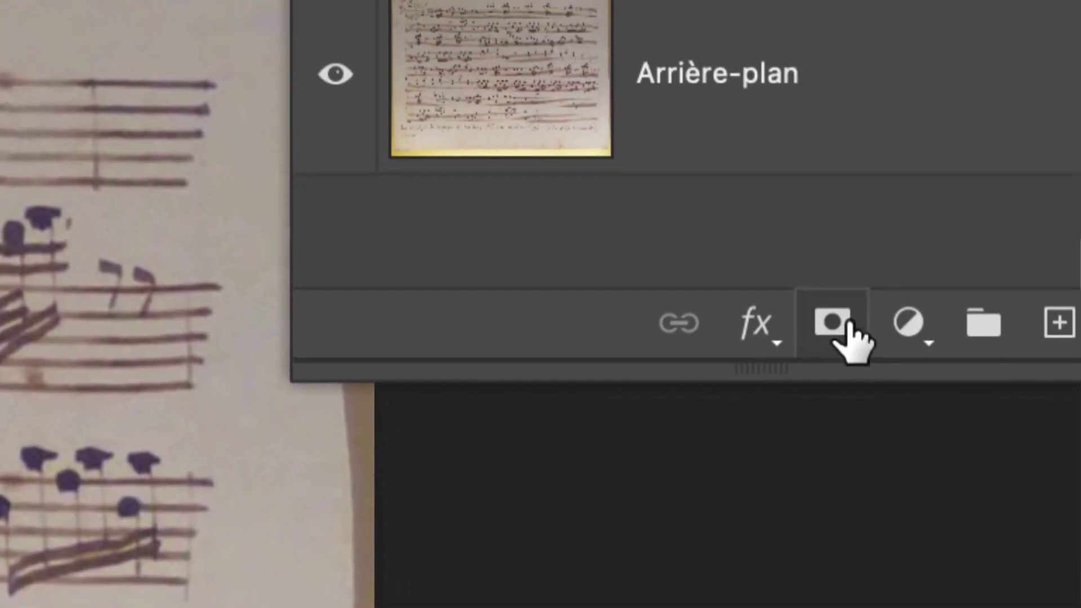
left_click(845, 324, "alt")
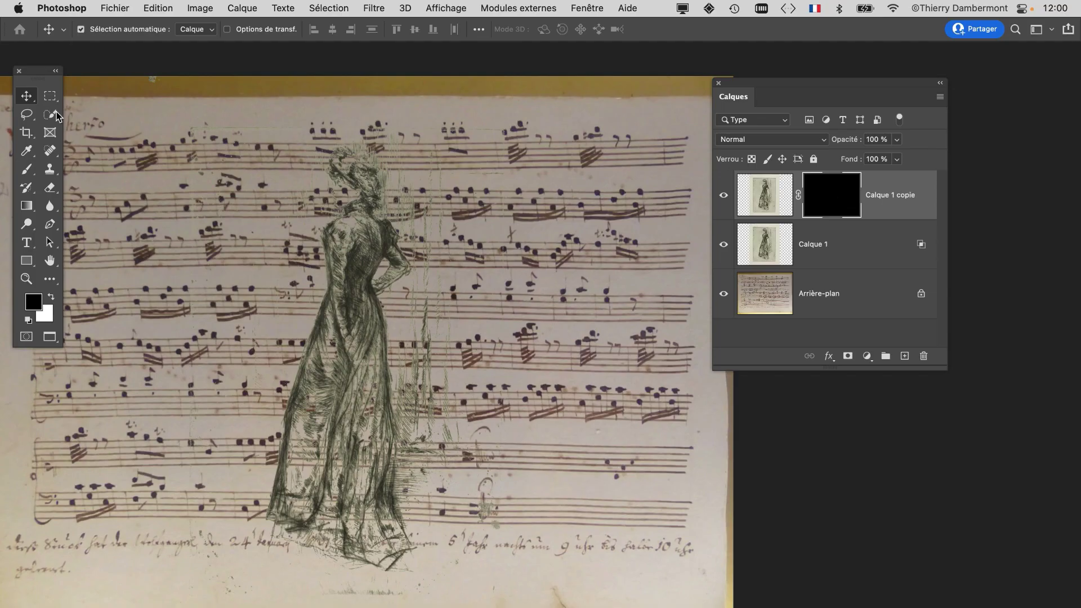
left_click(26, 170)
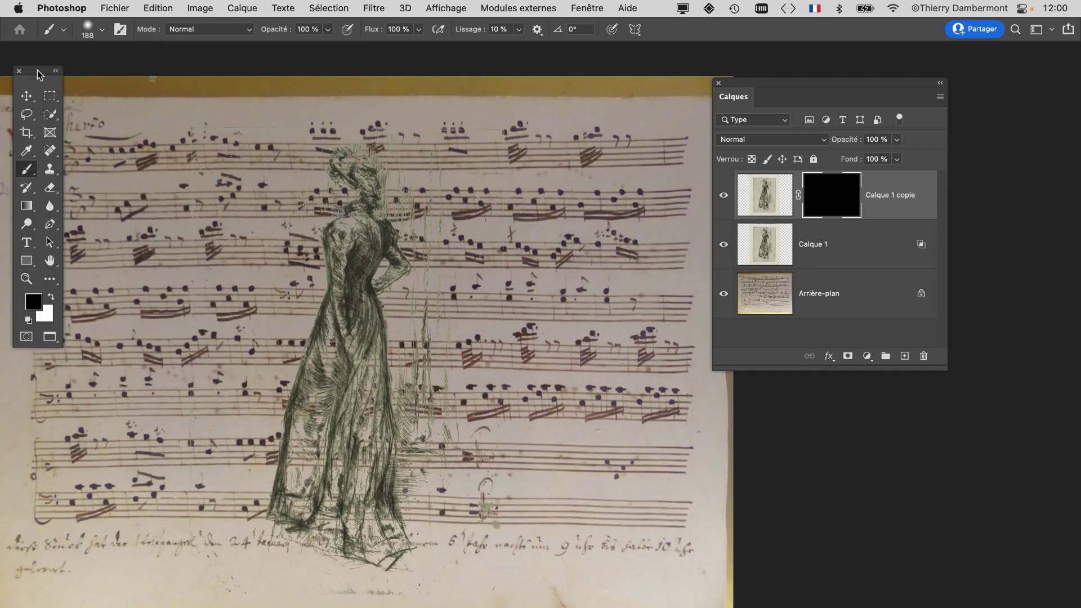
left_click_drag(43, 297, 240, 294)
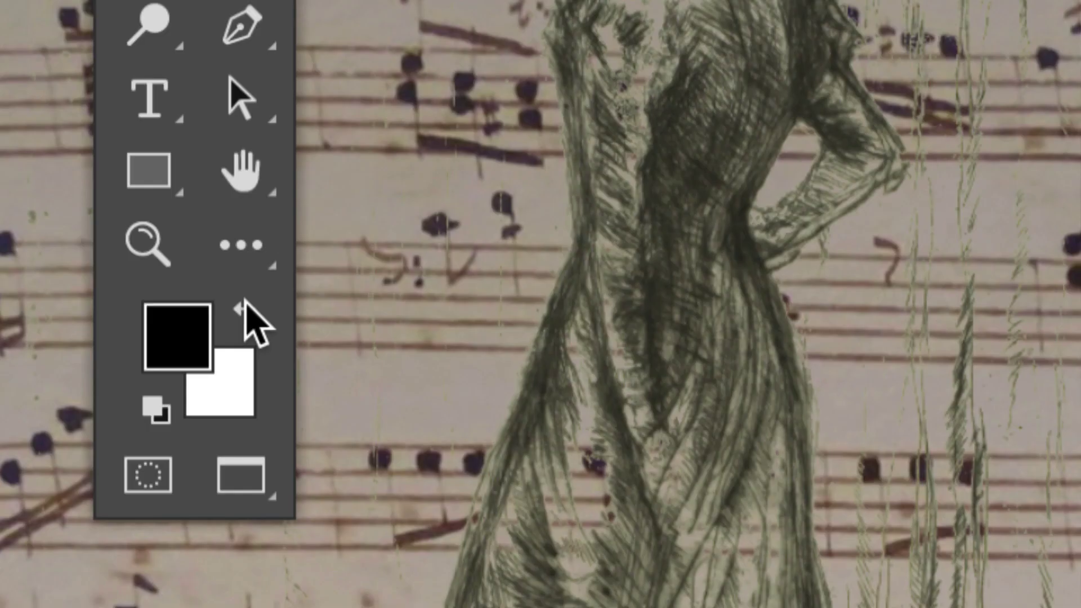
left_click(246, 305)
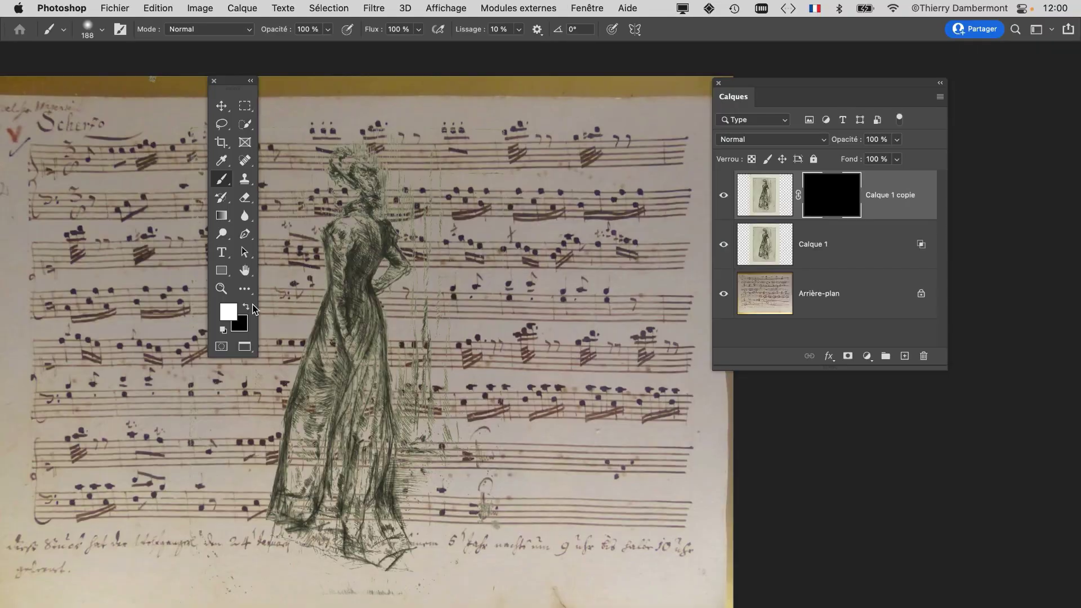
mouse_move(497, 298)
left_mouse_down()
mouse_move(566, 299)
mouse_move(456, 304)
left_mouse_up()
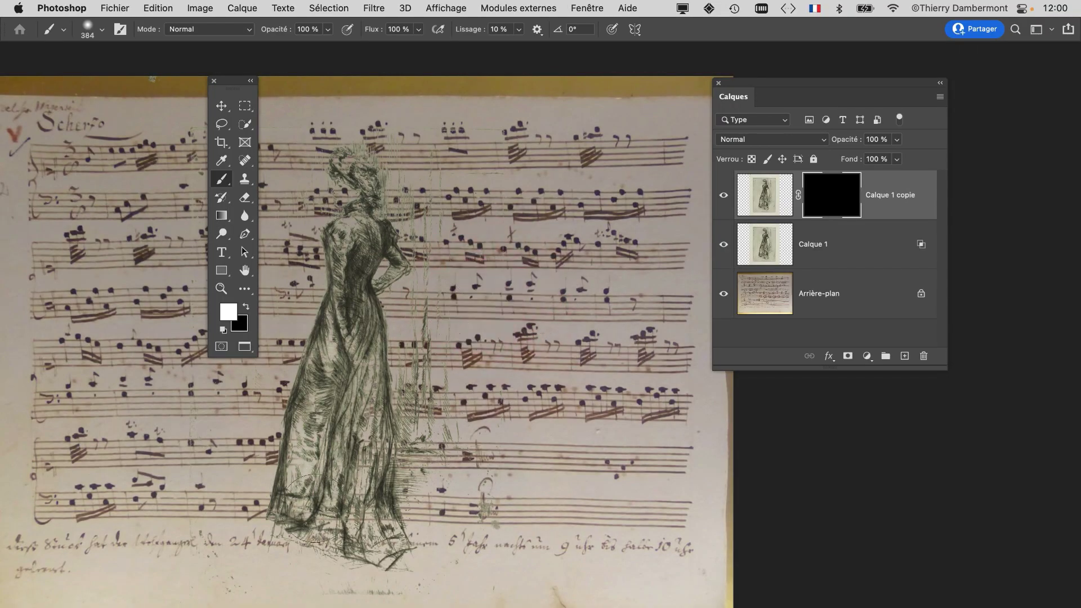
Try a white brush stroke on the copy's mask over the woman's skirt and undo it
scroll(319, 420, "up", 3)
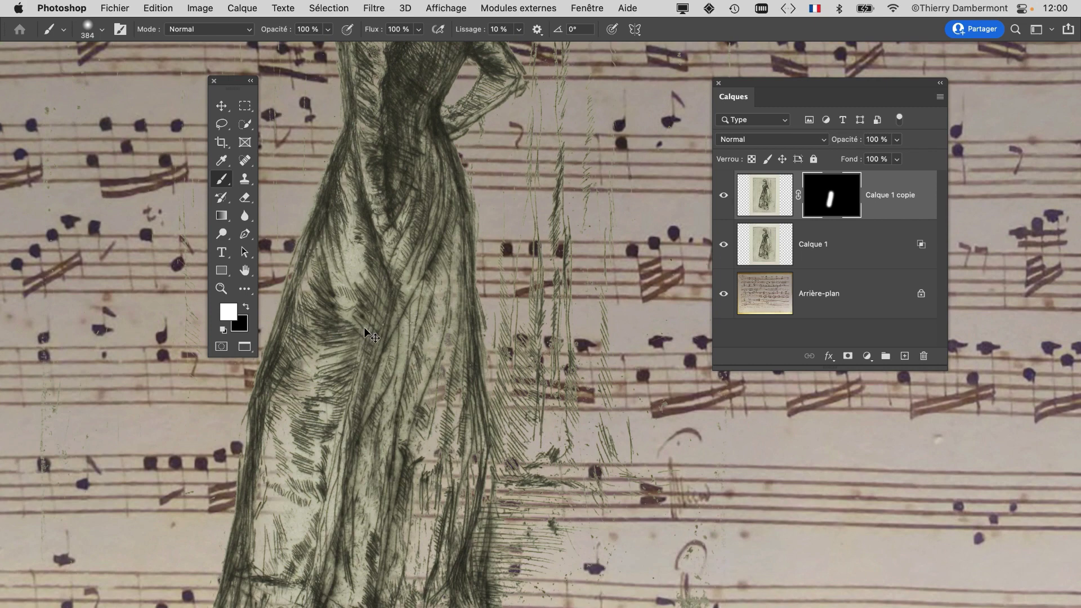
key("super+z")
left_click_drag(227, 85, 134, 84)
scroll(361, 304, "up", 2)
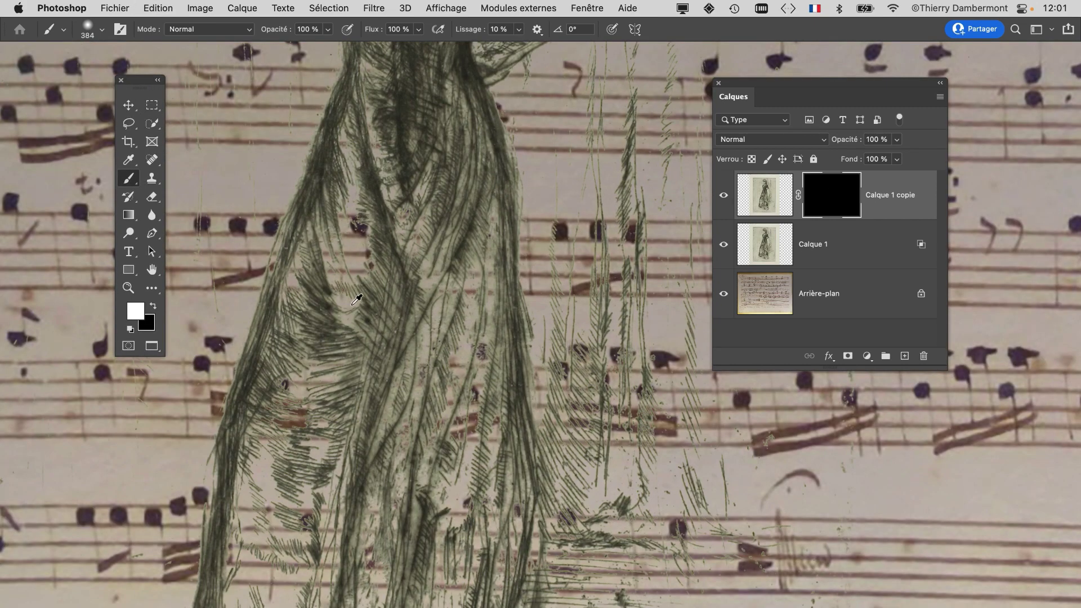
Paint white on Calque 1 copie's mask over the woman's skirt down to the hem with a size 306 brush
left_click_drag(362, 306, 332, 307)
left_click_drag(378, 196, 325, 431)
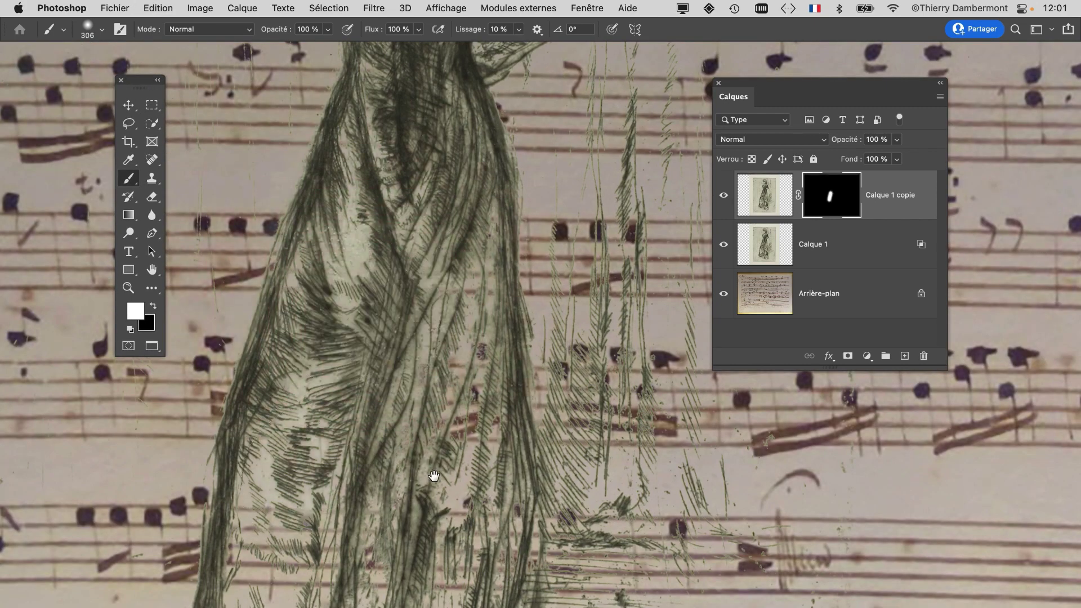
left_click_drag(434, 476, 456, 253)
mouse_move(456, 136)
left_mouse_down()
mouse_move(491, 289)
mouse_move(489, 441)
mouse_move(451, 498)
mouse_move(479, 555)
mouse_move(372, 228)
left_mouse_up()
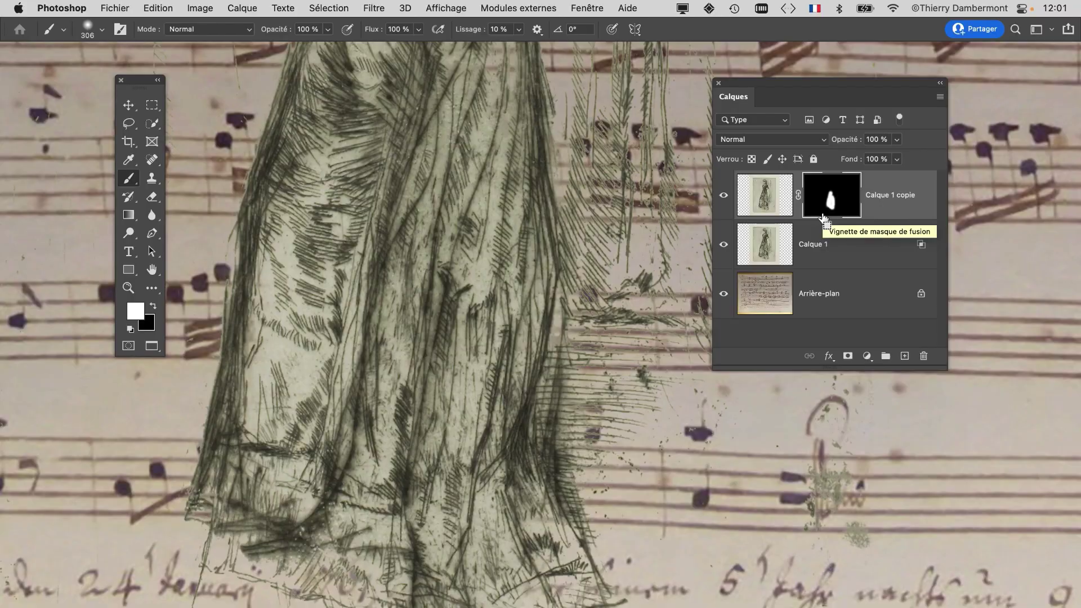
Paint white on the mask over the woman's hat, hair and face with brush sizes 192 and 111
left_click_drag(572, 172, 563, 434)
left_click_drag(507, 98, 517, 302)
key("super+plus")
key("super+plus")
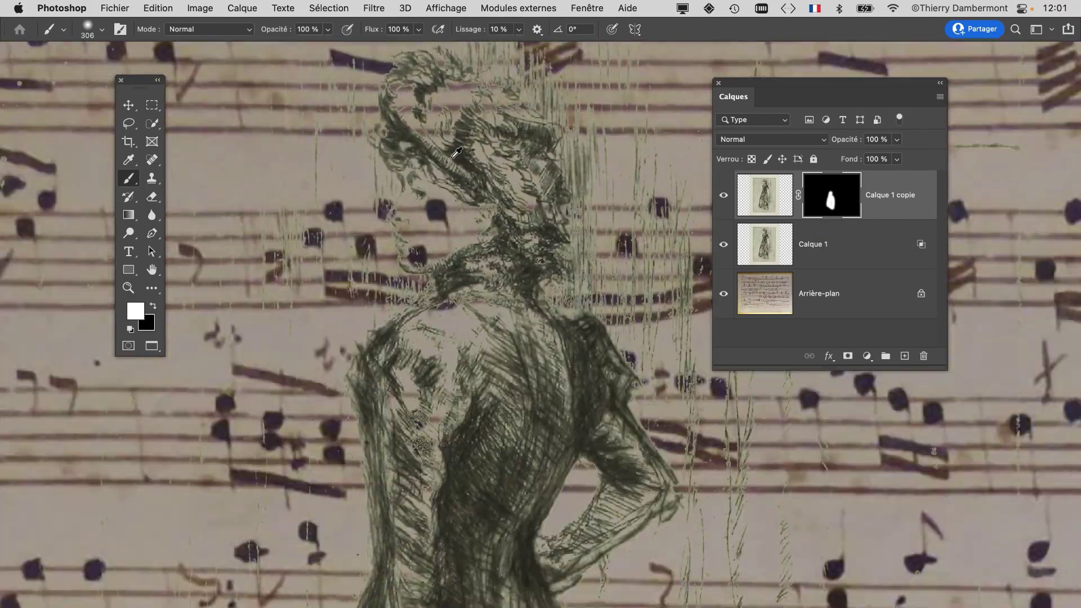
mouse_move(492, 342)
left_mouse_down()
mouse_move(471, 356)
mouse_move(429, 355)
left_mouse_up()
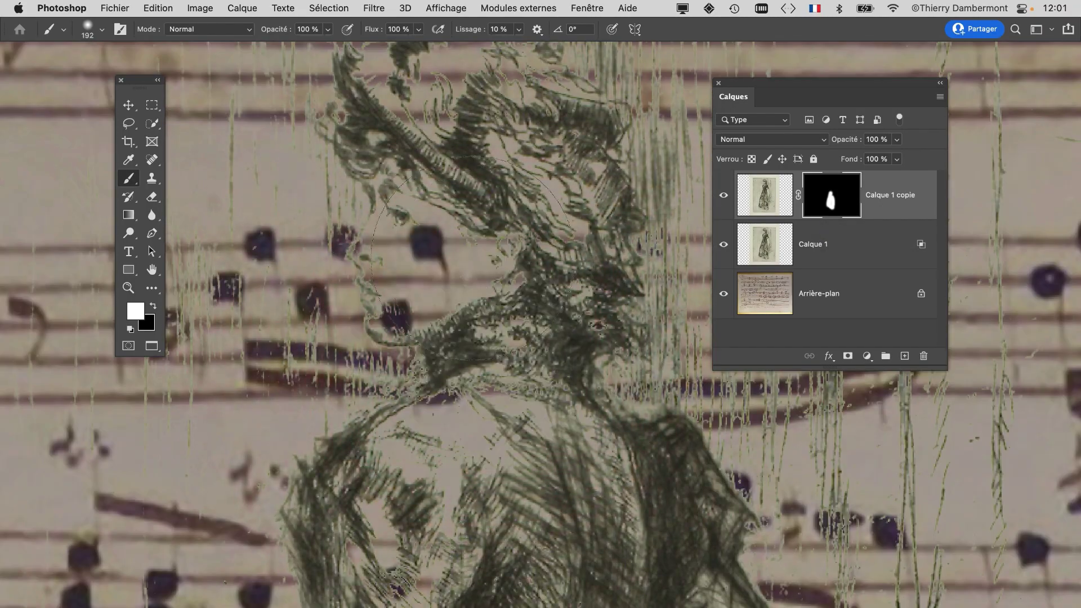
left_click_drag(451, 270, 468, 127)
left_click_drag(548, 323, 531, 434)
mouse_move(487, 262)
left_mouse_down()
mouse_move(445, 194)
mouse_move(494, 173)
mouse_move(514, 287)
left_mouse_up()
scroll(512, 482, "down", 1)
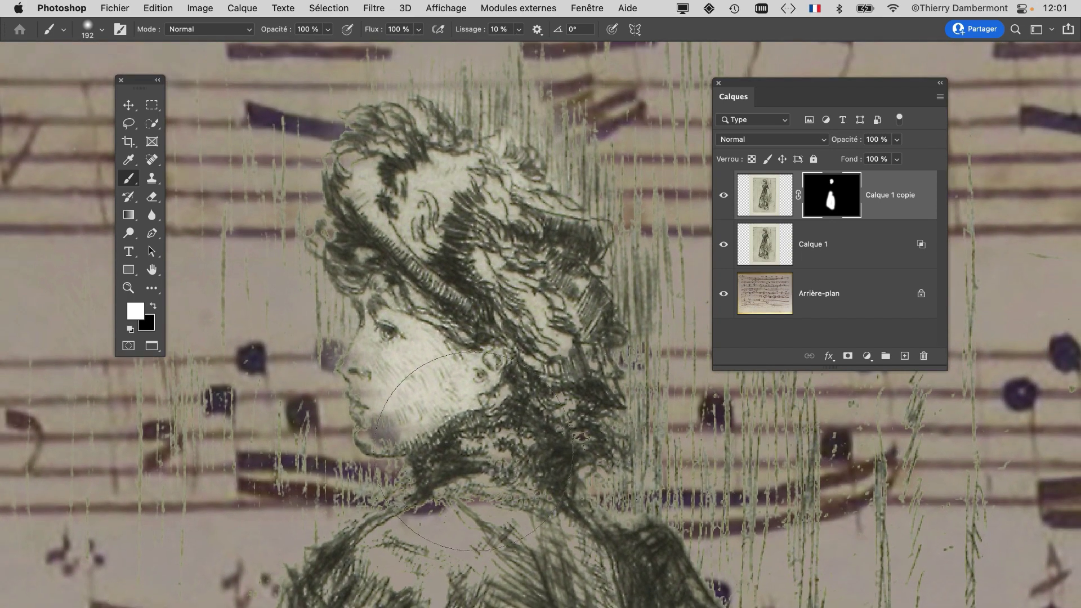
left_click_drag(447, 410, 415, 408)
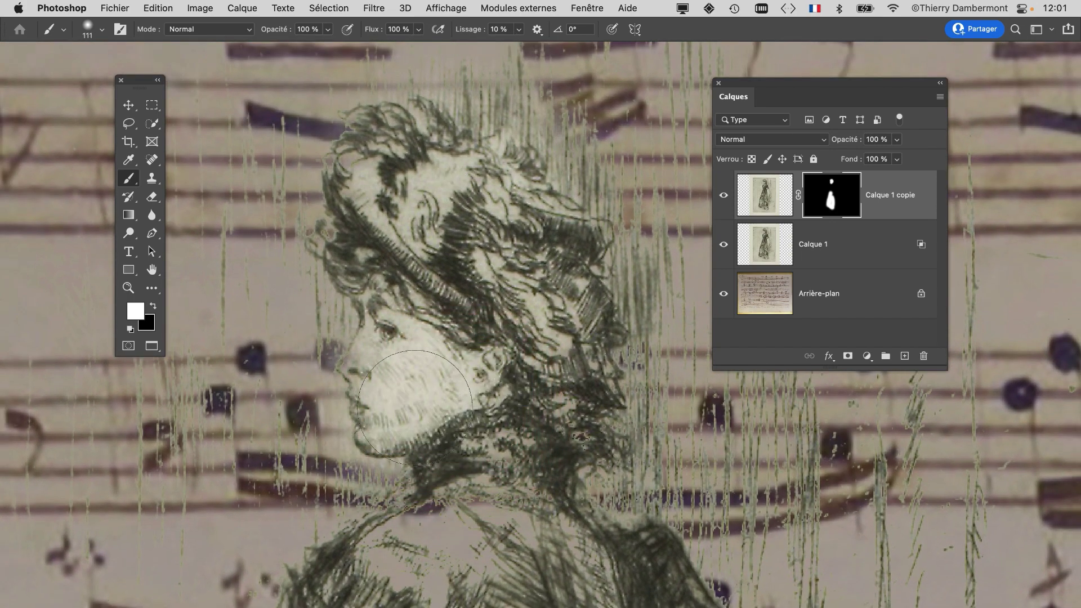
scroll(552, 533, "down", 3)
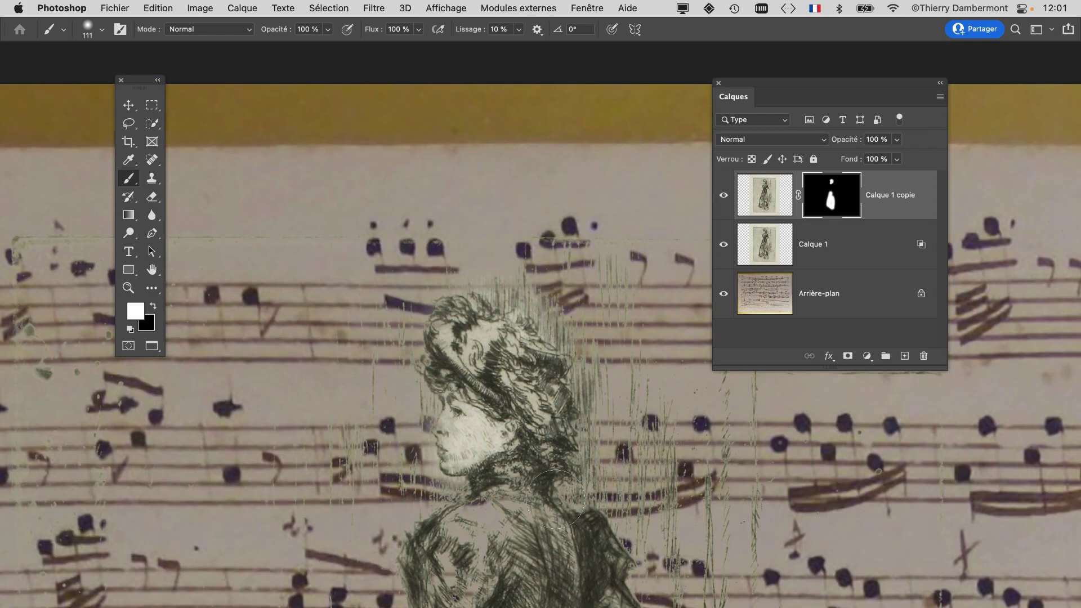
Paint white on the mask over the woman's torso and beside both arms and the skirt with a size 343 brush
scroll(555, 498, "down", 2)
left_click_drag(513, 473, 546, 472)
scroll(450, 422, "down", 3)
mouse_move(377, 276)
left_mouse_down()
mouse_move(379, 463)
mouse_move(338, 578)
left_mouse_up()
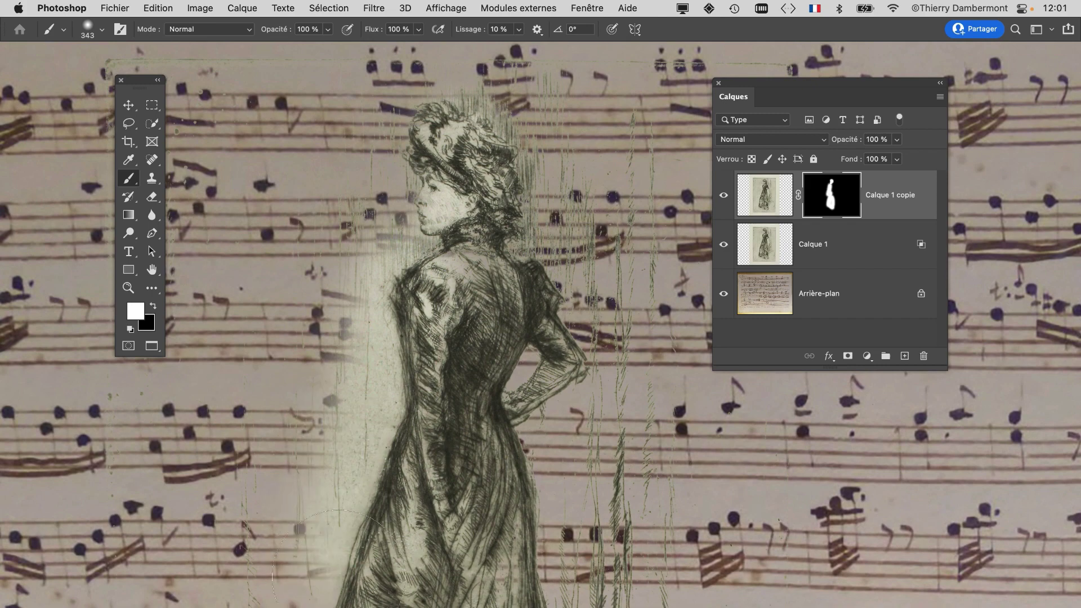
left_click_drag(561, 364, 567, 516)
scroll(512, 295, "down", 5)
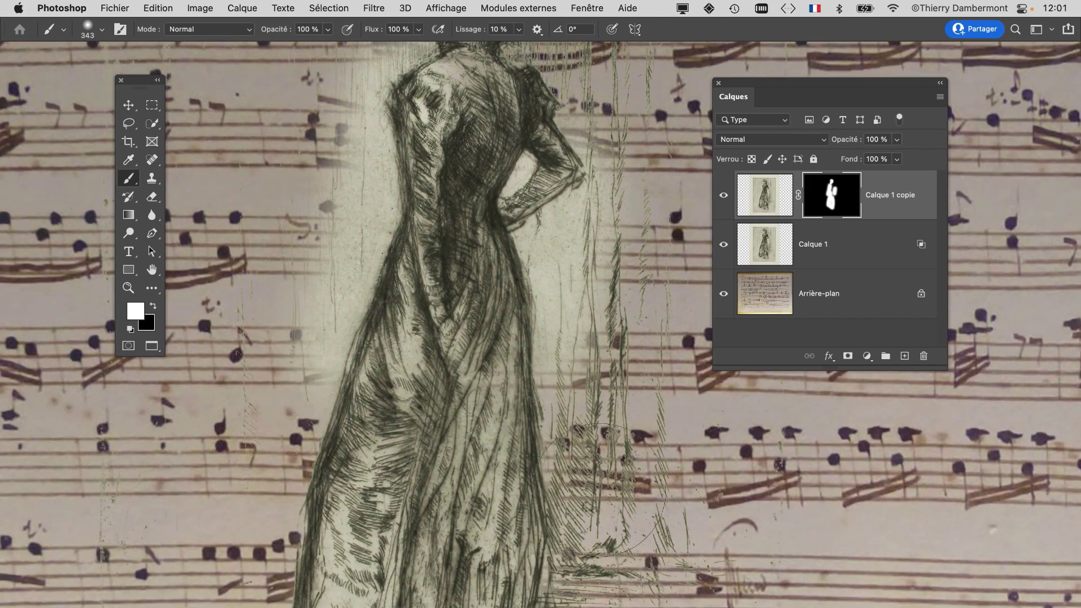
scroll(610, 469, "down", 2)
scroll(611, 470, "down", 1)
scroll(439, 571, "down", 3)
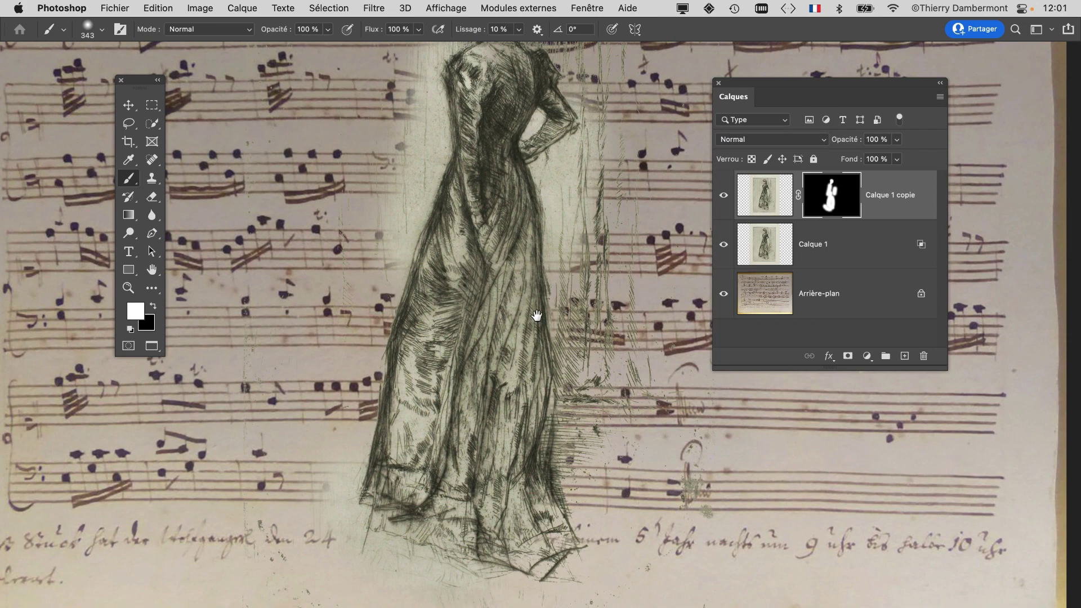
Undo a trial white stroke around the woman's head, and paint black on the mask to remove the pale area in front of her
scroll(536, 315, "up", 10)
mouse_move(451, 401)
left_mouse_down()
mouse_move(428, 315)
mouse_move(490, 366)
left_mouse_up()
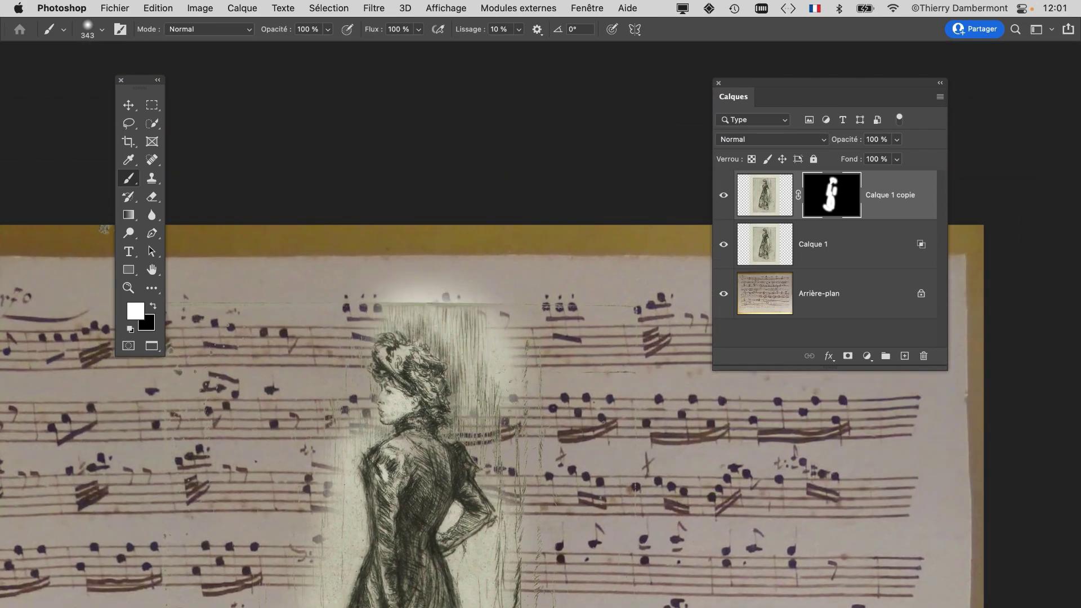
key("super+z")
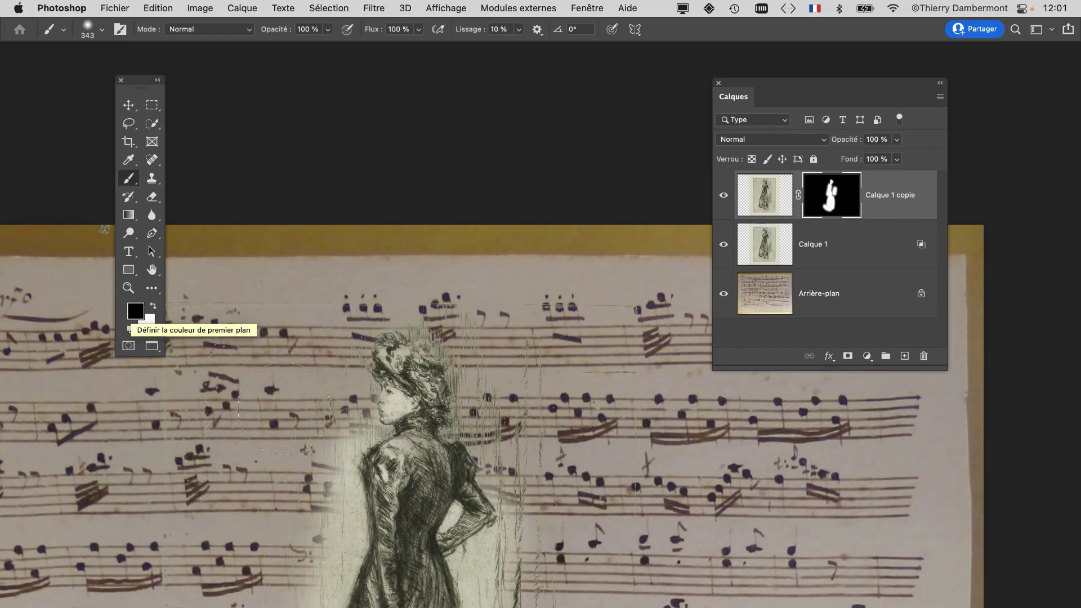
left_click_drag(333, 455, 268, 607)
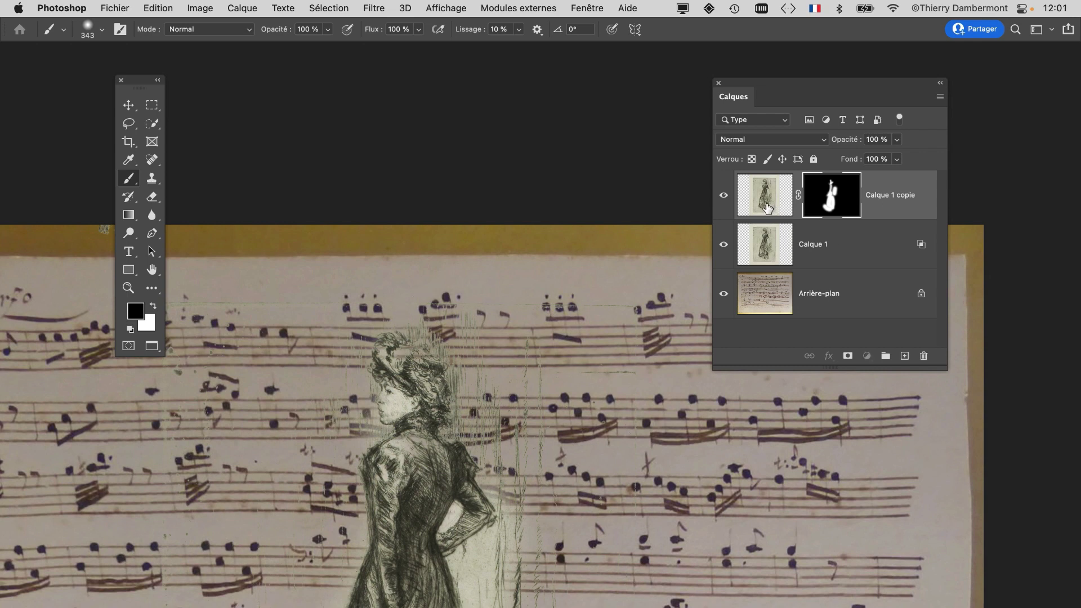
Try placing Calque 1 copie beneath Calque 1 in the layer stack, and return it to the top
left_click_drag(767, 208, 774, 267)
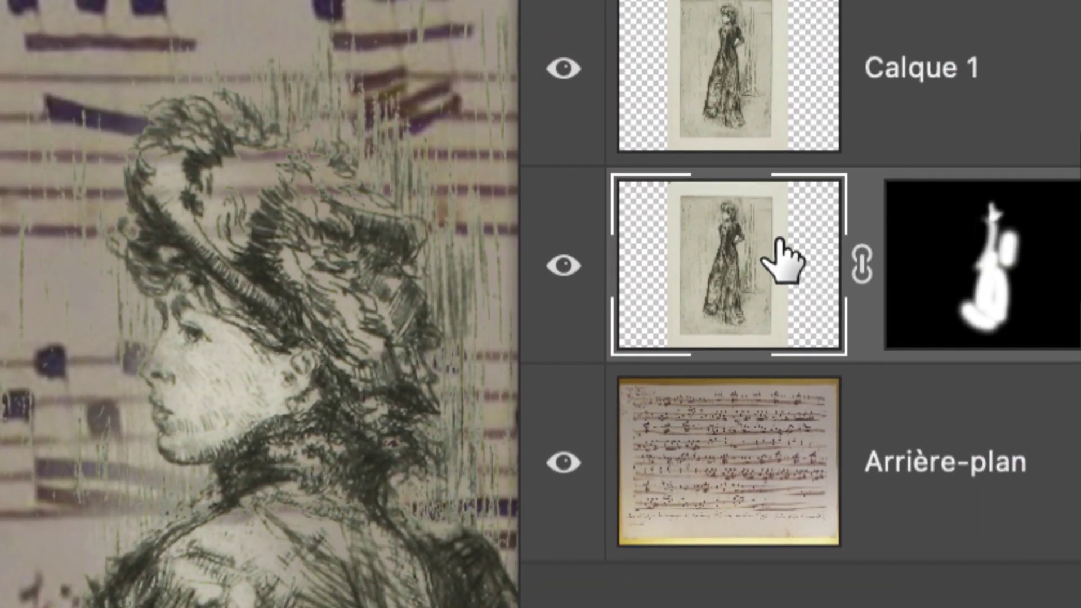
left_click_drag(703, 219, 722, 7)
left_click_drag(777, 197, 787, 213)
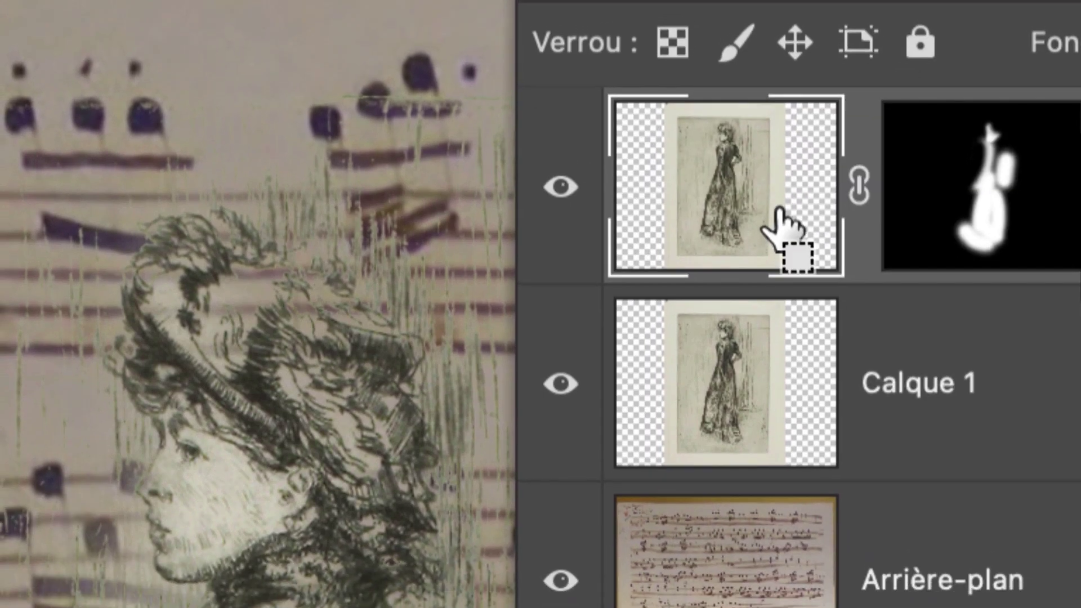
Group Calque 1 copie with Calque 1 and activate the Move tool
scroll(566, 343, "down", 6)
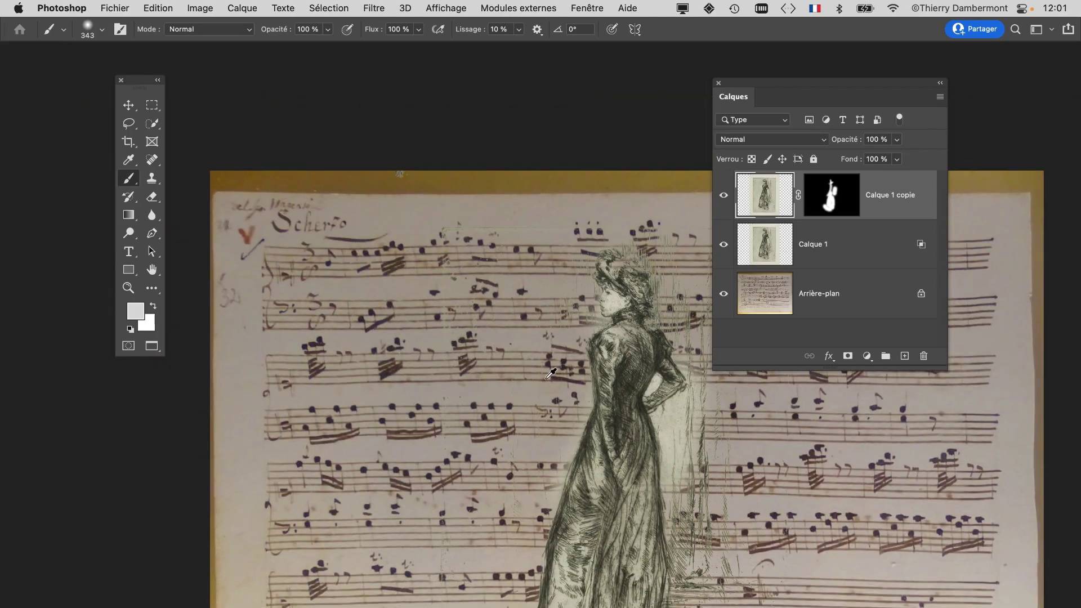
scroll(495, 366, "right", 5)
scroll(496, 366, "down", 4)
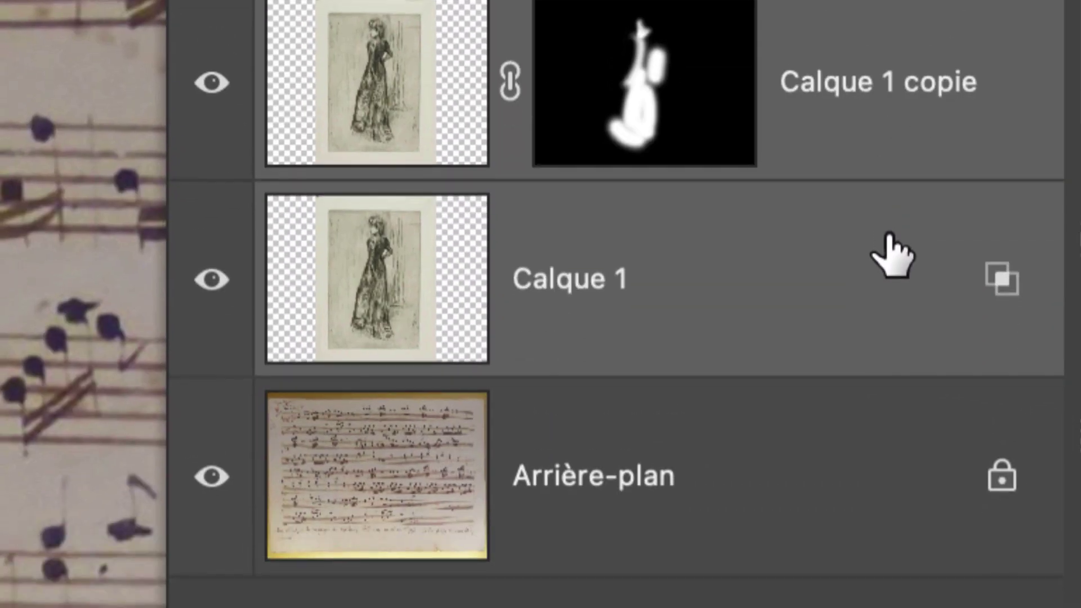
left_click(847, 372)
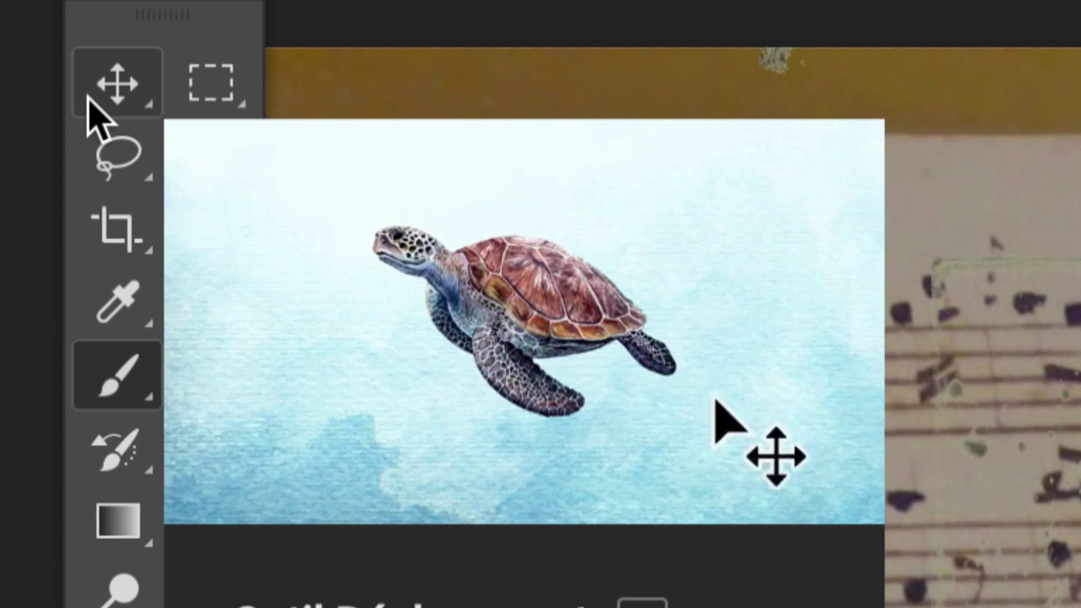
left_click(93, 99)
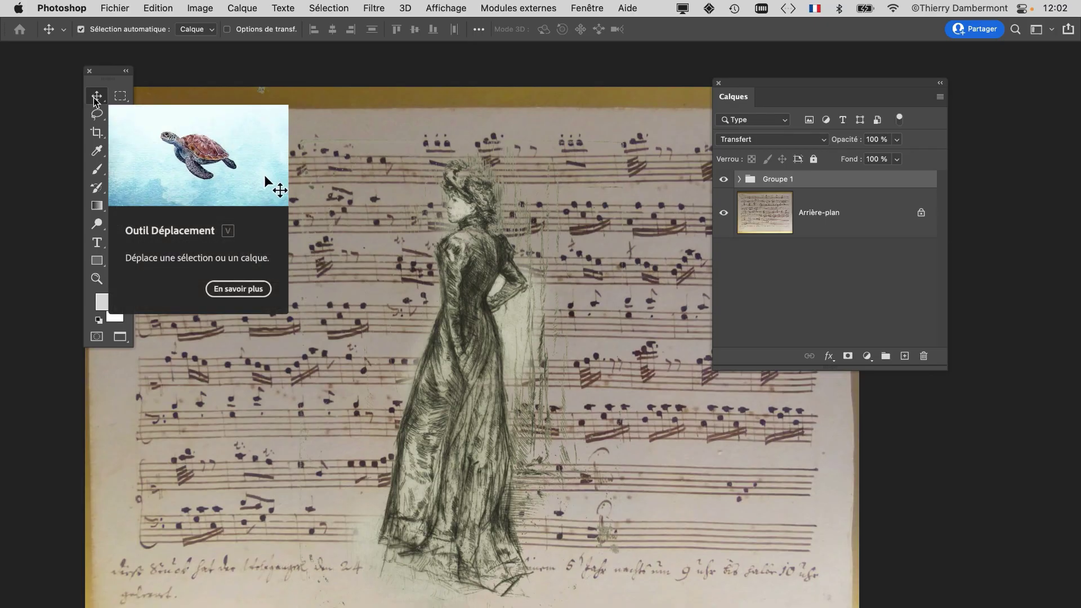
Try to move the grouped woman leftward across the score with Sélection automatique enabled, and undo the move
left_click_drag(485, 266, 293, 259)
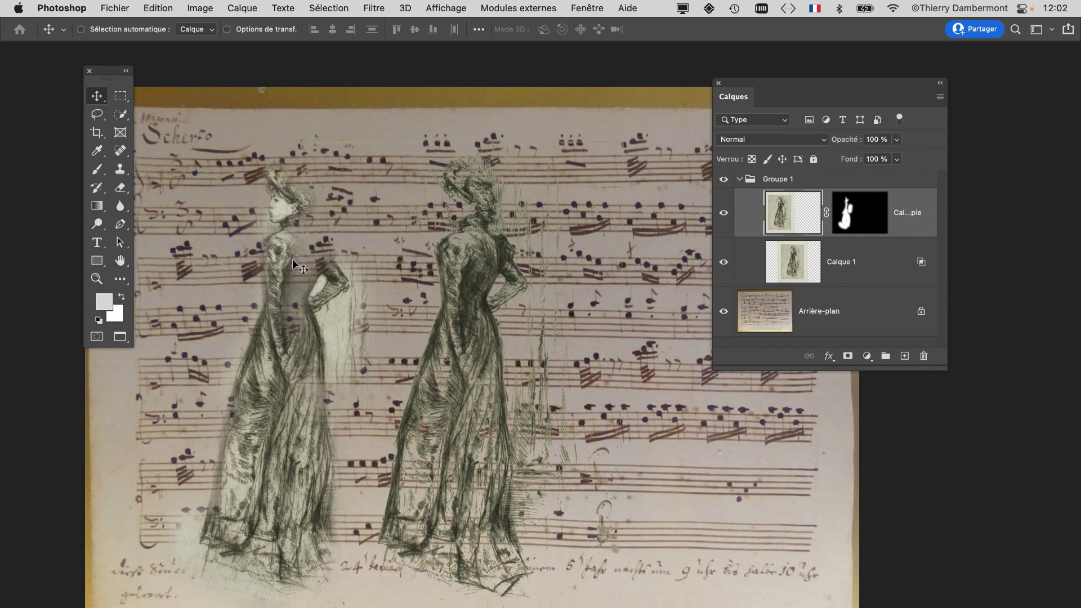
key("super+z")
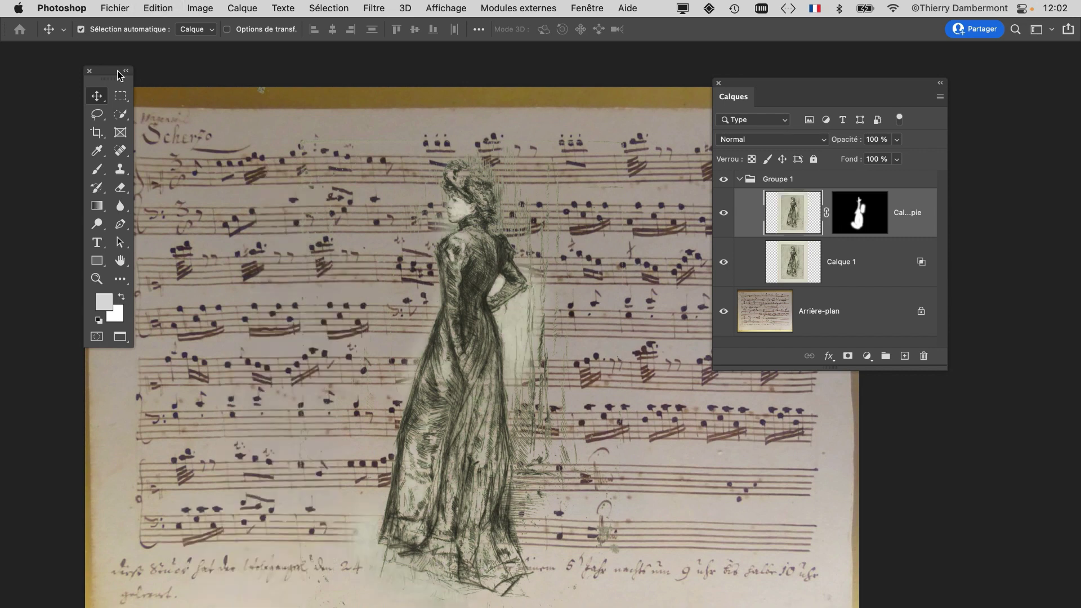
left_click_drag(762, 87, 872, 76)
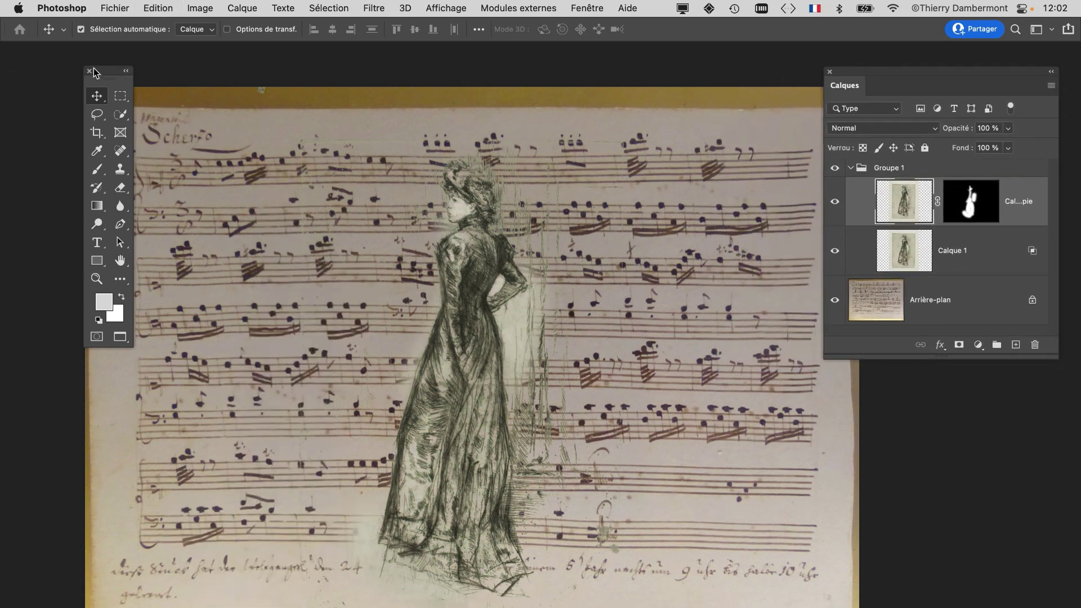
left_click_drag(94, 72, 65, 76)
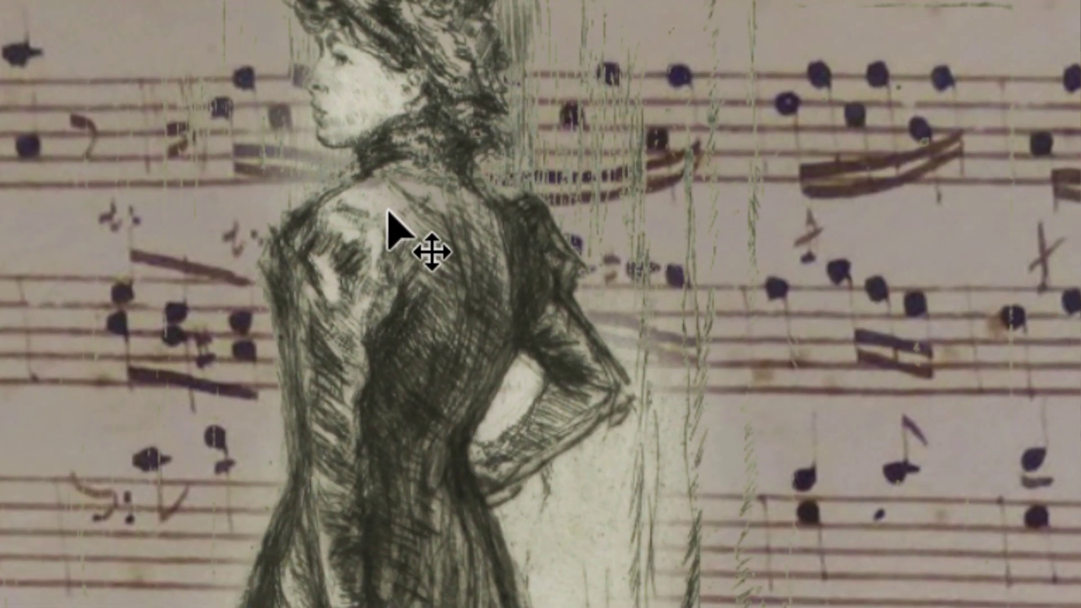
Try moving the woman again by her shoulder with Groupe 1 collapsed and Sélection automatique still enabled, and undo it
left_click_drag(388, 211, 304, 191)
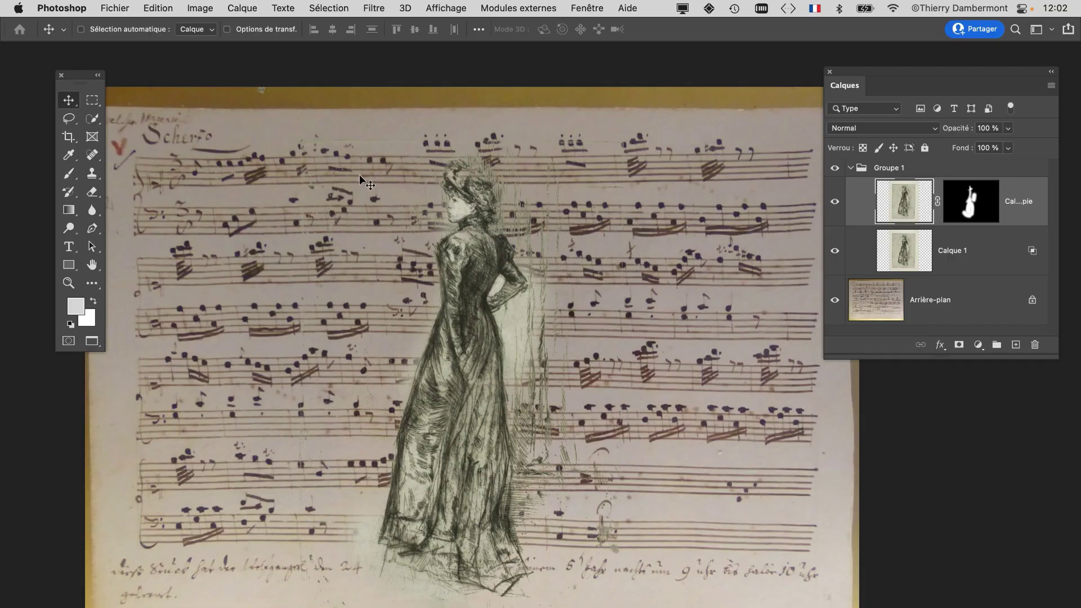
left_click_drag(892, 72, 731, 108)
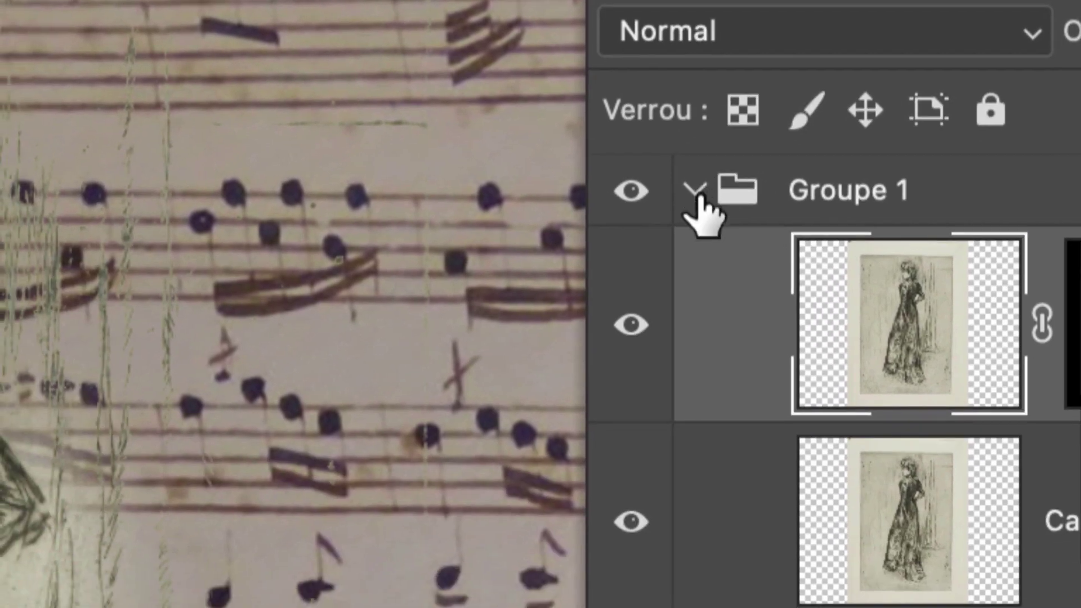
left_click(696, 192)
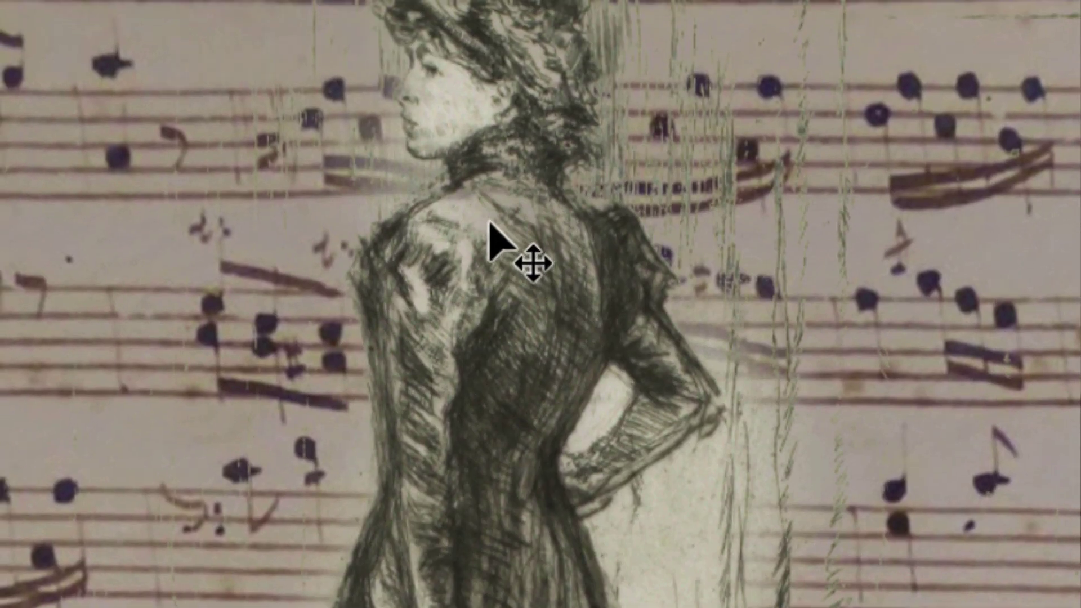
left_click_drag(490, 222, 449, 213)
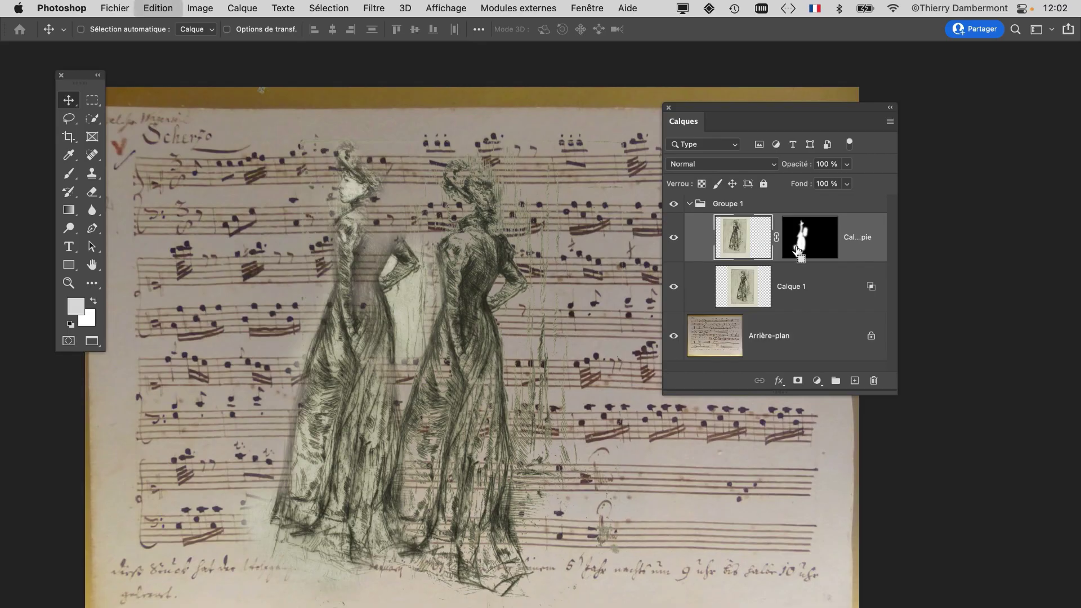
key("super+z")
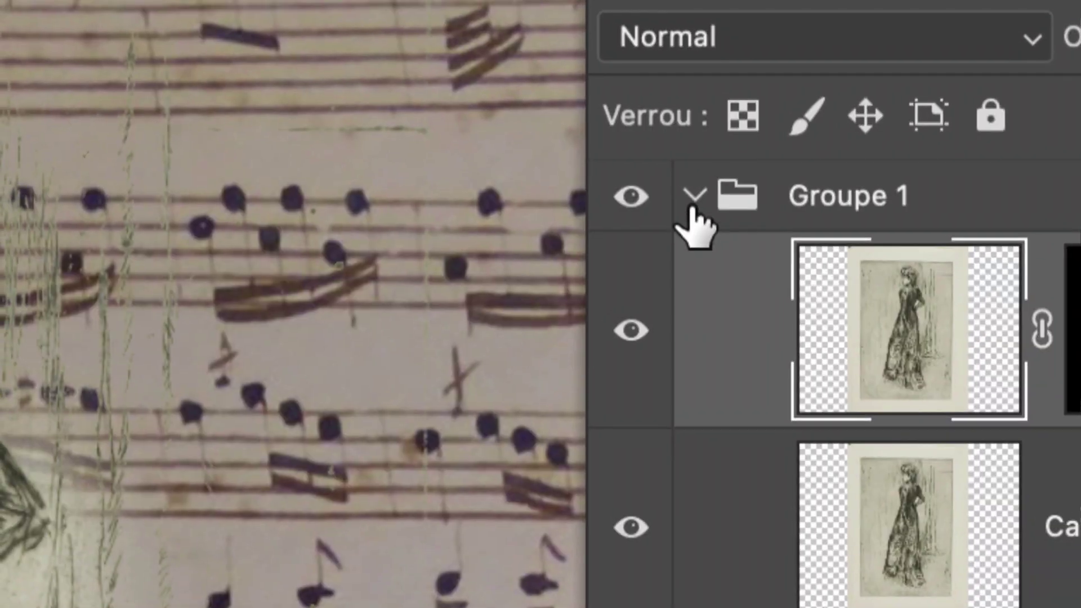
Collapse Groupe 1 and turn off Sélection automatique for the Move tool
left_click(676, 186)
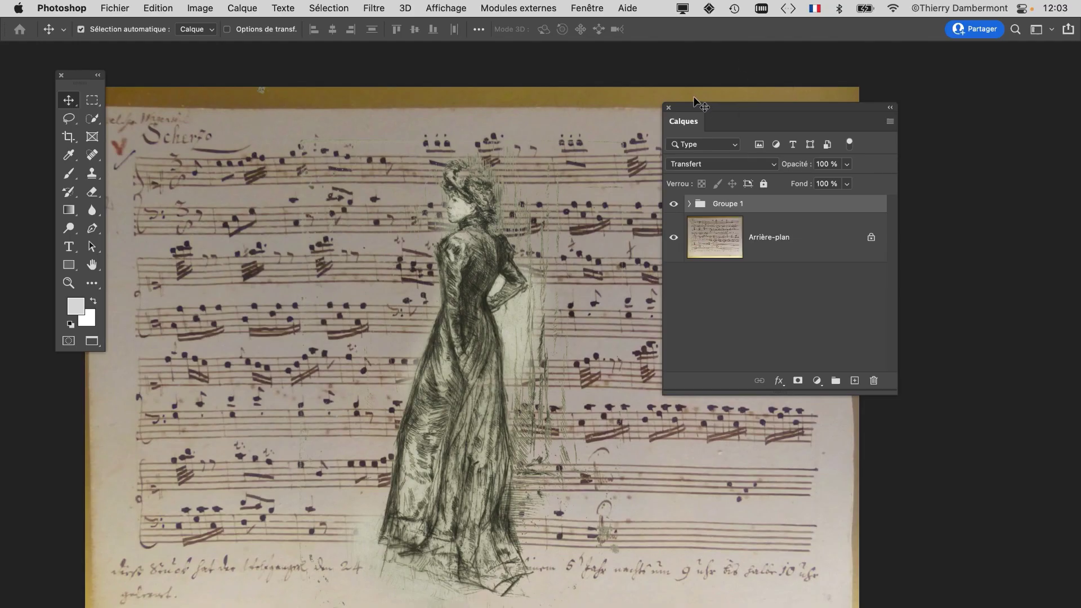
left_click_drag(697, 102, 802, 78)
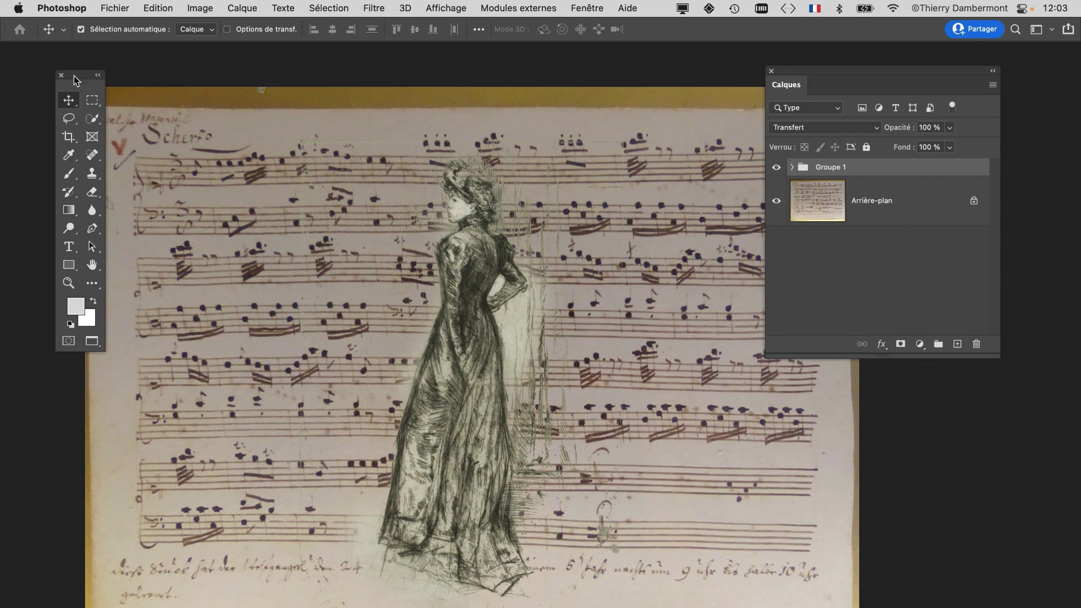
left_click_drag(76, 80, 62, 94)
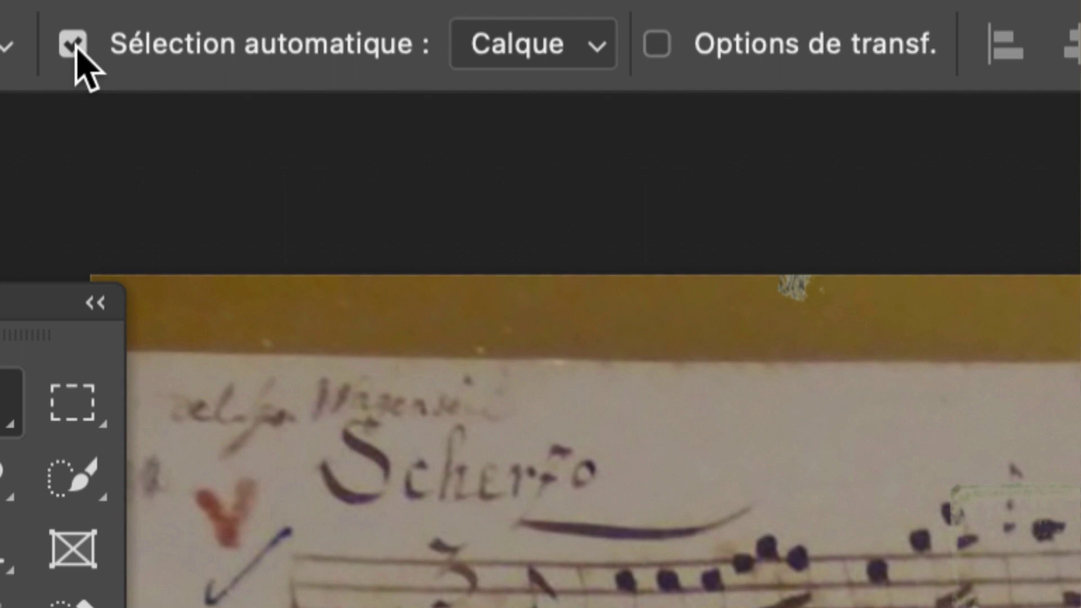
left_click(76, 50)
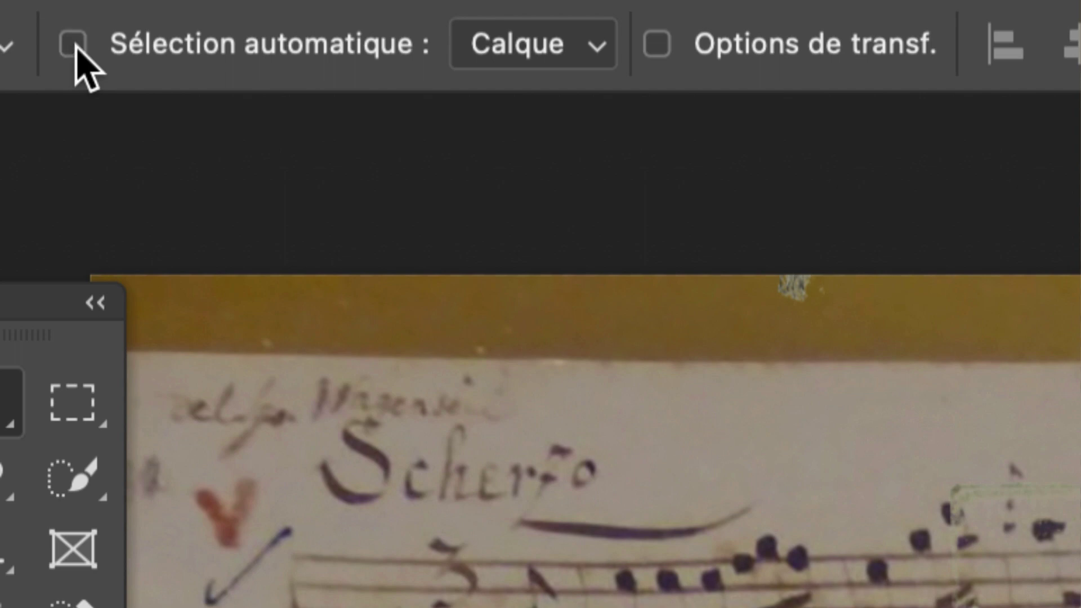
left_click(75, 48)
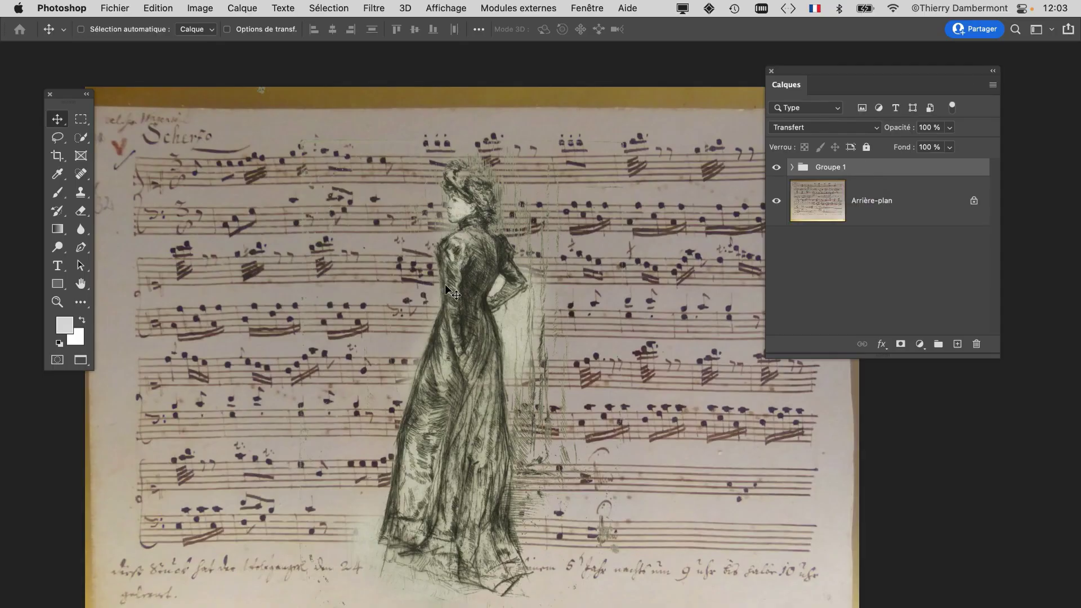
Move Groupe 1 with the woman rightward across the score, and hide the Arrière-plan layer
left_click_drag(448, 292, 543, 307)
scroll(544, 307, "down", 2)
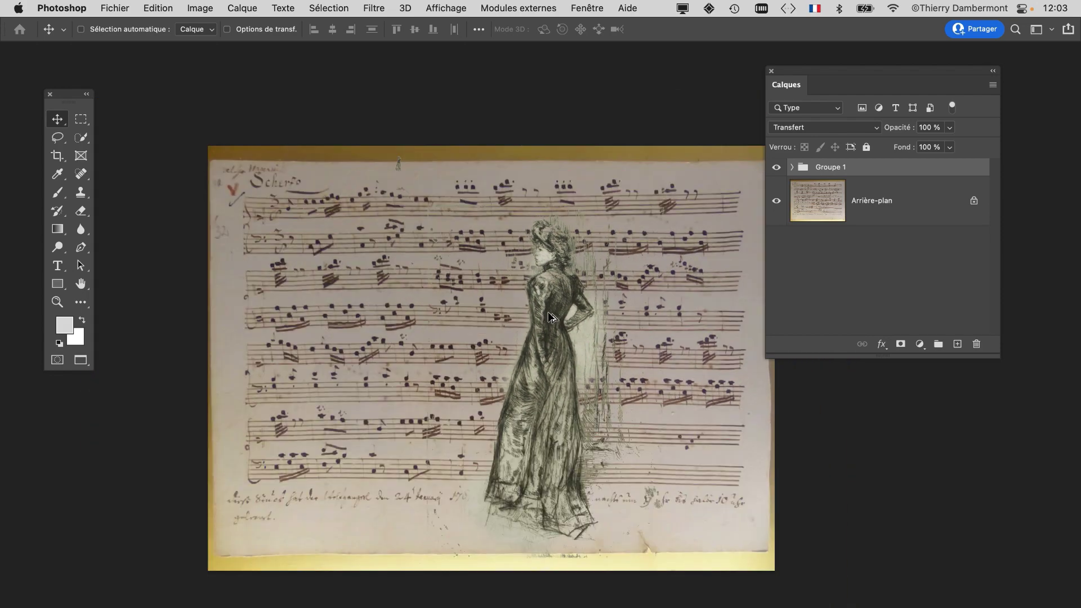
left_click(777, 202)
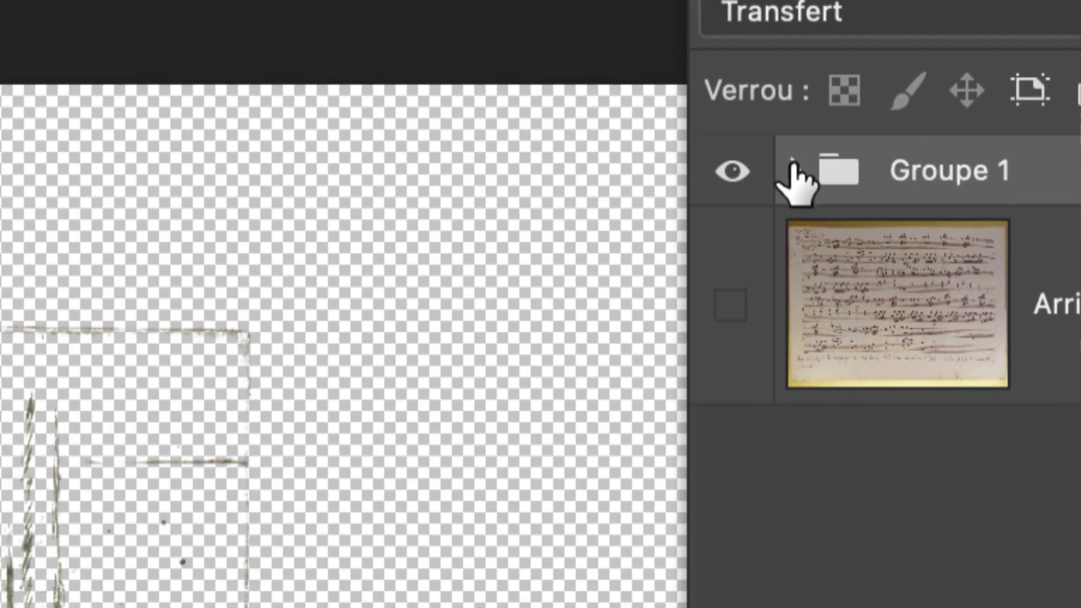
Expand Groupe 1, switch to the Brush tool, and move the Calques panel away from the woman
left_click(792, 169)
left_click(895, 218)
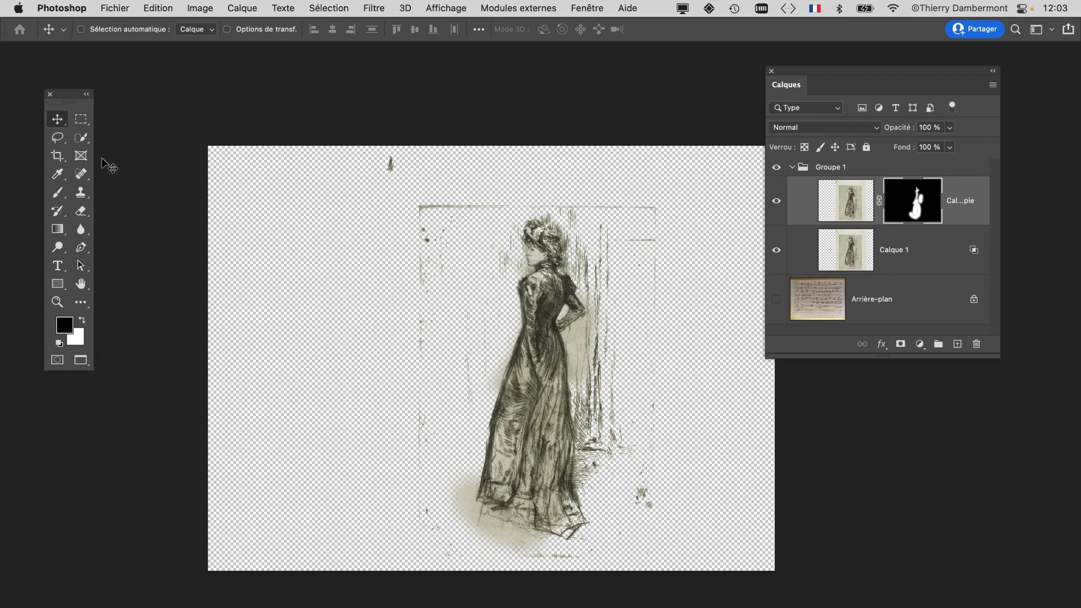
left_click(57, 192)
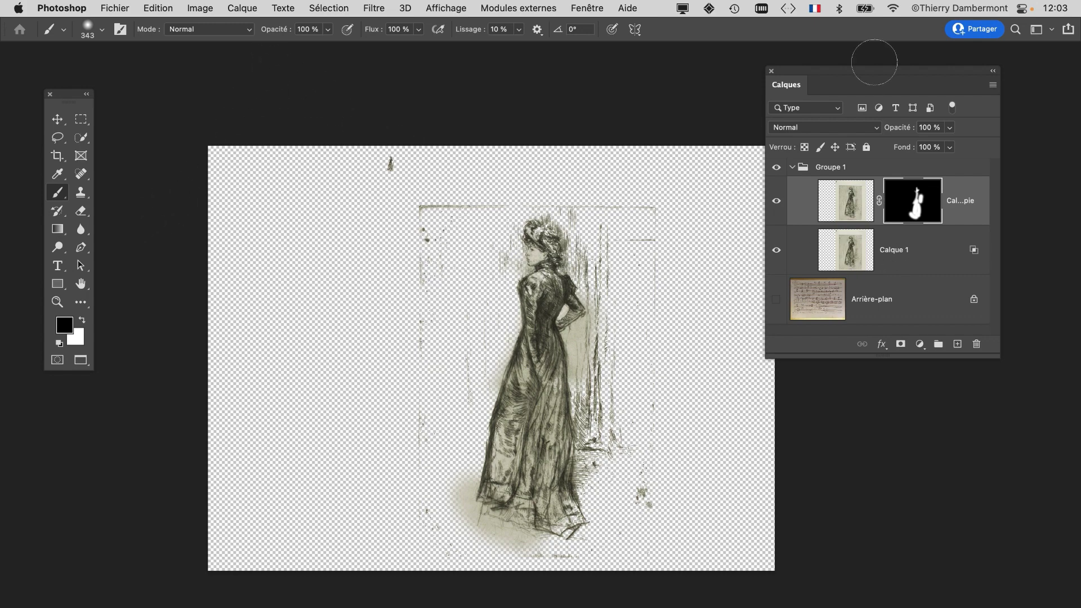
left_click_drag(832, 76, 876, 75)
scroll(600, 303, "up", 1)
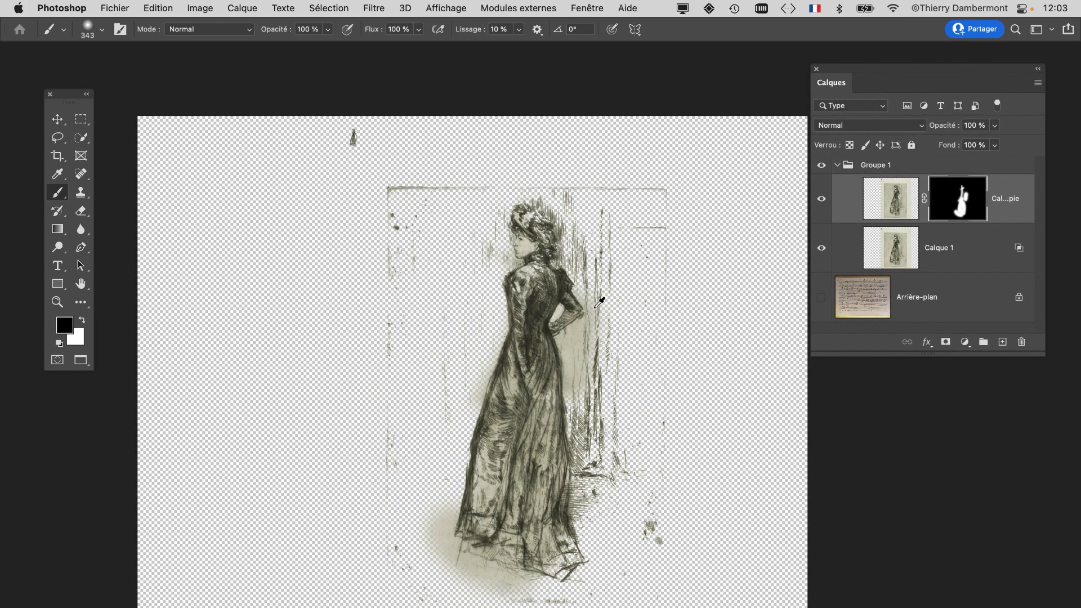
scroll(595, 308, "up", 3)
left_click_drag(451, 310, 353, 285)
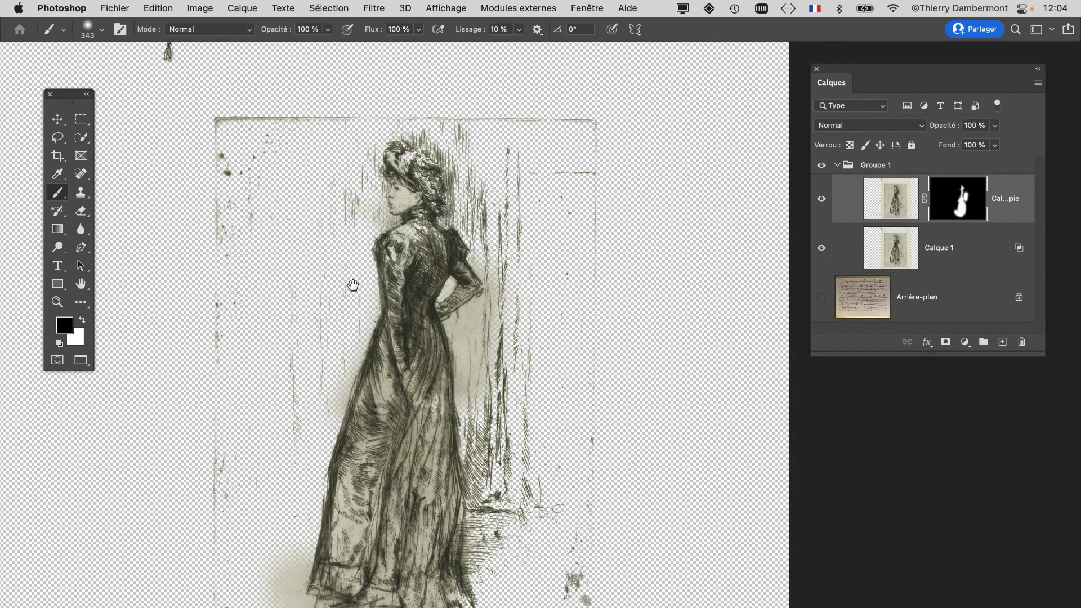
Add a layer mask to Calque 1 inside Groupe 1
left_click(822, 199)
left_click(823, 200)
left_click(964, 256)
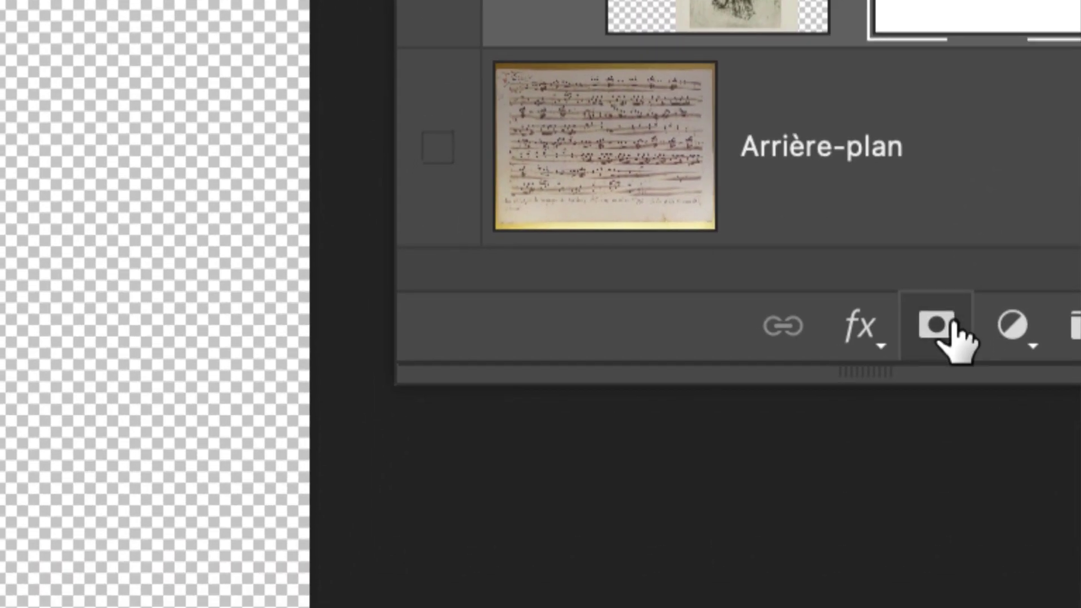
left_click(937, 325)
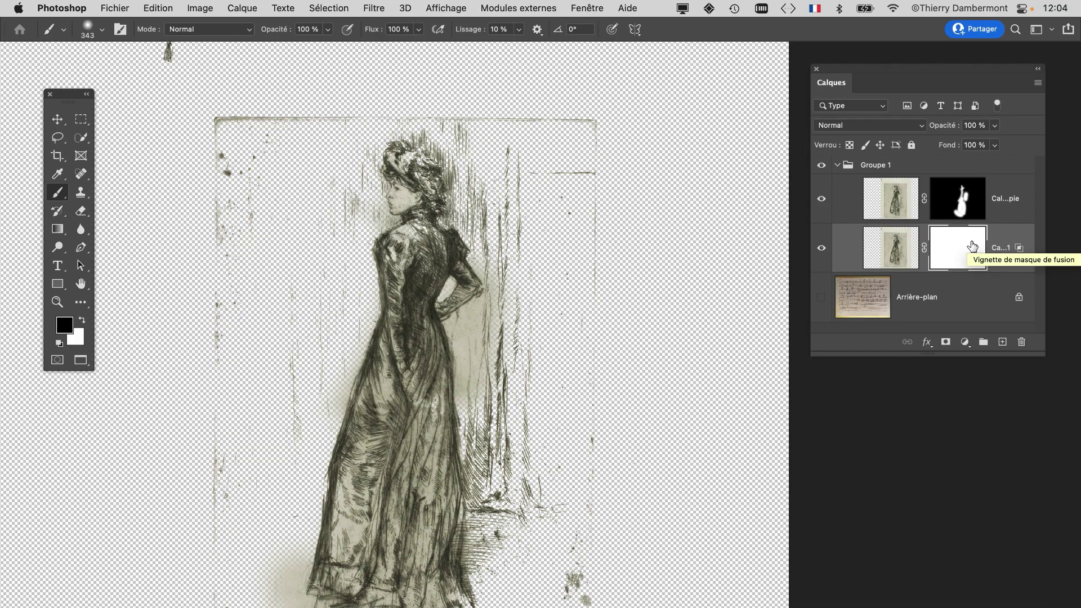
Paint black on Calque 1's mask with the 343 px soft brush to hide the frame lines and specks around the woman
mouse_move(242, 200)
left_mouse_down()
mouse_move(178, 138)
mouse_move(369, 91)
mouse_move(618, 140)
mouse_move(515, 147)
mouse_move(555, 422)
mouse_move(526, 415)
mouse_move(546, 567)
mouse_move(586, 597)
left_mouse_up()
left_click_drag(593, 386, 603, 270)
mouse_move(228, 212)
left_mouse_down()
mouse_move(195, 273)
mouse_move(218, 412)
mouse_move(211, 510)
left_mouse_up()
left_click_drag(248, 457, 257, 305)
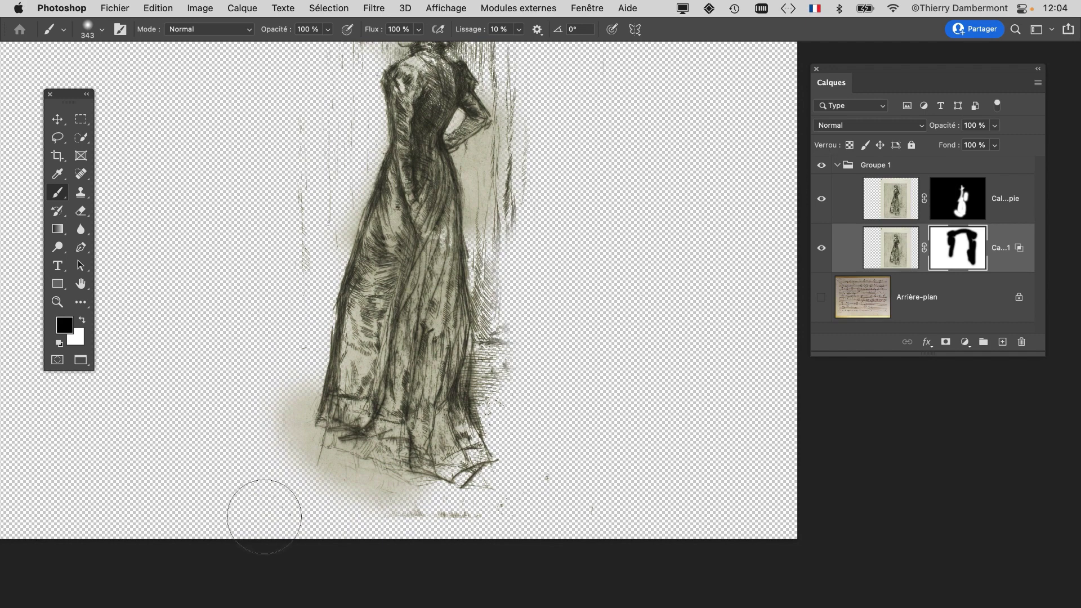
mouse_move(609, 457)
left_mouse_down()
mouse_move(398, 569)
mouse_move(363, 557)
mouse_move(449, 531)
left_mouse_up()
left_click_drag(592, 304, 625, 522)
left_click_drag(546, 306, 561, 346)
left_click_drag(242, 285, 244, 266)
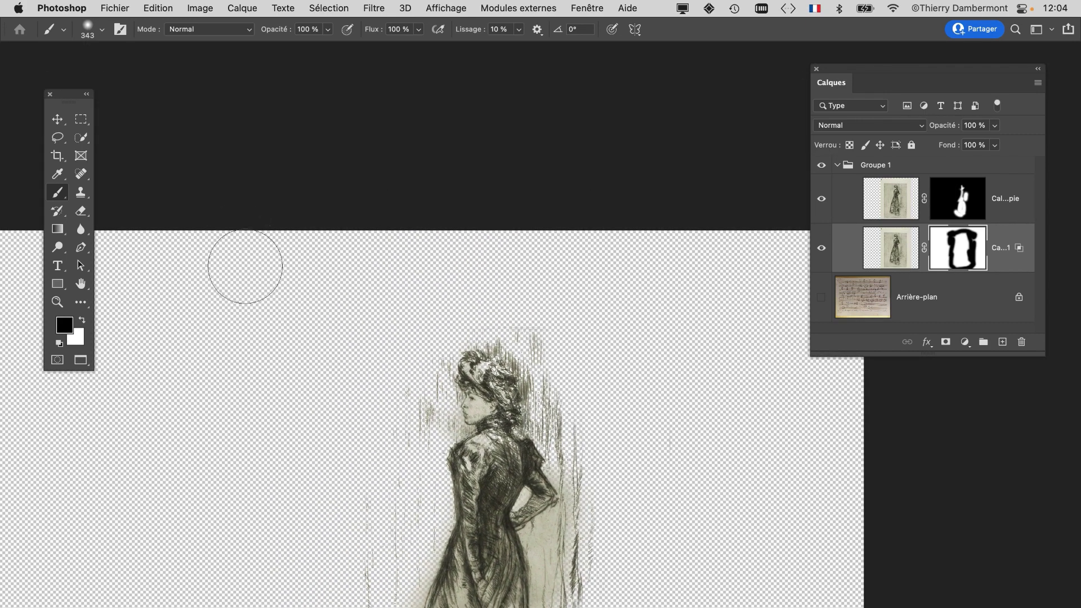
Paint on Calque 1's mask beside the woman's shoulder and back to fade the leftover background hatching
scroll(563, 420, "up", 5)
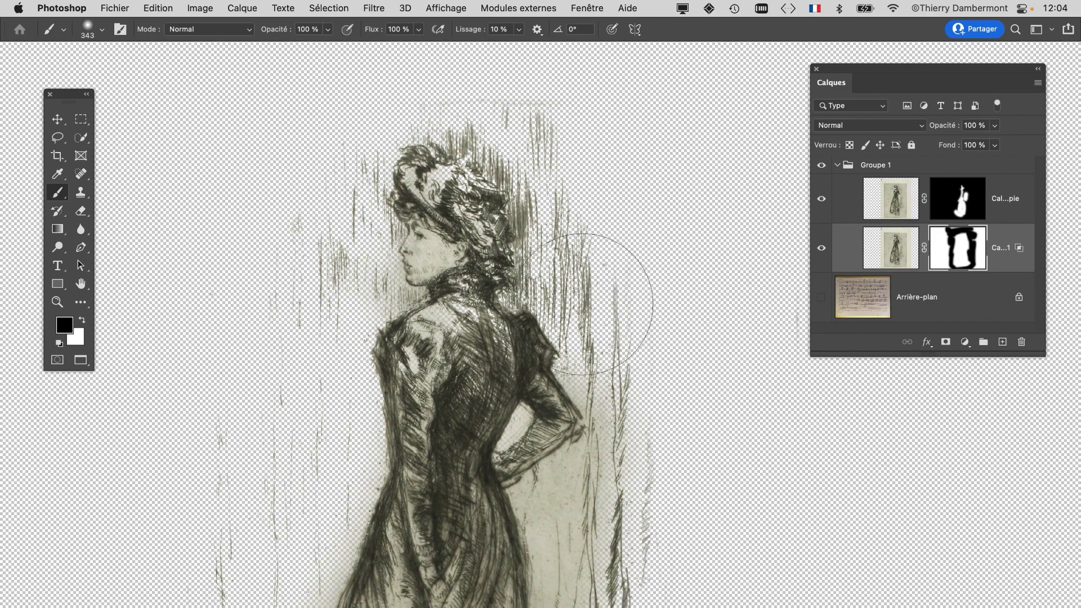
left_click_drag(584, 304, 544, 305)
left_click_drag(682, 429, 704, 102)
left_click_drag(651, 507, 674, 178)
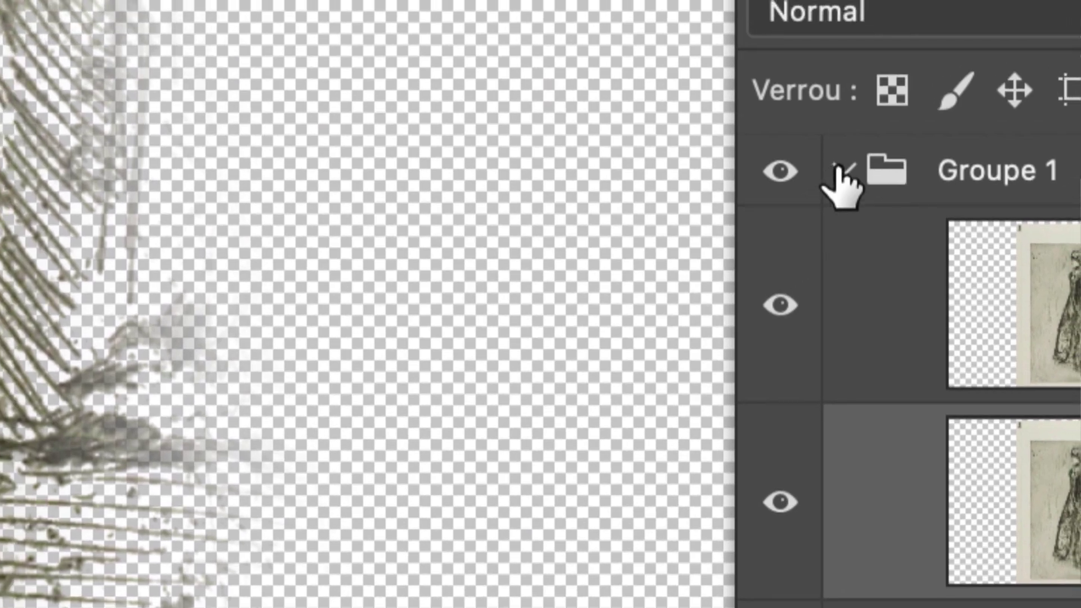
Move the collapsed Groupe 1 slightly rightward and up, and show the Arrière-plan layer again
left_click(838, 165)
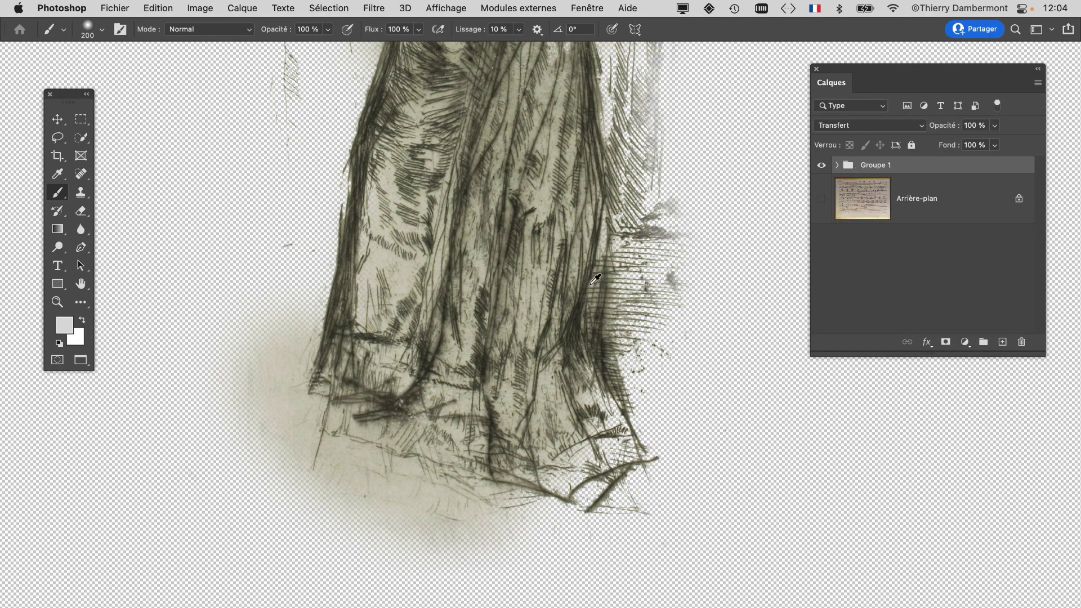
scroll(595, 279, "down", 4)
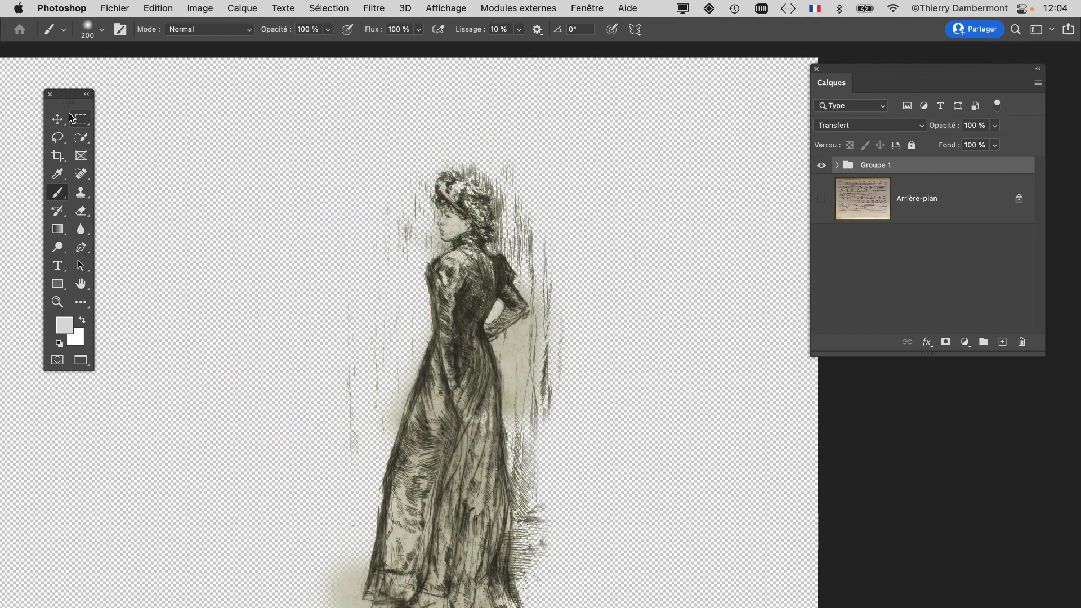
left_click(67, 118)
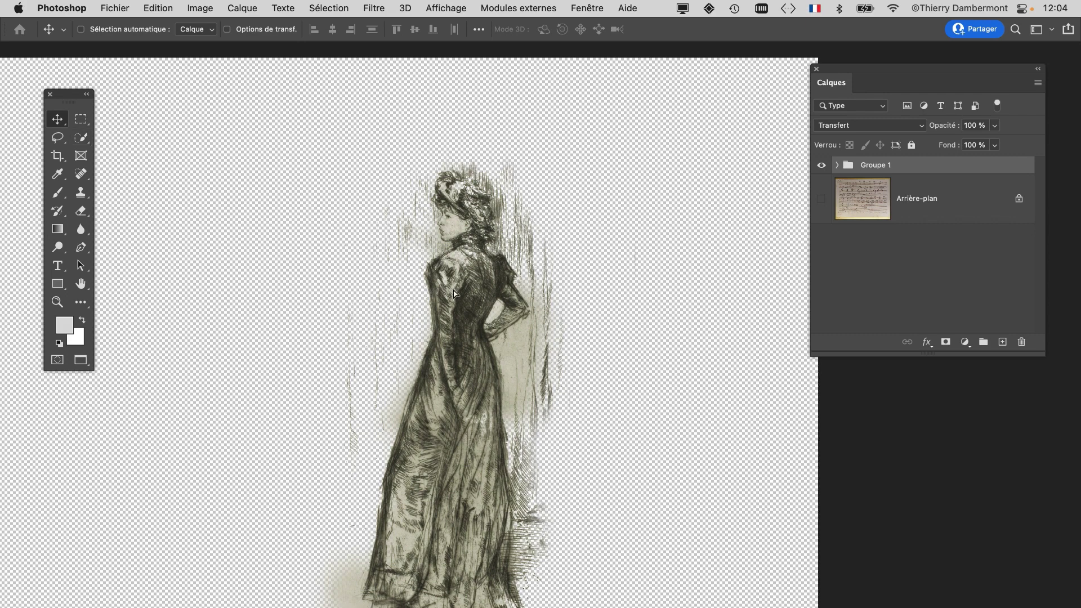
left_click_drag(457, 293, 515, 281)
left_click(821, 199)
scroll(519, 321, "down", 2)
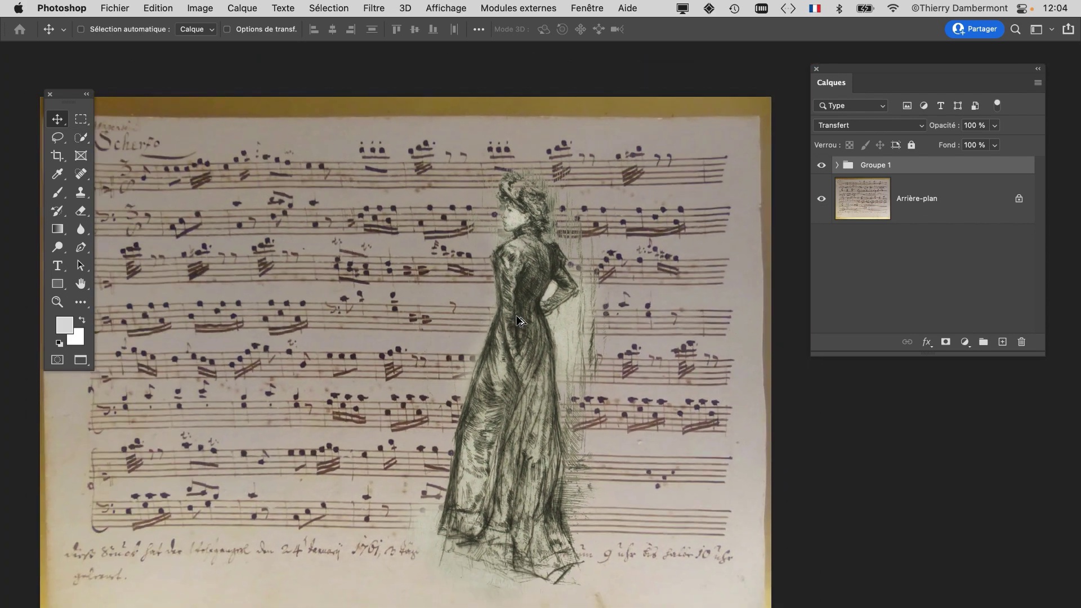
scroll(519, 321, "down", 5)
scroll(520, 321, "up", 3)
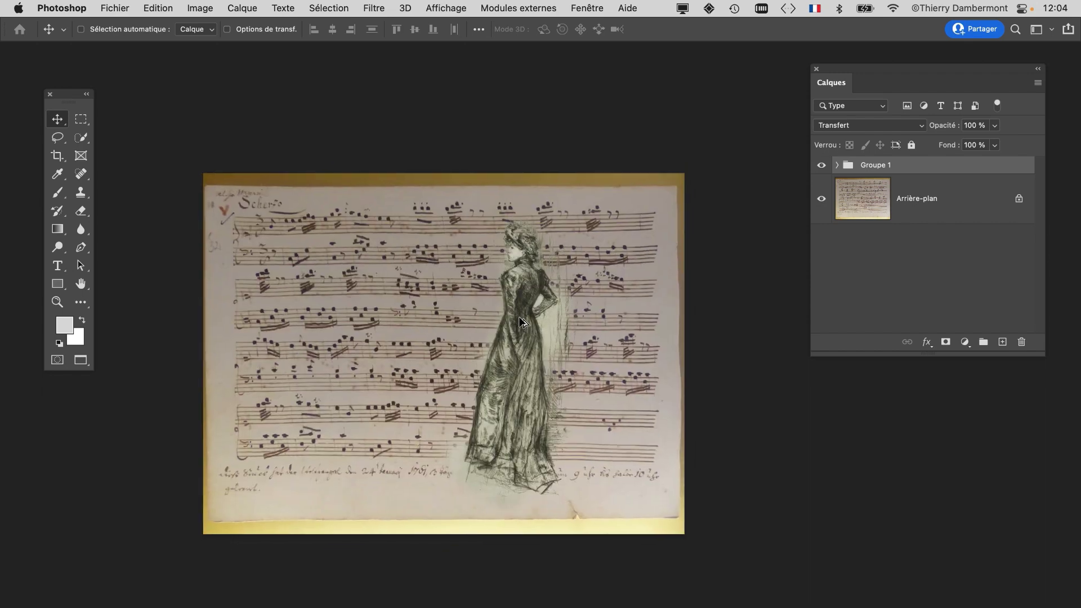
scroll(519, 321, "down", 1)
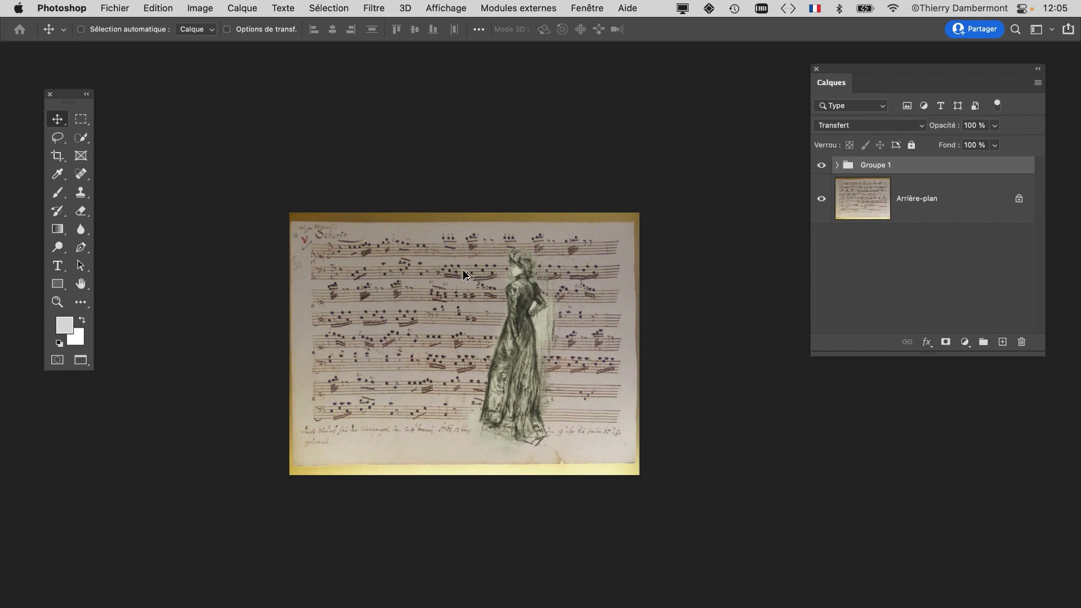
scroll(462, 269, "up", 2)
Move the Calques and tool panels off the score and start a Transformation manuelle on Groupe 1
left_click_drag(849, 70, 966, 96)
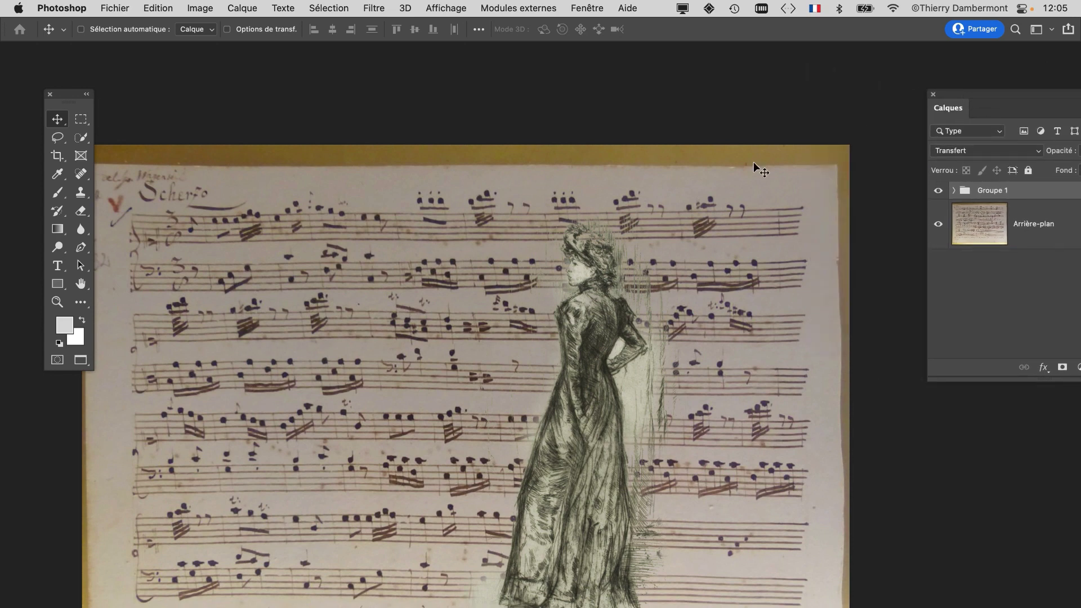
left_click_drag(576, 407, 601, 328)
scroll(602, 332, "up", 1)
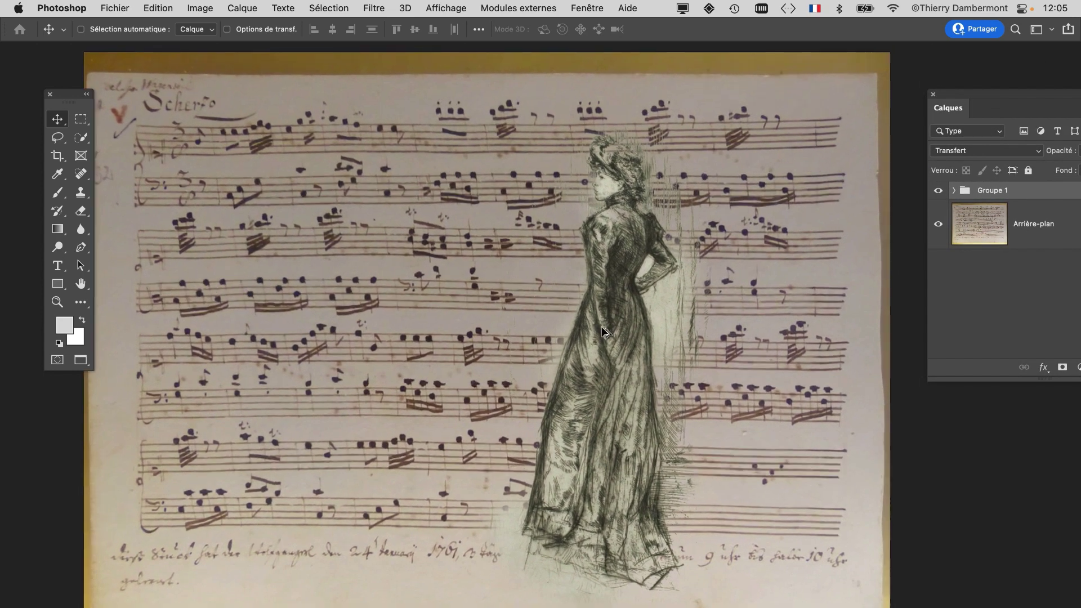
left_click_drag(65, 90, 48, 91)
left_click(172, 7)
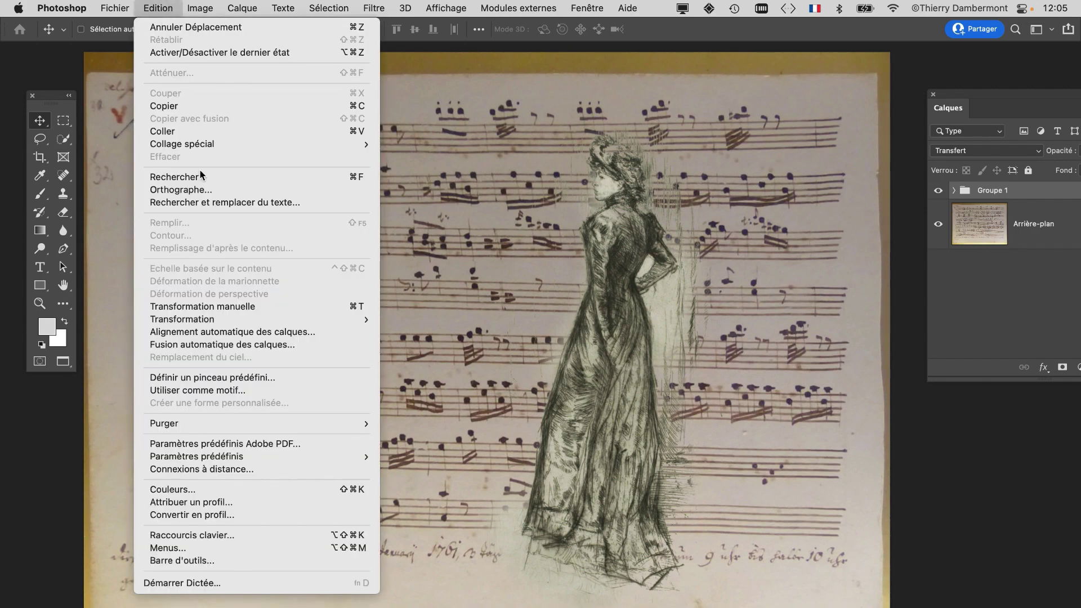
left_click(248, 312)
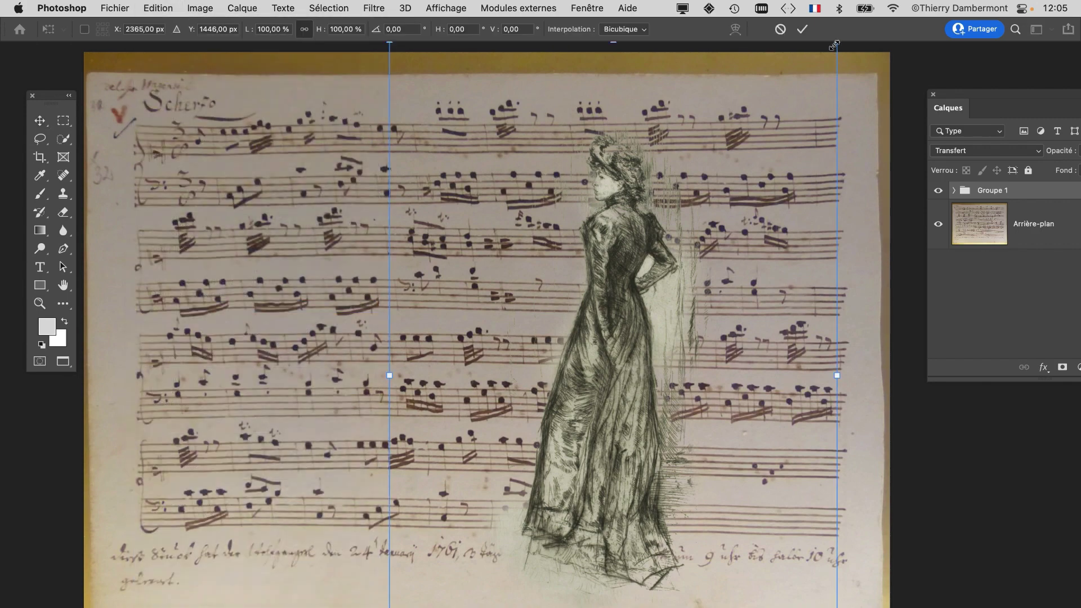
left_click_drag(834, 46, 673, 503)
key("super+z")
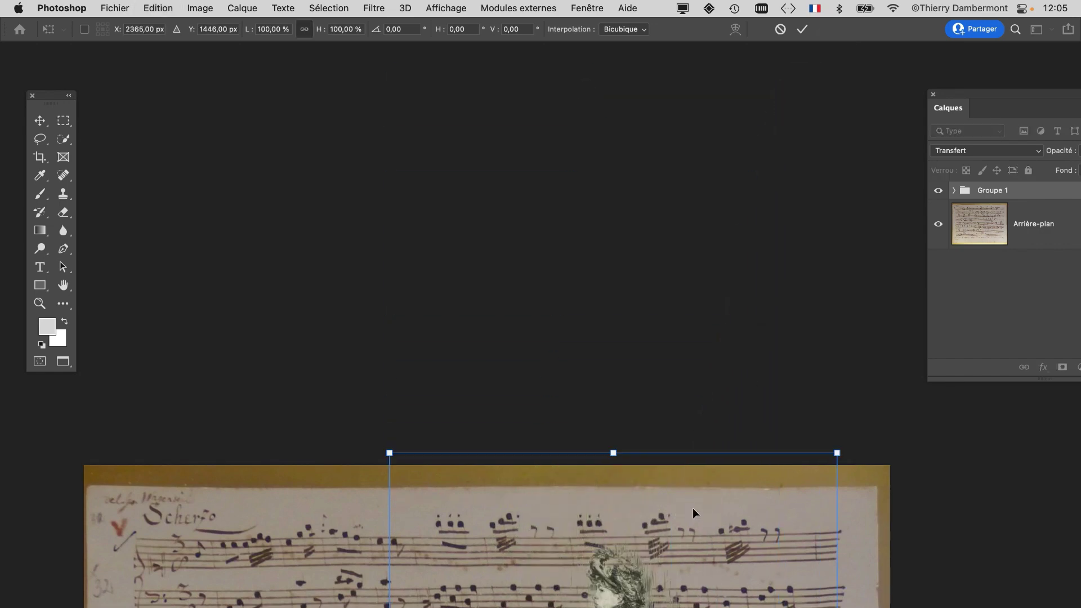
Scale Groupe 1 up to about 231.66 % and reposition it so the woman's head and upper body fit over the score
left_click_drag(643, 468, 652, 83)
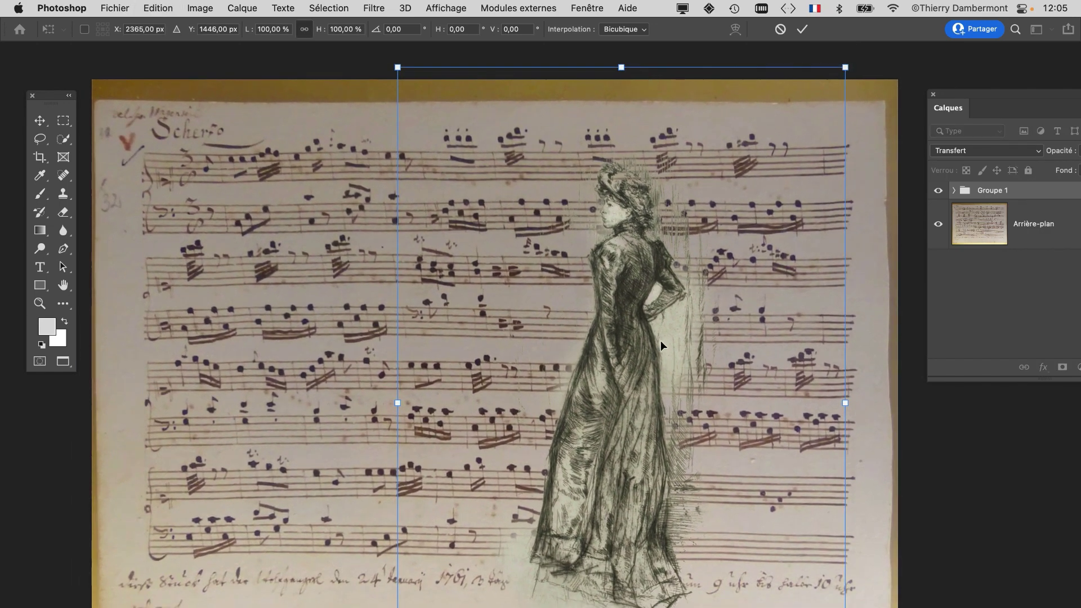
scroll(705, 487, "down", 1)
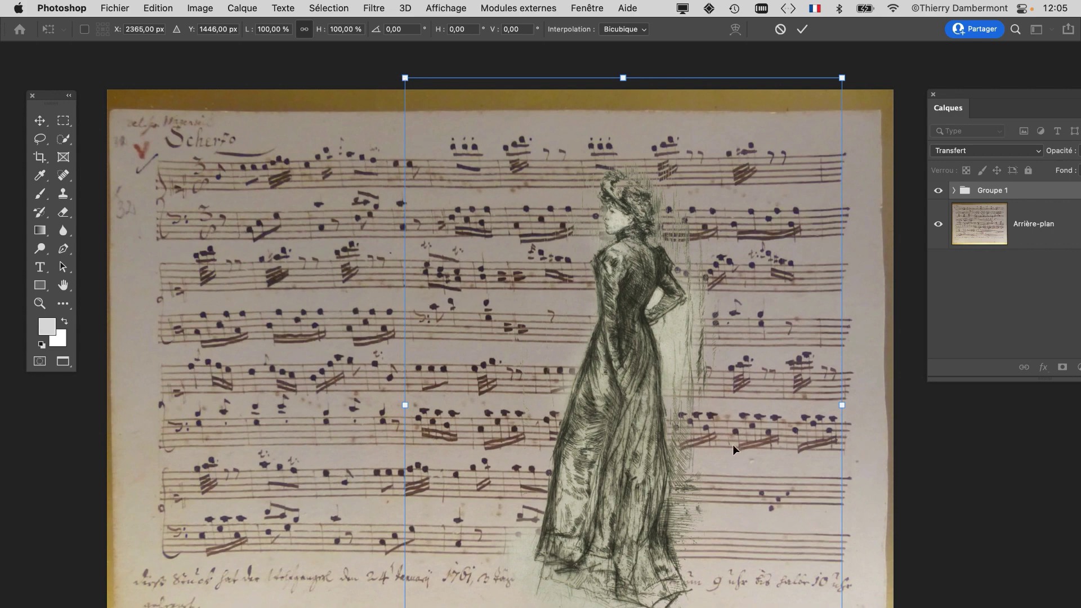
scroll(657, 447, "down", 5)
scroll(658, 452, "down", 2)
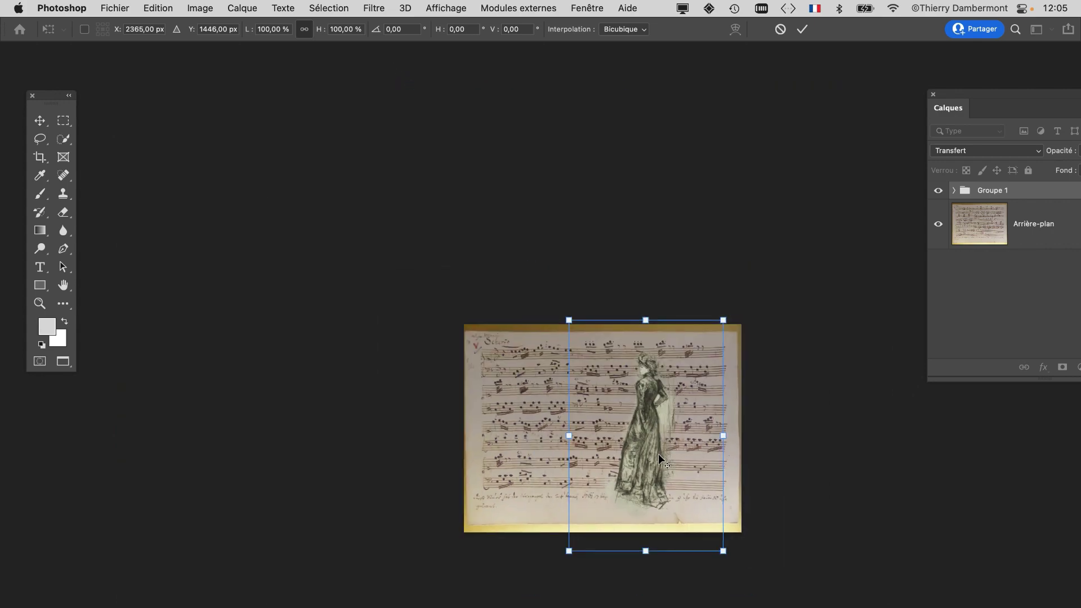
scroll(490, 426, "right", 5)
scroll(490, 426, "down", 3)
scroll(503, 417, "down", 1)
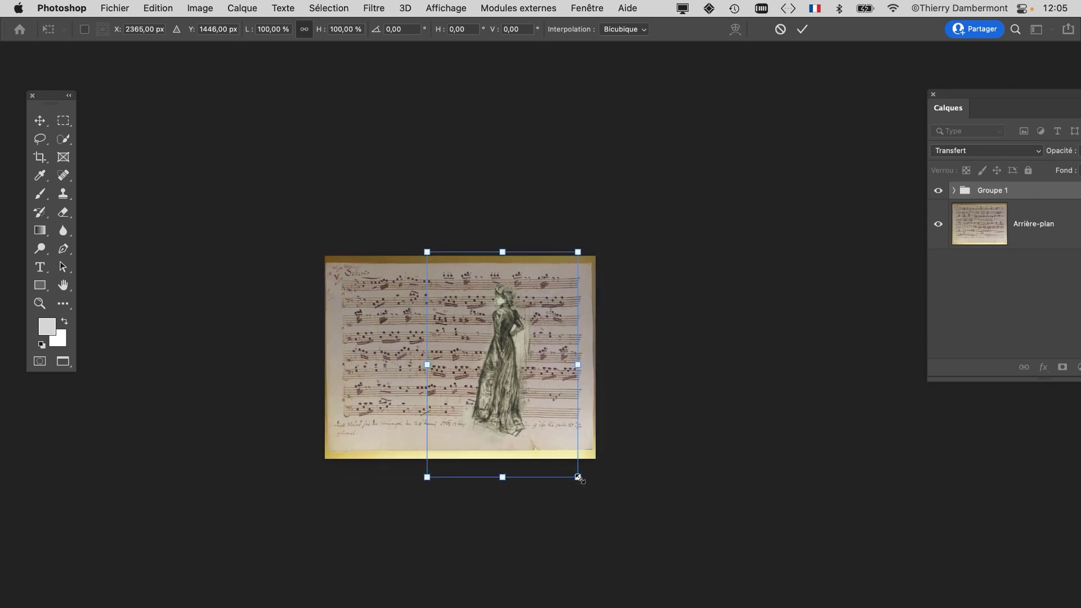
left_click_drag(578, 477, 760, 575)
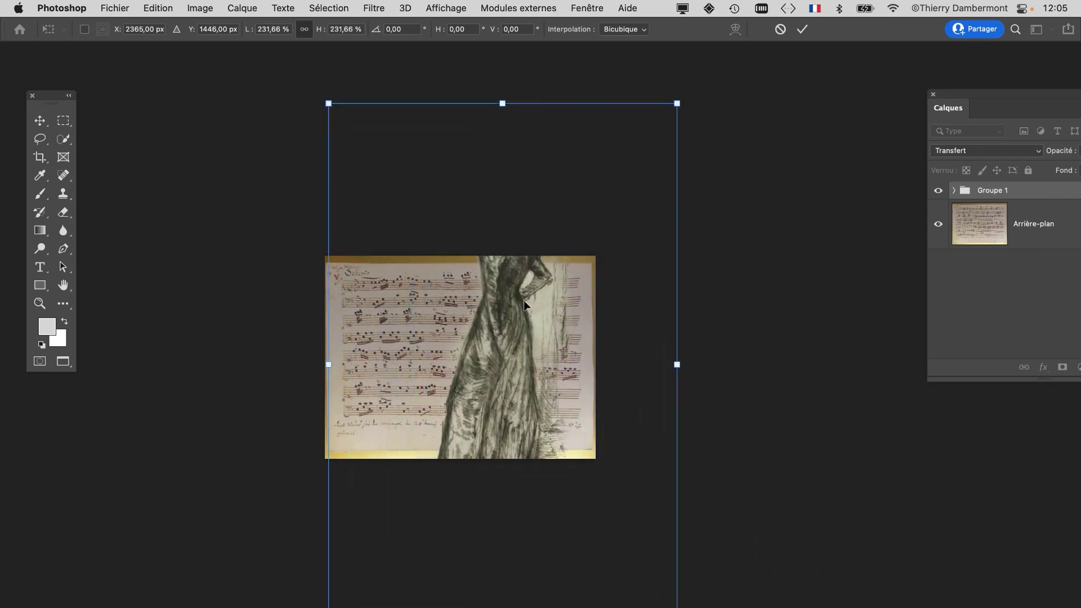
left_click_drag(524, 301, 510, 381)
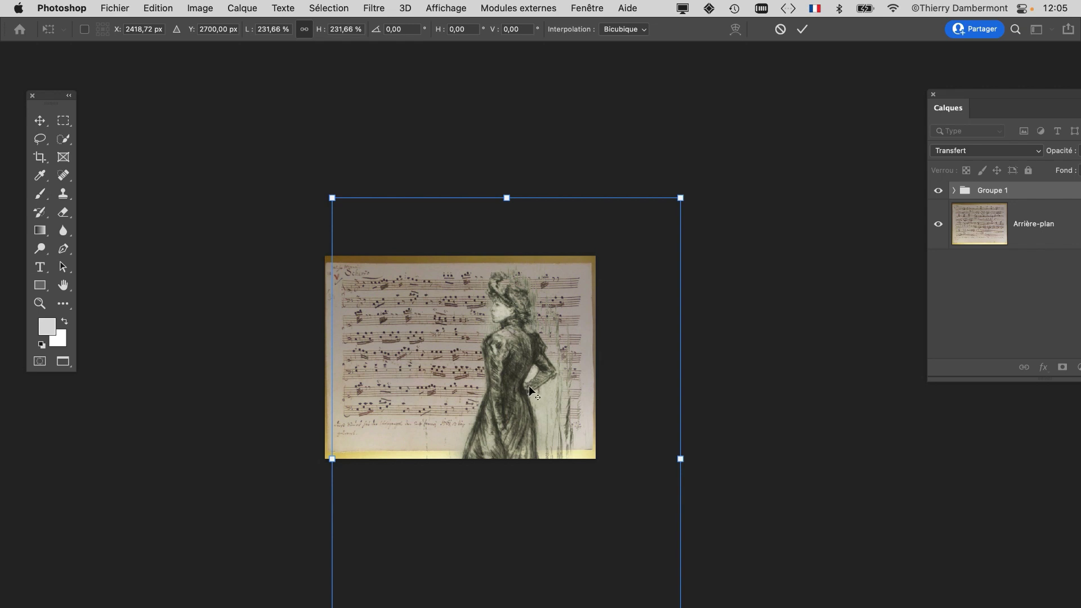
scroll(529, 386, "down", 2)
left_click_drag(524, 390, 506, 292)
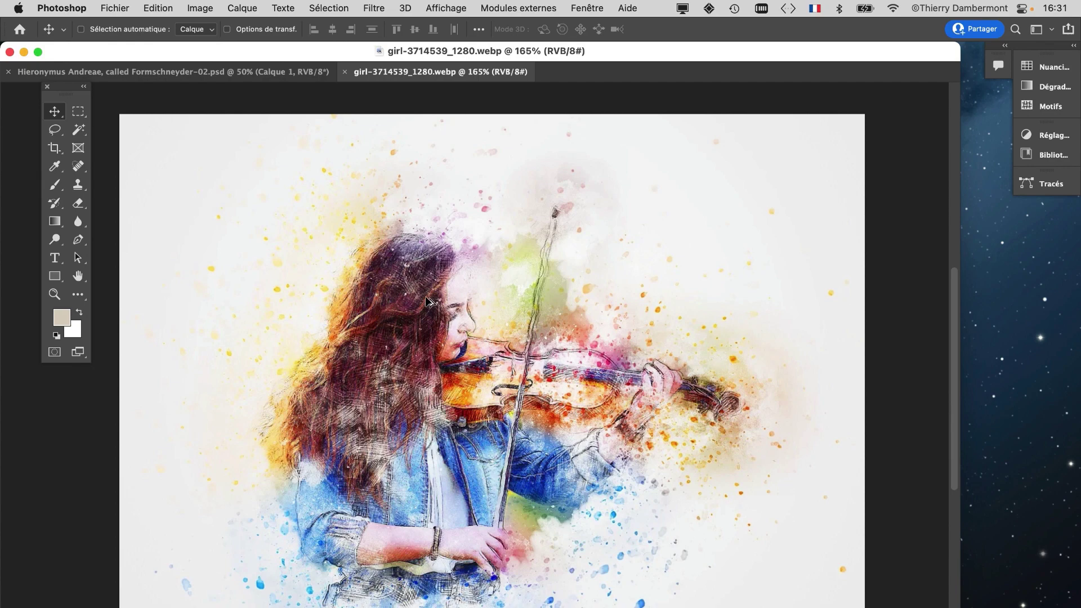
Examine the watercolour violinist image girl-3714539_1280.webp up close, including the hair, violin and colour splashes
scroll(427, 300, "up", 10)
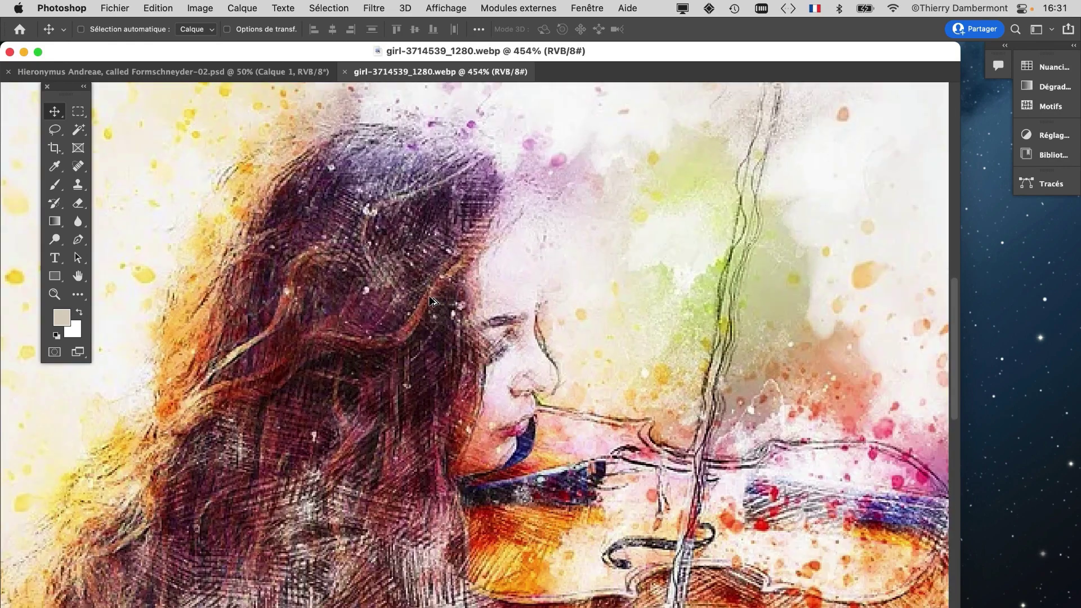
scroll(432, 301, "up", 2)
scroll(433, 301, "down", 13)
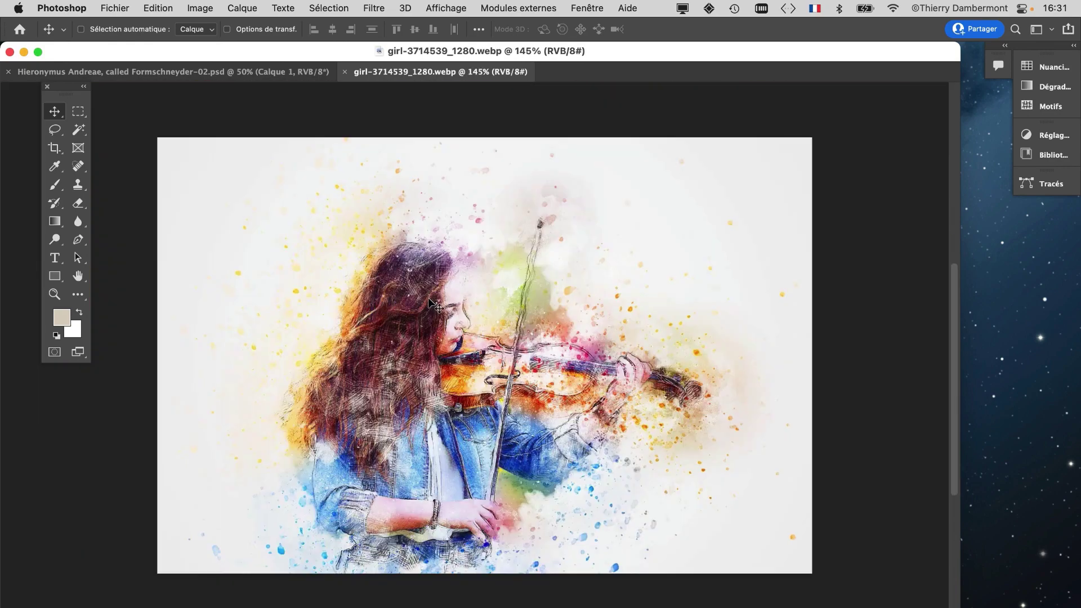
key("f")
scroll(736, 276, "up", 10)
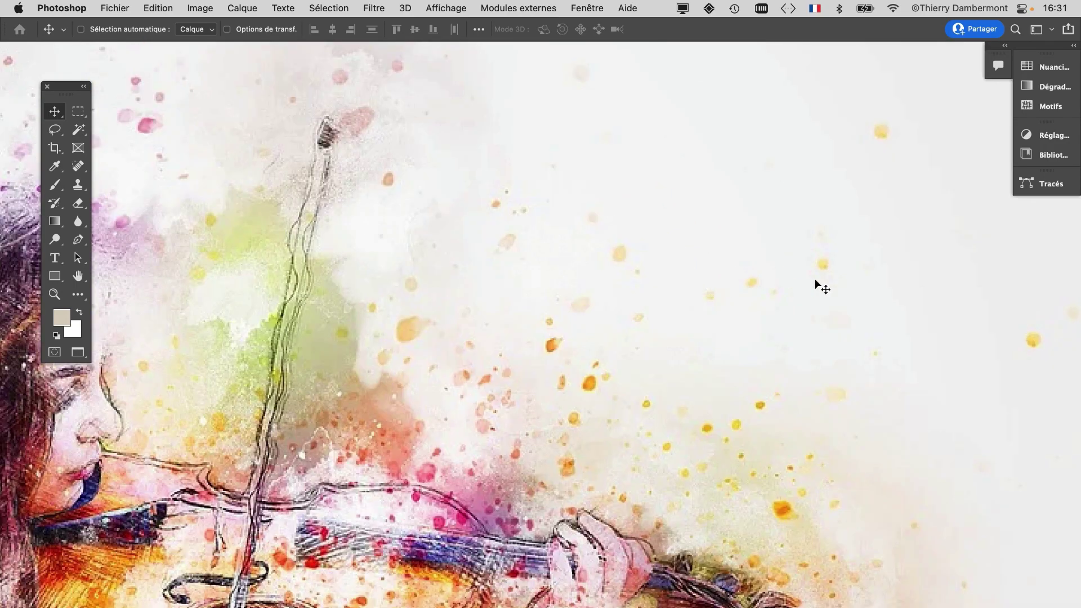
left_click_drag(795, 259, 716, 519)
left_click_drag(685, 476, 837, 206)
scroll(659, 338, "down", 10)
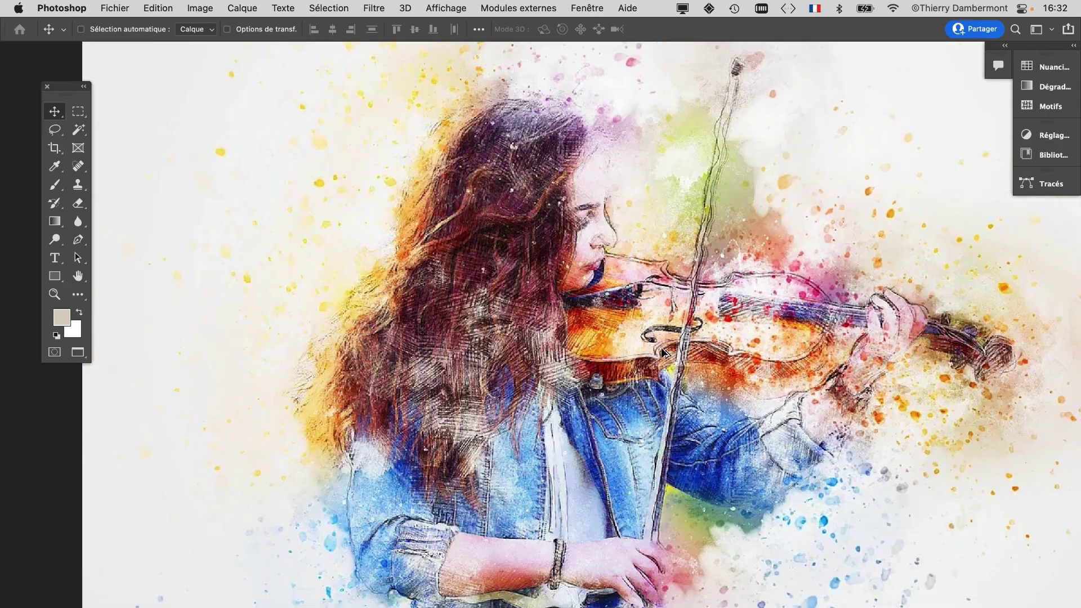
key("f")
key("f")
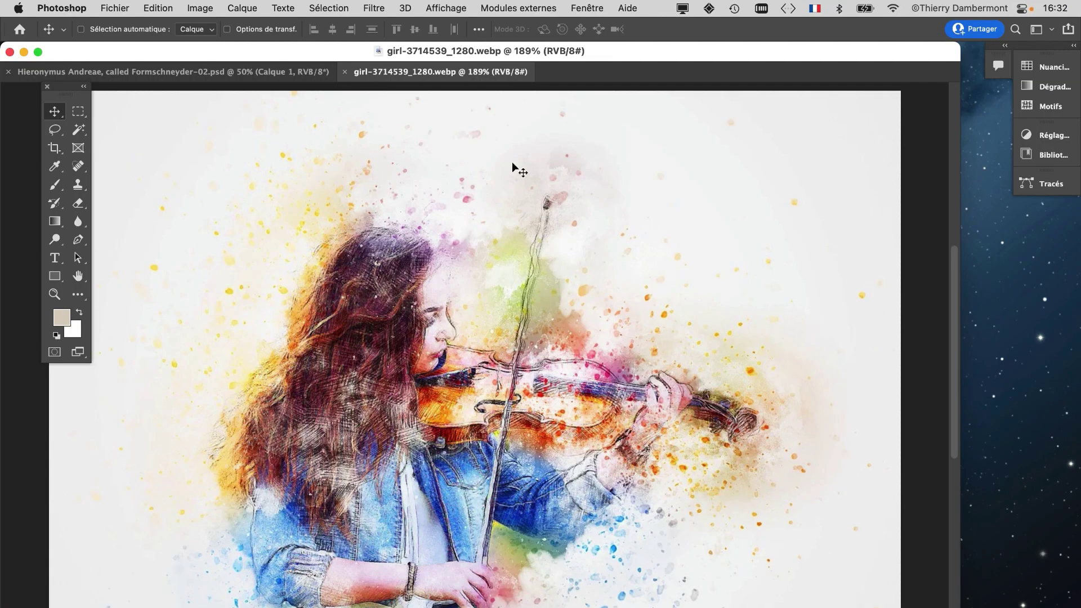
Float girl-3714539_1280.webp in its own window and narrow the Hieronymus Andreae, called Formschneyder-02.psd window so both documents show side by side
left_click_drag(376, 82, 717, 261)
left_click(358, 72)
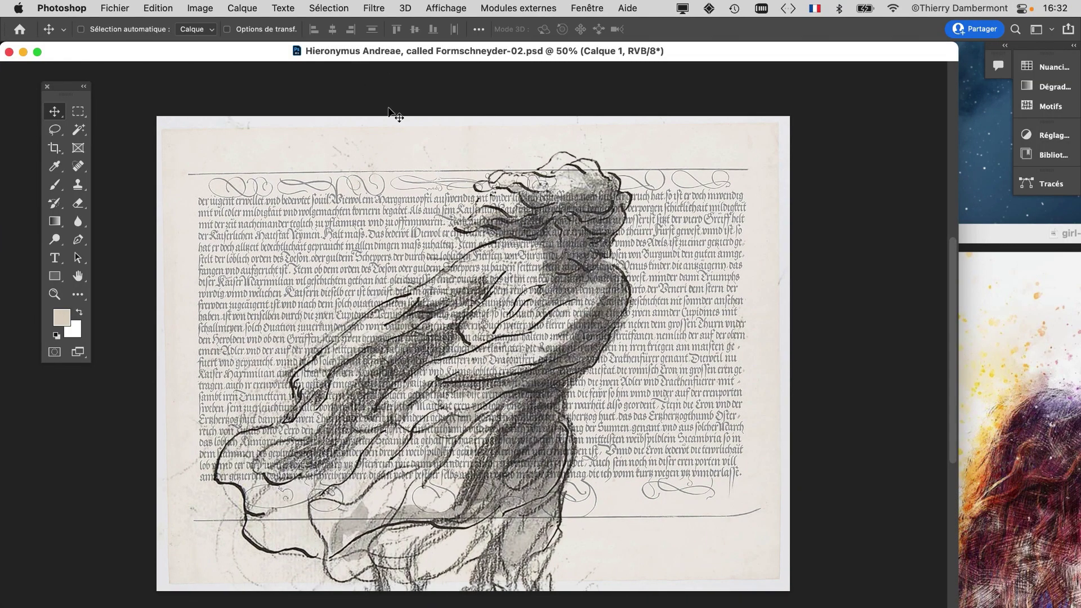
left_click_drag(958, 606, 636, 605)
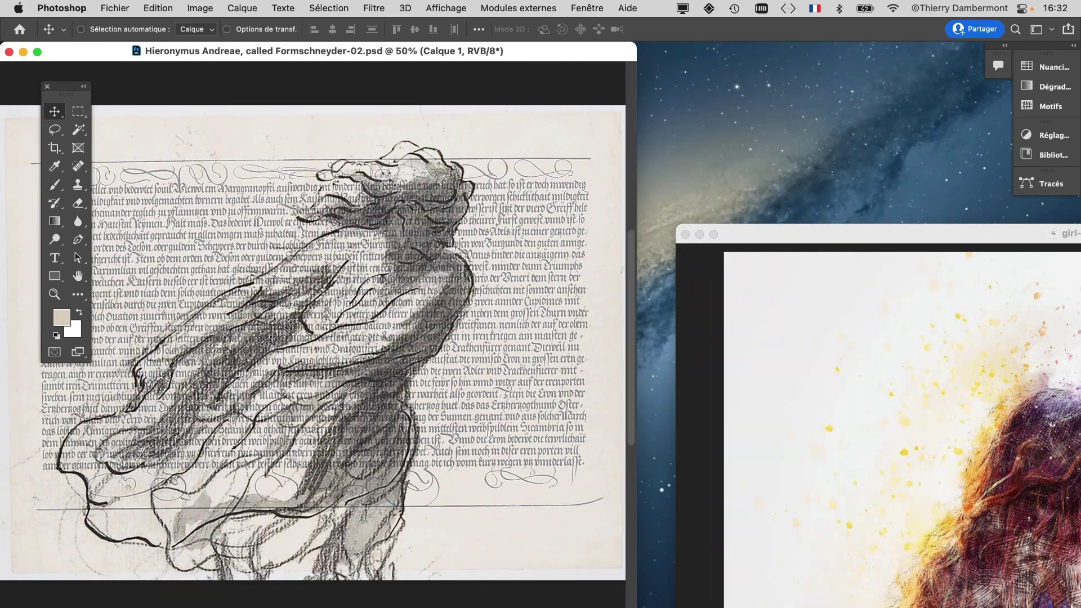
Display the Calques panel, place it over the old text page and hide Calque 1
left_click(587, 8)
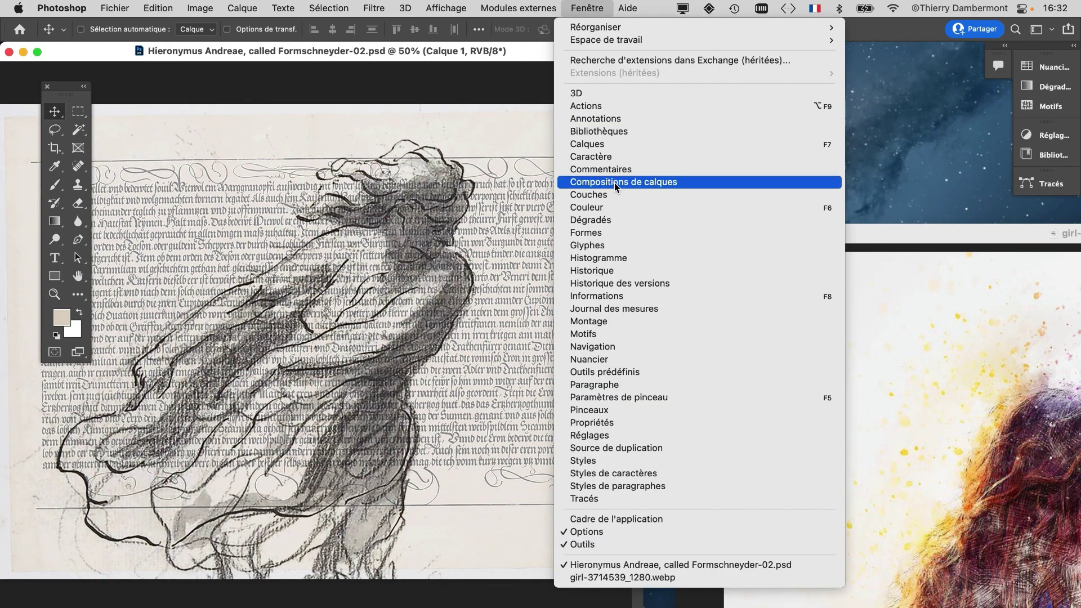
left_click(592, 141)
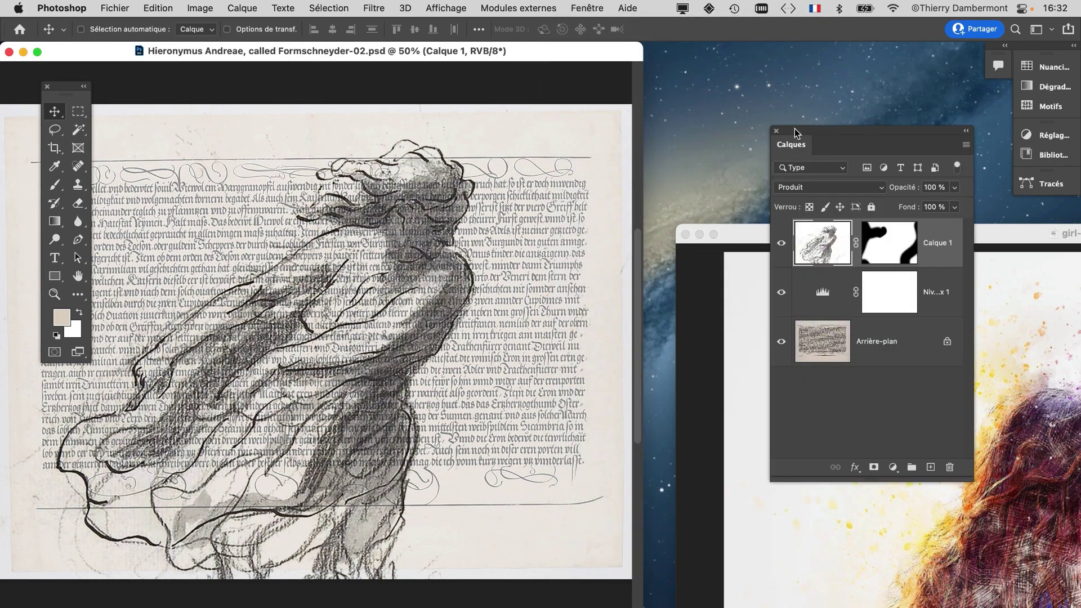
left_click_drag(795, 128, 477, 111)
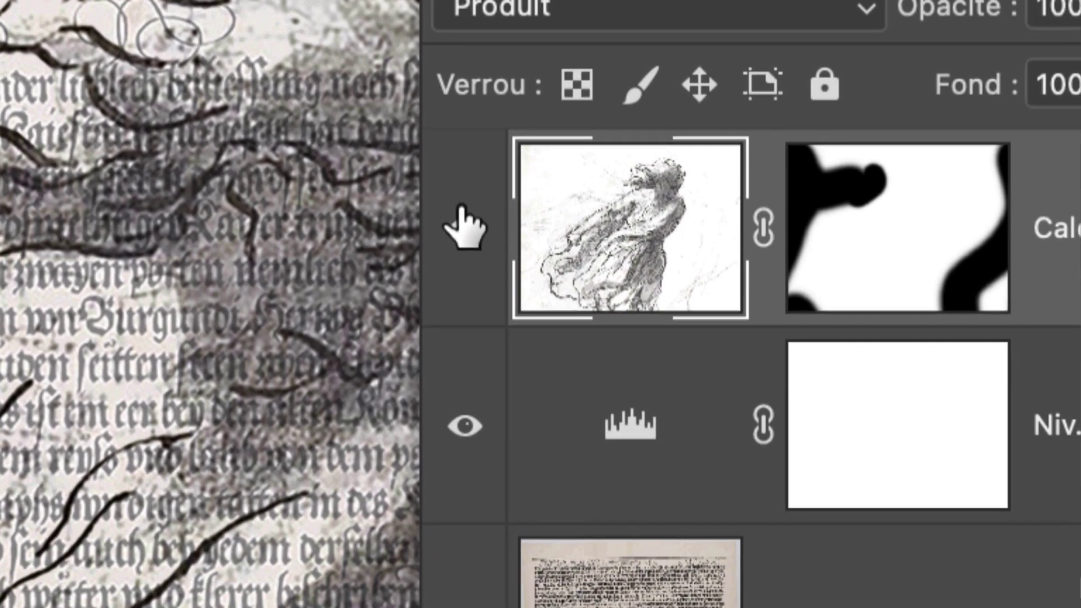
left_click(411, 389)
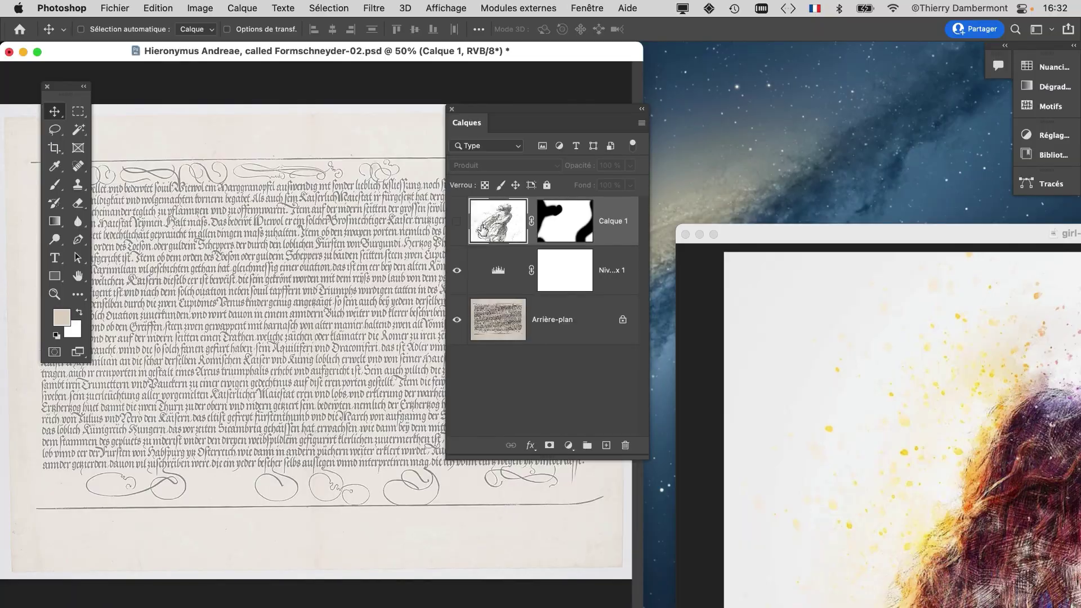
Copy the violinist image into the Formschneyder-02.psd document as a new layer and move the Calques panel off the page
left_click(775, 238)
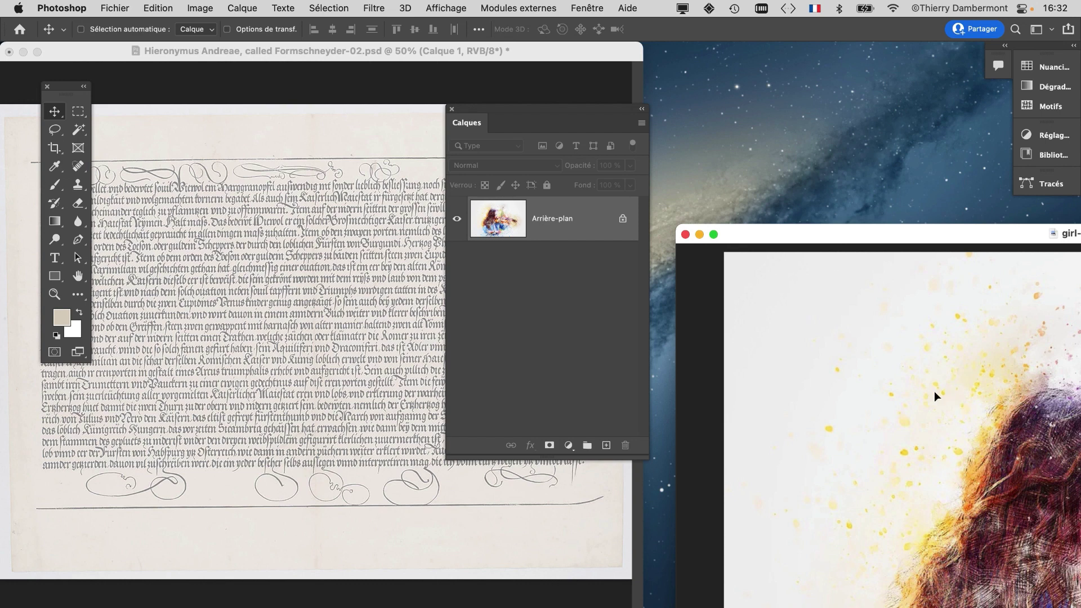
left_click_drag(935, 396, 248, 286)
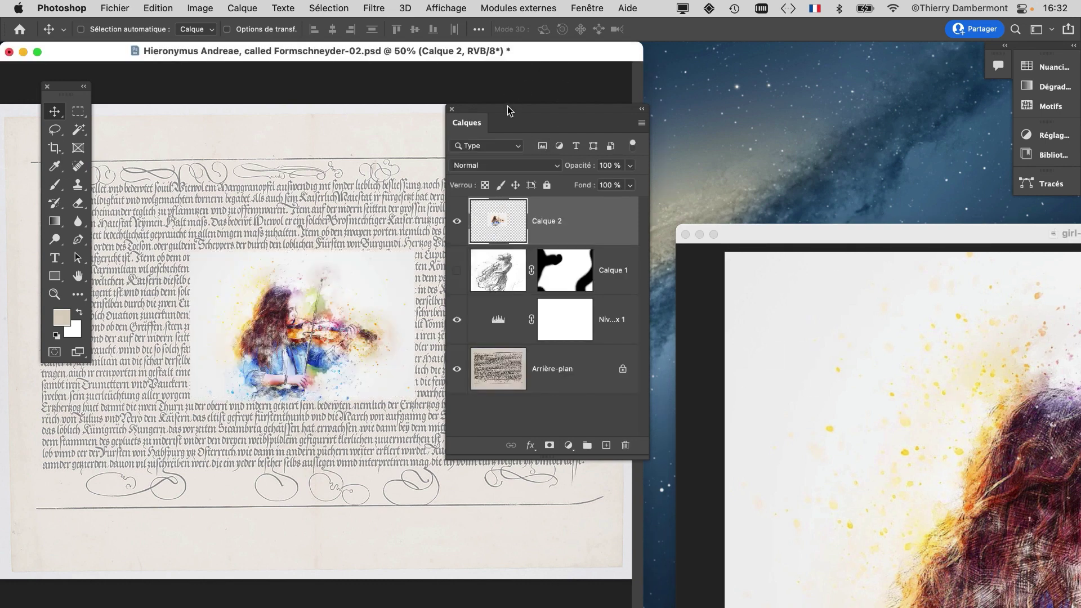
left_click_drag(508, 106, 748, 75)
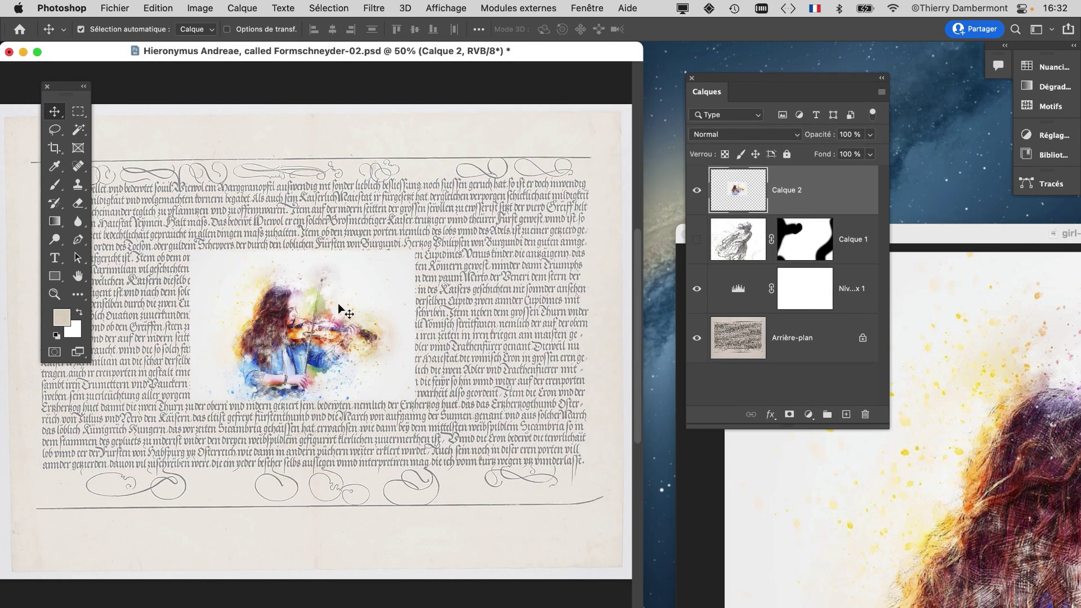
Scale the violinist layer to about 281.48 % so it covers most of the text page, and apply the transformation
key("super+t")
left_click_drag(417, 401, 619, 536)
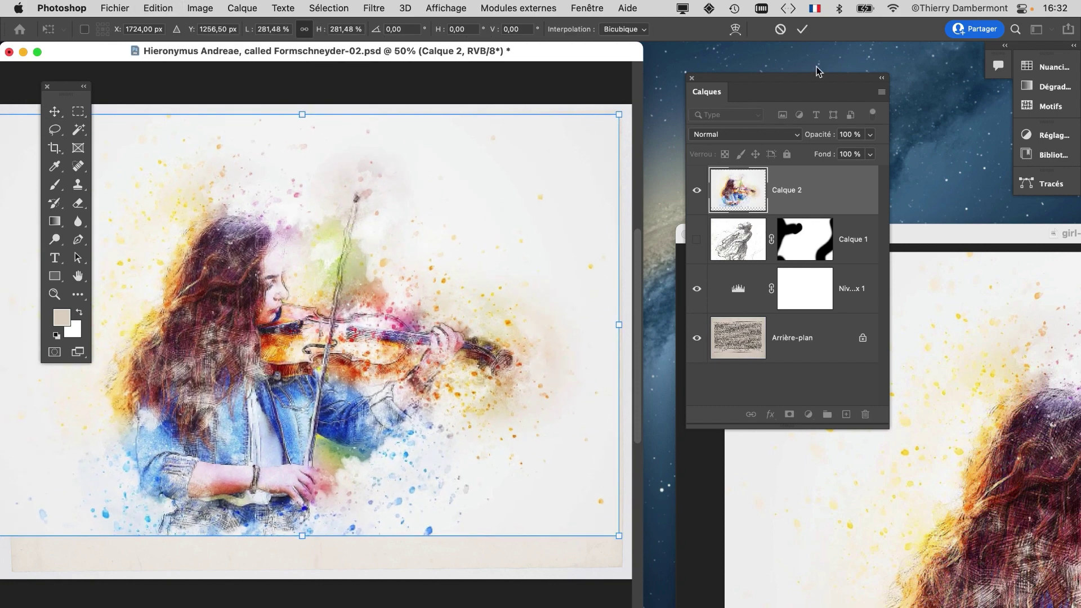
left_click(803, 28)
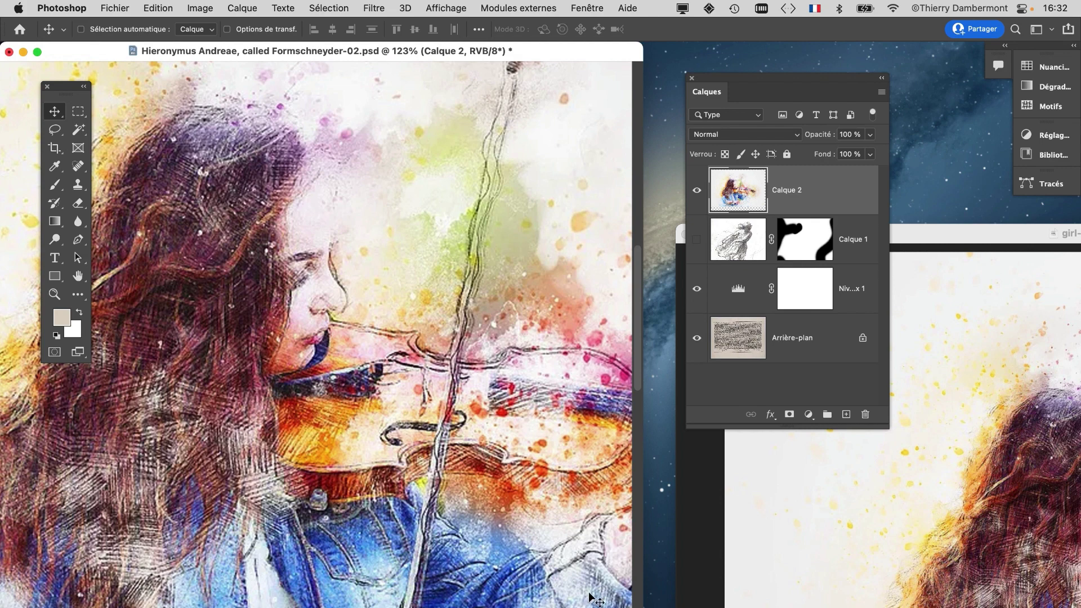
Switch the document to full-screen display with the menu bar and shift the Calques panel further off the violin
key("f")
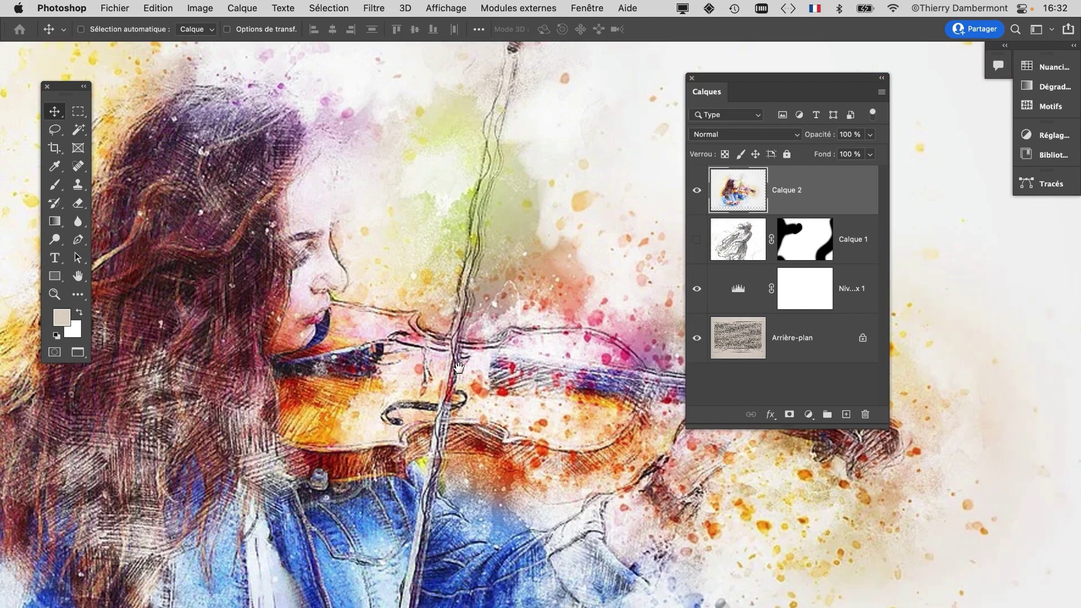
left_click_drag(459, 368, 627, 425)
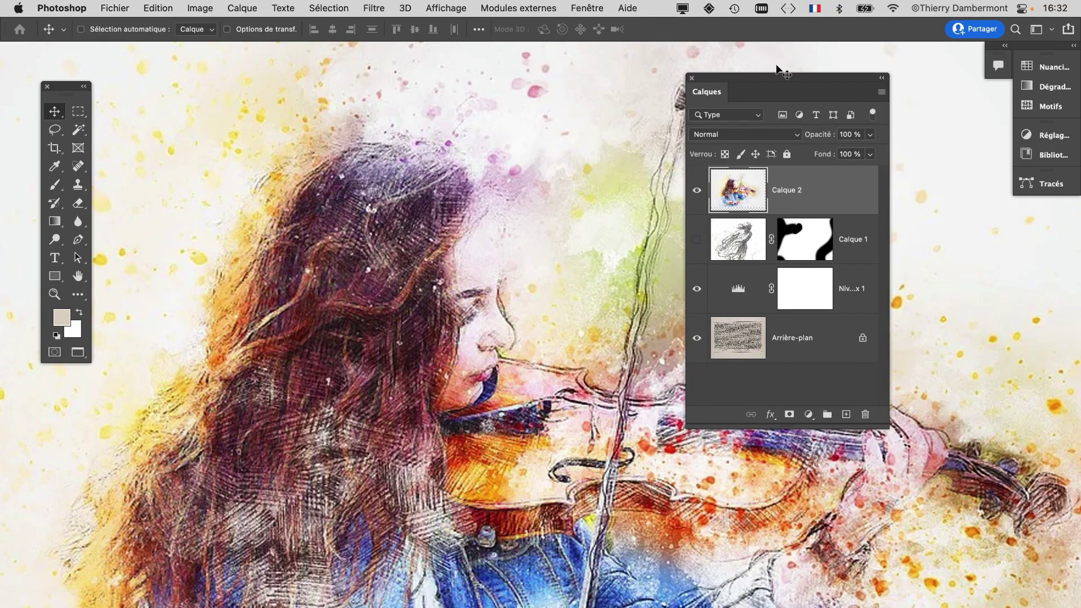
left_click_drag(755, 77, 877, 75)
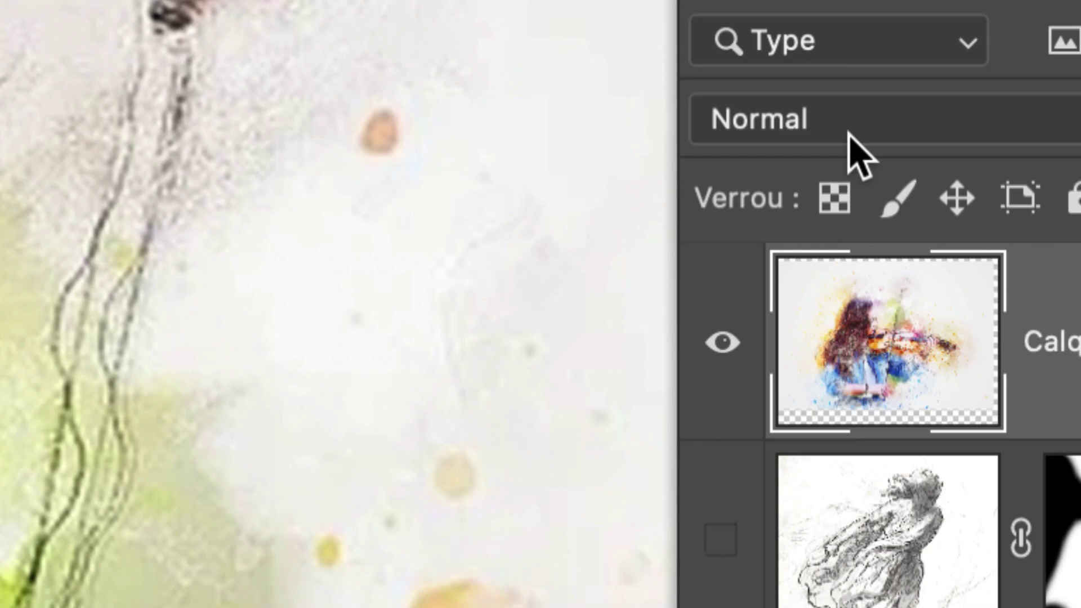
left_click(850, 135)
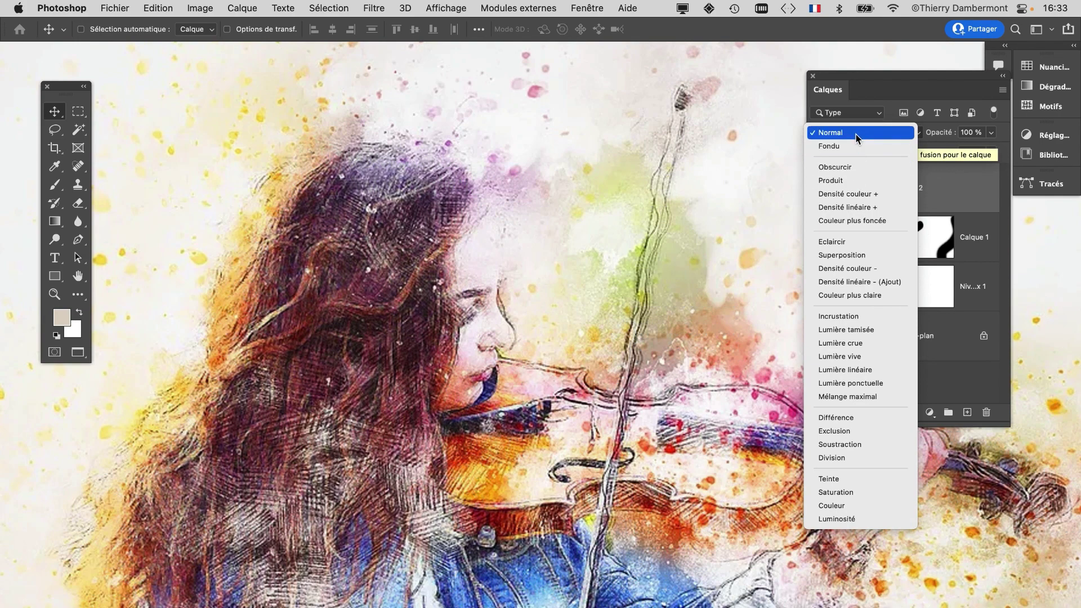
left_click(856, 133)
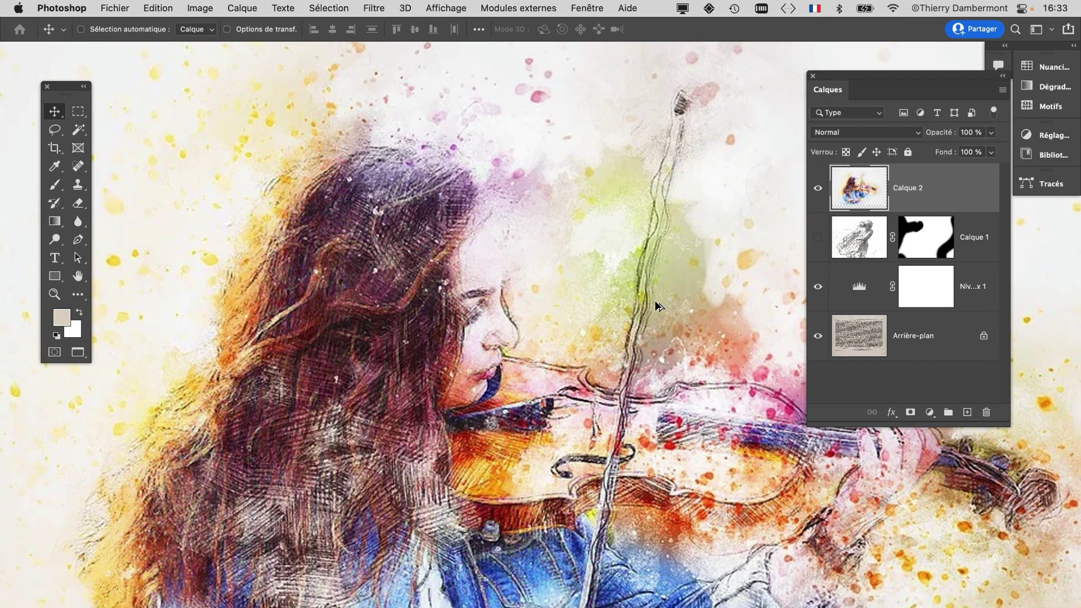
scroll(656, 301, "down", 3)
left_click_drag(655, 309, 215, 292)
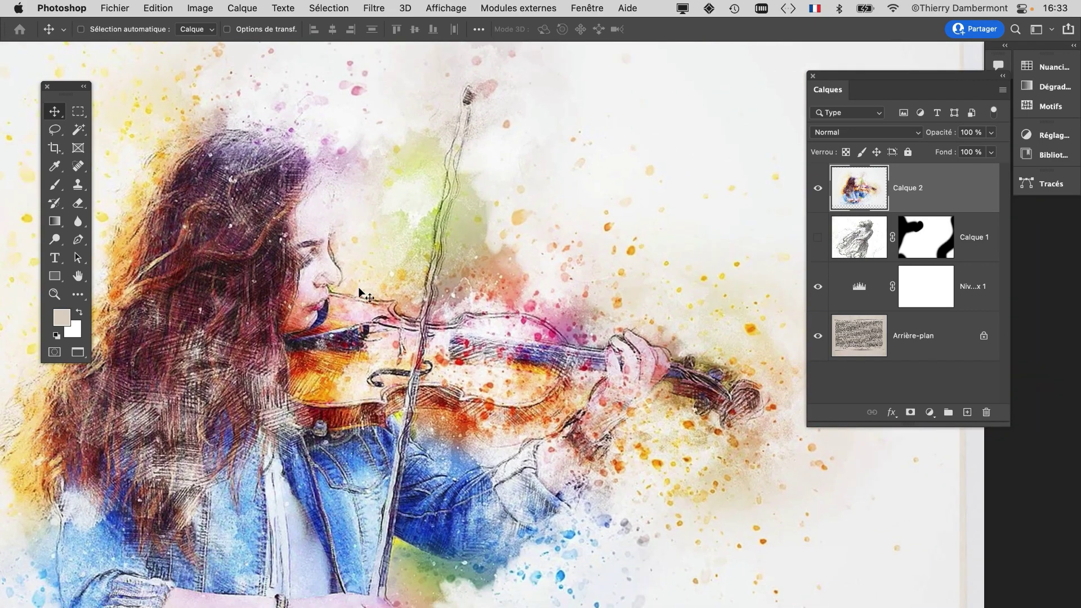
Try whitening the violinist layer's background with Courbes by sampling white points in the pale areas around the figure
left_click(204, 7)
mouse_move(207, 53)
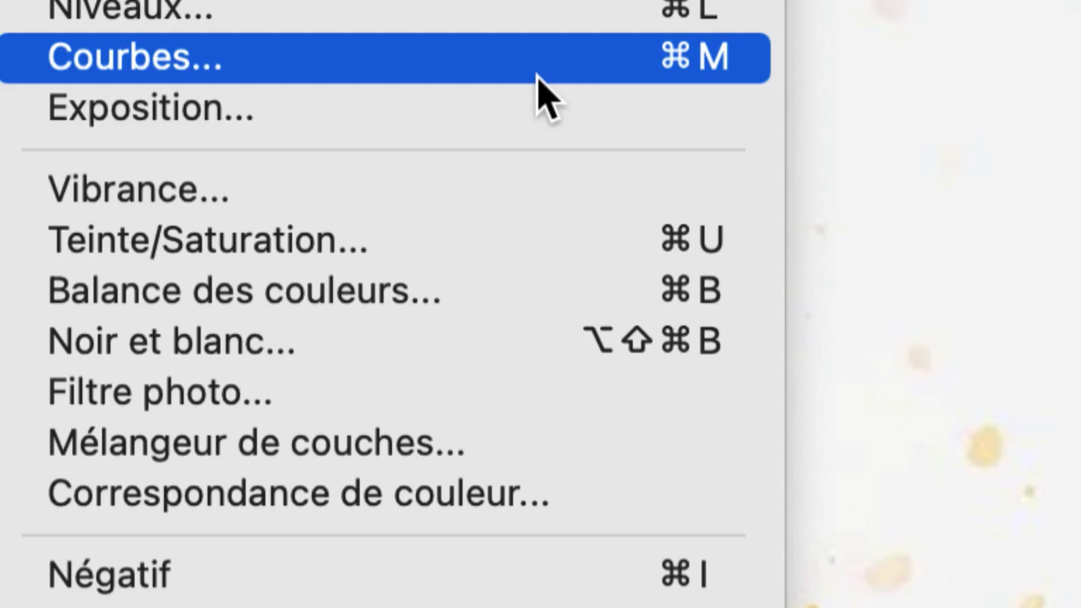
left_click(537, 76)
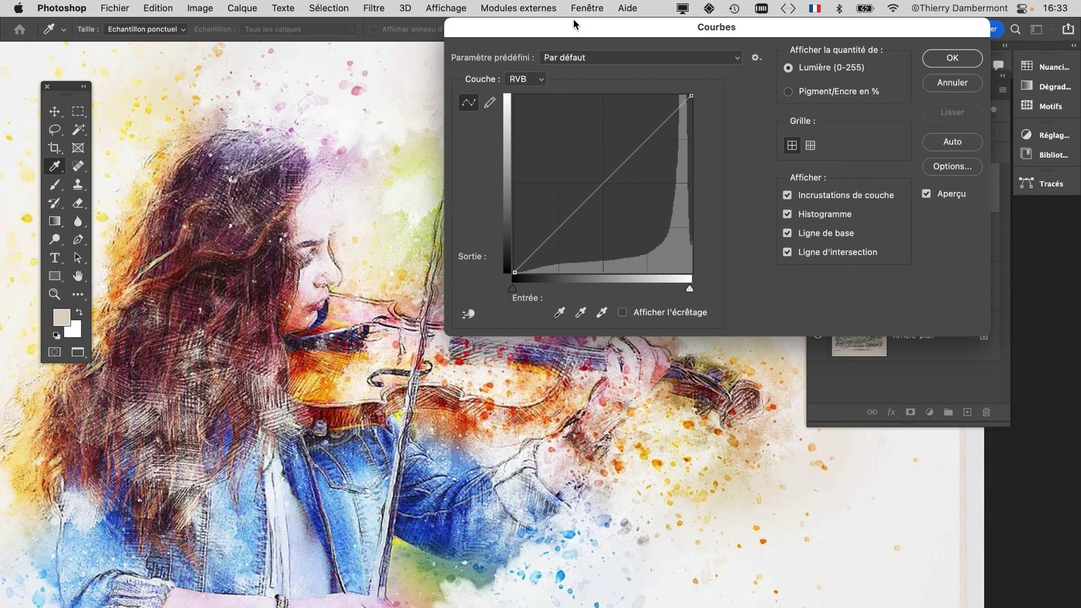
left_click_drag(563, 29, 746, 32)
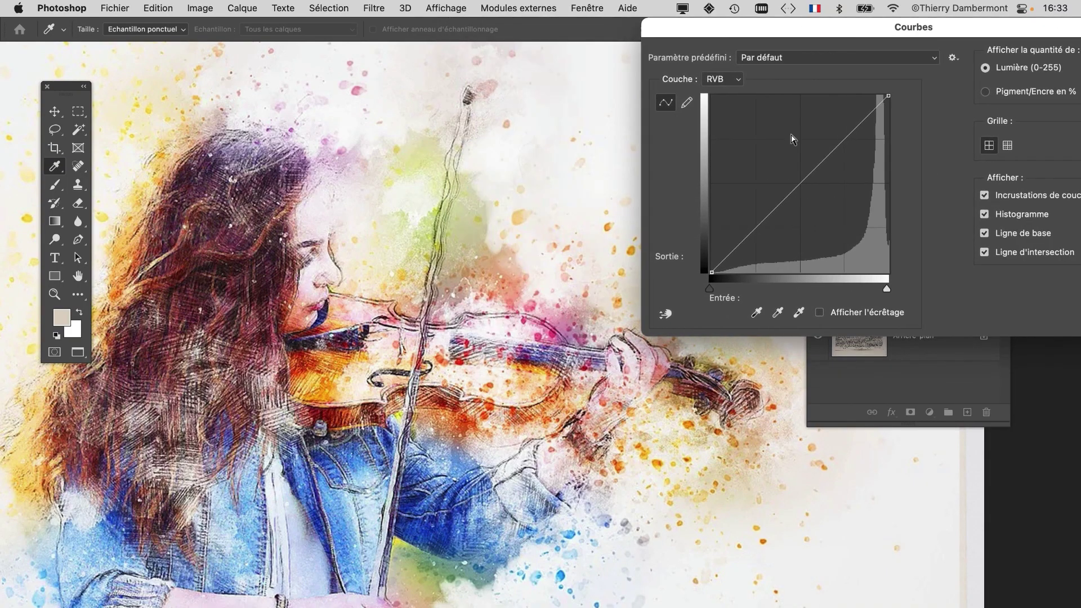
left_click(800, 315)
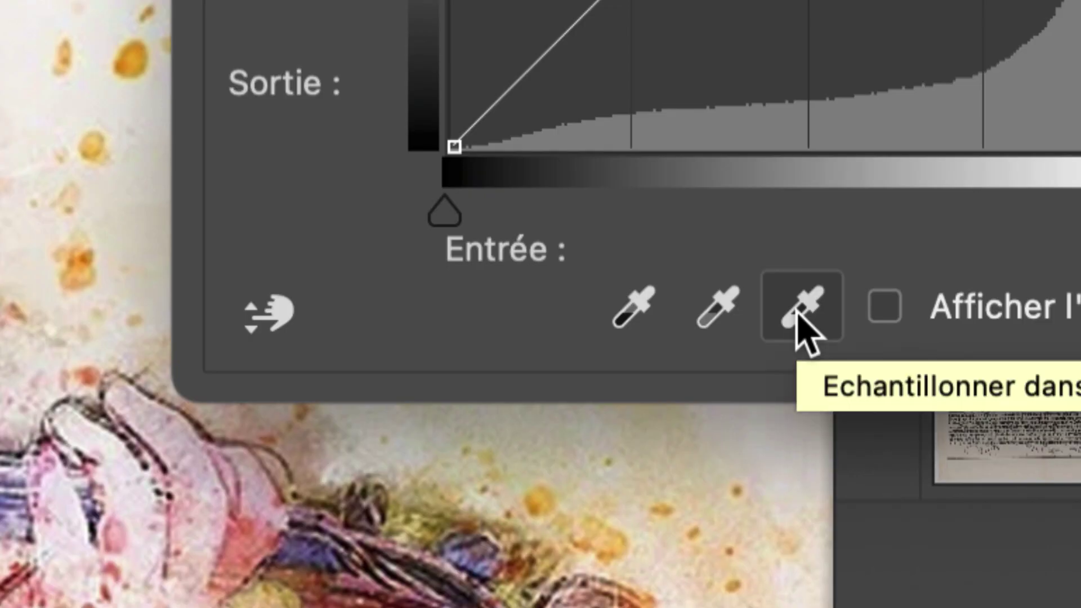
left_click(798, 317)
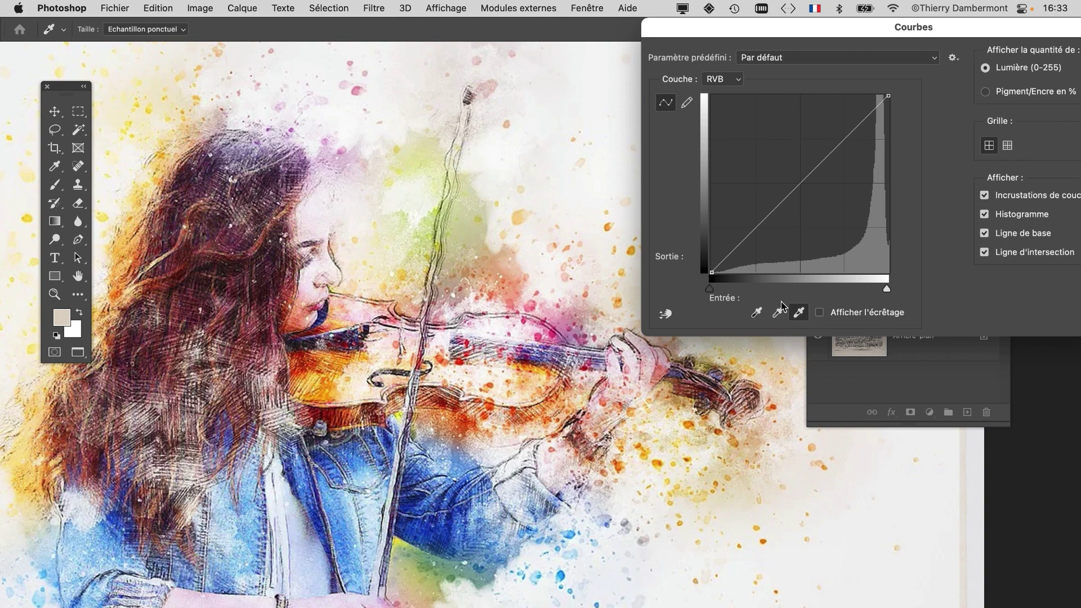
left_click(508, 165)
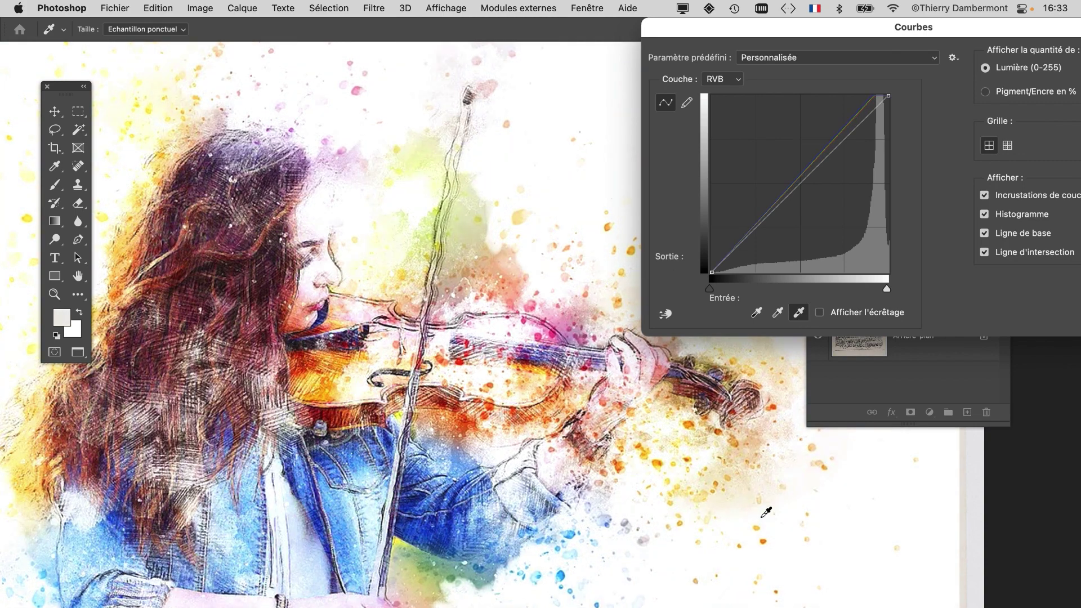
left_click(753, 483)
left_click(746, 499)
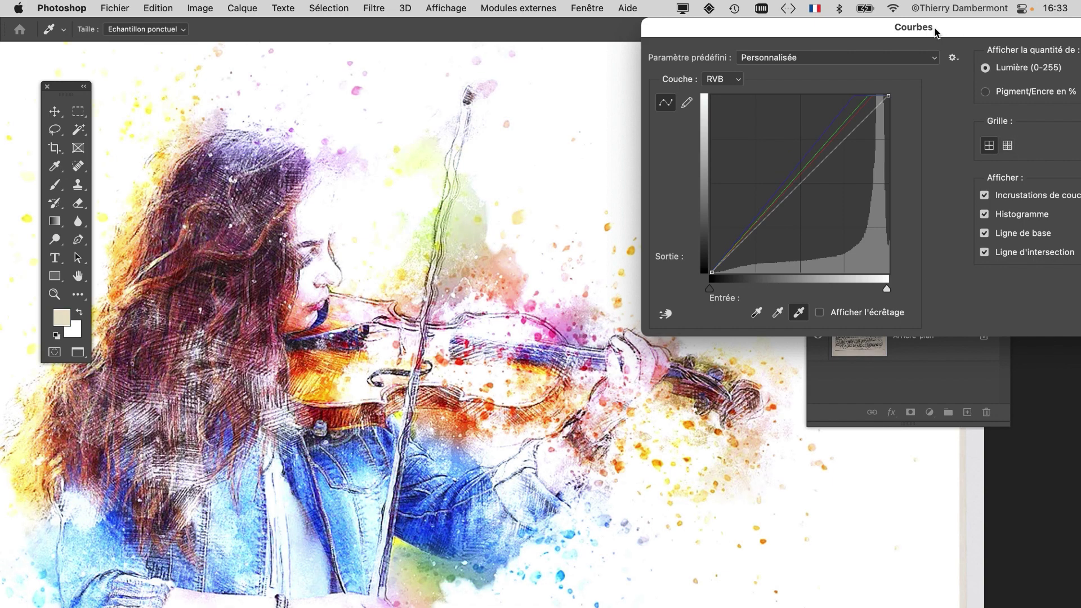
Compare the violinist with and without the Courbes preview, and cancel the adjustment
left_click_drag(935, 29, 770, 27)
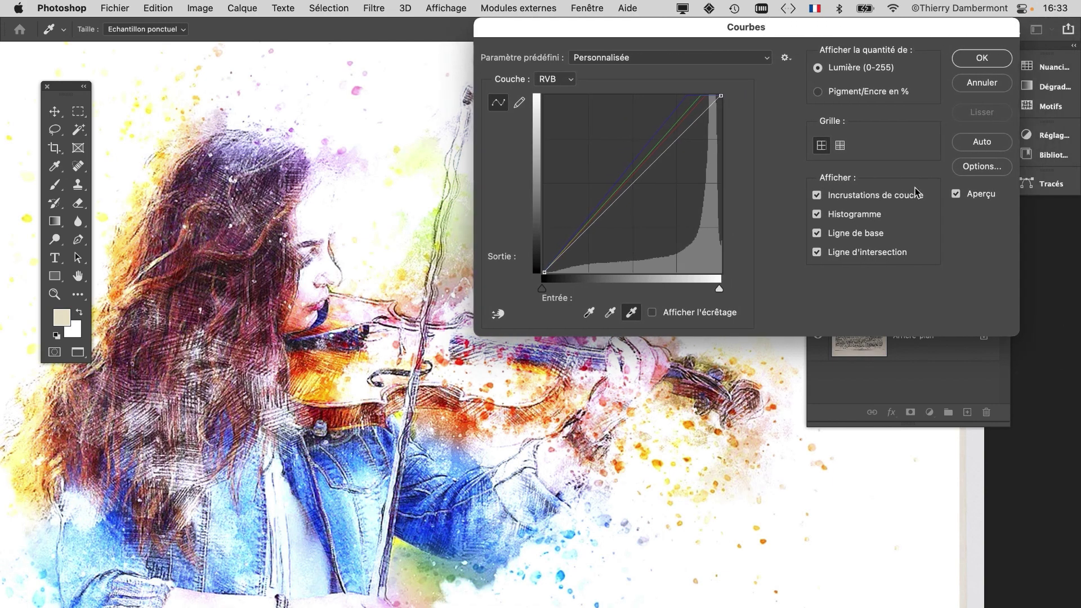
left_click(957, 195)
left_click(957, 194)
left_click(957, 195)
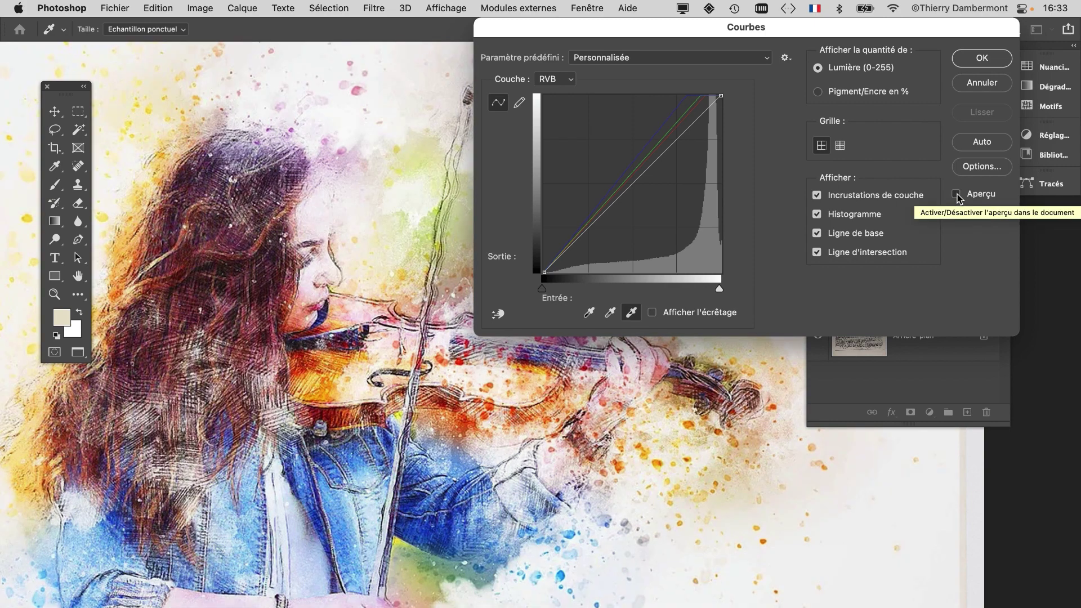
left_click(957, 194)
left_click(957, 194)
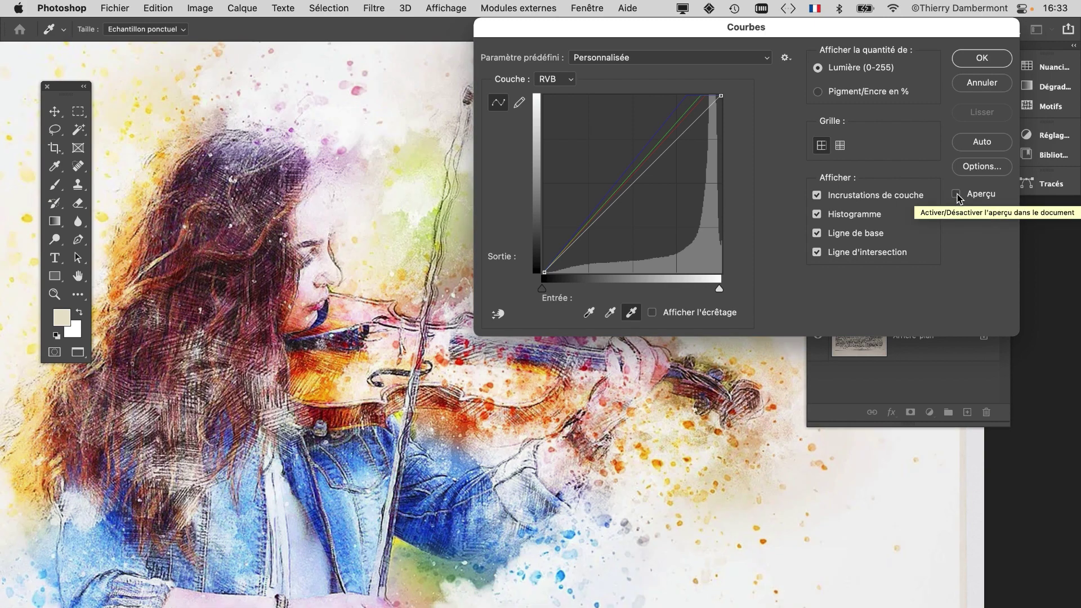
left_click(982, 83)
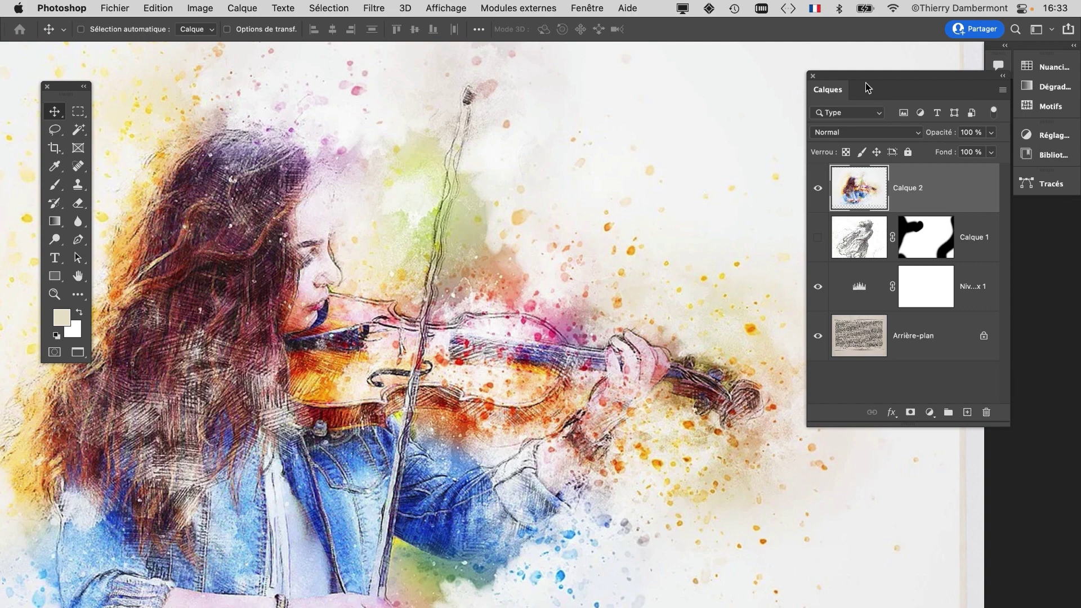
Reposition the Calques panel beside the violinist and widen it so the full layer names fit
left_click_drag(865, 85, 806, 129)
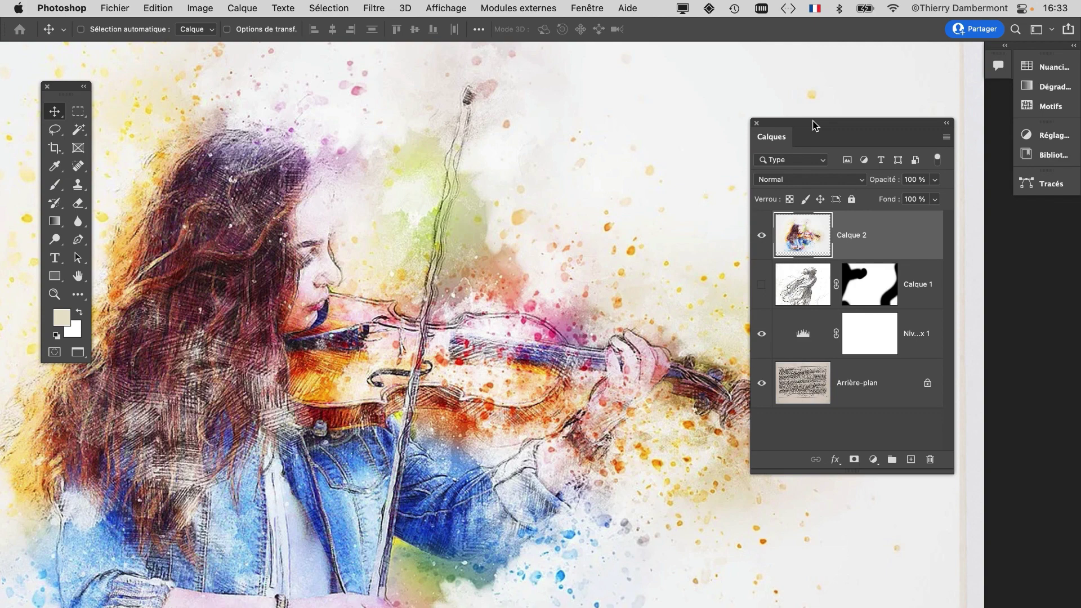
scroll(508, 336, "down", 2)
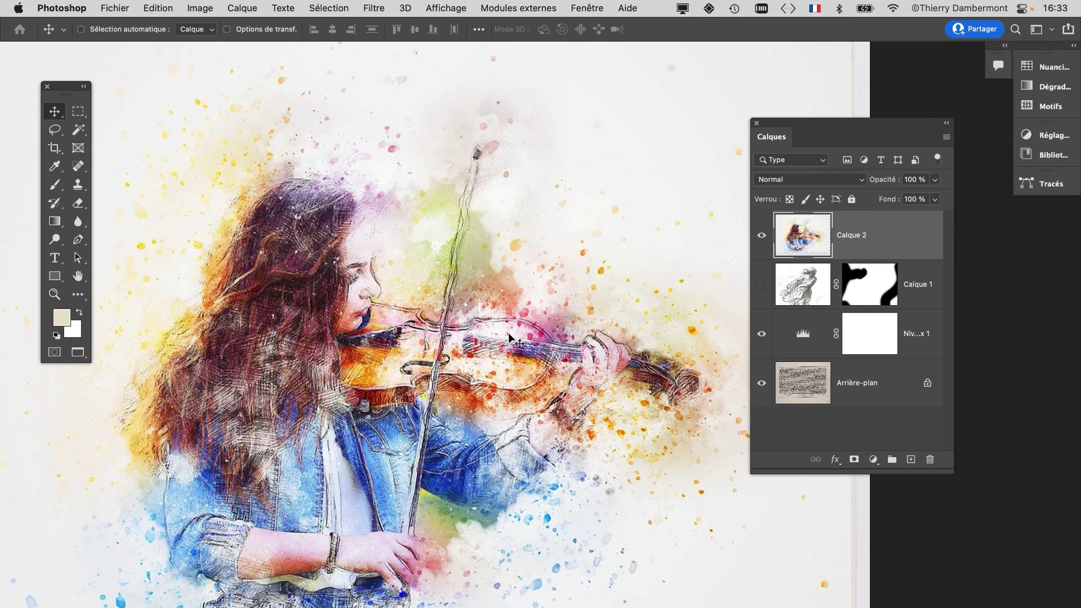
left_click_drag(543, 321, 618, 243)
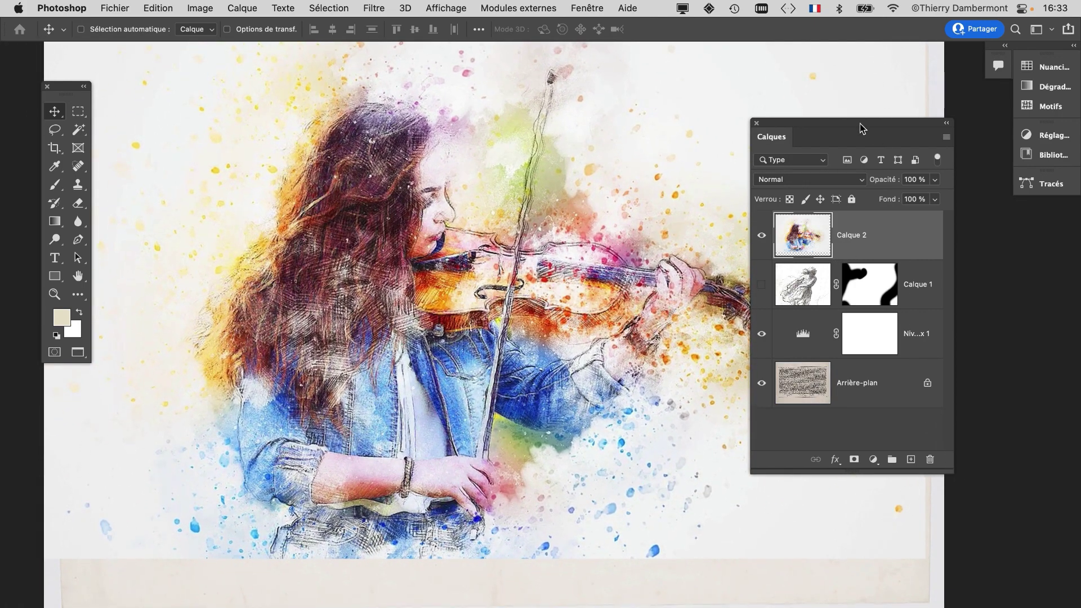
left_click_drag(860, 123, 779, 78)
left_click_drag(873, 441, 962, 444)
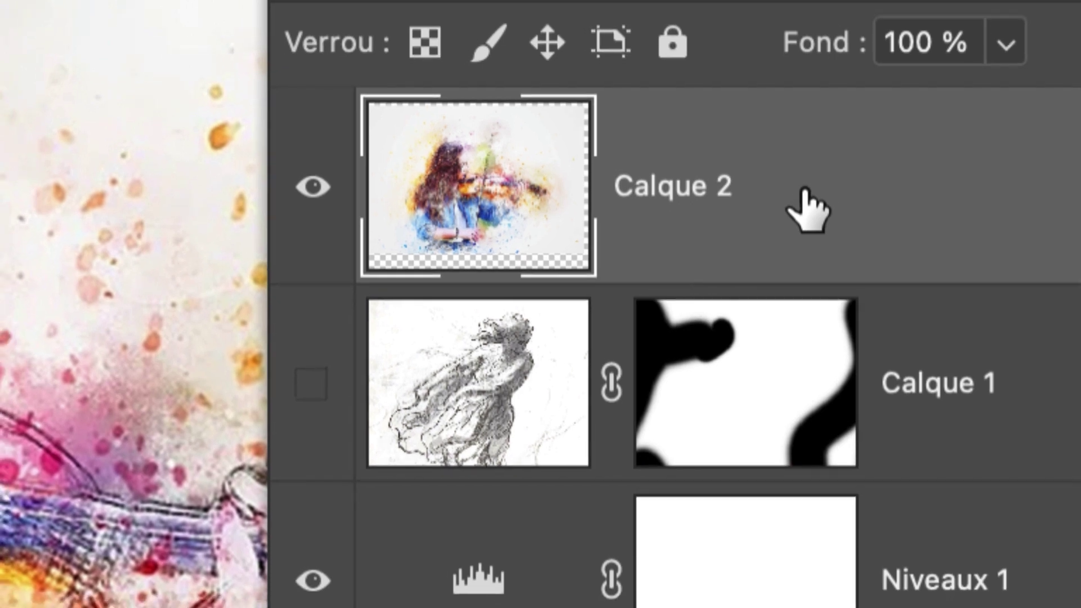
In Calque 2's Options de fusion, lower the Ce calque highlight limit to 223 so the text page shows through
double_click(805, 191)
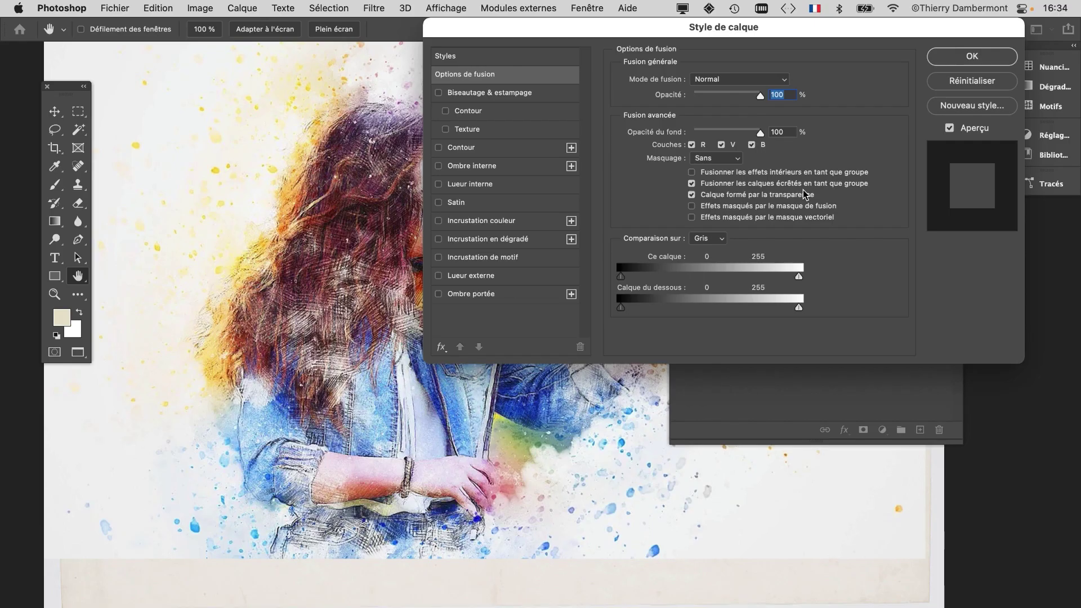
left_click_drag(692, 34, 857, 58)
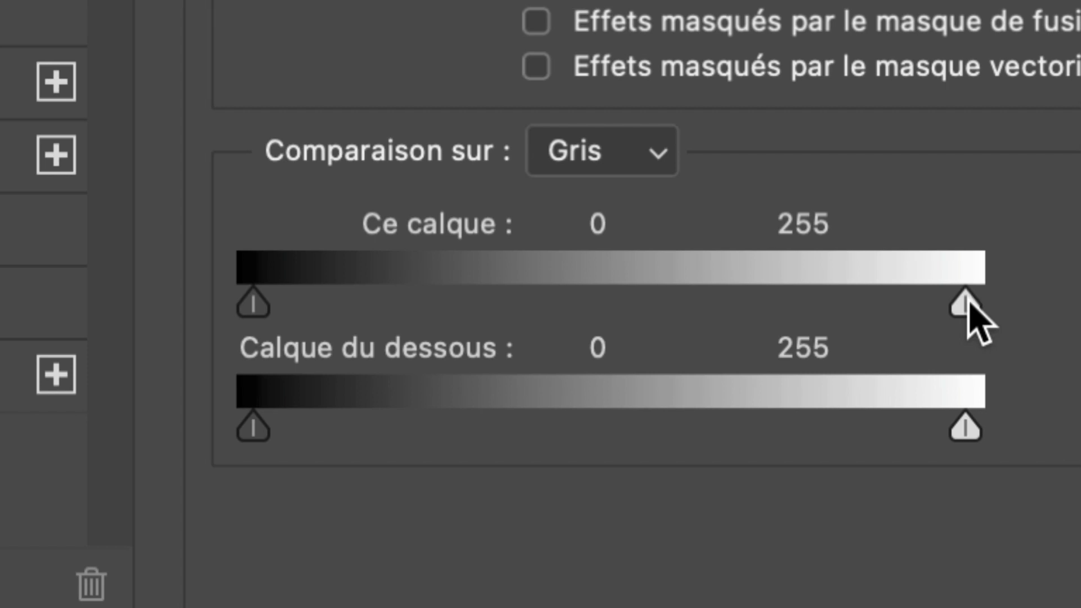
left_click_drag(966, 305, 823, 305)
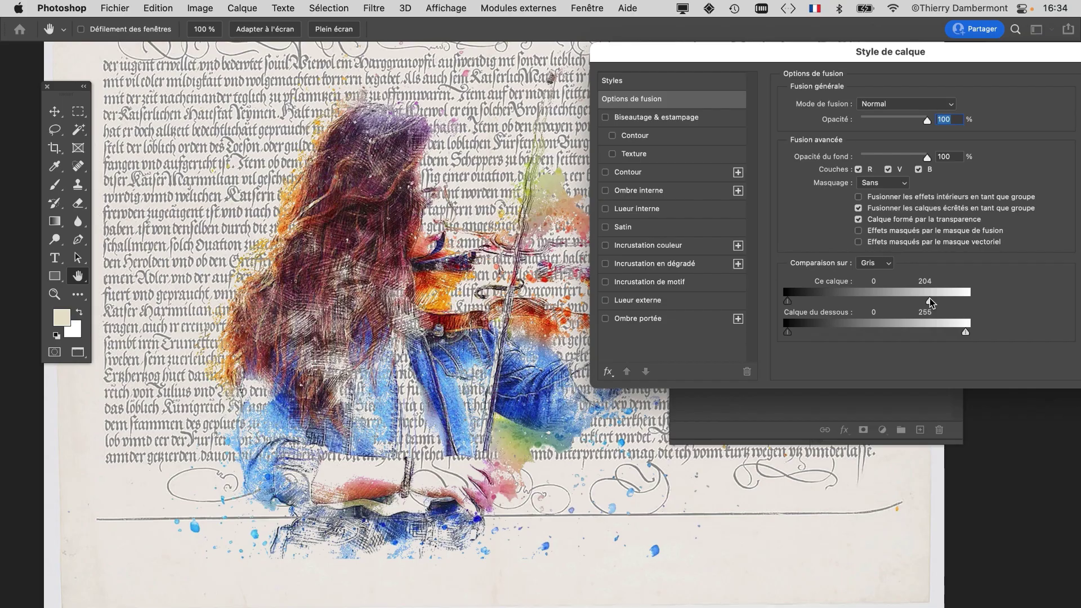
mouse_move(933, 299)
left_mouse_down()
mouse_move(918, 300)
mouse_move(944, 299)
left_mouse_up()
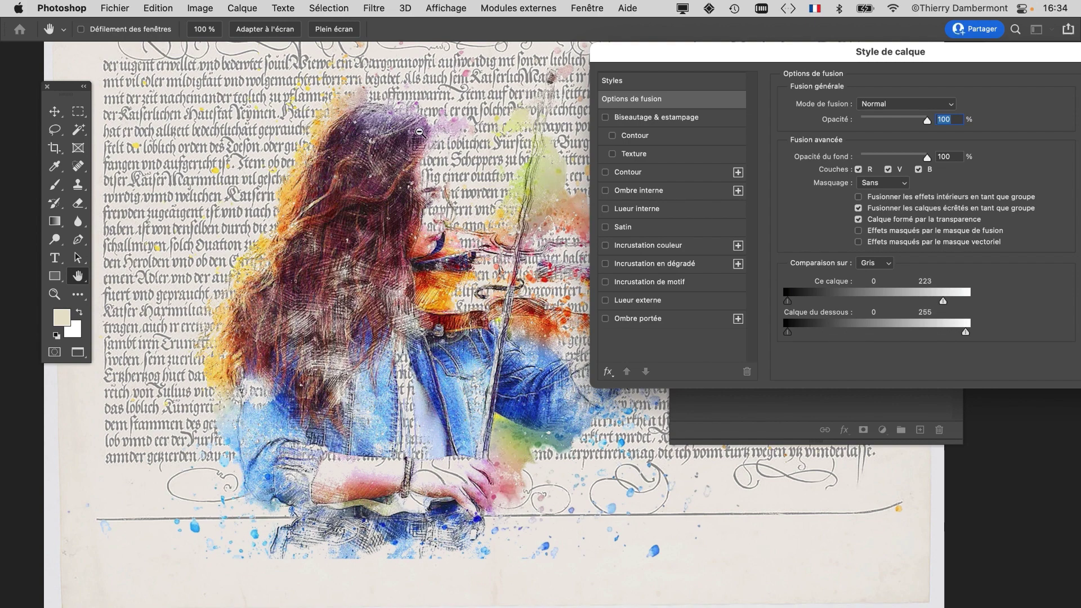
key("super+plus")
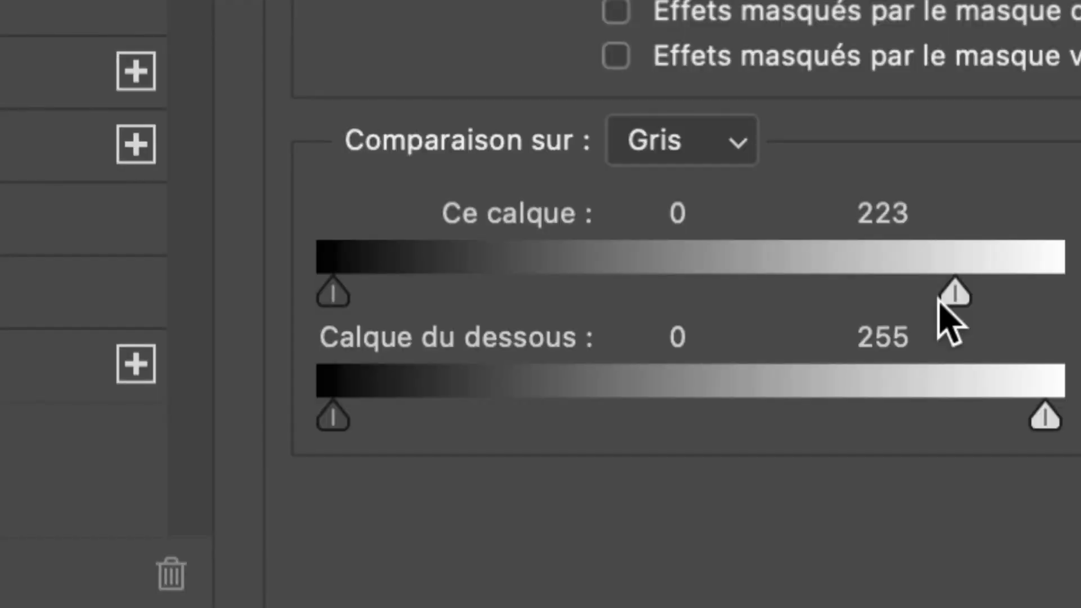
Try the Ce calque highlight limit at 241 on Calque 2 with Comparaison sur Gris, and cancel the blending options
mouse_move(939, 303)
left_mouse_down()
mouse_move(908, 295)
mouse_move(956, 303)
left_mouse_up()
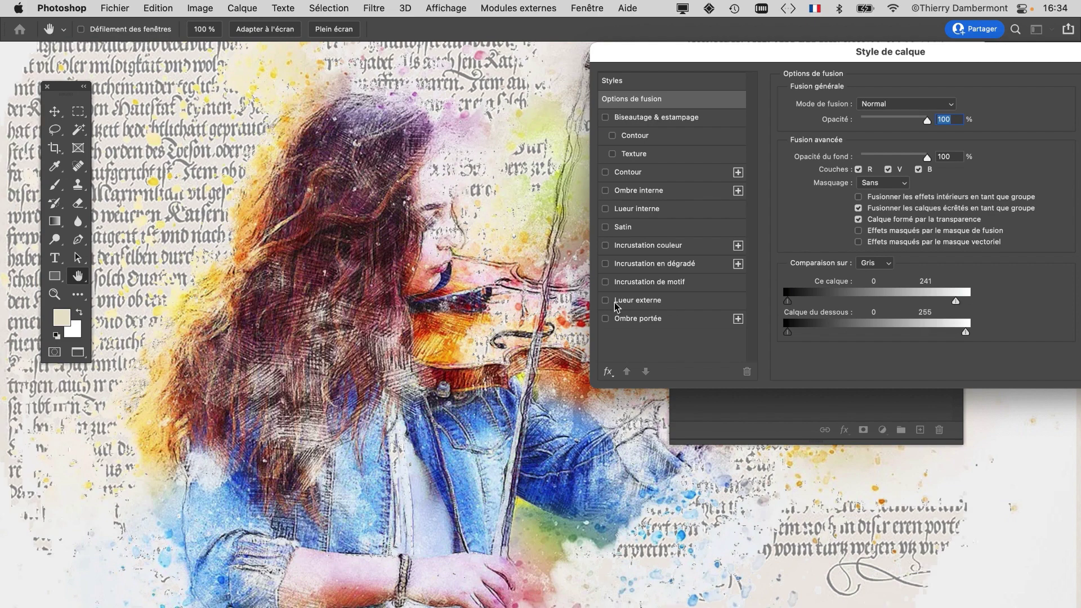
left_click_drag(504, 317, 334, 319)
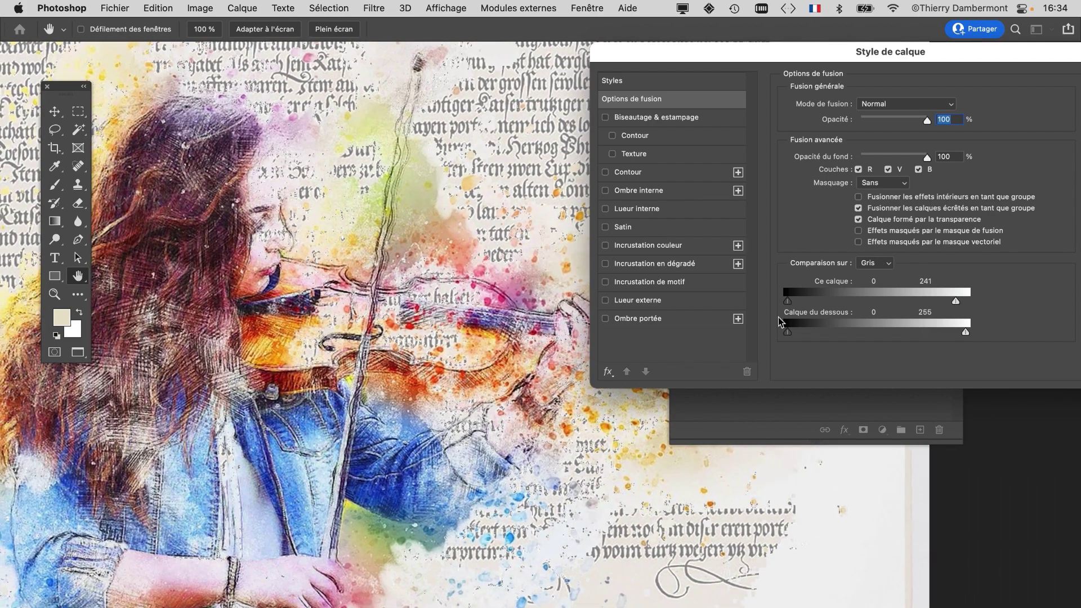
left_click_drag(956, 303, 911, 302)
left_click_drag(982, 63, 718, 63)
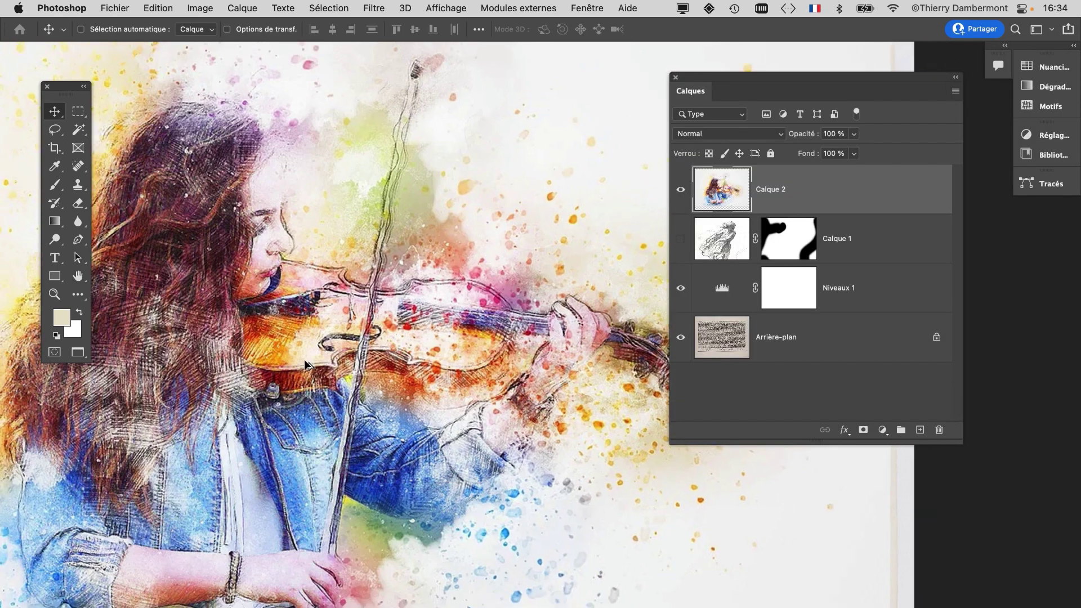
Display the Couches panel beside the violinist, moving the Calques panel aside and widening the Couches panel
scroll(374, 336, "down", 3, "alt")
scroll(374, 337, "up", 4, "alt")
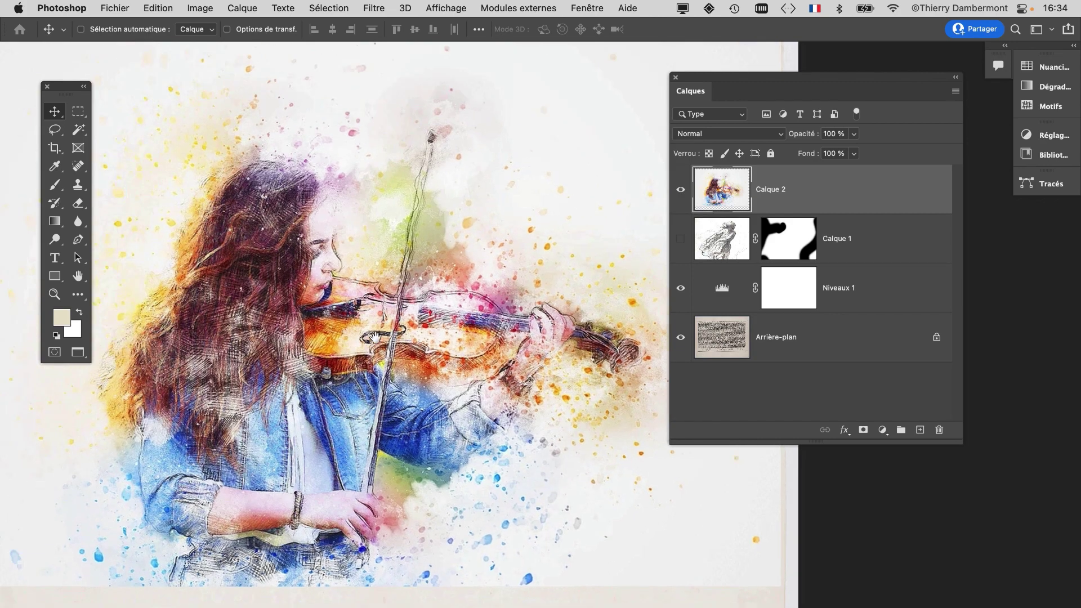
scroll(375, 337, "up", 1, "alt")
left_click_drag(725, 84, 837, 72)
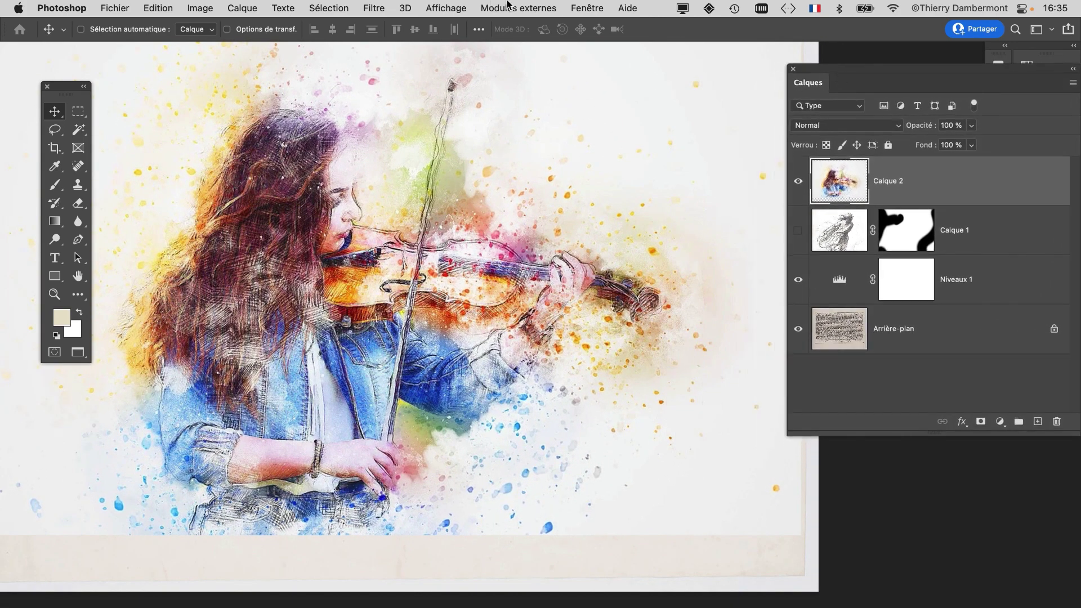
left_click(594, 6)
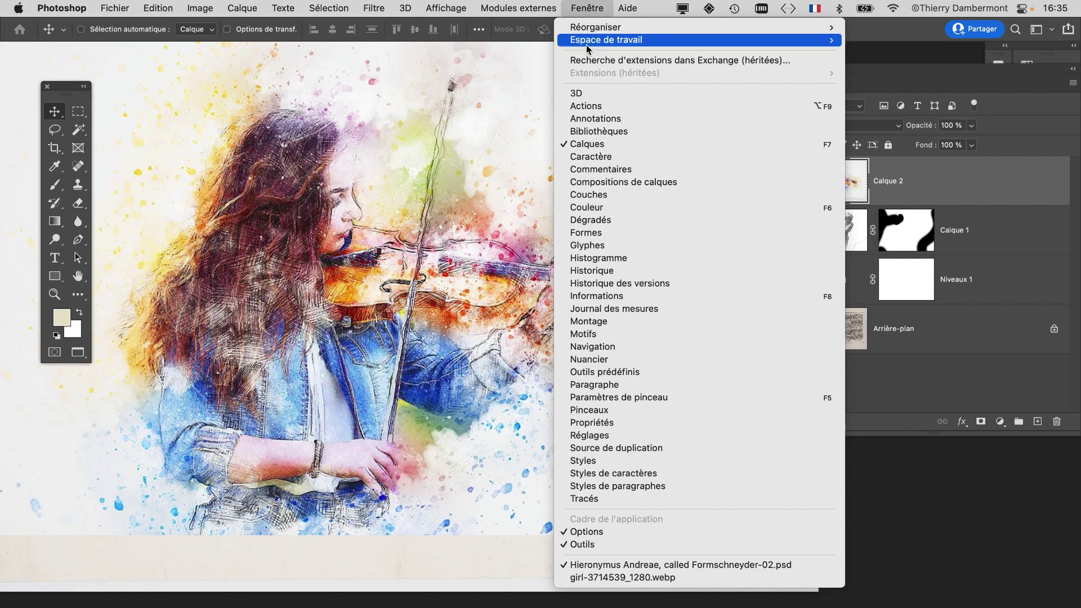
left_click(603, 195)
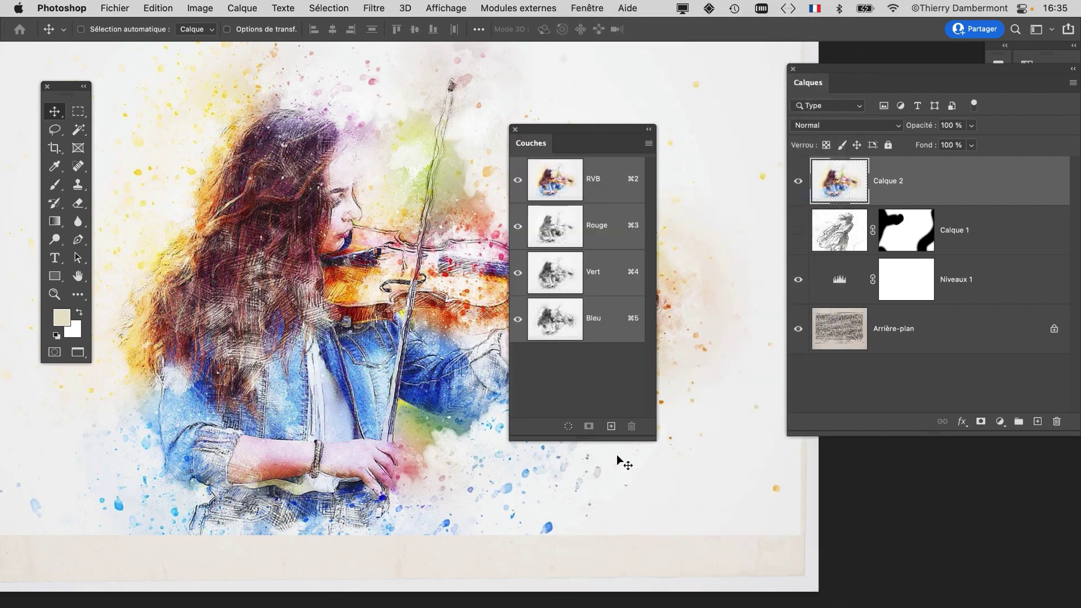
left_click_drag(652, 436, 740, 434)
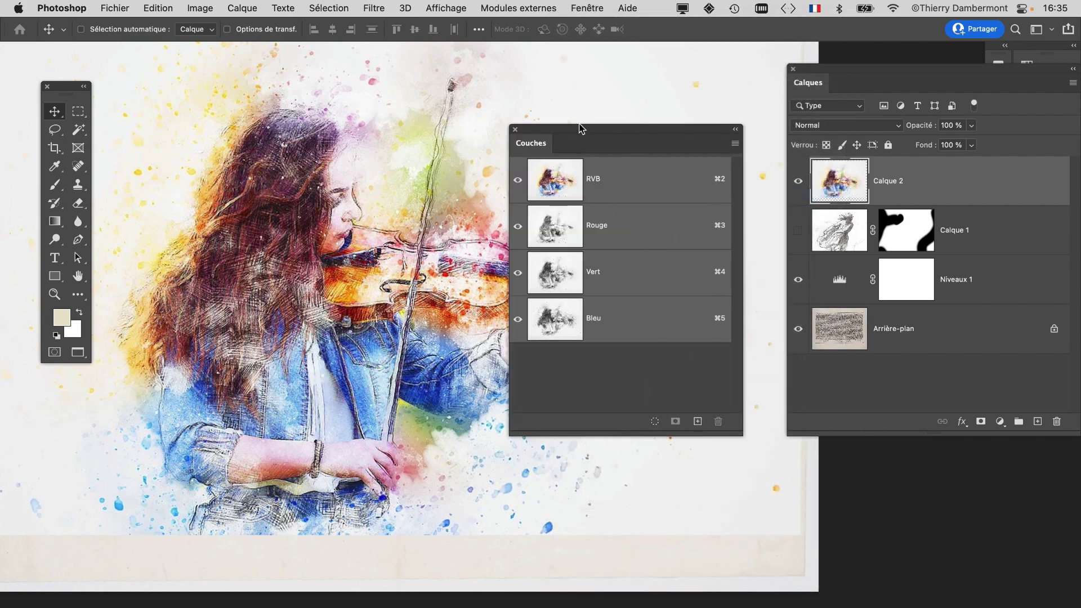
left_click_drag(583, 131, 694, 88)
Compare the Rouge, Vert and Bleu channels of the violinist image, restore the RVB view, and close the Couches panel
left_click(731, 183)
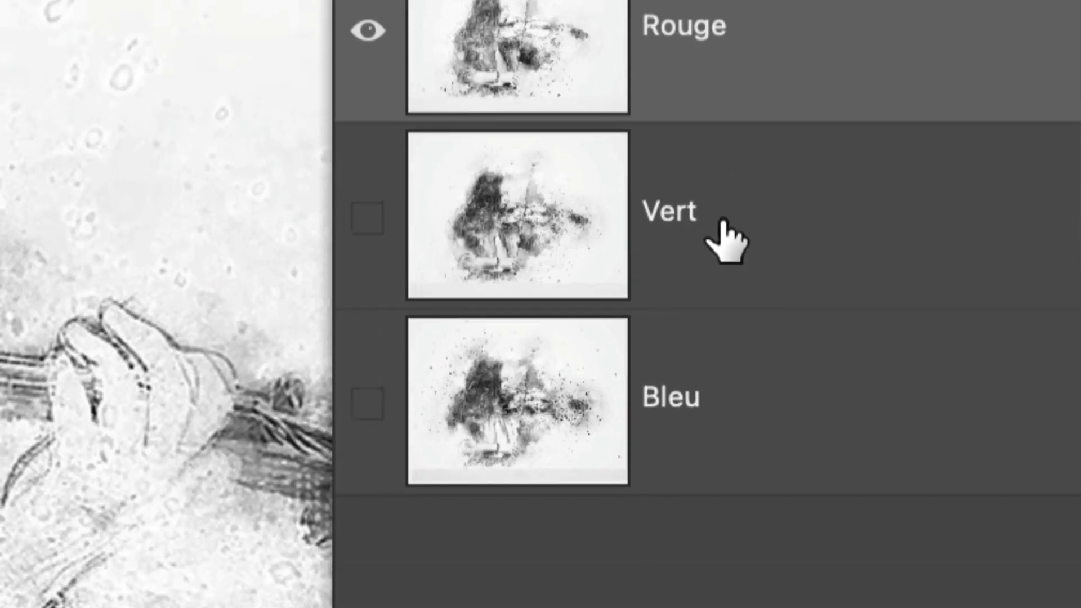
left_click(719, 235)
left_click(720, 369)
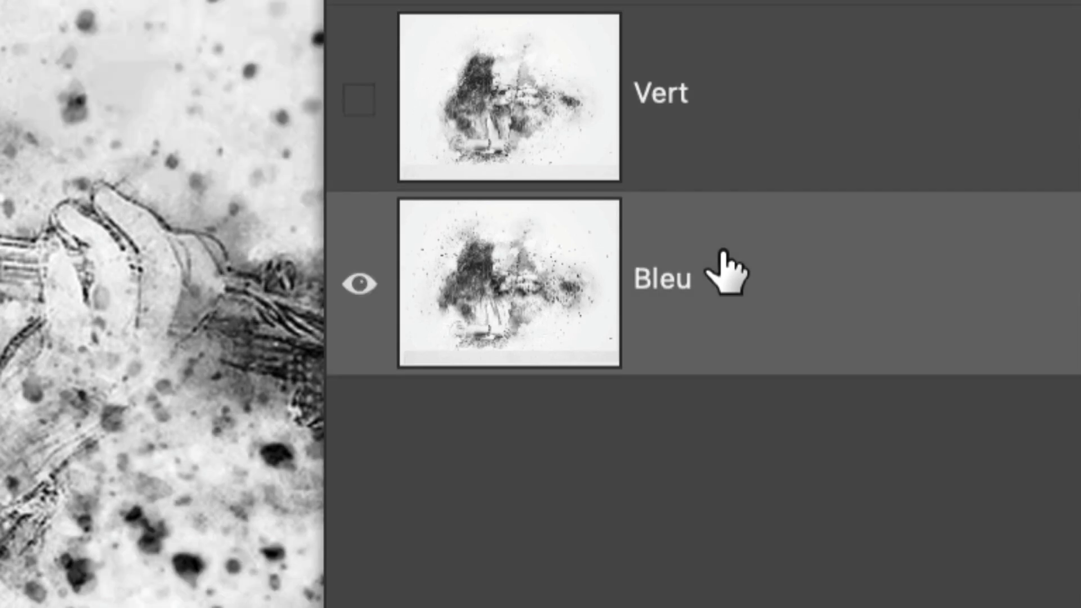
left_click(739, 182)
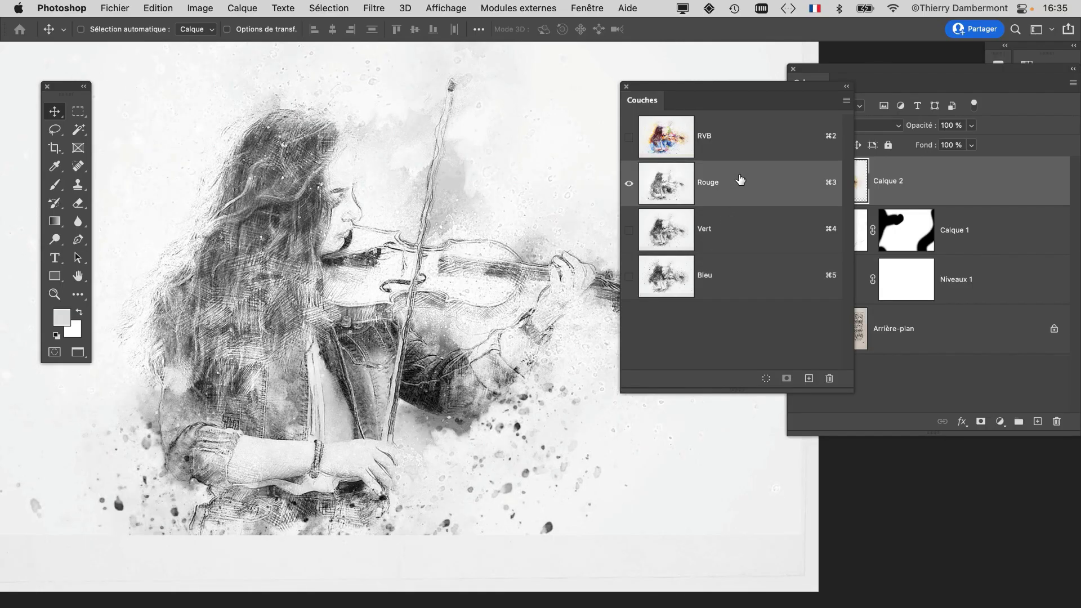
left_click(733, 240)
left_click(733, 291)
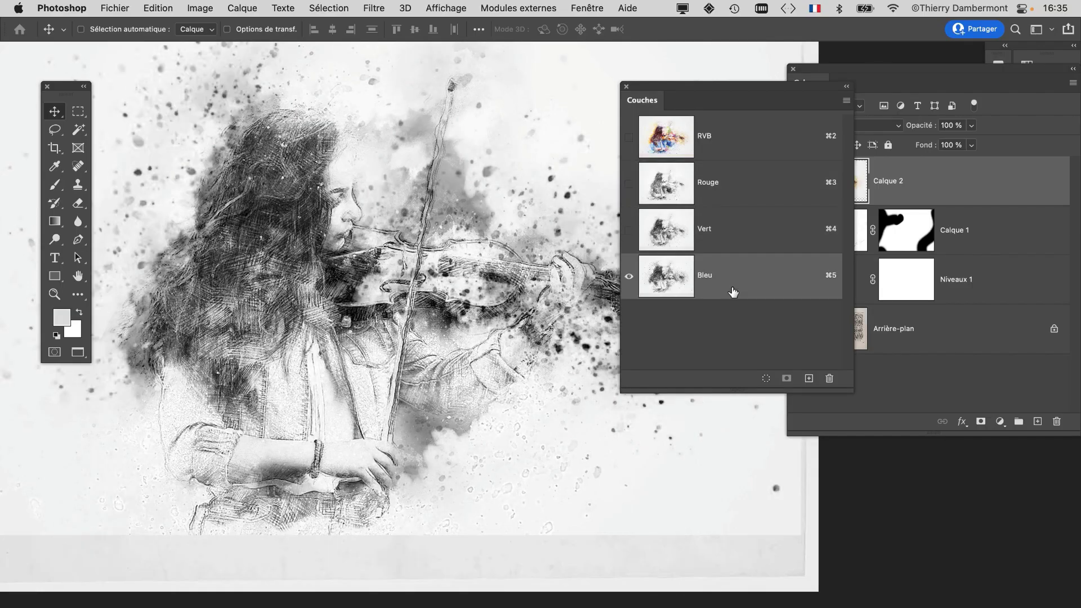
left_click(733, 228)
left_click(735, 181)
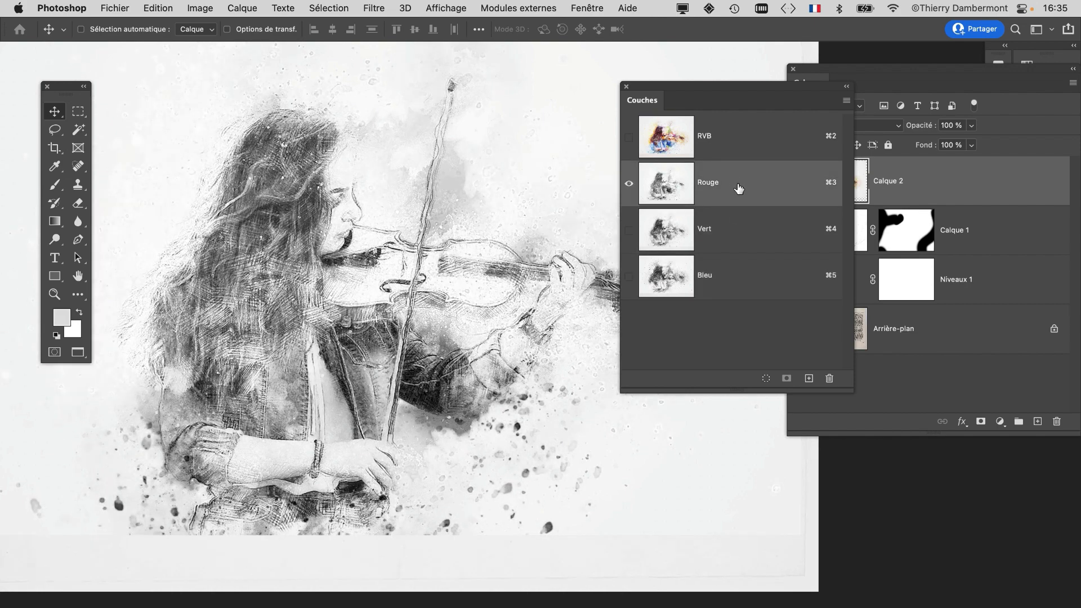
left_click(734, 241)
left_click(732, 285)
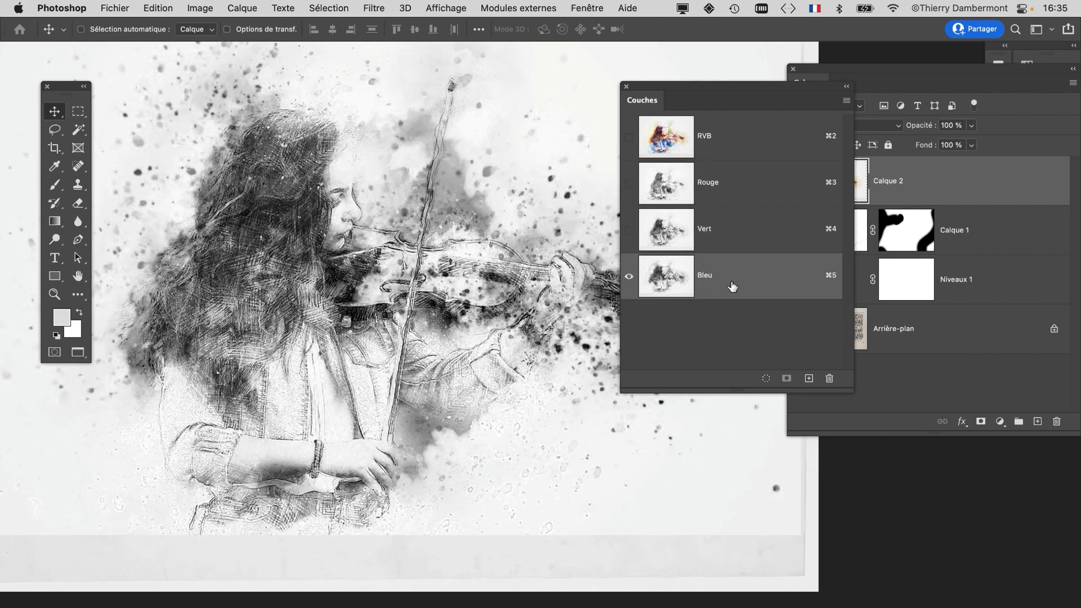
left_click(734, 231)
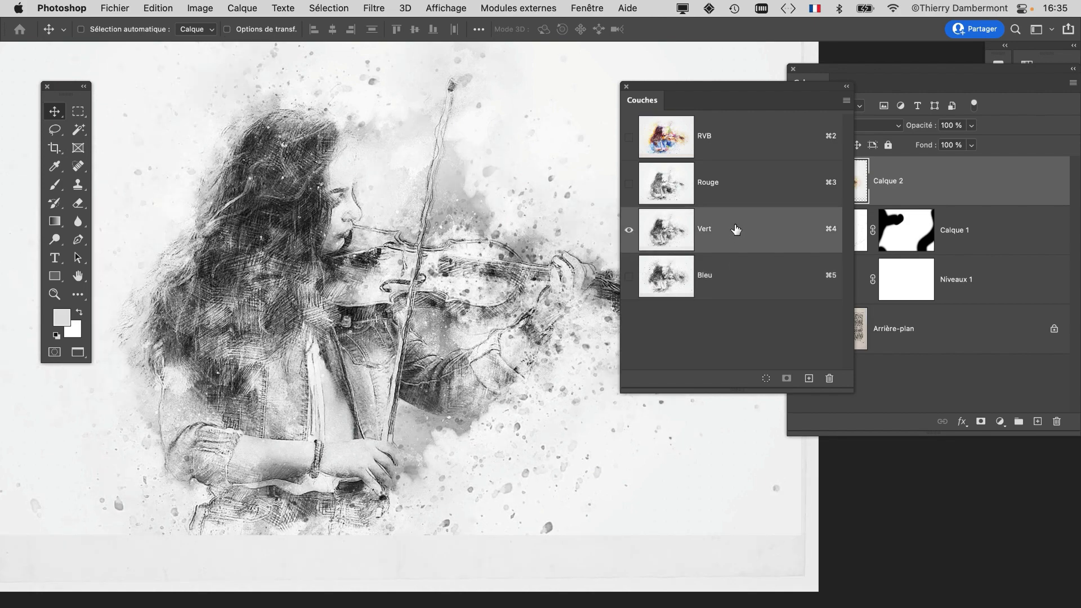
left_click(736, 190)
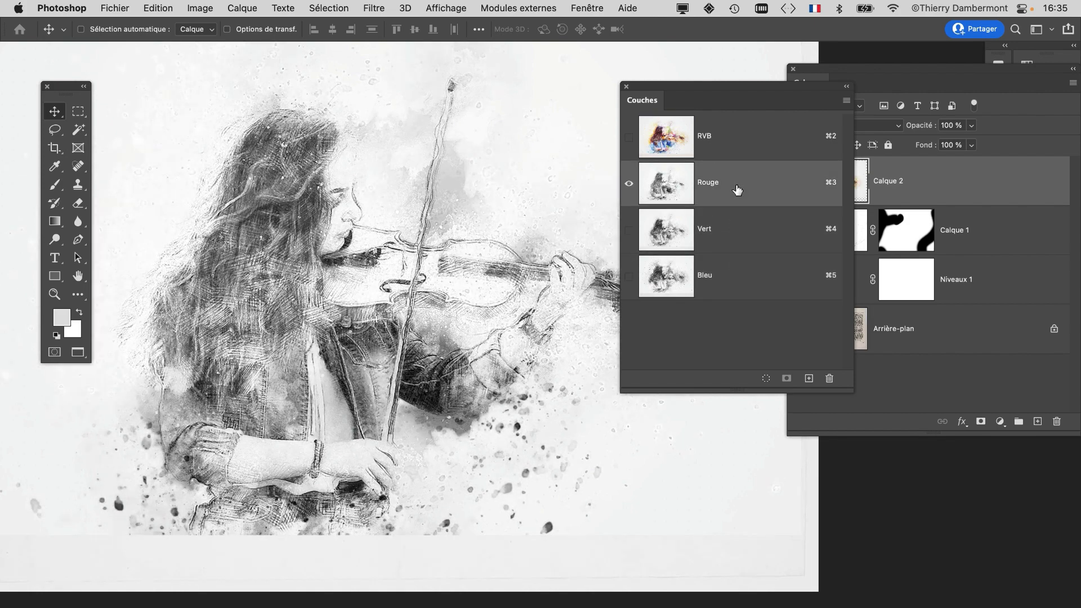
left_click(737, 228)
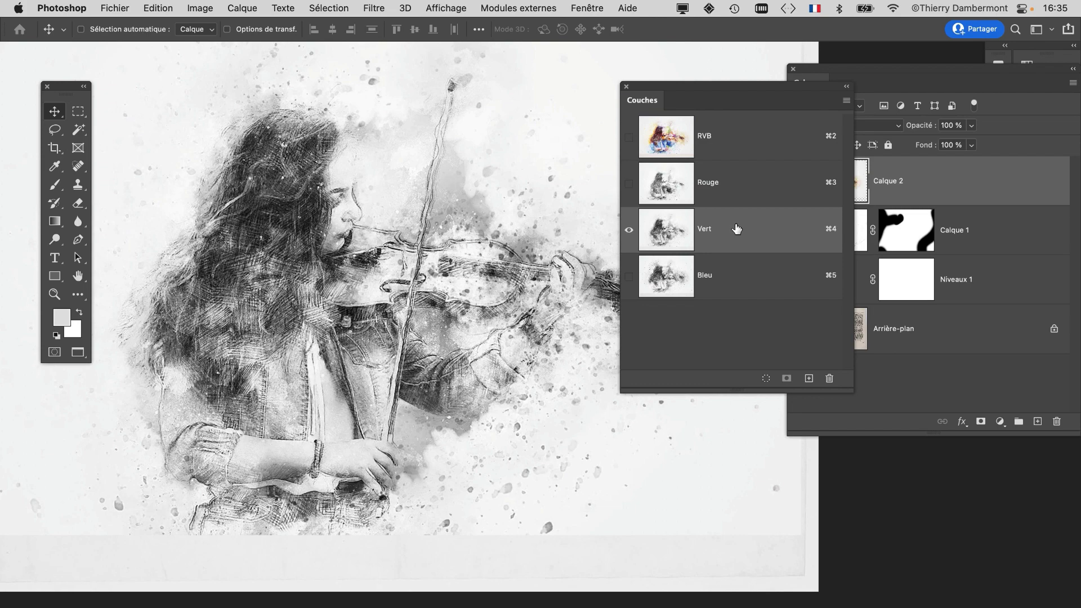
left_click(737, 271)
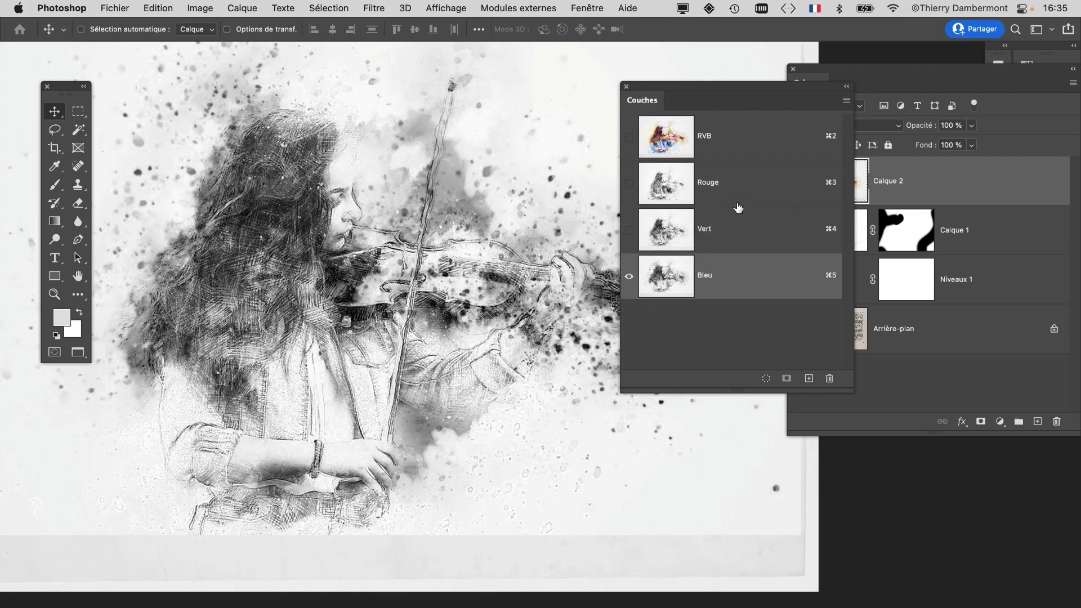
left_click(735, 147)
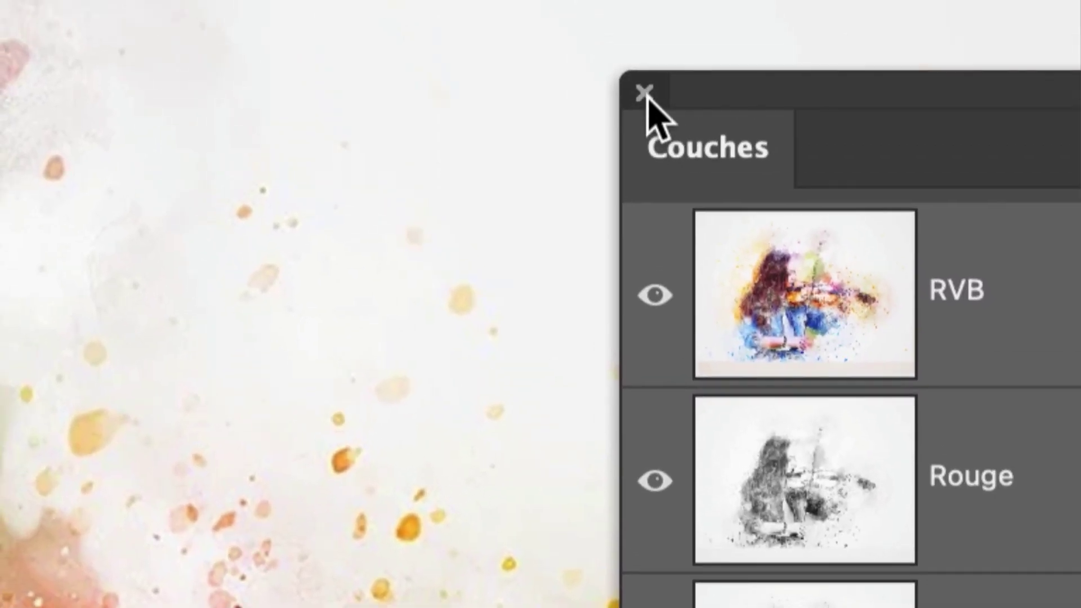
left_click(627, 64)
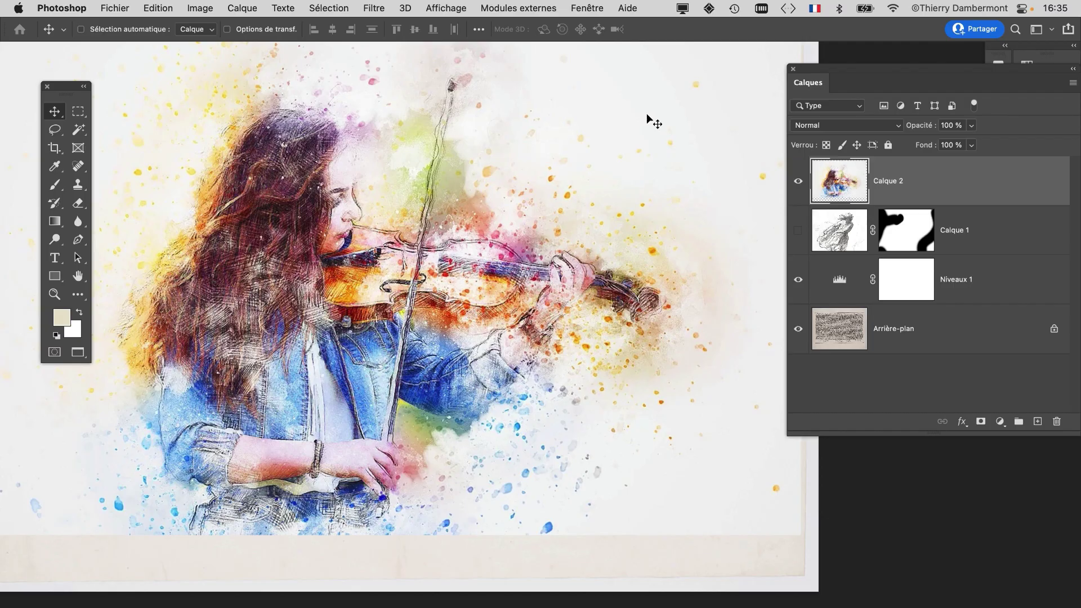
In Calque 2's Options de fusion, set Comparaison sur to Vert and lower the Ce calque highlight limit to 219
left_click_drag(825, 83, 714, 76)
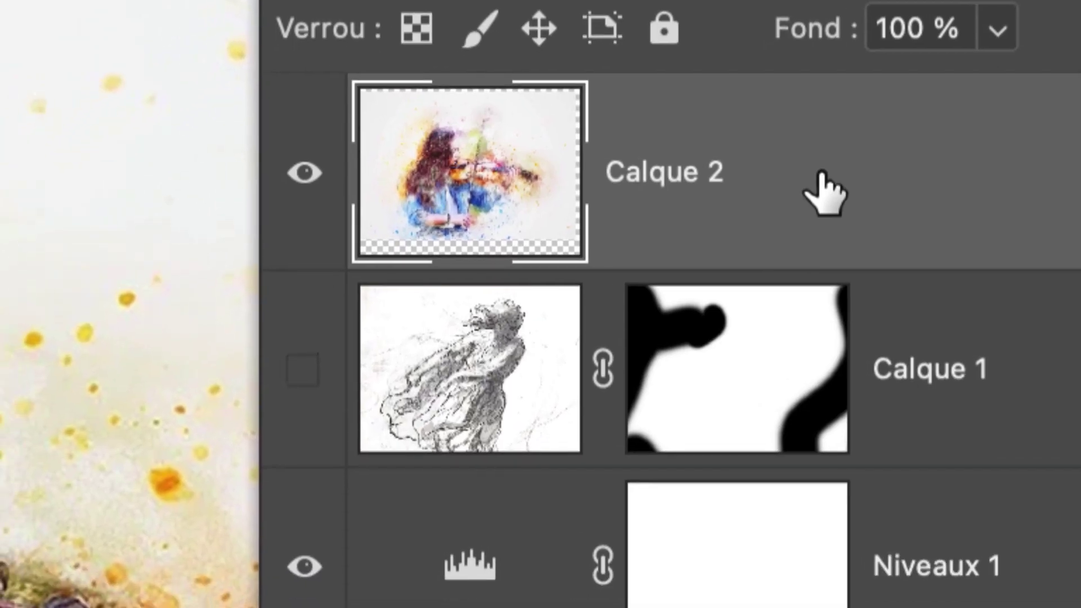
double_click(824, 194)
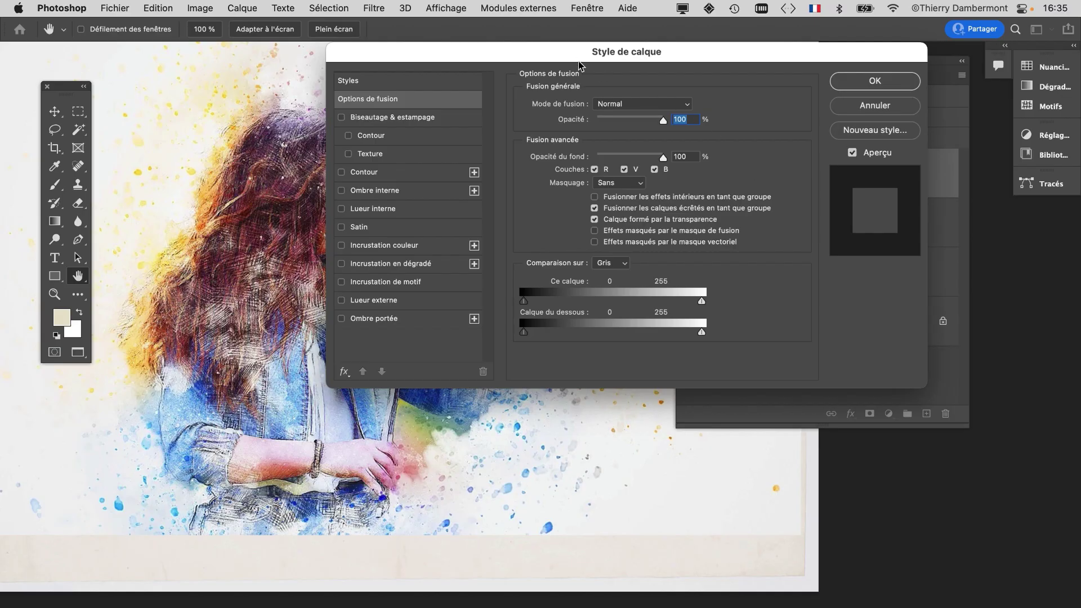
left_click_drag(580, 54, 736, 34)
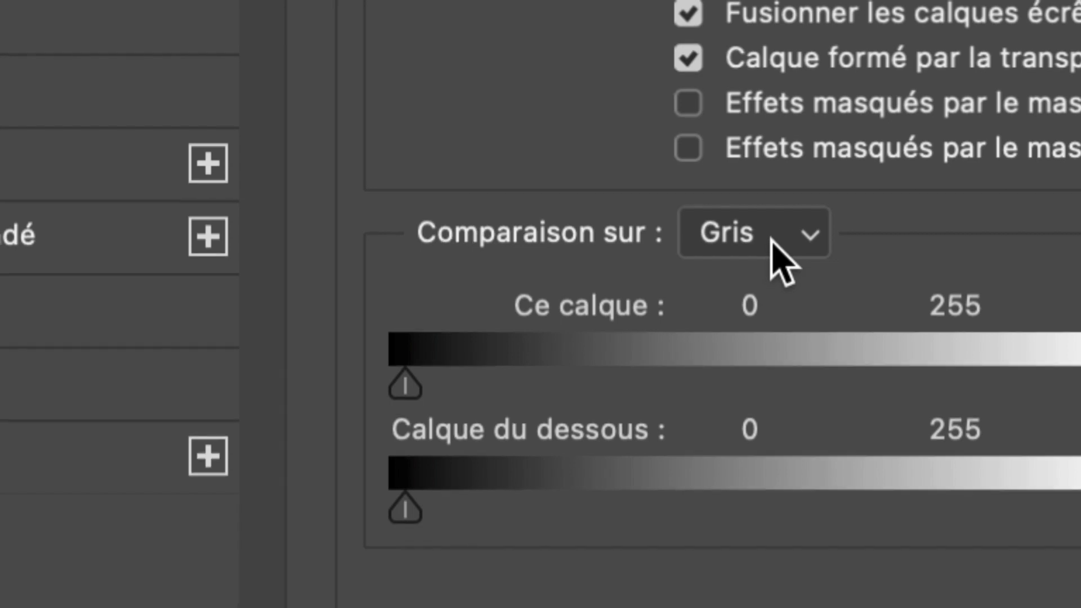
left_click(771, 242)
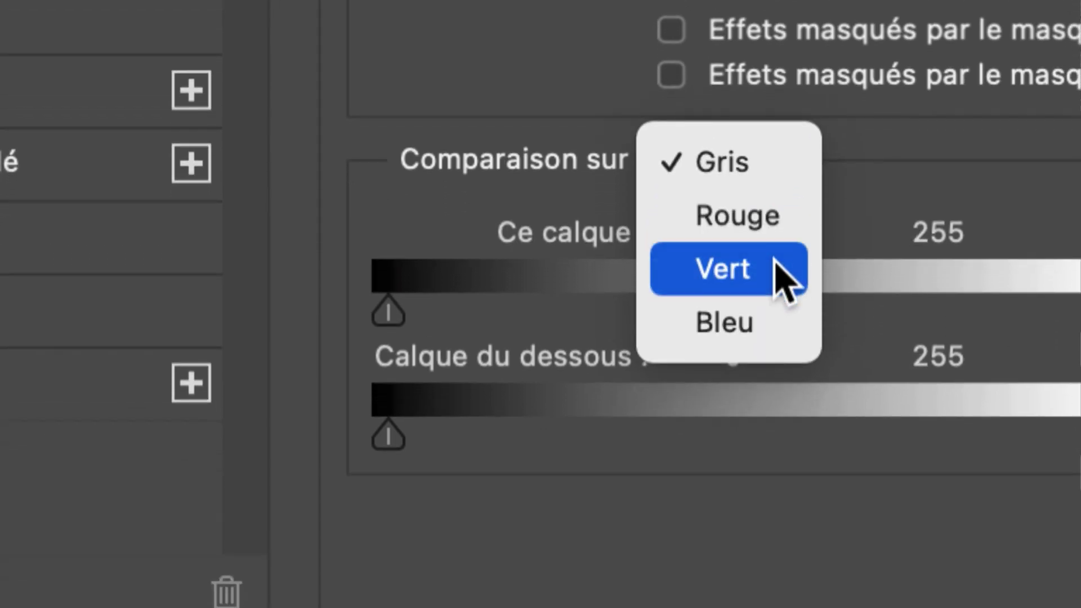
left_click(783, 270)
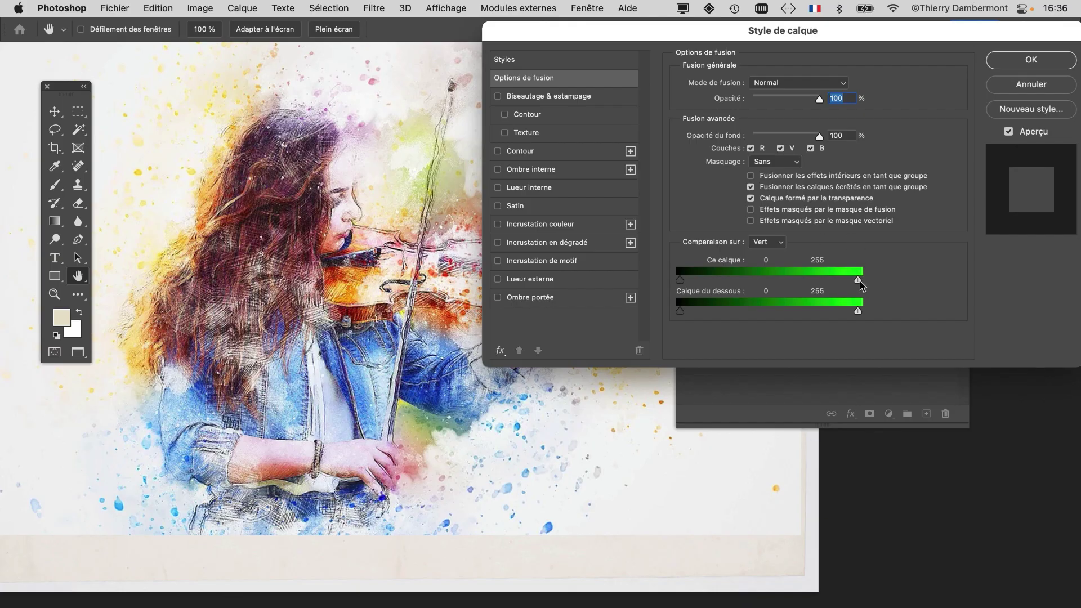
left_click_drag(857, 282, 834, 282)
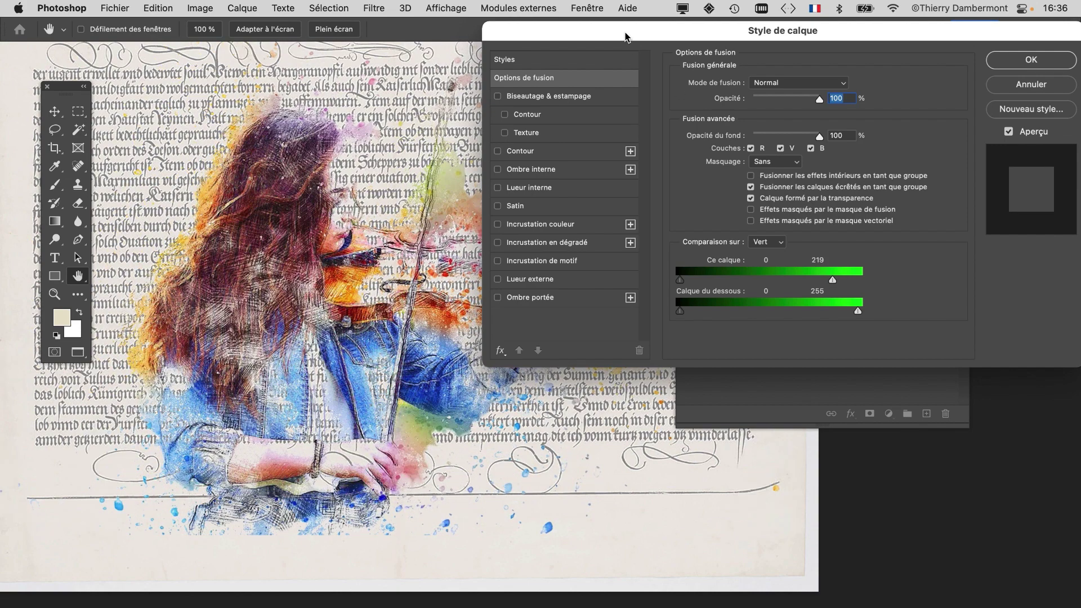
Split the Ce calque highlight limit to 193 / 219 for a softer transition, and apply the blending options
left_click_drag(626, 36, 742, 34)
left_click_drag(951, 279, 933, 277)
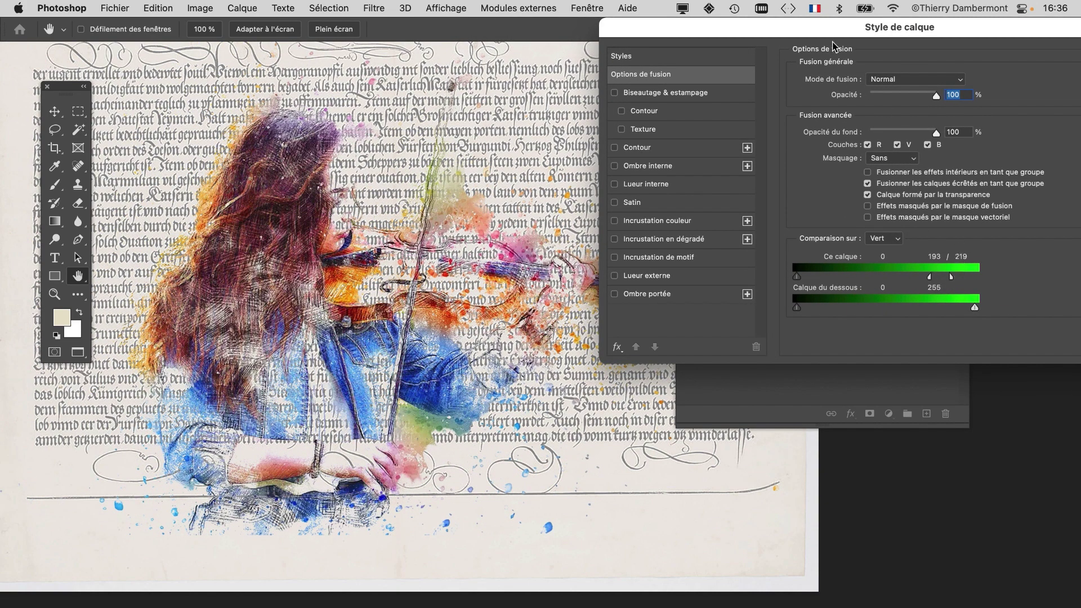
left_click_drag(833, 35, 671, 34)
left_click(1007, 58)
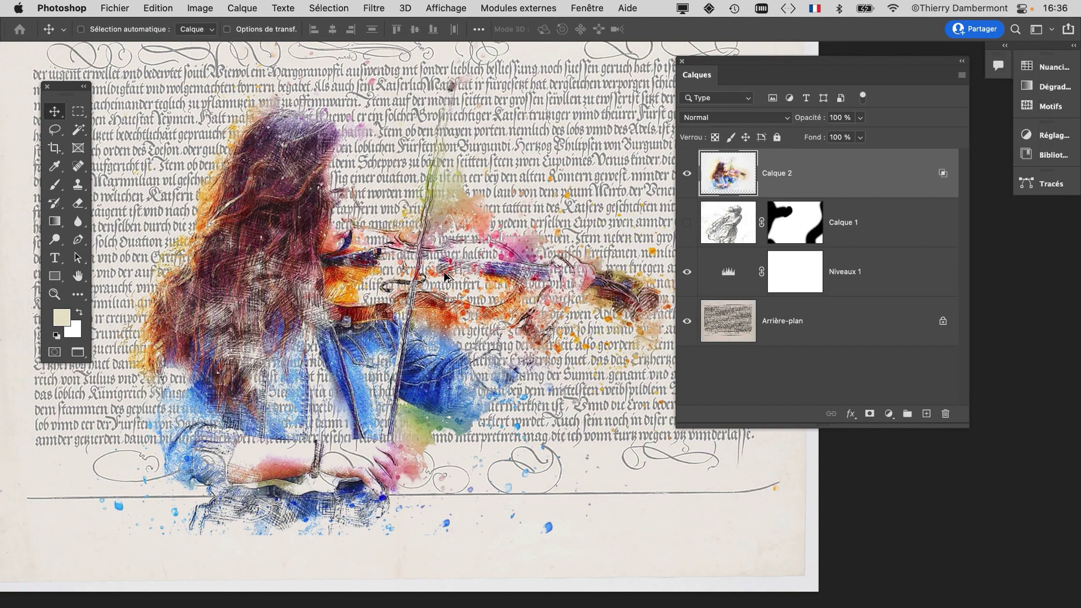
Inspect the violinist's blend with the text up close, and resize and reposition the Calques panel beside the figure
scroll(313, 236, "up", 3)
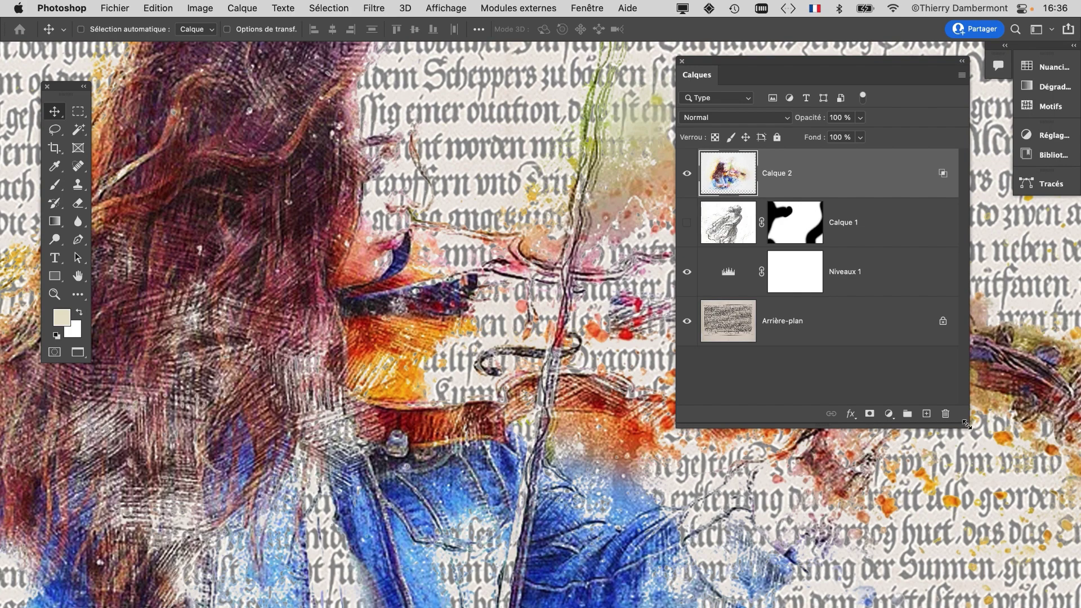
left_click_drag(966, 425, 912, 405)
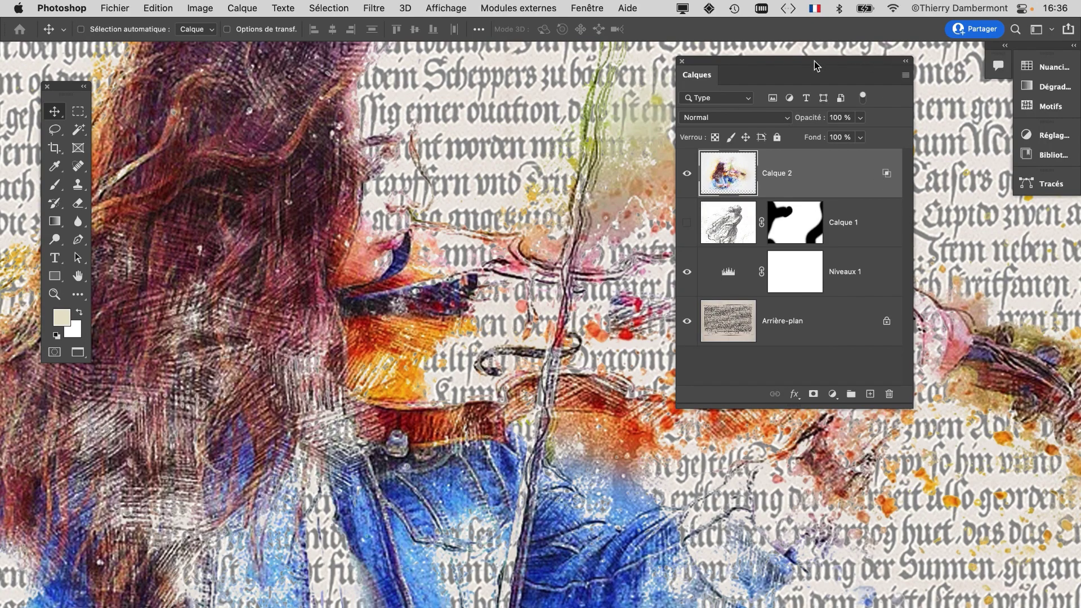
left_click_drag(814, 61, 938, 67)
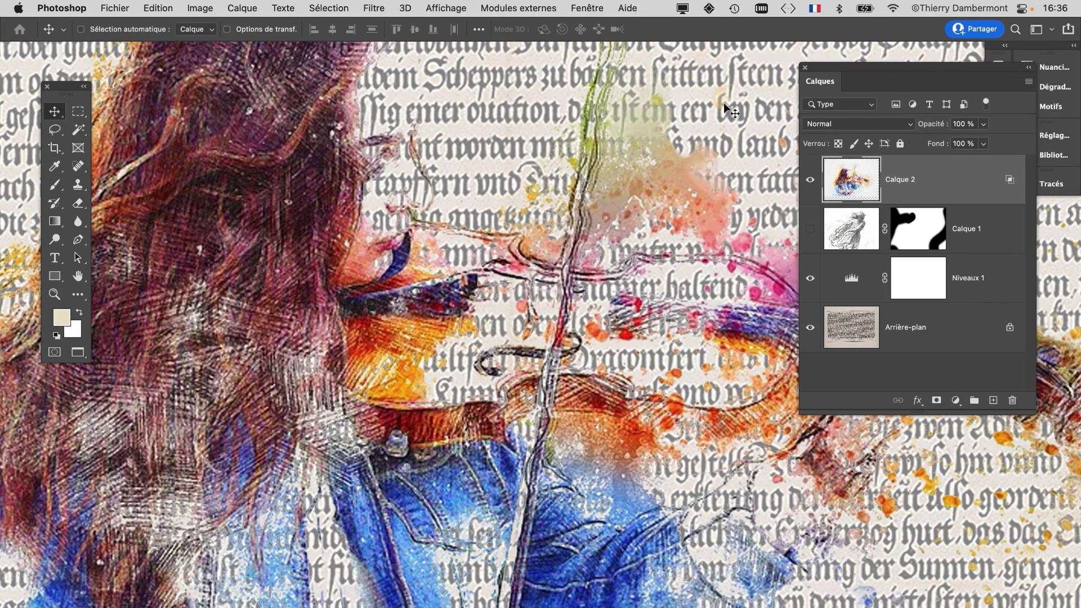
scroll(475, 263, "down", 2)
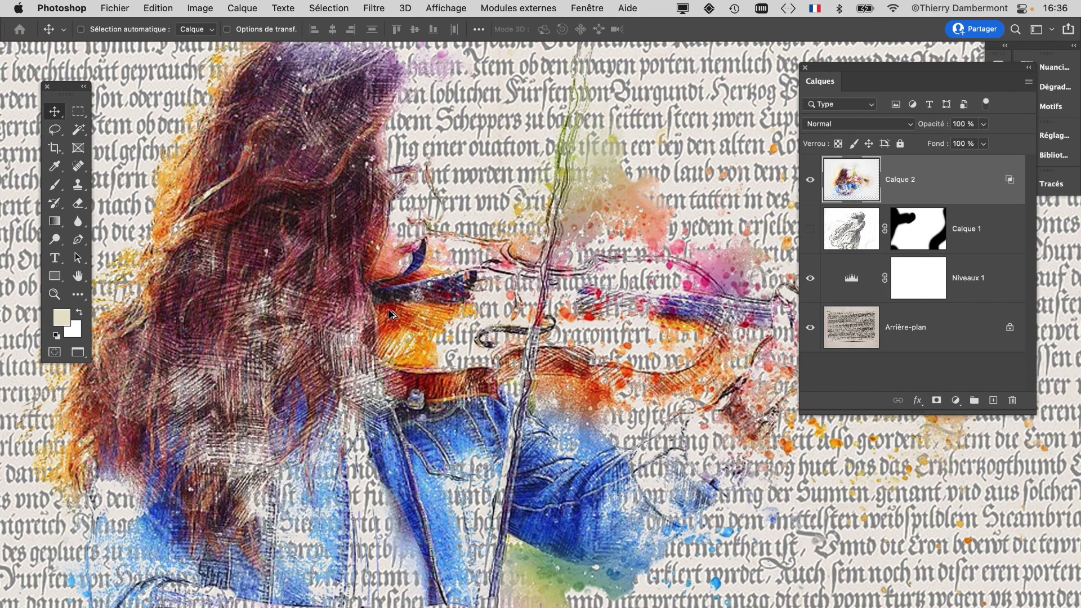
scroll(574, 419, "down", 2)
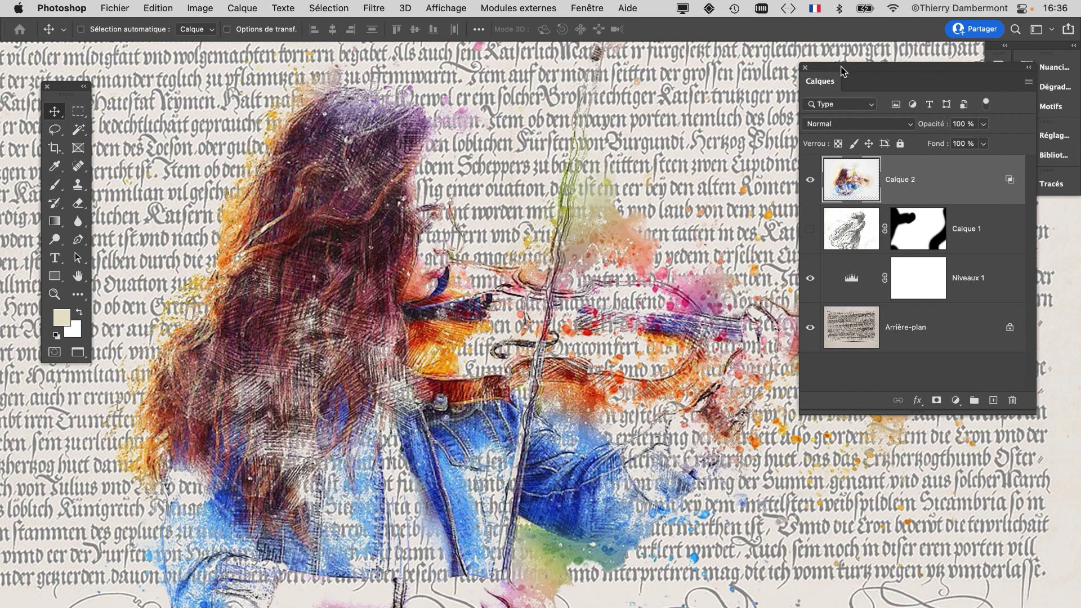
left_click_drag(843, 71, 751, 79)
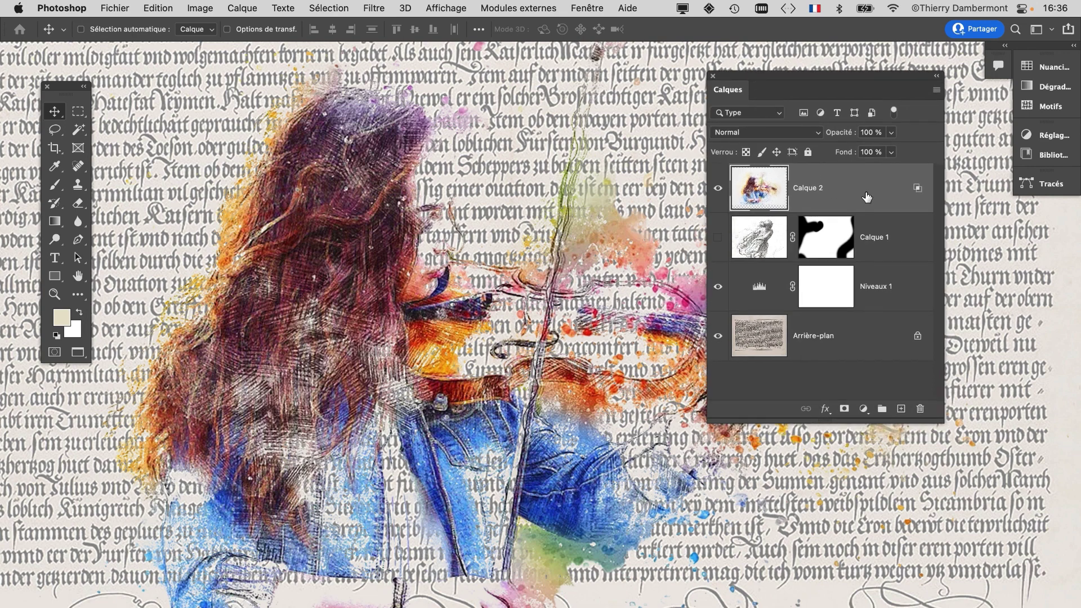
left_click_drag(935, 420, 929, 472)
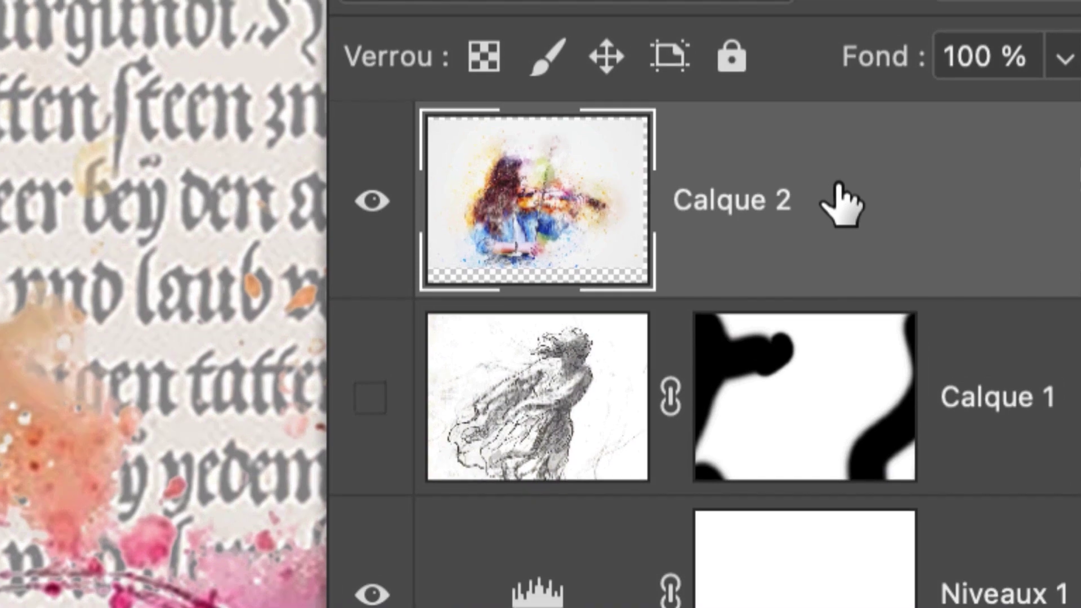
Duplicate Calque 2 and, in the copy's blending options, reset the Ce calque highlight limit to the white end, then apply
left_click_drag(843, 201, 878, 406)
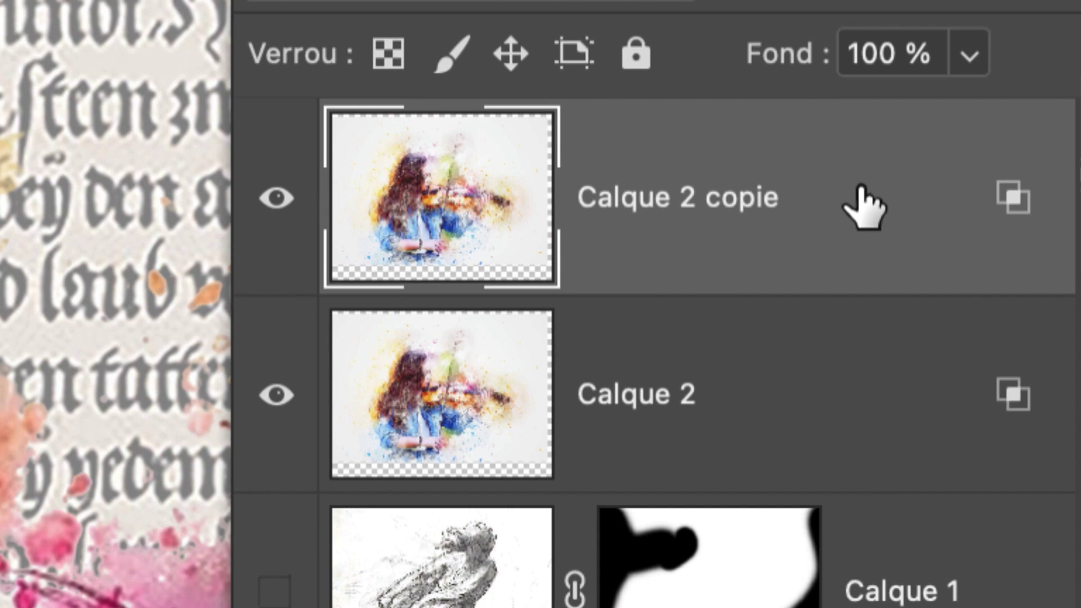
double_click(865, 209)
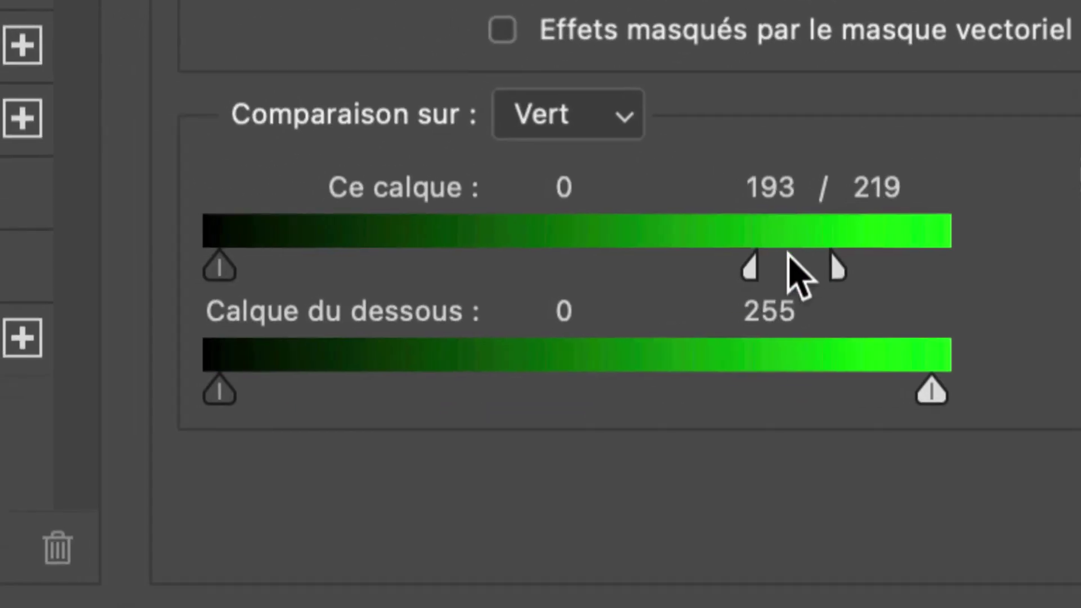
left_click_drag(796, 266, 833, 282)
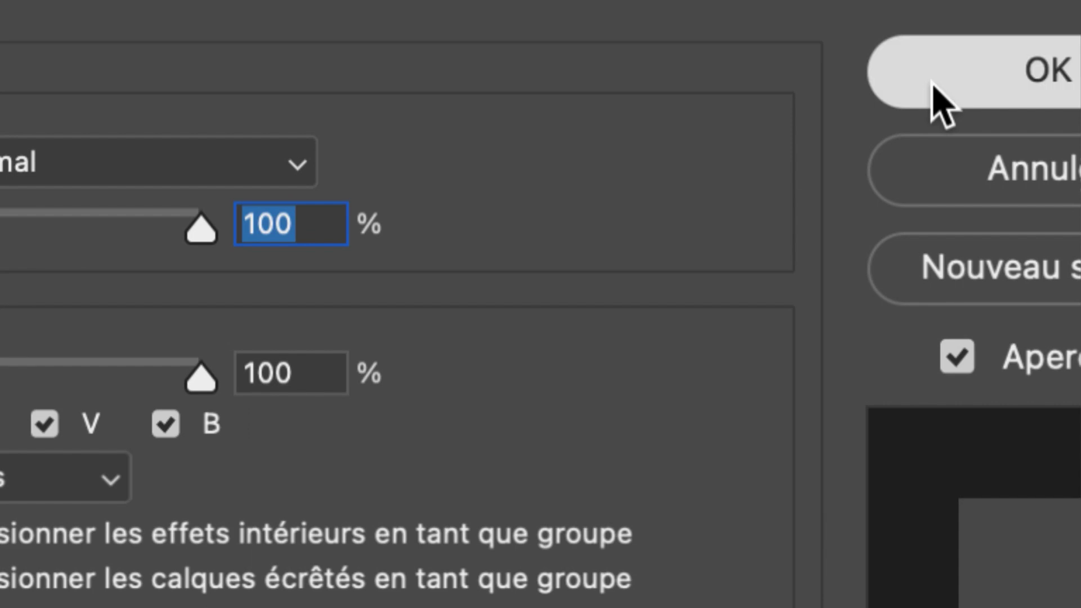
left_click(938, 102)
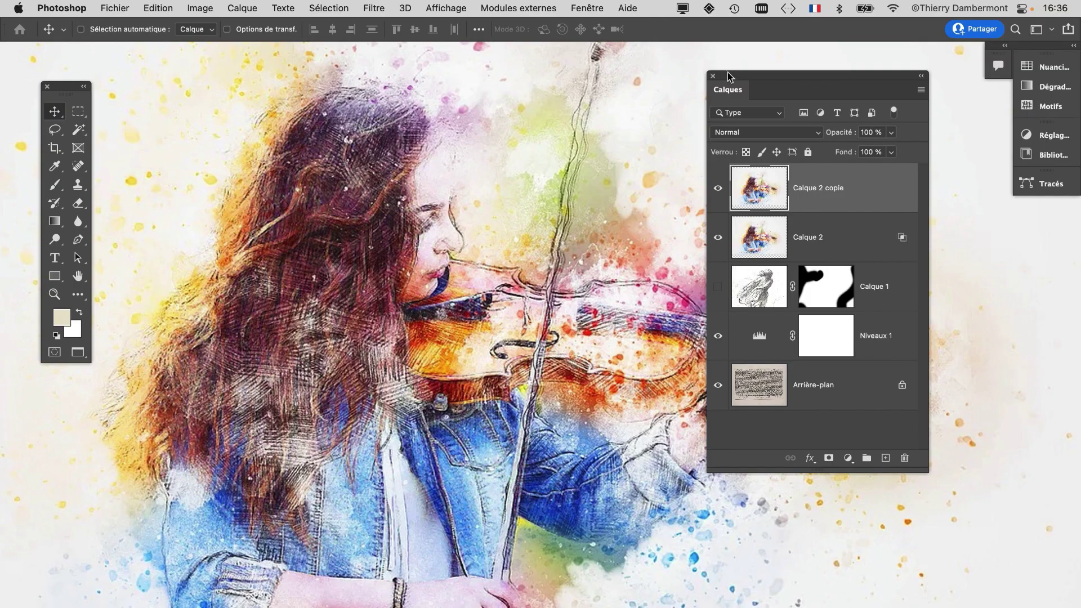
Add an all-black mask to Calque 2 copie and ready the Brush tool with white as the foreground colour
mouse_move(728, 76)
left_mouse_down()
mouse_move(817, 58)
mouse_move(738, 58)
left_mouse_up()
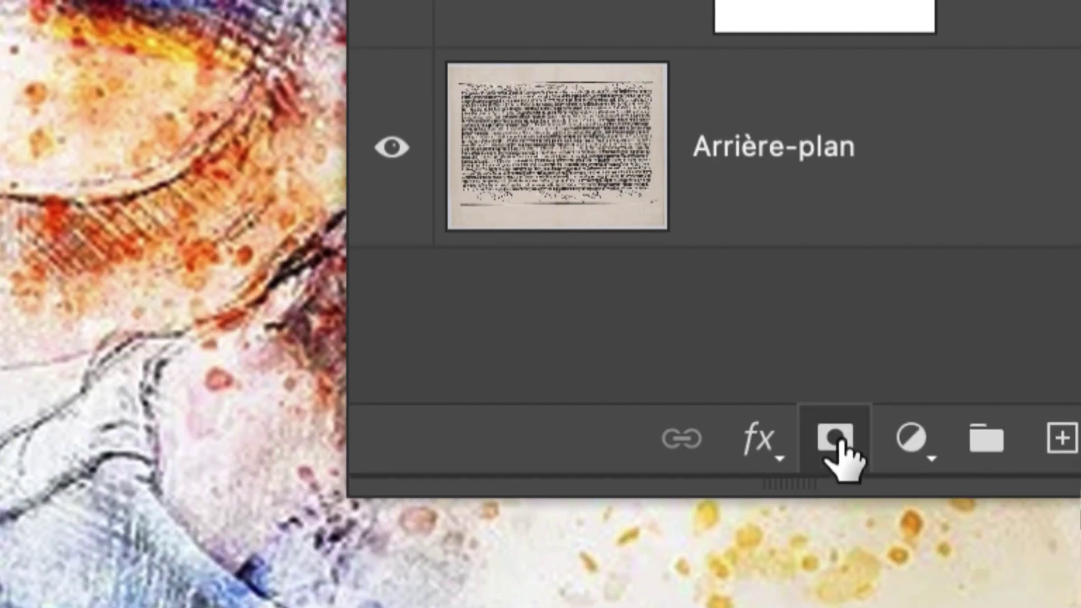
left_click(839, 444)
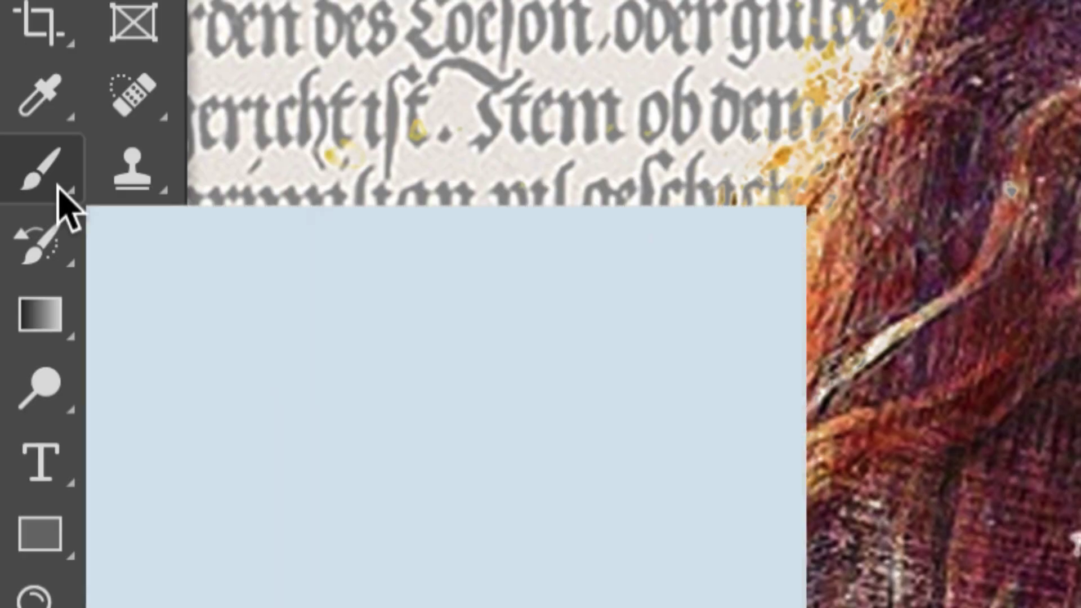
left_click(59, 189)
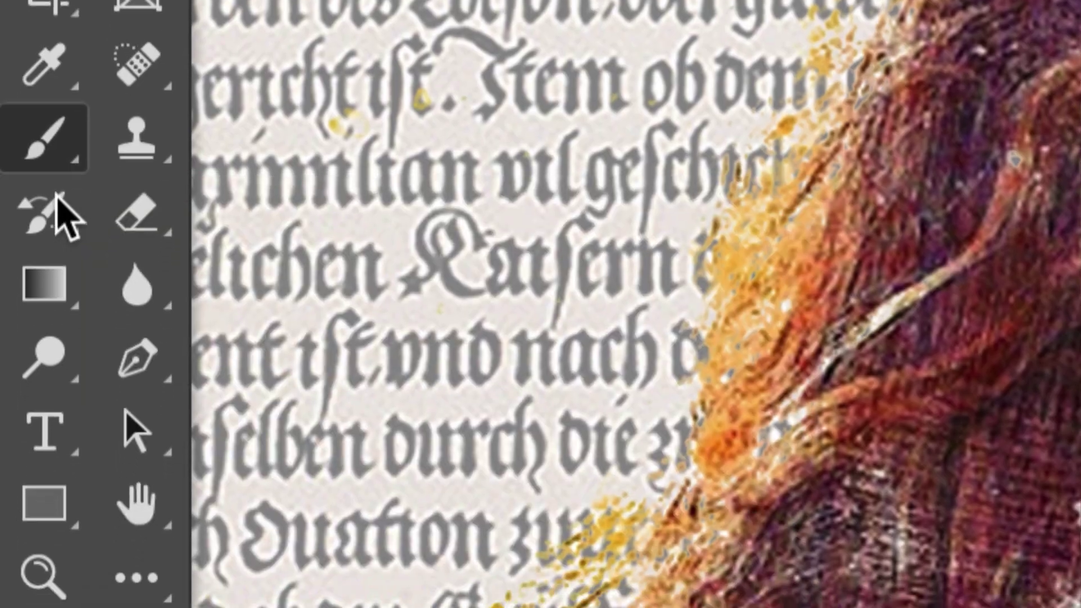
key("x")
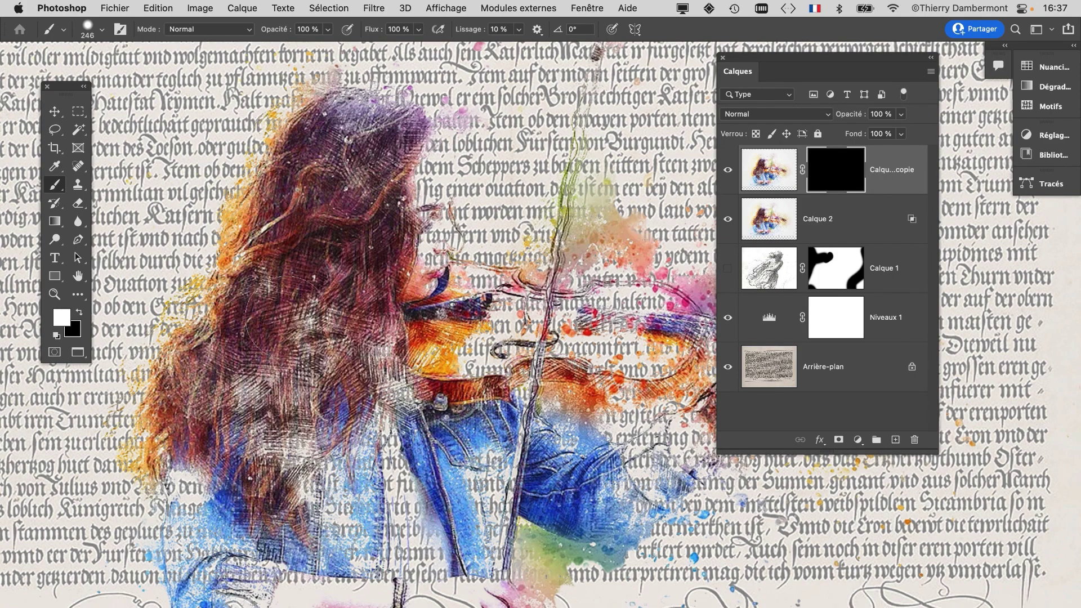
Paint white on the Calque 2 copie mask with brushes of 304 and 242 px to restore the face, violin, jacket, arms and hair
left_click_drag(350, 337, 366, 338, "ctrl+alt")
mouse_move(433, 264)
left_mouse_down()
mouse_move(439, 214)
mouse_move(428, 287)
mouse_move(614, 327)
mouse_move(332, 393)
left_mouse_up()
mouse_move(242, 479)
left_mouse_down()
mouse_move(203, 541)
mouse_move(338, 586)
mouse_move(422, 540)
left_mouse_up()
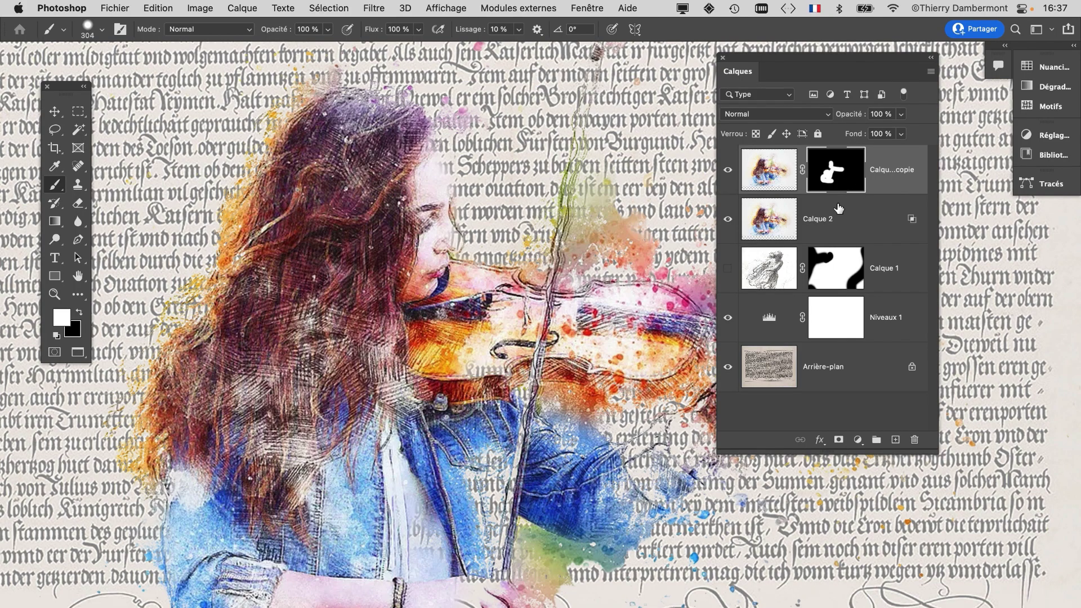
left_click_drag(575, 484, 558, 483)
left_click_drag(778, 72, 896, 68)
left_click_drag(712, 407, 636, 473)
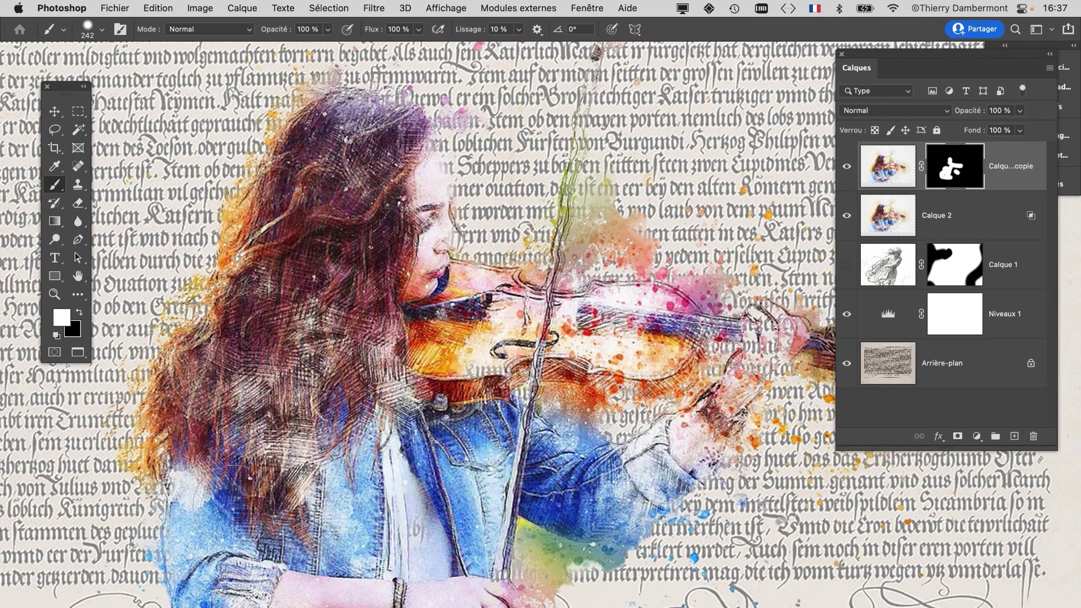
mouse_move(318, 298)
left_mouse_down()
mouse_move(367, 254)
mouse_move(411, 146)
mouse_move(397, 166)
mouse_move(332, 132)
left_mouse_up()
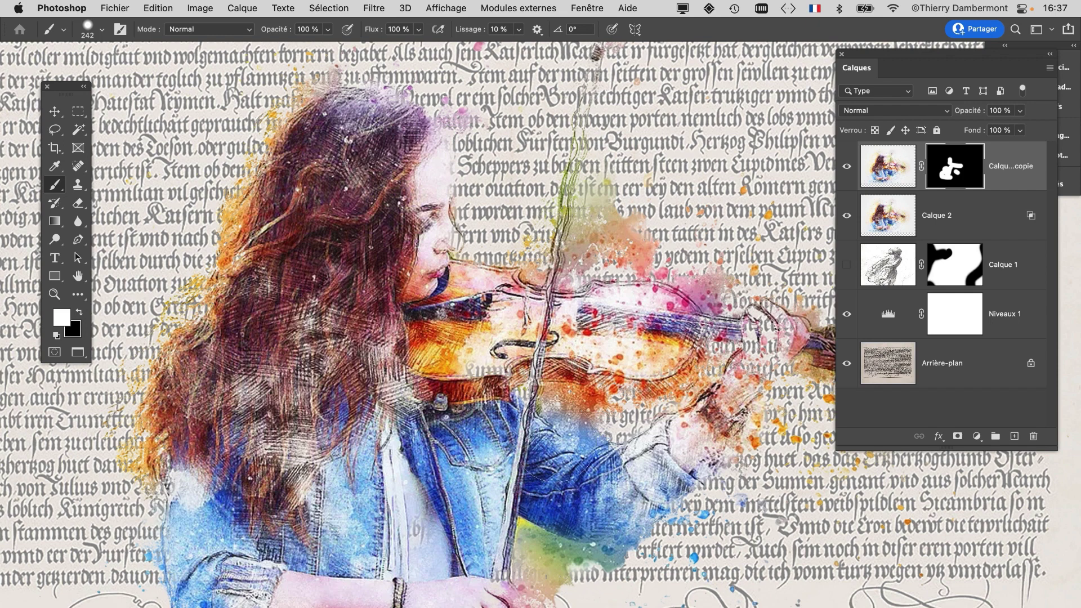
Compare the violinist's face with and without the masked copy by toggling Calque 2 copie's visibility, leaving it shown
left_click(847, 167)
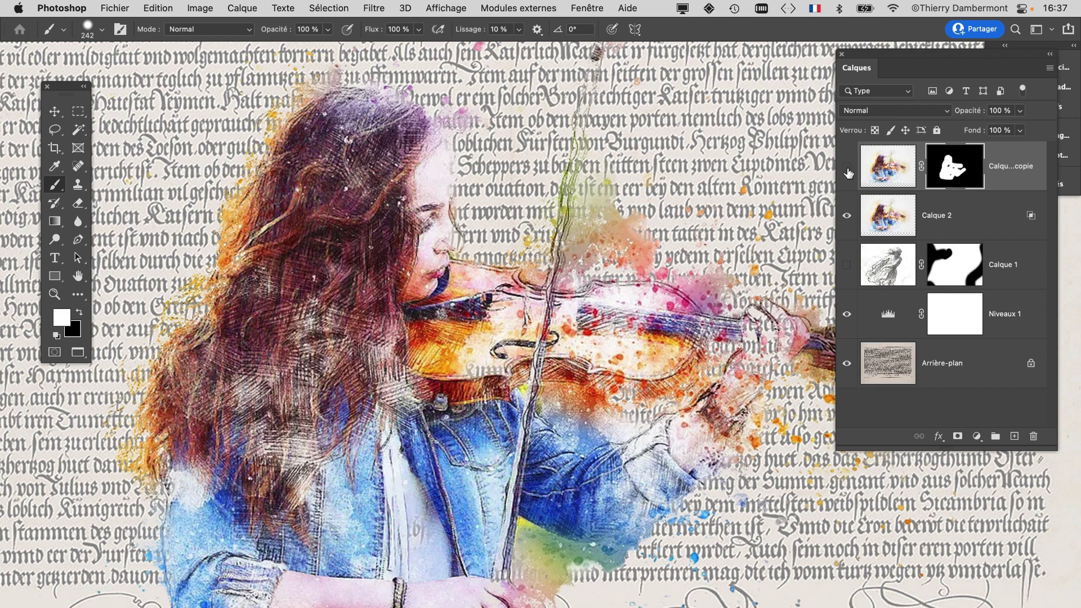
scroll(428, 187, "up", 4)
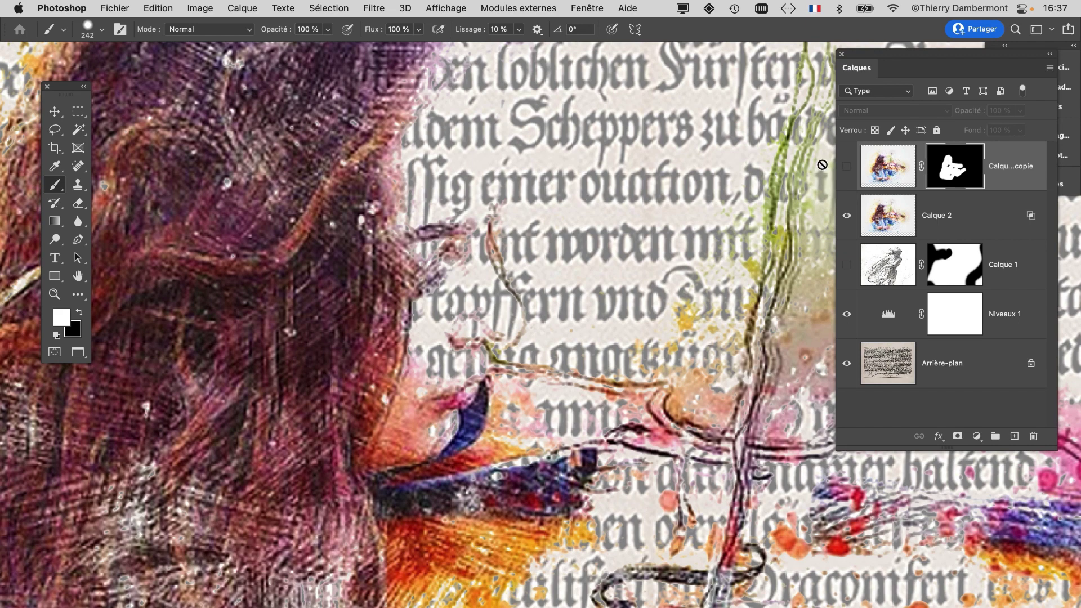
left_click(847, 167)
left_click(848, 167)
left_click(848, 168)
left_click(848, 168)
left_click(848, 168)
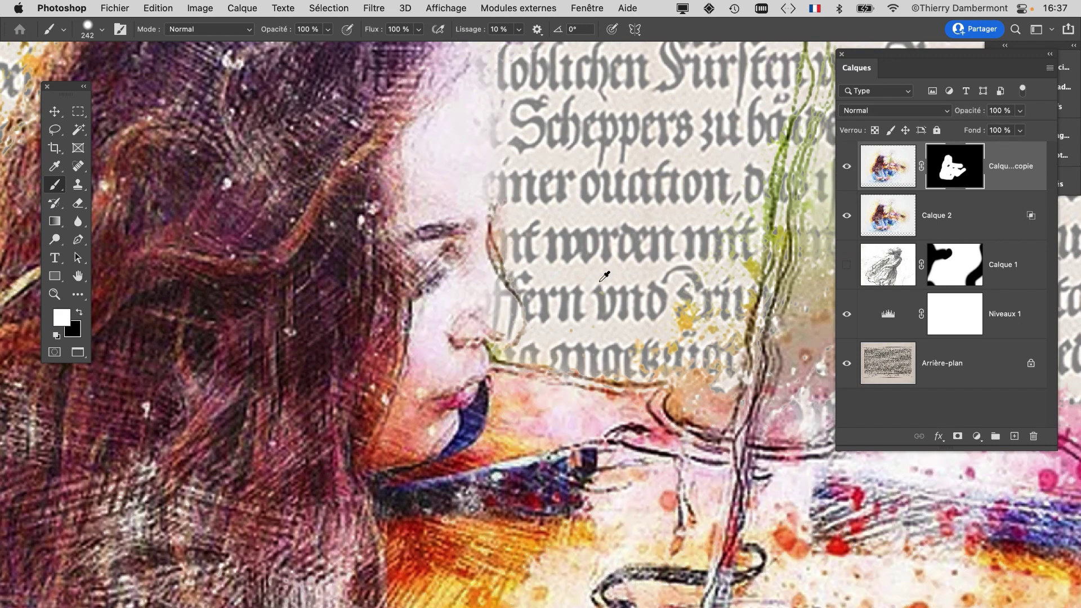
scroll(584, 289, "down", 4)
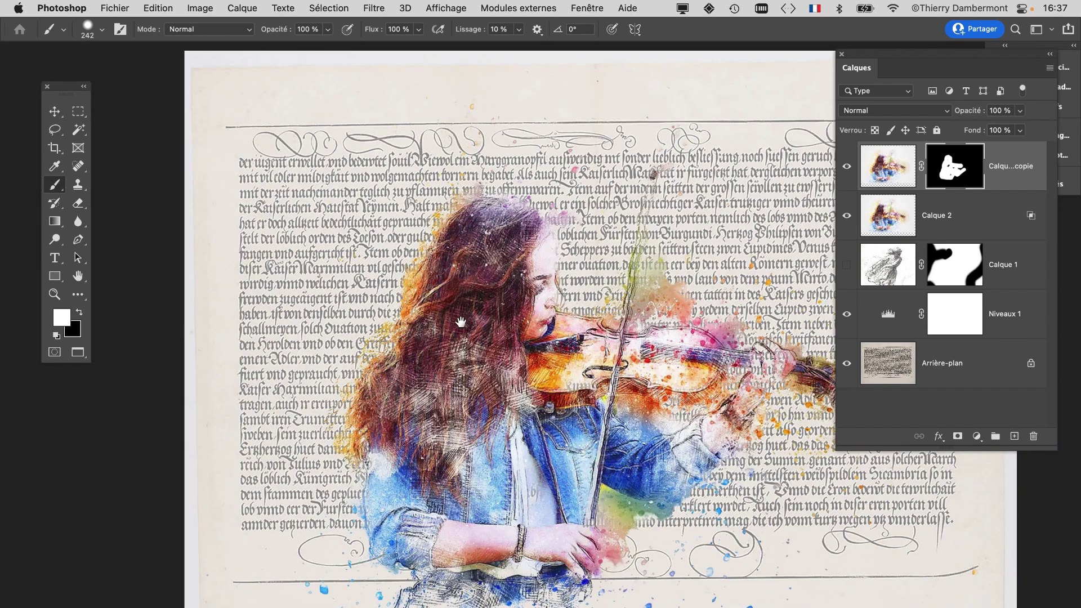
left_click_drag(461, 322, 350, 258)
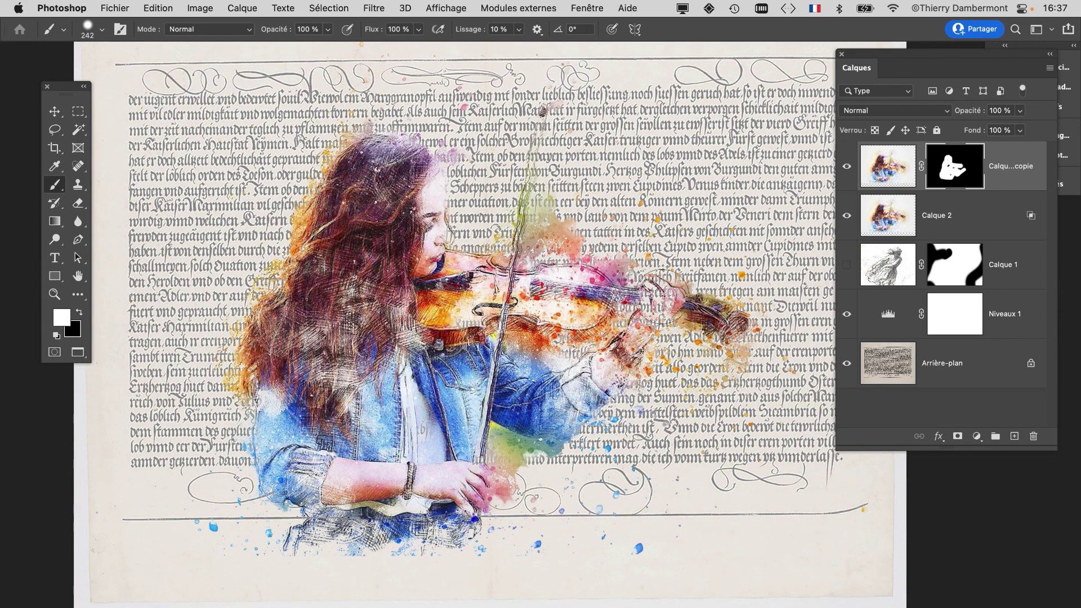
Refine the mask around the hand on the violin neck with a 151 px brush, using white to reveal and black to hide
scroll(642, 321, "up", 1)
left_click_drag(642, 321, 619, 321)
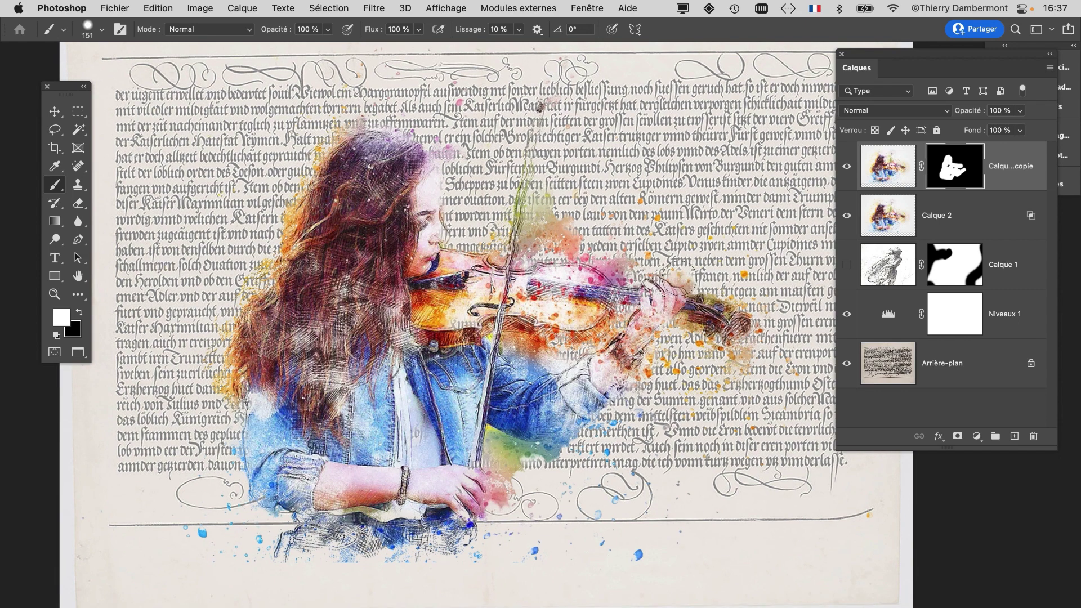
key("x")
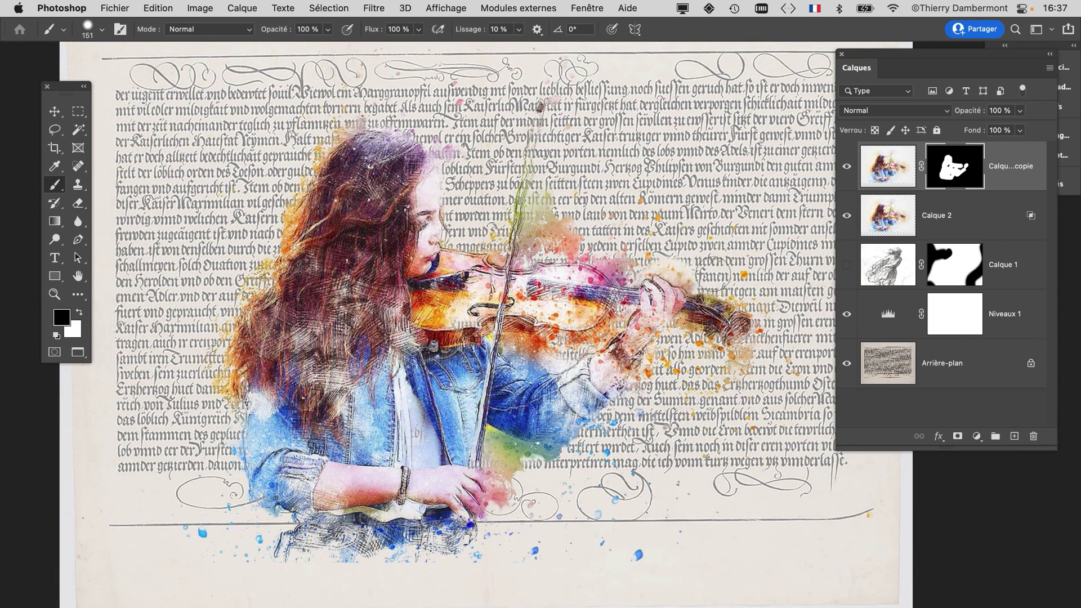
mouse_move(713, 274)
left_mouse_down()
mouse_move(647, 259)
mouse_move(656, 261)
left_mouse_up()
left_click_drag(871, 50, 739, 41)
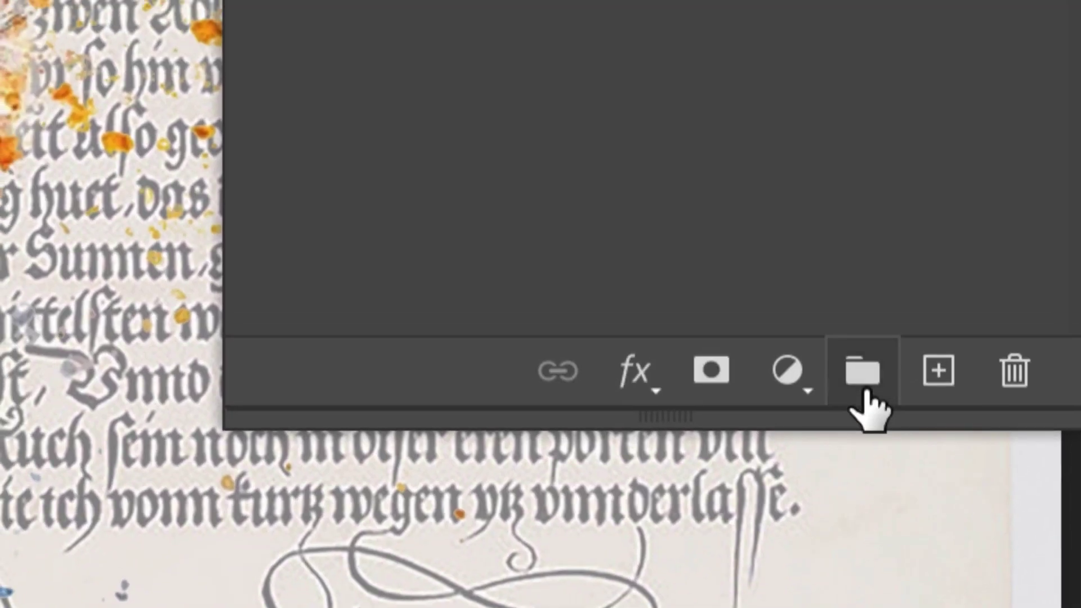
Group the two violinist layers, collapse the group, and move the Calques panel aside
left_click(854, 357)
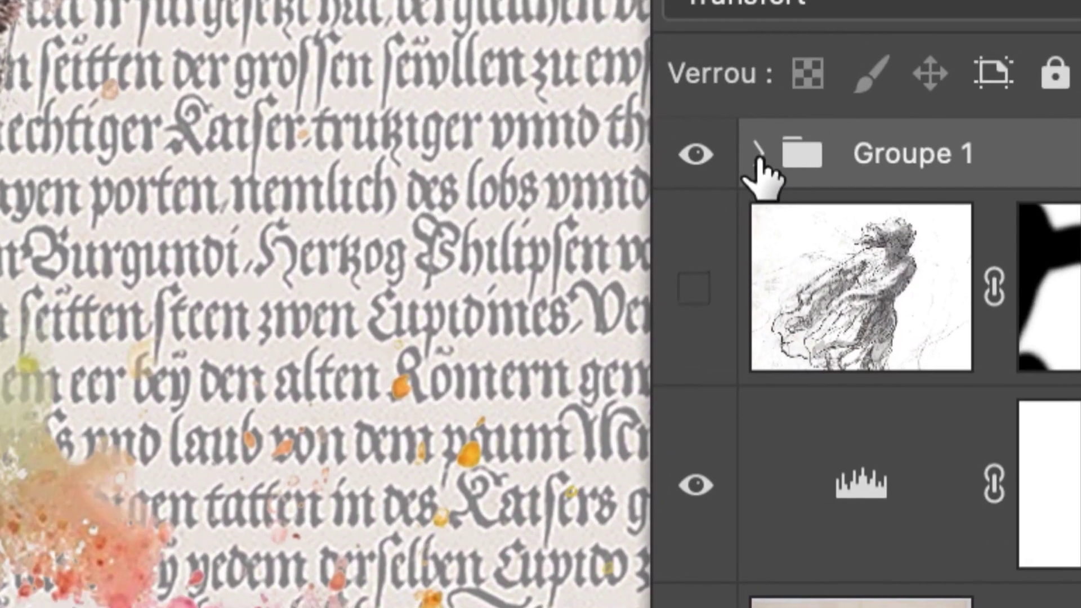
left_click(657, 72)
left_click(759, 153)
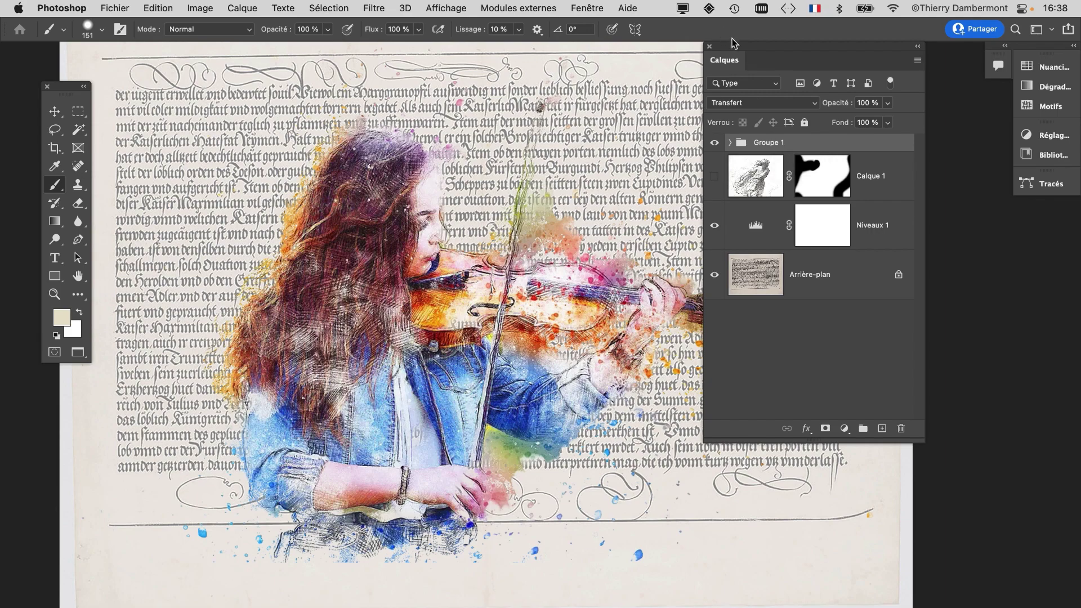
left_click_drag(734, 45, 779, 56)
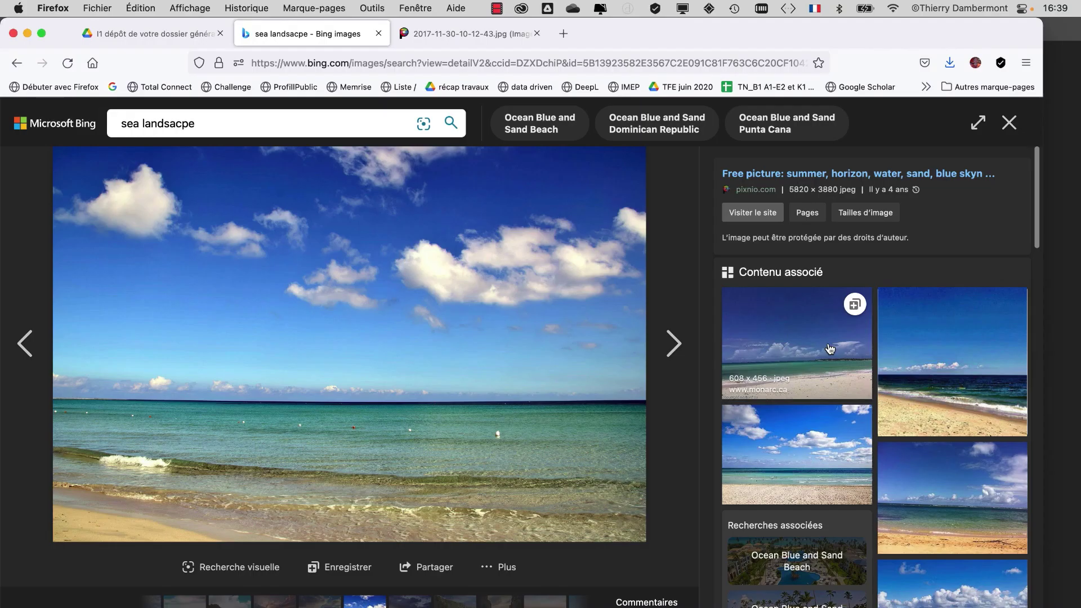
In Firefox, close the enlarged beach picture and review the public-domain Bing image results for "sea landsacpe"
left_click(1009, 123)
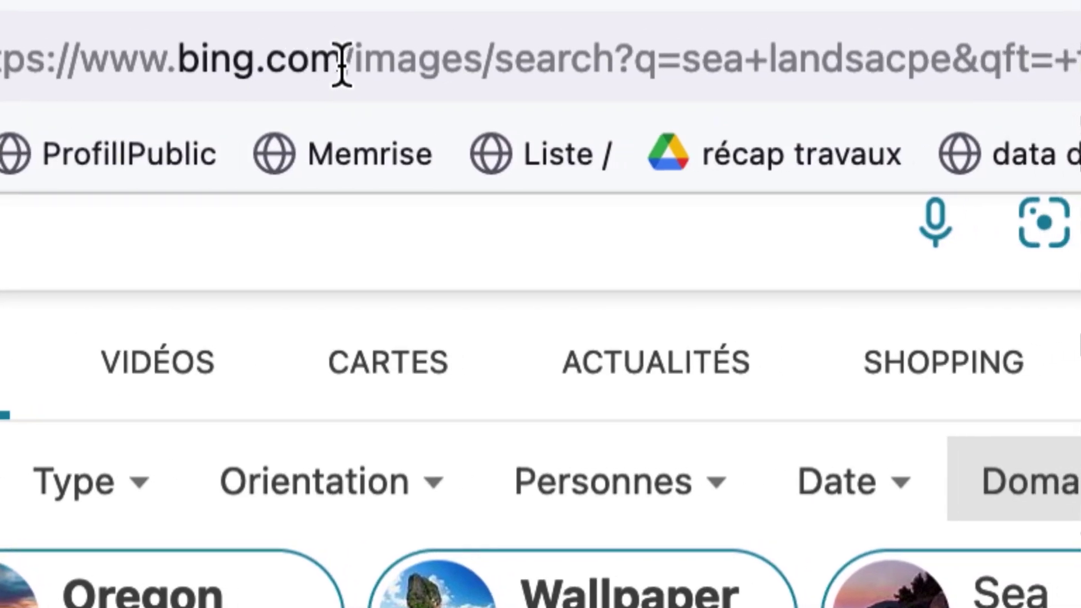
left_click_drag(467, 40, 302, 40)
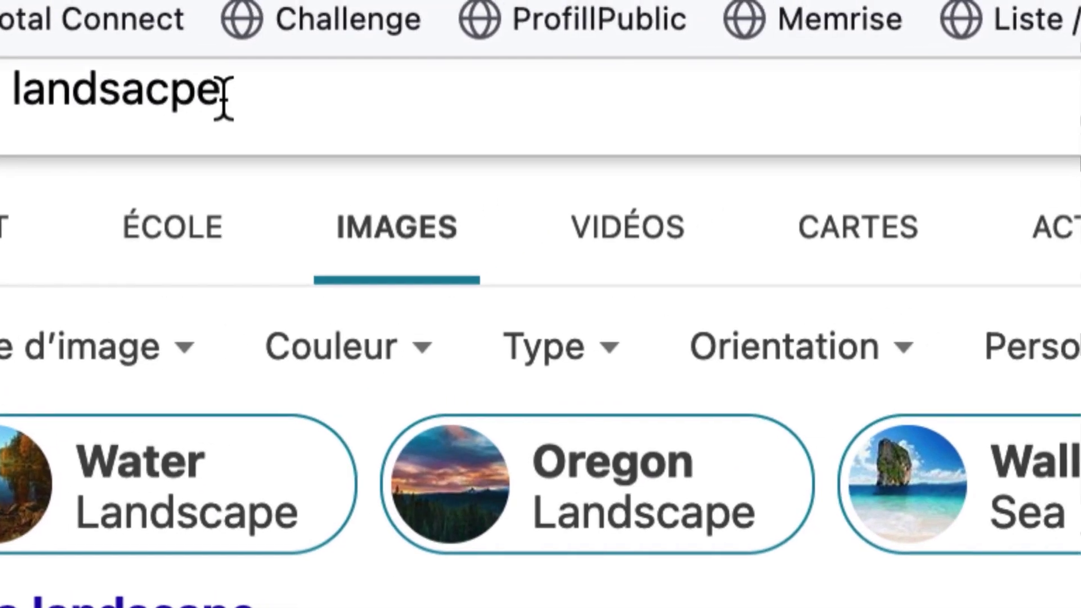
left_click_drag(222, 97, 158, 102)
left_click(126, 121)
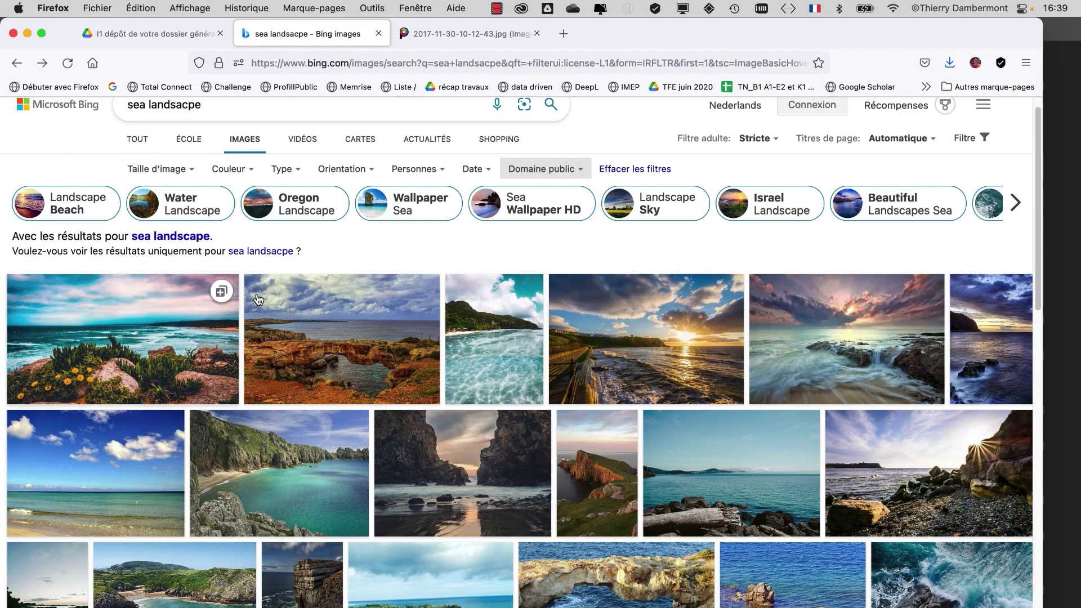
Copy the full-size sea landscape from the pixnio image page and switch back to Photoshop
left_click(441, 35)
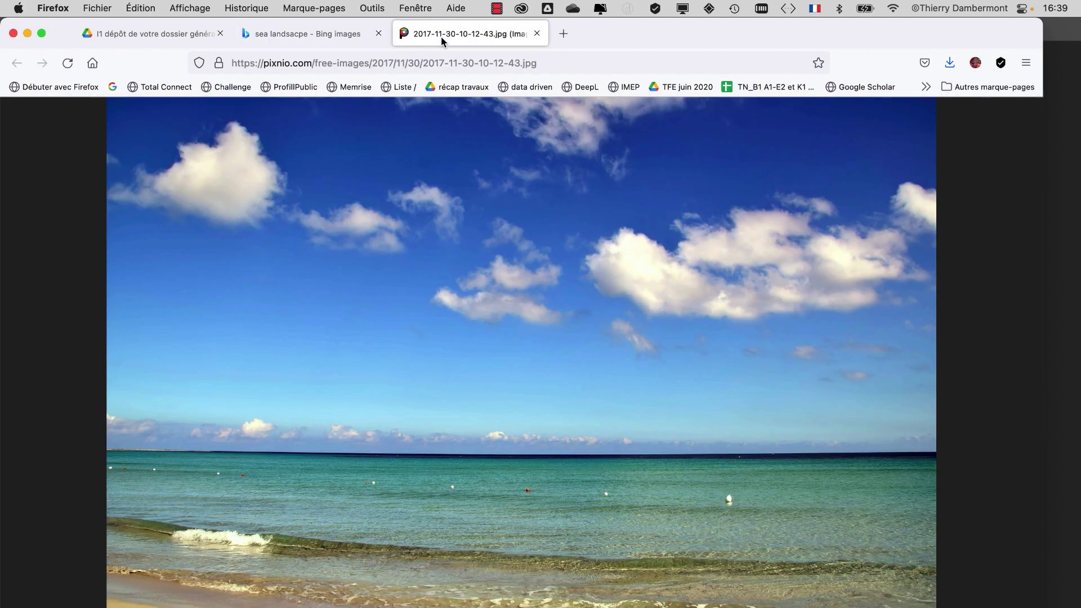
right_click(449, 321)
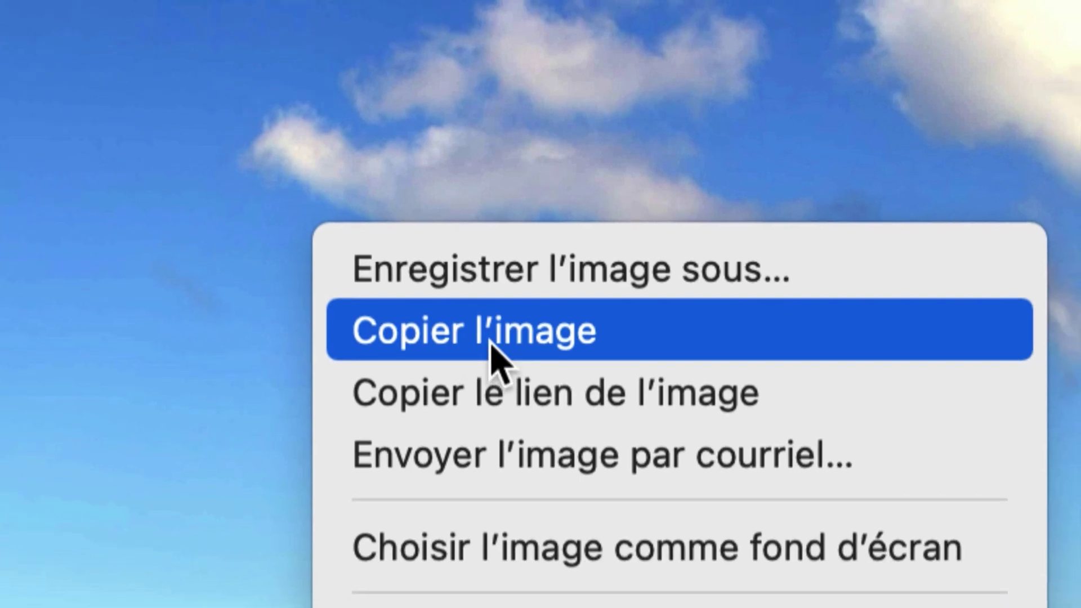
left_click(491, 347)
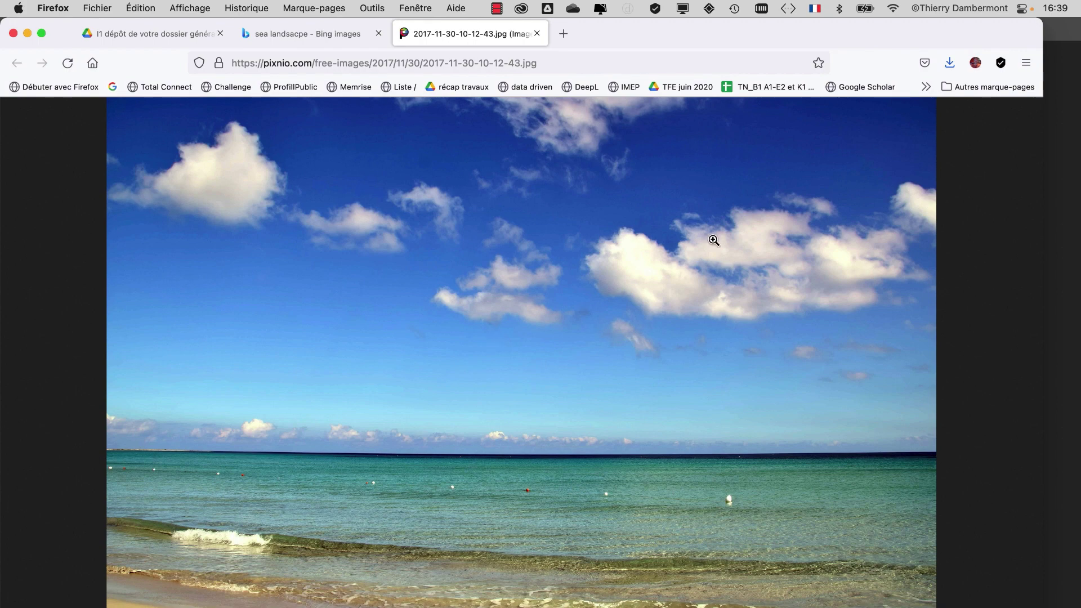
key("super+Tab")
key("super+Tab")
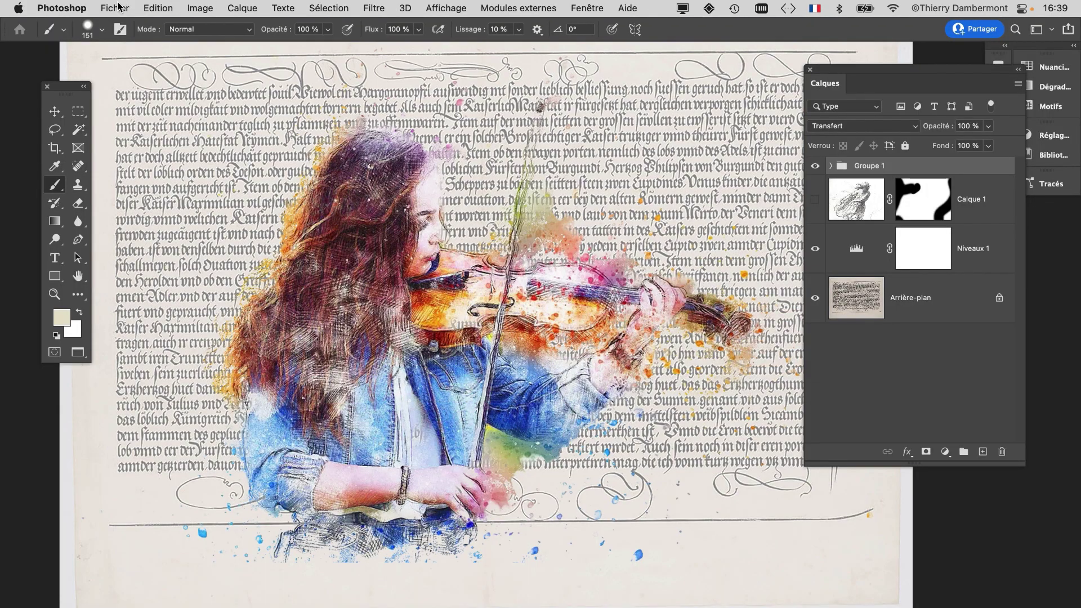
Create a 5820 x 3880 px, 72 ppi RVB document from the Presse-papiers preset and paste the sea landscape into it
left_click(116, 8)
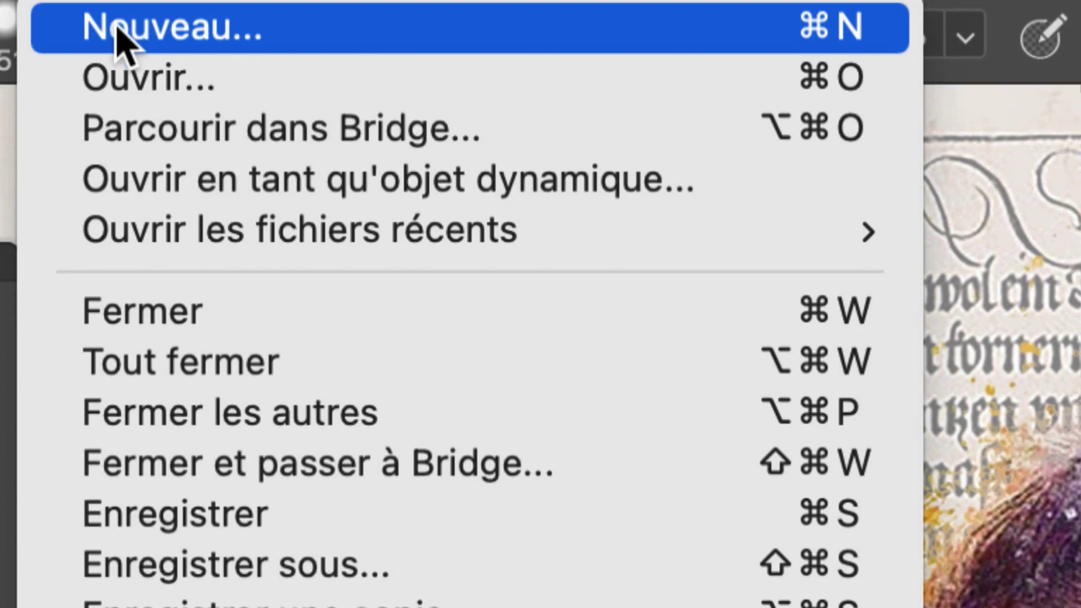
left_click(121, 33)
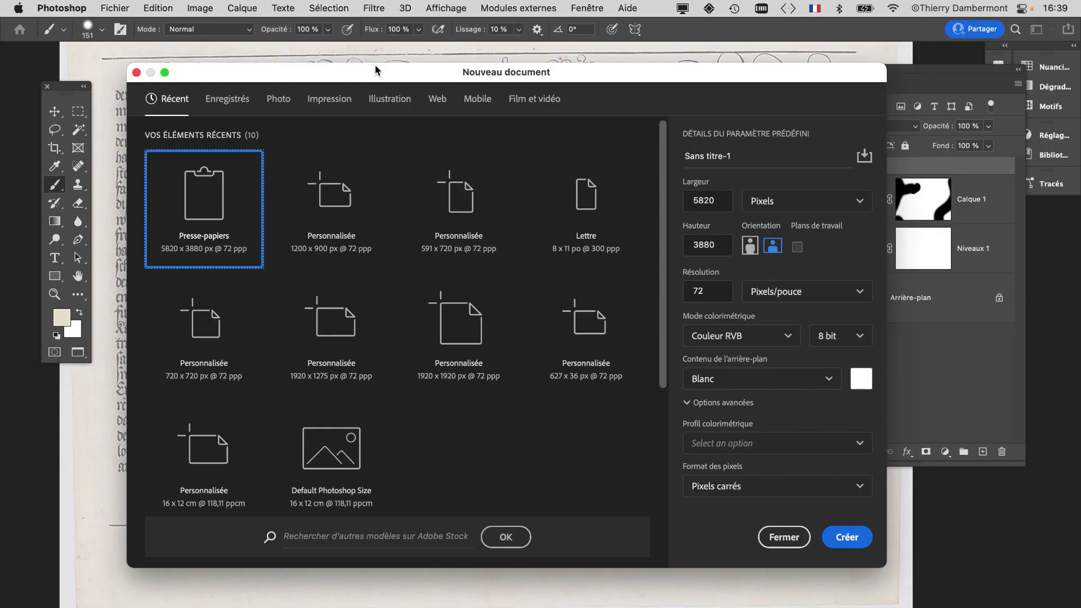
left_click_drag(376, 70, 470, 70)
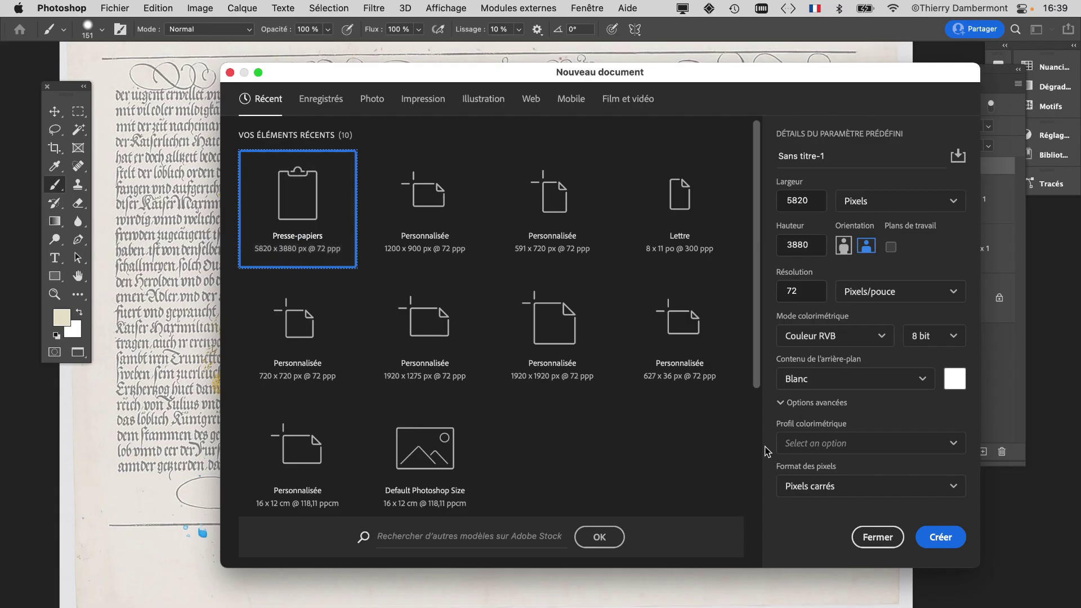
left_click(946, 538)
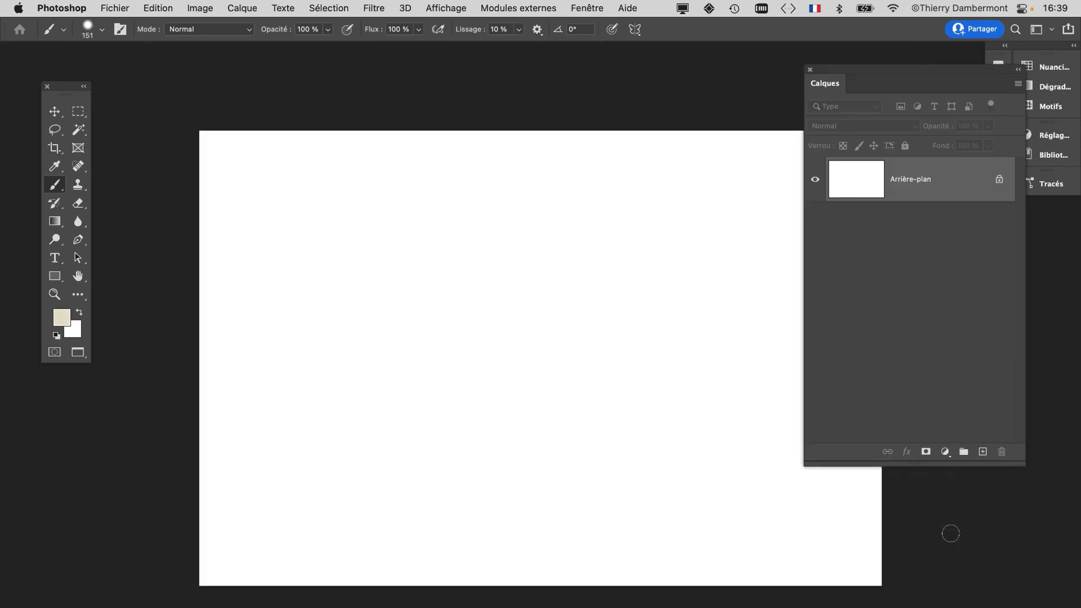
left_click(168, 6)
left_click(169, 135)
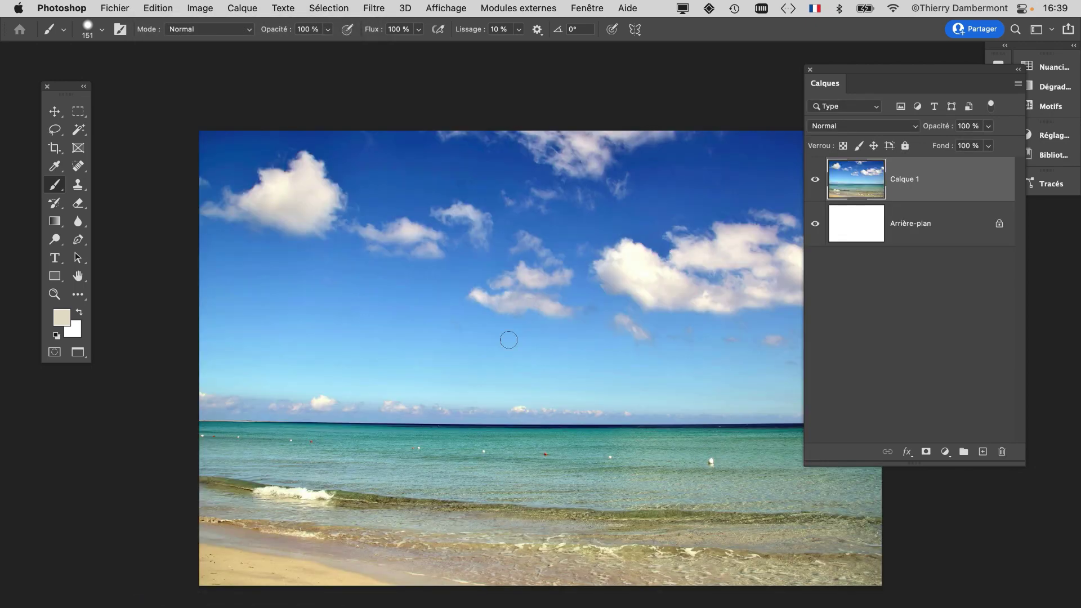
scroll(573, 298, "down", 1)
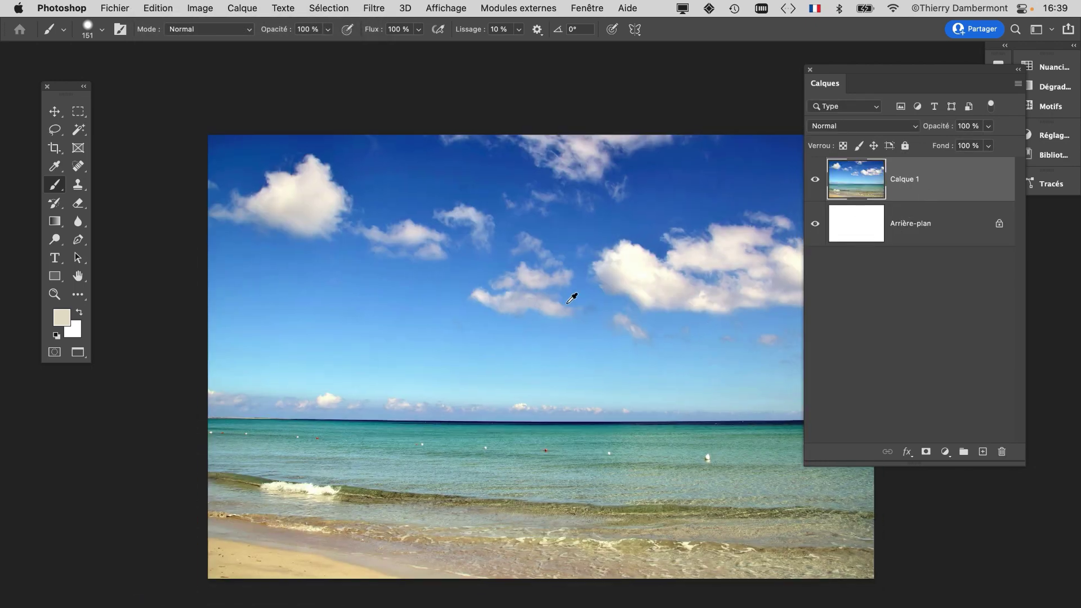
Leave the full-screen view, shift the sea landscape's window aside, and float the Formschneyder-02.psd document in its own window
key("f")
key("f")
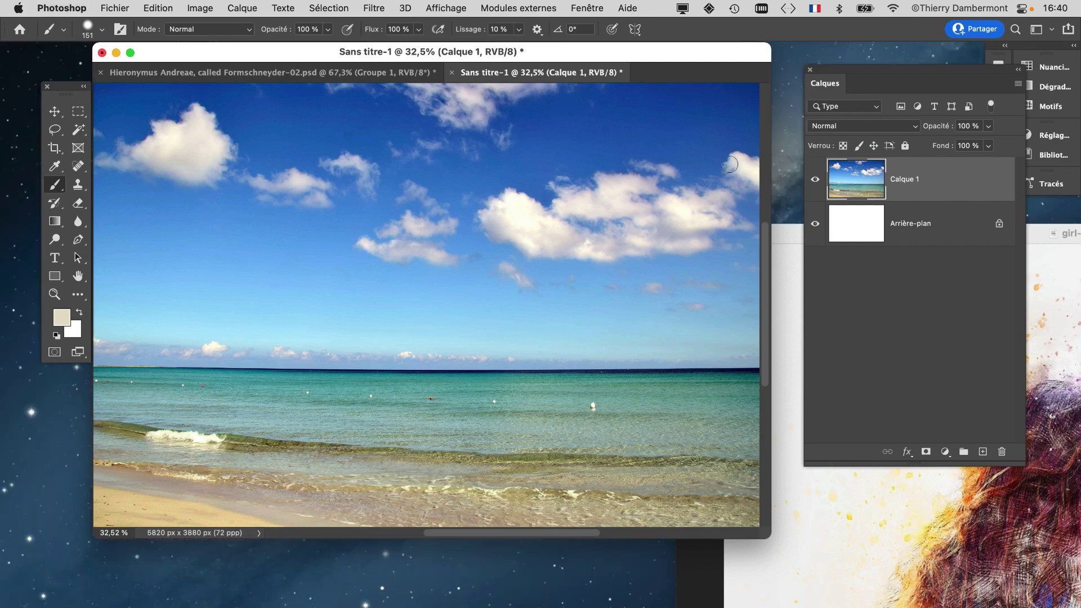
left_click_drag(562, 54, 482, 69)
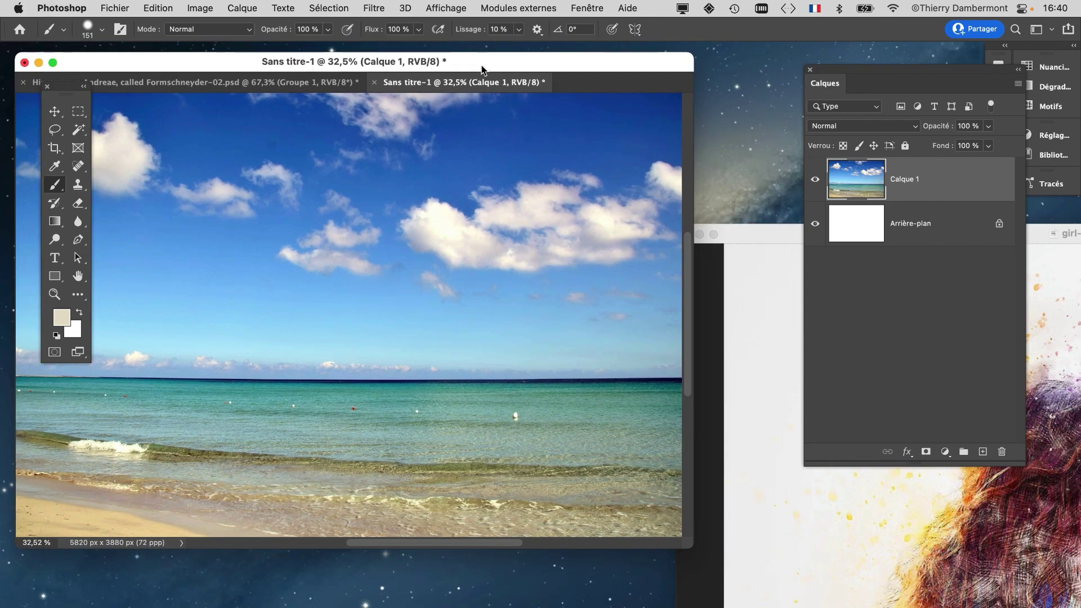
left_click(759, 234)
left_click_drag(755, 232, 424, 236)
left_click(392, 85)
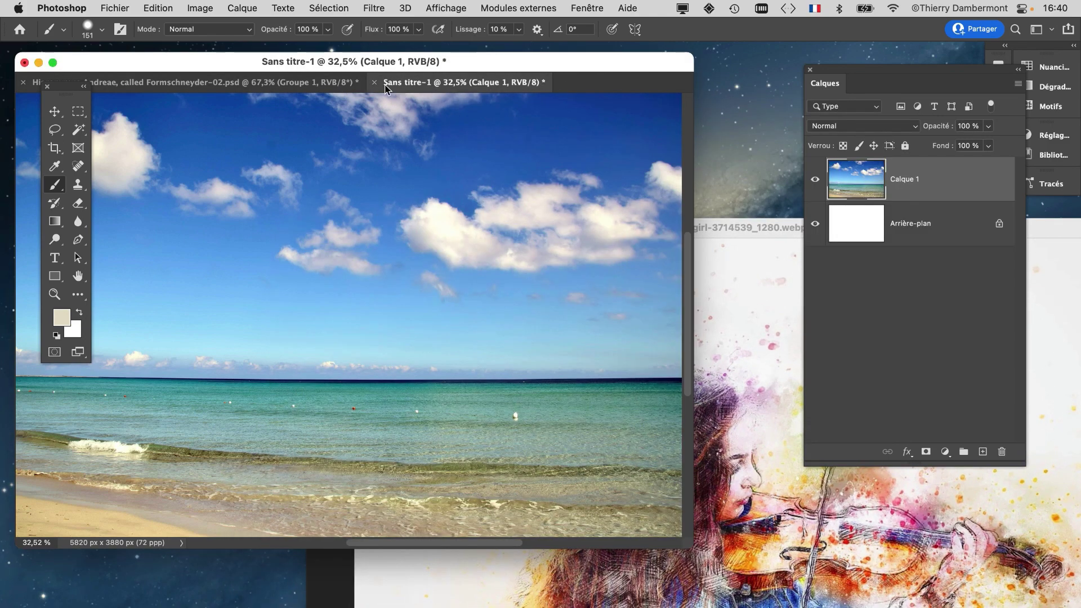
left_click_drag(285, 83, 653, 258)
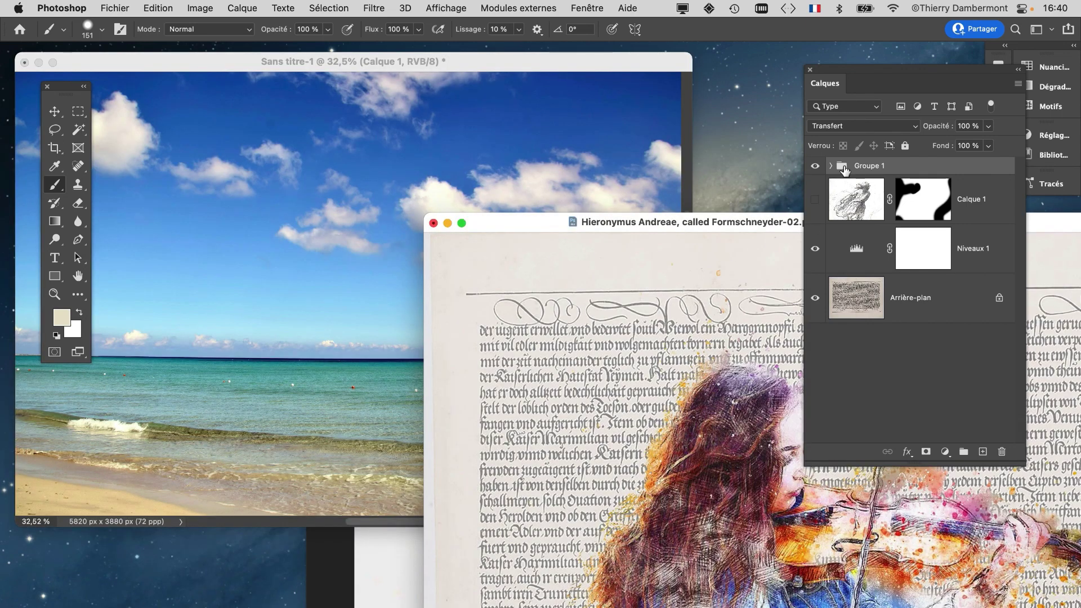
Copy the violinist group Groupe 1 from the Gothic text document into the sea landscape document
left_click(399, 595)
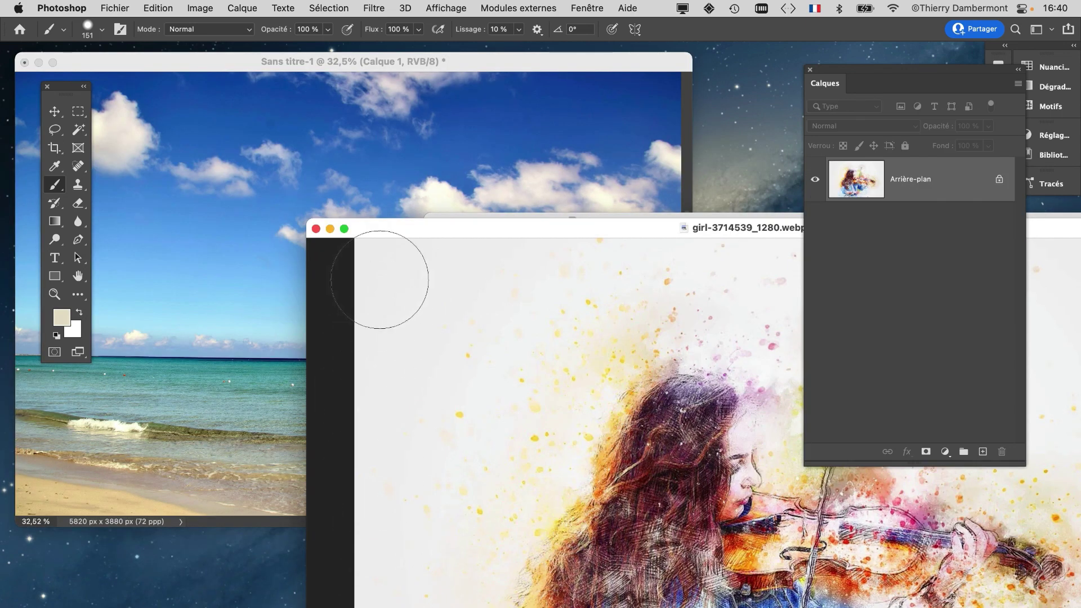
left_click(337, 225)
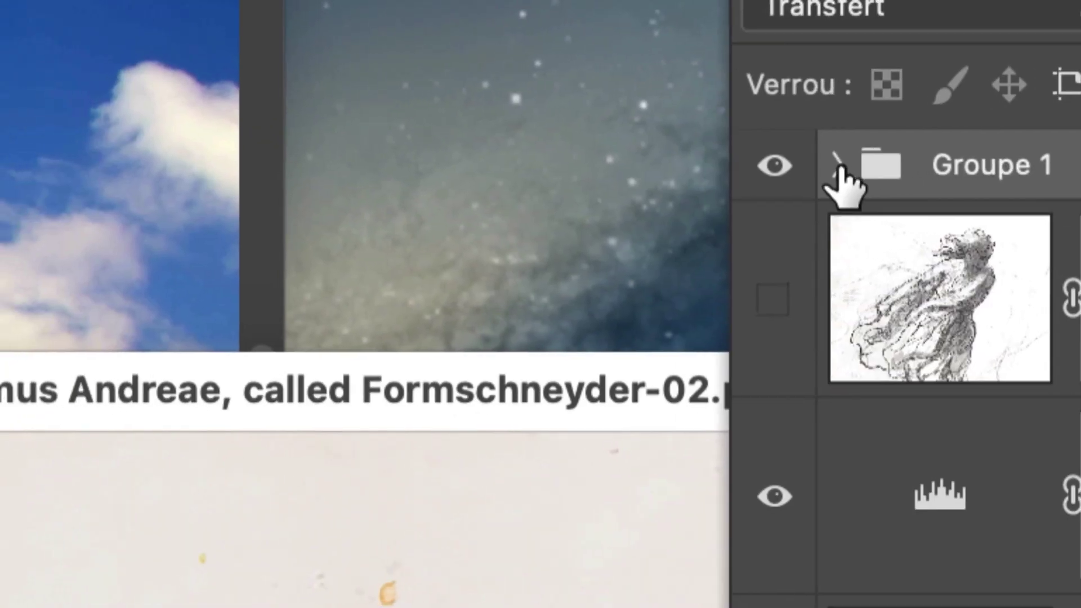
left_click(831, 166)
left_click(836, 166)
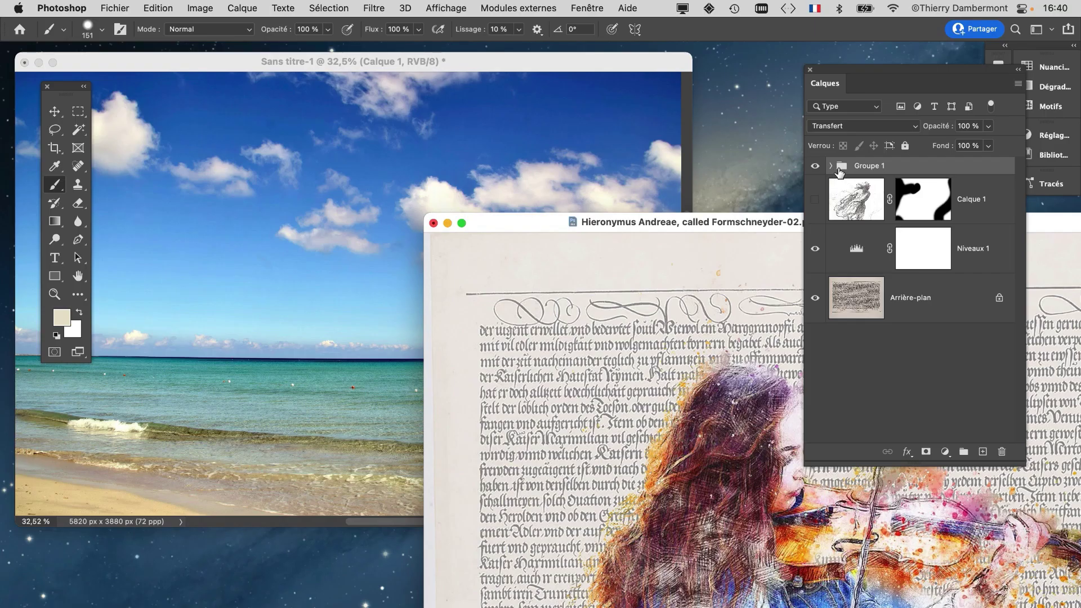
left_click_drag(839, 172, 297, 193)
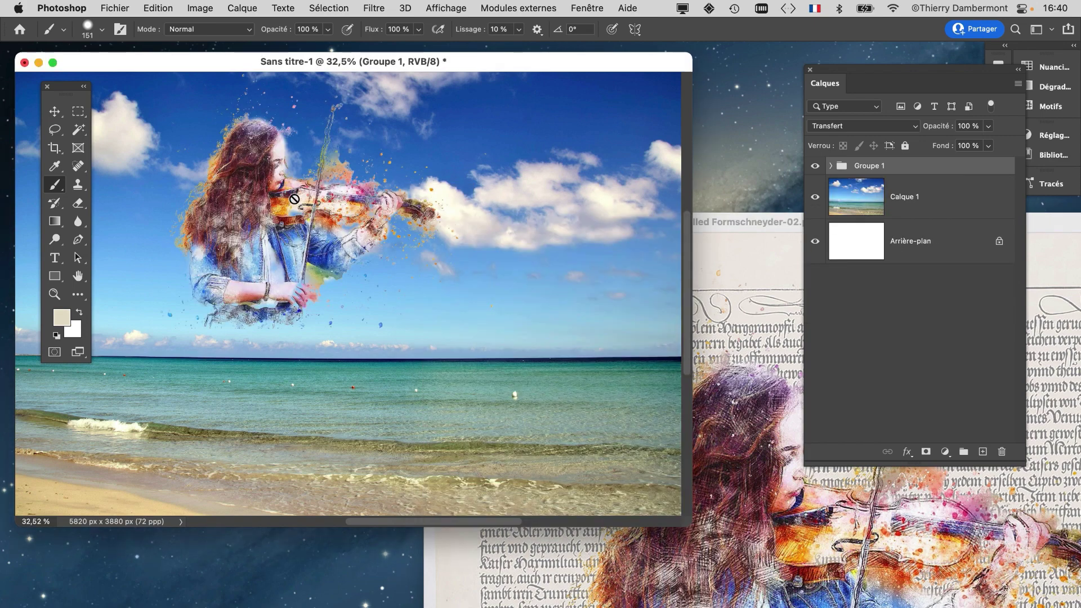
Show the composition full screen and move the violinist group down so that it overlaps the sea horizon
key("f")
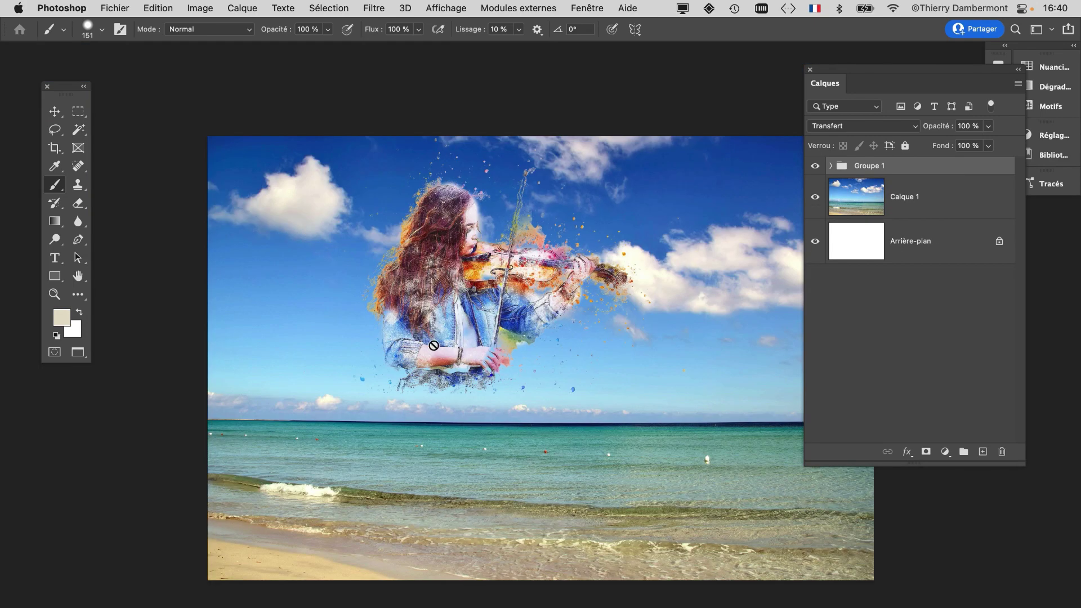
scroll(526, 326, "up", 5)
left_click(55, 112)
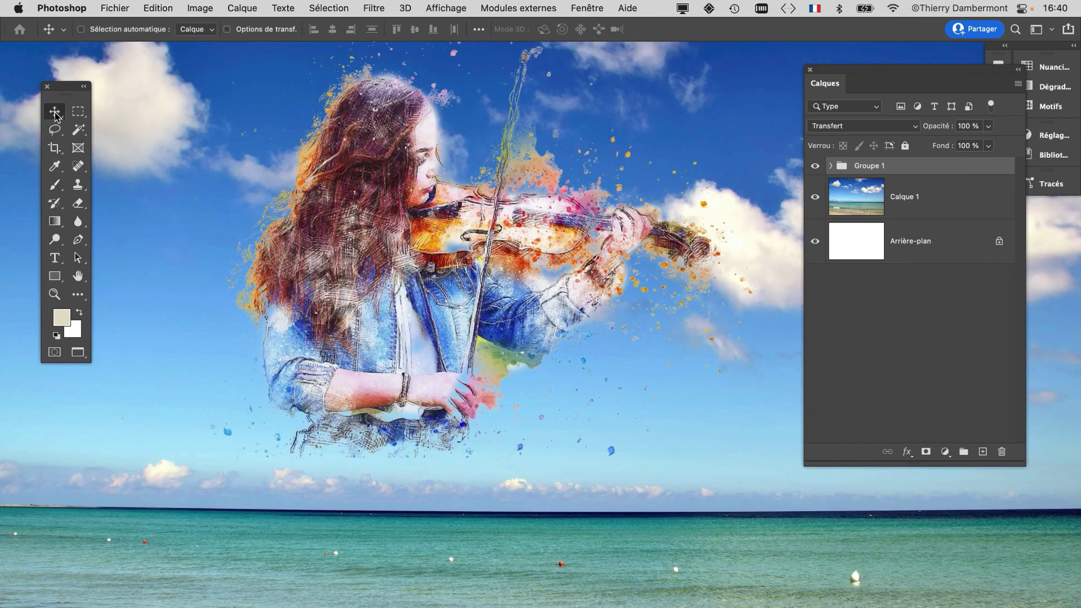
left_click_drag(355, 182, 433, 275)
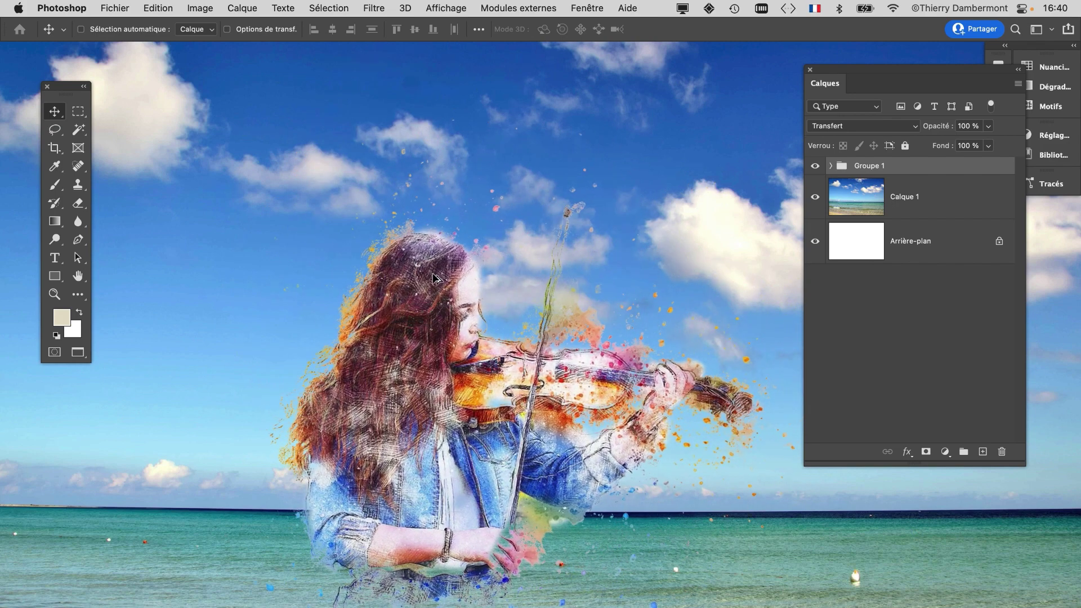
scroll(432, 275, "up", 1)
scroll(433, 275, "down", 4)
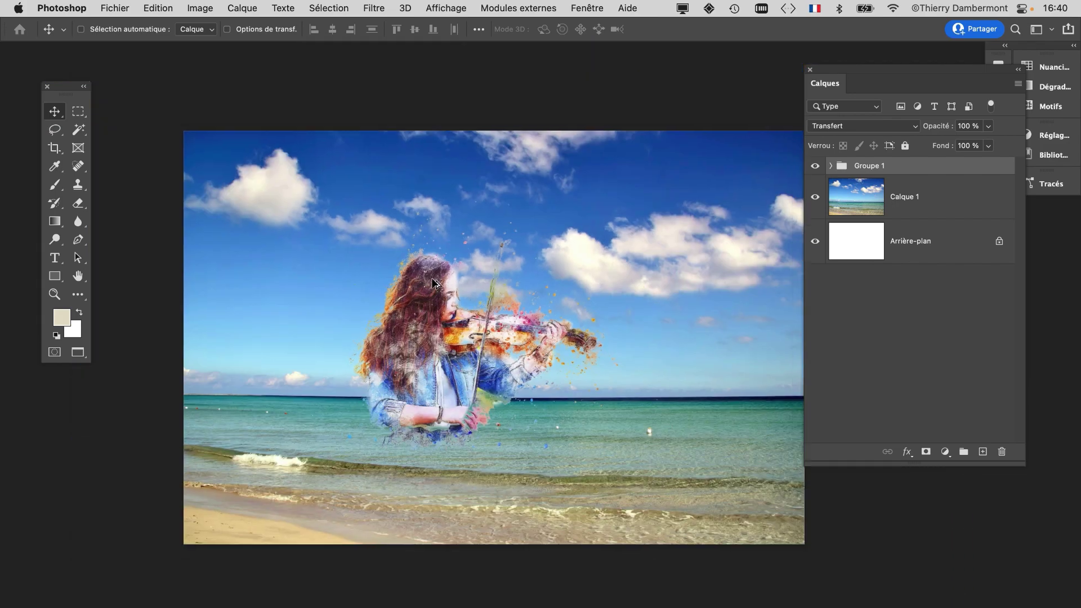
Scale the violinist group proportionally about its centre to 200,92 % with Free Transform
key("super")
key("super+t")
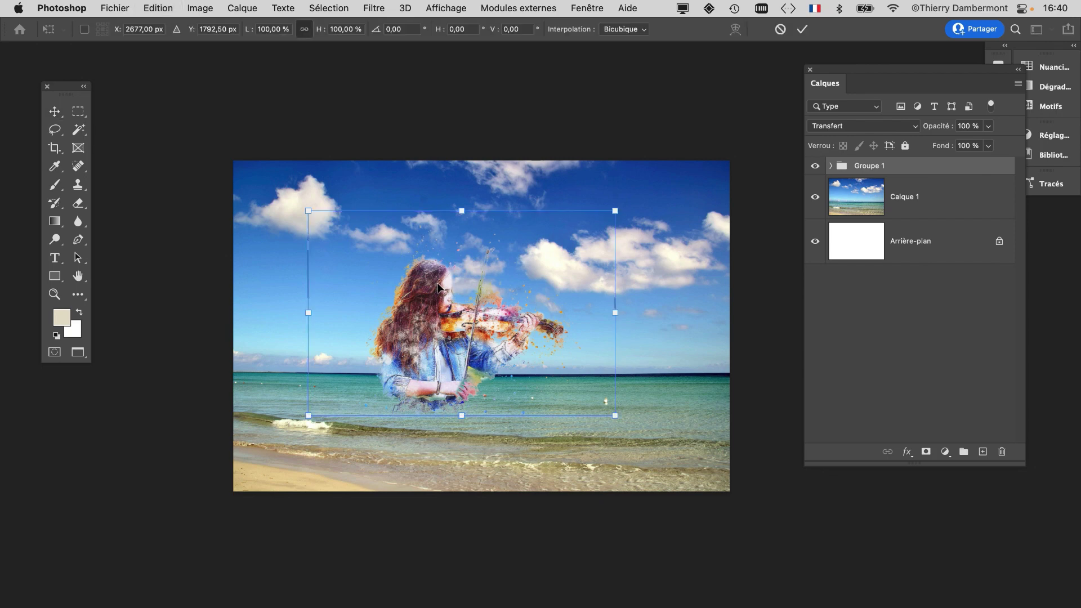
left_click_drag(616, 210, 784, 124)
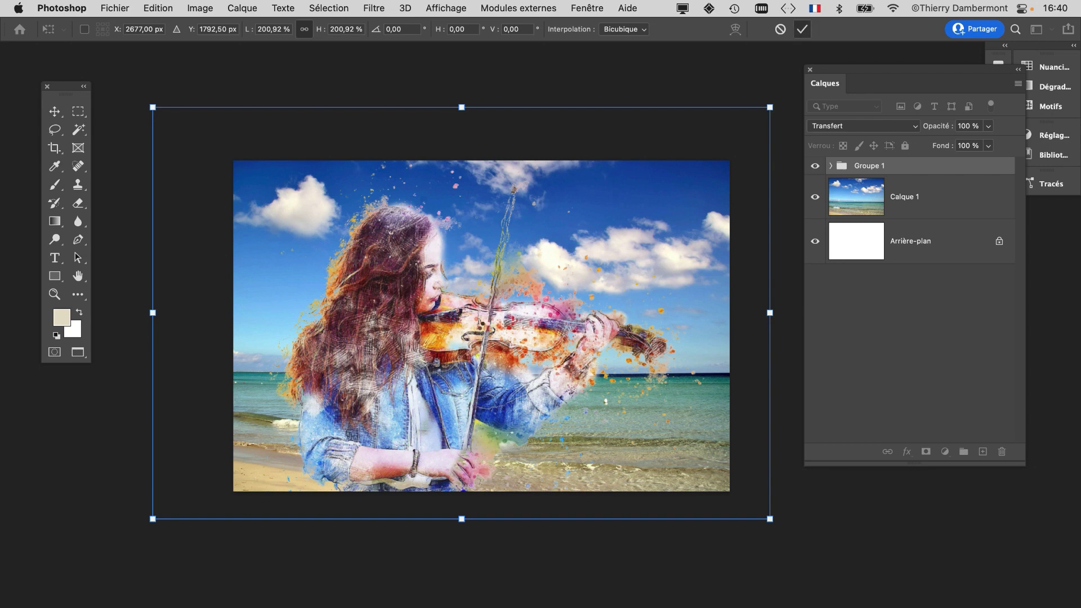
key("Return")
scroll(535, 306, "up", 5)
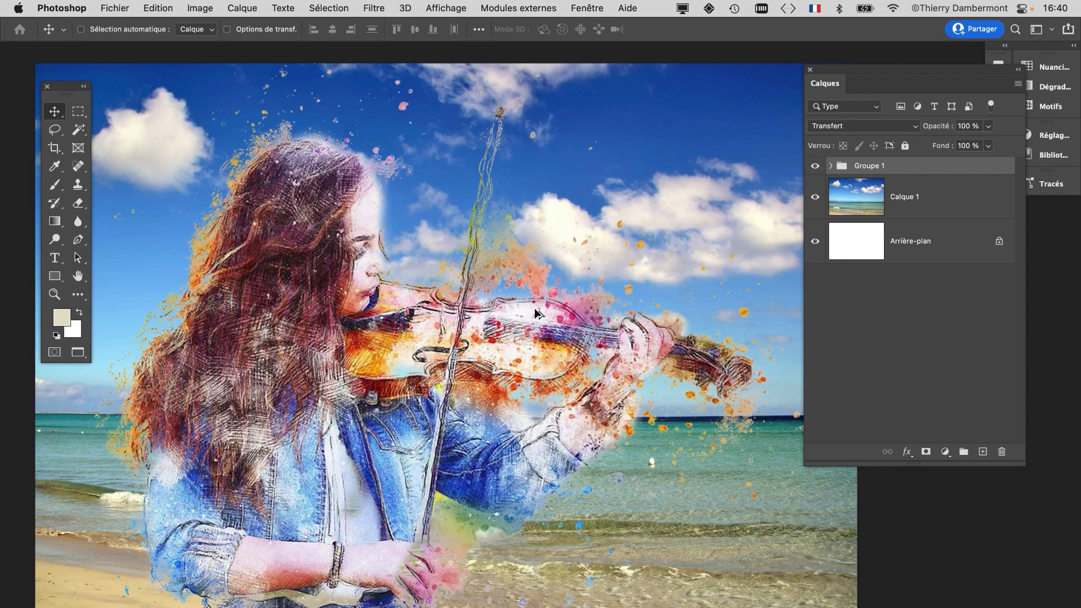
scroll(535, 309, "up", 1)
Shift the Calques panel slightly, then expand Groupe 1 to examine its layers and collapse it again
mouse_move(826, 76)
left_mouse_down()
mouse_move(850, 75)
mouse_move(836, 80)
left_mouse_up()
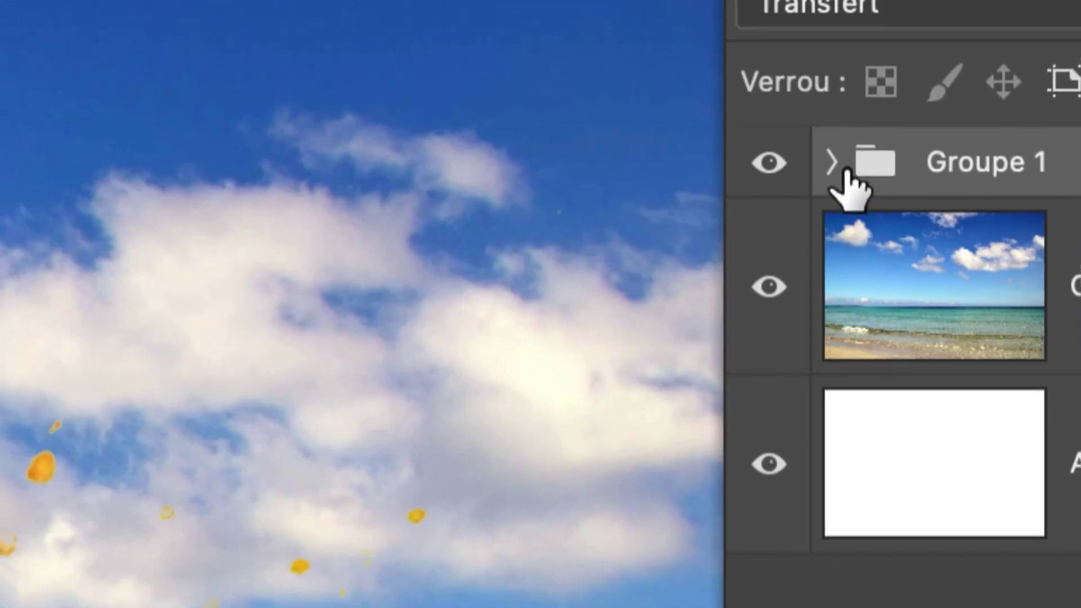
left_click(832, 155)
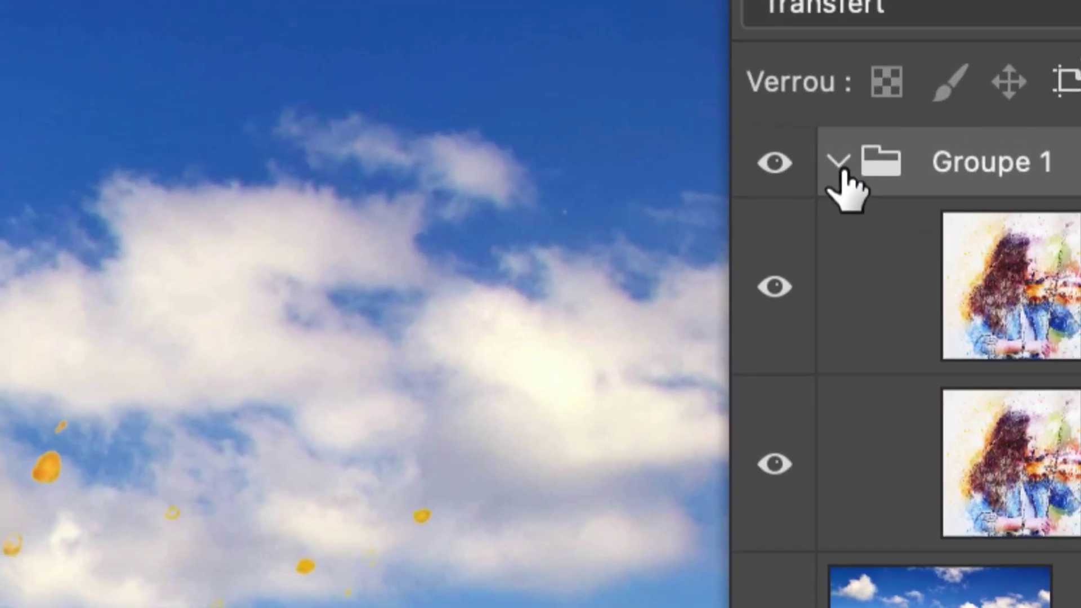
left_click(840, 165)
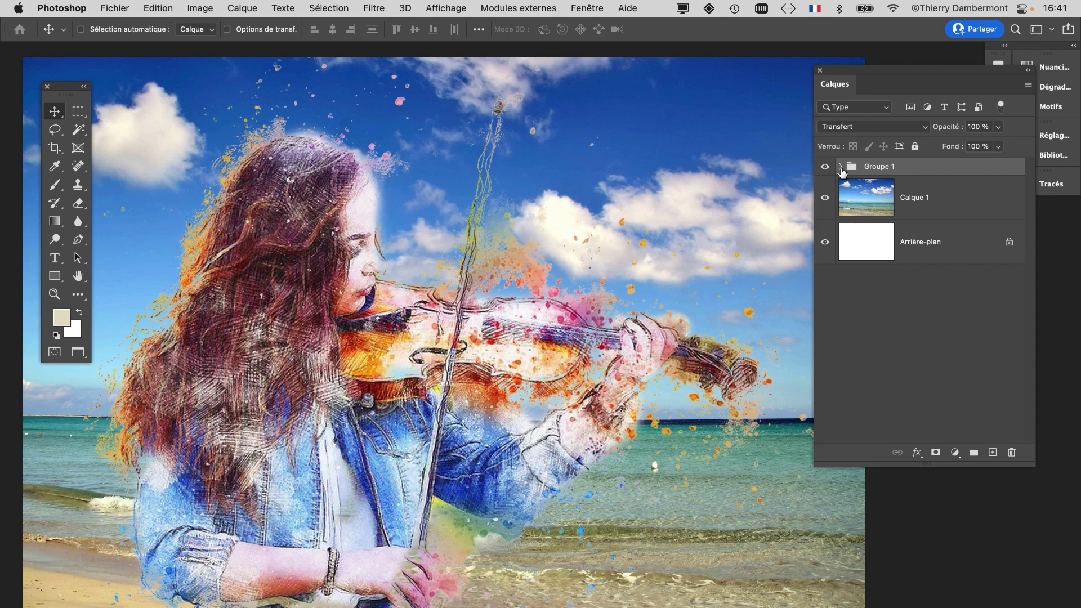
Move the whole violinist group toward the lower right of the seascape and back to the left side
scroll(453, 309, "down", 5)
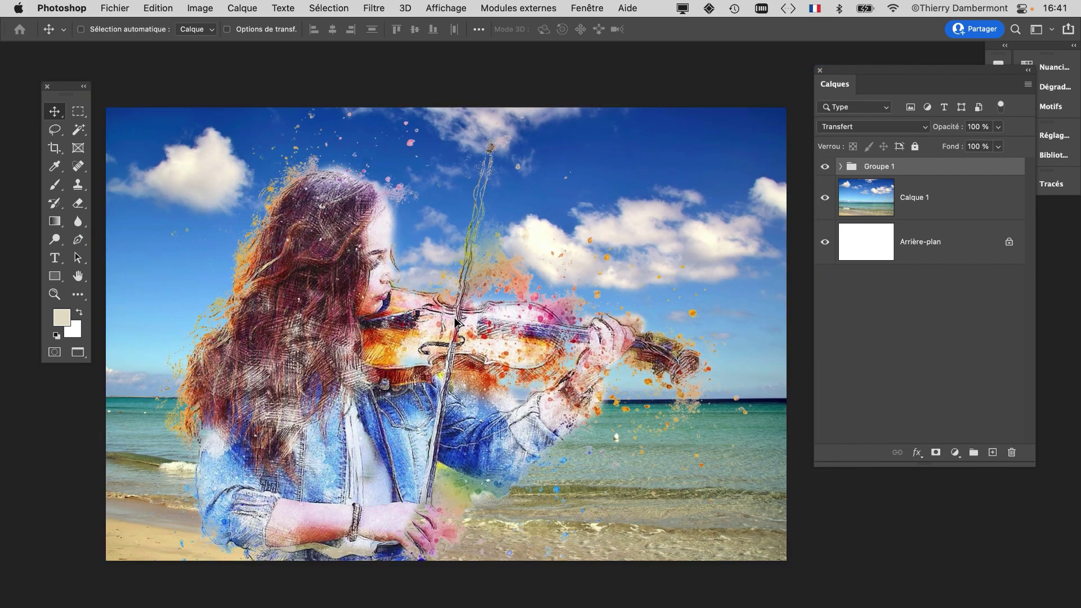
scroll(457, 322, "down", 1)
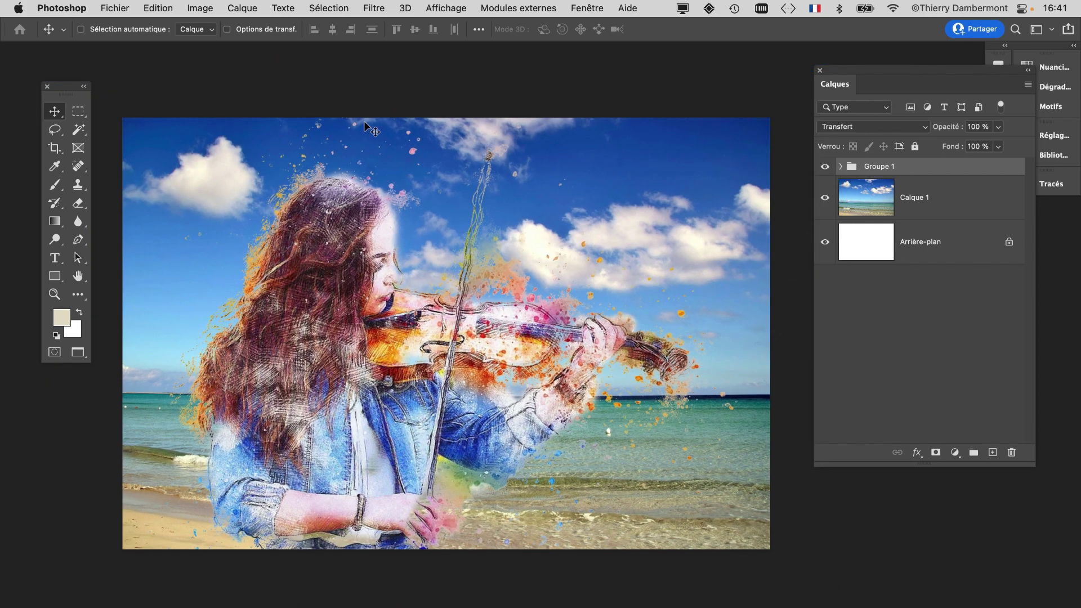
left_click_drag(310, 222, 513, 305)
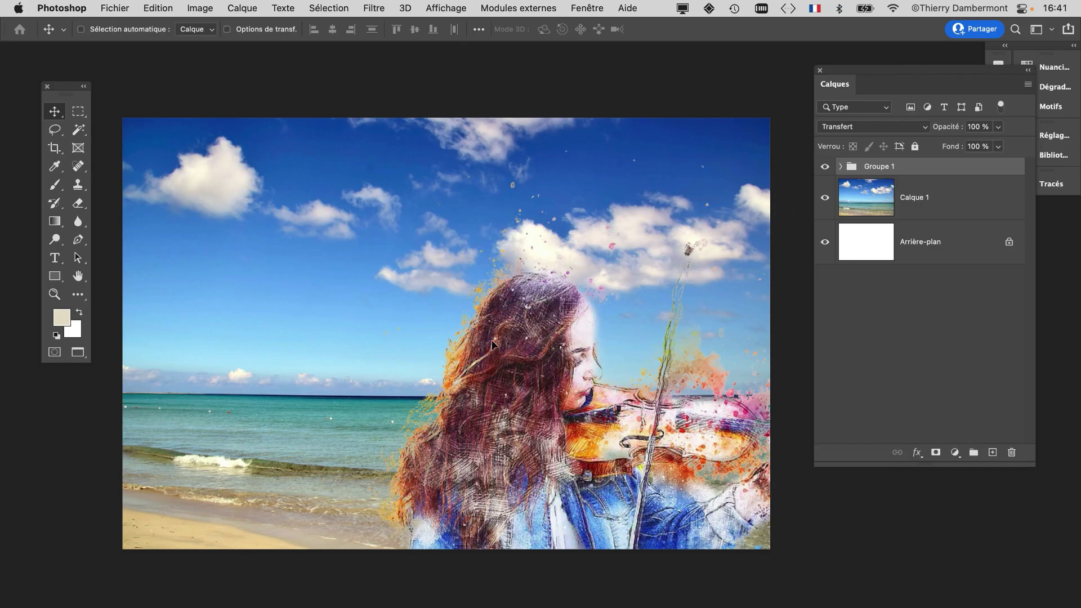
left_click_drag(492, 344, 279, 277)
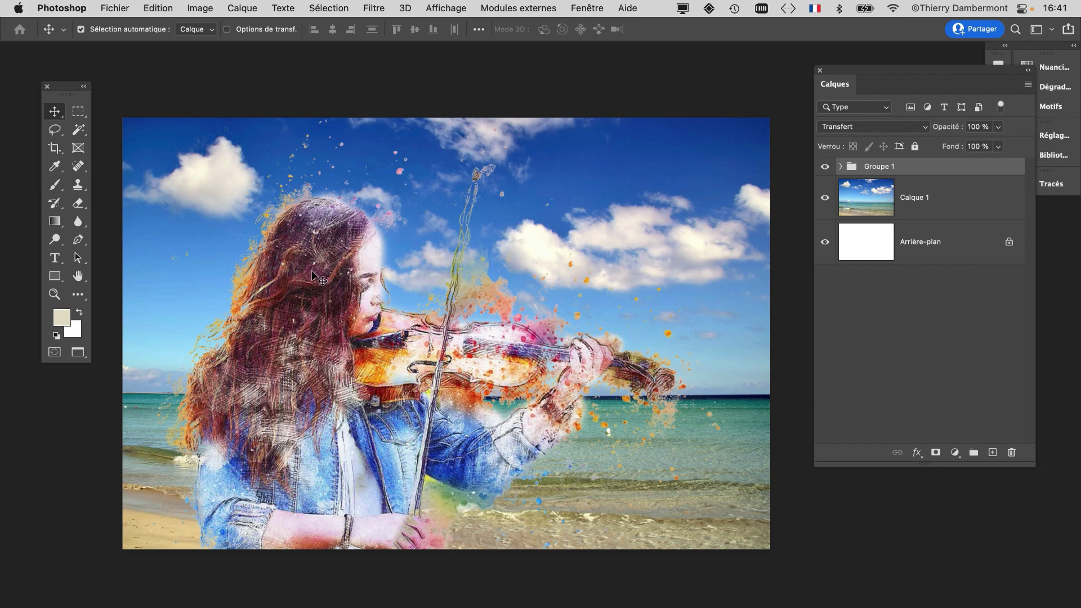
With Sélection automatique set to Calque, try moving the individual violinist layers, undo each move, and collapse Groupe 1
left_click_drag(313, 271, 630, 225)
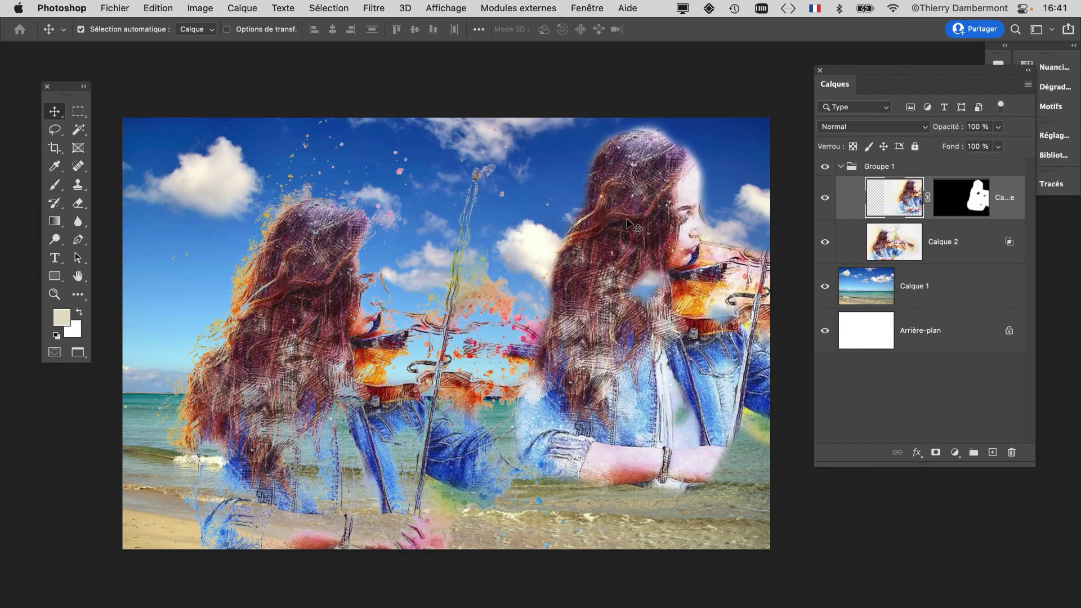
key("super+z")
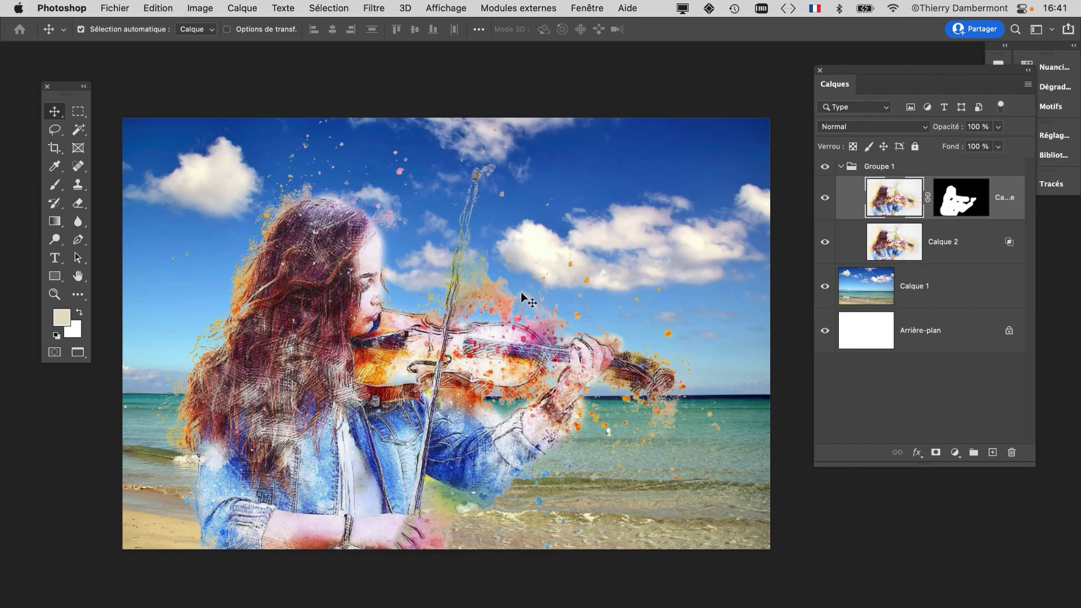
left_click_drag(647, 388, 754, 330)
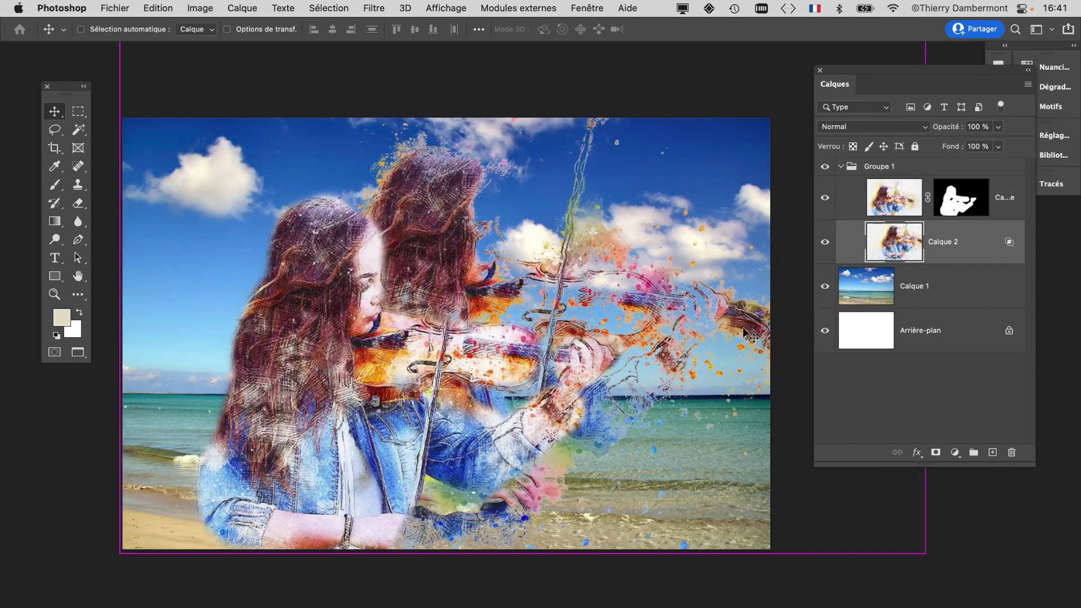
key("super+z")
left_click_drag(332, 293, 653, 239)
key("super+z")
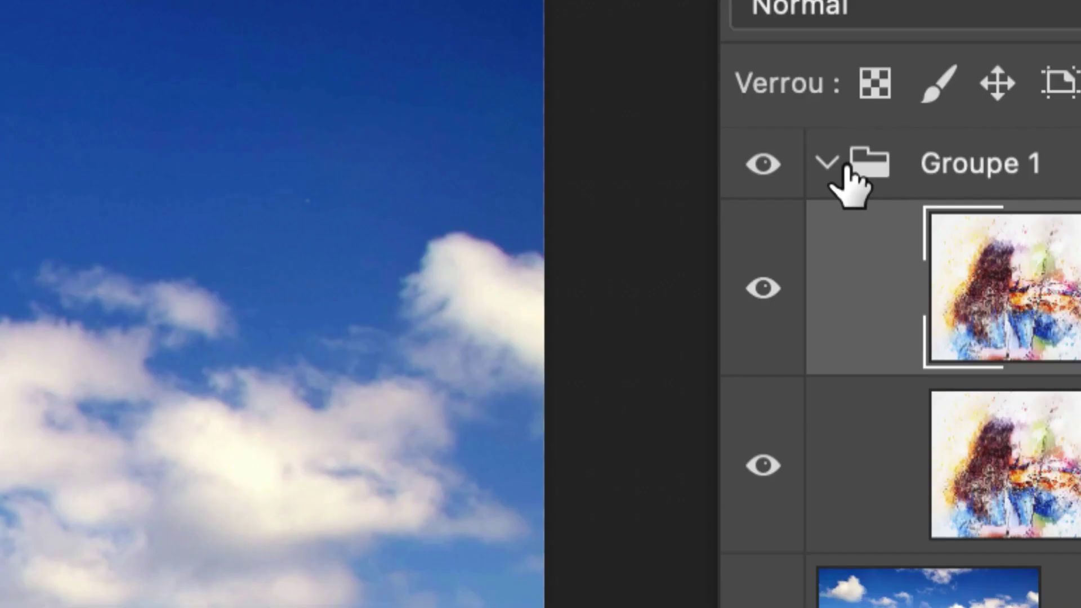
left_click(843, 167)
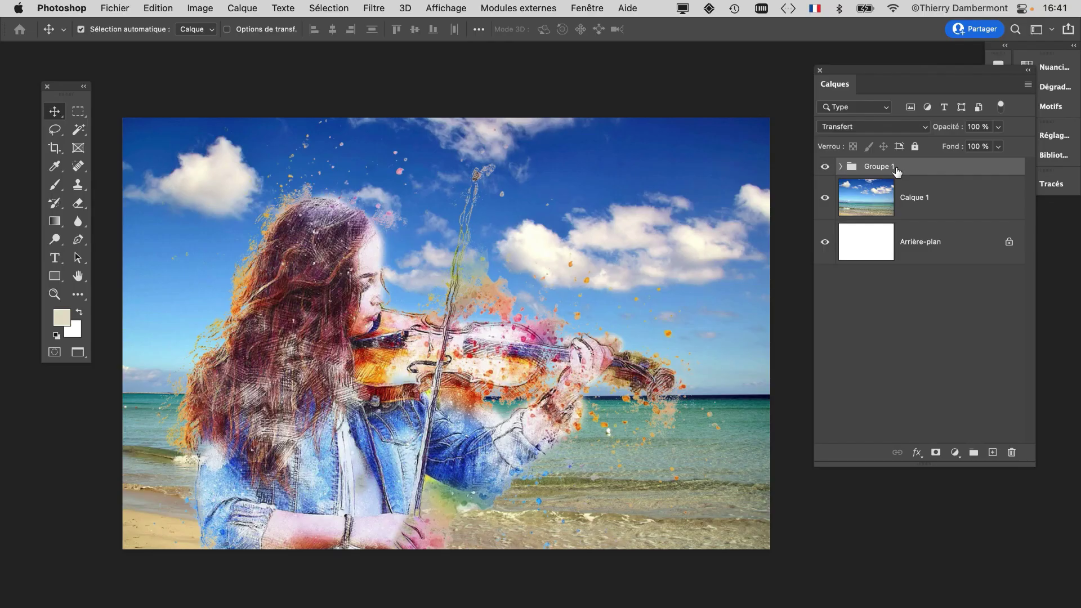
Try dragging the violinist while the collapsed Groupe 1 is selected, undo the move, and collapse the group again
left_click_drag(333, 284, 639, 225)
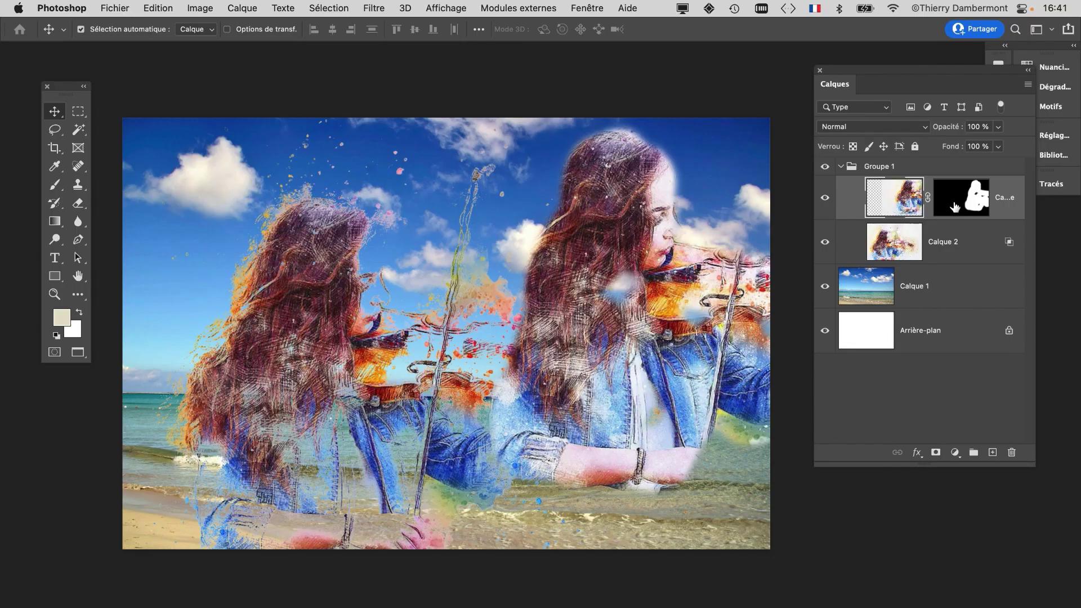
key("super+z")
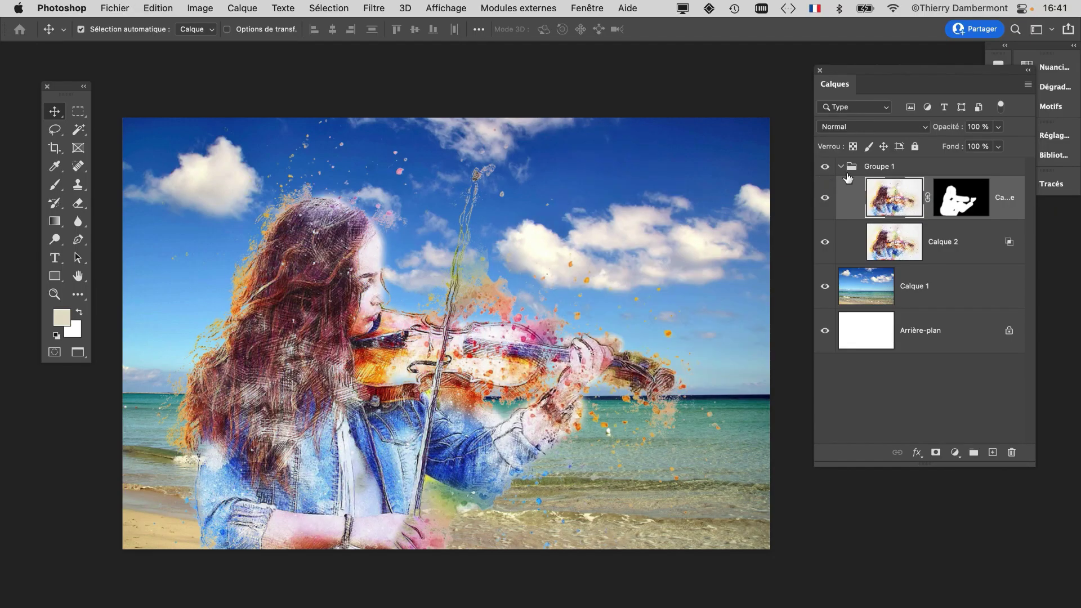
left_click(842, 167)
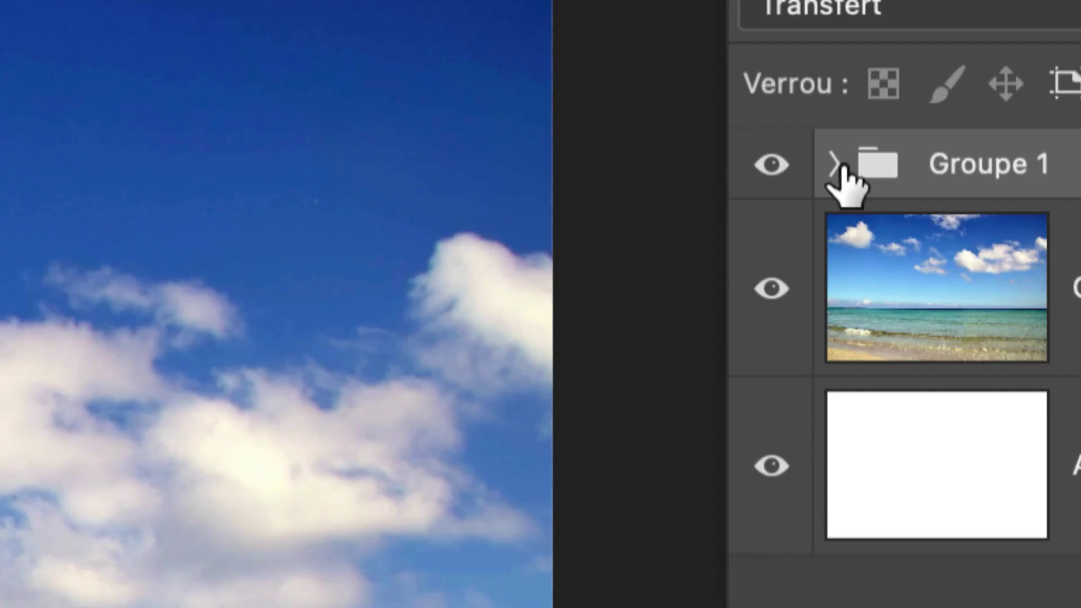
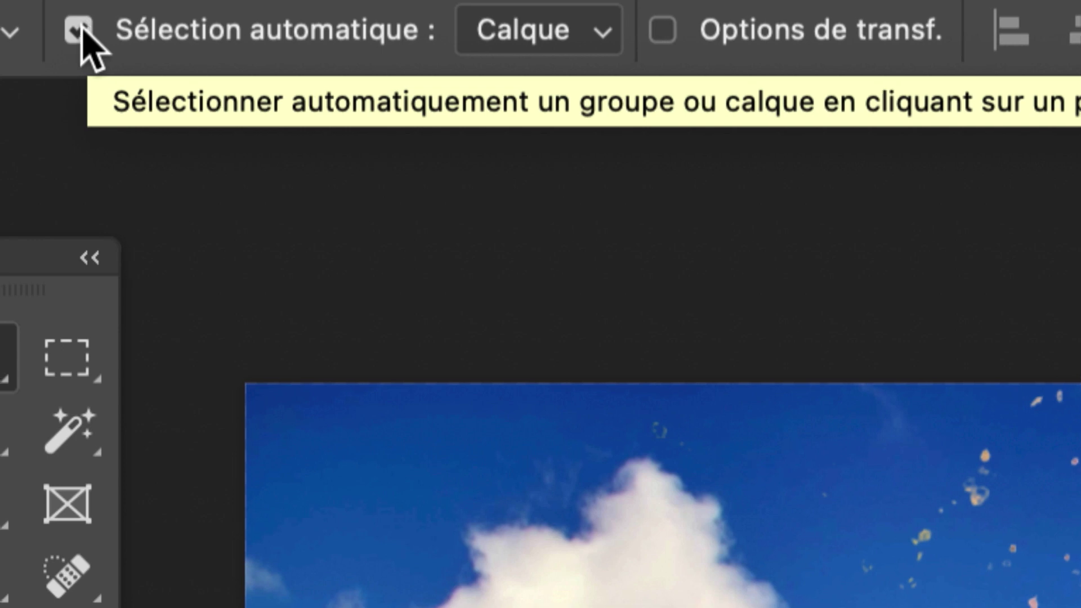
Turn off Sélection automatique for the Move tool and shift the whole violinist group slightly up and left
left_click(83, 29)
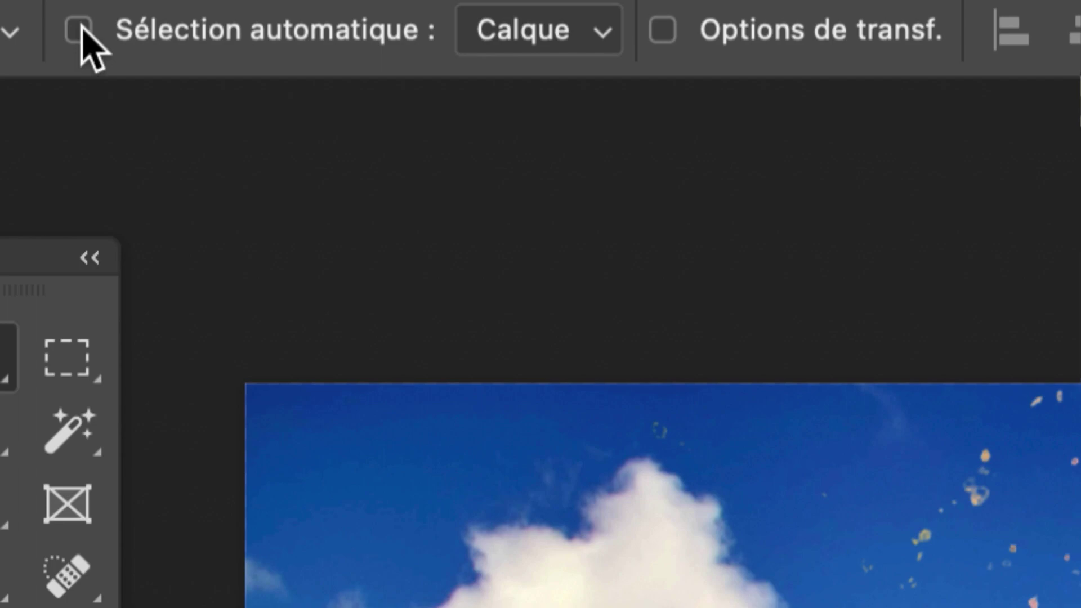
left_click(78, 29)
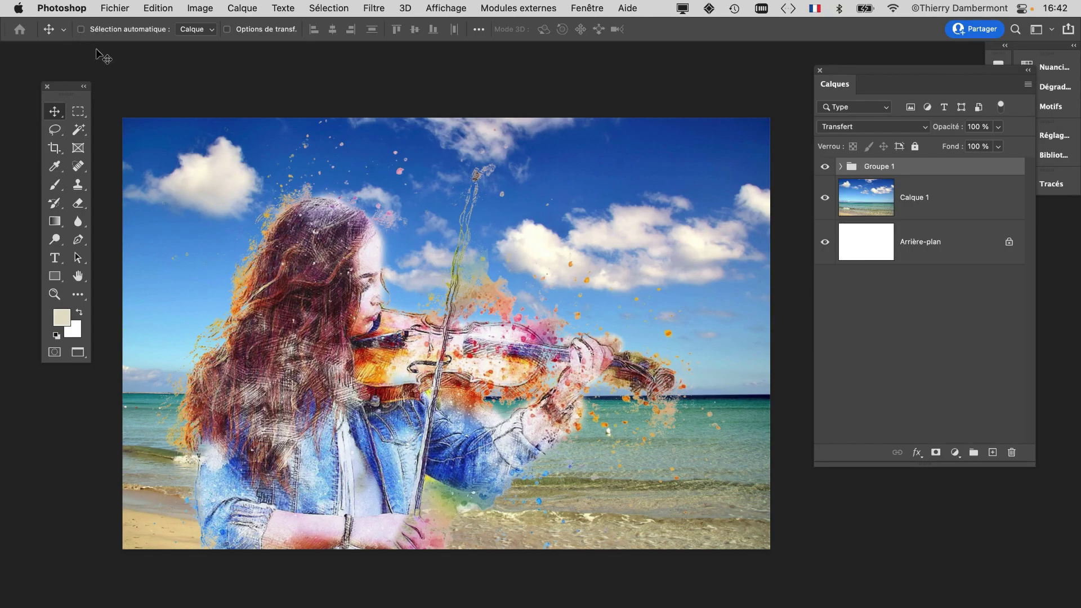
left_click_drag(301, 283, 282, 260)
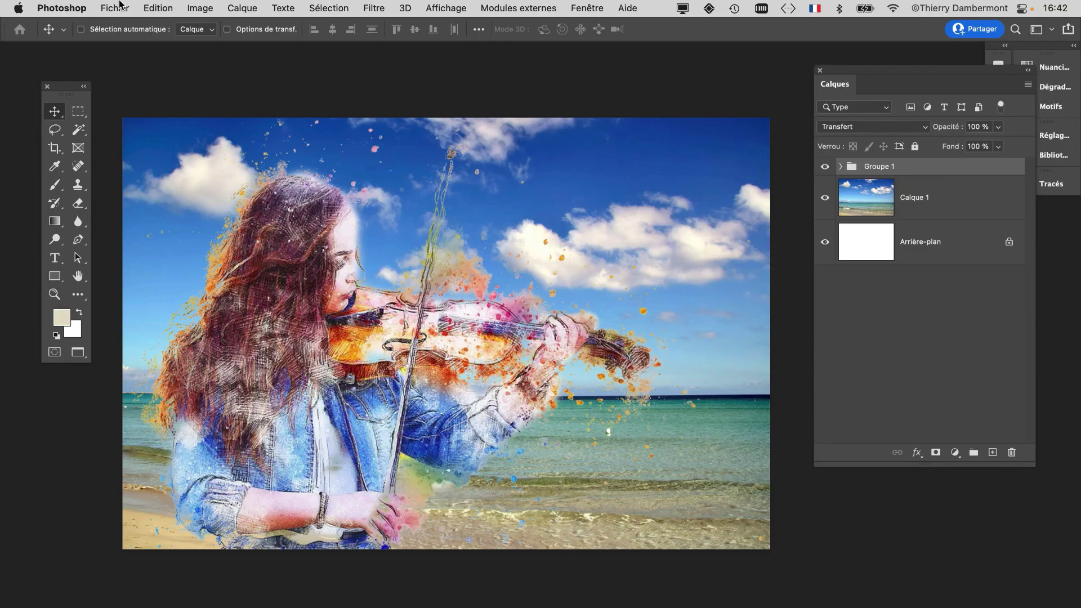
Save the composition in Photoshop format as girl.psd with maximised compatibility
left_click(115, 7)
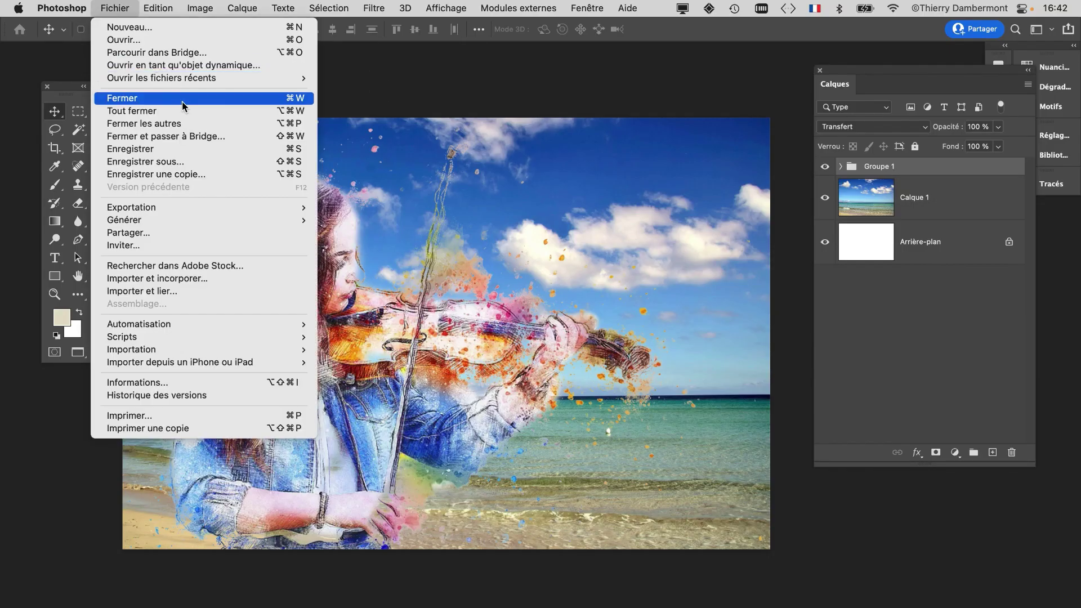
left_click(200, 162)
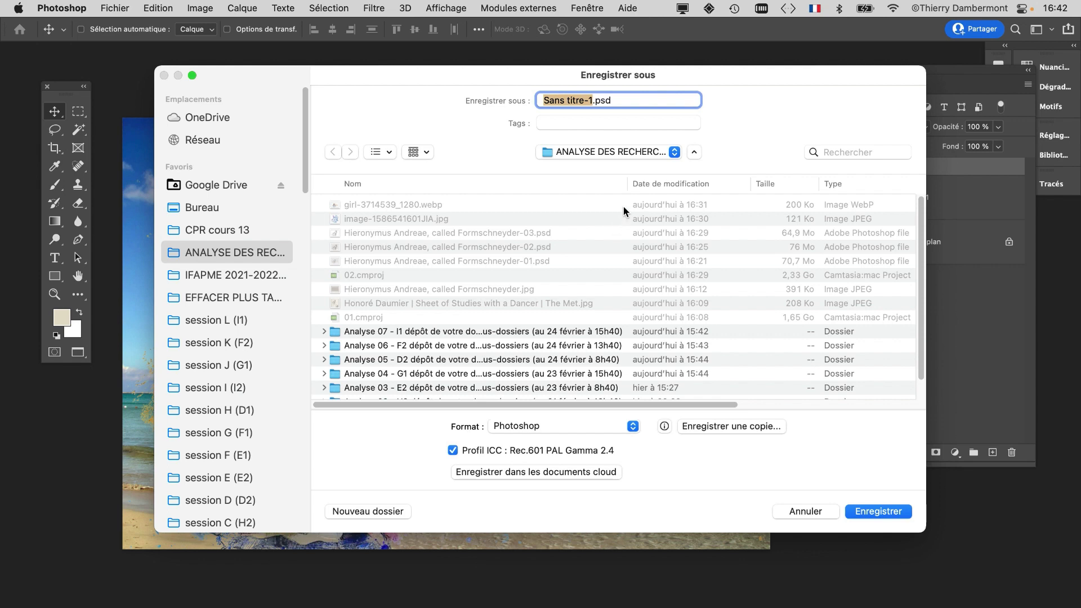
type("girl")
key("Return")
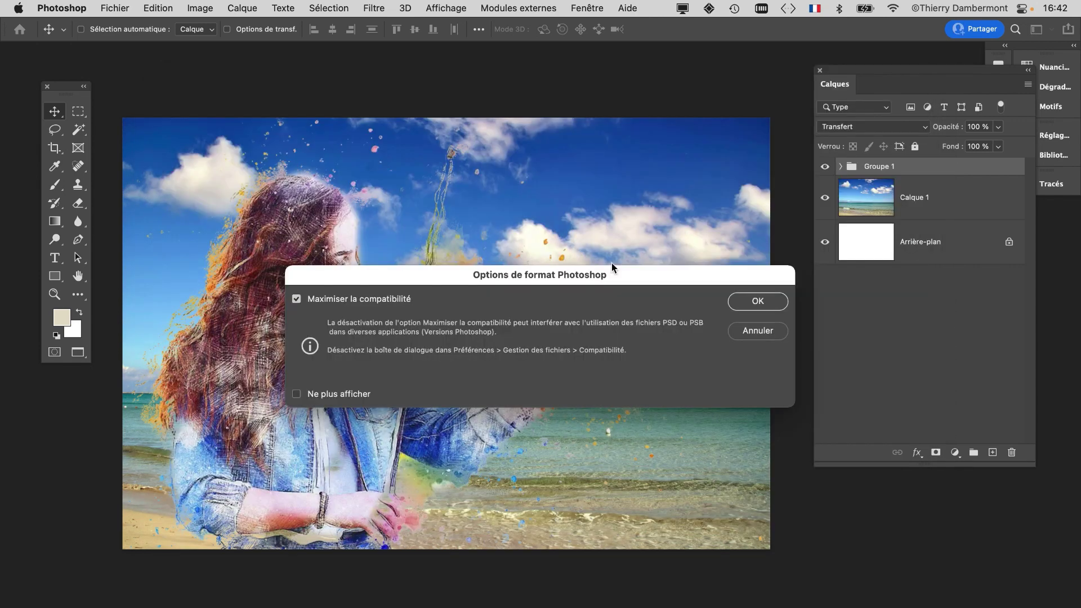
left_click(753, 305)
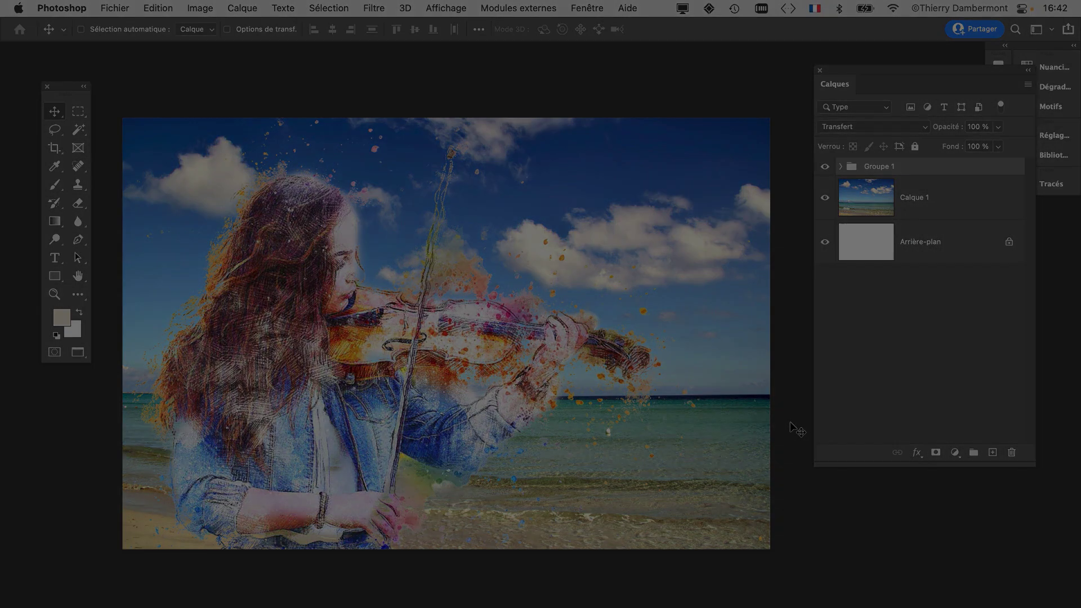